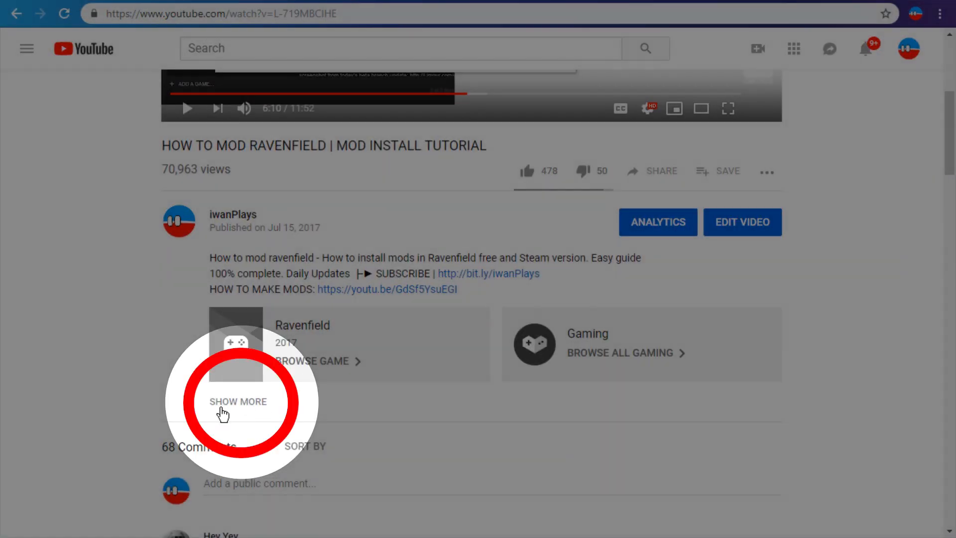
- Bookmark the Ravenfield Easy Map Making Tutorial video page under the name "make new character rf"
{"action": "left_click", "coordinate": [226, 404]}
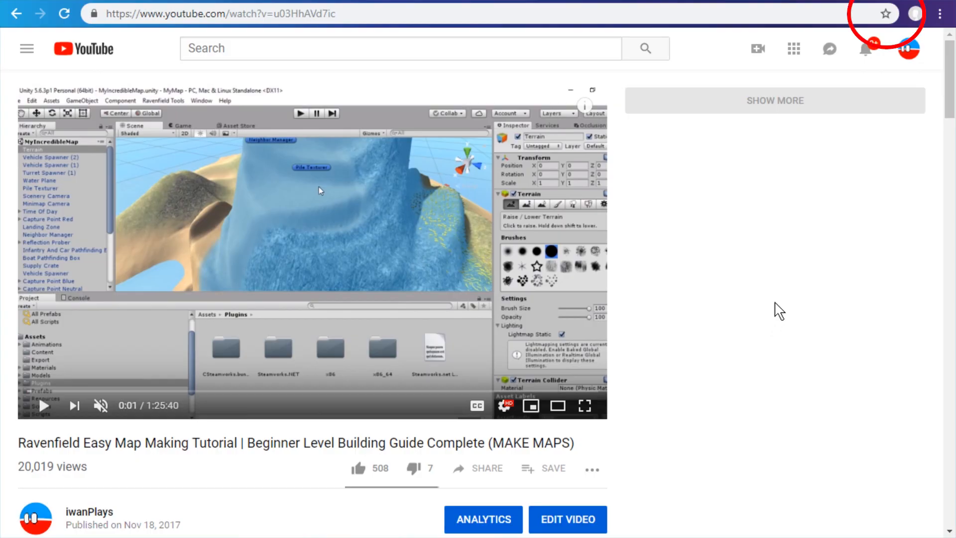
{"action": "left_click", "coordinate": [885, 13]}
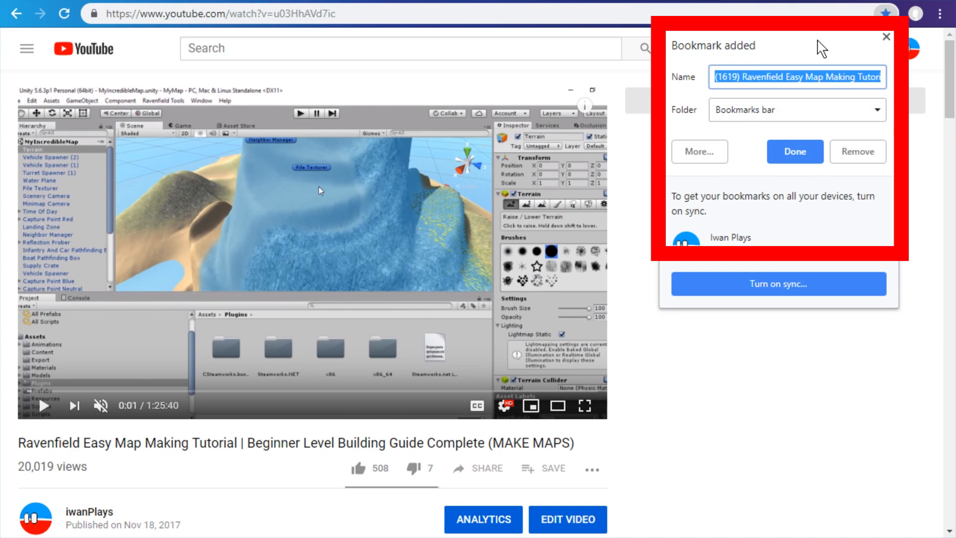
{"action": "type", "text": "sk"}
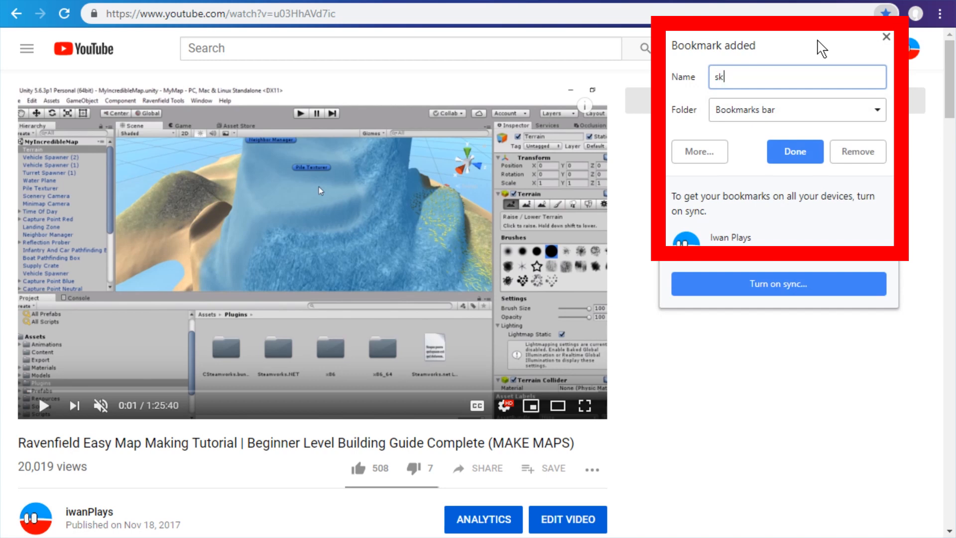
{"action": "type", "text": "in ravenfield"}
{"action": "key", "text": "ctrl+a"}
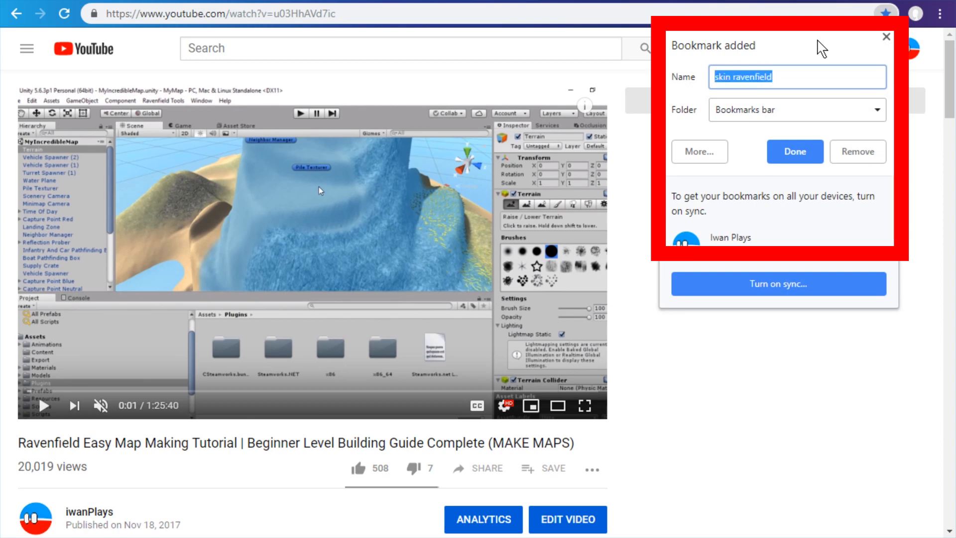
{"action": "type", "text": "make n"}
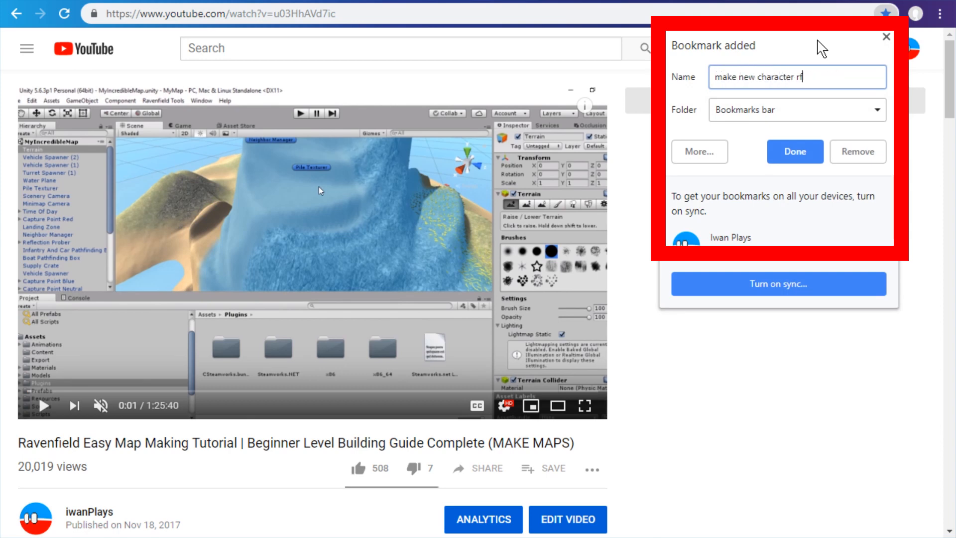
{"action": "type", "text": "ew character rf"}
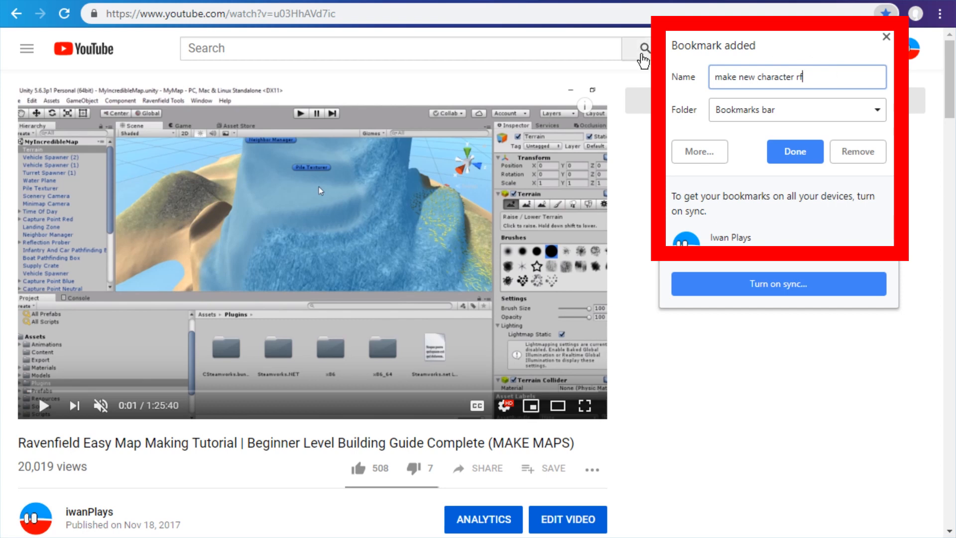
{"action": "left_click", "coordinate": [513, 16]}
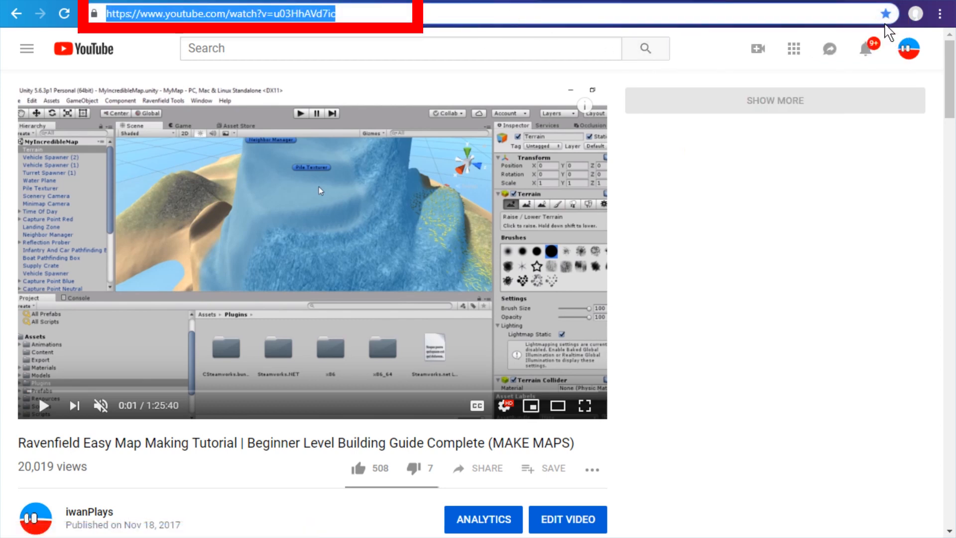
{"action": "key", "text": "ctrl+d"}
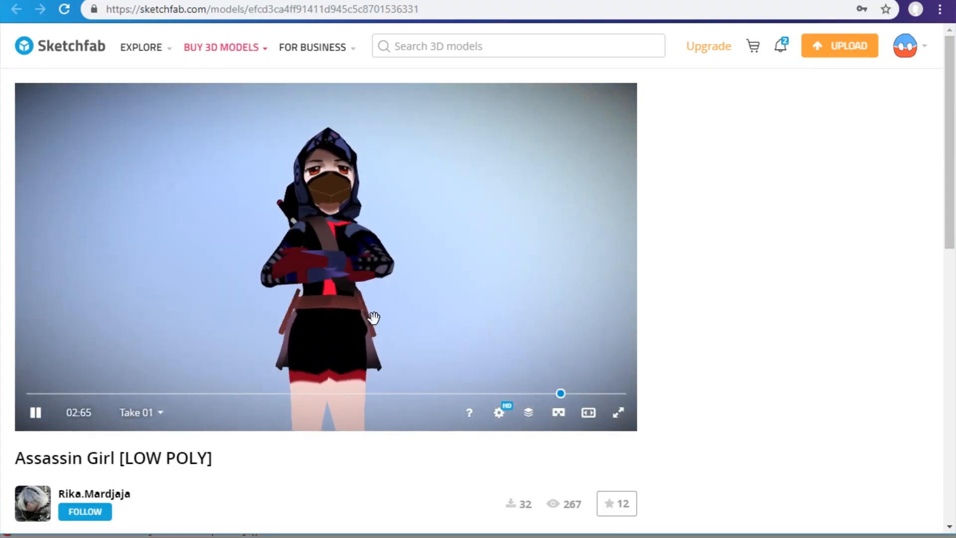
- Download the Assassin Girl [LOW POLY] model from Sketchfab in its original blend format
{"action": "scroll", "coordinate": [742, 286], "scroll_direction": "down", "scroll_amount": 3}
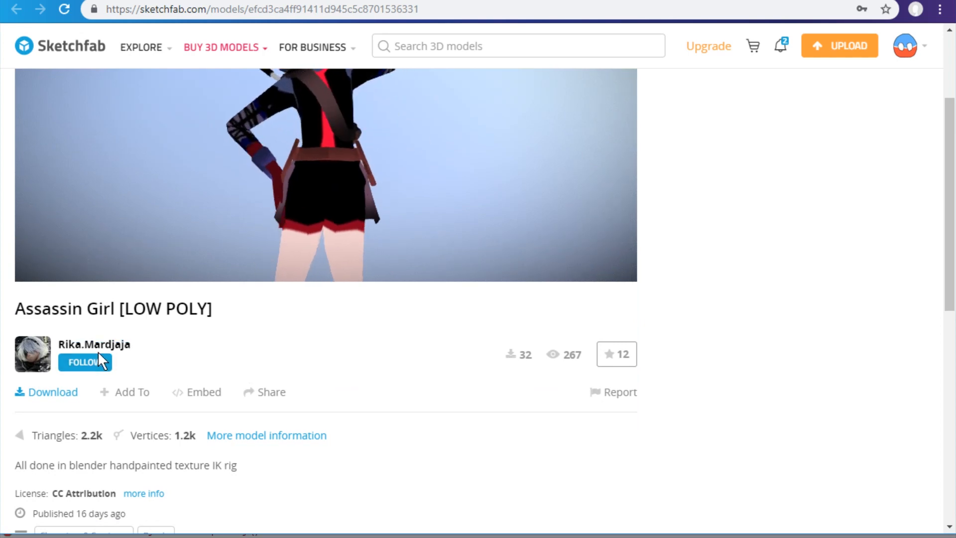
{"action": "scroll", "coordinate": [100, 351], "scroll_direction": "down", "scroll_amount": 3}
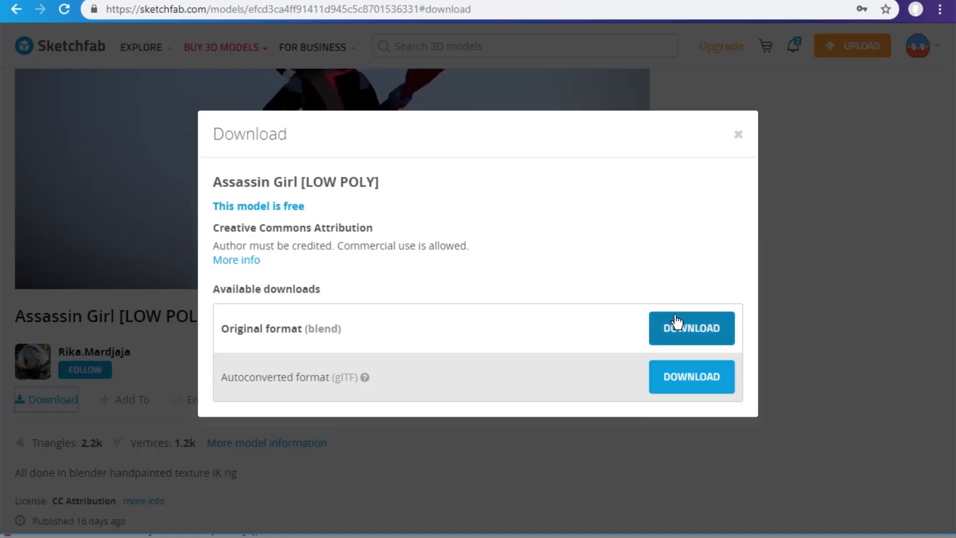
{"action": "left_click", "coordinate": [676, 317]}
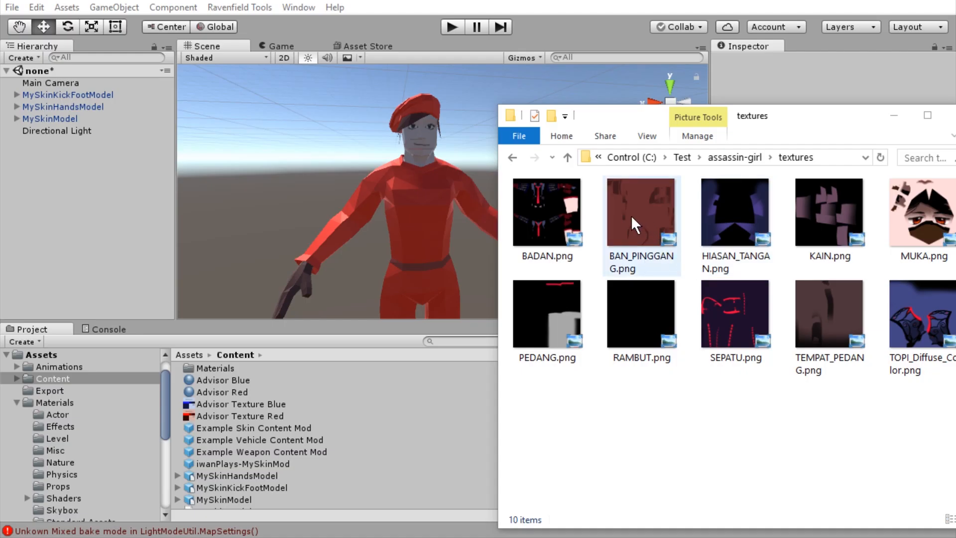
- Copy the path of the source folder inside assassin-girl, which holds untitled7.blend
{"action": "left_click_drag", "start_coordinate": [944, 416], "coordinate": [549, 196]}
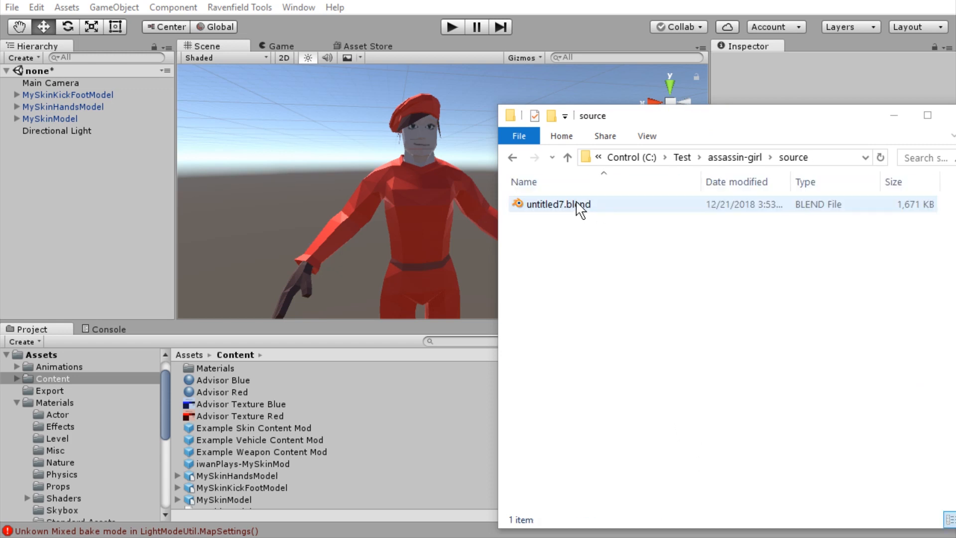
{"action": "left_click", "coordinate": [847, 157]}
{"action": "key", "text": "ctrl+c"}
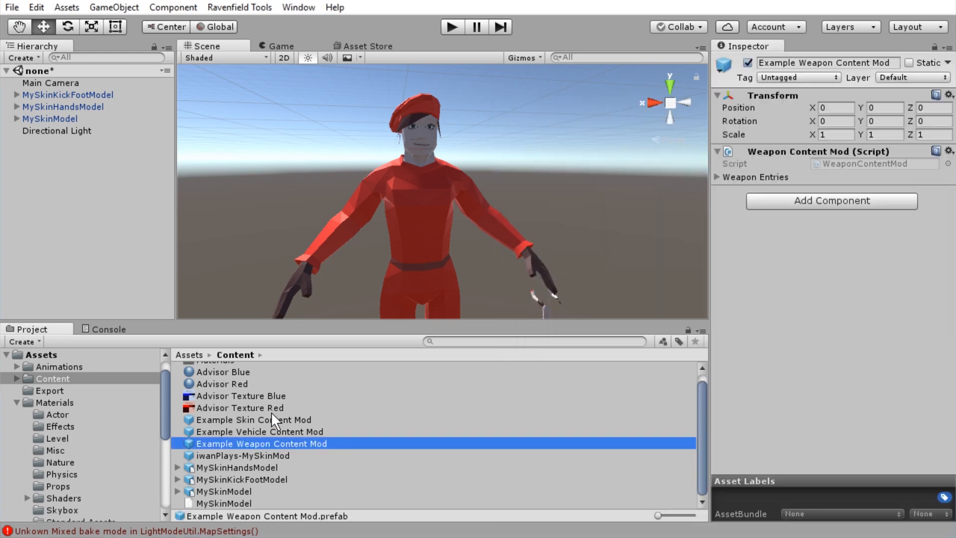
- In Unity's Content assets, duplicate MySkinModel and rename the copy as AssassinGirlCharacterModel
{"action": "left_click", "coordinate": [217, 491]}
{"action": "key", "text": "ctrl+d"}
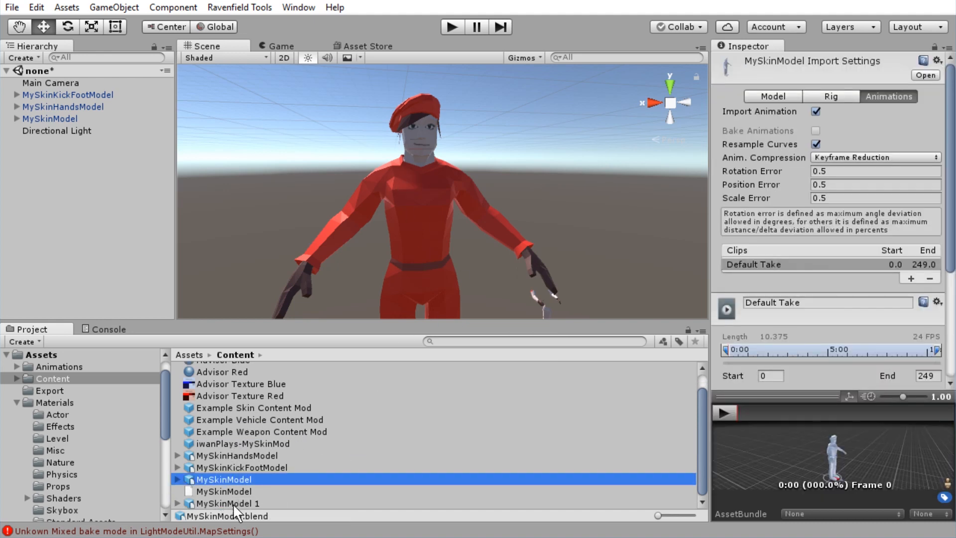
{"action": "left_click", "coordinate": [234, 504]}
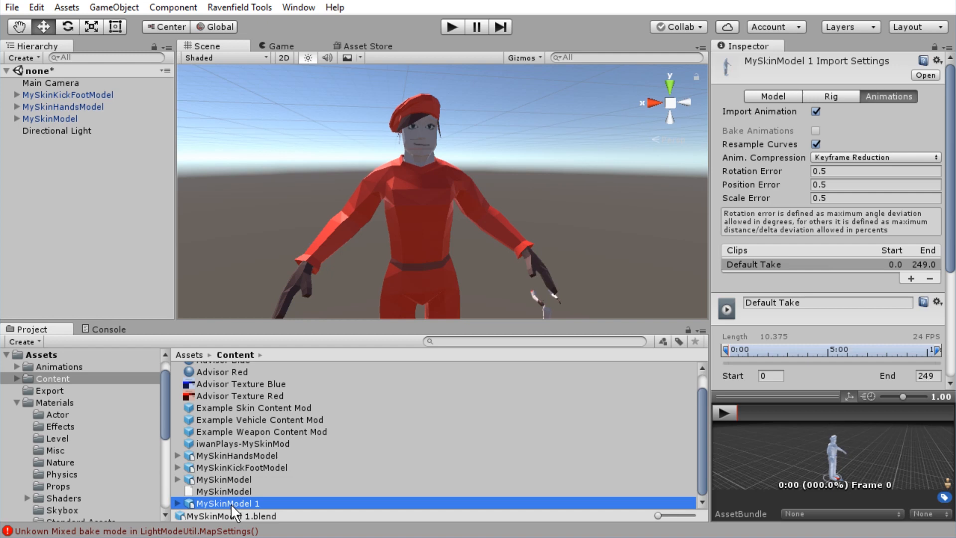
{"action": "left_click", "coordinate": [231, 503]}
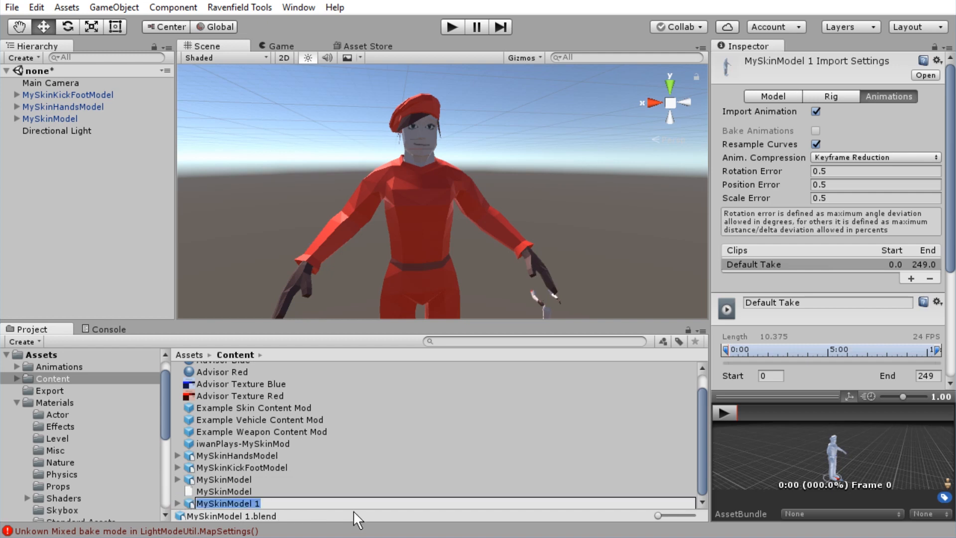
{"action": "type", "text": "AssassinGirlCharacter"}
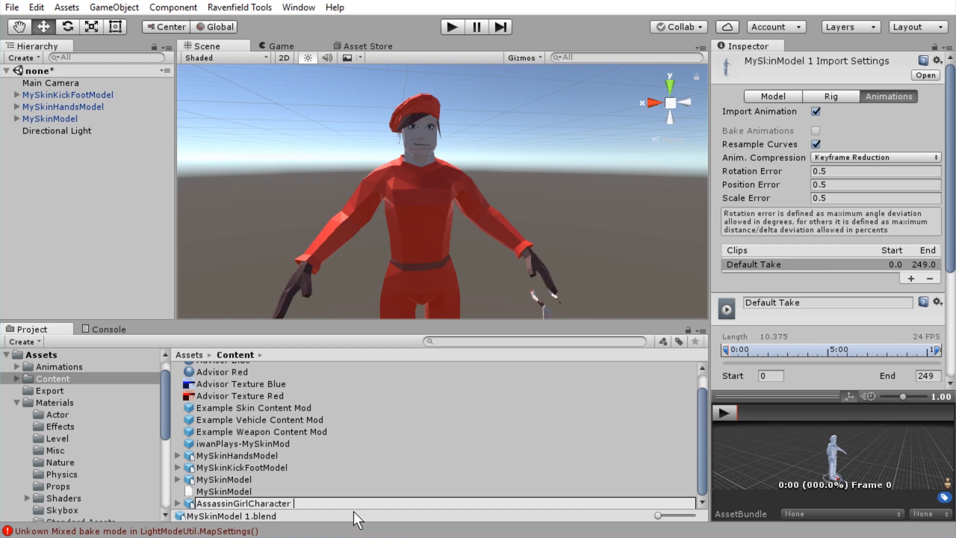
{"action": "key", "text": "Return"}
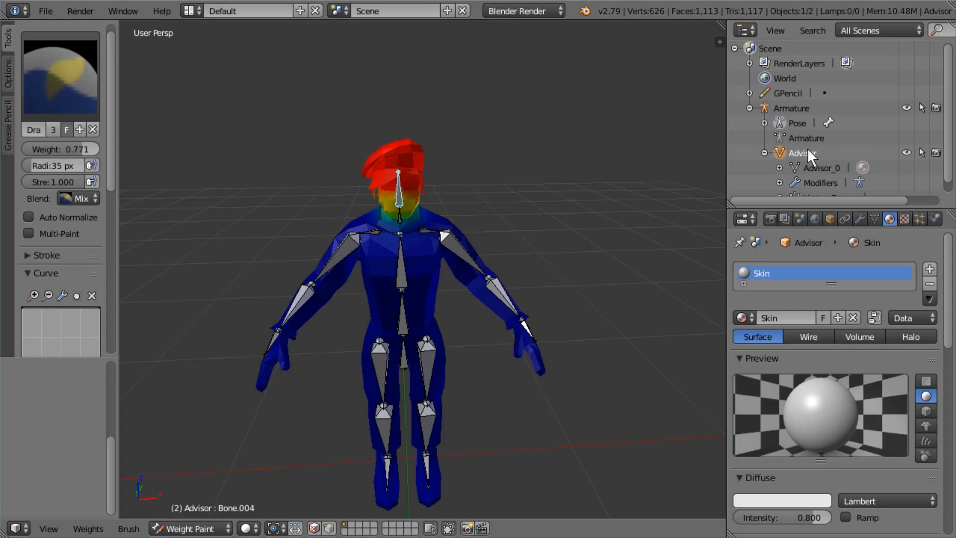
- In Blender, delete the Advisor mesh and append the Scene from untitled7.blend in C:\Test\assassin-girl\source
{"action": "right_click", "coordinate": [808, 152]}
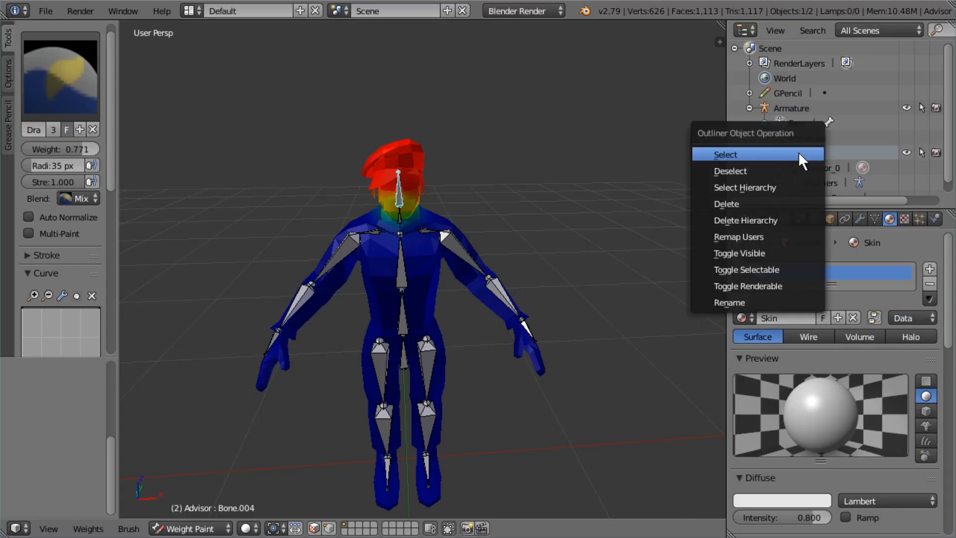
{"action": "left_click", "coordinate": [776, 203]}
{"action": "left_click", "coordinate": [46, 11]}
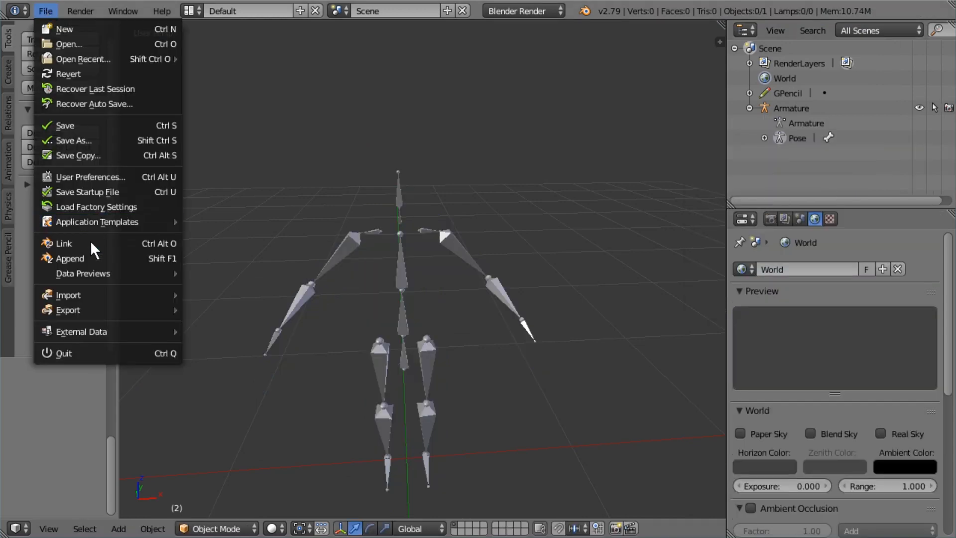
{"action": "left_click", "coordinate": [156, 258]}
{"action": "left_click", "coordinate": [404, 47]}
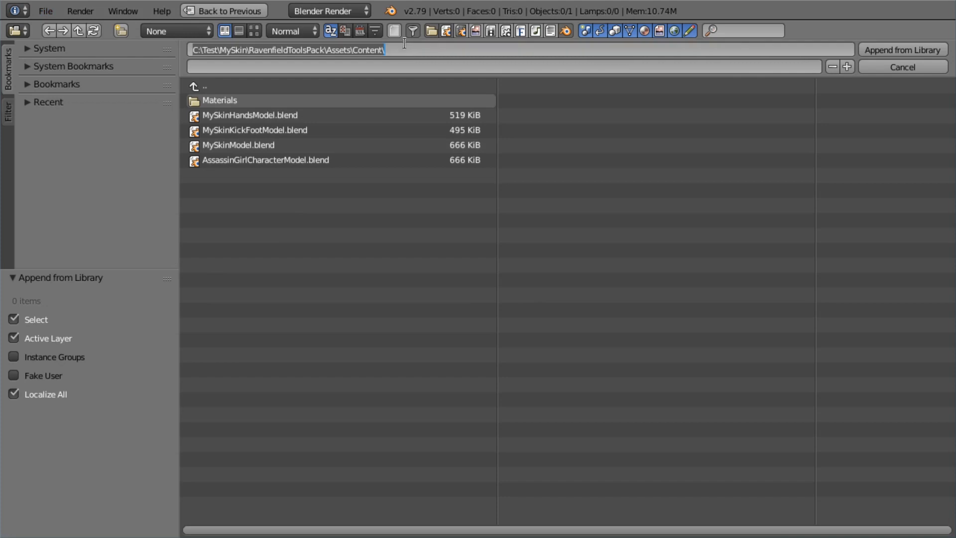
{"action": "key", "text": "ctrl+v"}
{"action": "key", "text": "Return"}
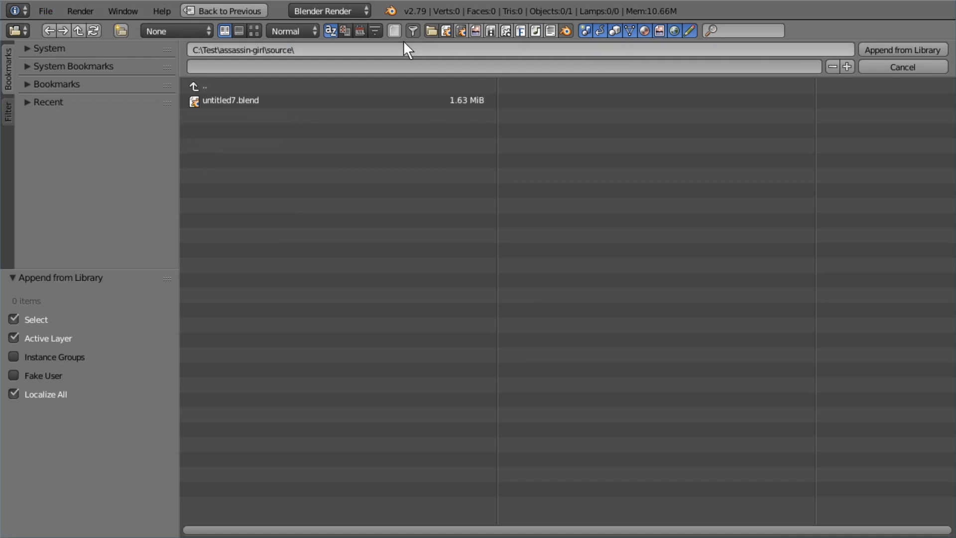
{"action": "double_click", "coordinate": [241, 100]}
{"action": "double_click", "coordinate": [227, 295]}
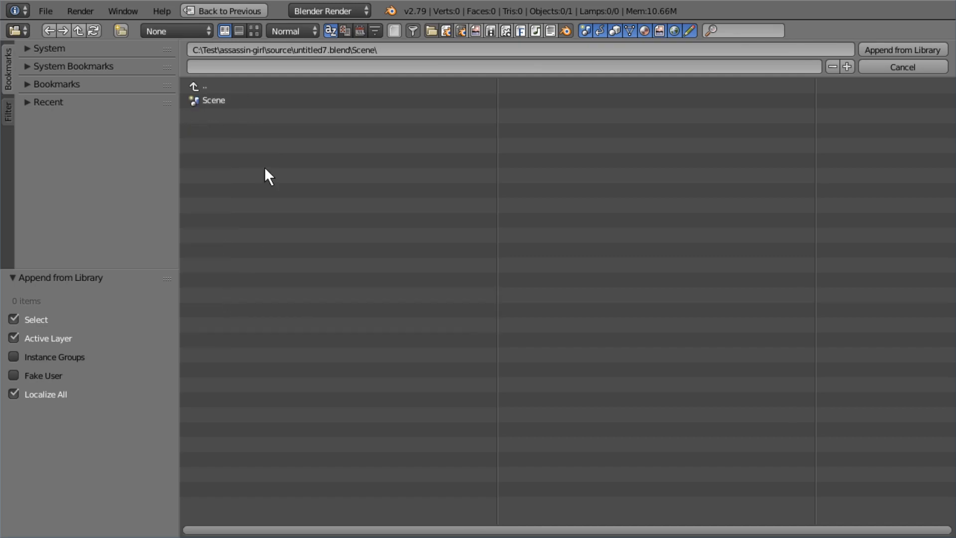
{"action": "double_click", "coordinate": [213, 99]}
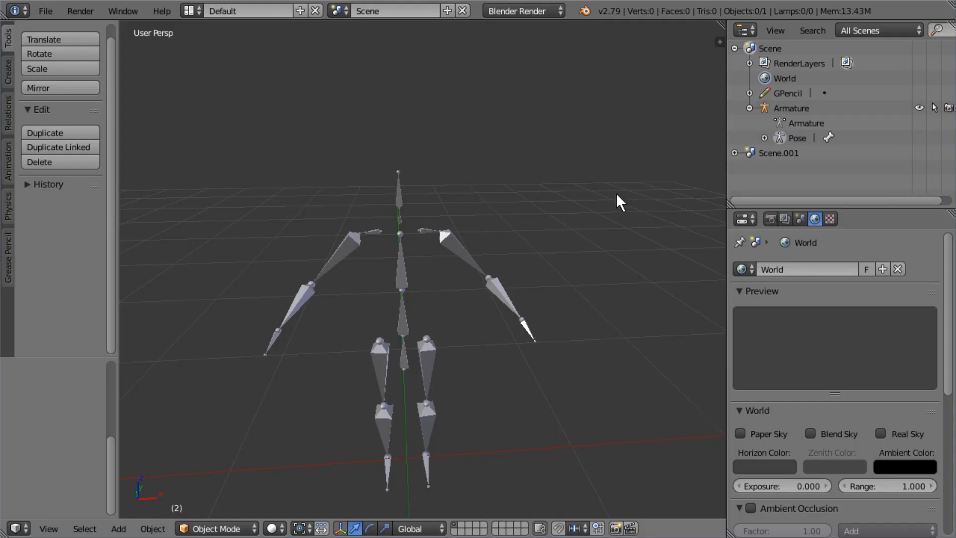
- Switch to the appended Scene.001 and delete the octagonal base under the character
{"action": "left_click", "coordinate": [779, 152]}
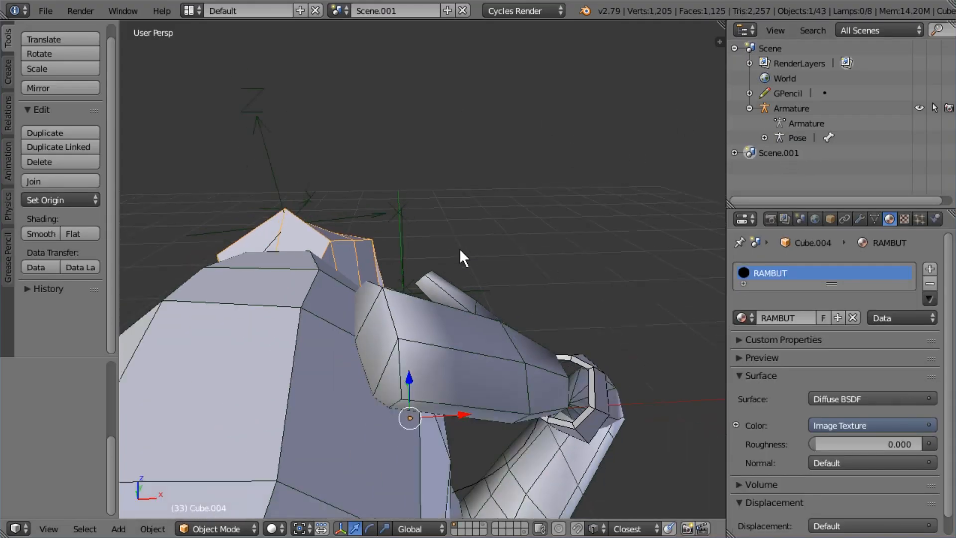
{"action": "scroll", "coordinate": [463, 265], "scroll_direction": "down", "scroll_amount": 5}
{"action": "middle_click_drag", "start_coordinate": [463, 265], "coordinate": [444, 285]}
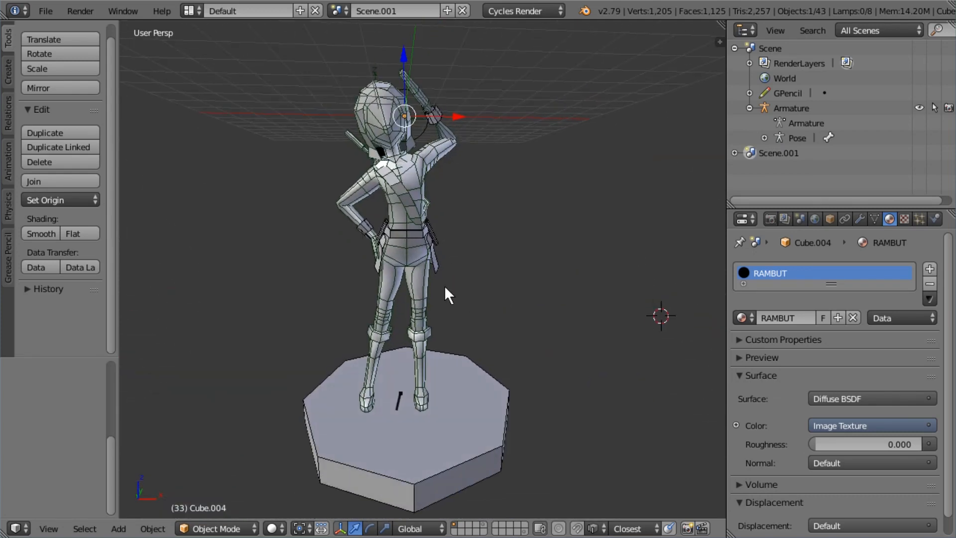
{"action": "right_click", "coordinate": [438, 400]}
{"action": "key", "text": "Delete"}
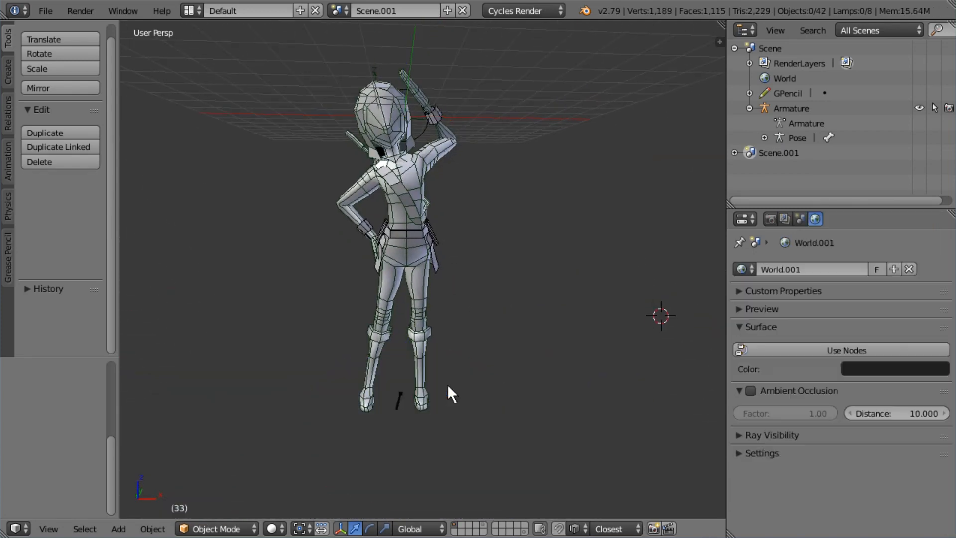
- Enlarge the outliner and delete the lamps Sun through Sun.007 from Scene.001
{"action": "right_click", "coordinate": [395, 402]}
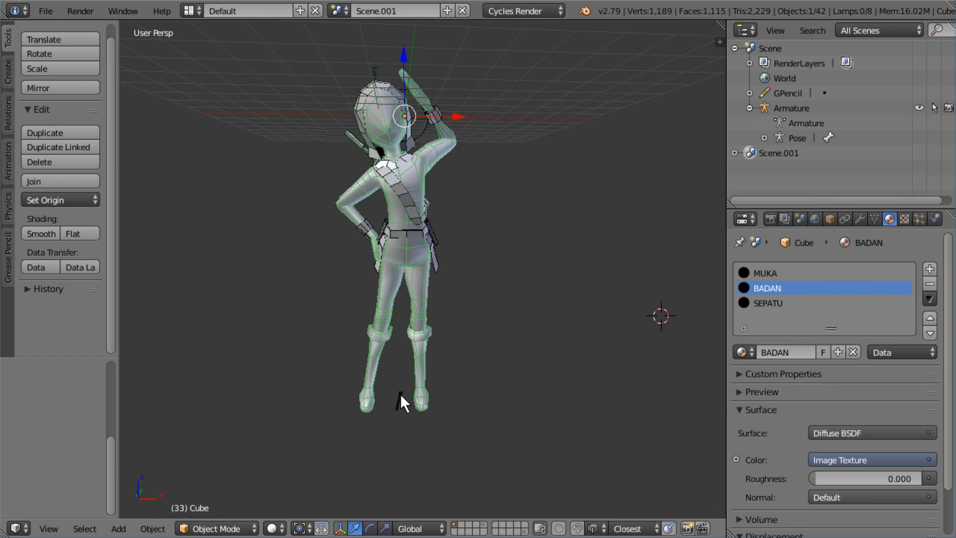
{"action": "scroll", "coordinate": [400, 394], "scroll_direction": "down", "scroll_amount": 4}
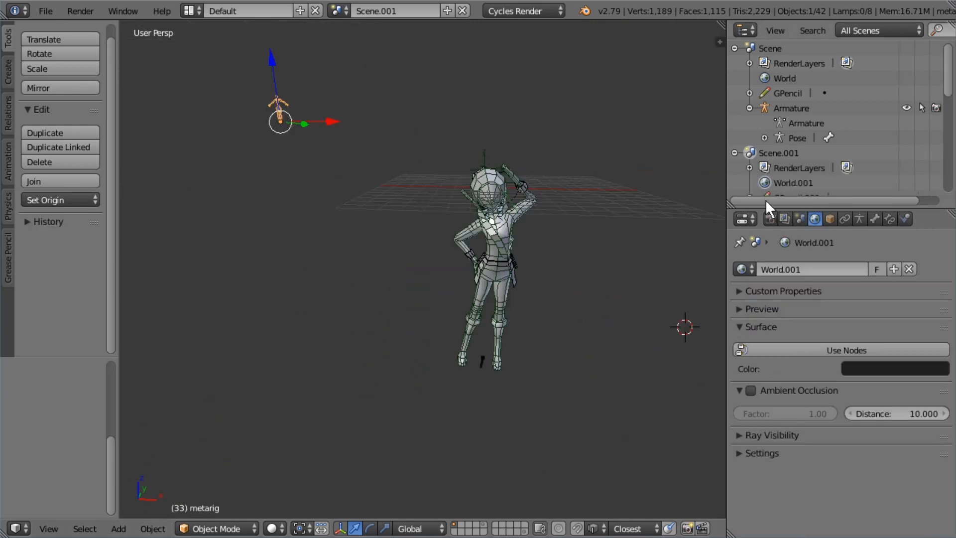
{"action": "left_click_drag", "start_coordinate": [766, 204], "coordinate": [757, 414]}
{"action": "left_click", "coordinate": [784, 288]}
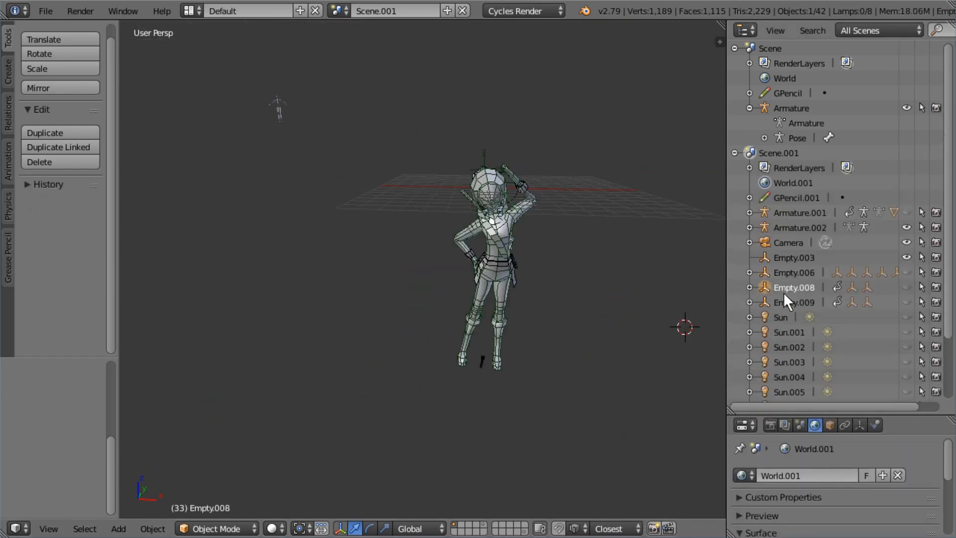
{"action": "scroll", "coordinate": [779, 284], "scroll_direction": "down", "scroll_amount": 3}
{"action": "left_click", "coordinate": [780, 246]}
{"action": "right_click", "coordinate": [780, 246]}
{"action": "left_click", "coordinate": [779, 247]}
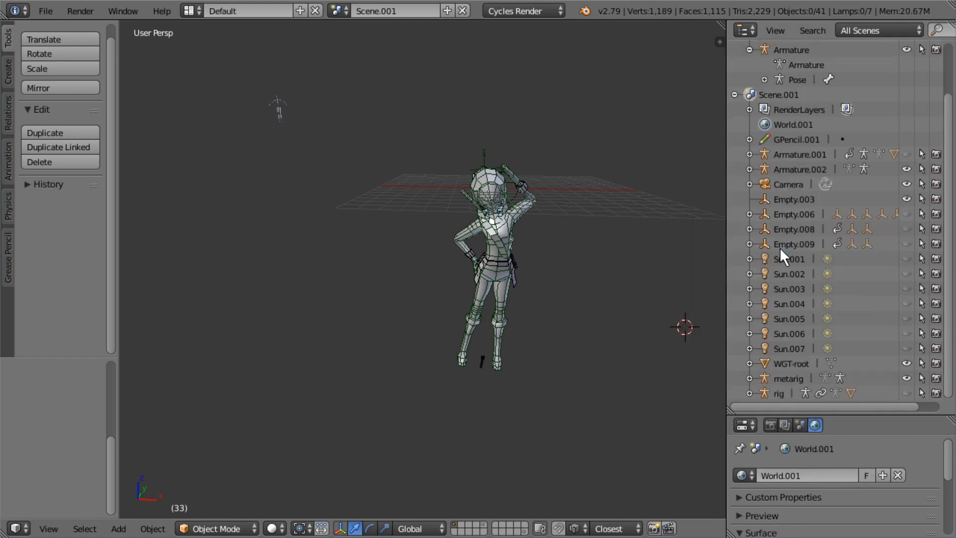
{"action": "right_click", "coordinate": [779, 247]}
{"action": "right_click", "coordinate": [789, 262]}
{"action": "left_click", "coordinate": [789, 261]}
- Delete the Camera, Armature.001 and Armature.002 objects from Scene.001
{"action": "right_click", "coordinate": [786, 241]}
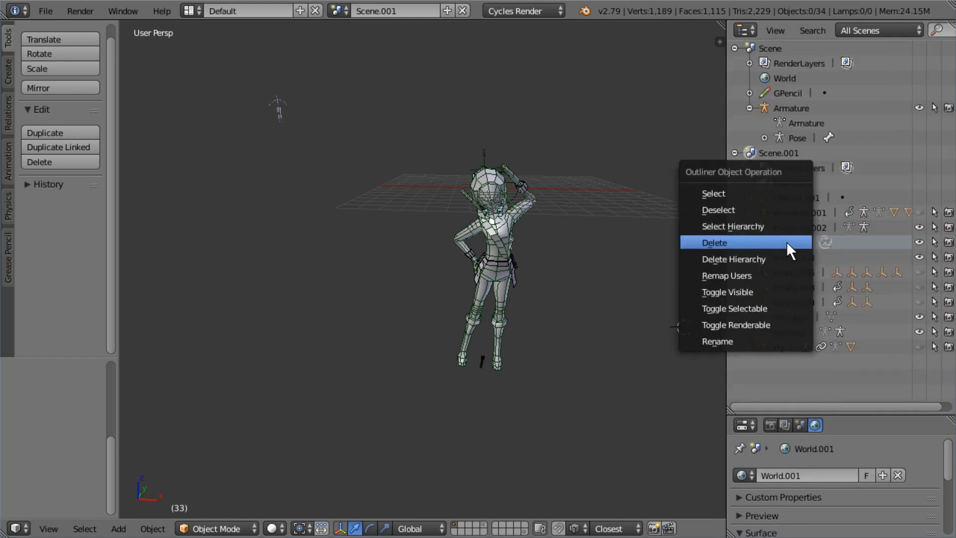
{"action": "left_click", "coordinate": [787, 241]}
{"action": "right_click", "coordinate": [802, 210]}
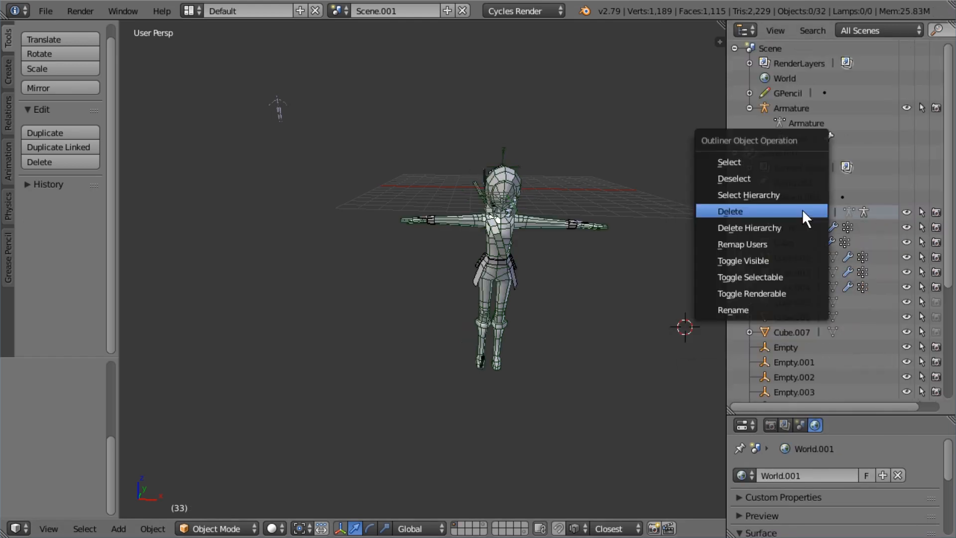
{"action": "left_click", "coordinate": [798, 211]}
{"action": "scroll", "coordinate": [815, 293], "scroll_direction": "down", "scroll_amount": 4}
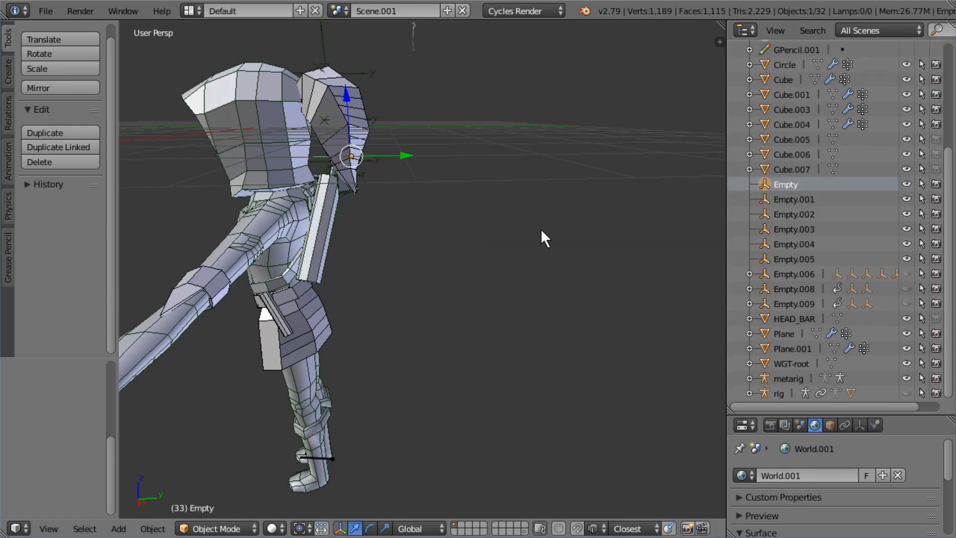
{"action": "middle_click_drag", "start_coordinate": [541, 228], "coordinate": [702, 223]}
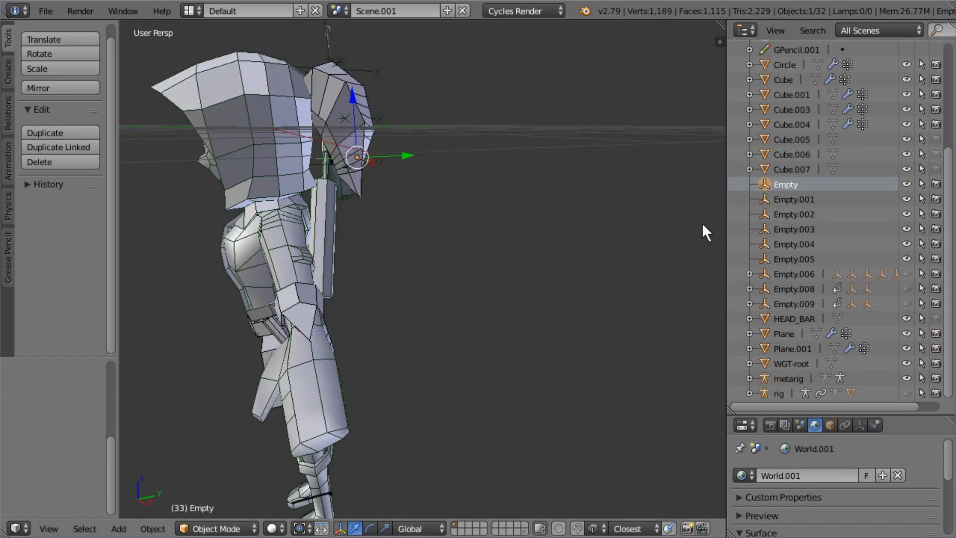
- Delete the Empty through Empty.005, metarig and rig objects from Scene.001
{"action": "right_click", "coordinate": [814, 183]}
{"action": "left_click", "coordinate": [814, 182]}
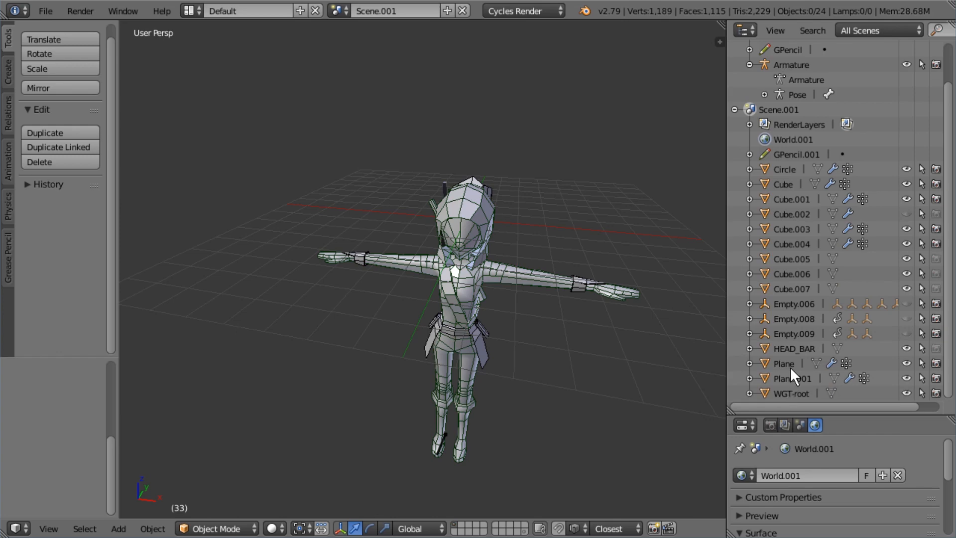
- Check the remaining planes, empties and cubes of Scene.001 one by one and delete the Cube.002 object
{"action": "left_click", "coordinate": [787, 361]}
{"action": "scroll", "coordinate": [543, 346], "scroll_direction": "up", "scroll_amount": 1}
{"action": "middle_click_drag", "start_coordinate": [542, 347], "coordinate": [521, 306]}
{"action": "left_click", "coordinate": [777, 378]}
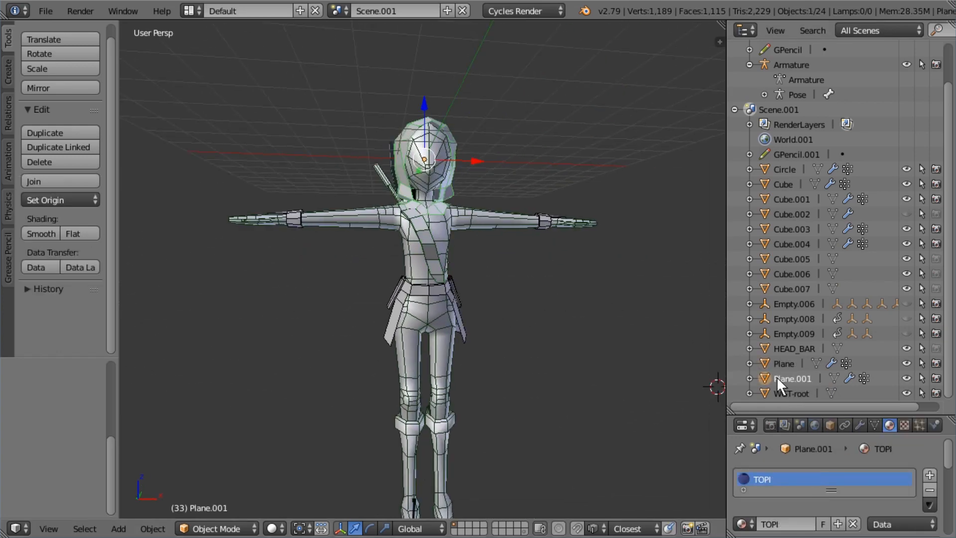
{"action": "left_click", "coordinate": [797, 393]}
{"action": "left_click", "coordinate": [784, 340]}
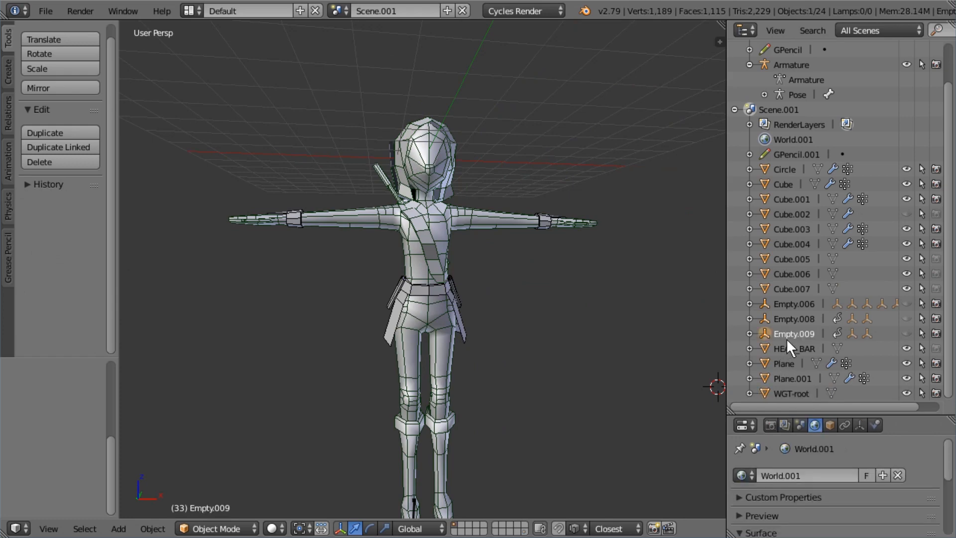
{"action": "left_click", "coordinate": [788, 344]}
{"action": "left_click", "coordinate": [796, 316]}
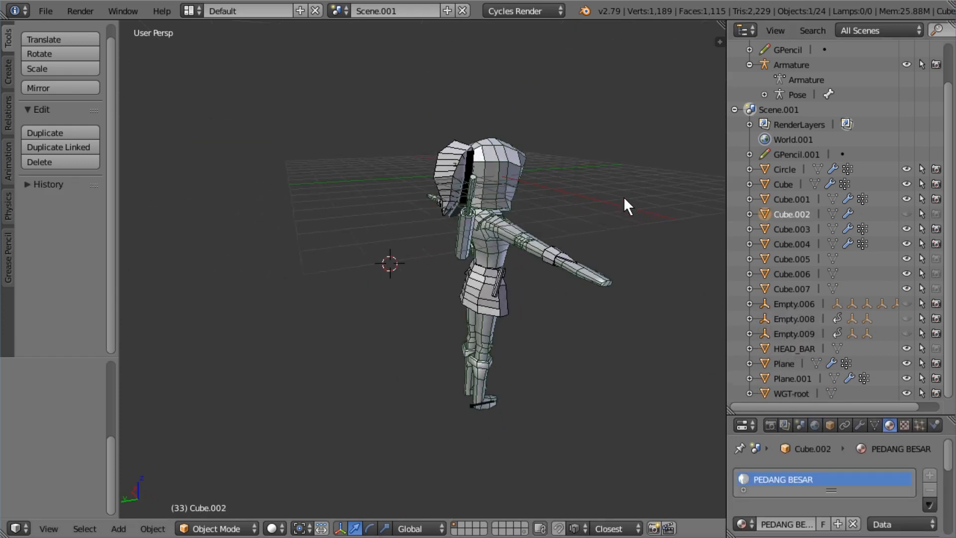
{"action": "middle_click_drag", "start_coordinate": [623, 196], "coordinate": [739, 240]}
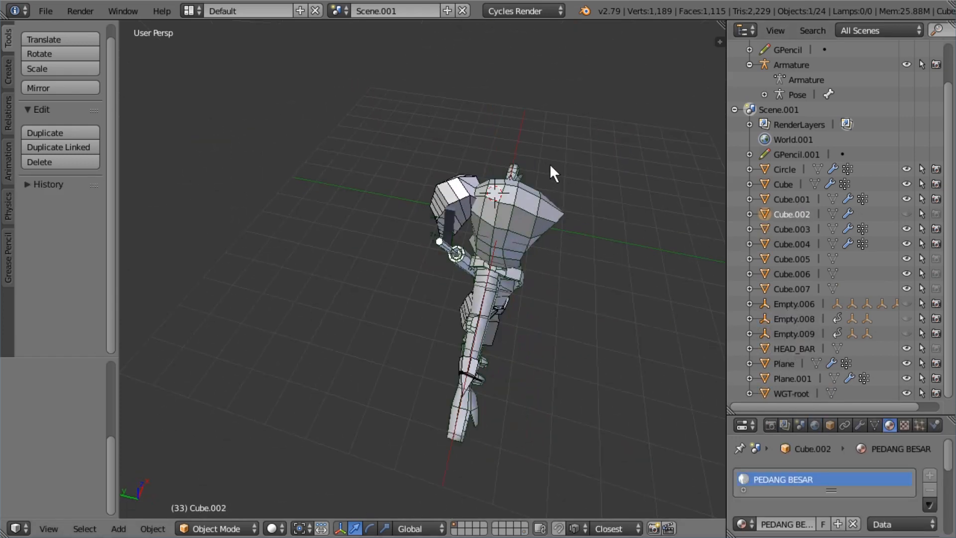
{"action": "right_click", "coordinate": [779, 214]}
{"action": "left_click", "coordinate": [780, 213]}
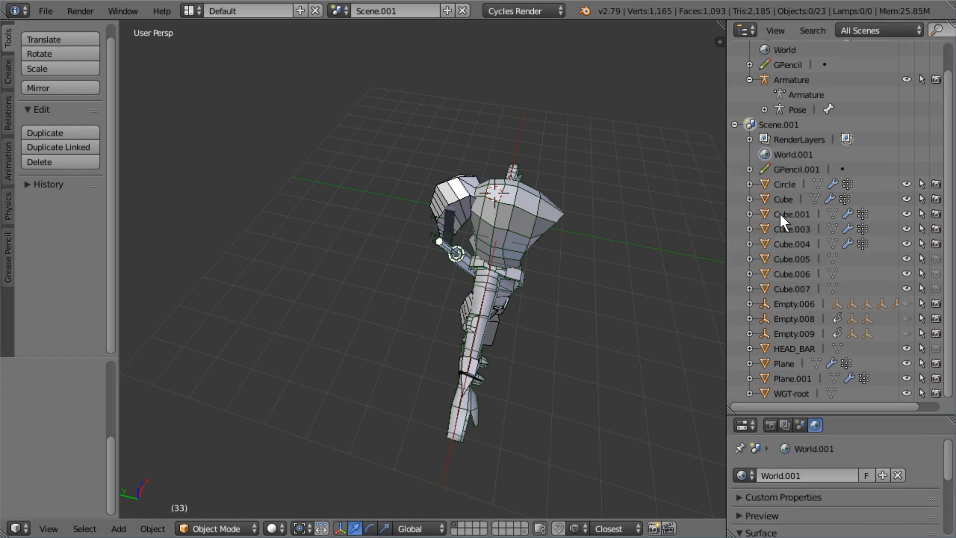
- Identify which character parts Circle, Cube, Cube.001, Cube.003 and Cube.004 are by selecting and test-moving them
{"action": "left_click", "coordinate": [780, 223]}
{"action": "right_click", "coordinate": [780, 223]}
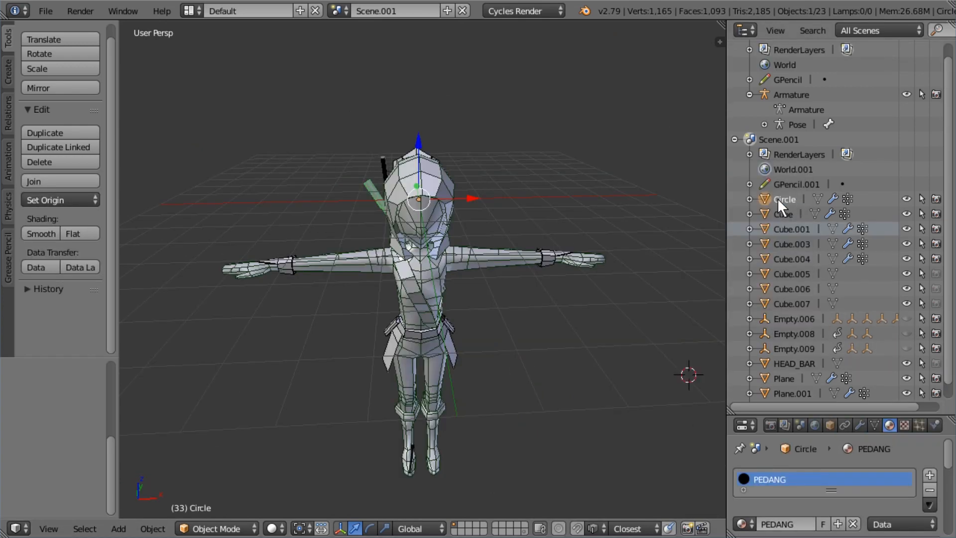
{"action": "key", "text": "g"}
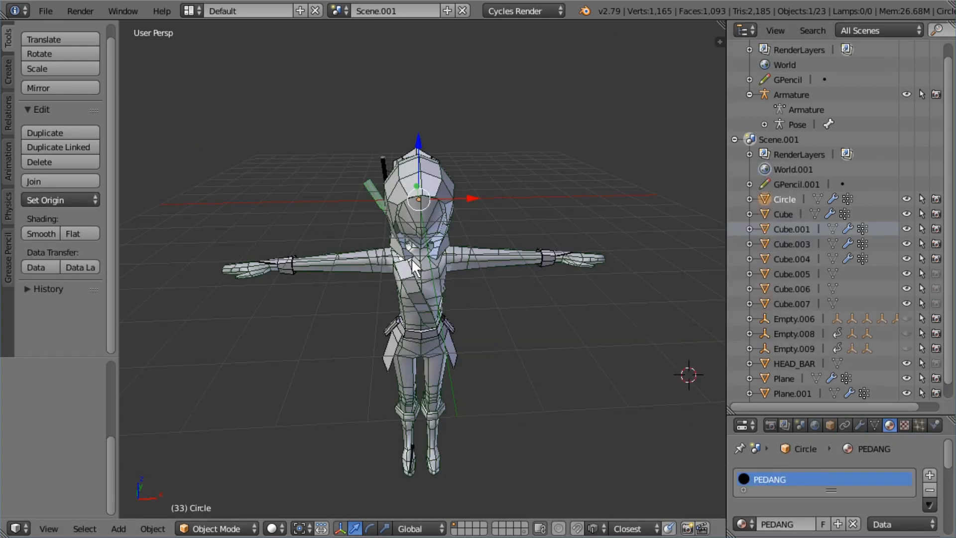
{"action": "key", "text": "Escape"}
{"action": "left_click", "coordinate": [762, 214]}
{"action": "key", "text": "g"}
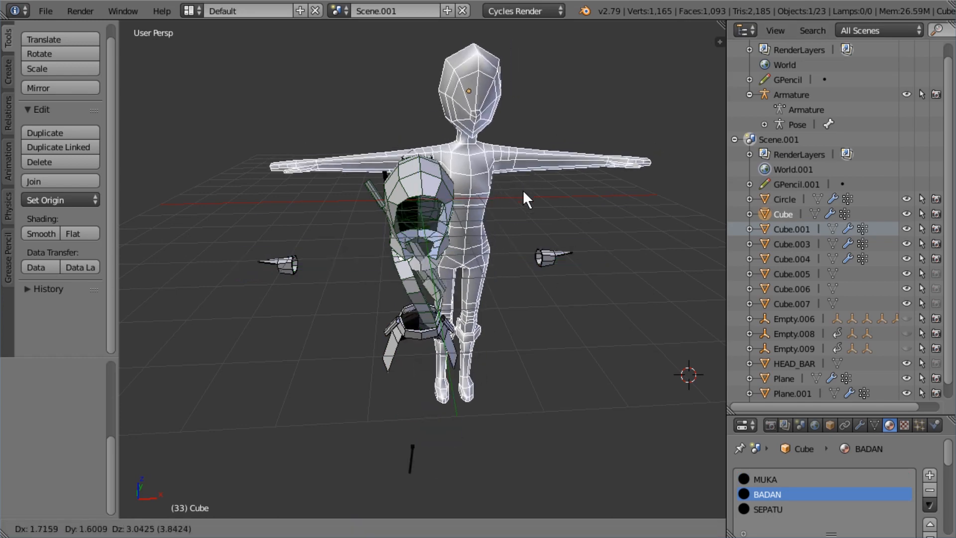
{"action": "key", "text": "Escape"}
{"action": "left_click", "coordinate": [790, 229]}
{"action": "key", "text": "g"}
{"action": "key", "text": "Escape"}
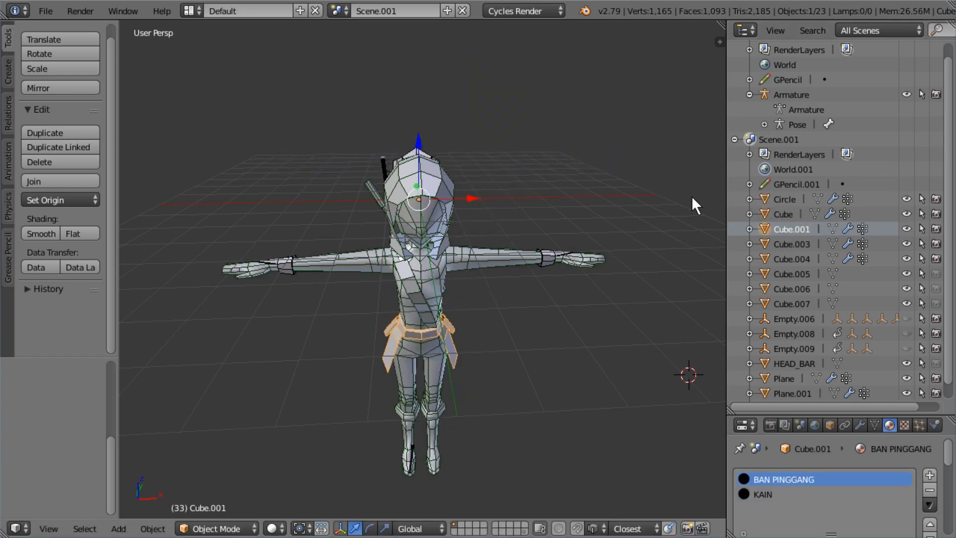
{"action": "left_click", "coordinate": [806, 243]}
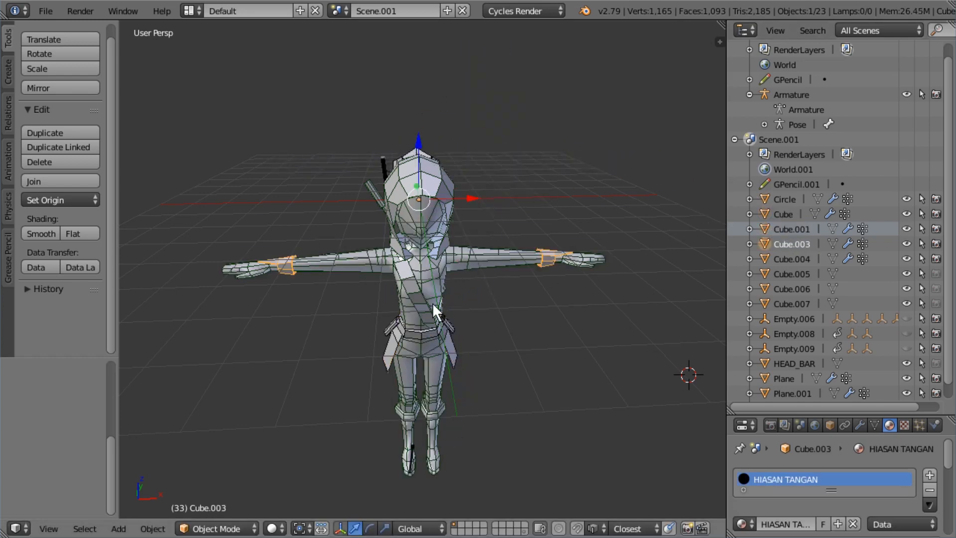
{"action": "left_click", "coordinate": [793, 258]}
{"action": "key", "text": "g"}
{"action": "key", "text": "Escape"}
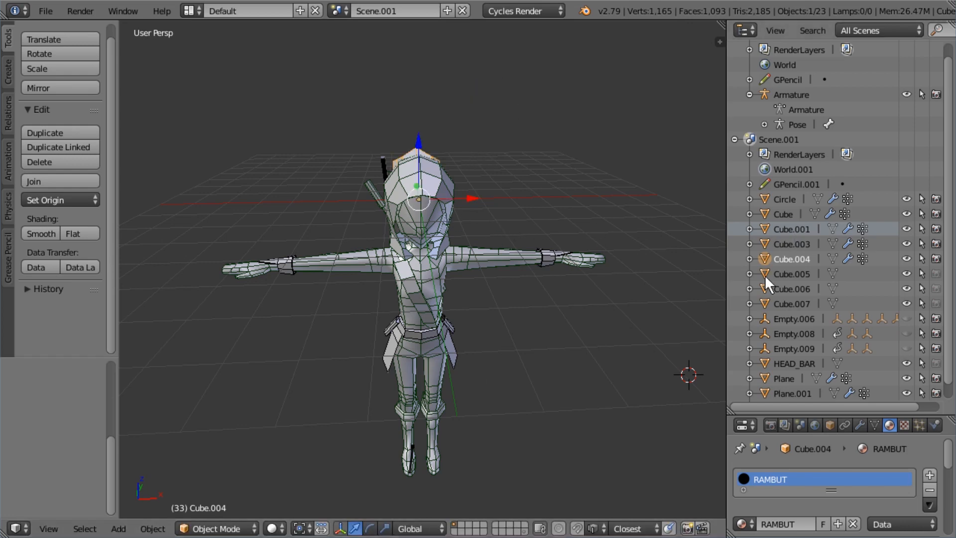
- Delete the Cube.005, Cube.006 and Cube.007 bars behind the character's head
{"action": "left_click", "coordinate": [787, 273]}
{"action": "key", "text": "g"}
{"action": "key", "text": "Escape"}
{"action": "middle_click_drag", "start_coordinate": [471, 216], "coordinate": [512, 237]}
{"action": "key", "text": "g"}
{"action": "key", "text": "Escape"}
{"action": "scroll", "coordinate": [416, 262], "scroll_direction": "up", "scroll_amount": 4}
{"action": "middle_click_drag", "start_coordinate": [417, 261], "coordinate": [615, 242]}
{"action": "scroll", "coordinate": [540, 124], "scroll_direction": "down", "scroll_amount": 5}
{"action": "right_click", "coordinate": [455, 188]}
{"action": "right_click", "coordinate": [445, 252], "text": "shift"}
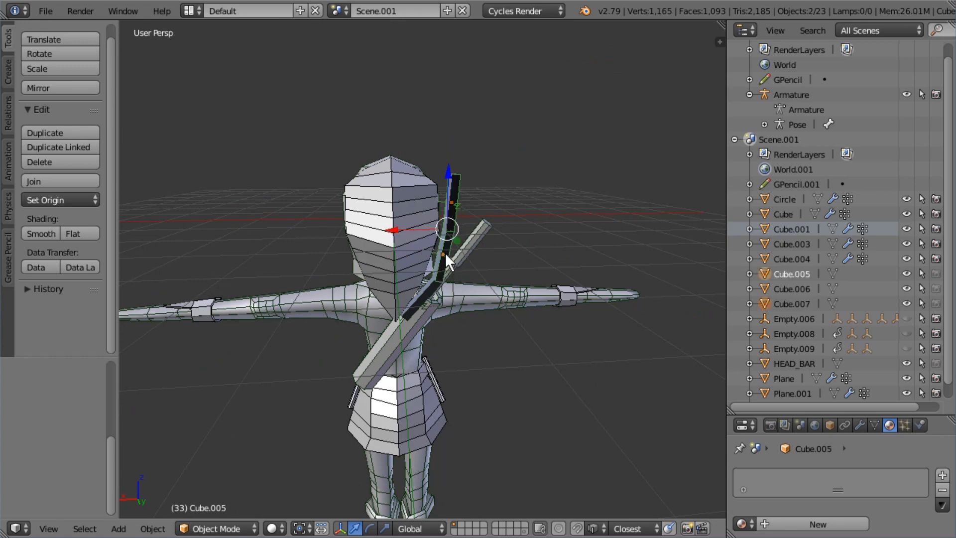
{"action": "right_click", "coordinate": [435, 282], "text": "shift"}
{"action": "middle_click_drag", "start_coordinate": [434, 282], "coordinate": [394, 263]}
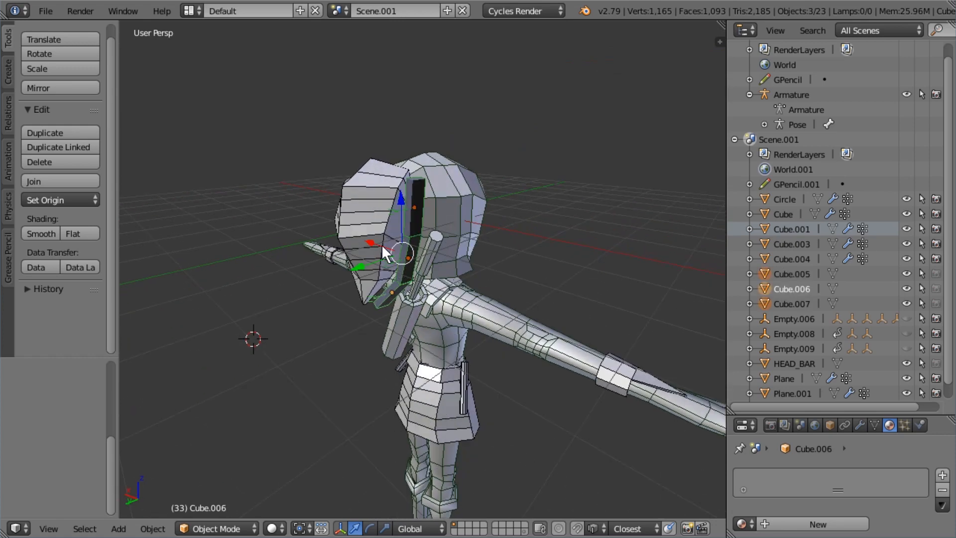
{"action": "key", "text": "x"}
{"action": "left_click", "coordinate": [383, 247]}
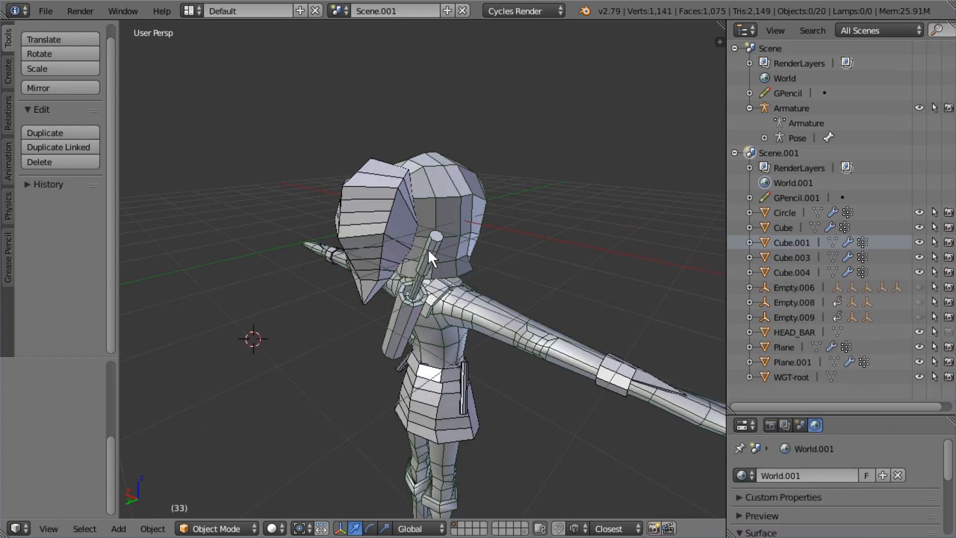
- Try deleting only the Empty.006 parent object, and undo the deletion
{"action": "mouse_move", "coordinate": [428, 249]}
{"action": "middle_mouse_down"}
{"action": "mouse_move", "coordinate": [378, 258]}
{"action": "mouse_move", "coordinate": [429, 249]}
{"action": "middle_mouse_up"}
{"action": "left_click", "coordinate": [791, 258]}
{"action": "left_click", "coordinate": [783, 273]}
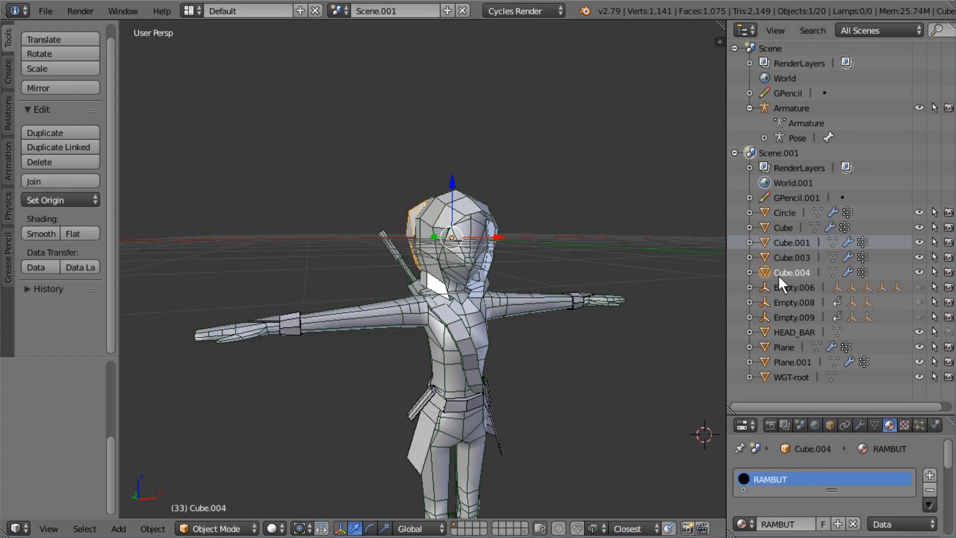
{"action": "left_click", "coordinate": [778, 285]}
{"action": "middle_click_drag", "start_coordinate": [697, 299], "coordinate": [605, 294]}
{"action": "scroll", "coordinate": [435, 360], "scroll_direction": "down", "scroll_amount": 2}
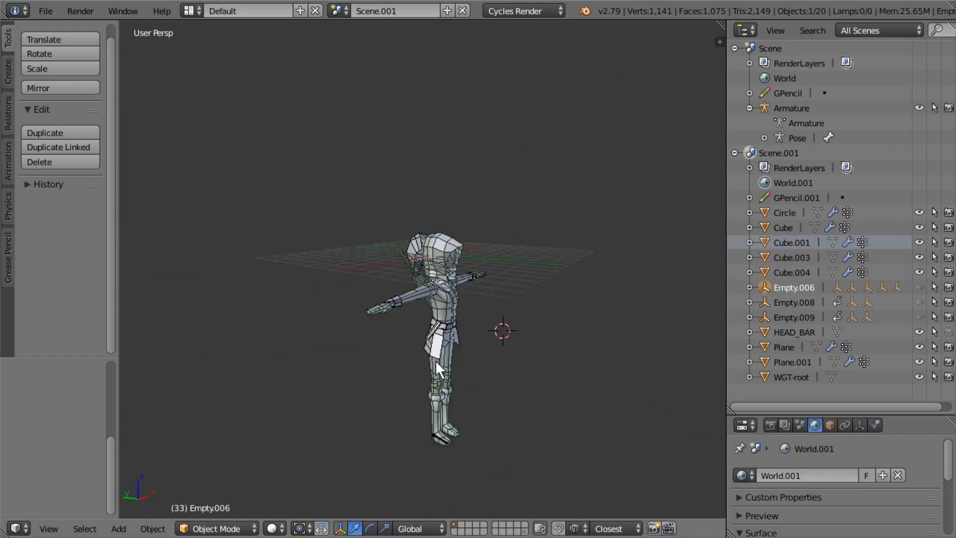
{"action": "right_click", "coordinate": [799, 284]}
{"action": "left_click", "coordinate": [800, 284]}
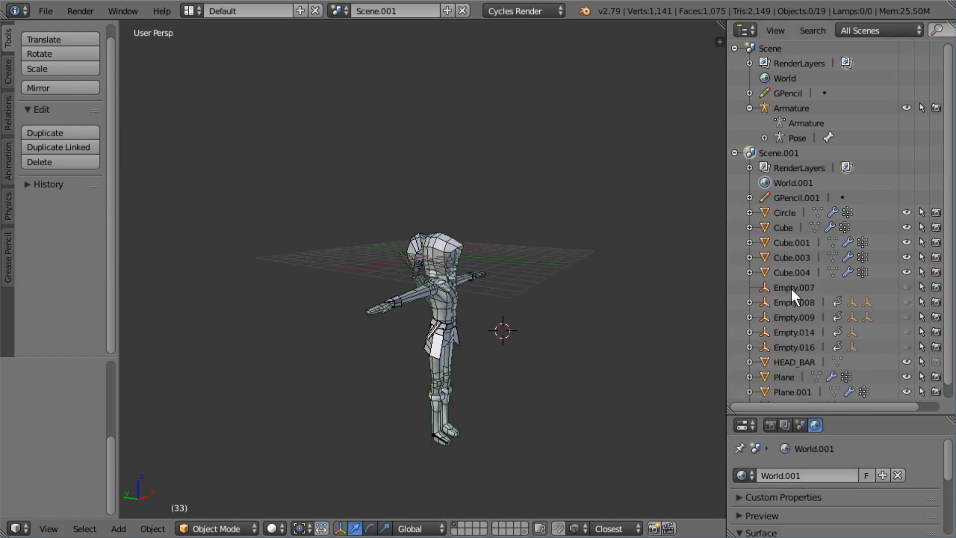
{"action": "left_click", "coordinate": [764, 287]}
{"action": "key", "text": "a"}
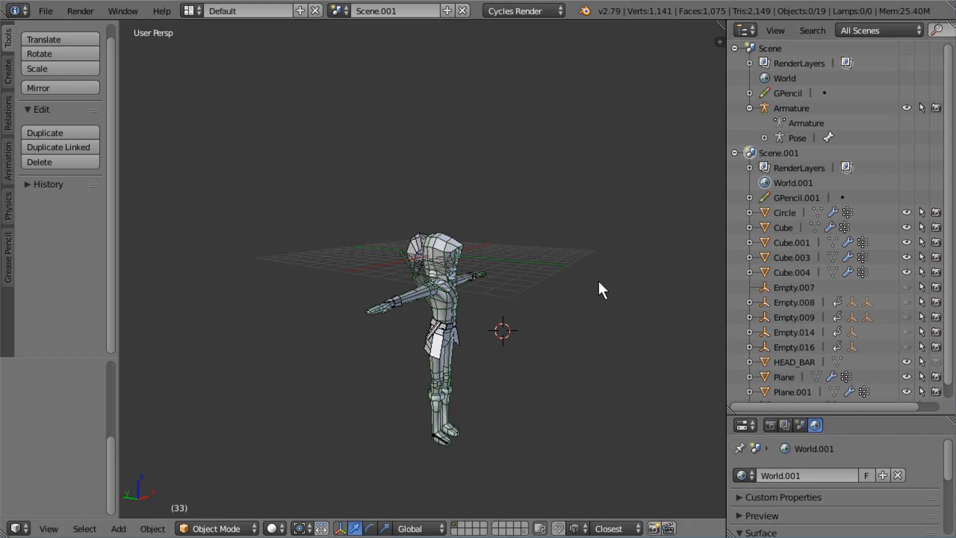
{"action": "key", "text": "ctrl+z"}
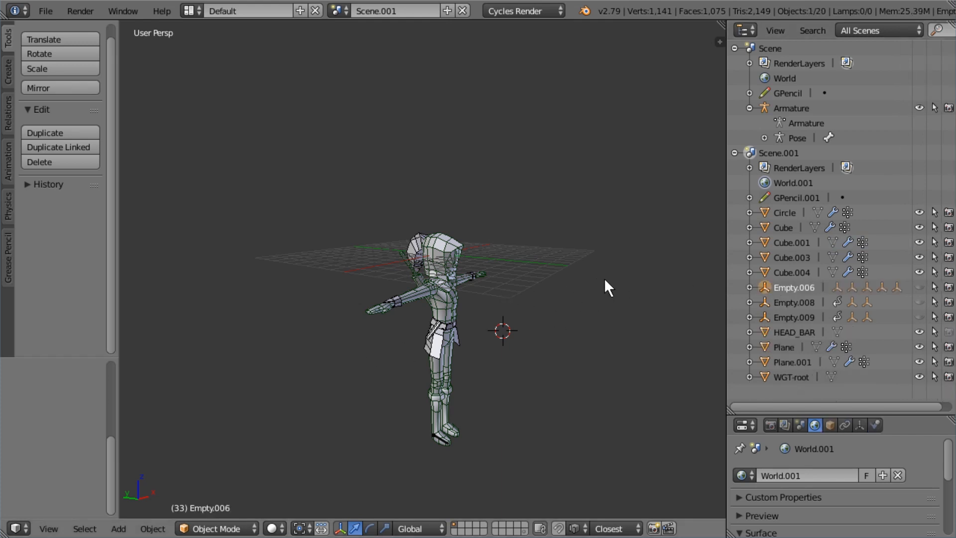
- Delete Empty.006, Empty.008 and Empty.009 together with their whole hierarchies
{"action": "right_click", "coordinate": [793, 284]}
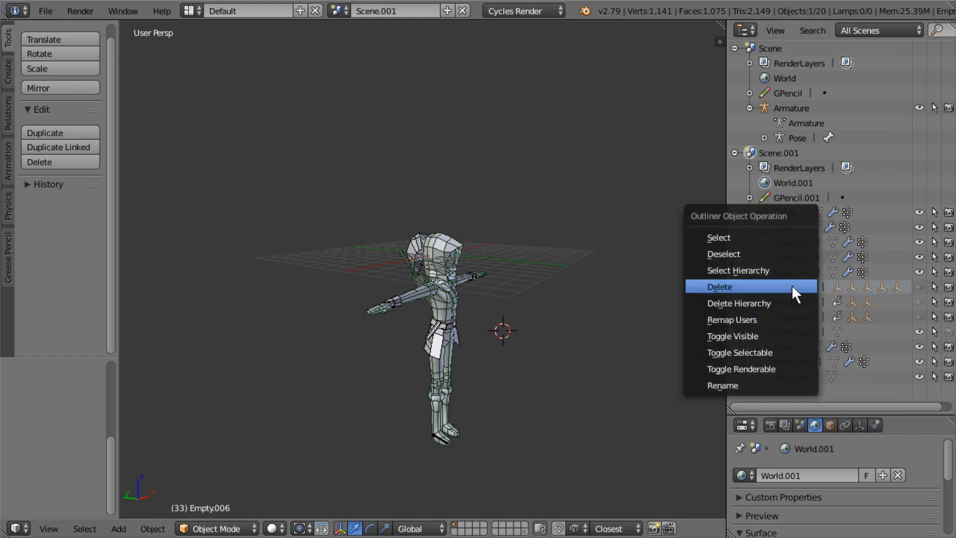
{"action": "left_click", "coordinate": [751, 302]}
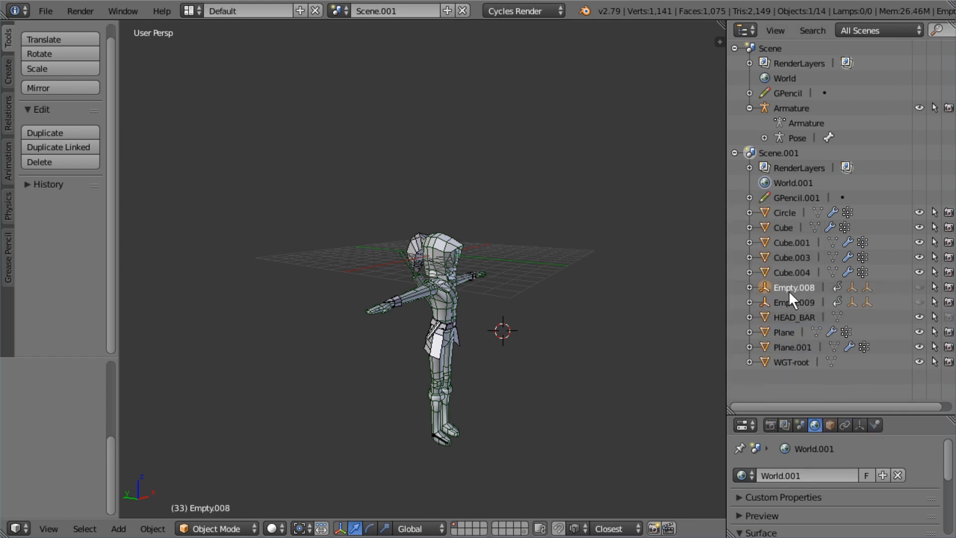
{"action": "right_click", "coordinate": [789, 291]}
{"action": "left_click", "coordinate": [783, 290]}
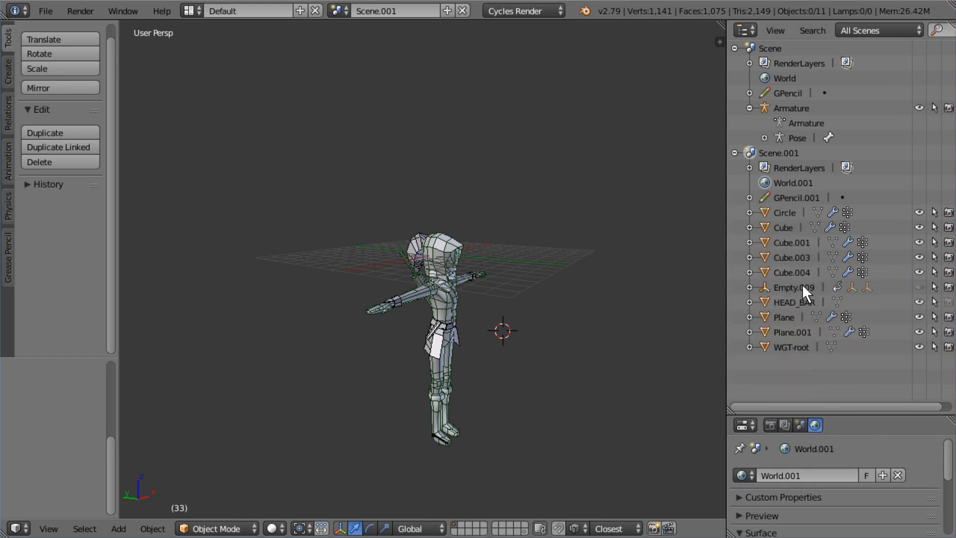
{"action": "right_click", "coordinate": [802, 287]}
{"action": "left_click", "coordinate": [802, 286]}
- Check which part of the model HEAD_BAR is by test-moving it, and delete it with its hierarchy
{"action": "left_click", "coordinate": [791, 287]}
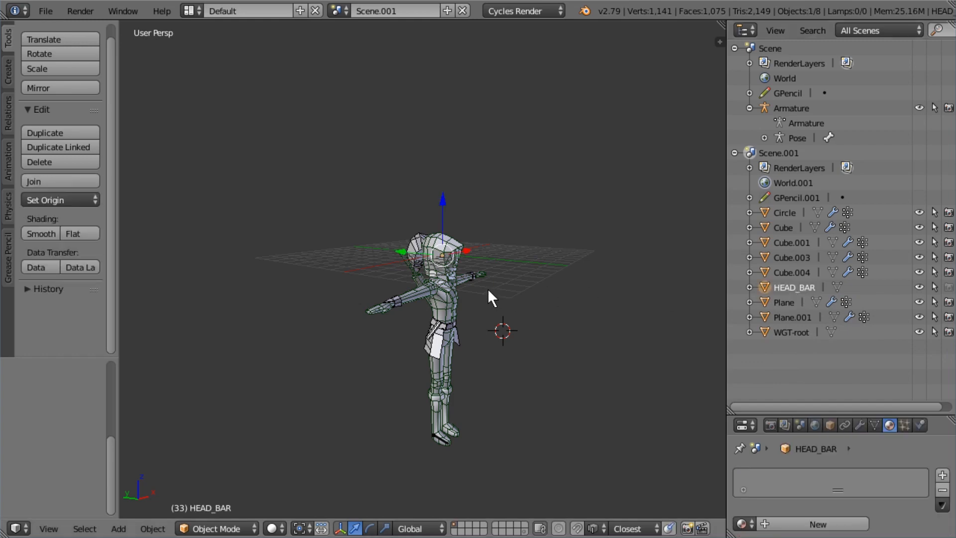
{"action": "scroll", "coordinate": [488, 288], "scroll_direction": "up", "scroll_amount": 3}
{"action": "key", "text": "g"}
{"action": "right_click", "coordinate": [516, 184]}
{"action": "middle_click_drag", "start_coordinate": [589, 234], "coordinate": [478, 223]}
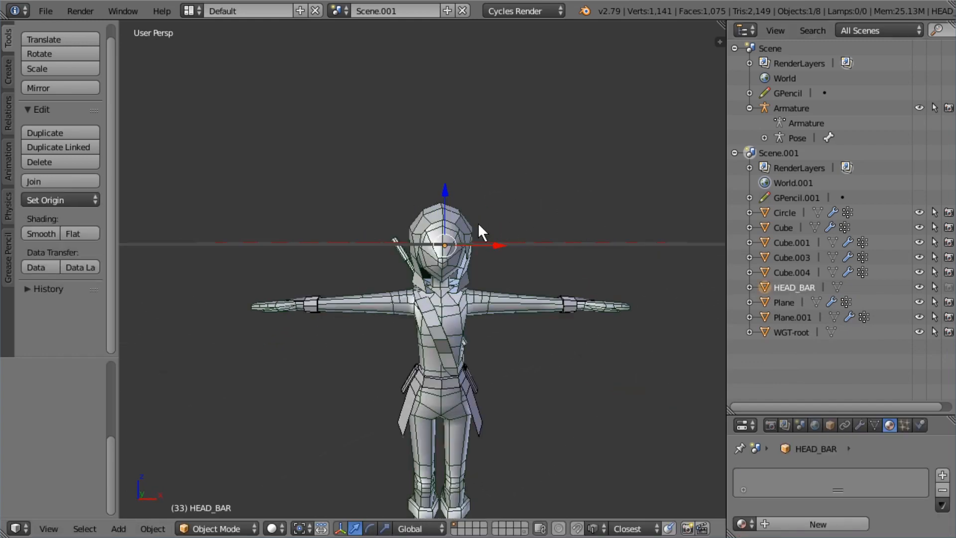
{"action": "key", "text": "g"}
{"action": "right_click", "coordinate": [566, 247]}
{"action": "right_click", "coordinate": [799, 284]}
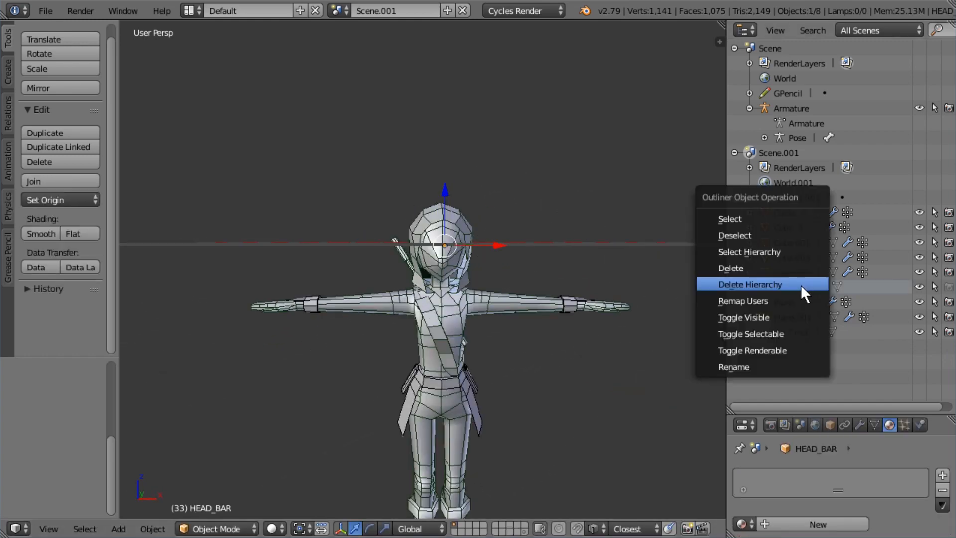
{"action": "left_click", "coordinate": [799, 284]}
- Preview the character in Rendered viewport shading and switch the viewport to Material shading
{"action": "left_click", "coordinate": [273, 529]}
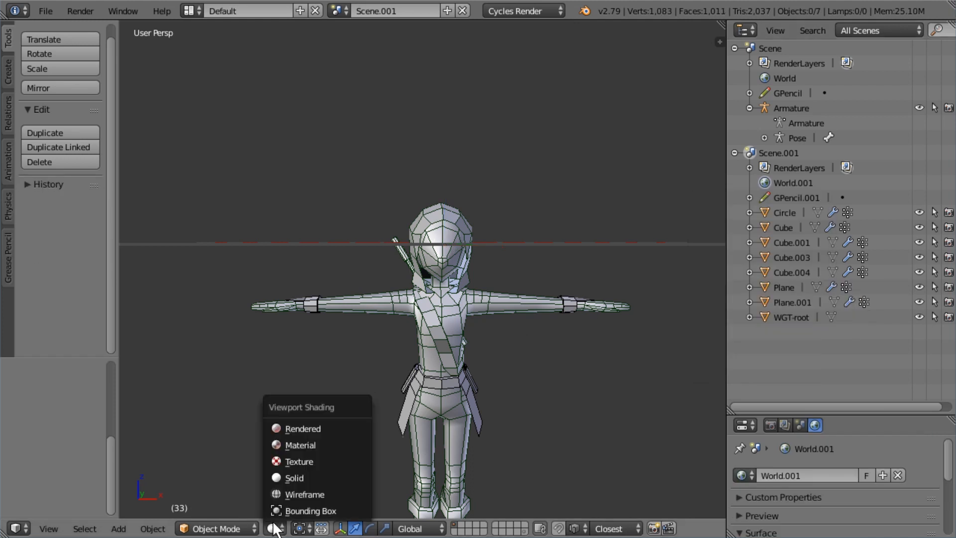
{"action": "left_click", "coordinate": [301, 429]}
{"action": "left_click", "coordinate": [272, 527]}
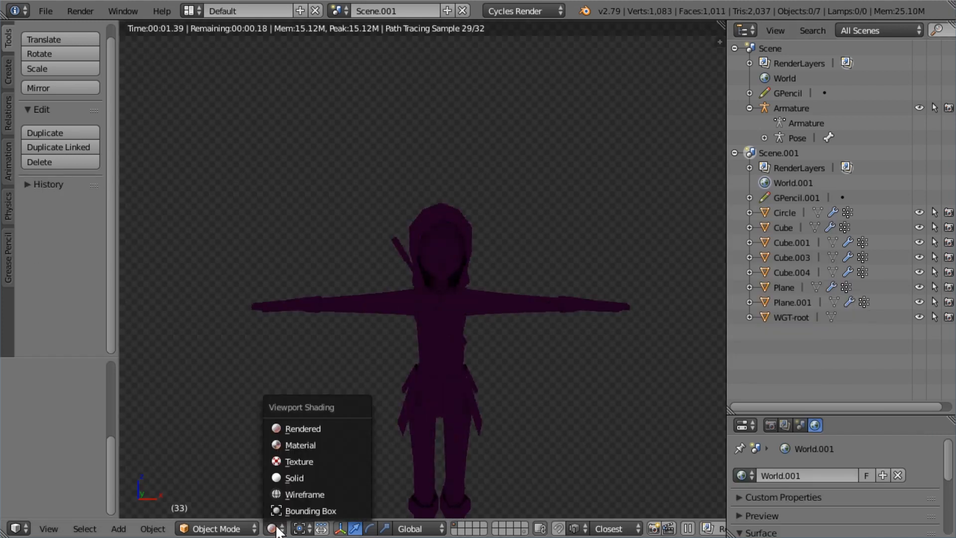
{"action": "left_click", "coordinate": [295, 449]}
{"action": "middle_click_drag", "start_coordinate": [431, 368], "coordinate": [408, 251]}
- Find the model's missing external files in the C:\Test\assassin-girl\textures folder
{"action": "left_click", "coordinate": [54, 8]}
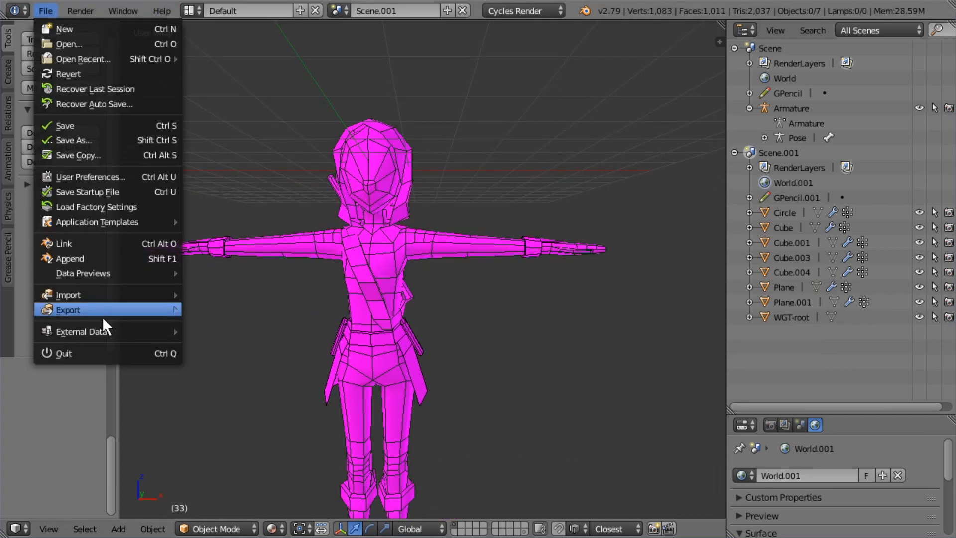
{"action": "mouse_move", "coordinate": [106, 328]}
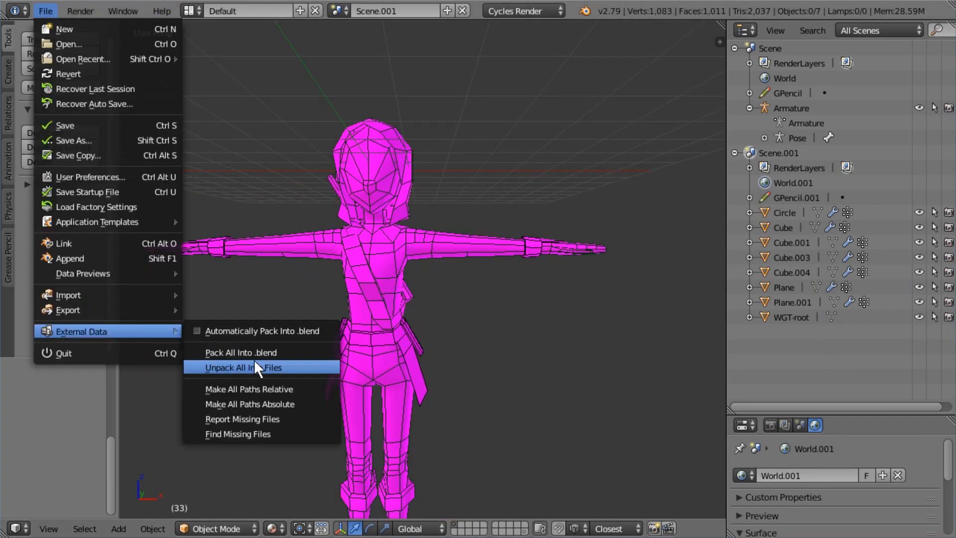
{"action": "left_click", "coordinate": [246, 434]}
{"action": "left_click", "coordinate": [249, 85]}
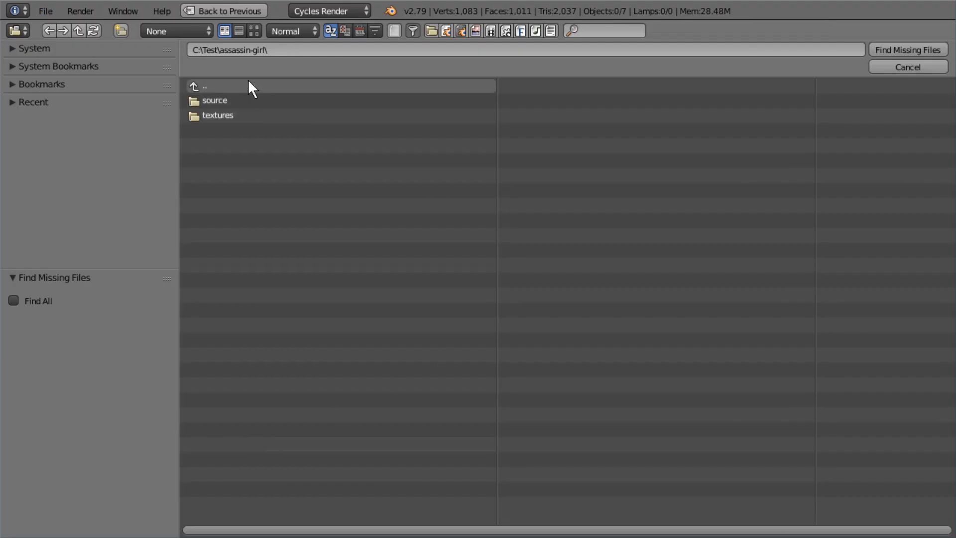
{"action": "left_click", "coordinate": [233, 119]}
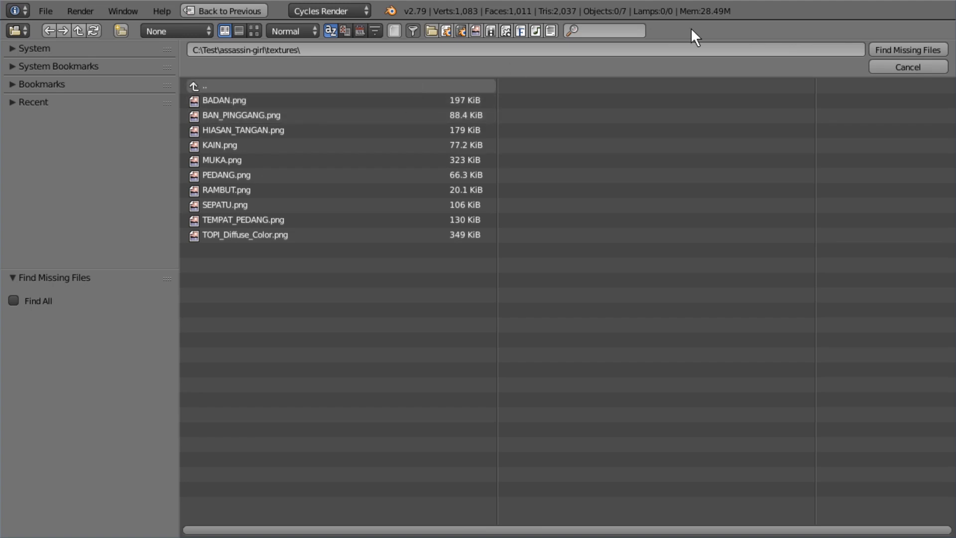
{"action": "left_click", "coordinate": [921, 50]}
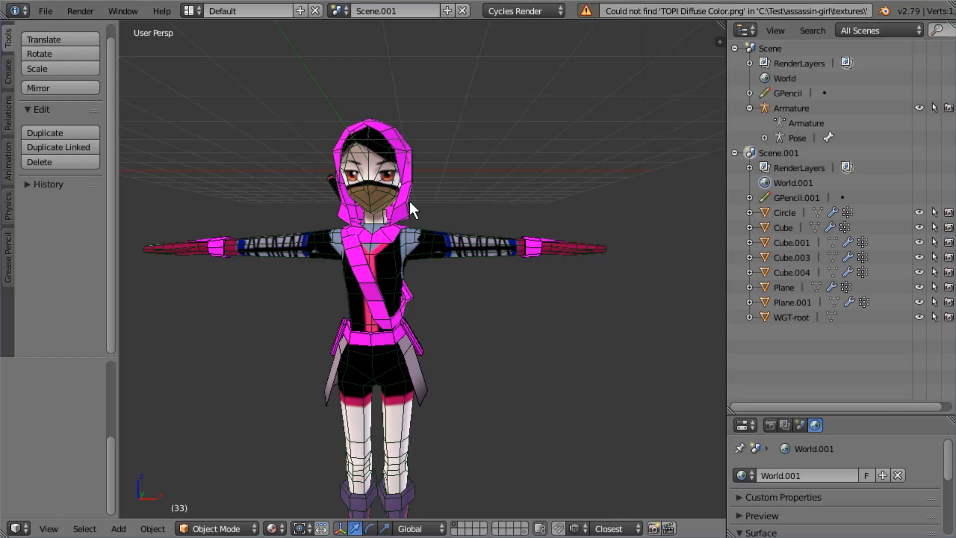
- Select the character's untextured hood and check how the hood looks on the Sketchfab model by rotating the preview
{"action": "middle_click_drag", "start_coordinate": [420, 188], "coordinate": [509, 195]}
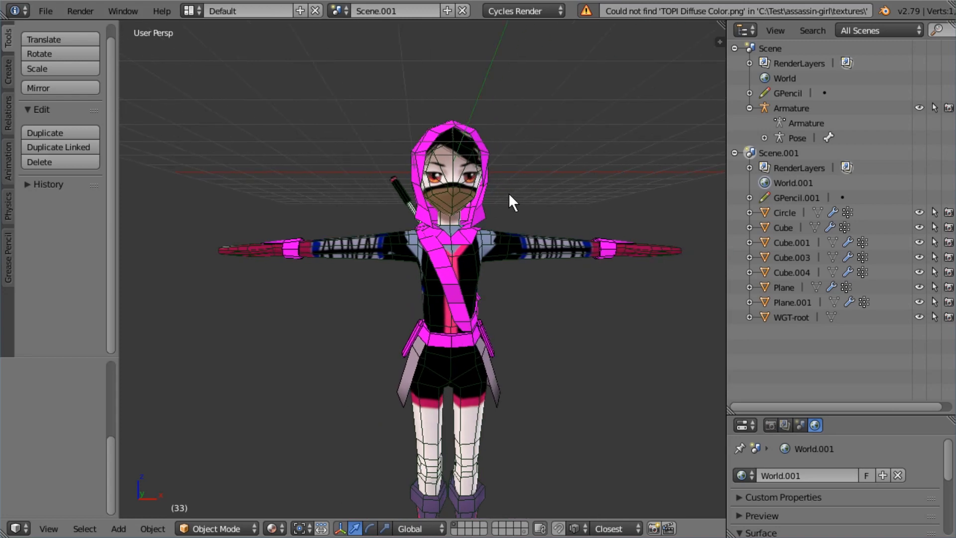
{"action": "middle_click_drag", "start_coordinate": [465, 232], "coordinate": [477, 252]}
{"action": "right_click", "coordinate": [465, 143]}
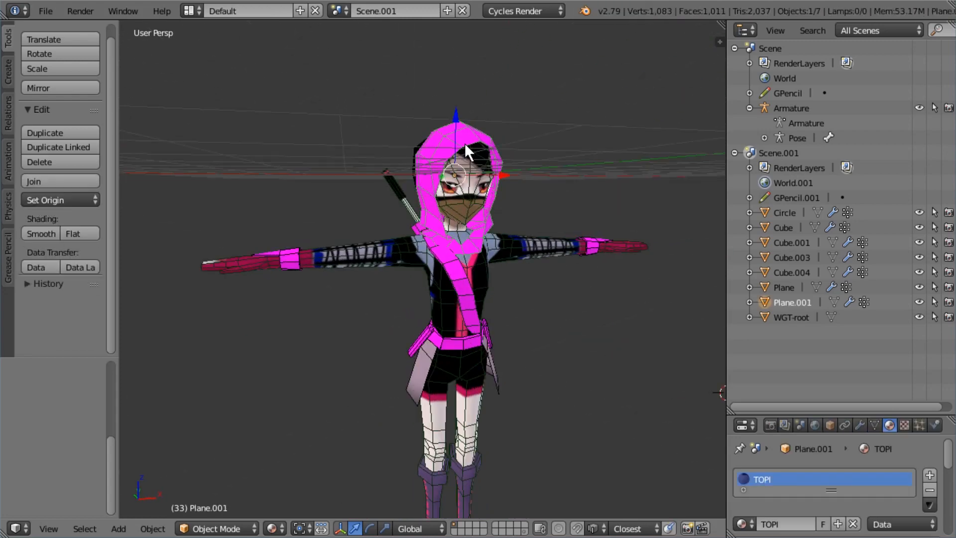
{"action": "key", "text": "g"}
{"action": "right_click", "coordinate": [448, 185]}
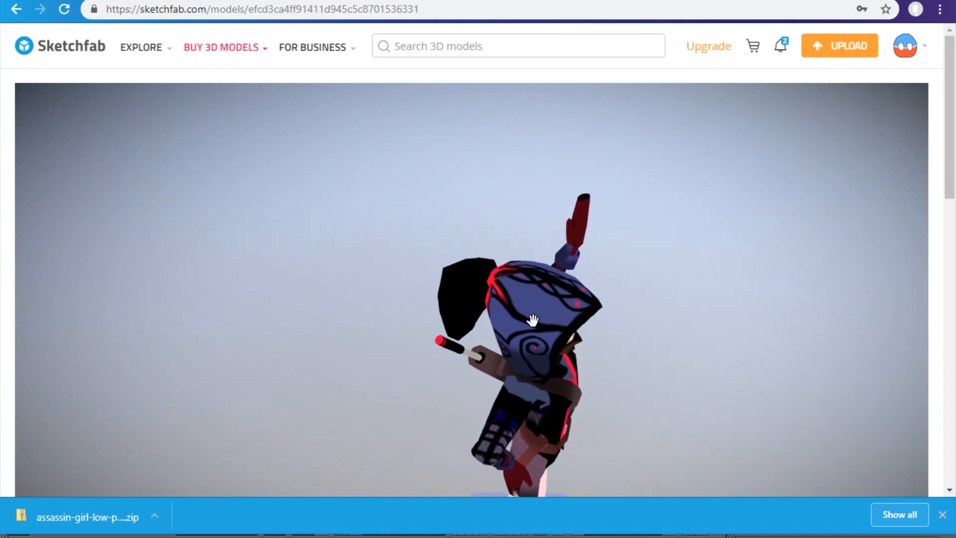
{"action": "left_click_drag", "start_coordinate": [556, 372], "coordinate": [523, 371]}
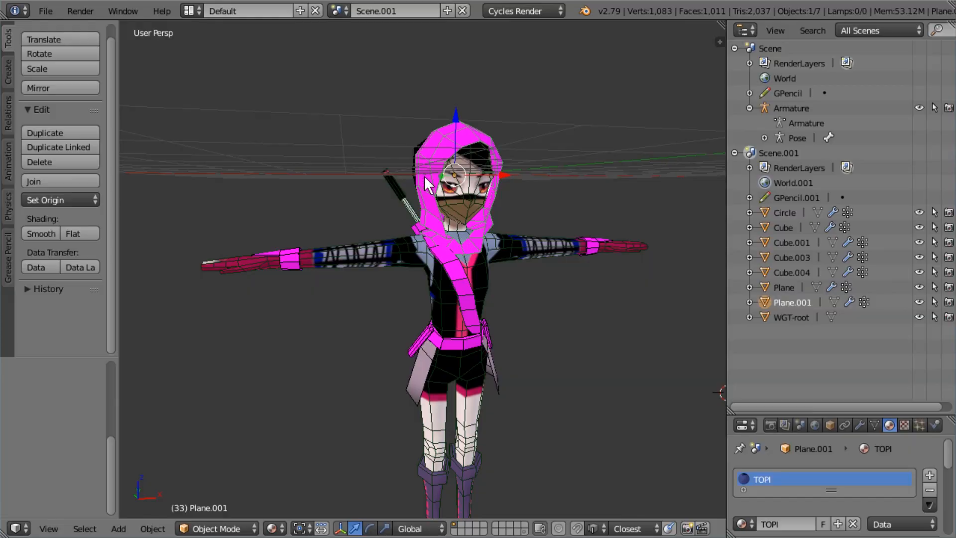
{"action": "mouse_move", "coordinate": [554, 234]}
{"action": "left_mouse_down"}
{"action": "mouse_move", "coordinate": [468, 241]}
{"action": "mouse_move", "coordinate": [513, 283]}
{"action": "mouse_move", "coordinate": [296, 241]}
{"action": "mouse_move", "coordinate": [364, 317]}
{"action": "mouse_move", "coordinate": [395, 254]}
{"action": "mouse_move", "coordinate": [538, 273]}
{"action": "mouse_move", "coordinate": [487, 267]}
{"action": "mouse_move", "coordinate": [486, 299]}
{"action": "left_mouse_up"}
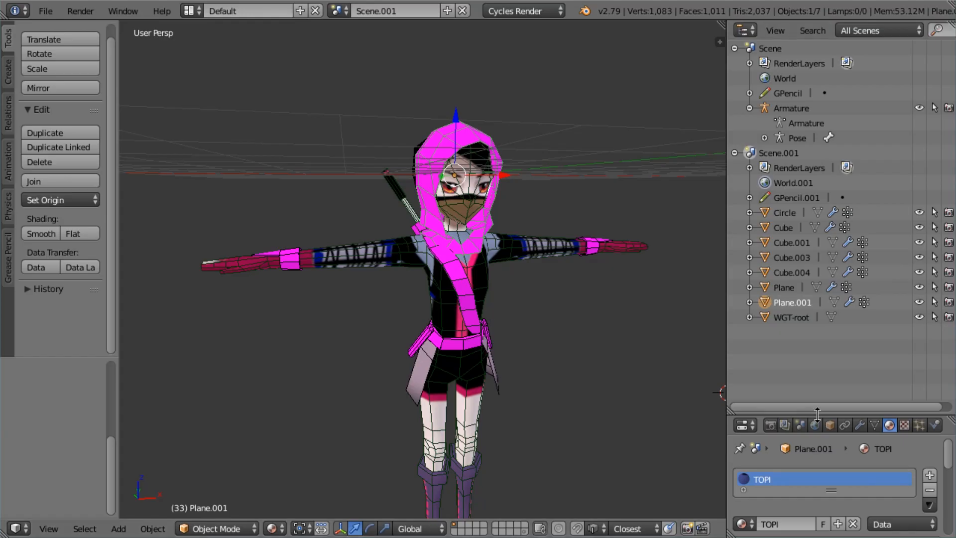
- Reassign Image Texture as the diffuse color of the hood's TOPI material and check its linked image
{"action": "mouse_move", "coordinate": [828, 369]}
{"action": "left_mouse_down"}
{"action": "mouse_move", "coordinate": [828, 285]}
{"action": "mouse_move", "coordinate": [816, 220]}
{"action": "mouse_move", "coordinate": [807, 214]}
{"action": "left_mouse_up"}
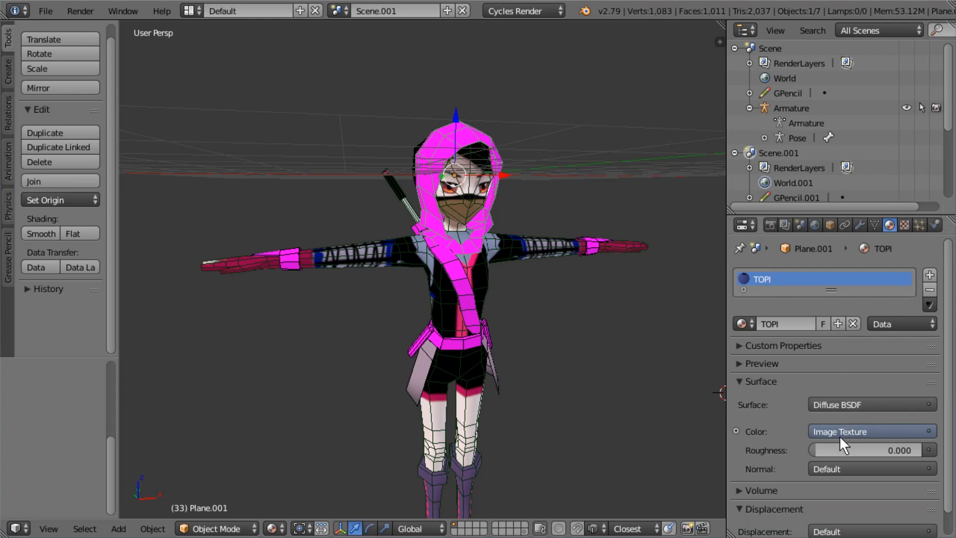
{"action": "left_click", "coordinate": [926, 431]}
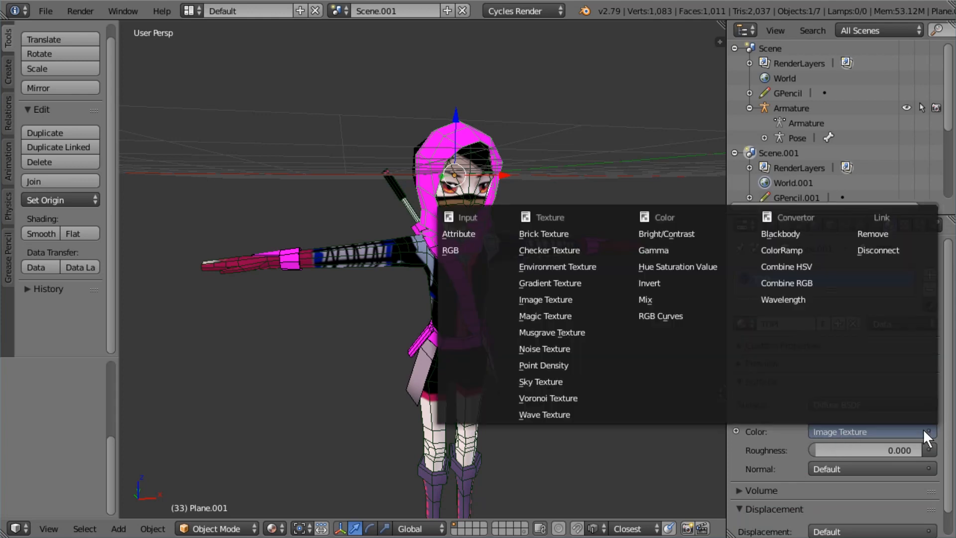
{"action": "left_click", "coordinate": [599, 276]}
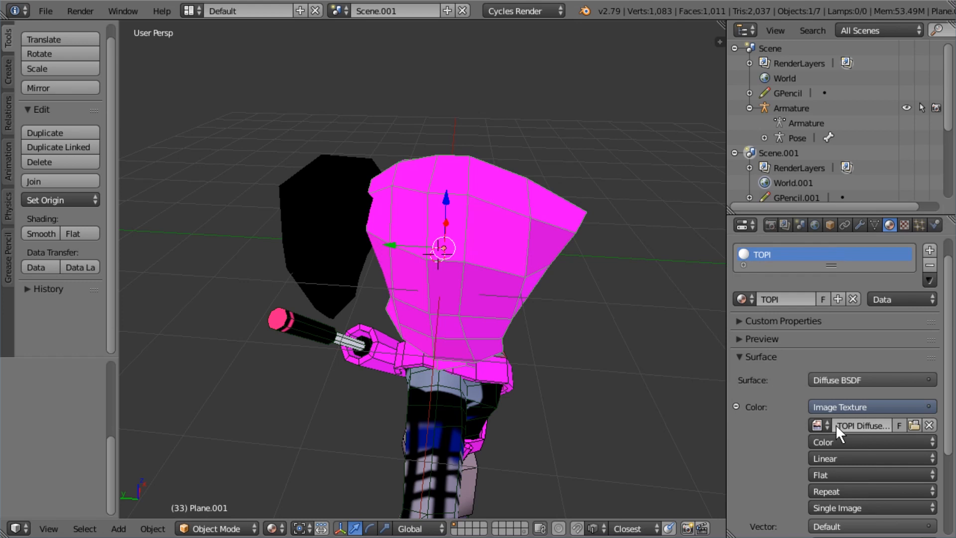
{"action": "left_click", "coordinate": [819, 423]}
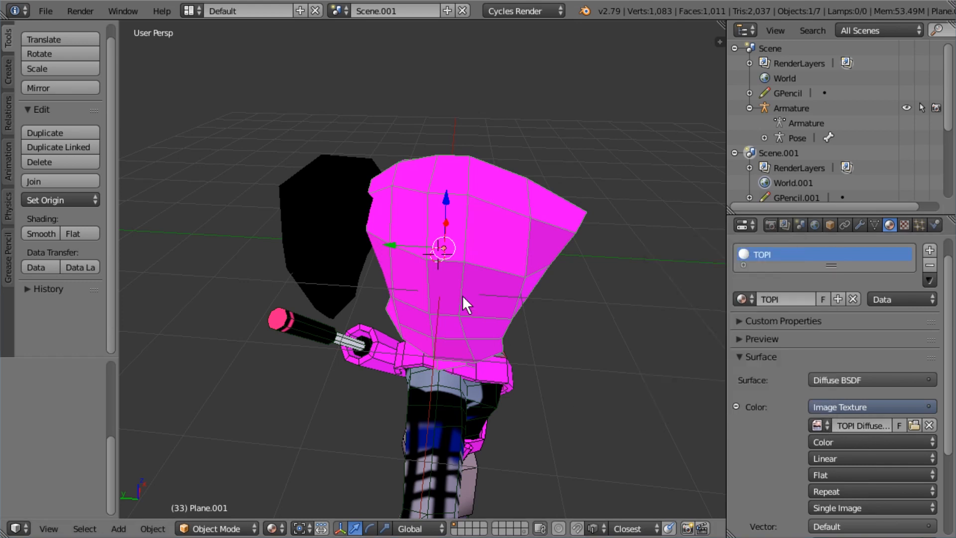
- Check the hood's texture file TOPI_Diffuse_Color.png in the assassin-girl textures folder and return to Blender
{"action": "key", "text": "alt+Tab"}
{"action": "double_click", "coordinate": [560, 220]}
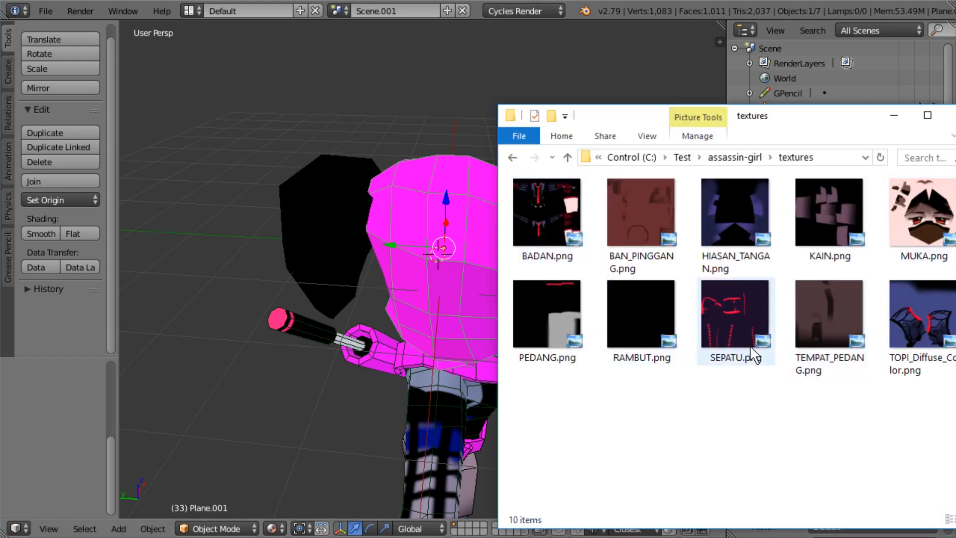
{"action": "left_click", "coordinate": [921, 379]}
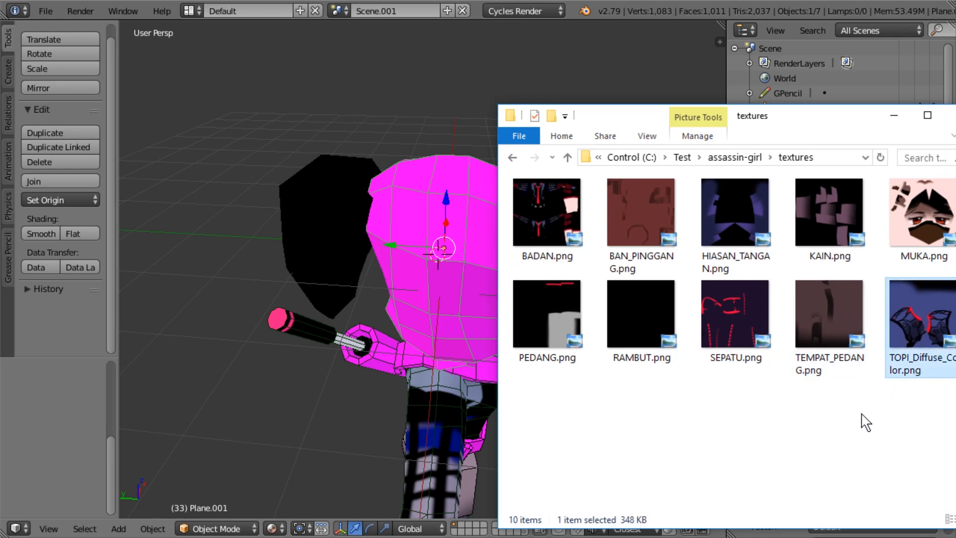
{"action": "key", "text": "alt+Tab"}
- Change the 3D viewport to the UV/Image Editor and display the TOPI Diffuse Color image
{"action": "left_click", "coordinate": [19, 528]}
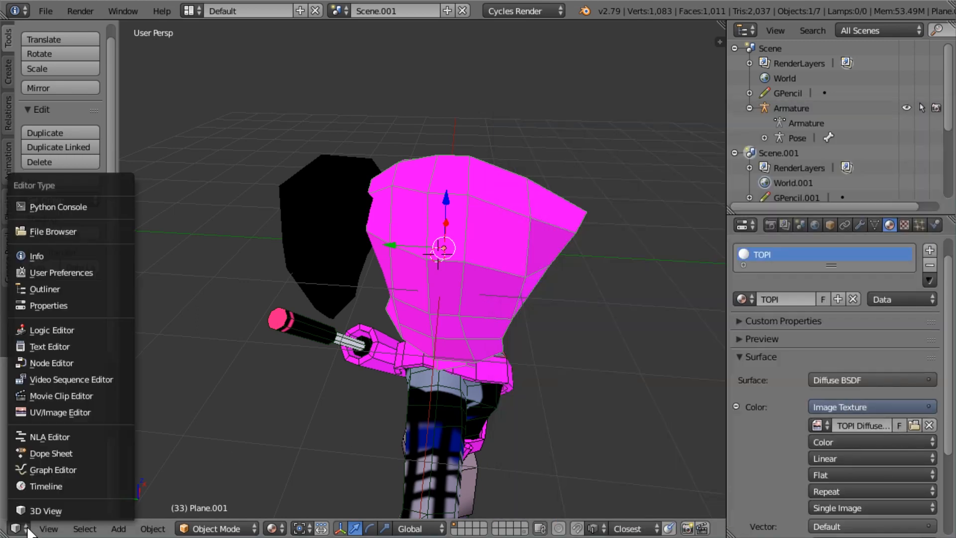
{"action": "left_click", "coordinate": [76, 412]}
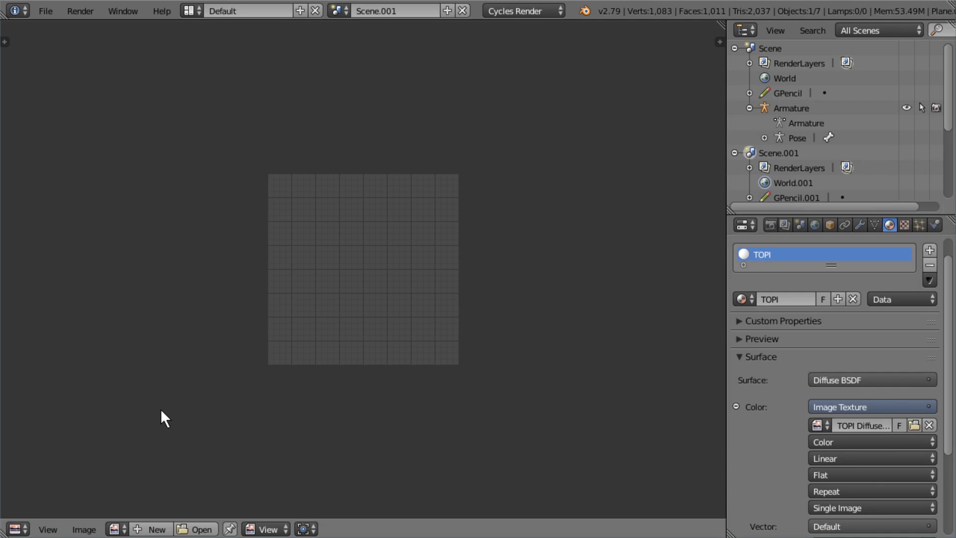
{"action": "left_click", "coordinate": [118, 529]}
{"action": "scroll", "coordinate": [169, 508], "scroll_direction": "down", "scroll_amount": 1}
{"action": "left_click", "coordinate": [168, 507]}
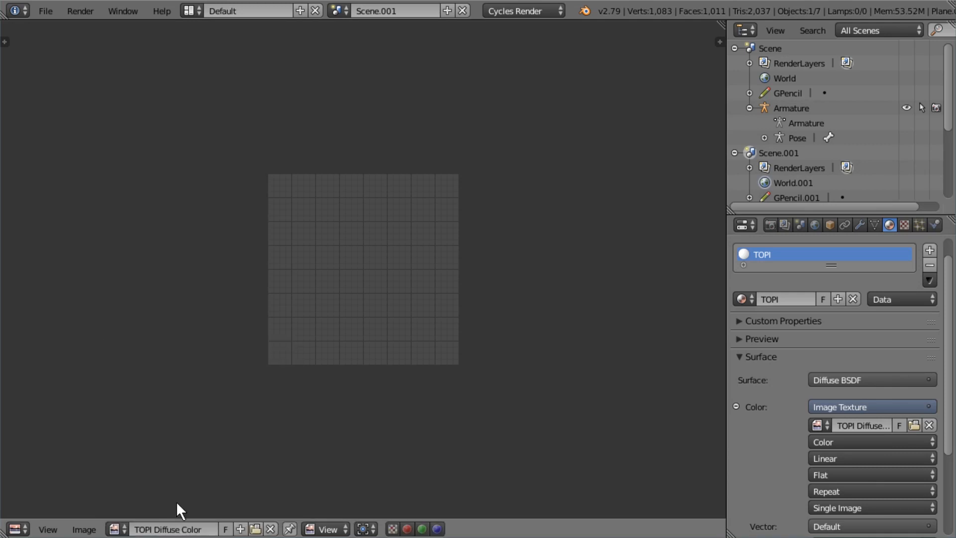
- Replace the TOPI Diffuse Color image with TOPI_Diffuse_Color.png from C:\Test\assassin-girl\textures
{"action": "left_click", "coordinate": [83, 530]}
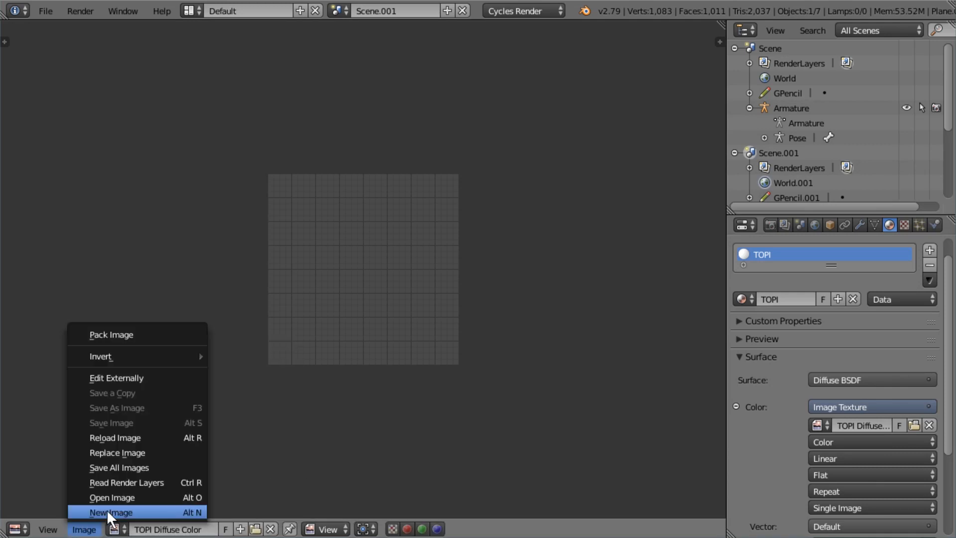
{"action": "left_click", "coordinate": [110, 452]}
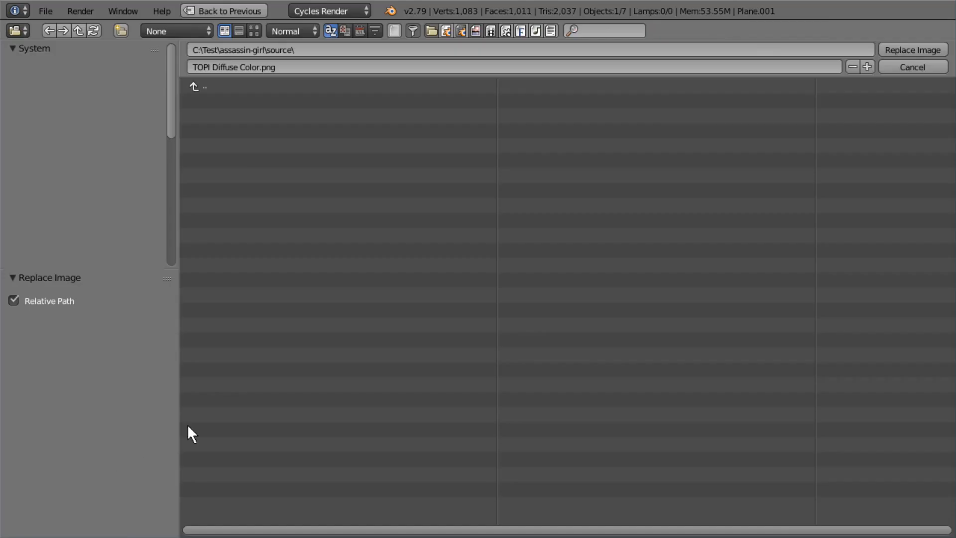
{"action": "left_click", "coordinate": [219, 115]}
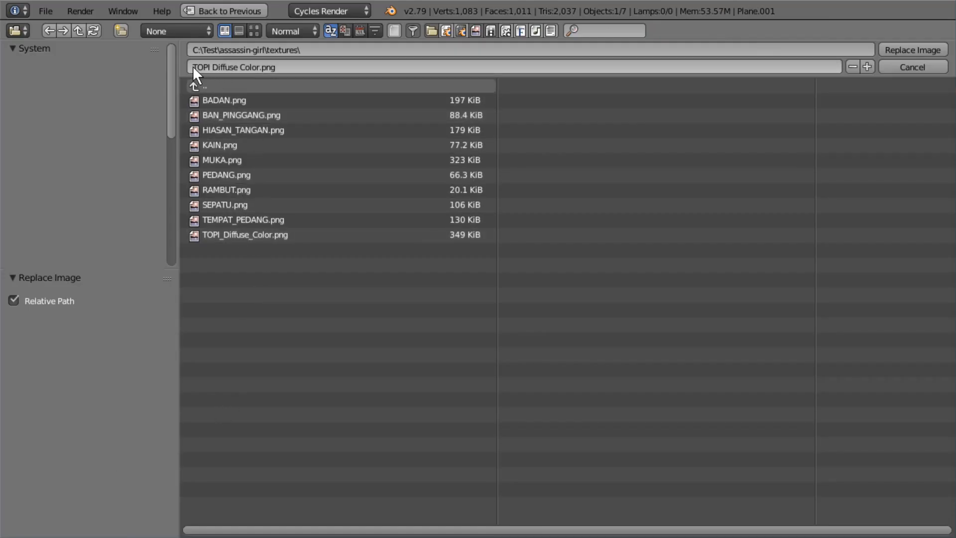
{"action": "double_click", "coordinate": [244, 234]}
{"action": "scroll", "coordinate": [244, 235], "scroll_direction": "down", "scroll_amount": 6}
- Switch the editor back to the 3D View and inspect the hood's replaced texture on the character
{"action": "left_click", "coordinate": [20, 530]}
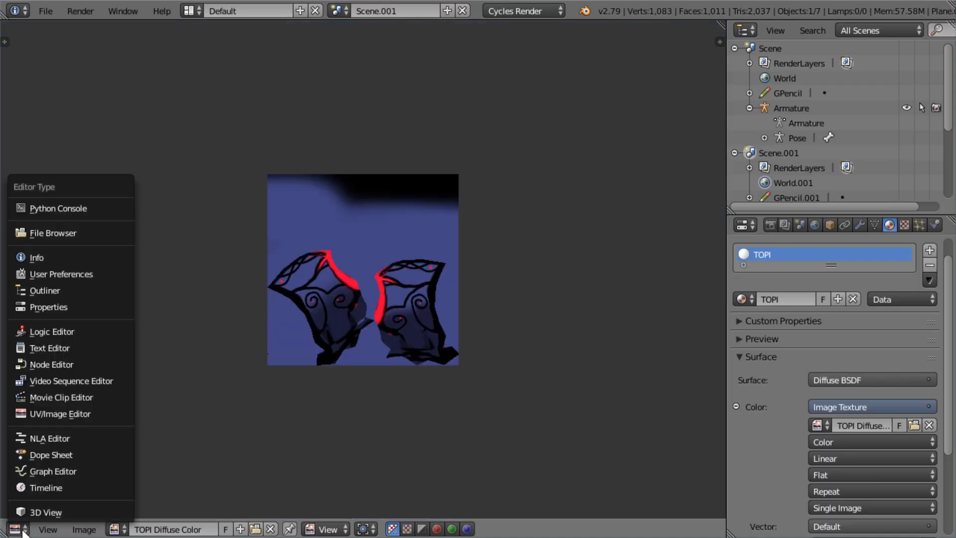
{"action": "left_click", "coordinate": [30, 511]}
{"action": "scroll", "coordinate": [312, 322], "scroll_direction": "down", "scroll_amount": 4}
{"action": "middle_click_drag", "start_coordinate": [312, 322], "coordinate": [332, 306]}
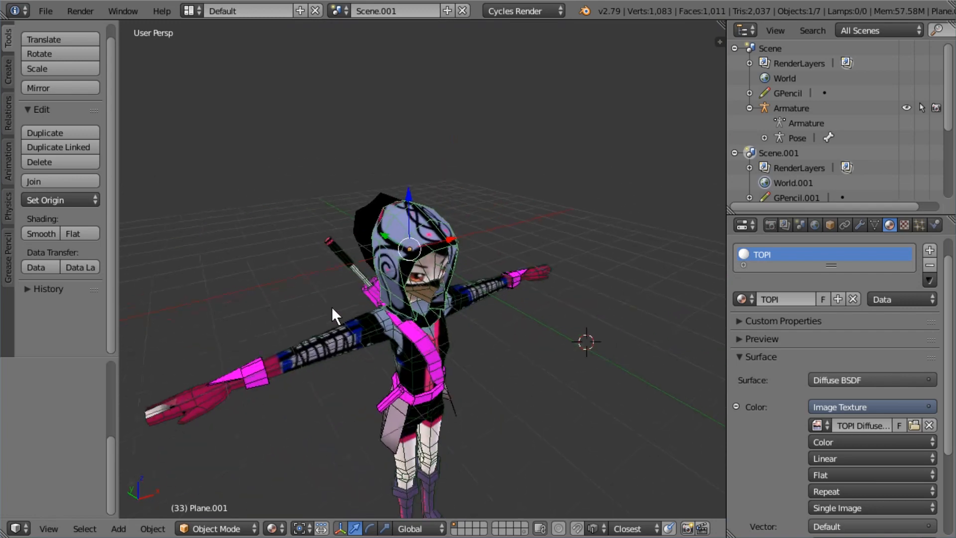
- Select the sword strap and reassign Image Texture as its TEMPAT PEDANG material's color, checking the linked image
{"action": "right_click", "coordinate": [420, 349]}
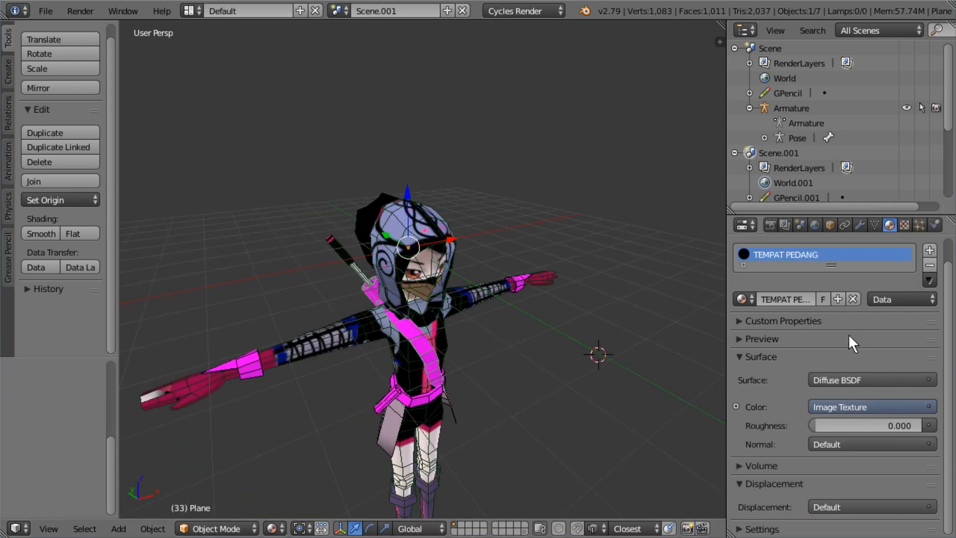
{"action": "left_click", "coordinate": [849, 407]}
{"action": "left_click", "coordinate": [563, 275]}
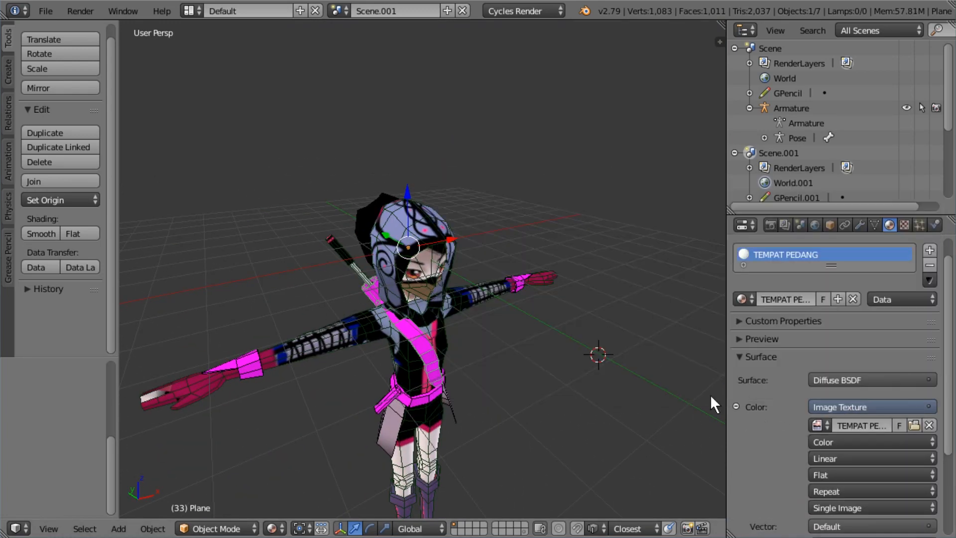
{"action": "left_click", "coordinate": [817, 425]}
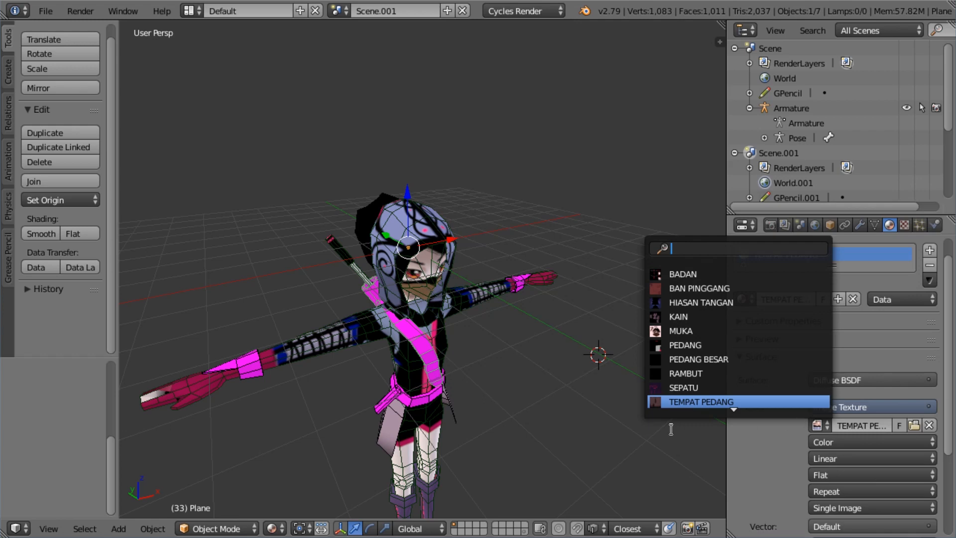
- Change the 3D viewport to the UV/Image Editor and display the TEMPAT PEDANG image
{"action": "left_click", "coordinate": [16, 528]}
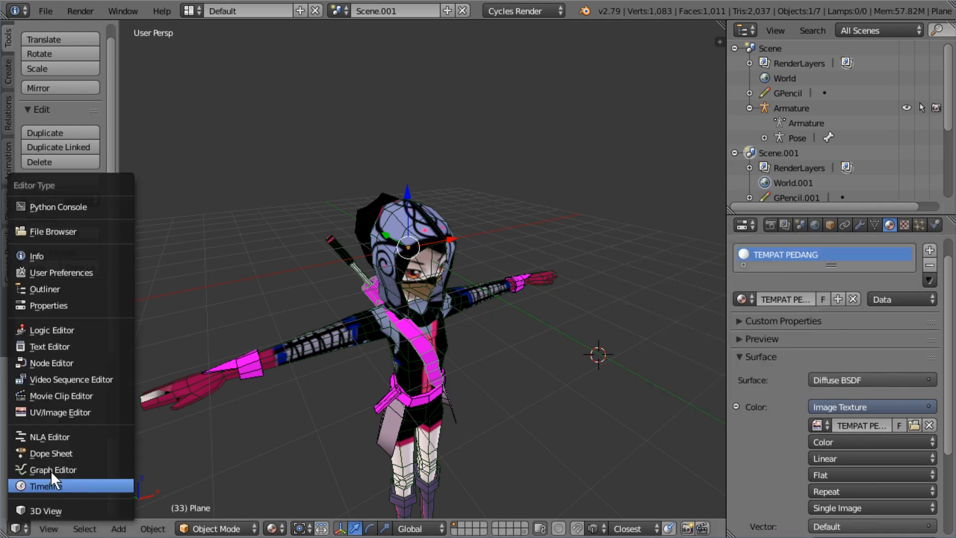
{"action": "left_click", "coordinate": [56, 410]}
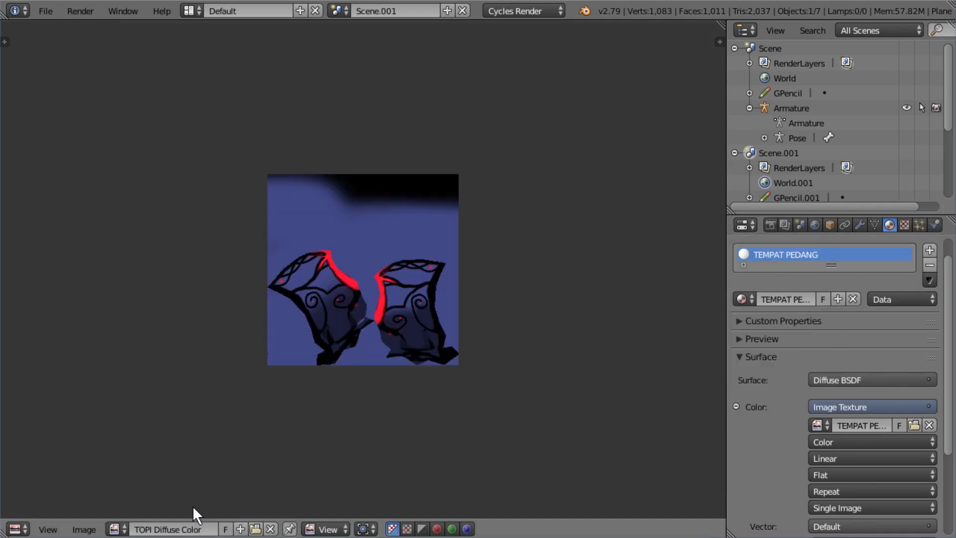
{"action": "left_click", "coordinate": [117, 528]}
{"action": "left_click", "coordinate": [144, 490]}
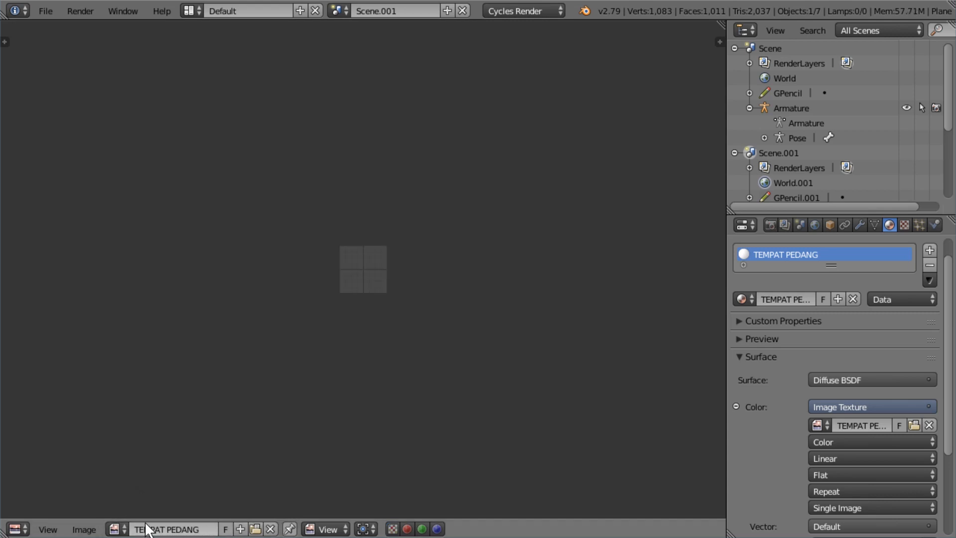
- Replace the TEMPAT PEDANG image with TEMPAT_PEDANG.png from the textures folder and return to the 3D View
{"action": "left_click", "coordinate": [84, 529]}
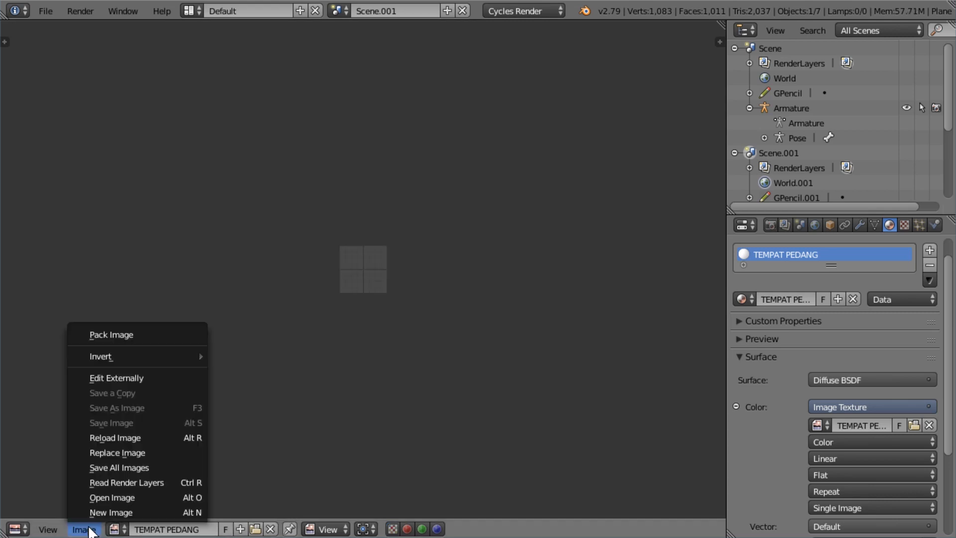
{"action": "left_click", "coordinate": [130, 450]}
{"action": "left_click", "coordinate": [217, 117]}
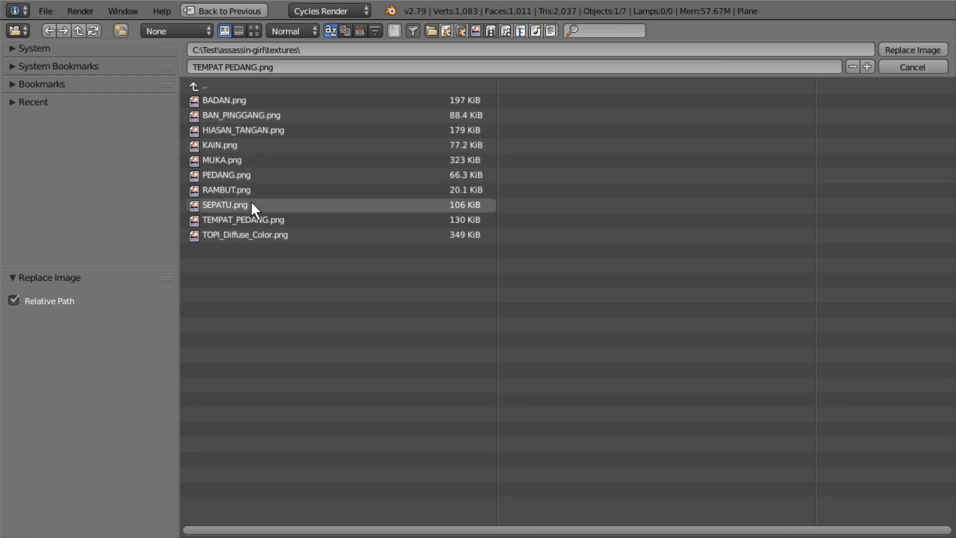
{"action": "double_click", "coordinate": [241, 220]}
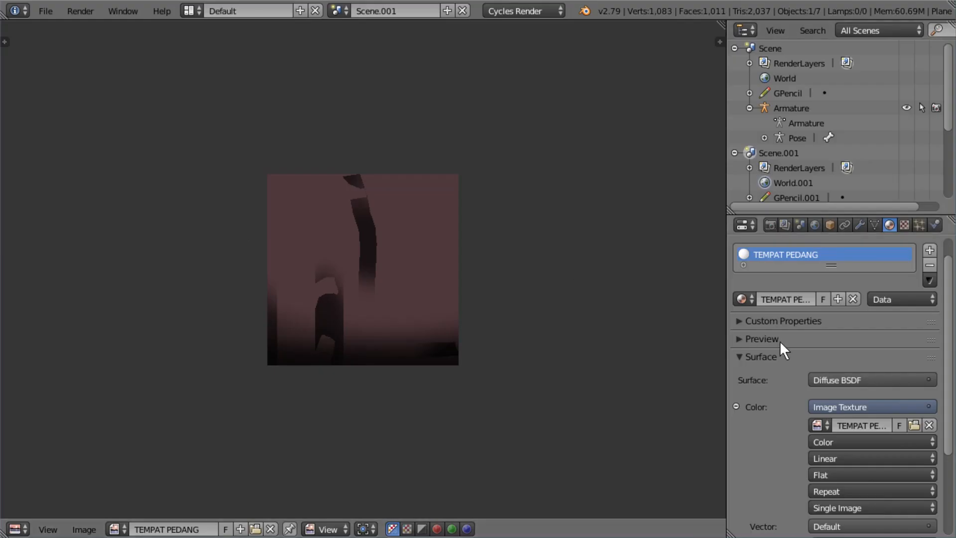
{"action": "left_click", "coordinate": [19, 528]}
{"action": "left_click", "coordinate": [52, 512]}
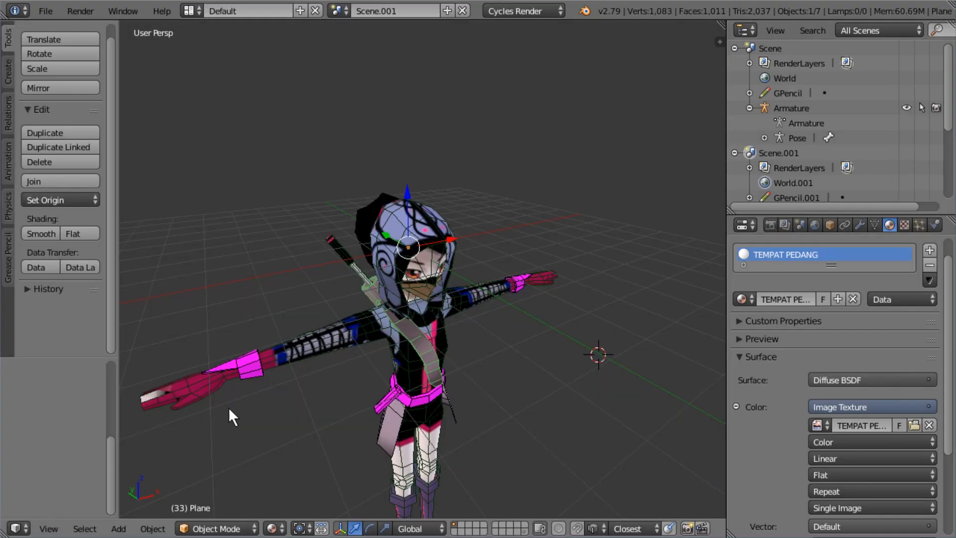
- Select the wrist guards and reassign Image Texture as the color of their HIASAN TANGAN material
{"action": "middle_click_drag", "start_coordinate": [228, 407], "coordinate": [310, 394]}
{"action": "right_click", "coordinate": [309, 394]}
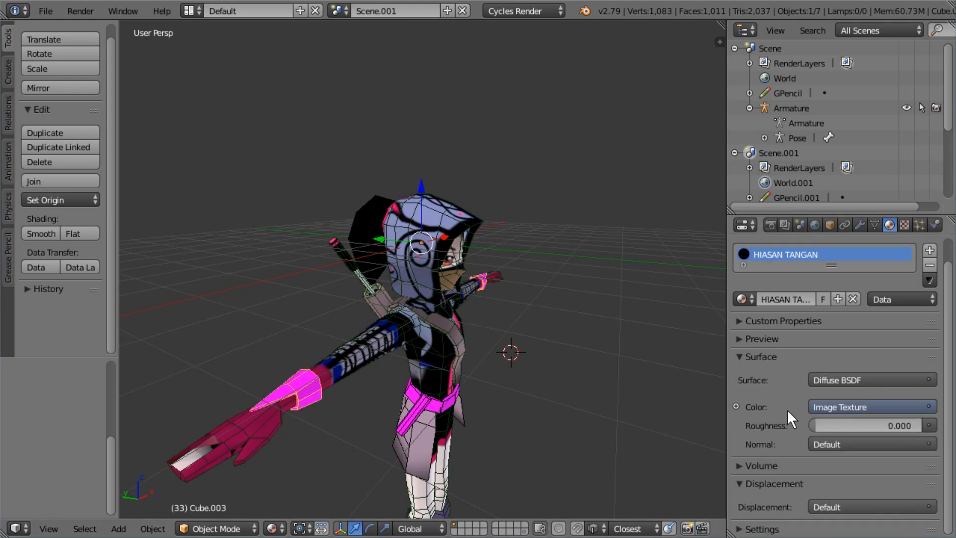
{"action": "left_click", "coordinate": [842, 406]}
{"action": "left_click", "coordinate": [584, 274]}
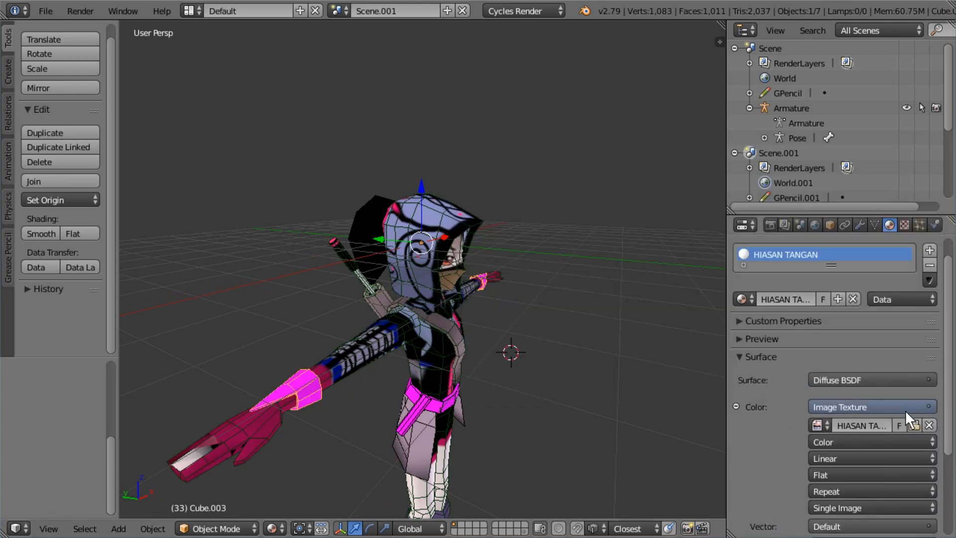
- Split the 3D viewport vertically into two areas and make the second one a UV/Image Editor
{"action": "right_click", "coordinate": [328, 19]}
{"action": "left_click", "coordinate": [291, 36]}
{"action": "left_click", "coordinate": [386, 197]}
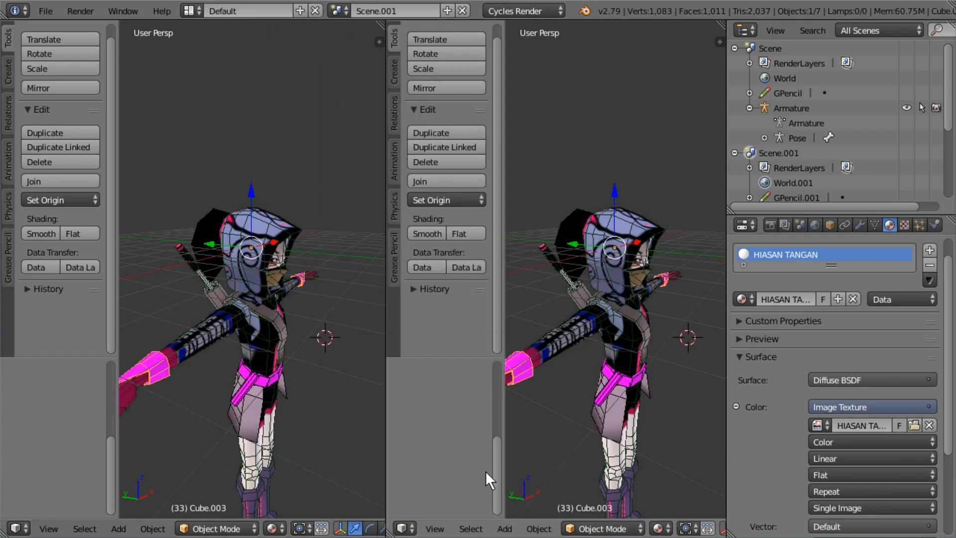
{"action": "left_click", "coordinate": [404, 528]}
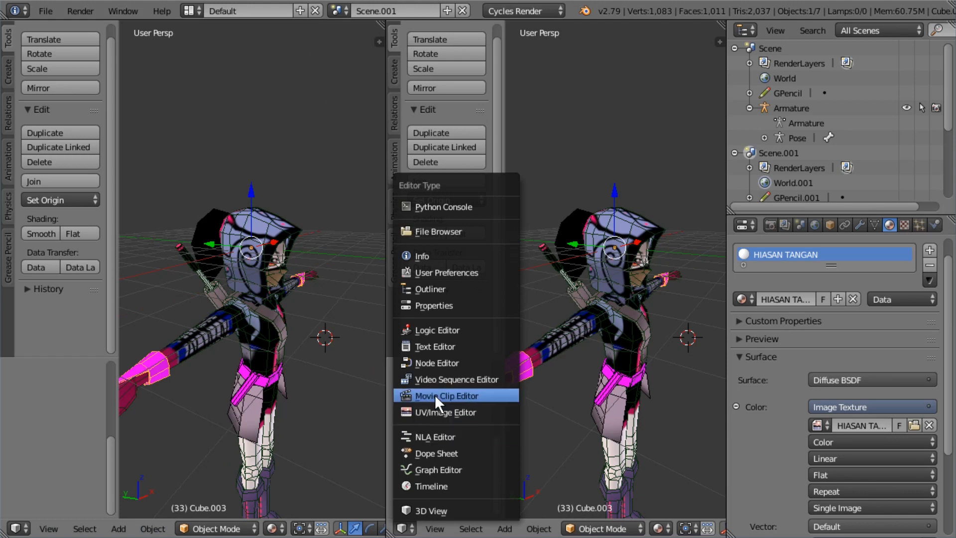
{"action": "left_click", "coordinate": [434, 412]}
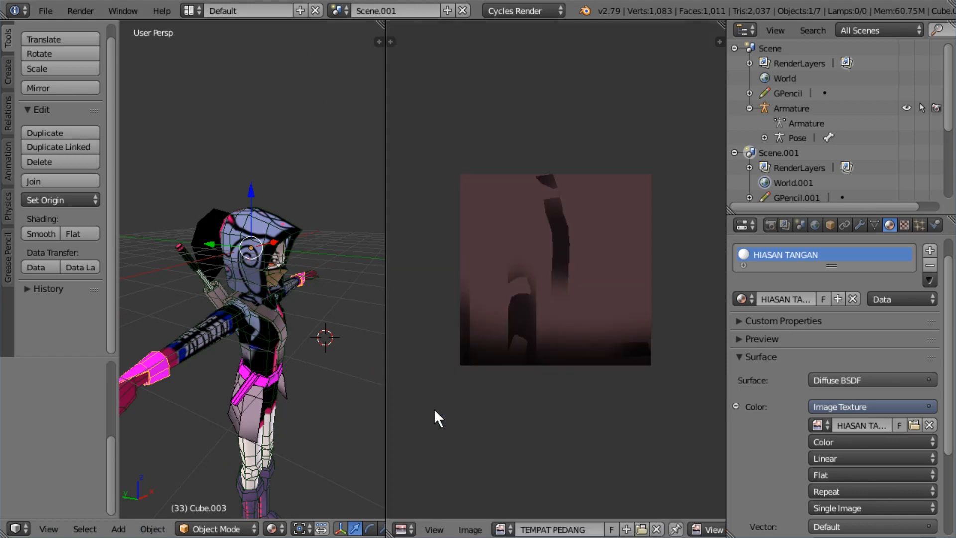
- Display the HIASAN TANGAN image and replace it with HIASAN_TANGAN.png from the textures folder
{"action": "left_click", "coordinate": [500, 529]}
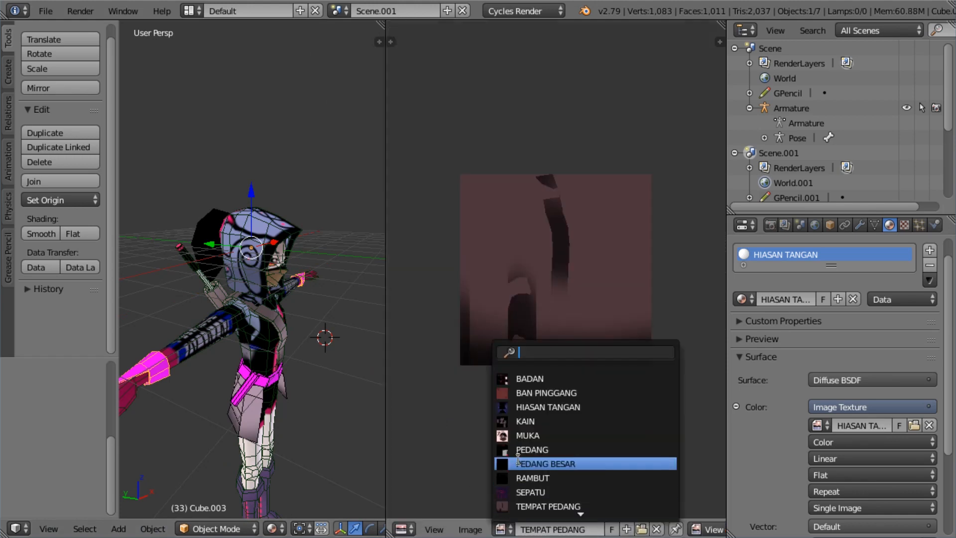
{"action": "left_click", "coordinate": [568, 407]}
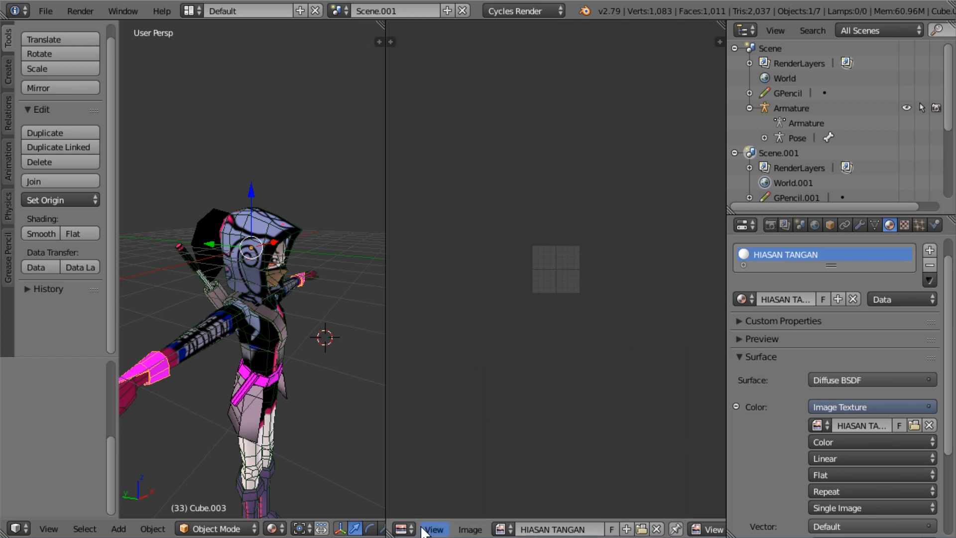
{"action": "left_click", "coordinate": [469, 529]}
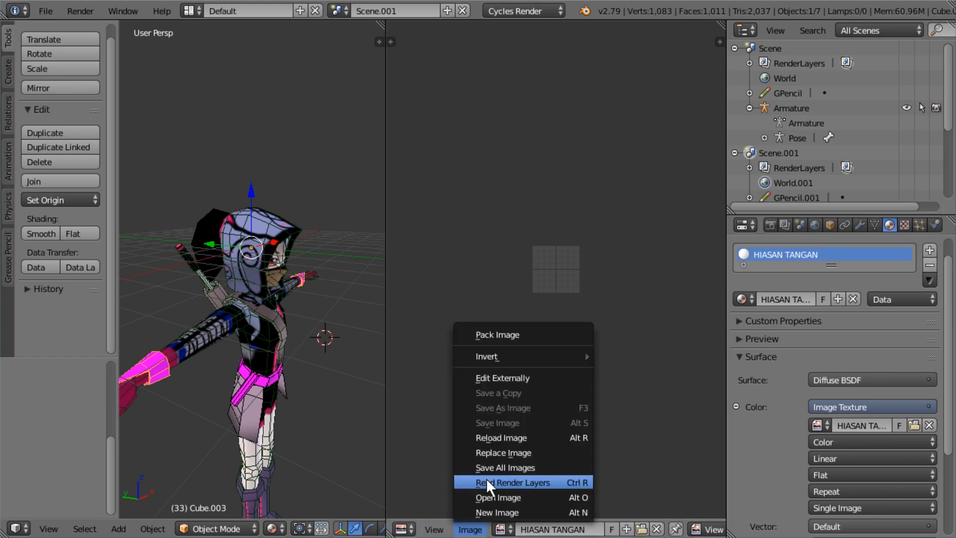
{"action": "left_click", "coordinate": [537, 453]}
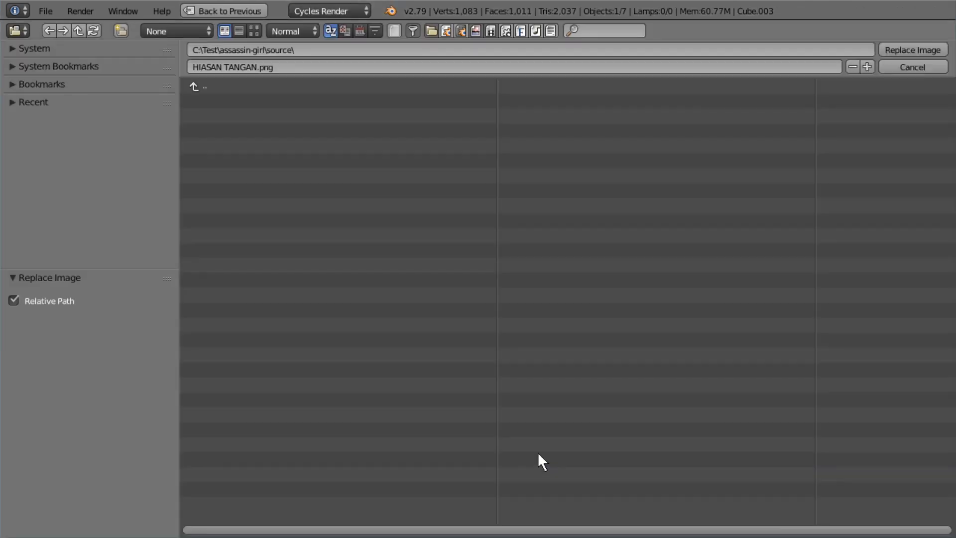
{"action": "left_click", "coordinate": [267, 85]}
{"action": "left_click", "coordinate": [243, 114]}
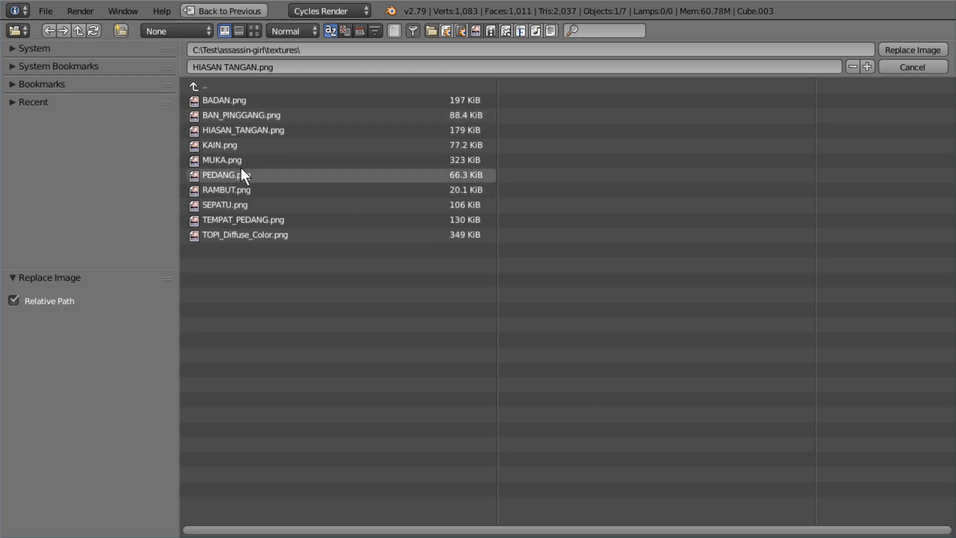
{"action": "double_click", "coordinate": [256, 130]}
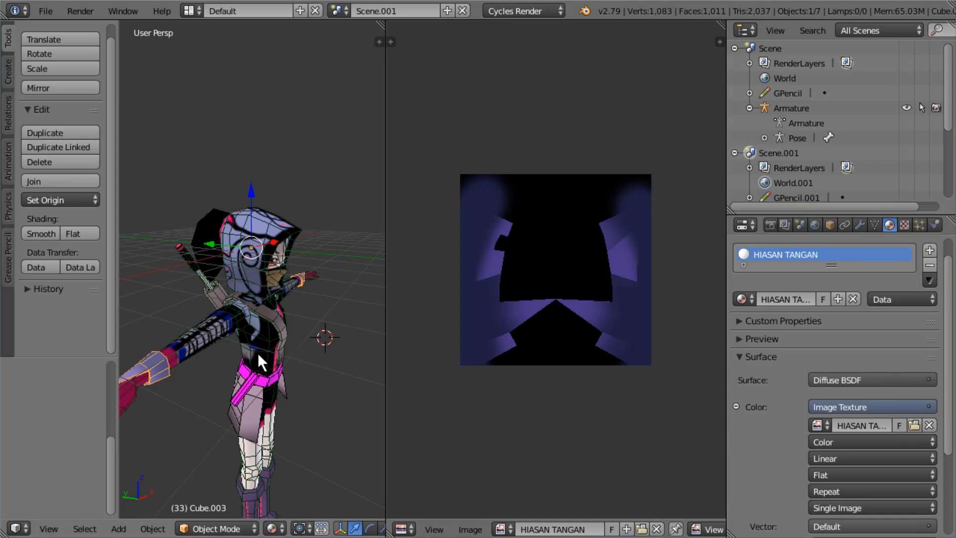
- Select the belt and skirt object and reassign Image Texture as the color of its BAN PINGGANG material
{"action": "right_click", "coordinate": [243, 375]}
{"action": "key", "text": "KP_Decimal"}
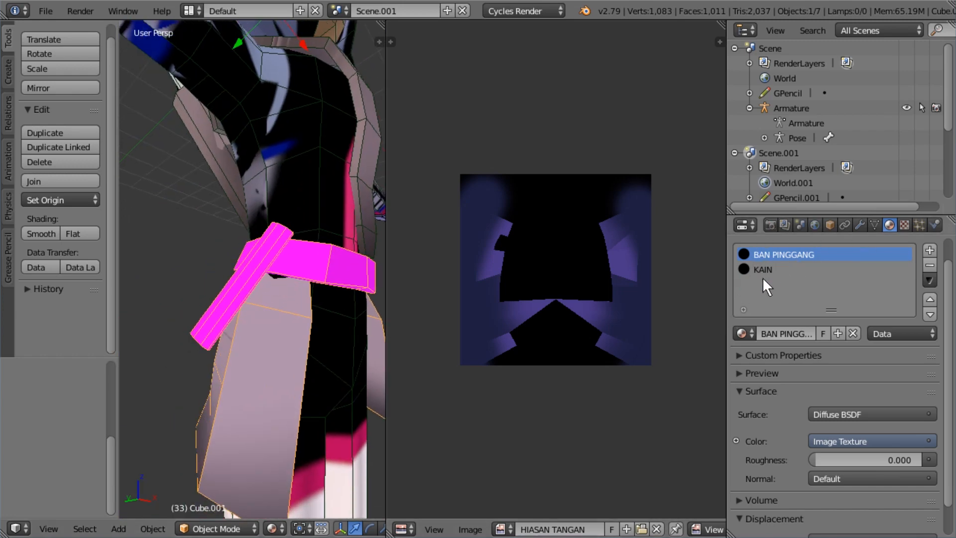
{"action": "left_click", "coordinate": [871, 441]}
{"action": "left_click", "coordinate": [587, 312]}
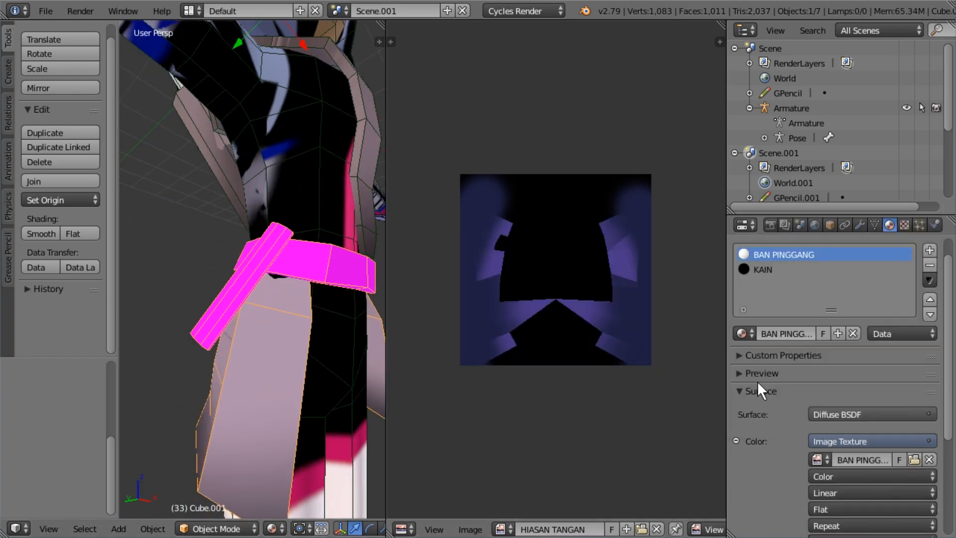
- Display the BAN PINGGANG image and replace it with BAN_PINGGANG.png from the textures folder
{"action": "left_click", "coordinate": [501, 529]}
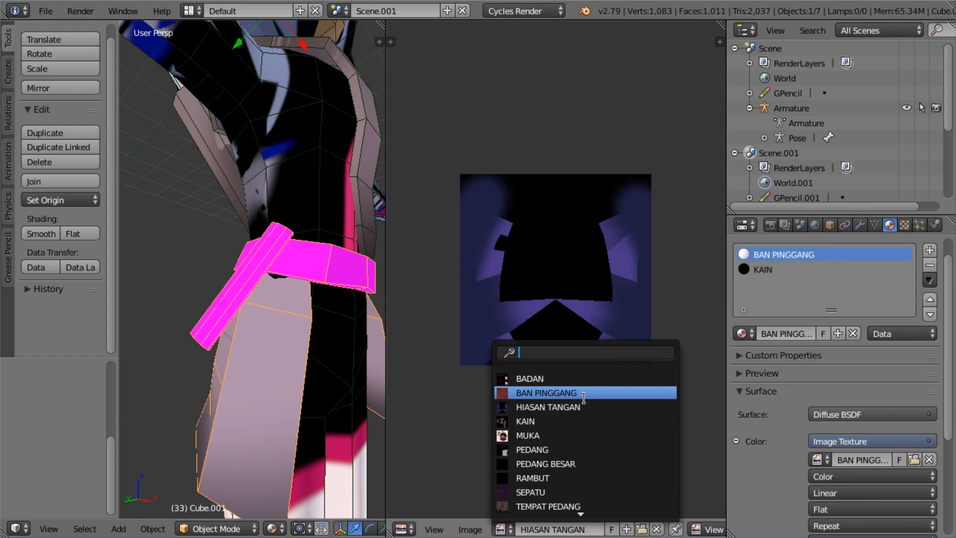
{"action": "left_click", "coordinate": [583, 398]}
{"action": "left_click", "coordinate": [470, 529]}
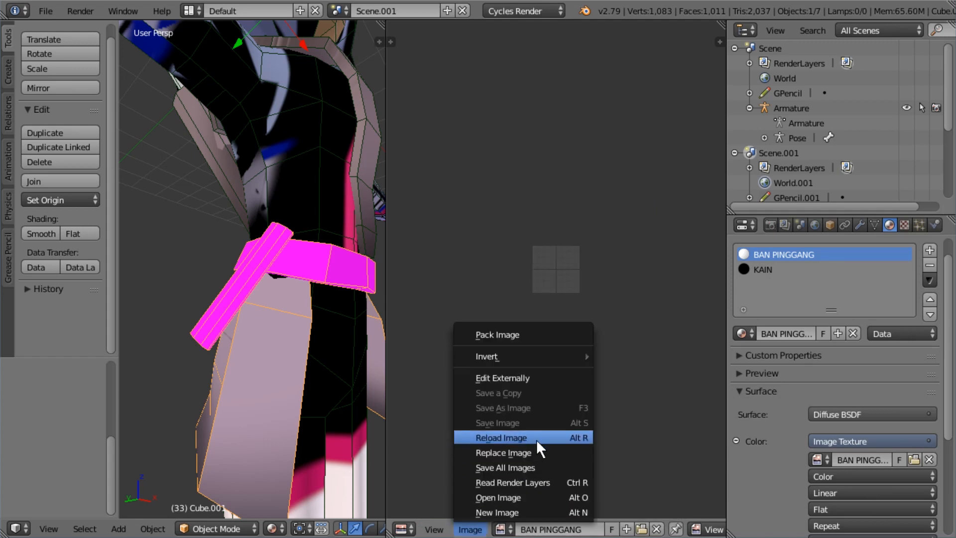
{"action": "left_click", "coordinate": [533, 453]}
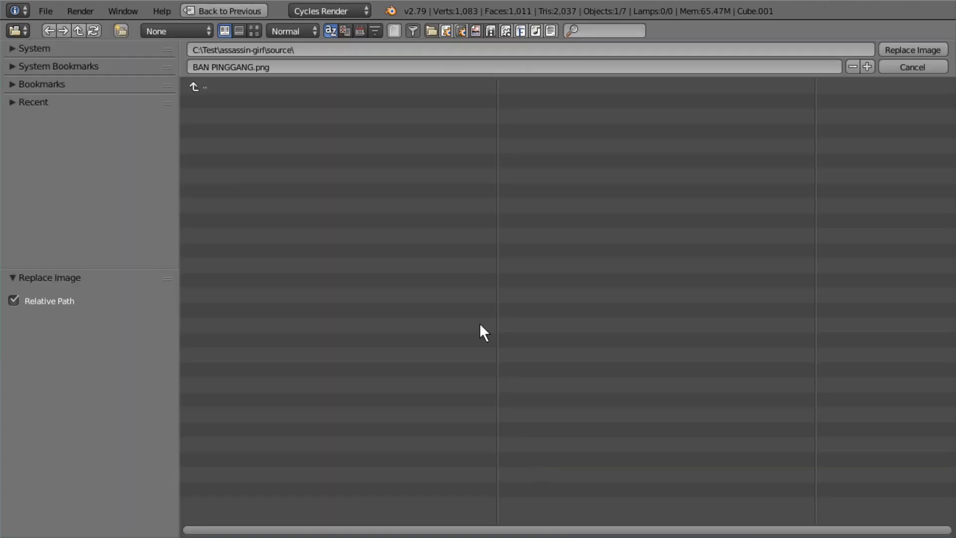
{"action": "left_click", "coordinate": [255, 86]}
{"action": "left_click", "coordinate": [239, 114]}
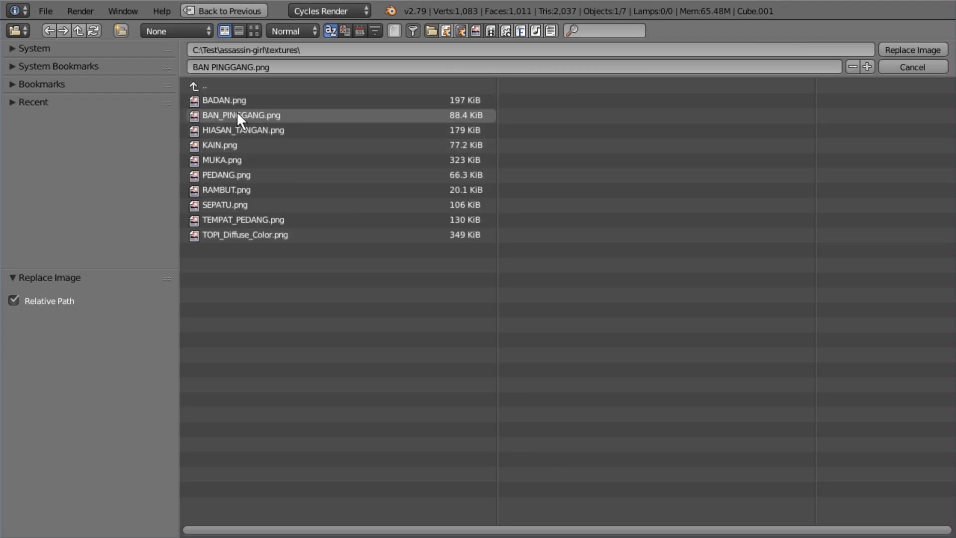
{"action": "double_click", "coordinate": [237, 115]}
- Examine the character from the front and back, near and far, for parts with missing textures
{"action": "scroll", "coordinate": [303, 223], "scroll_direction": "down", "scroll_amount": 3}
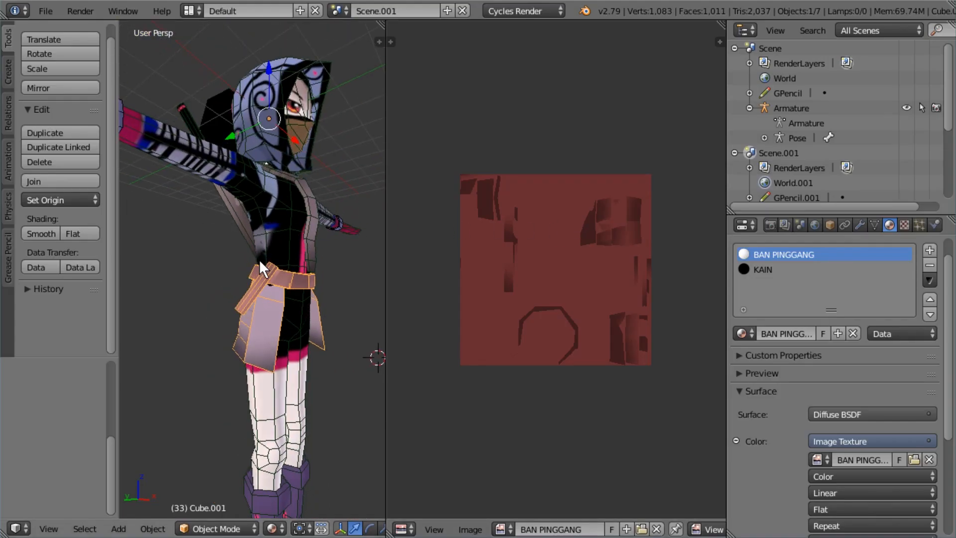
{"action": "middle_click_drag", "start_coordinate": [260, 263], "coordinate": [164, 230]}
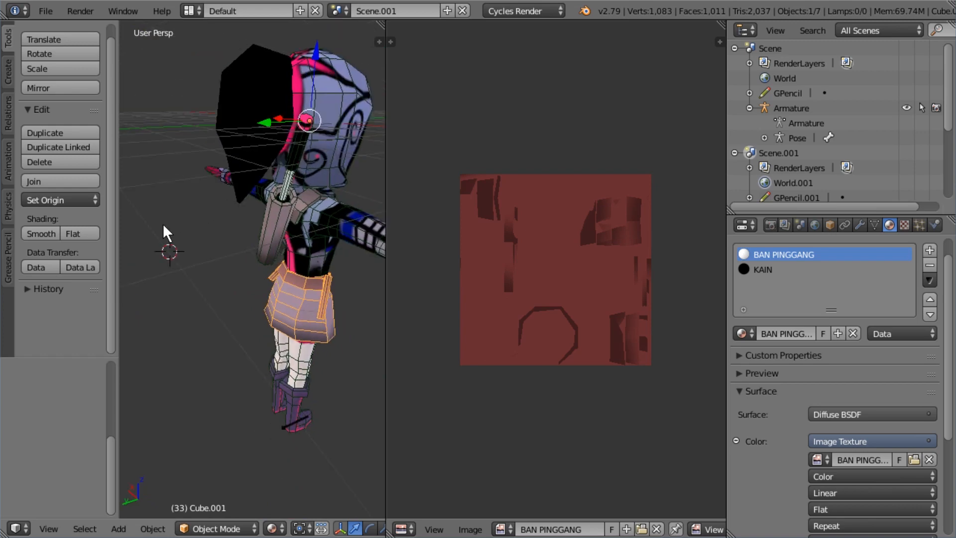
{"action": "scroll", "coordinate": [285, 108], "scroll_direction": "up", "scroll_amount": 4}
{"action": "middle_click_drag", "start_coordinate": [285, 108], "coordinate": [171, 305]}
{"action": "scroll", "coordinate": [218, 237], "scroll_direction": "up", "scroll_amount": 4}
{"action": "scroll", "coordinate": [217, 238], "scroll_direction": "down", "scroll_amount": 5}
{"action": "scroll", "coordinate": [271, 240], "scroll_direction": "down", "scroll_amount": 5}
{"action": "scroll", "coordinate": [224, 207], "scroll_direction": "up", "scroll_amount": 3}
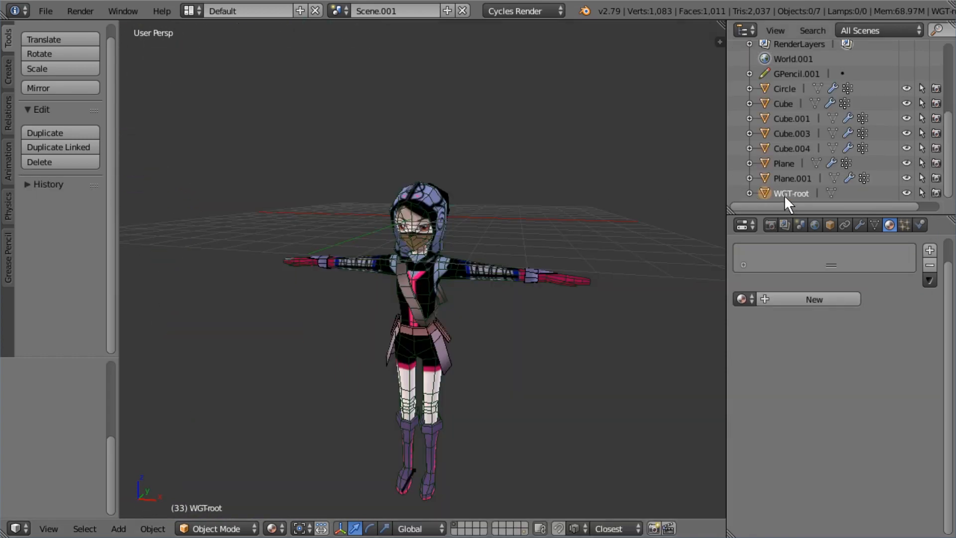
- Delete the WGT-root object from Scene.001
{"action": "right_click", "coordinate": [784, 196]}
{"action": "left_click", "coordinate": [787, 191]}
- Identify which body parts Plane.001, Plane, Cube.004 and Cube.003 are by test-moving each one and cancelling the move
{"action": "left_click", "coordinate": [787, 192]}
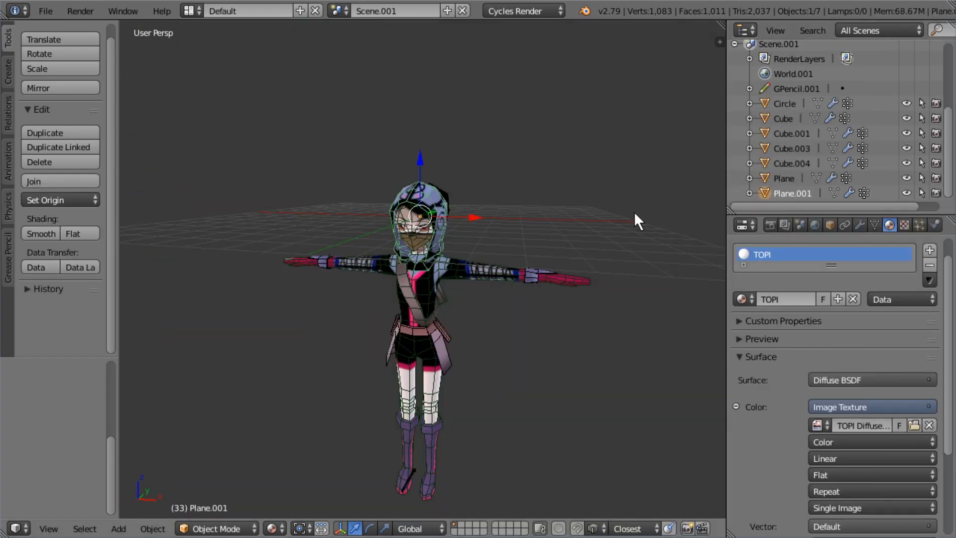
{"action": "key", "text": "g"}
{"action": "key", "text": "Escape"}
{"action": "left_click", "coordinate": [784, 178]}
{"action": "key", "text": "g"}
{"action": "key", "text": "Escape"}
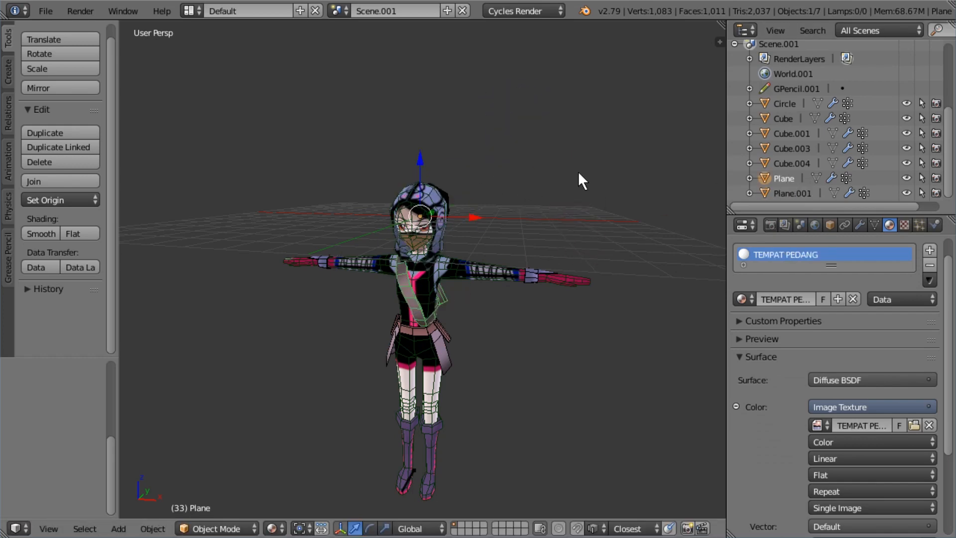
{"action": "left_click", "coordinate": [785, 162]}
{"action": "key", "text": "g"}
{"action": "key", "text": "Escape"}
{"action": "middle_click_drag", "start_coordinate": [423, 198], "coordinate": [483, 235]}
{"action": "key", "text": "g"}
{"action": "key", "text": "Escape"}
{"action": "left_click", "coordinate": [791, 148]}
{"action": "key", "text": "g"}
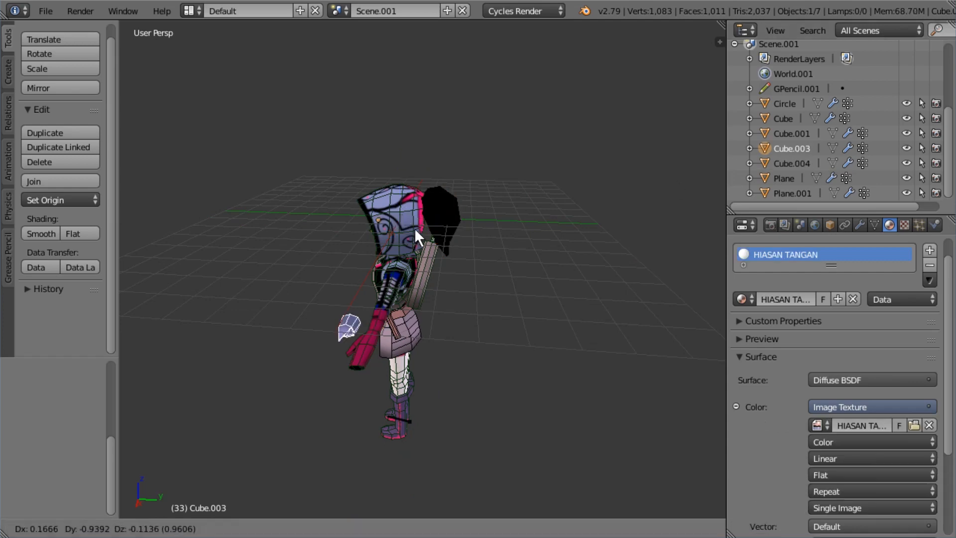
{"action": "key", "text": "Escape"}
- Select all seven mesh objects of the character and join them into a single object
{"action": "middle_click_drag", "start_coordinate": [537, 200], "coordinate": [470, 259]}
{"action": "key", "text": "a"}
{"action": "key", "text": "a"}
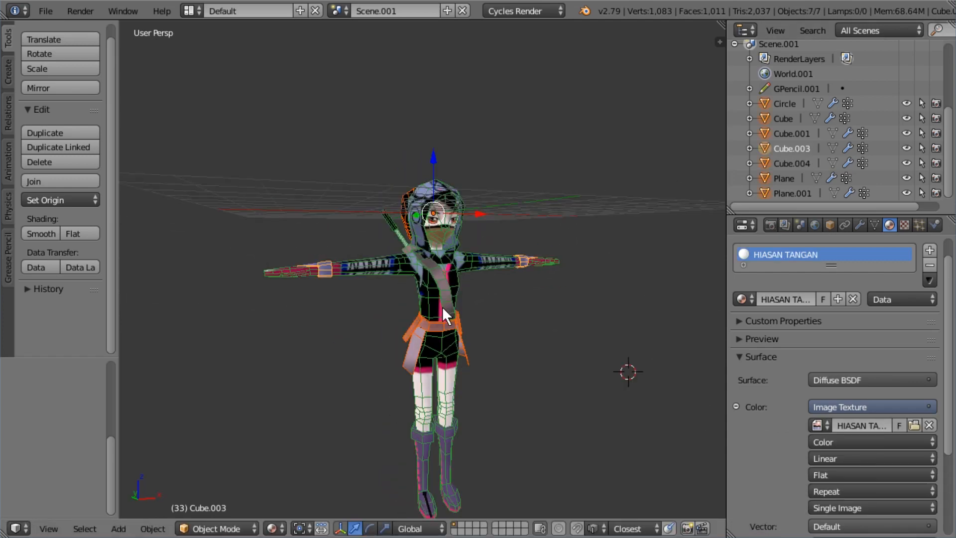
{"action": "key", "text": "ctrl+j"}
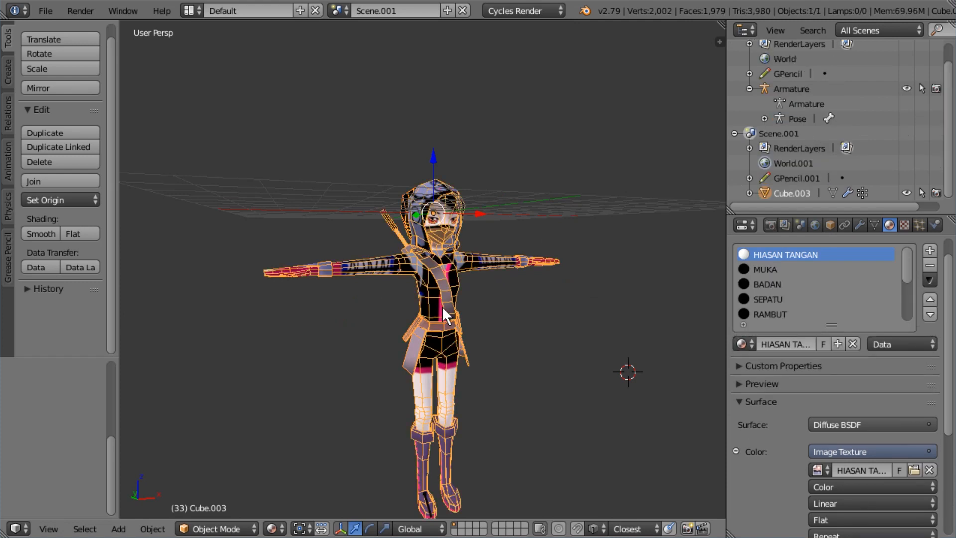
- Rename the joined mesh object to AssassinGirl
{"action": "double_click", "coordinate": [787, 192]}
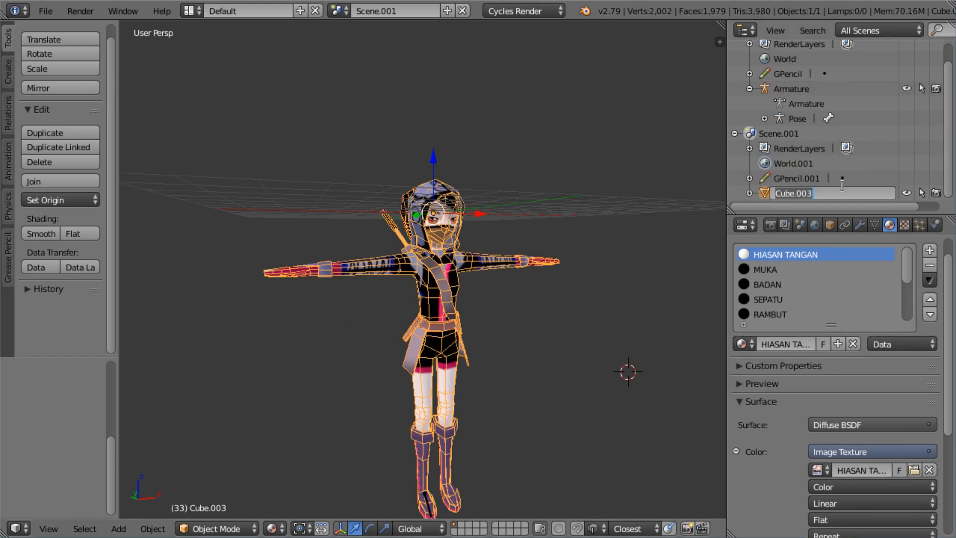
{"action": "type", "text": "AssassinGirl"}
{"action": "key", "text": "Return"}
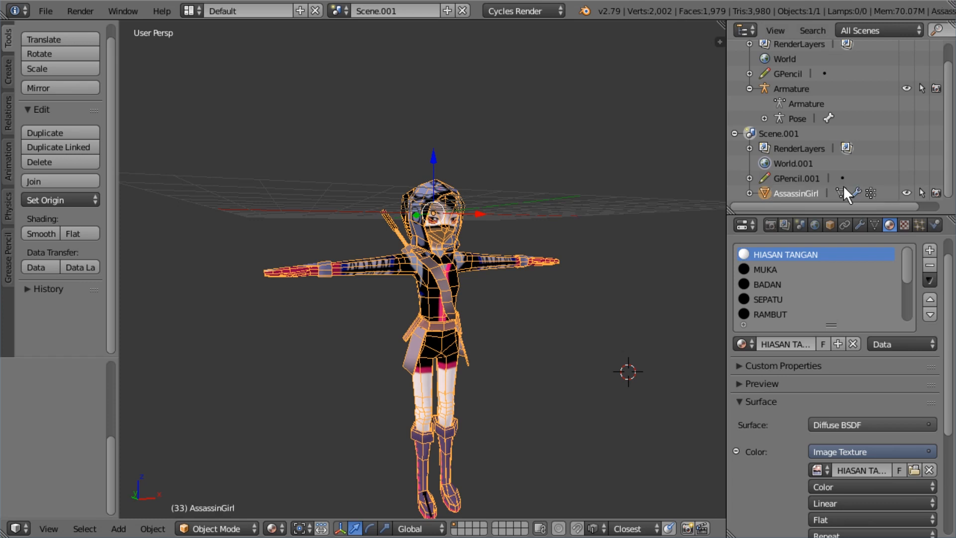
- Run Remove Doubles on all vertices of the AssassinGirl mesh in Edit Mode and return to Object Mode
{"action": "key", "text": "Tab"}
{"action": "key", "text": "a"}
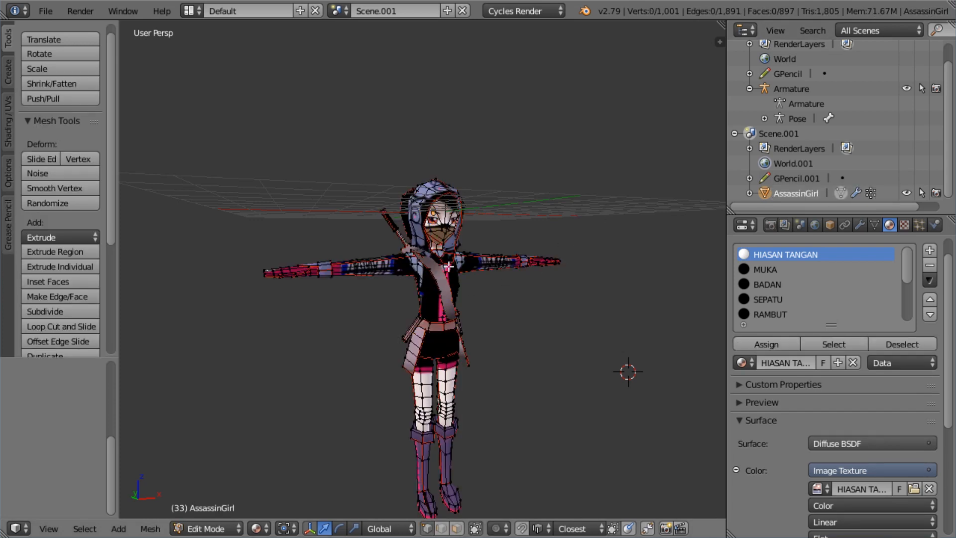
{"action": "key", "text": "a"}
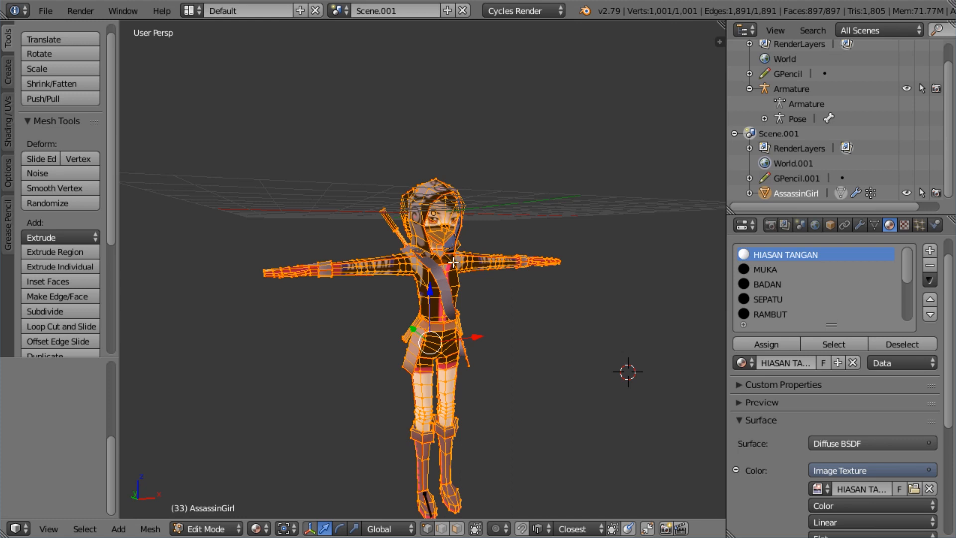
{"action": "key", "text": "space"}
{"action": "type", "text": "double"}
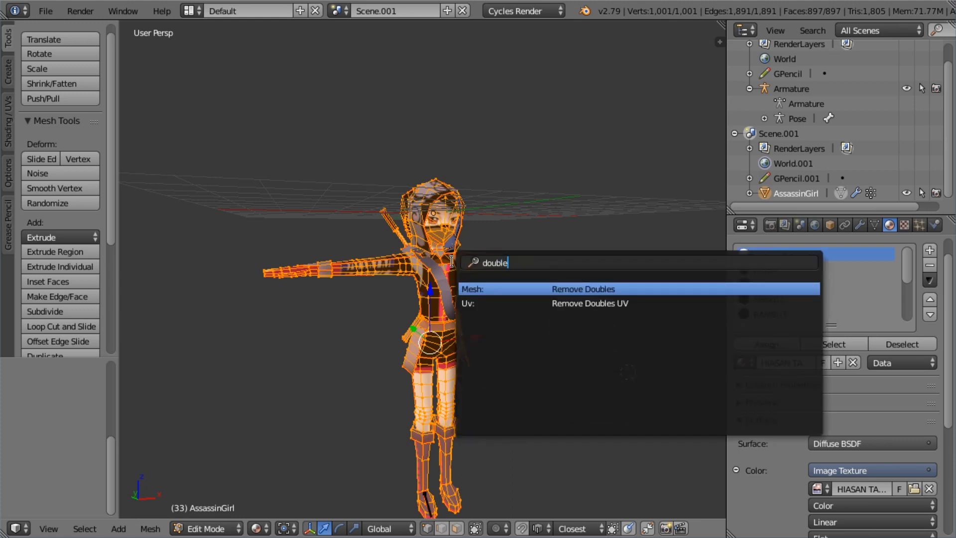
{"action": "key", "text": "Return"}
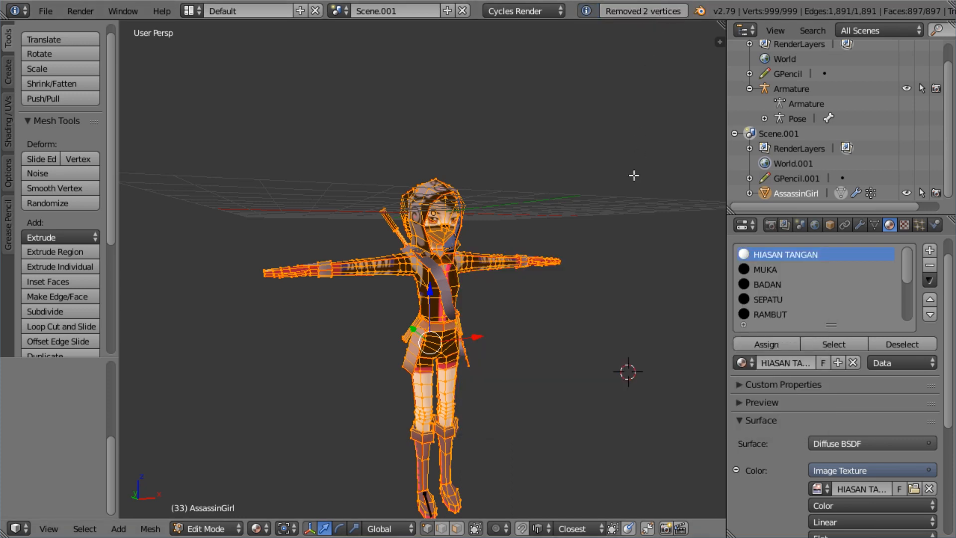
{"action": "key", "text": "Tab"}
- Try moving the AssassinGirl object upward in the front view and undo the move
{"action": "middle_click_drag", "start_coordinate": [393, 279], "coordinate": [468, 326]}
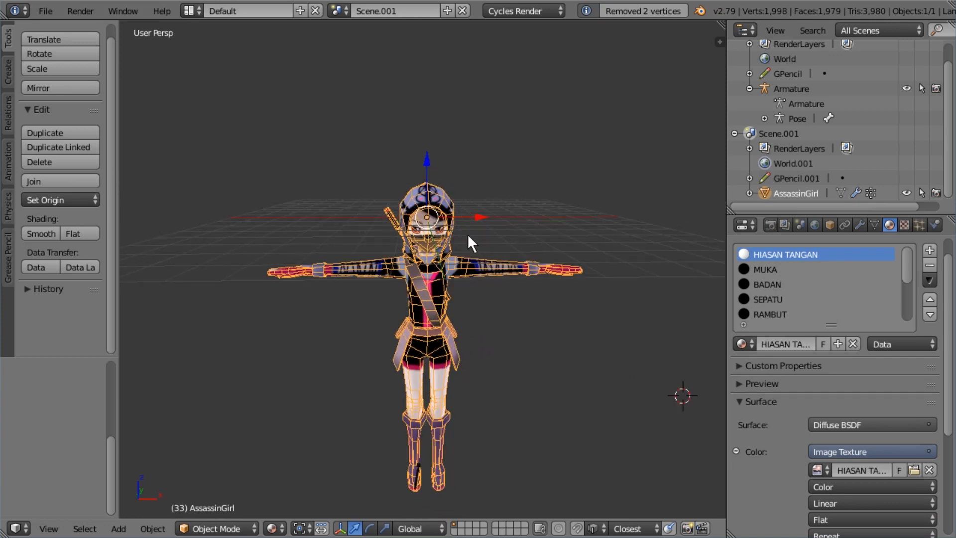
{"action": "middle_click_drag", "start_coordinate": [468, 236], "coordinate": [468, 261]}
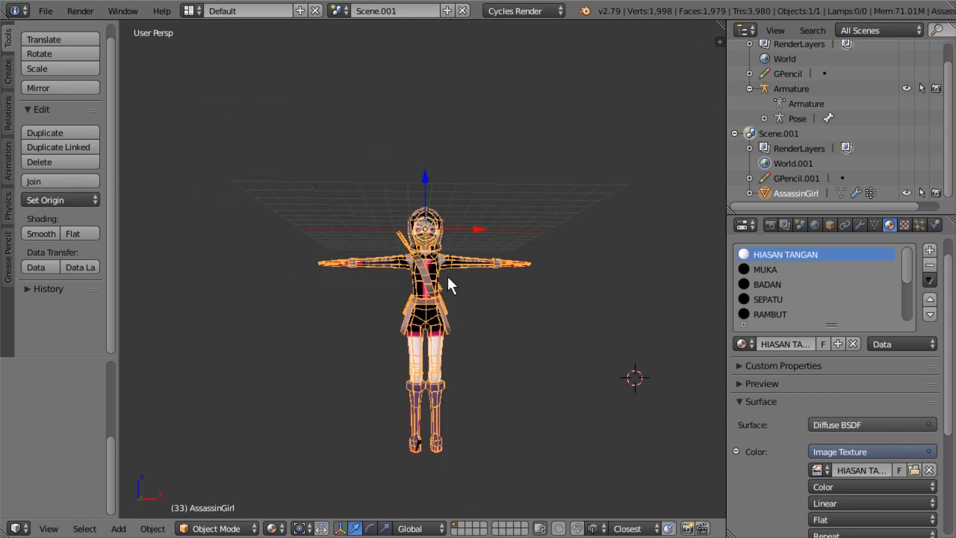
{"action": "key", "text": "KP_1"}
{"action": "scroll", "coordinate": [452, 260], "scroll_direction": "down", "scroll_amount": 2}
{"action": "key", "text": "Tab"}
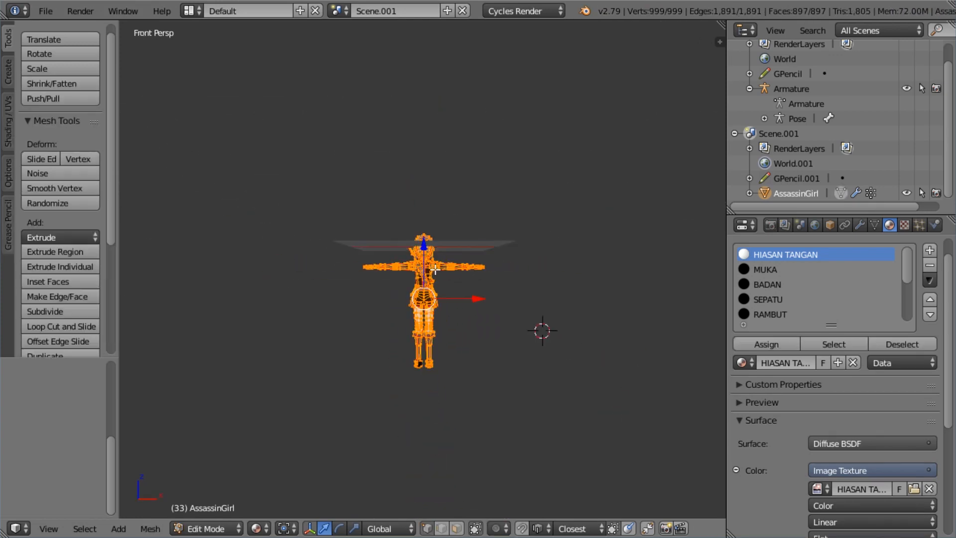
{"action": "key", "text": "Tab"}
{"action": "key", "text": "g"}
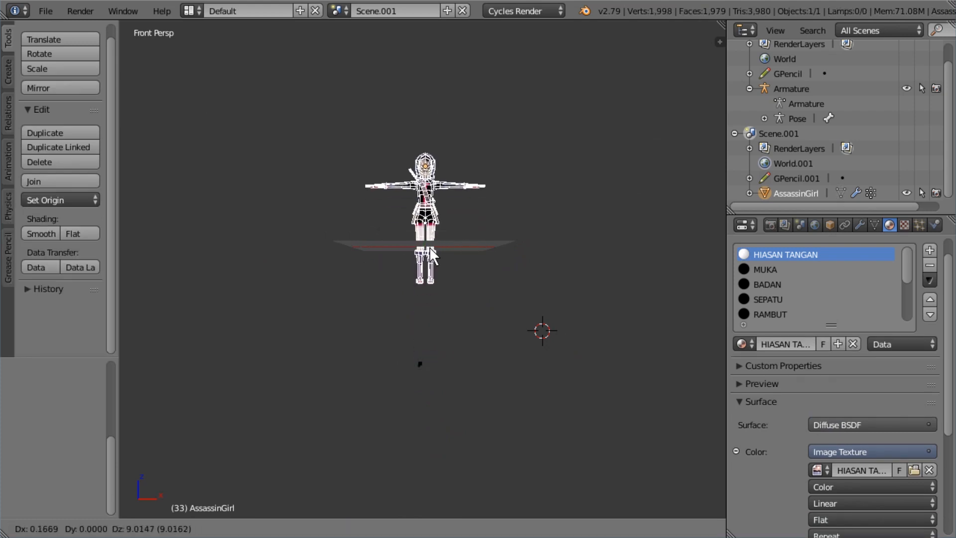
{"action": "left_click", "coordinate": [426, 216]}
{"action": "middle_click_drag", "start_coordinate": [435, 189], "coordinate": [446, 238], "text": "shift"}
{"action": "key", "text": "ctrl+z"}
{"action": "scroll", "coordinate": [429, 423], "scroll_direction": "up", "scroll_amount": 5}
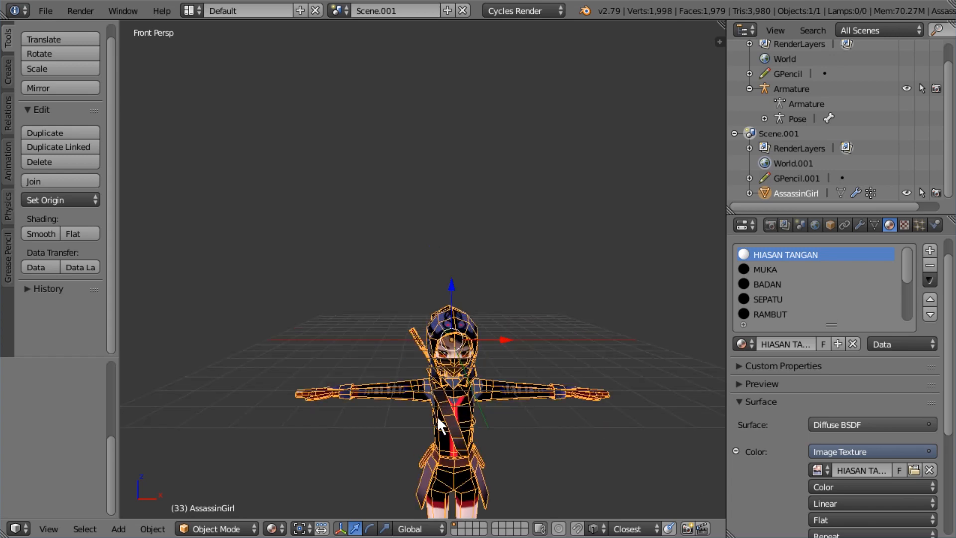
- Move the AssassinGirl object away from the stray black line at its foot to isolate that line
{"action": "middle_click_drag", "start_coordinate": [432, 193], "coordinate": [369, 358]}
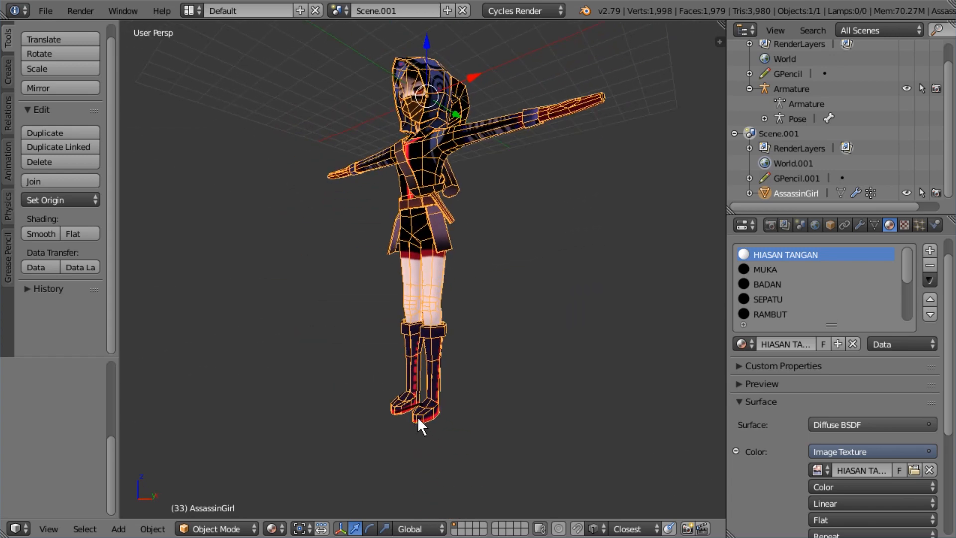
{"action": "scroll", "coordinate": [420, 417], "scroll_direction": "up", "scroll_amount": 8}
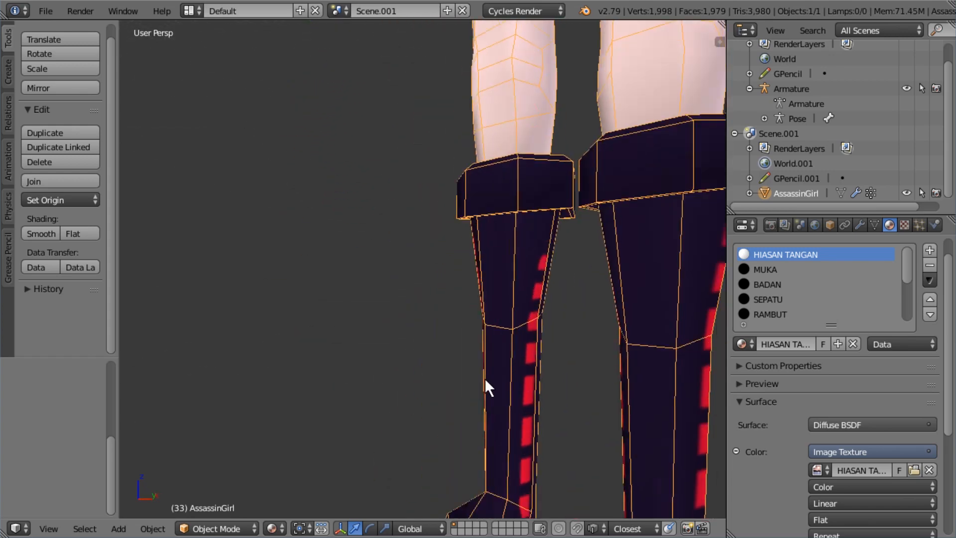
{"action": "middle_click_drag", "start_coordinate": [430, 271], "coordinate": [461, 349]}
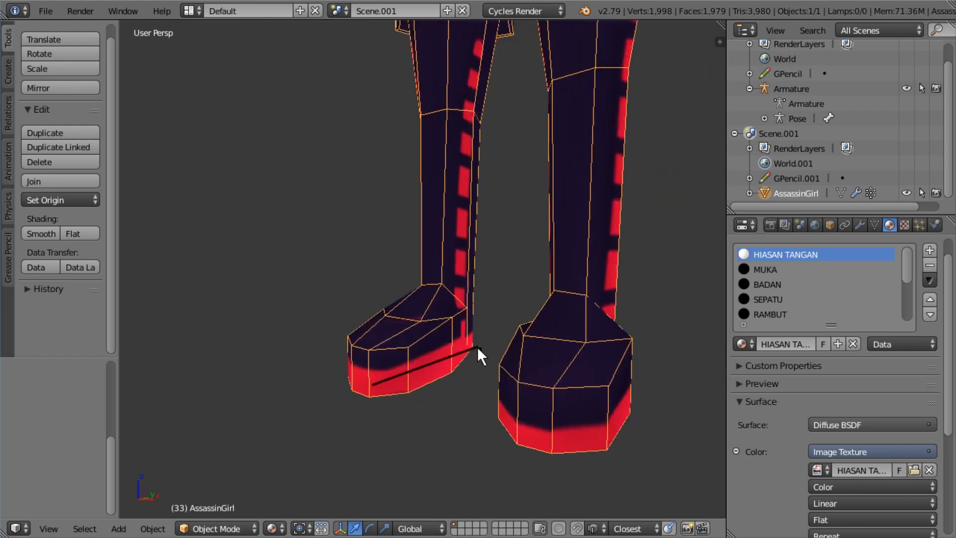
{"action": "key", "text": "Tab"}
{"action": "key", "text": "Tab"}
{"action": "key", "text": "g"}
{"action": "left_click", "coordinate": [488, 333]}
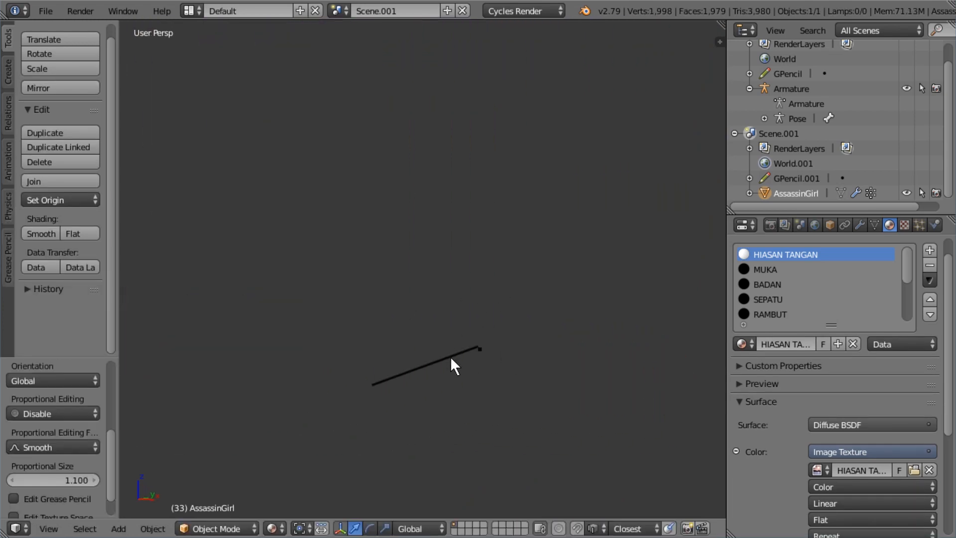
- Undo the last move of the AssassinGirl object so it sits back at its earlier place
{"action": "key", "text": "ctrl+z"}
{"action": "middle_click_drag", "start_coordinate": [518, 308], "coordinate": [509, 280]}
{"action": "scroll", "coordinate": [479, 321], "scroll_direction": "down", "scroll_amount": 3}
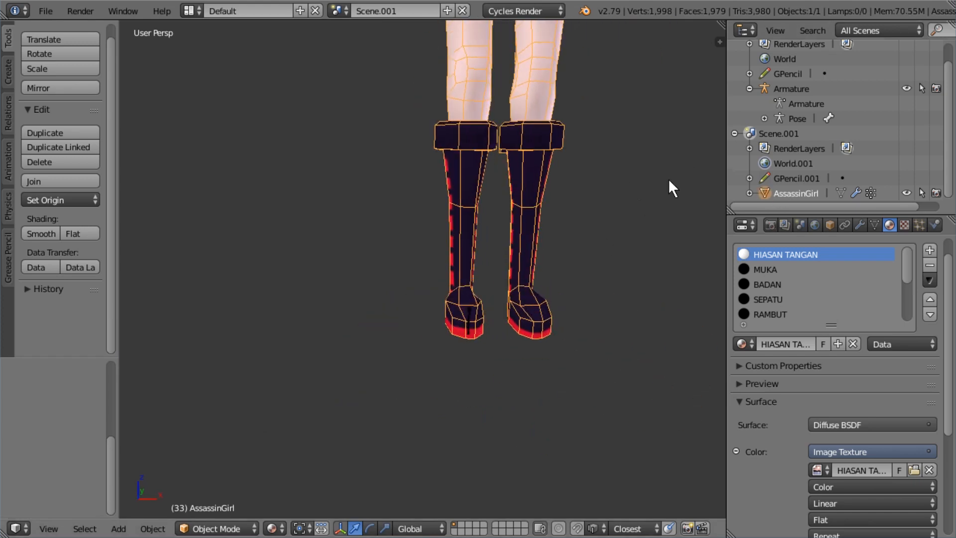
{"action": "key", "text": "Tab"}
{"action": "key", "text": "Tab"}
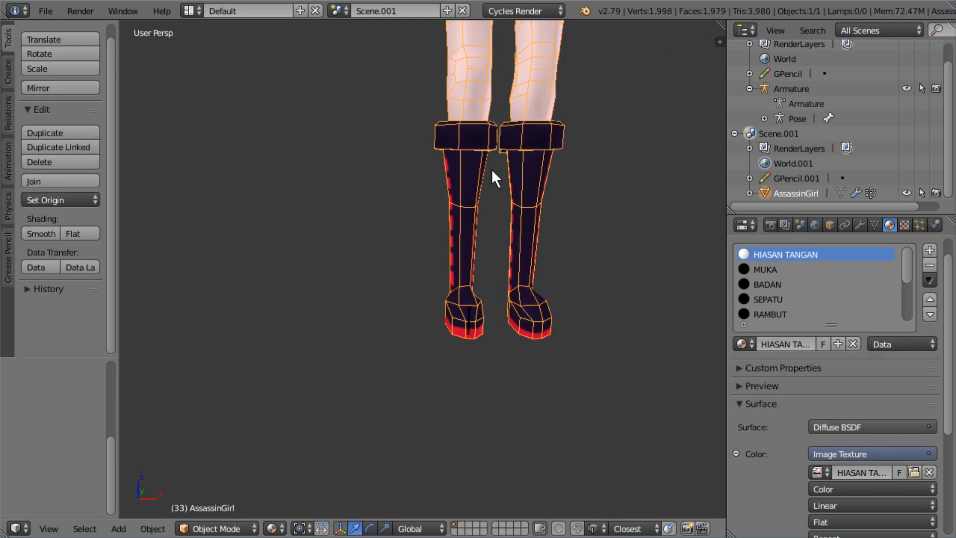
{"action": "scroll", "coordinate": [491, 159], "scroll_direction": "down", "scroll_amount": 5}
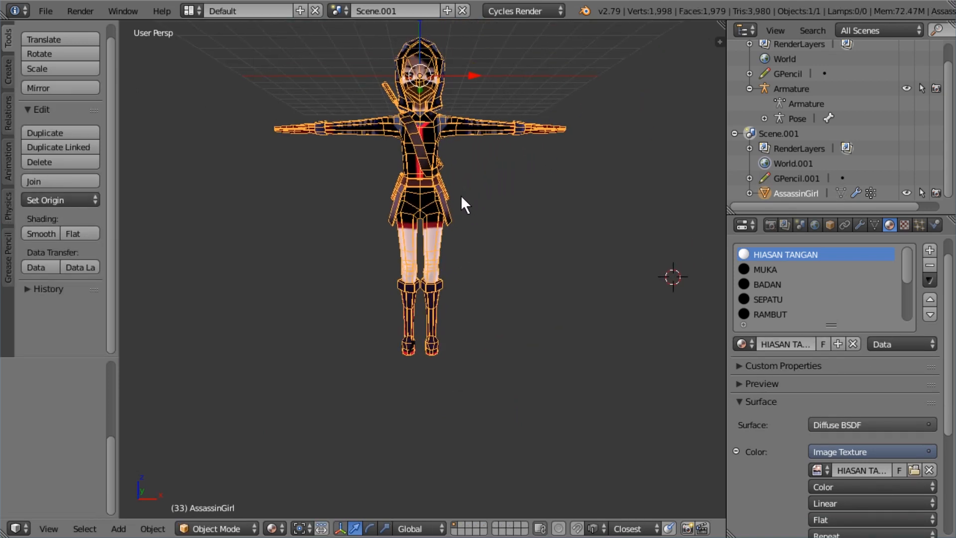
- Copy the AssassinGirl object from Scene.001 and paste it into Scene, which holds the armature
{"action": "key", "text": "ctrl+c"}
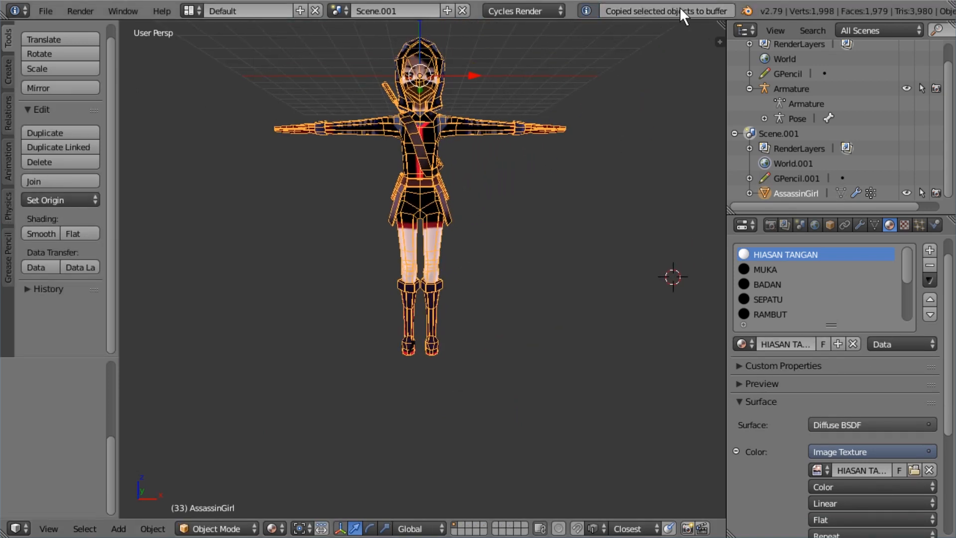
{"action": "scroll", "coordinate": [802, 103], "scroll_direction": "up", "scroll_amount": 1}
{"action": "left_click", "coordinate": [771, 48]}
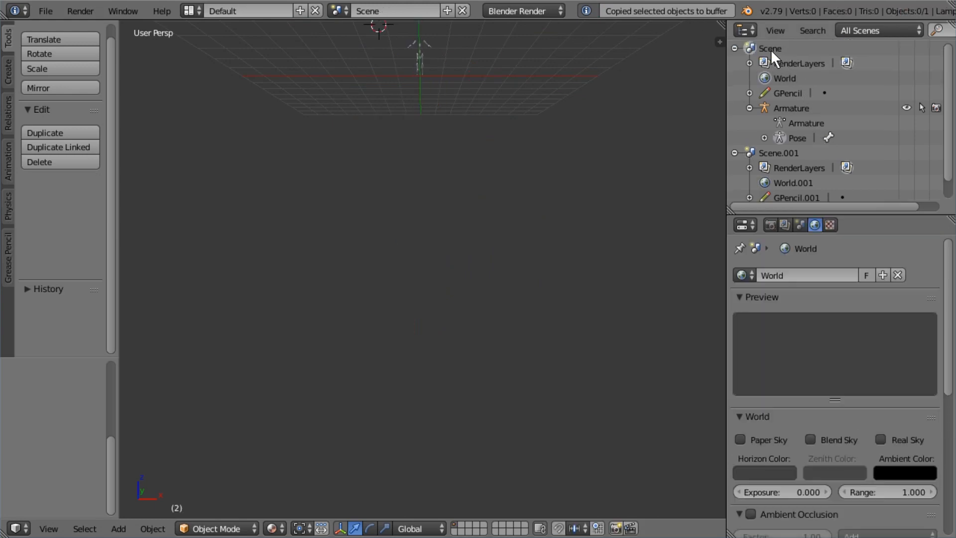
{"action": "middle_click_drag", "start_coordinate": [504, 76], "coordinate": [466, 276], "text": "shift"}
{"action": "scroll", "coordinate": [466, 276], "scroll_direction": "up", "scroll_amount": 8}
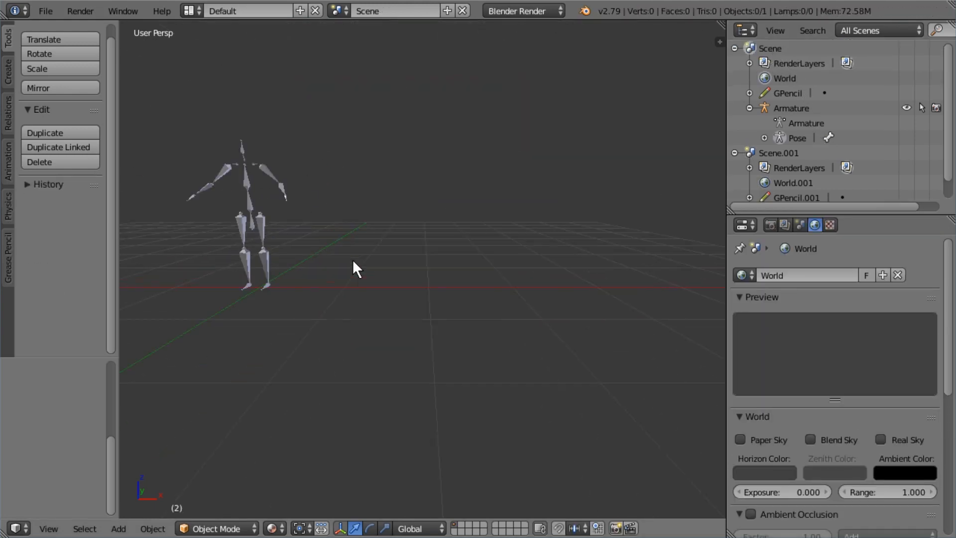
{"action": "middle_click_drag", "start_coordinate": [279, 289], "coordinate": [436, 235], "text": "shift"}
{"action": "middle_click_drag", "start_coordinate": [420, 202], "coordinate": [475, 249], "text": "shift"}
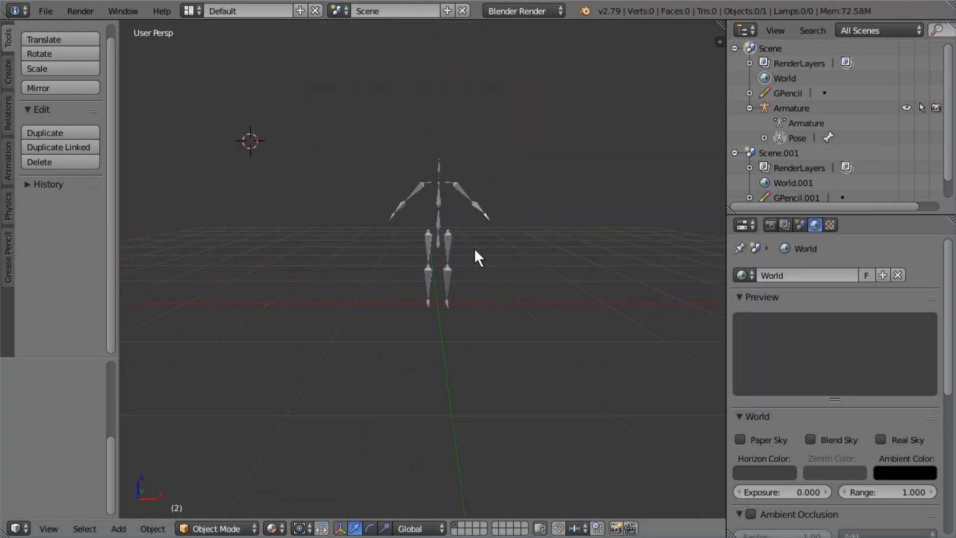
{"action": "key", "text": "ctrl+v"}
{"action": "scroll", "coordinate": [470, 299], "scroll_direction": "down", "scroll_amount": 6}
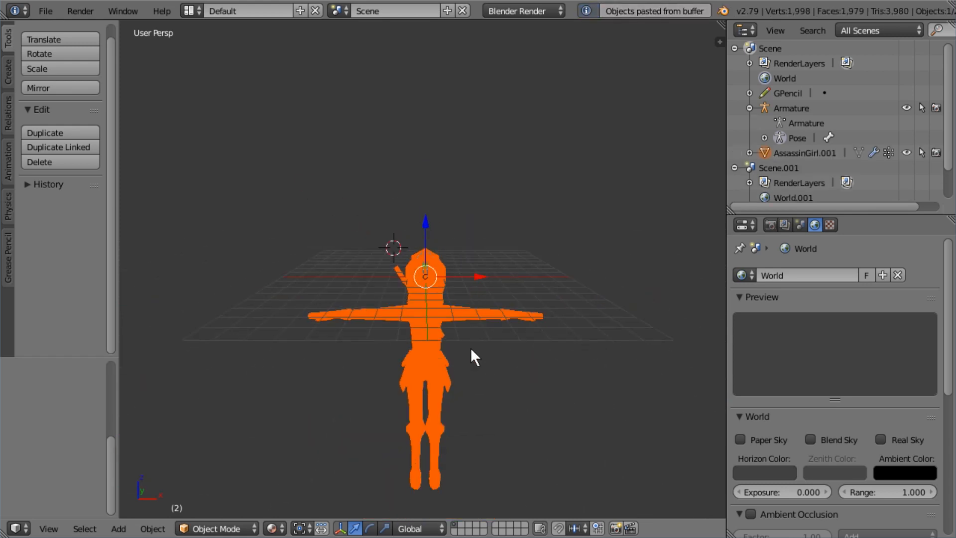
- Show the pasted model from the front with Material viewport shading and set the render engine to Cycles Render
{"action": "scroll", "coordinate": [468, 309], "scroll_direction": "up", "scroll_amount": 3}
{"action": "key", "text": "KP_1"}
{"action": "left_click", "coordinate": [271, 528]}
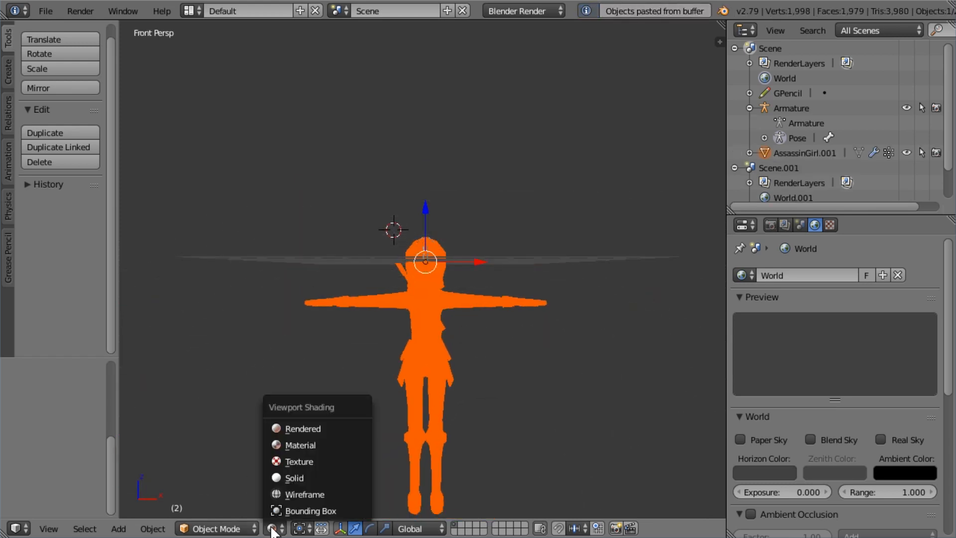
{"action": "left_click", "coordinate": [337, 446]}
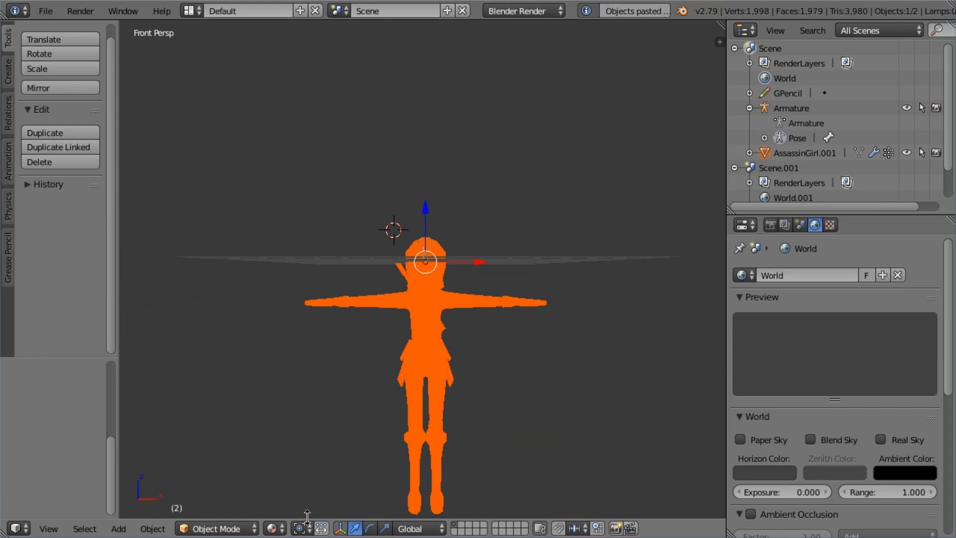
{"action": "left_click", "coordinate": [275, 526]}
{"action": "left_click", "coordinate": [357, 427]}
{"action": "left_click", "coordinate": [489, 174]}
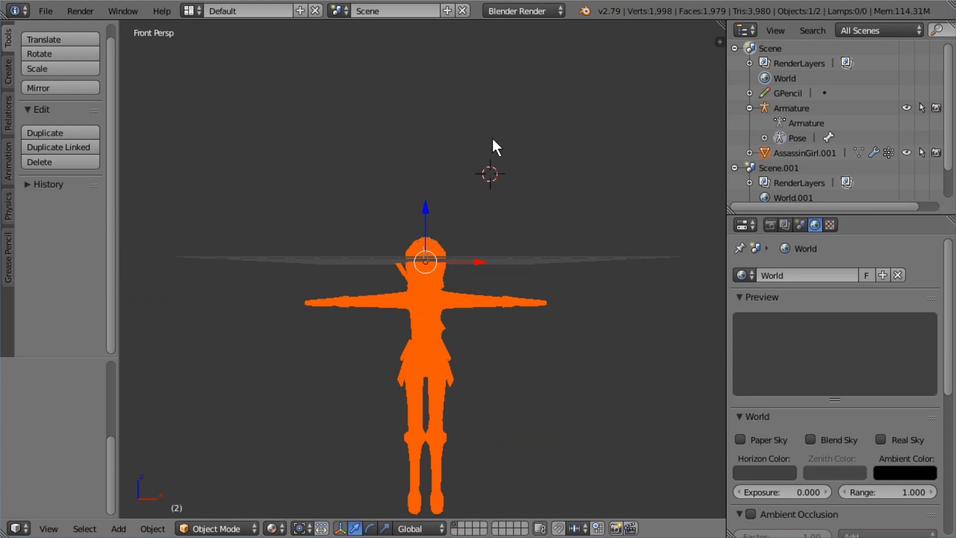
{"action": "left_click", "coordinate": [508, 12]}
{"action": "left_click", "coordinate": [518, 62]}
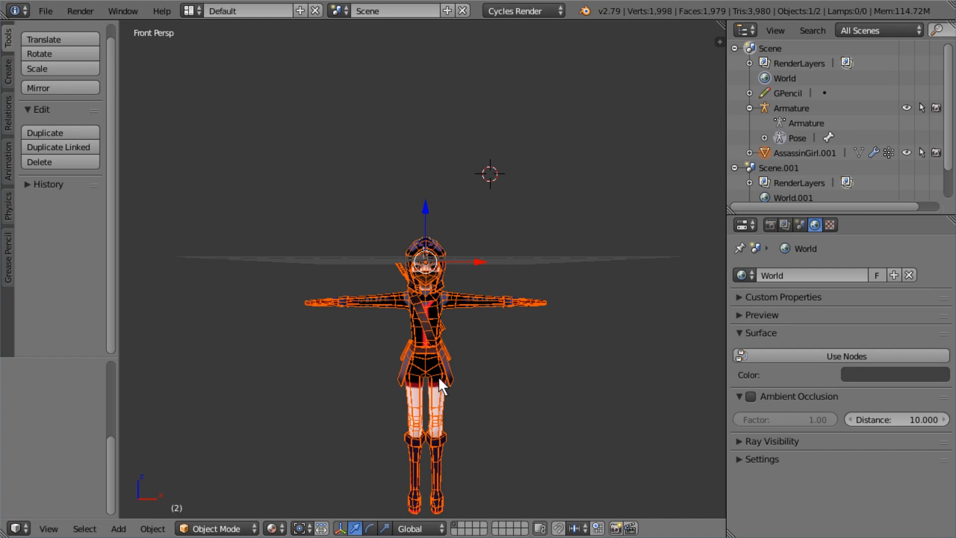
- Raise the pasted AssassinGirl model along Z to bring its boots up to the ground line, and use an orthographic front view
{"action": "key", "text": "g"}
{"action": "key", "text": "z"}
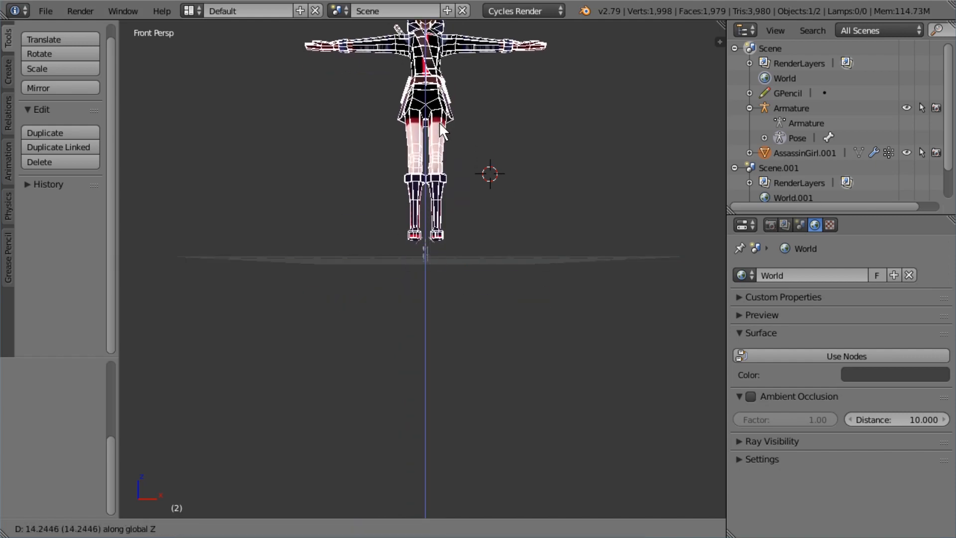
{"action": "left_click", "coordinate": [422, 157]}
{"action": "scroll", "coordinate": [465, 162], "scroll_direction": "up", "scroll_amount": 6}
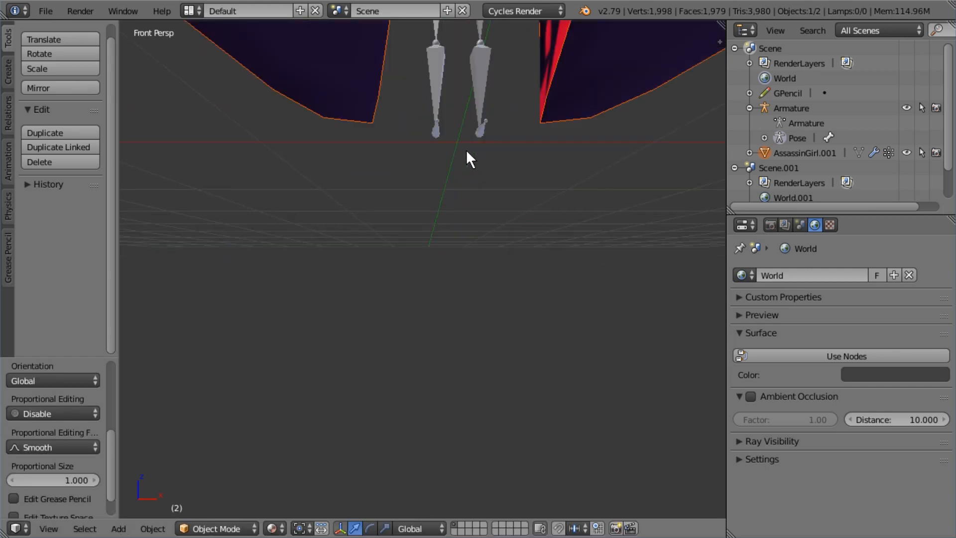
{"action": "scroll", "coordinate": [466, 151], "scroll_direction": "down", "scroll_amount": 3}
{"action": "key", "text": "KP_5"}
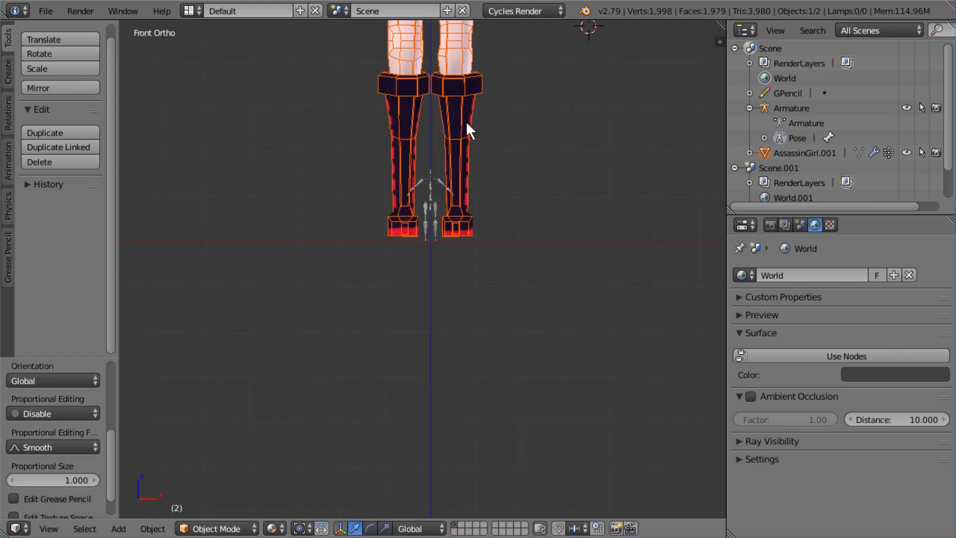
- Fine-tune the model's height along Z so the boot soles rest on the red ground axis beside the armature's feet
{"action": "middle_click_drag", "start_coordinate": [468, 97], "coordinate": [461, 144], "text": "shift"}
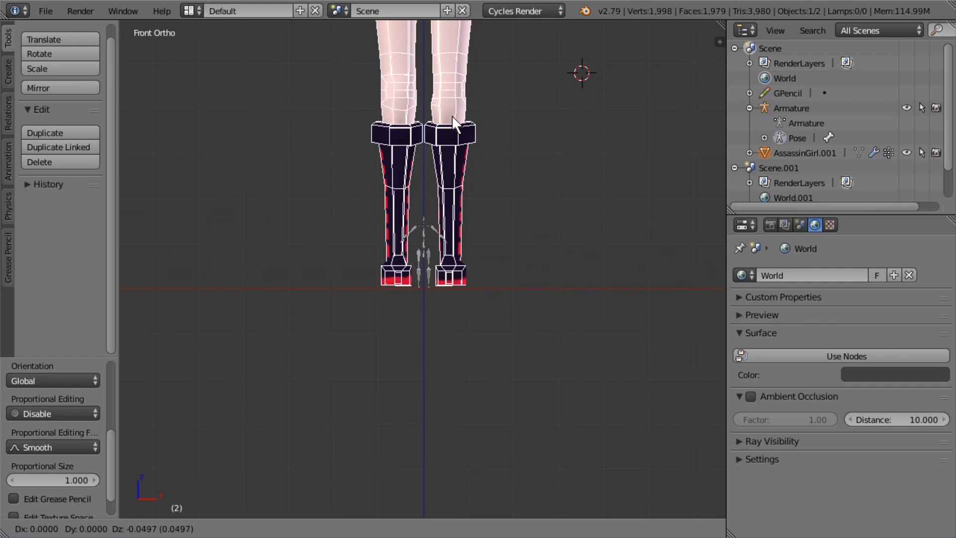
{"action": "key", "text": "z"}
{"action": "left_click", "coordinate": [452, 118]}
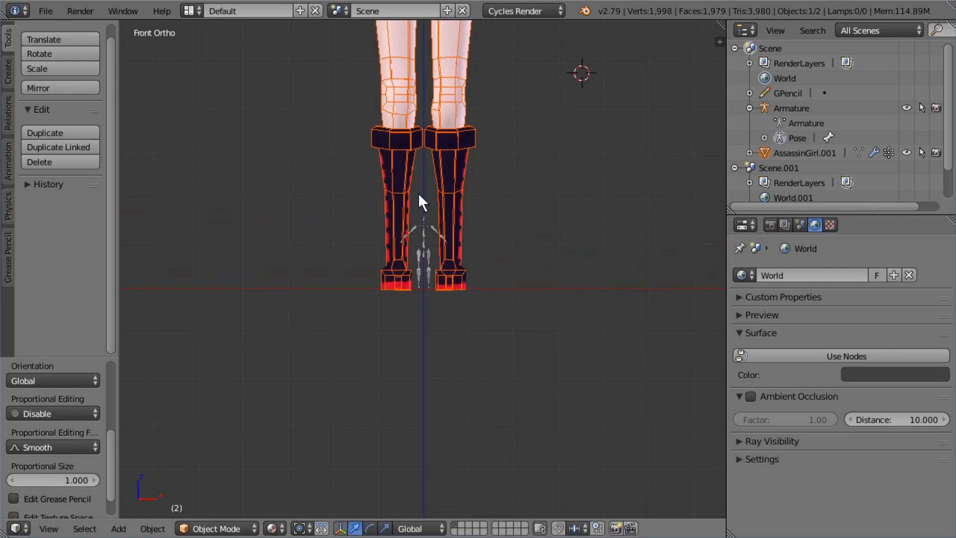
{"action": "scroll", "coordinate": [418, 193], "scroll_direction": "up", "scroll_amount": 10}
{"action": "key", "text": "g"}
{"action": "key", "text": "z"}
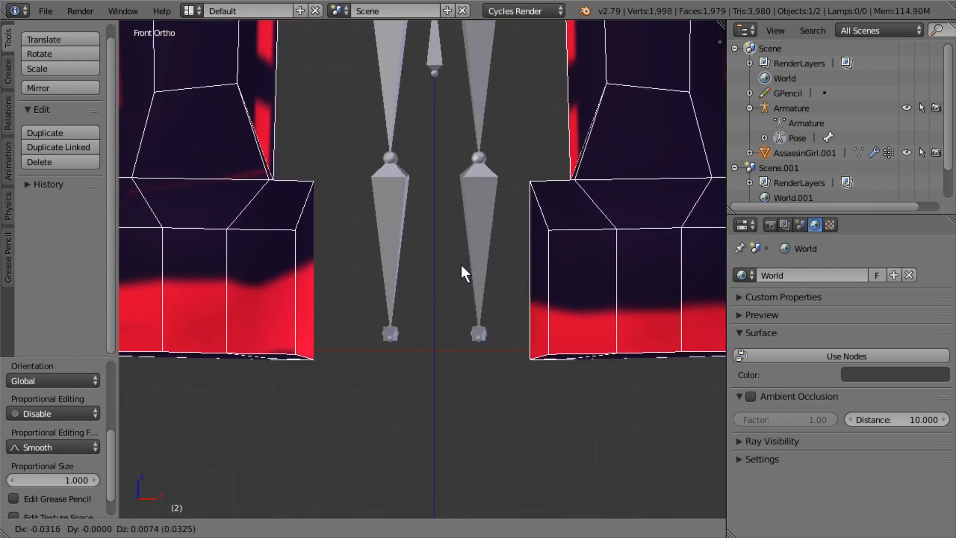
{"action": "left_click", "coordinate": [461, 254]}
{"action": "scroll", "coordinate": [461, 254], "scroll_direction": "down", "scroll_amount": 8}
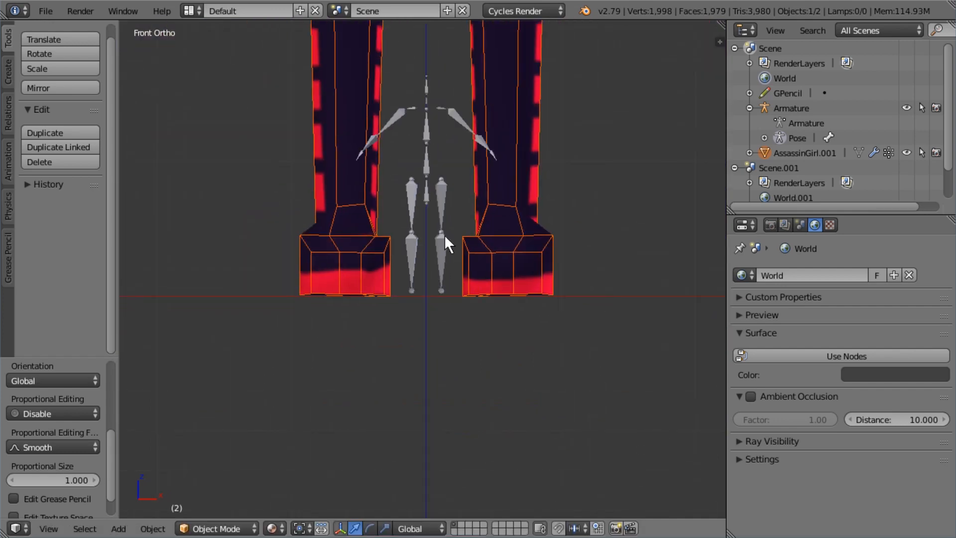
- Lower the model along Z until its origin between the eyes lines up with the armature's head bone
{"action": "key", "text": "s"}
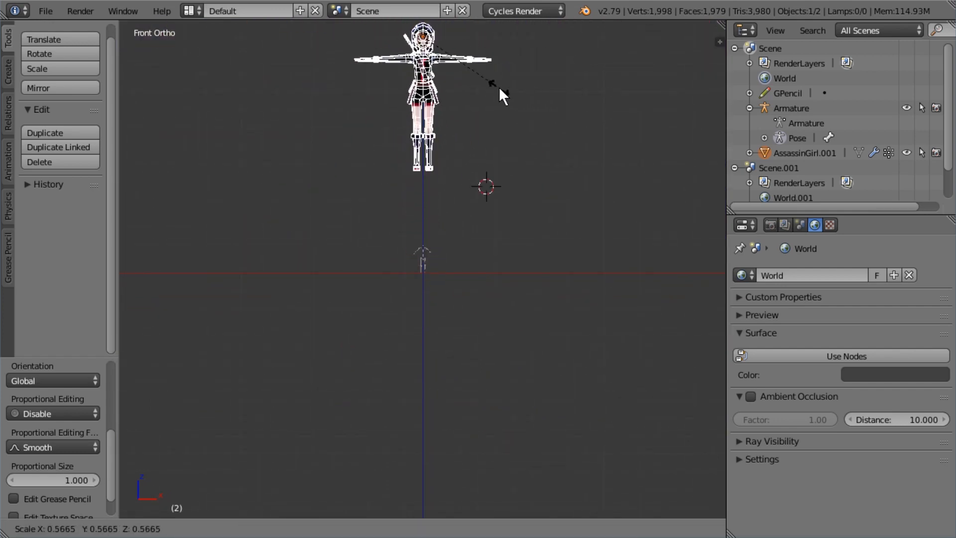
{"action": "key", "text": "Escape"}
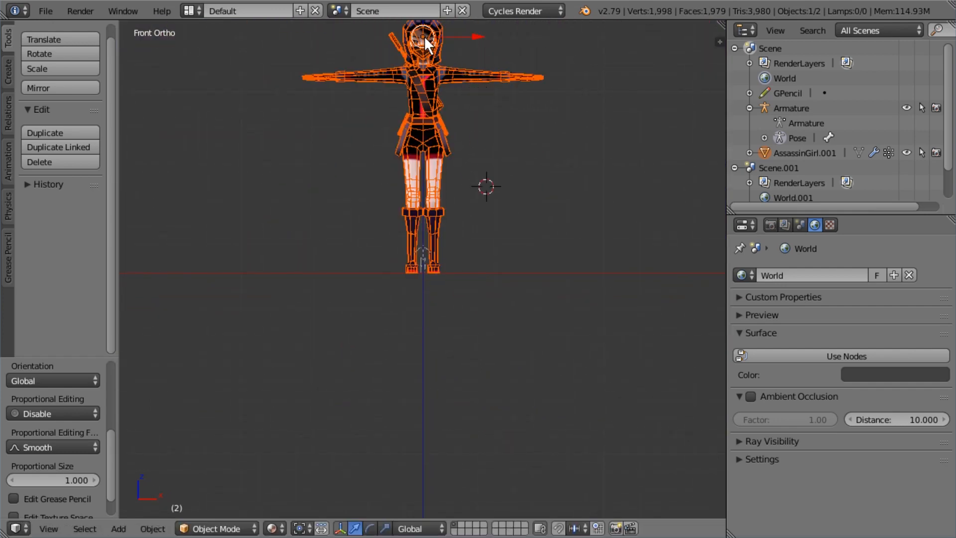
{"action": "key", "text": "g"}
{"action": "key", "text": "z"}
{"action": "left_click", "coordinate": [437, 267]}
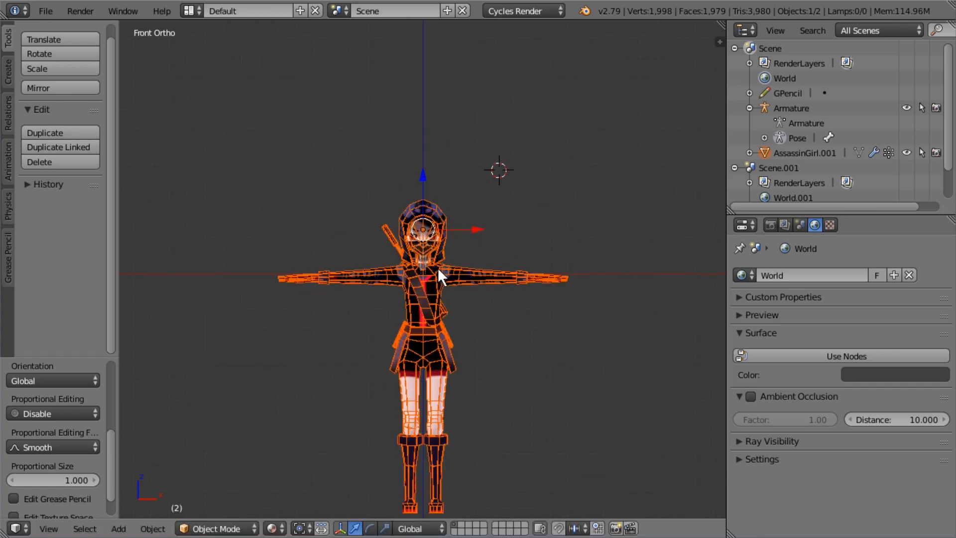
{"action": "scroll", "coordinate": [421, 202], "scroll_direction": "up", "scroll_amount": 8}
{"action": "scroll", "coordinate": [421, 201], "scroll_direction": "up", "scroll_amount": 7}
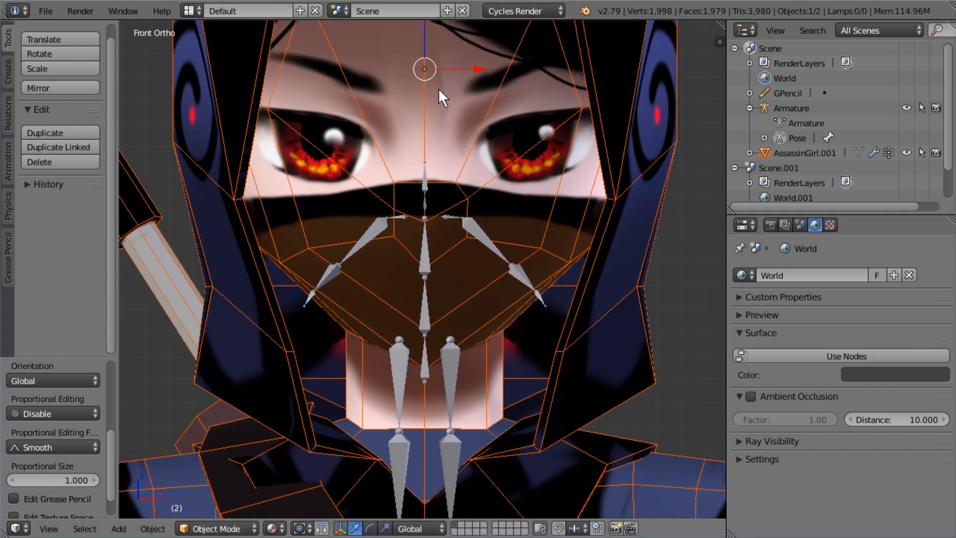
{"action": "key", "text": "g"}
{"action": "key", "text": "z"}
{"action": "left_click", "coordinate": [444, 181]}
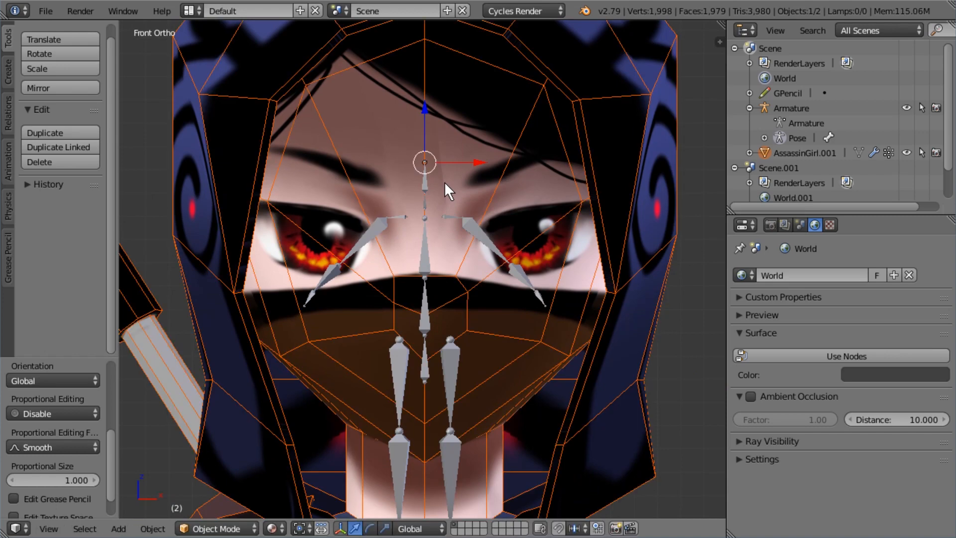
- Scale the AssassinGirl model down uniformly to roughly the height of the armature
{"action": "scroll", "coordinate": [444, 184], "scroll_direction": "down", "scroll_amount": 7}
{"action": "scroll", "coordinate": [469, 252], "scroll_direction": "down", "scroll_amount": 3}
{"action": "key", "text": "s"}
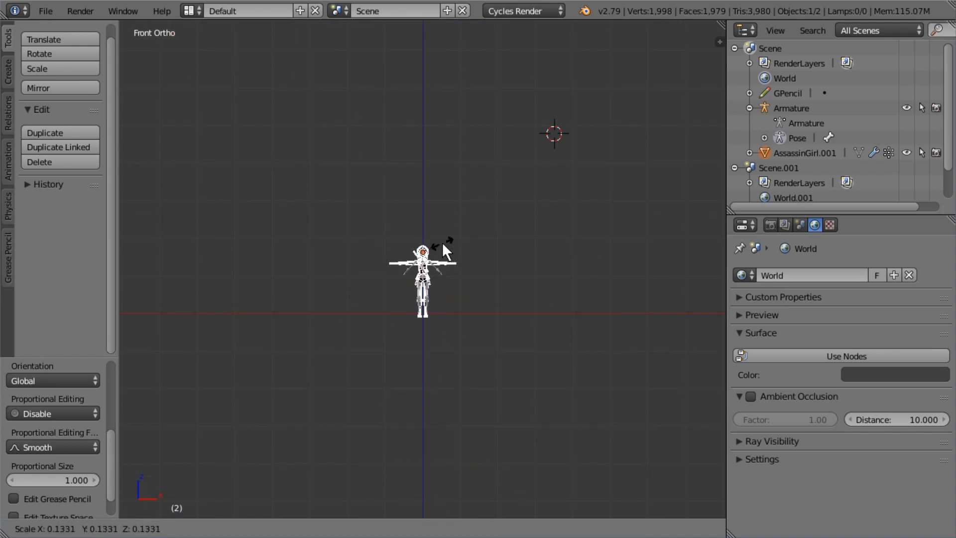
{"action": "left_click", "coordinate": [437, 284]}
{"action": "scroll", "coordinate": [437, 282], "scroll_direction": "up", "scroll_amount": 9}
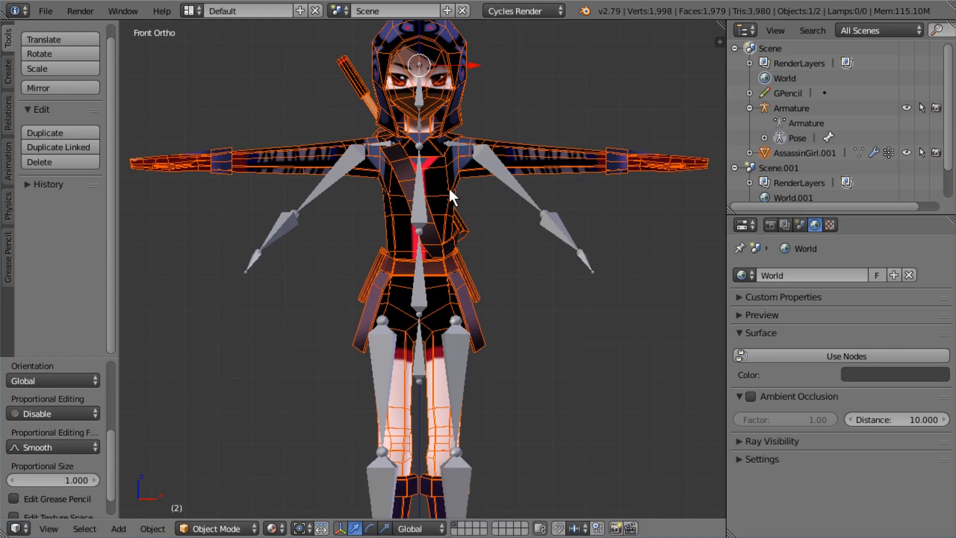
{"action": "middle_click_drag", "start_coordinate": [497, 293], "coordinate": [468, 254], "text": "shift"}
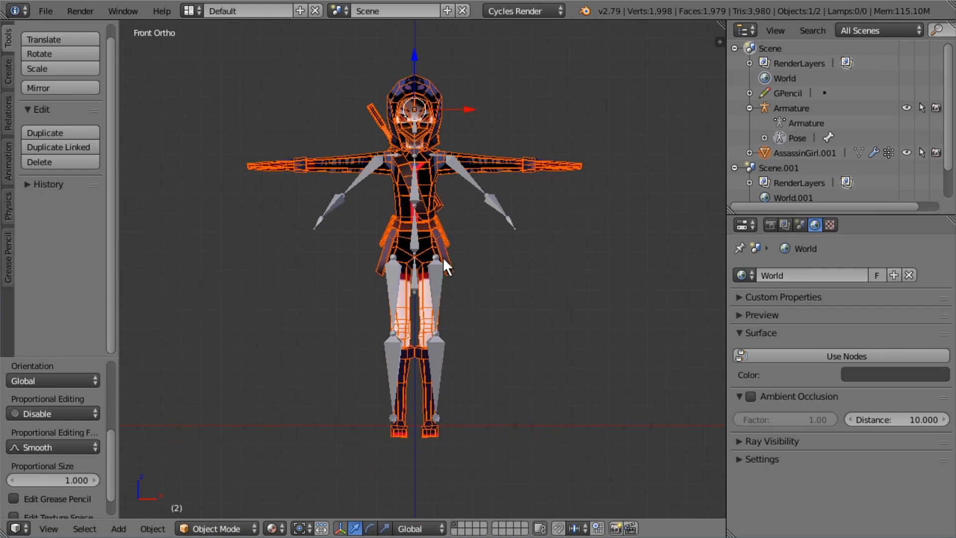
- Shrink the model slightly more so its shoulders and arms sit closer to the armature's upper arm bones
{"action": "key", "text": "s"}
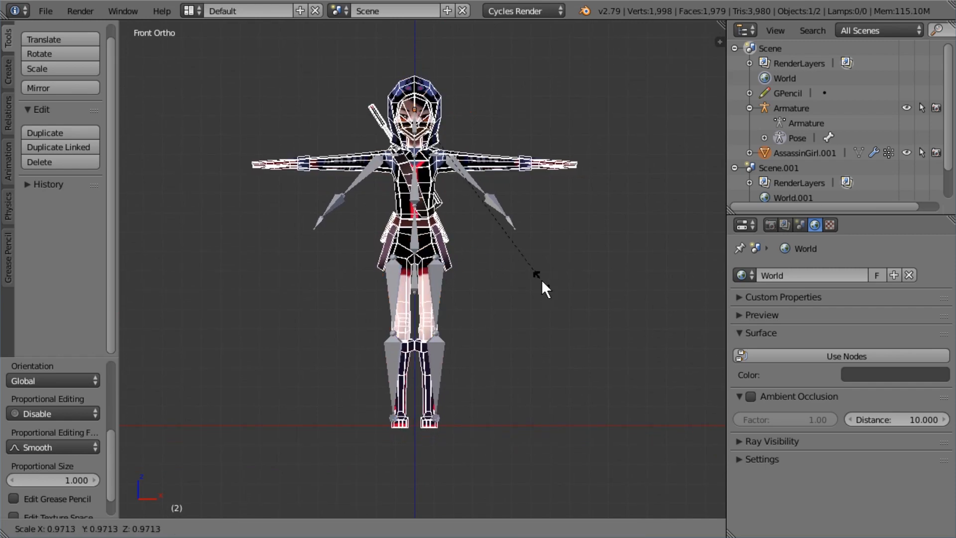
{"action": "left_click", "coordinate": [539, 256]}
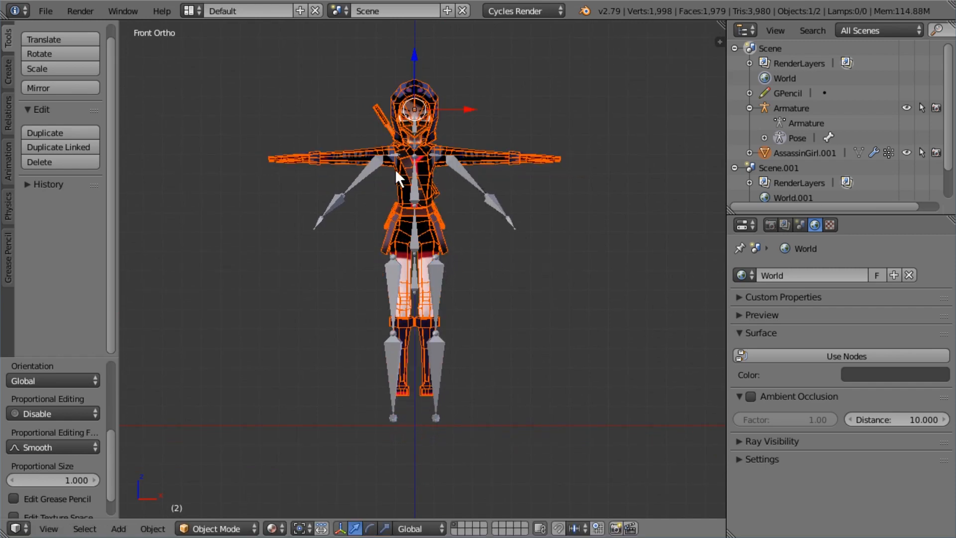
{"action": "scroll", "coordinate": [395, 168], "scroll_direction": "up", "scroll_amount": 5}
{"action": "scroll", "coordinate": [412, 145], "scroll_direction": "up", "scroll_amount": 6, "text": "shift"}
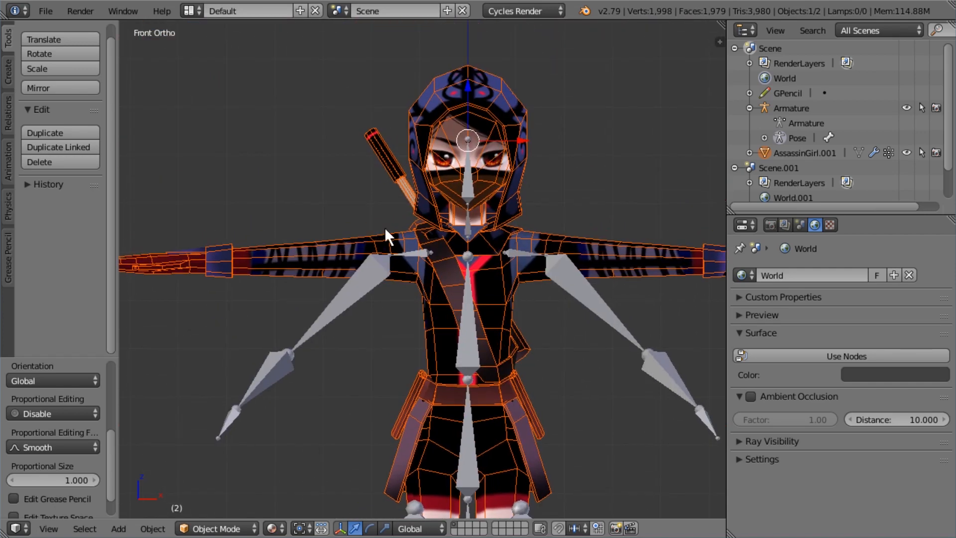
{"action": "scroll", "coordinate": [474, 351], "scroll_direction": "down", "scroll_amount": 3}
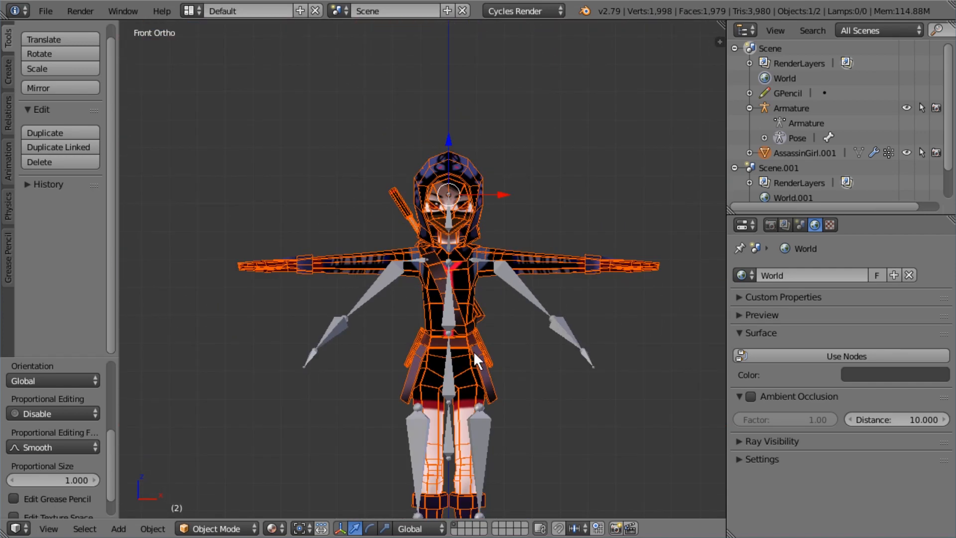
- Enlarge the model until its boots reach the ground line, and nudge it up along Z to meet the armature's feet
{"action": "scroll", "coordinate": [483, 314], "scroll_direction": "down", "scroll_amount": 5, "text": "shift"}
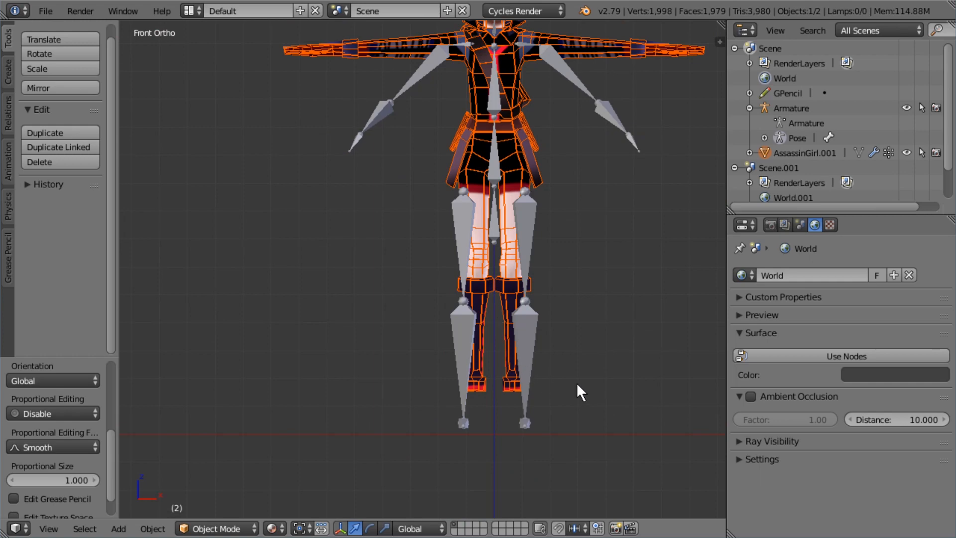
{"action": "key", "text": "s"}
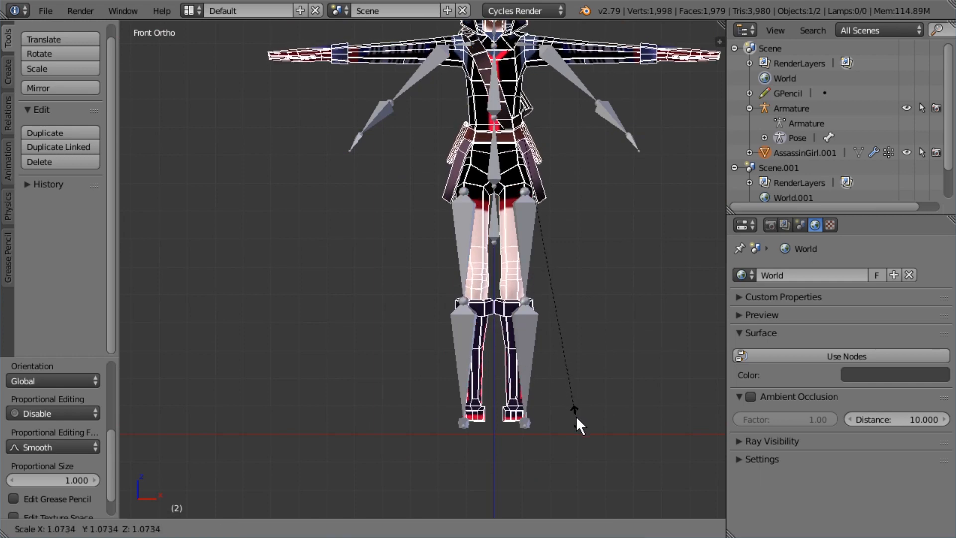
{"action": "left_click", "coordinate": [574, 432]}
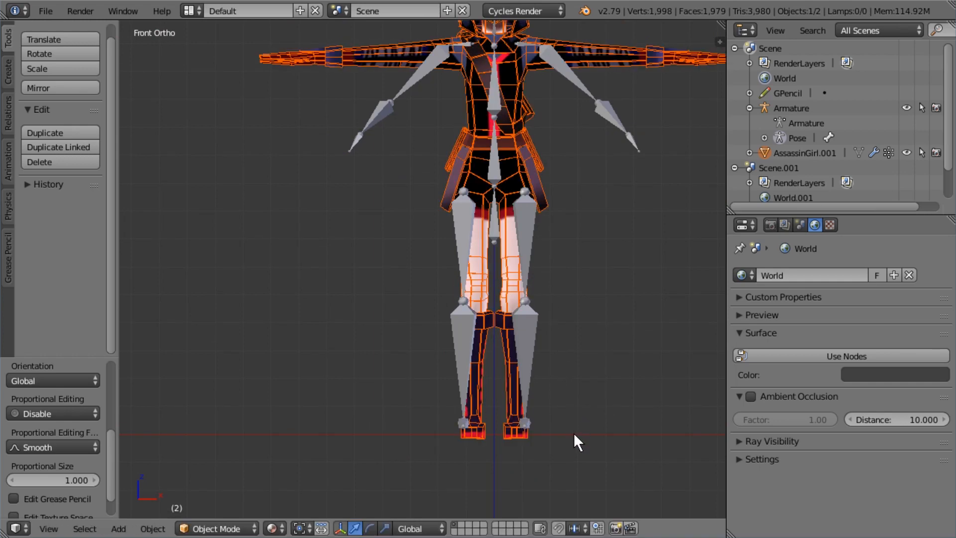
{"action": "key", "text": "g"}
{"action": "key", "text": "z"}
{"action": "left_click", "coordinate": [573, 426]}
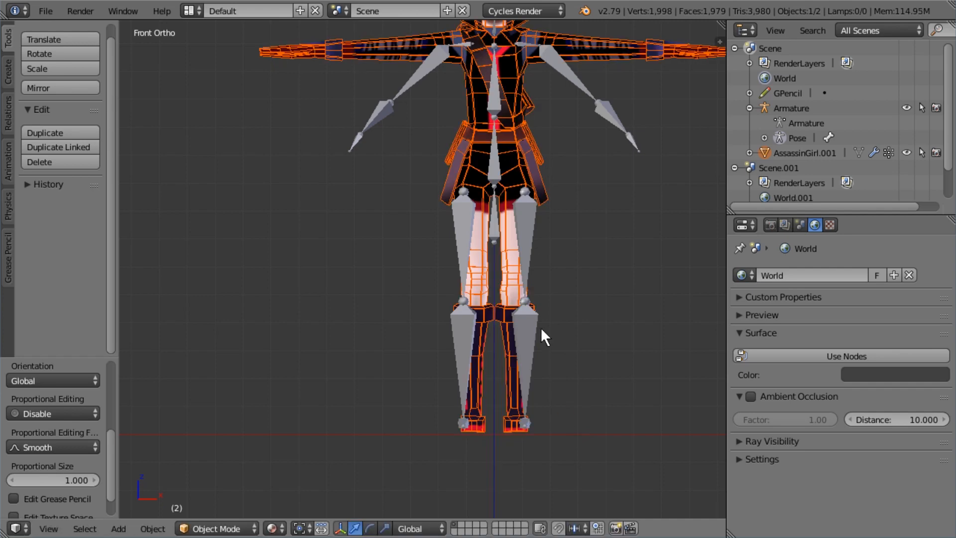
{"action": "middle_click_drag", "start_coordinate": [520, 295], "coordinate": [481, 374], "text": "shift"}
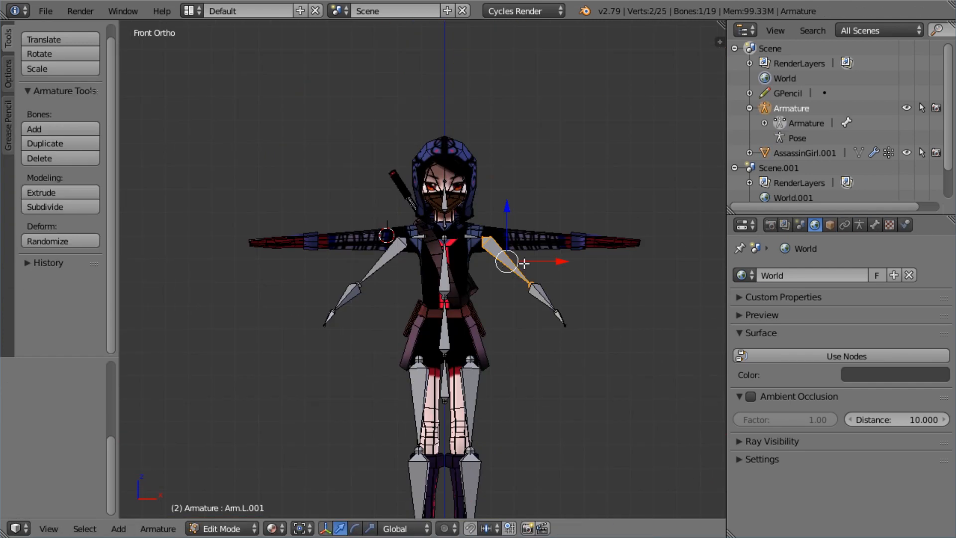
{"action": "scroll", "coordinate": [524, 263], "scroll_direction": "up", "scroll_amount": 3}
{"action": "middle_click_drag", "start_coordinate": [422, 321], "coordinate": [487, 282], "text": "shift"}
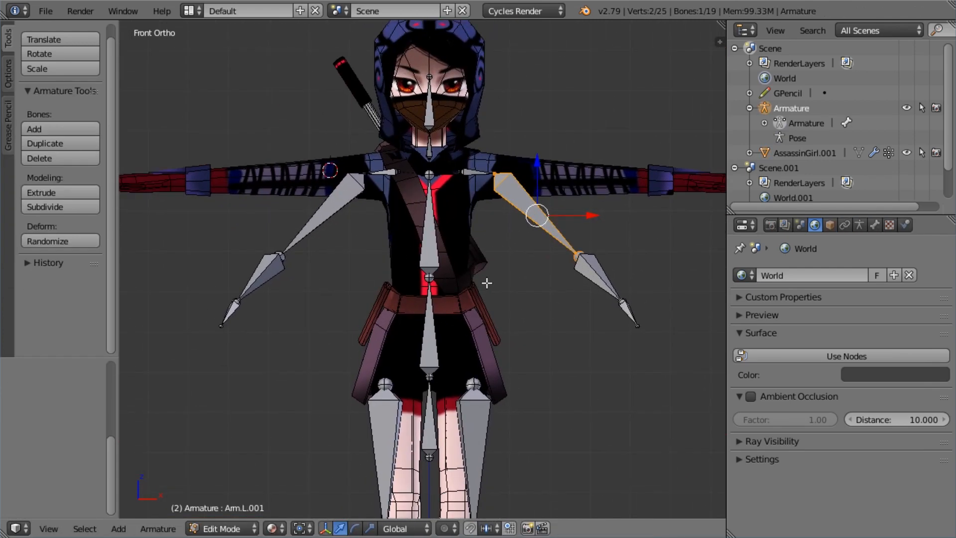
{"action": "key", "text": "r"}
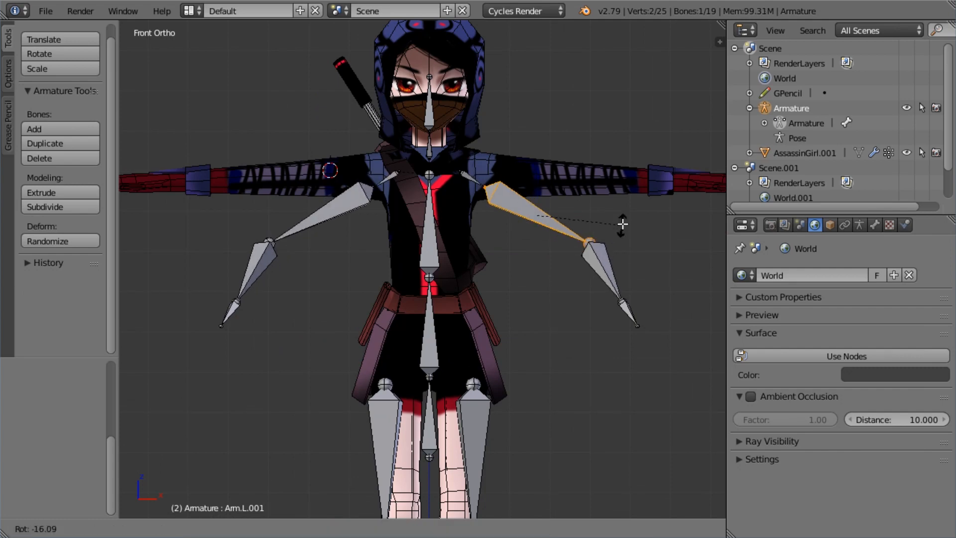
{"action": "key", "text": "Escape"}
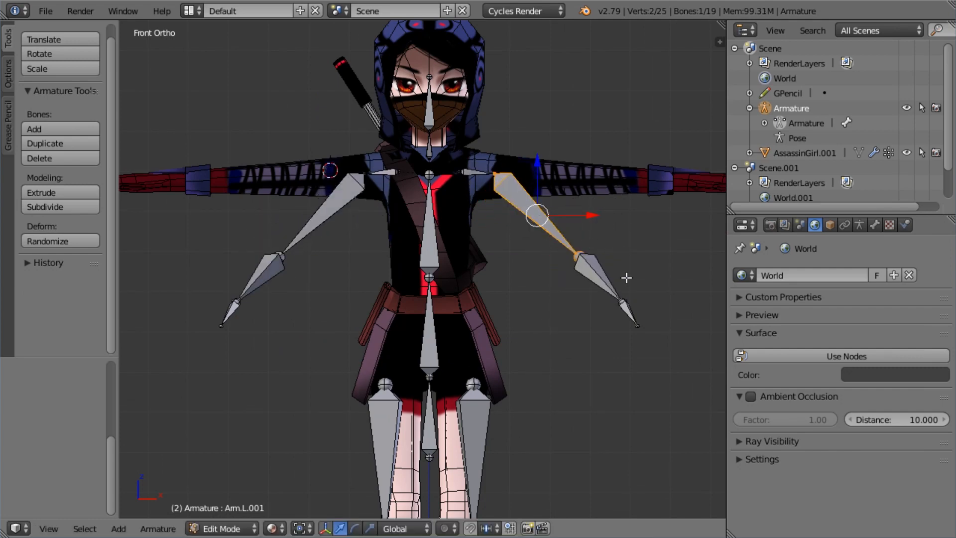
- Scale the Leg.L upper-leg bone down and move it to sit inside the model's thigh
{"action": "middle_click_drag", "start_coordinate": [625, 278], "coordinate": [560, 39], "text": "shift"}
{"action": "right_click", "coordinate": [490, 201]}
{"action": "key", "text": "g"}
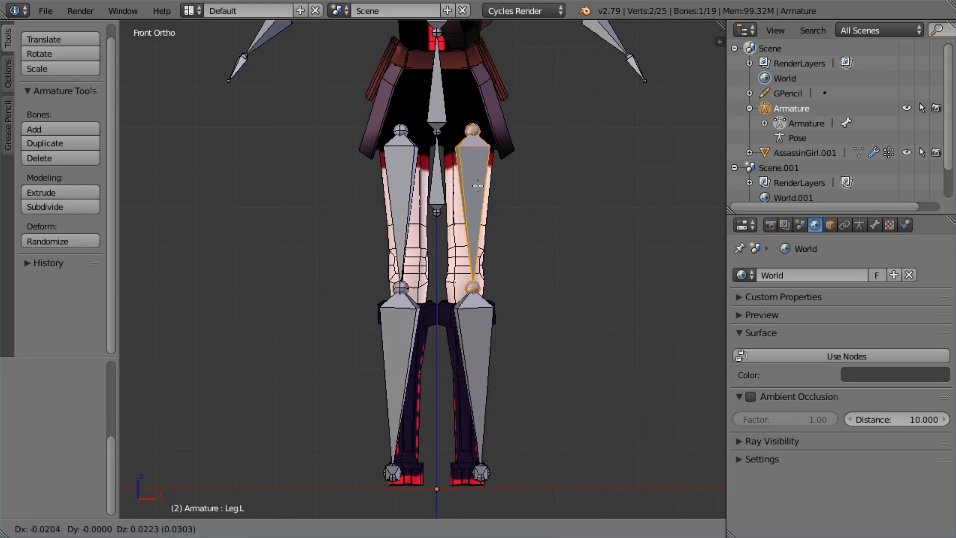
{"action": "left_click", "coordinate": [475, 309]}
{"action": "key", "text": "s"}
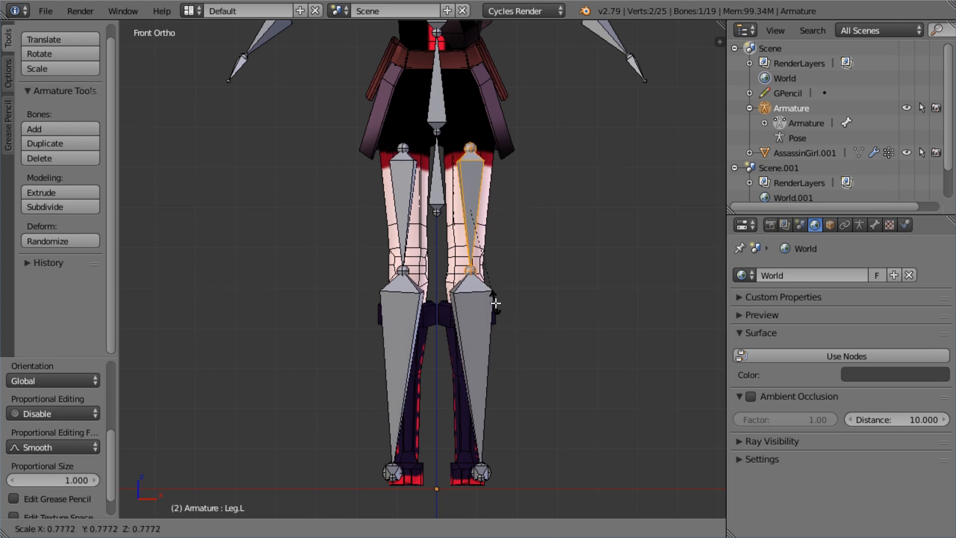
{"action": "left_click", "coordinate": [498, 311]}
{"action": "key", "text": "g"}
{"action": "left_click", "coordinate": [492, 297]}
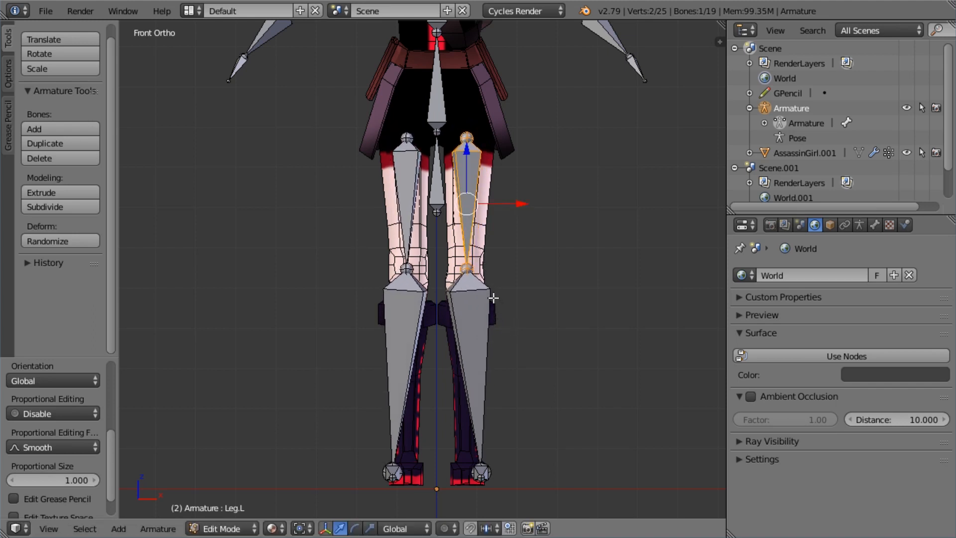
- In the right side view, move the ankle joint forward into the boot's shaft and pull the toe tip back inside the boot
{"action": "right_click", "coordinate": [481, 444]}
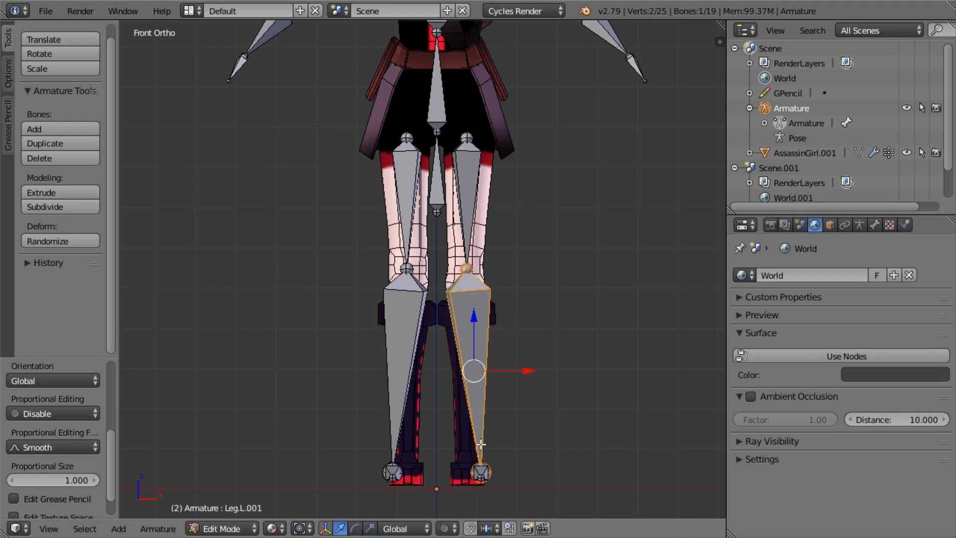
{"action": "right_click", "coordinate": [481, 472]}
{"action": "key", "text": "KP_3"}
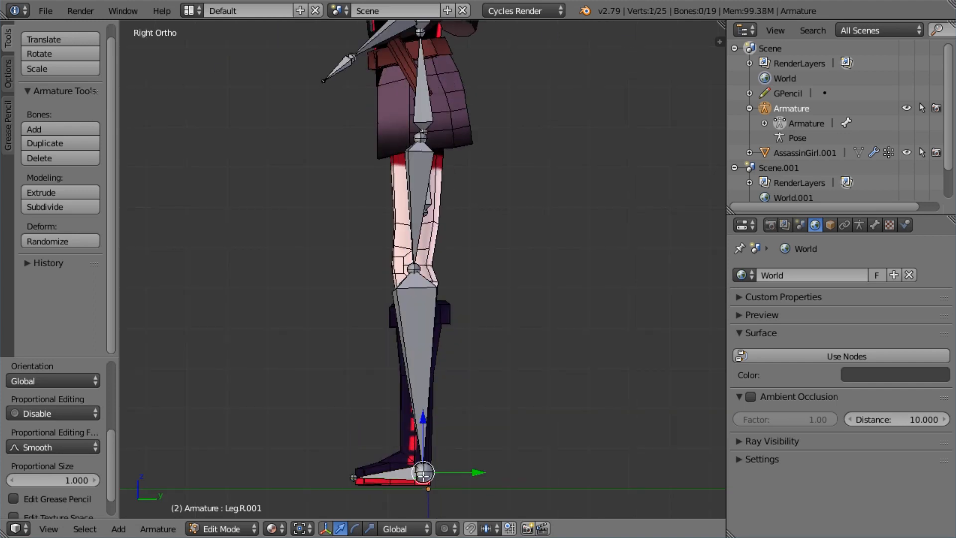
{"action": "key", "text": "g"}
{"action": "left_click", "coordinate": [414, 471]}
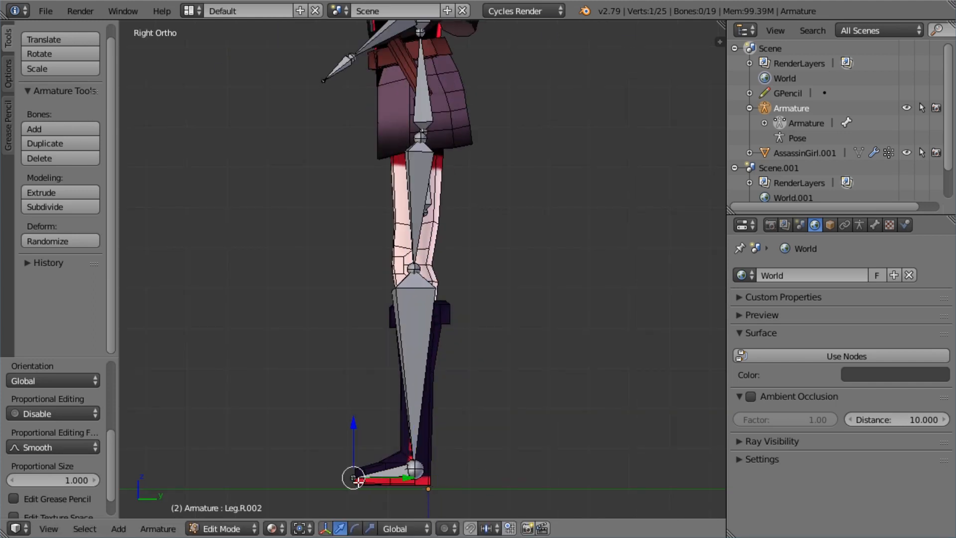
{"action": "key", "text": "g"}
{"action": "left_click", "coordinate": [361, 478]}
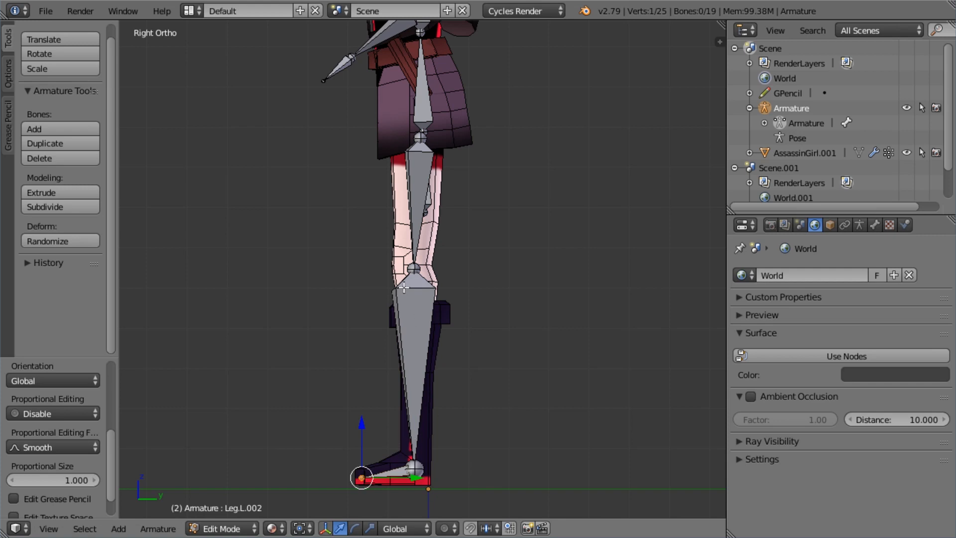
- Shift the knee joint slightly forward and the ankle joint slightly back in the side view so the lower leg follows the mesh
{"action": "right_click", "coordinate": [411, 271]}
{"action": "key", "text": "g"}
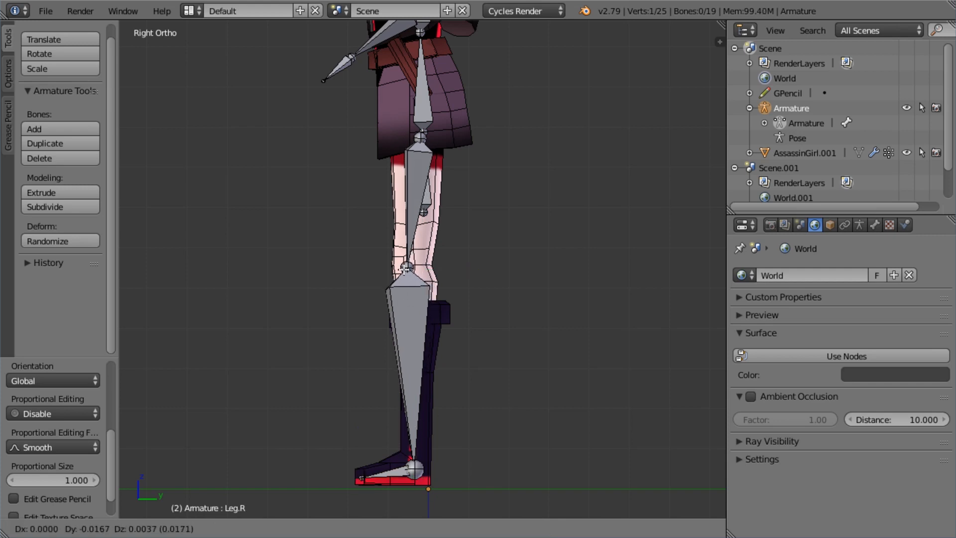
{"action": "left_click", "coordinate": [444, 441]}
{"action": "key", "text": "g"}
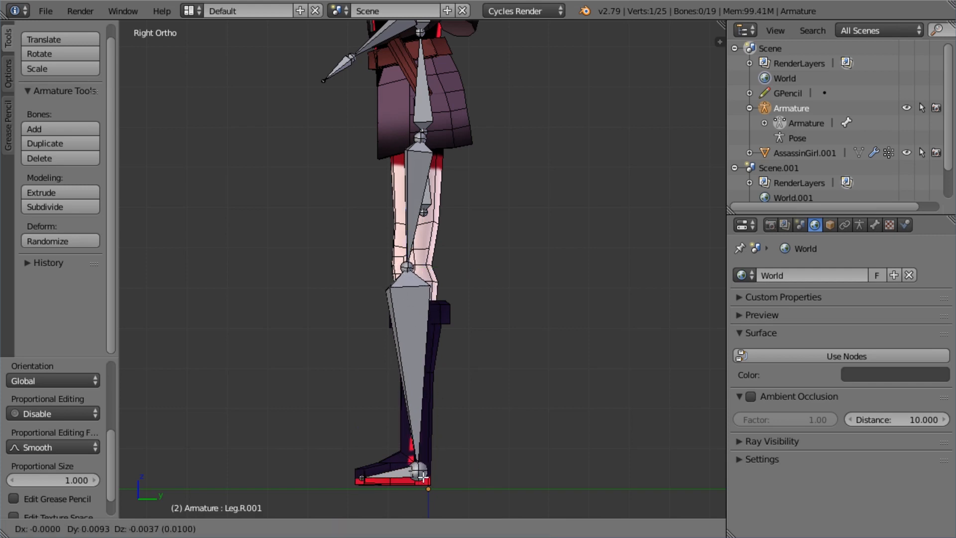
{"action": "left_click", "coordinate": [423, 470]}
- In the front view, centre the ankle and toe joints in the boots and move the knee joint slightly inward
{"action": "key", "text": "KP_1"}
{"action": "key", "text": "g"}
{"action": "left_click", "coordinate": [423, 472]}
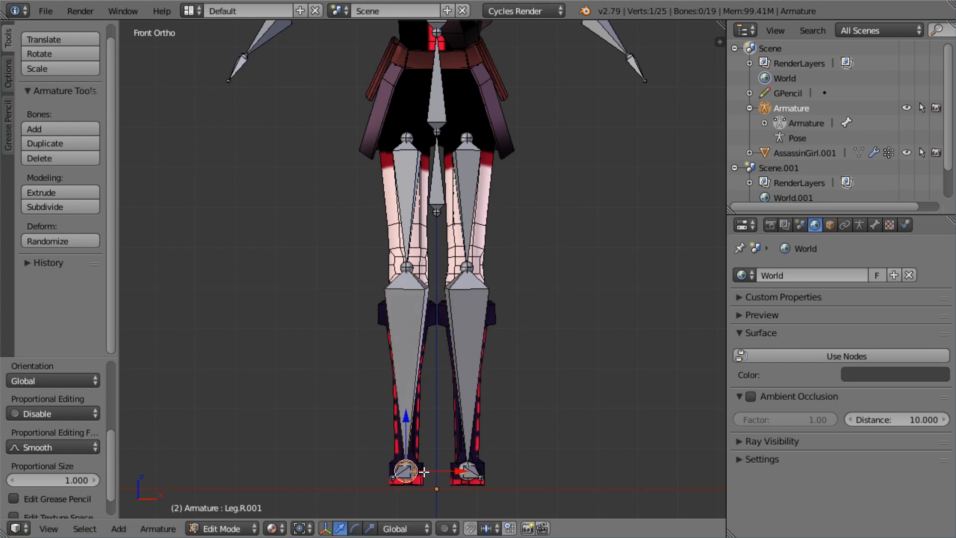
{"action": "key", "text": "g"}
{"action": "left_click", "coordinate": [406, 479]}
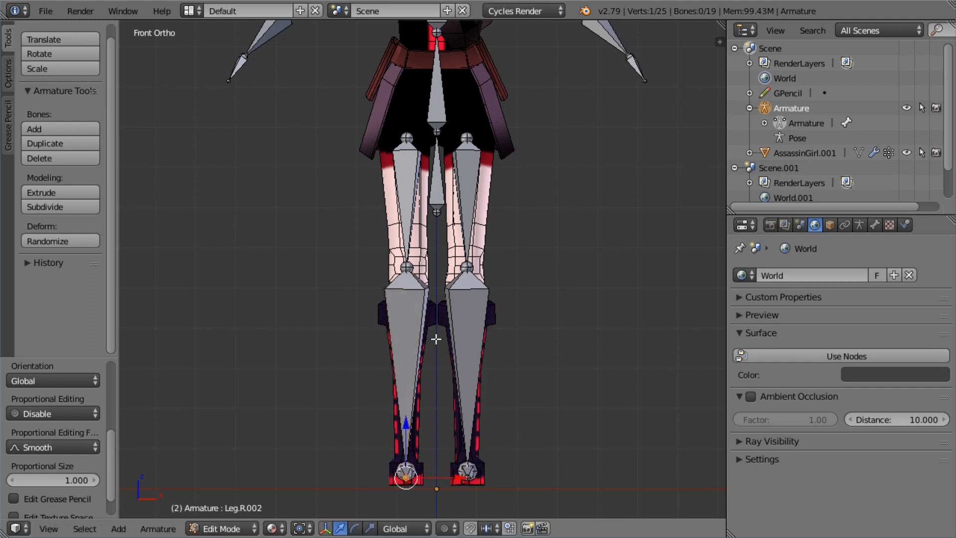
{"action": "key", "text": "g"}
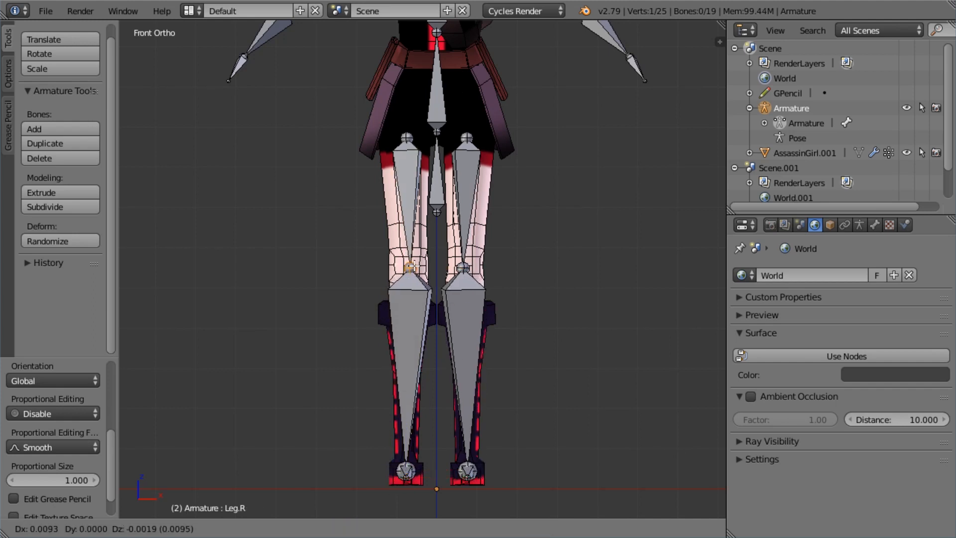
{"action": "left_click", "coordinate": [412, 267]}
- Raise the Arm.R elbow joint into the model's outstretched arm, and centre it in the sleeve in the top view
{"action": "scroll", "coordinate": [466, 140], "scroll_direction": "down", "scroll_amount": 3}
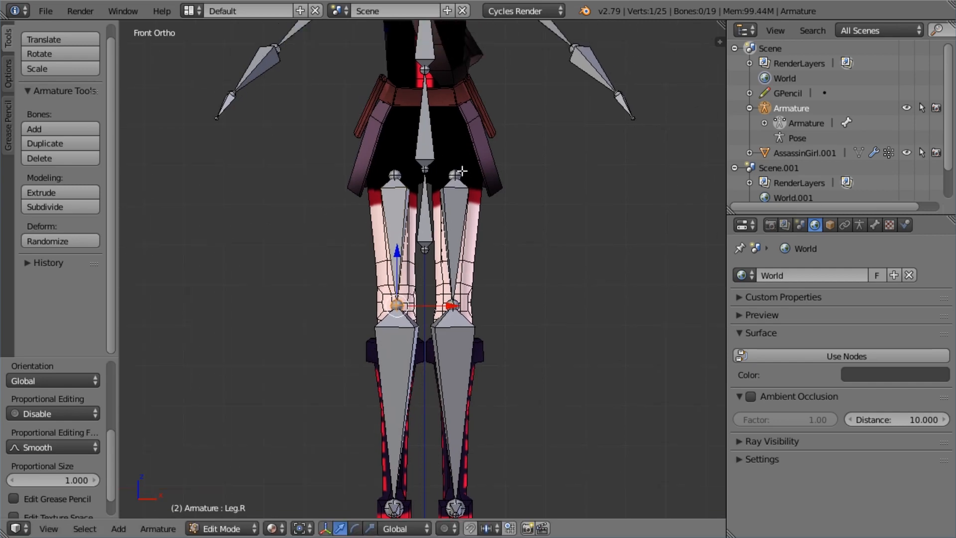
{"action": "scroll", "coordinate": [401, 144], "scroll_direction": "up", "scroll_amount": 3}
{"action": "middle_click_drag", "start_coordinate": [400, 144], "coordinate": [491, 315], "text": "shift"}
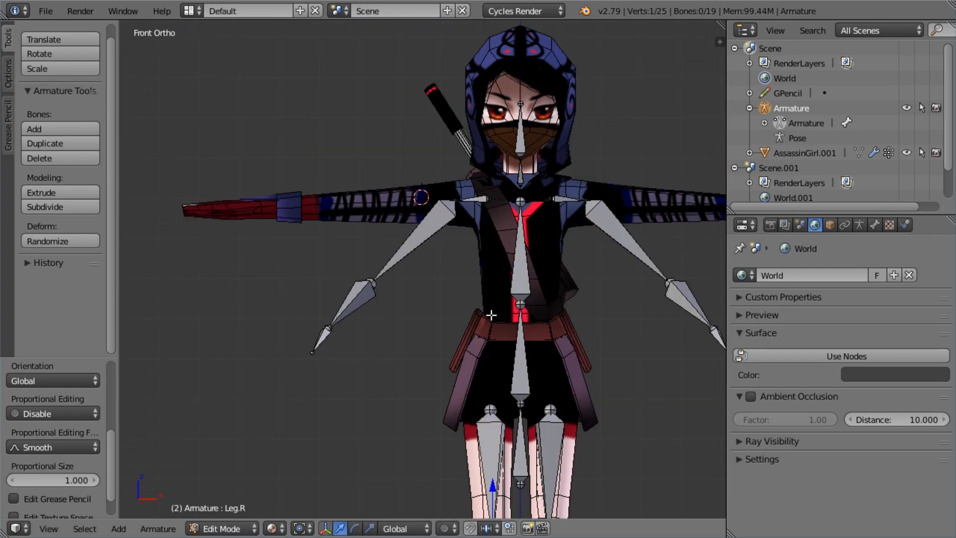
{"action": "right_click", "coordinate": [413, 252]}
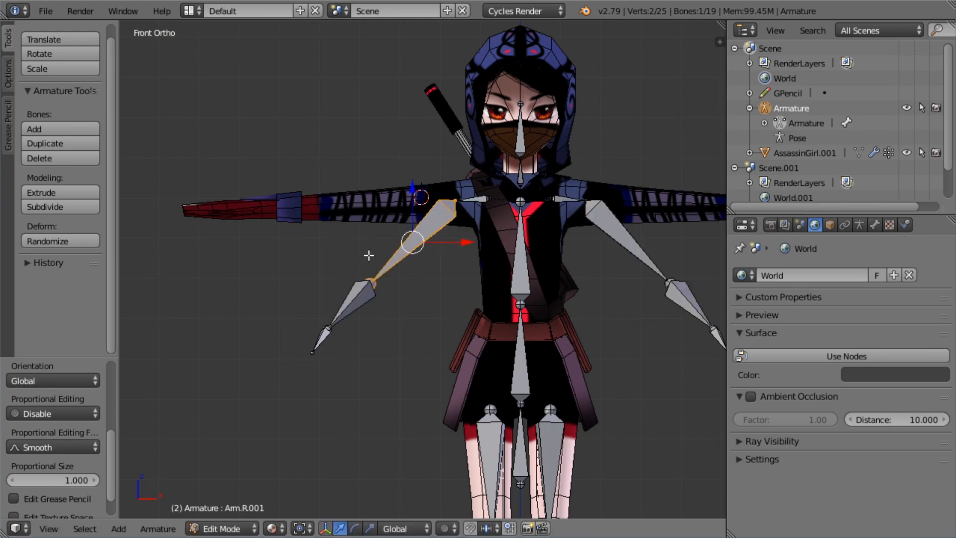
{"action": "right_click", "coordinate": [369, 280]}
{"action": "key", "text": "g"}
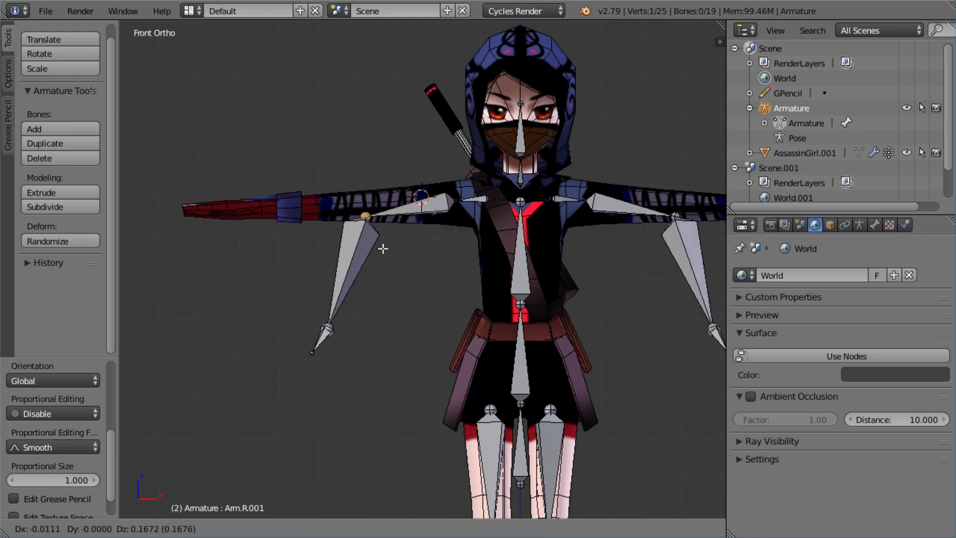
{"action": "left_click", "coordinate": [368, 238]}
{"action": "key", "text": "KP_7"}
{"action": "scroll", "coordinate": [358, 271], "scroll_direction": "up", "scroll_amount": 2}
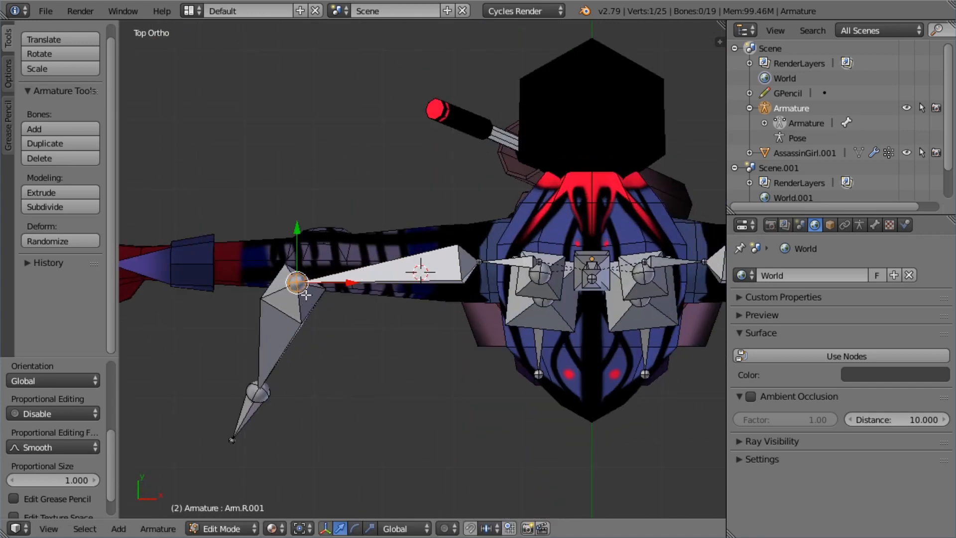
{"action": "key", "text": "g"}
{"action": "left_click", "coordinate": [335, 269]}
- In the top view, move the Arm.R wrist joint to the glove cuff and the hand bone's tip out to the fingers
{"action": "middle_click_drag", "start_coordinate": [288, 342], "coordinate": [387, 334], "text": "shift"}
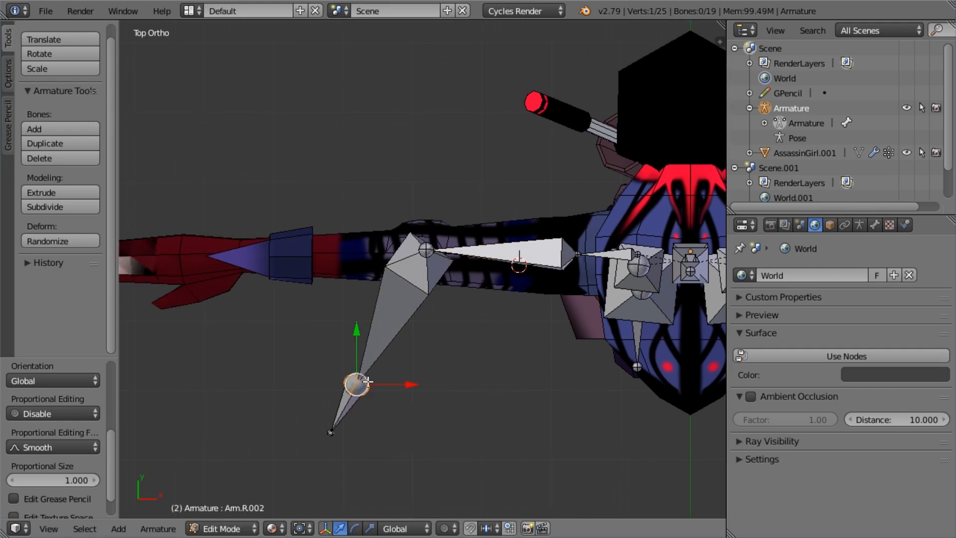
{"action": "key", "text": "g"}
{"action": "left_click", "coordinate": [273, 253]}
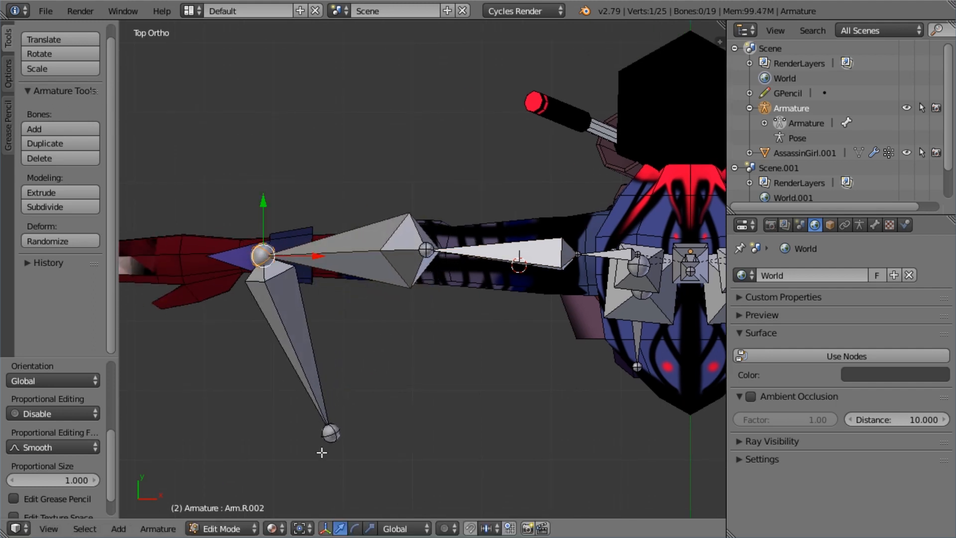
{"action": "middle_click_drag", "start_coordinate": [353, 370], "coordinate": [441, 373], "text": "shift"}
{"action": "key", "text": "g"}
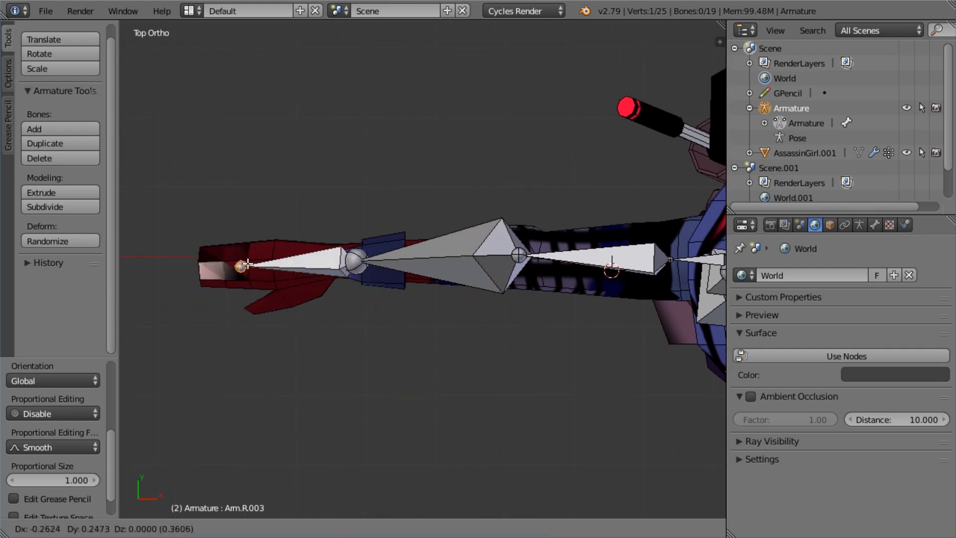
{"action": "left_click", "coordinate": [253, 260]}
- In the front view, raise the hand bone's tip and the wrist joint along Z into the model's arm
{"action": "key", "text": "KP_1"}
{"action": "key", "text": "g"}
{"action": "key", "text": "z"}
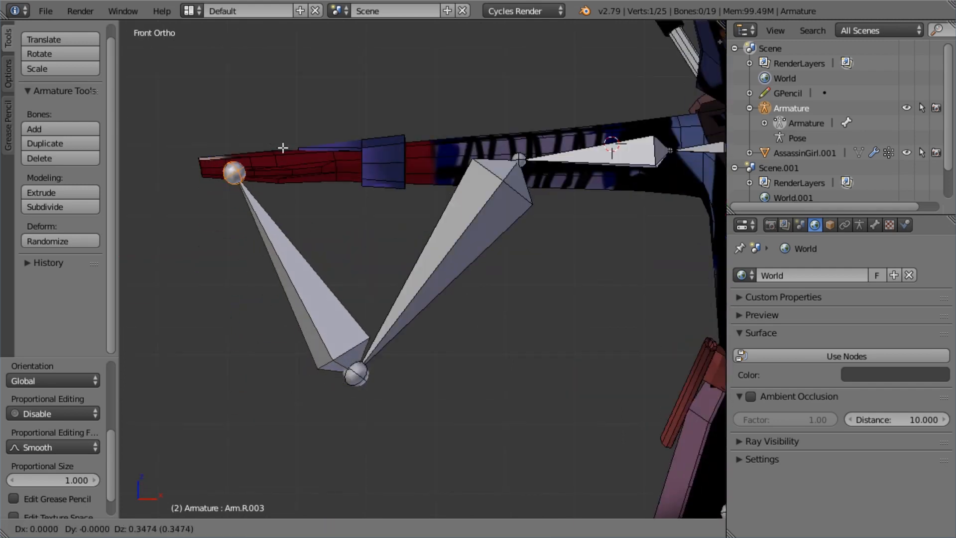
{"action": "left_click", "coordinate": [278, 143]}
{"action": "key", "text": "g"}
{"action": "key", "text": "z"}
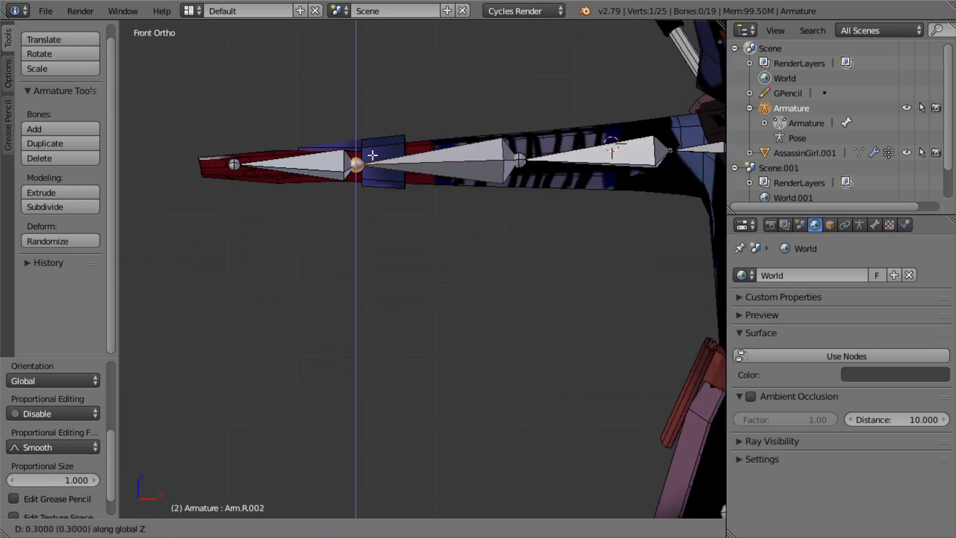
{"action": "left_click", "coordinate": [369, 157]}
- Lower the Arm.R hand bone's tip slightly along Z within the fingers in Solid shading, and restore Material viewport shading
{"action": "right_click", "coordinate": [234, 164]}
{"action": "key", "text": "z"}
{"action": "key", "text": "z"}
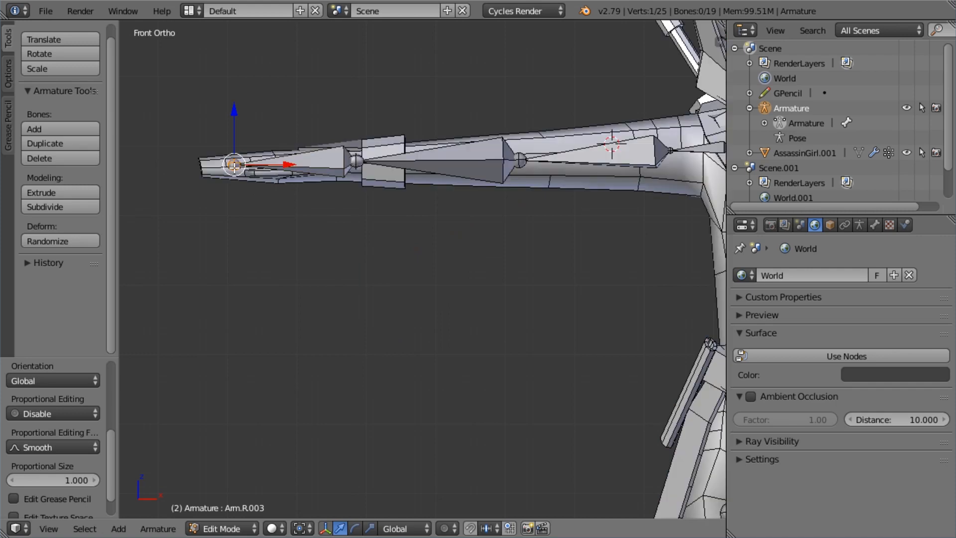
{"action": "key", "text": "g"}
{"action": "key", "text": "z"}
{"action": "left_click", "coordinate": [234, 169]}
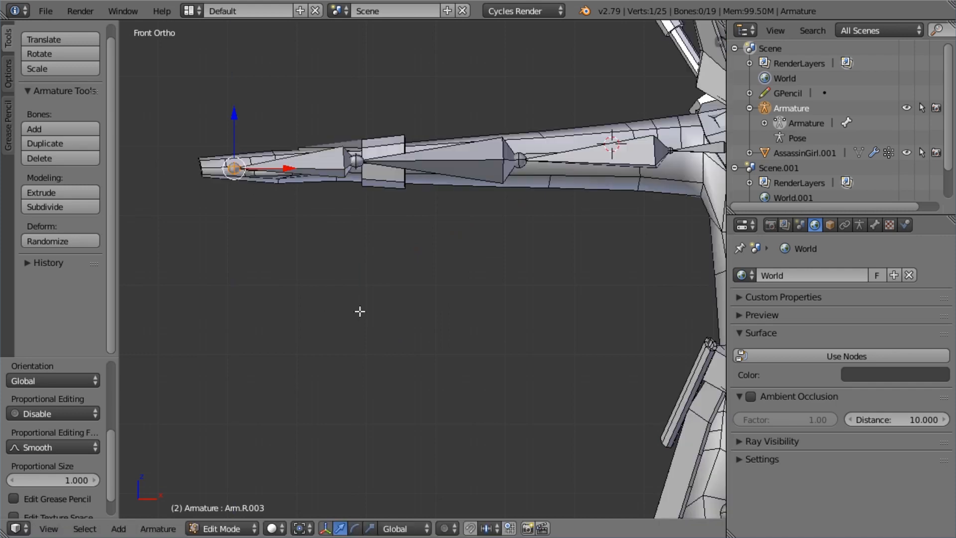
{"action": "left_click", "coordinate": [284, 529]}
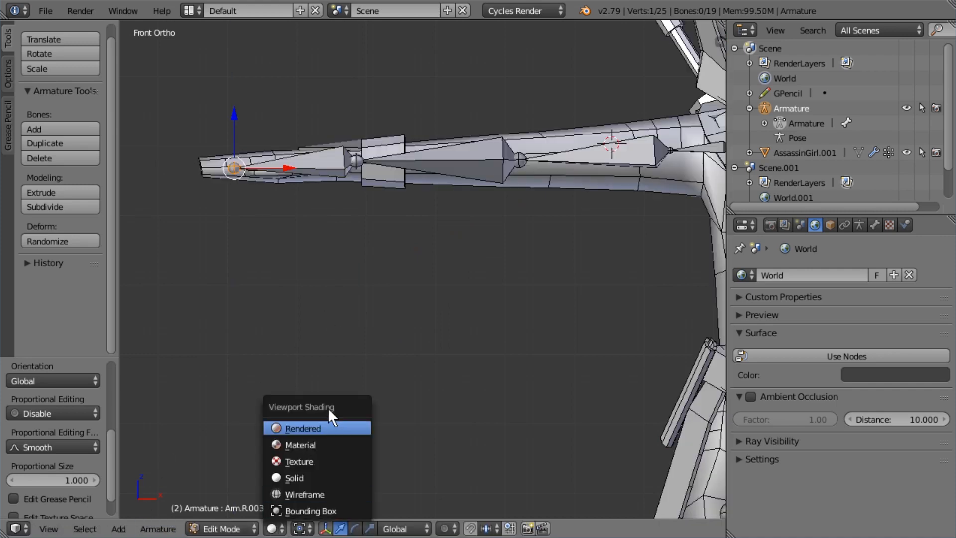
{"action": "left_click", "coordinate": [326, 440]}
- Examine the arm bones against the mesh from several angles, and switch the armature to Pose Mode to check its posed arms
{"action": "middle_click_drag", "start_coordinate": [492, 347], "coordinate": [130, 354], "text": "shift"}
{"action": "middle_click_drag", "start_coordinate": [413, 283], "coordinate": [321, 295], "text": "shift"}
{"action": "middle_click_drag", "start_coordinate": [384, 254], "coordinate": [248, 318], "text": "shift"}
{"action": "middle_click_drag", "start_coordinate": [539, 316], "coordinate": [425, 318], "text": "shift"}
{"action": "middle_click_drag", "start_coordinate": [478, 300], "coordinate": [196, 300]}
{"action": "middle_click_drag", "start_coordinate": [511, 233], "coordinate": [301, 316]}
{"action": "key", "text": "Tab"}
{"action": "mouse_move", "coordinate": [548, 226]}
{"action": "right_mouse_down"}
{"action": "mouse_move", "coordinate": [538, 218]}
{"action": "mouse_move", "coordinate": [547, 225]}
{"action": "right_mouse_up"}
{"action": "middle_click_drag", "start_coordinate": [545, 216], "coordinate": [335, 264]}
{"action": "scroll", "coordinate": [336, 264], "scroll_direction": "down", "scroll_amount": 4}
{"action": "right_click", "coordinate": [462, 189]}
{"action": "key", "text": "ctrl+Tab"}
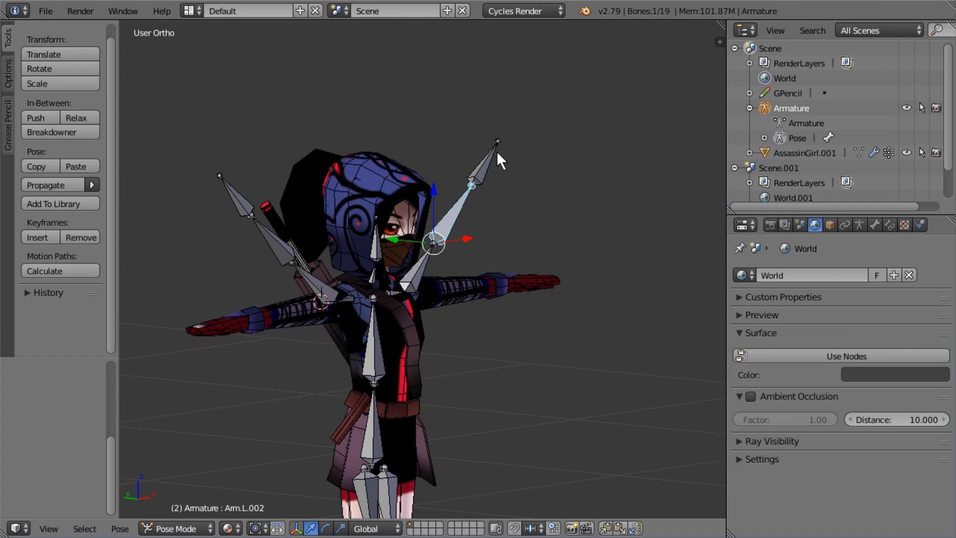
- Return to Object Mode and parent the AssassinGirl mesh to the armature using Armature Deform With Automatic Weights
{"action": "key", "text": "Tab"}
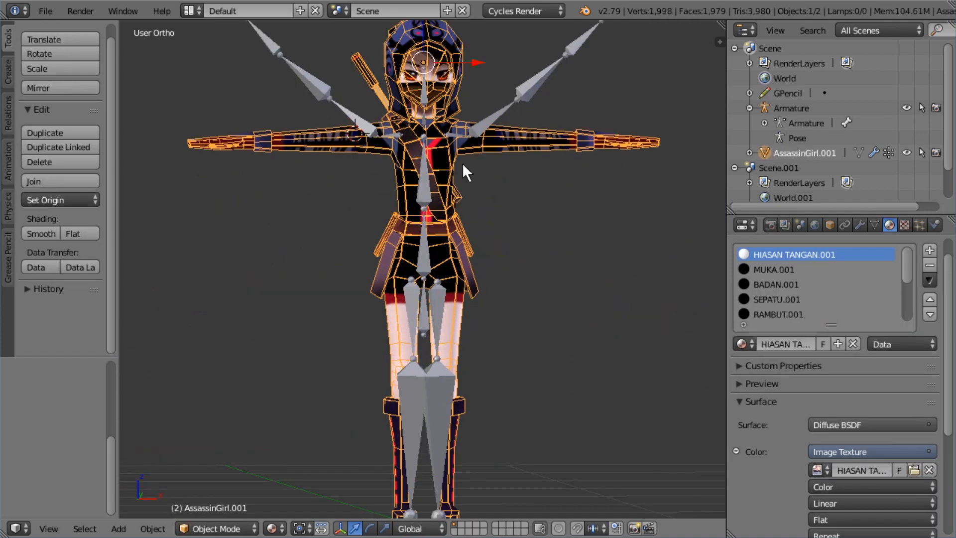
{"action": "middle_click_drag", "start_coordinate": [463, 166], "coordinate": [366, 239], "text": "shift"}
{"action": "right_click", "coordinate": [480, 133], "text": "shift"}
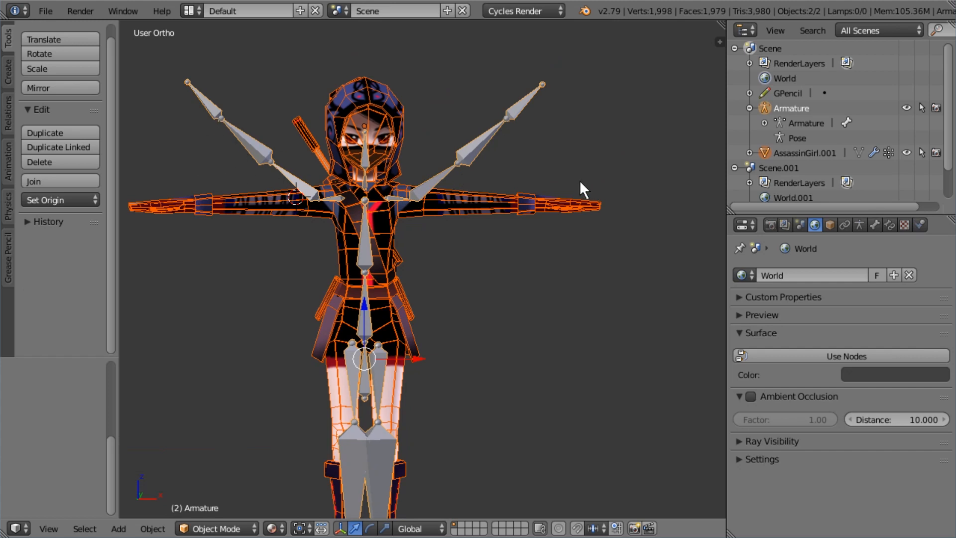
{"action": "key", "text": "ctrl+p"}
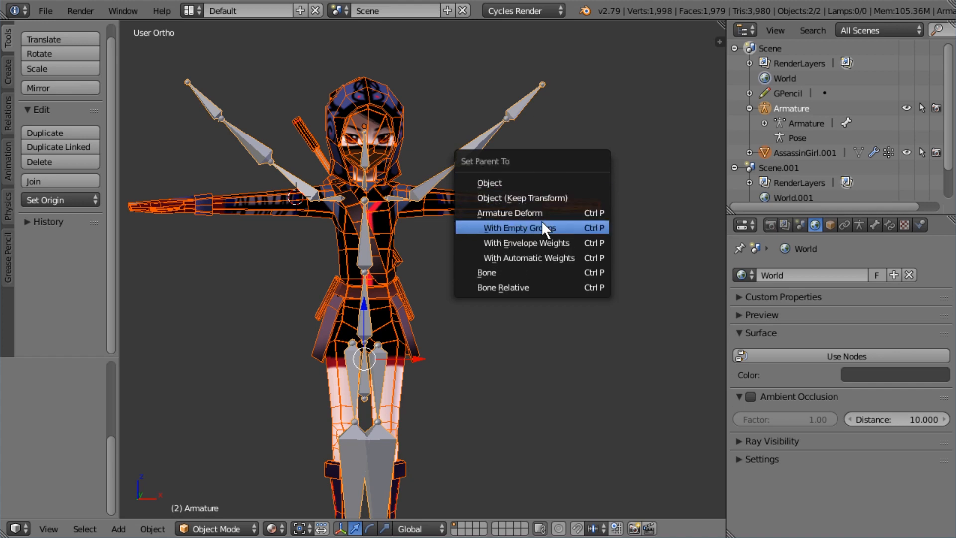
{"action": "left_click", "coordinate": [508, 259]}
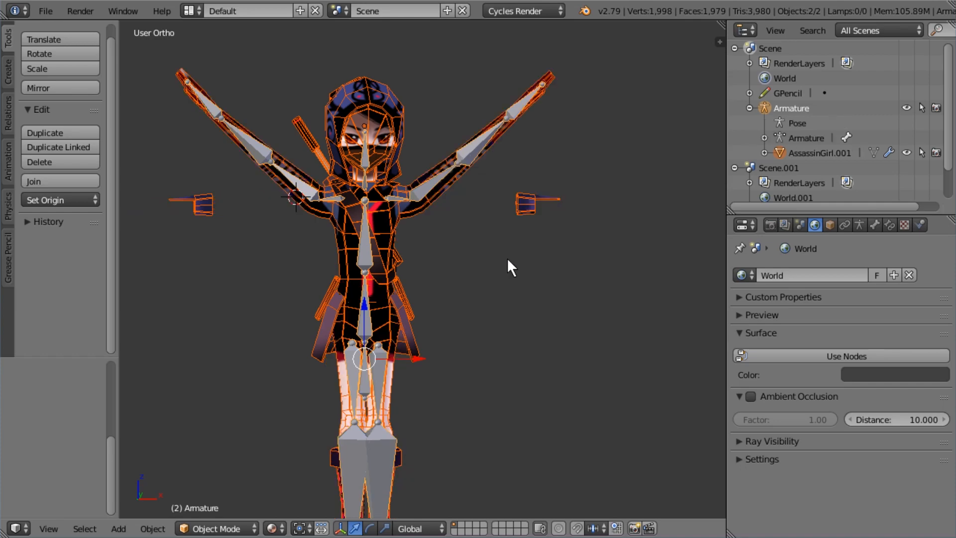
{"action": "middle_click_drag", "start_coordinate": [486, 214], "coordinate": [492, 168]}
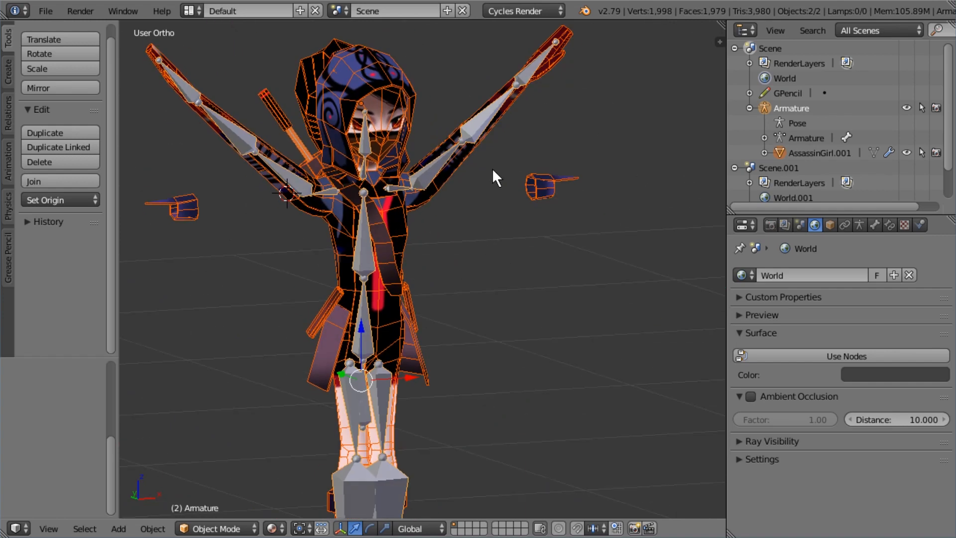
- Select only the armature, compare its Edit Mode rest position with the posed arms, and switch it to Pose Mode
{"action": "right_click", "coordinate": [472, 110]}
{"action": "right_click", "coordinate": [471, 134]}
{"action": "key", "text": "Tab"}
{"action": "key", "text": "Tab"}
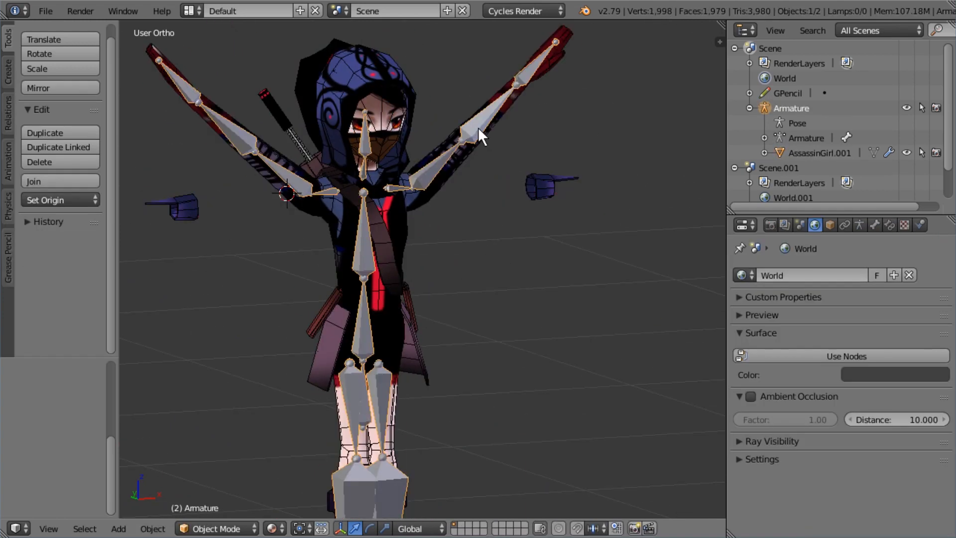
{"action": "key", "text": "ctrl+Tab"}
{"action": "right_click", "coordinate": [477, 127]}
{"action": "key", "text": "Tab"}
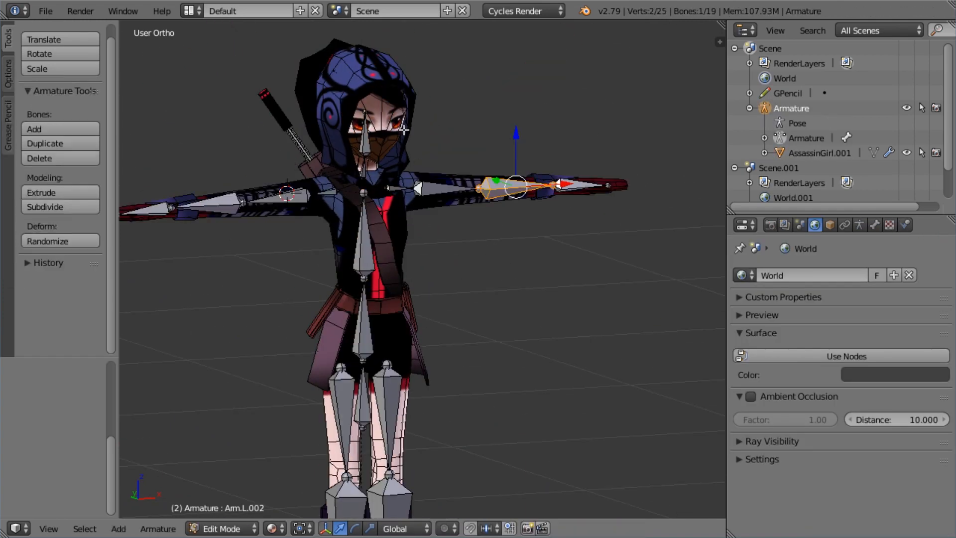
{"action": "key", "text": "Tab"}
{"action": "key", "text": "ctrl+Tab"}
- Test how the mesh follows rotations of the head bone and the chest bone, cancelling each rotation
{"action": "right_click", "coordinate": [357, 138]}
{"action": "right_click", "coordinate": [357, 138]}
{"action": "key", "text": "r"}
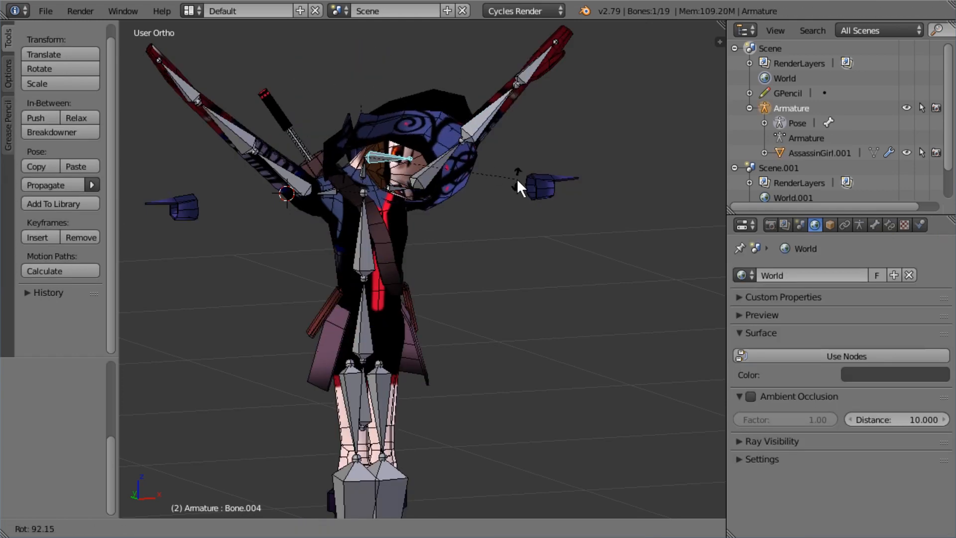
{"action": "right_click", "coordinate": [381, 184]}
{"action": "key", "text": "r"}
{"action": "right_click", "coordinate": [304, 202]}
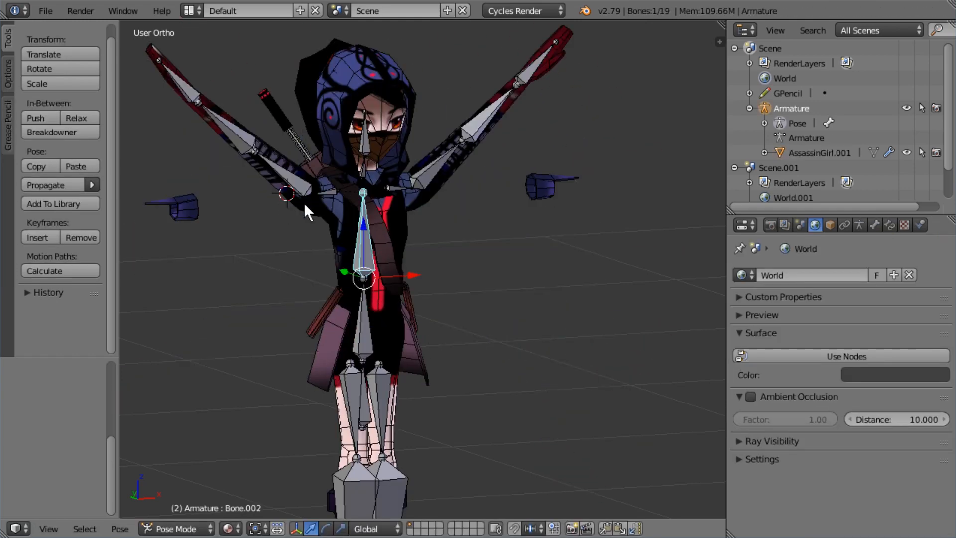
- From the side, test-rotate the lower spine bone to check which mesh parts follow it, and cancel the rotation
{"action": "middle_click_drag", "start_coordinate": [304, 202], "coordinate": [390, 208]}
{"action": "right_click", "coordinate": [387, 227]}
{"action": "right_click", "coordinate": [423, 324]}
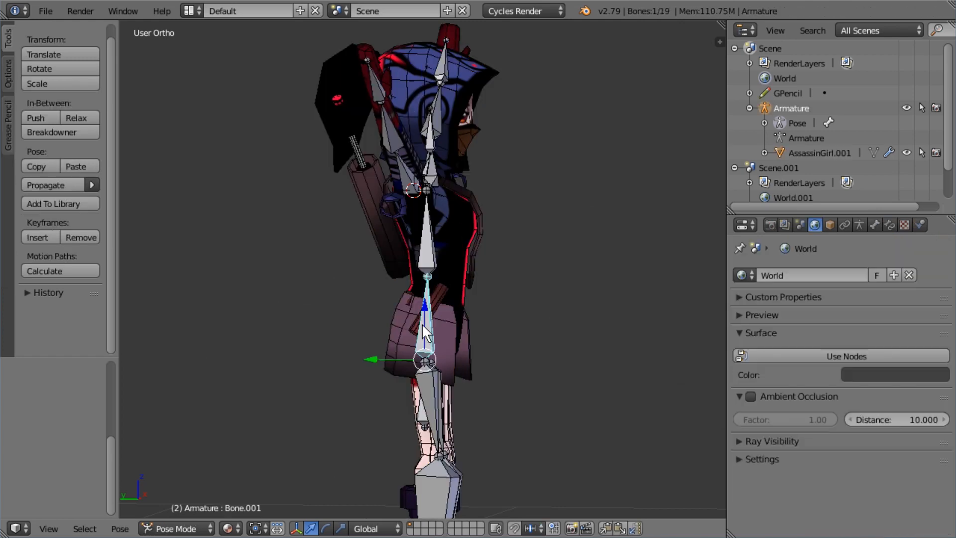
{"action": "key", "text": "r"}
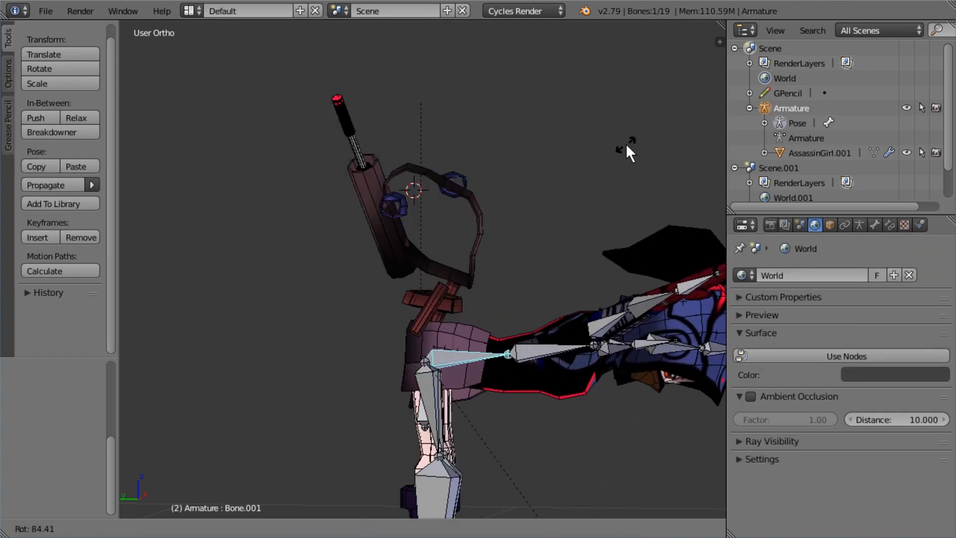
{"action": "right_click", "coordinate": [626, 143]}
- In Edit Mode on the AssassinGirl mesh, select the whole linked strap across the chest and delete its vertices
{"action": "middle_click_drag", "start_coordinate": [448, 262], "coordinate": [258, 243]}
{"action": "right_click", "coordinate": [312, 213]}
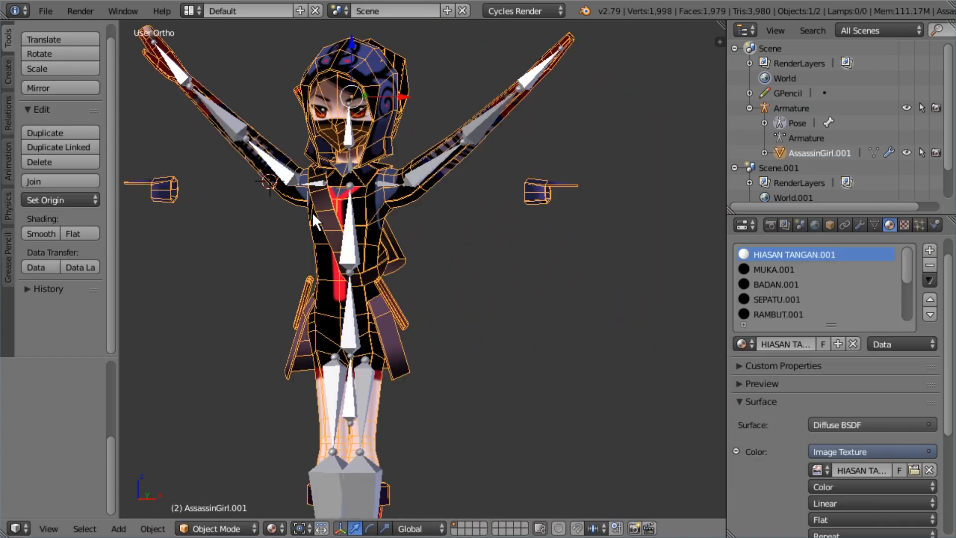
{"action": "scroll", "coordinate": [344, 208], "scroll_direction": "up", "scroll_amount": 1}
{"action": "middle_click_drag", "start_coordinate": [343, 208], "coordinate": [380, 212]}
{"action": "key", "text": "Tab"}
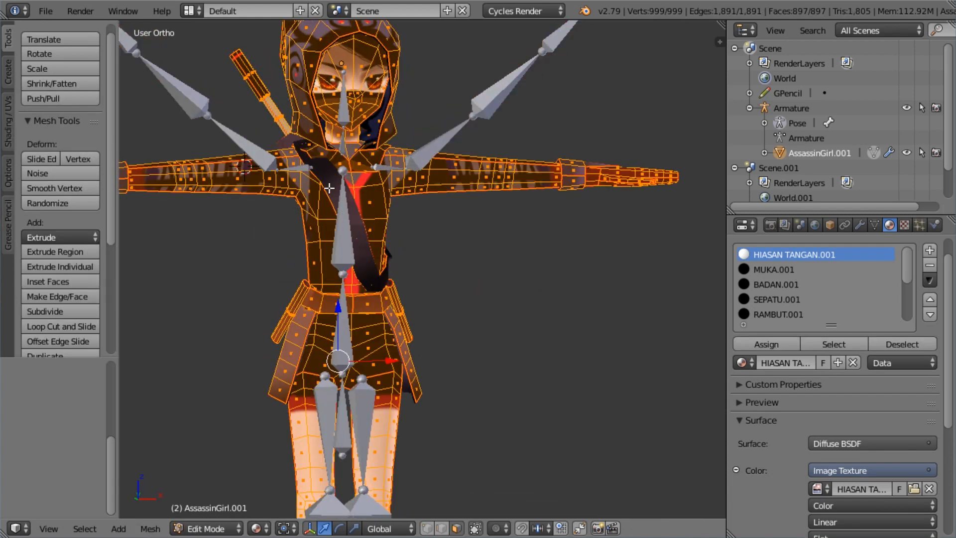
{"action": "right_click", "coordinate": [328, 190]}
{"action": "scroll", "coordinate": [330, 191], "scroll_direction": "up", "scroll_amount": 1}
{"action": "middle_click_drag", "start_coordinate": [330, 190], "coordinate": [397, 204]}
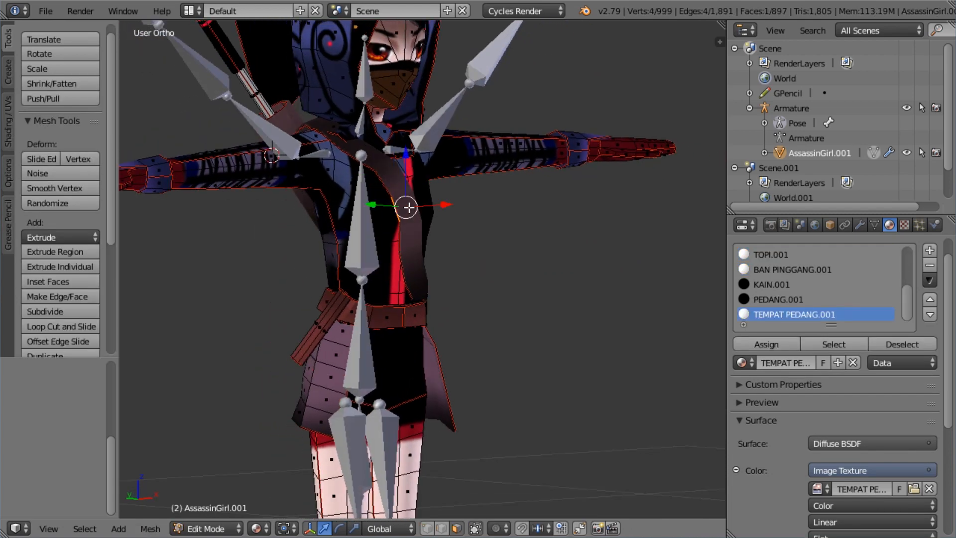
{"action": "key", "text": "ctrl+l"}
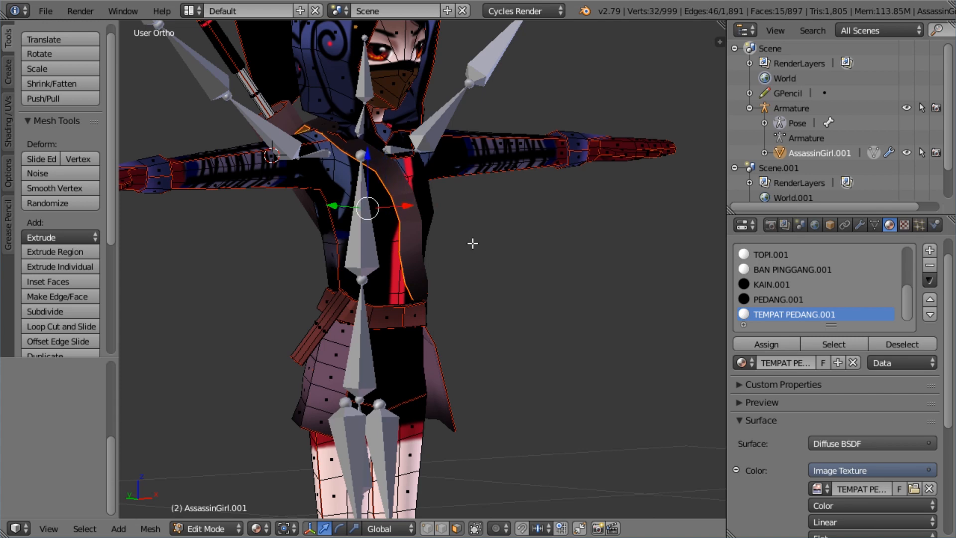
{"action": "key", "text": "x"}
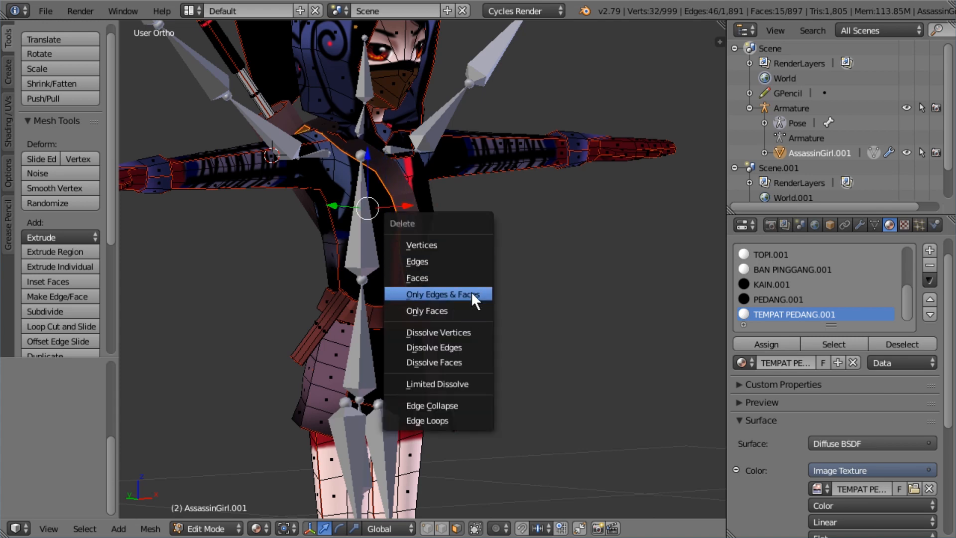
{"action": "left_click", "coordinate": [463, 244]}
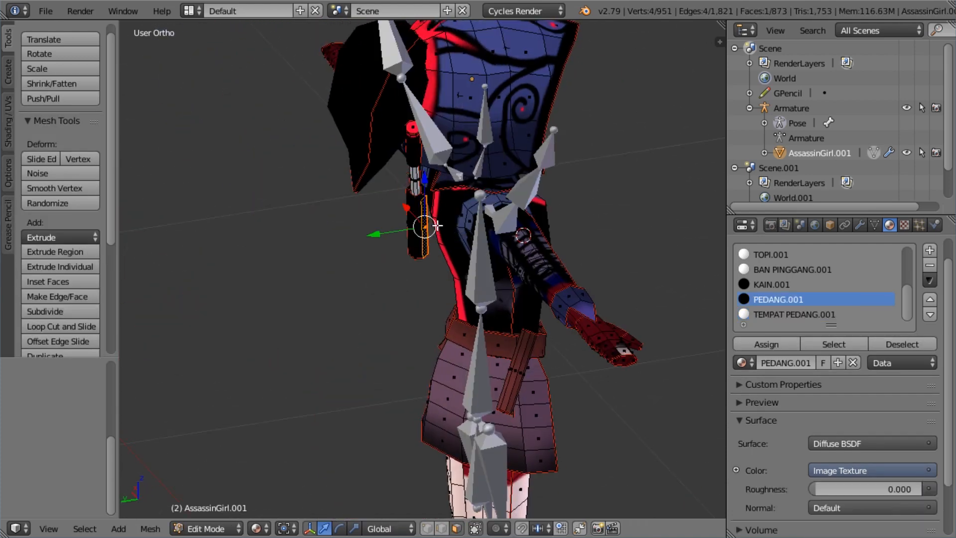
- Grow the selection over the sword and sheath on the character's back and delete their vertices
{"action": "key", "text": "ctrl+KP_Add"}
{"action": "key", "text": "ctrl+KP_Add"}
{"action": "key", "text": "ctrl+KP_Add"}
{"action": "key", "text": "ctrl+KP_Add"}
{"action": "key", "text": "ctrl+KP_Add"}
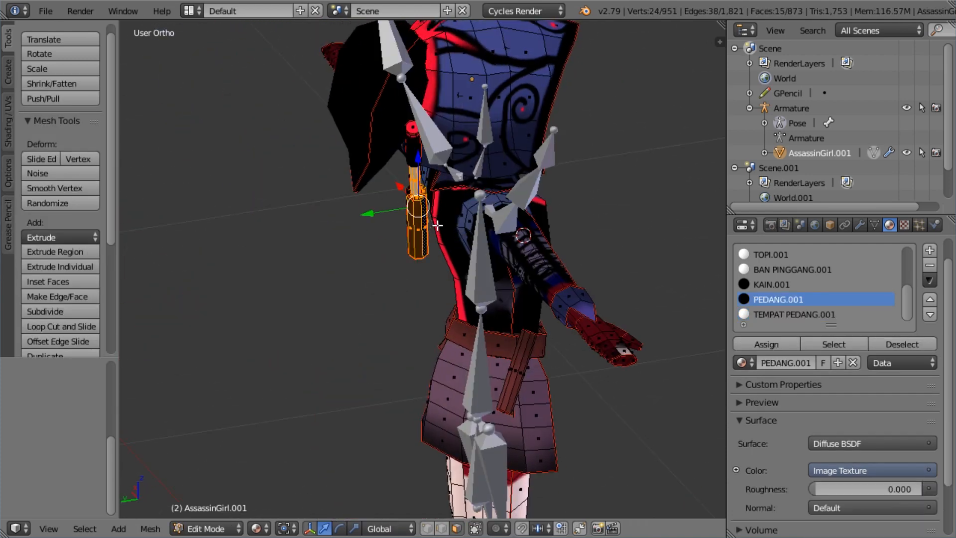
{"action": "key", "text": "x"}
{"action": "left_click", "coordinate": [437, 224]}
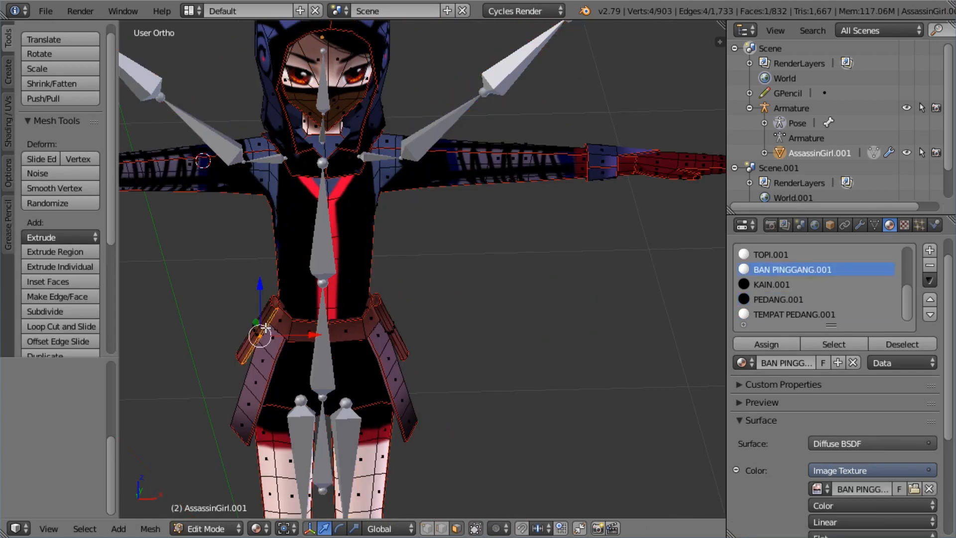
- Delete the rod-shaped accessories on both hips and the waist belt by growing face selections, and return to Object Mode
{"action": "key", "text": "ctrl+KP_Add"}
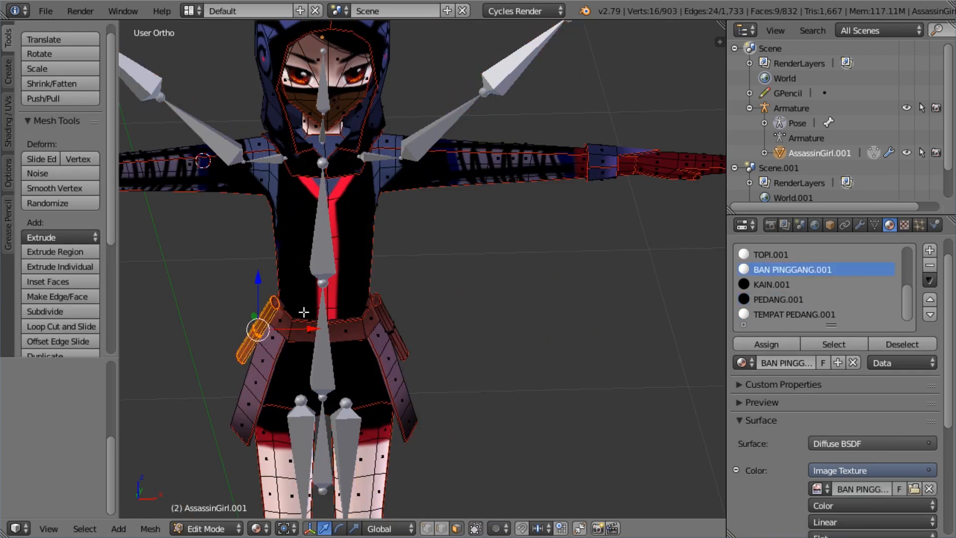
{"action": "key", "text": "x"}
{"action": "left_click", "coordinate": [303, 310]}
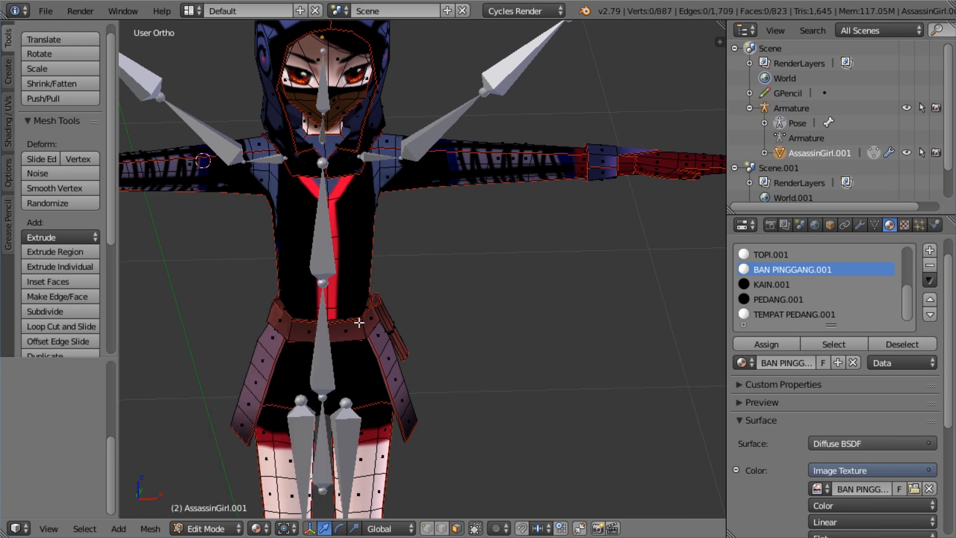
{"action": "key", "text": "ctrl+KP_Add"}
{"action": "key", "text": "ctrl+KP_Add"}
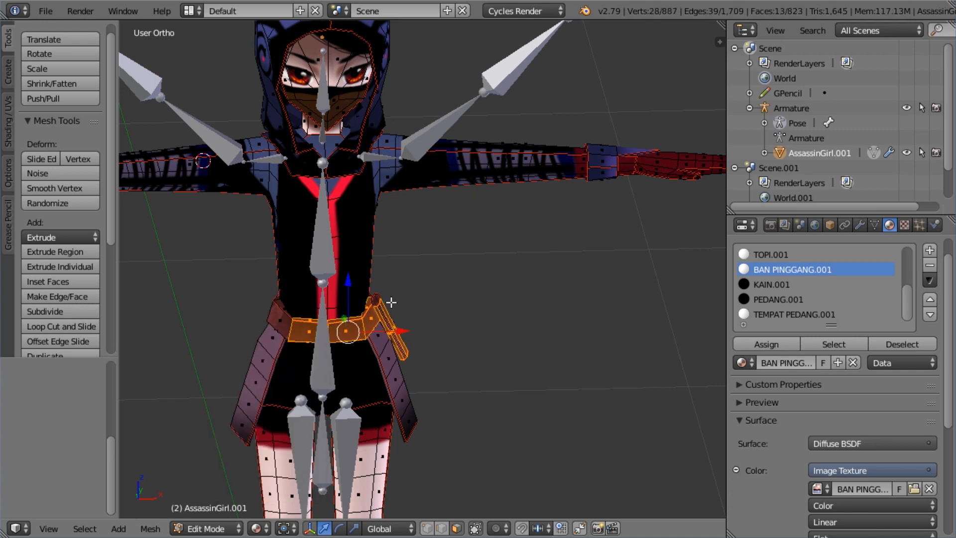
{"action": "key", "text": "x"}
{"action": "left_click", "coordinate": [390, 300]}
{"action": "key", "text": "Tab"}
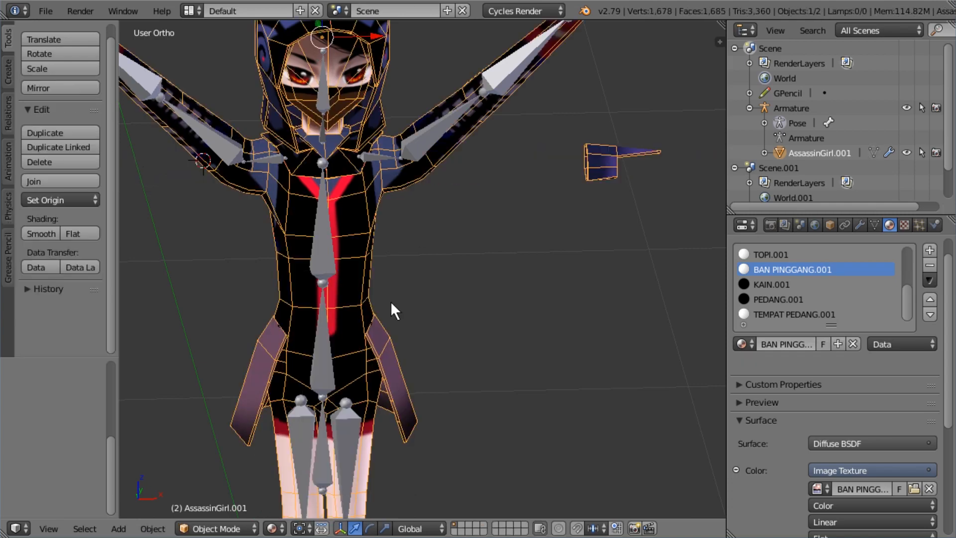
- Test the chest bone's rotation on the cleaned mesh and inspect the detached left wrist cuff in Edit Mode, cancelling each rotation
{"action": "scroll", "coordinate": [411, 216], "scroll_direction": "down", "scroll_amount": 2}
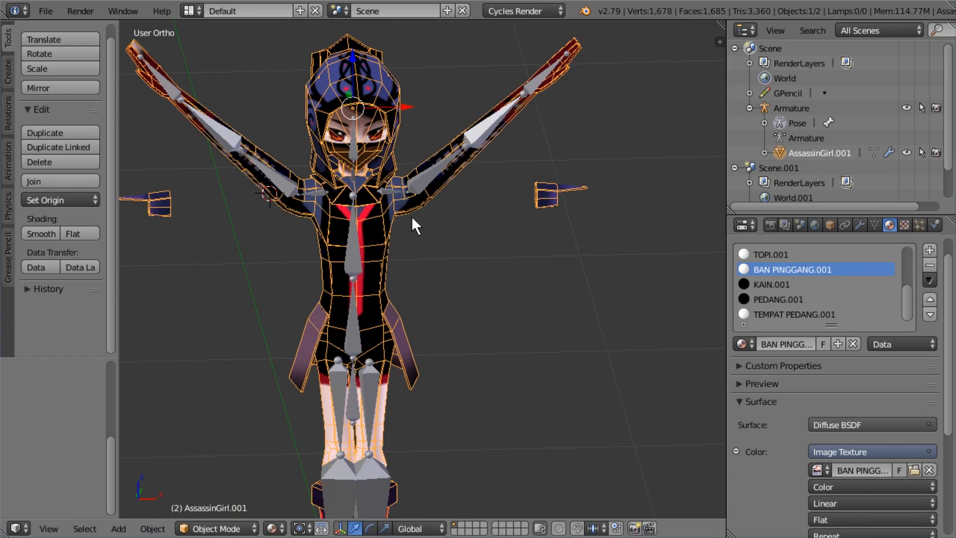
{"action": "right_click", "coordinate": [351, 238]}
{"action": "key", "text": "r"}
{"action": "right_click", "coordinate": [530, 213]}
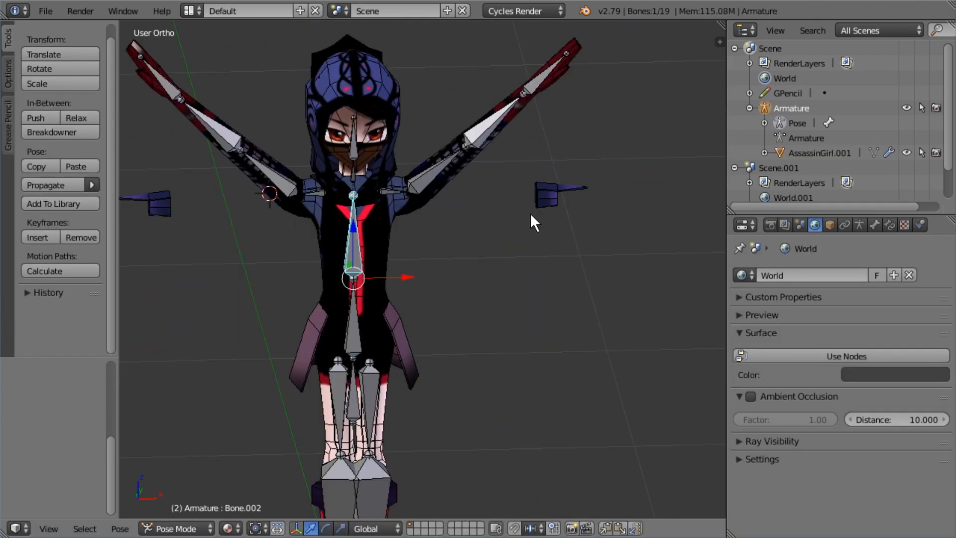
{"action": "right_click", "coordinate": [552, 199]}
{"action": "key", "text": "Tab"}
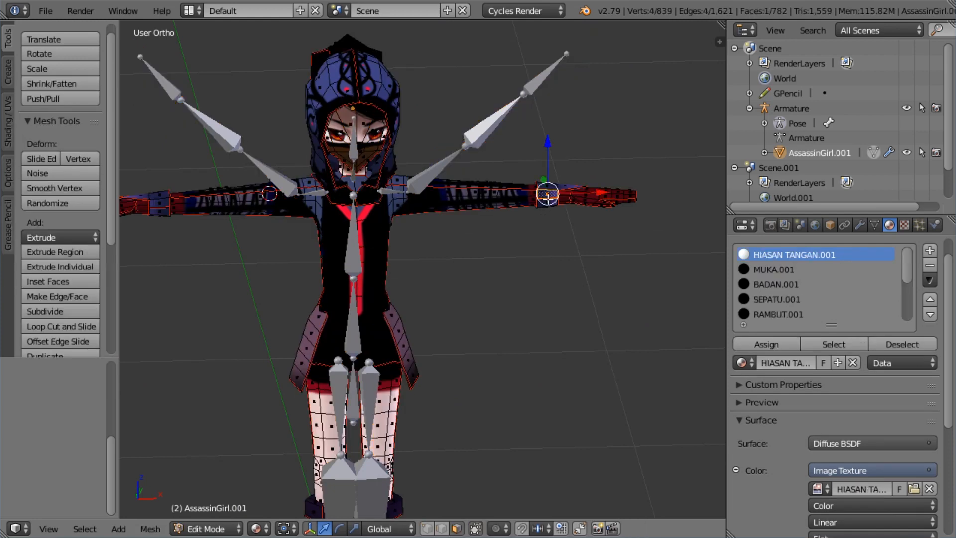
{"action": "key", "text": "Tab"}
{"action": "right_click", "coordinate": [354, 226]}
{"action": "key", "text": "r"}
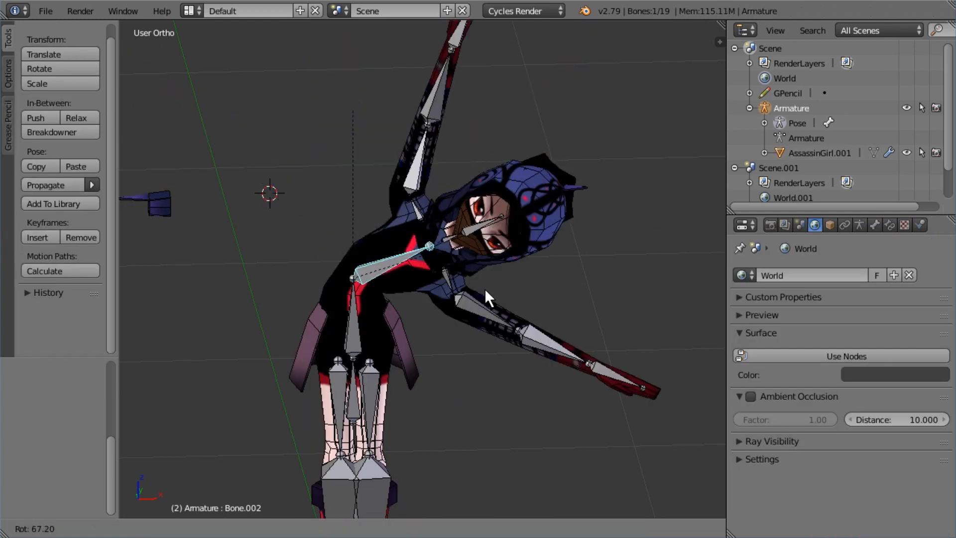
{"action": "right_click", "coordinate": [319, 225]}
- Test-rotate the Leg.R and Leg.L bones to check the leg deformation, cancelling each rotation
{"action": "middle_click_drag", "start_coordinate": [372, 225], "coordinate": [442, 261]}
{"action": "middle_click_drag", "start_coordinate": [454, 374], "coordinate": [295, 359], "text": "shift"}
{"action": "scroll", "coordinate": [294, 358], "scroll_direction": "down", "scroll_amount": 2}
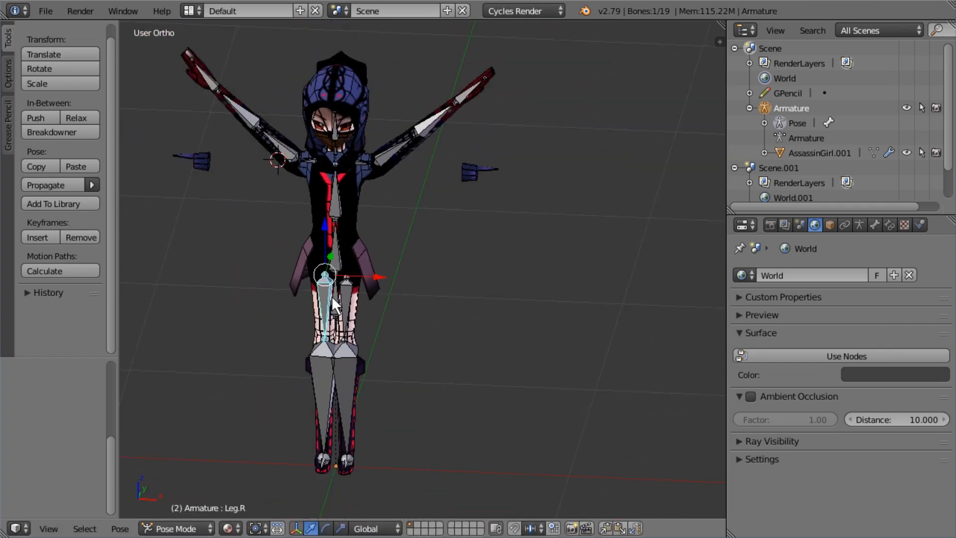
{"action": "key", "text": "r"}
{"action": "right_click", "coordinate": [339, 279]}
{"action": "right_click", "coordinate": [352, 287]}
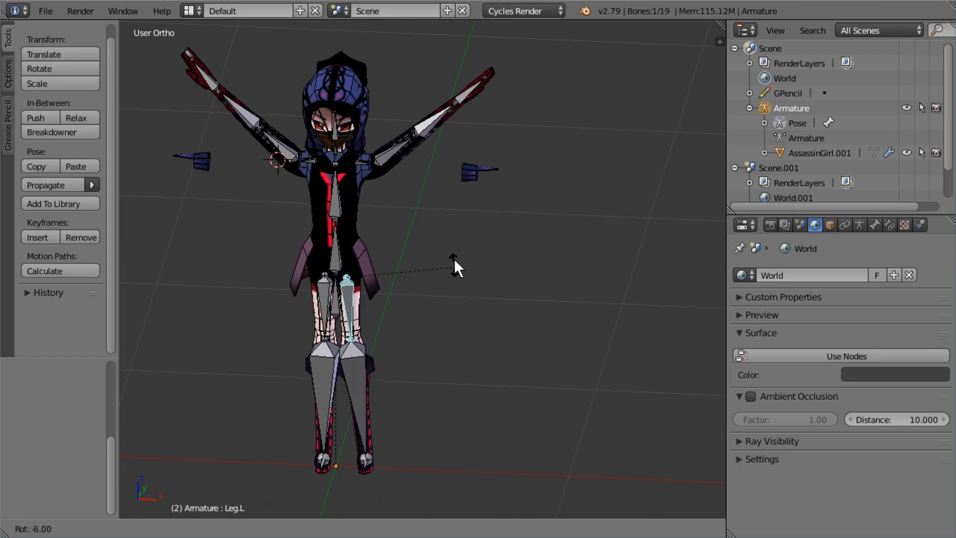
{"action": "key", "text": "r"}
{"action": "right_click", "coordinate": [371, 243]}
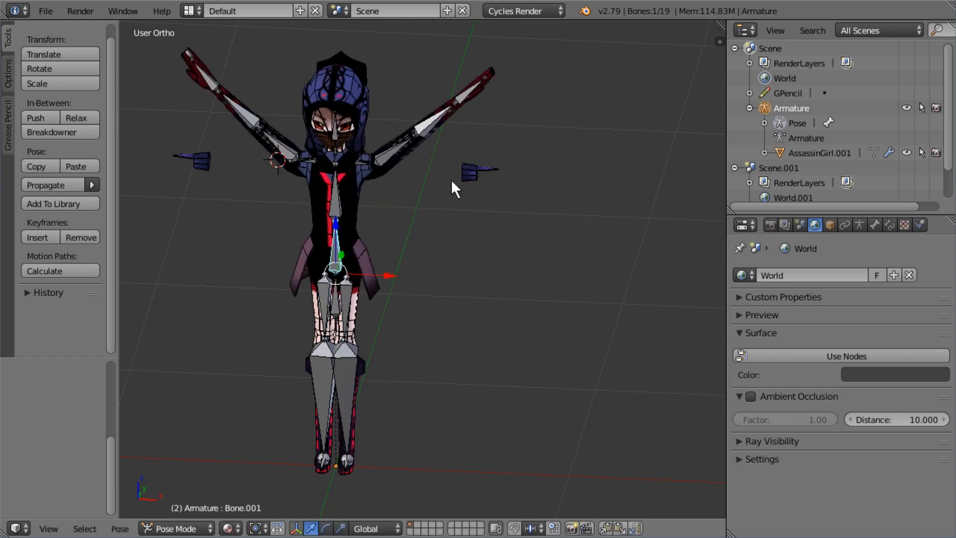
- Select the left forearm bone Arm.L.002 of the armature in Pose Mode
{"action": "right_click", "coordinate": [452, 176]}
{"action": "scroll", "coordinate": [455, 169], "scroll_direction": "up", "scroll_amount": 1}
{"action": "scroll", "coordinate": [475, 171], "scroll_direction": "up", "scroll_amount": 2}
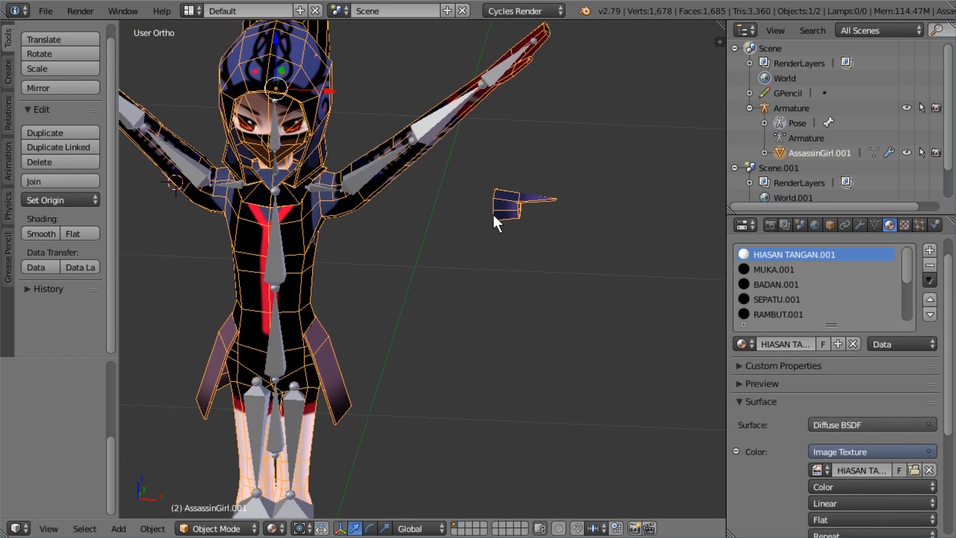
{"action": "right_click", "coordinate": [447, 113]}
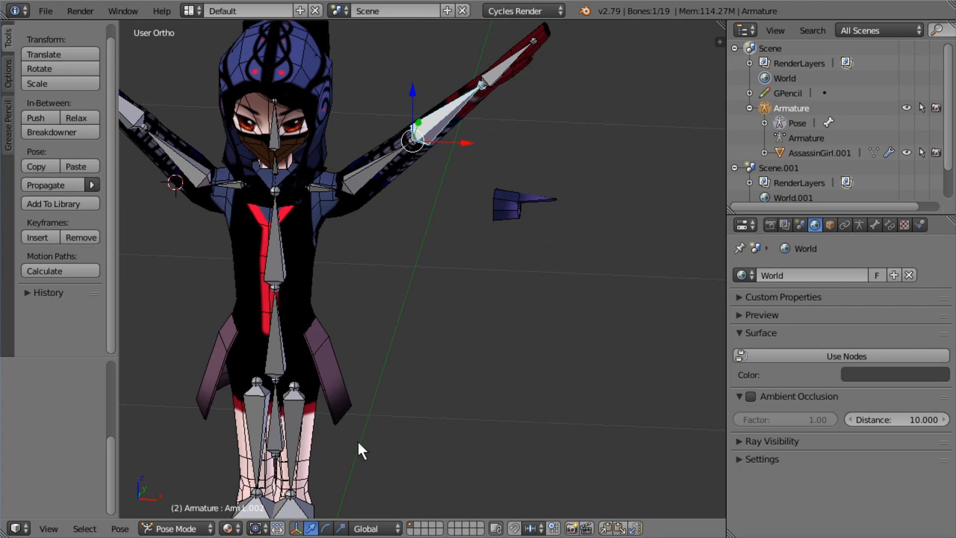
{"action": "left_click", "coordinate": [180, 529]}
{"action": "key", "text": "ctrl+Tab"}
{"action": "left_click", "coordinate": [211, 529]}
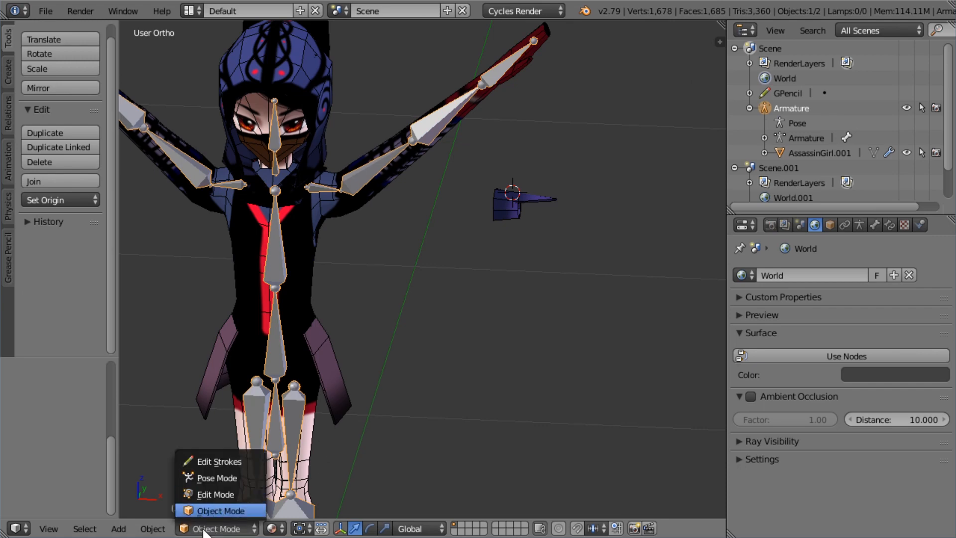
{"action": "key", "text": "ctrl+Tab"}
{"action": "key", "text": "Tab"}
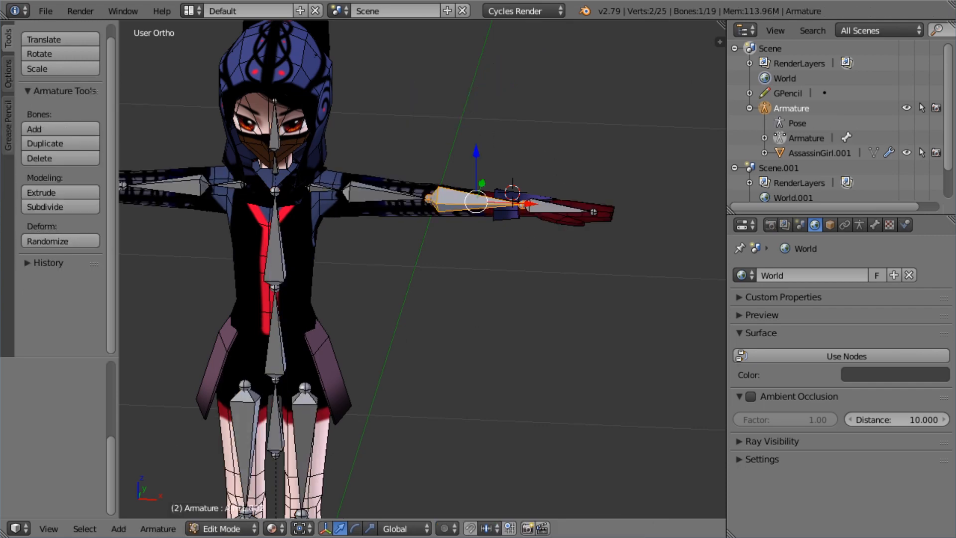
{"action": "left_click", "coordinate": [222, 528]}
{"action": "key", "text": "ctrl+Tab"}
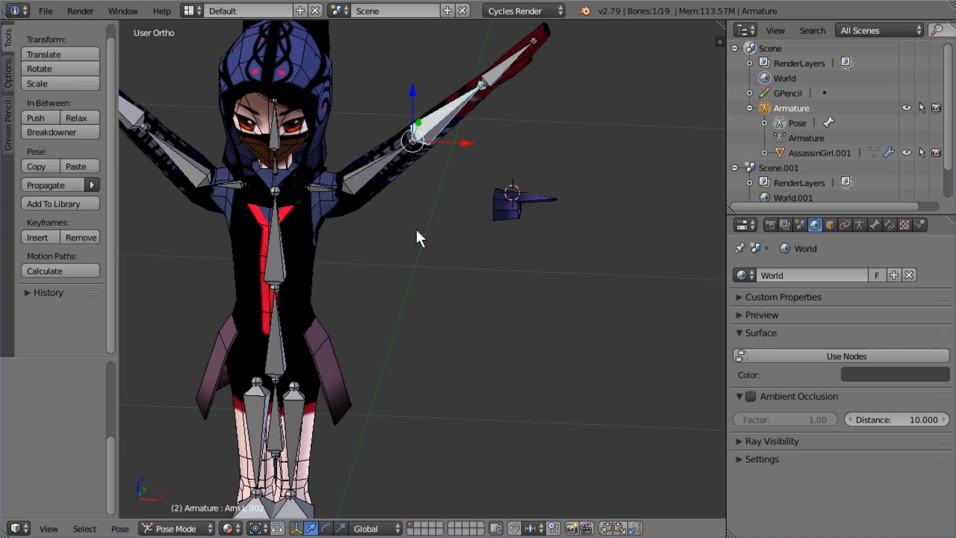
{"action": "left_click", "coordinate": [175, 528]}
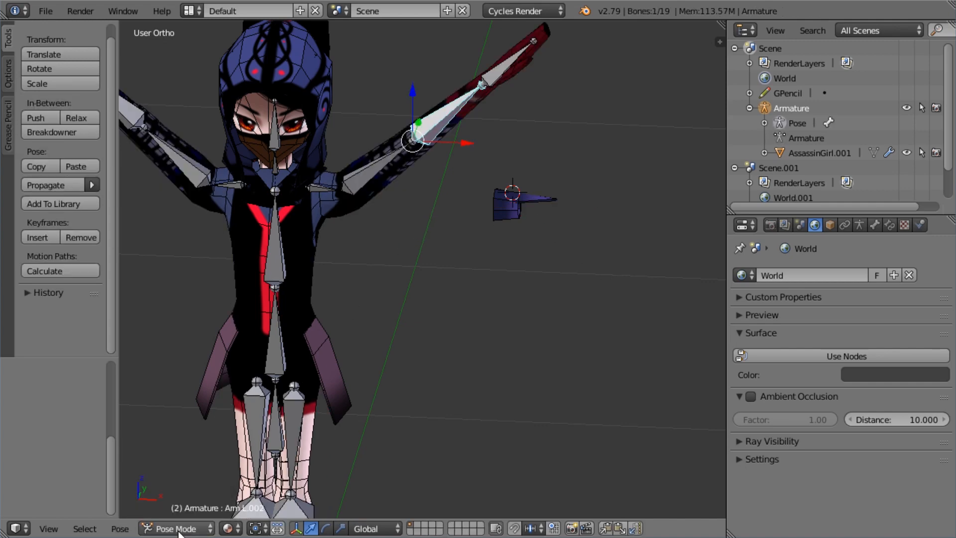
- Switch the AssassinGirl mesh to Weight Paint mode, and try a brush stroke over the detached left wrist cuff before undoing it
{"action": "right_click", "coordinate": [560, 201]}
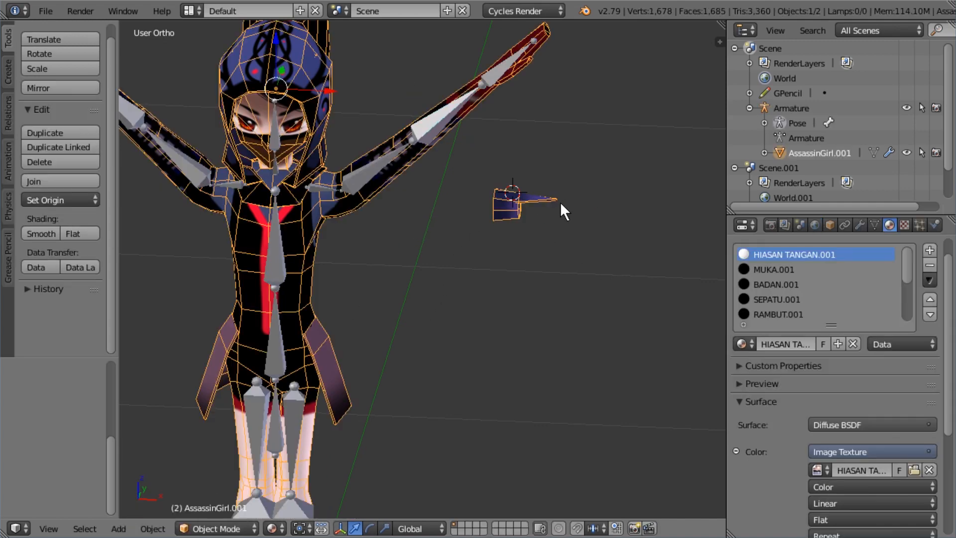
{"action": "left_click", "coordinate": [204, 525]}
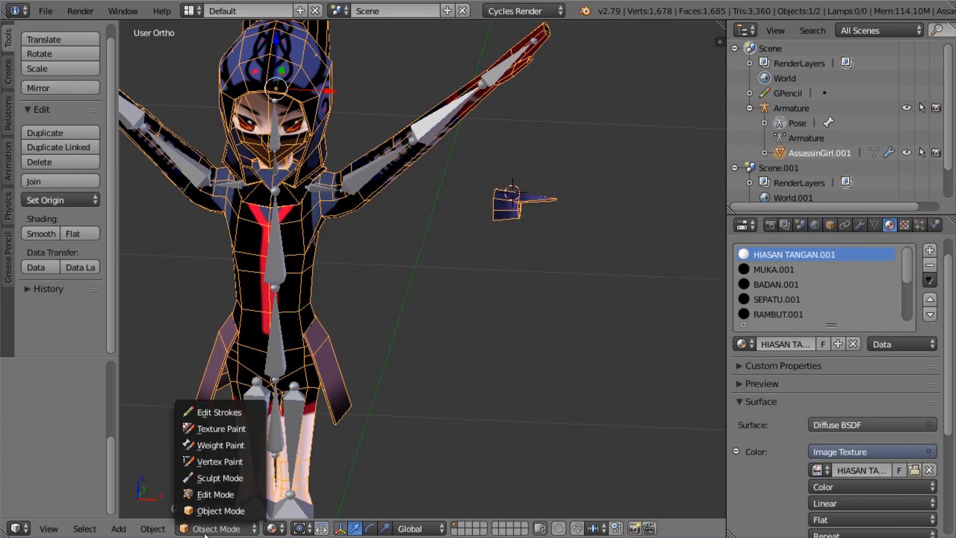
{"action": "left_click", "coordinate": [242, 445]}
{"action": "left_click_drag", "start_coordinate": [507, 189], "coordinate": [532, 208]}
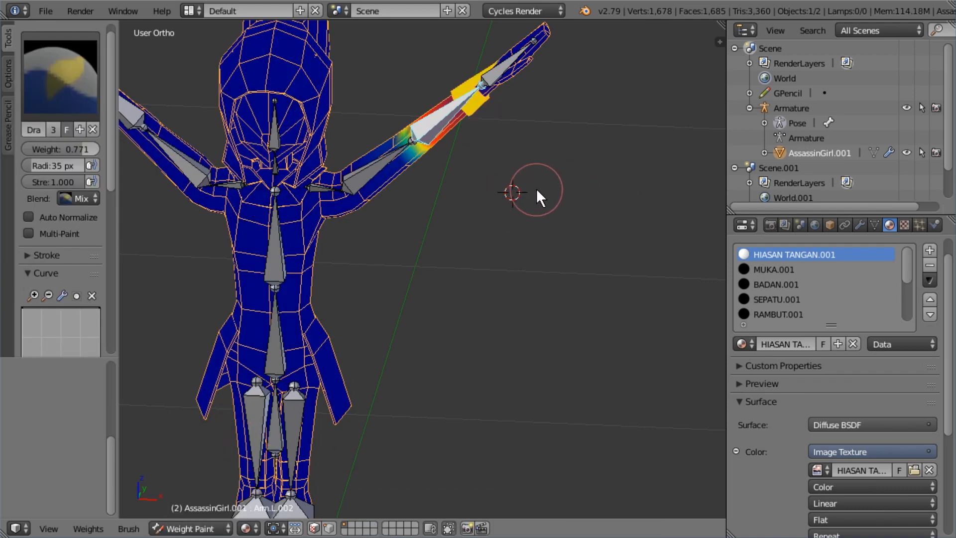
{"action": "key", "text": "ctrl+z"}
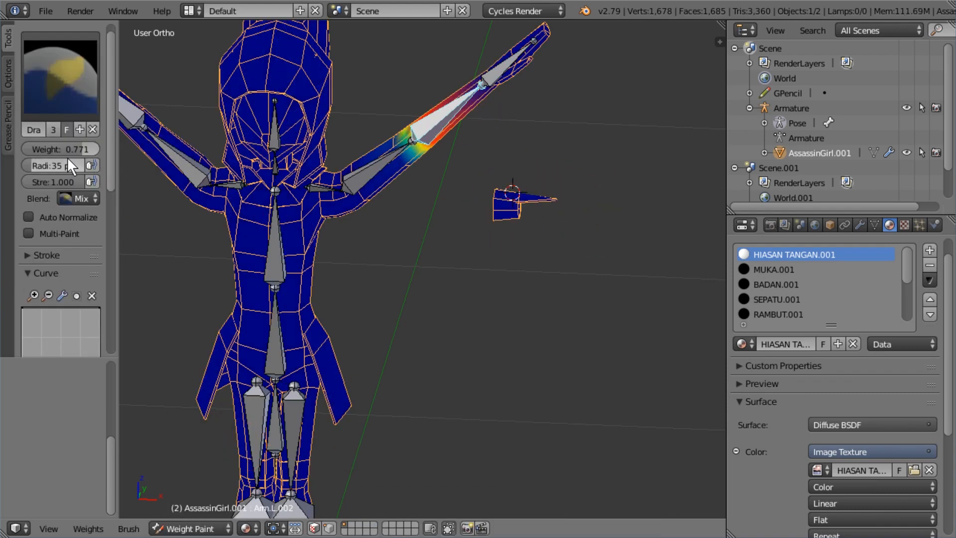
- Set the brush weight to 1.000 and paint the detached left wrist cuff for the bone Arm.L.002
{"action": "left_click_drag", "start_coordinate": [70, 143], "coordinate": [102, 149]}
{"action": "left_click", "coordinate": [513, 181]}
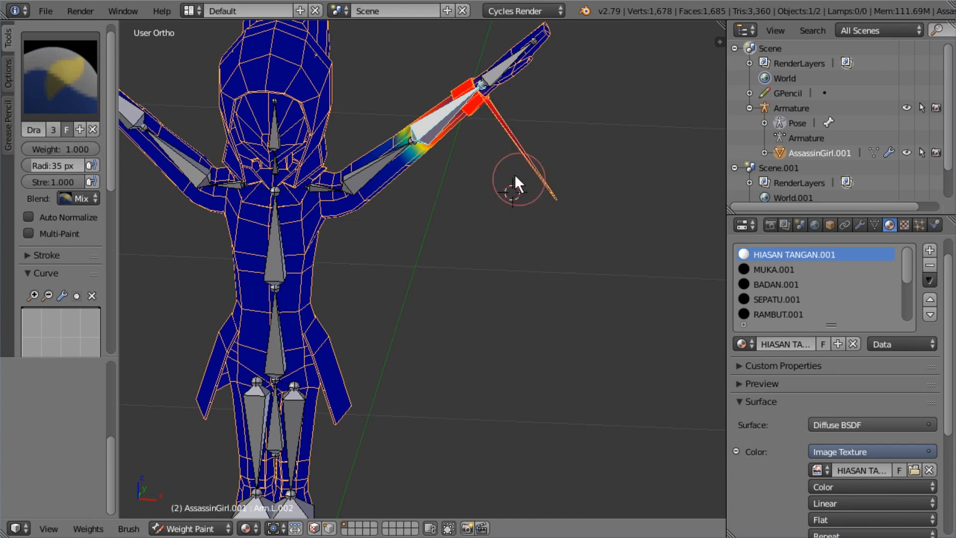
- Return to the armature in Pose Mode and select the right forearm bone Arm.R.002
{"action": "middle_click_drag", "start_coordinate": [384, 208], "coordinate": [501, 221], "text": "shift"}
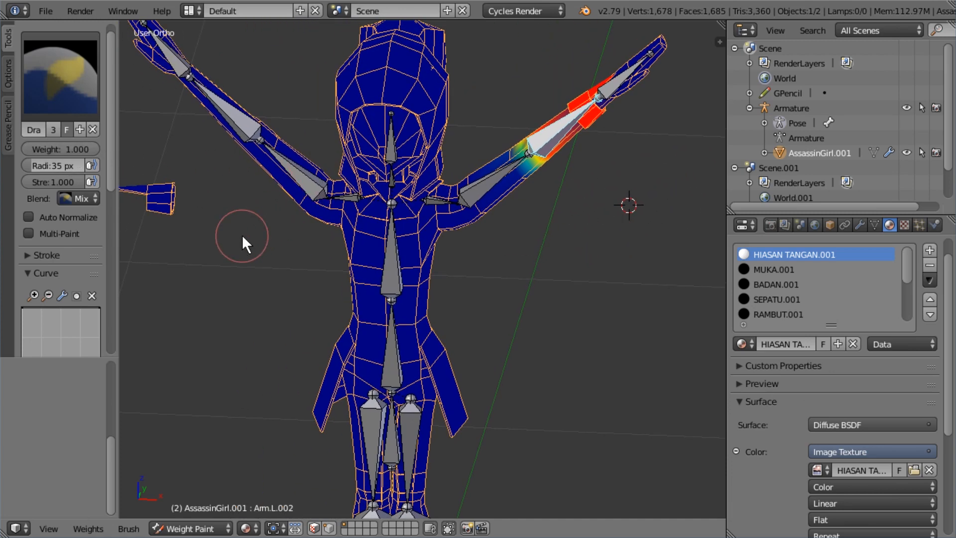
{"action": "key", "text": "Tab"}
{"action": "key", "text": "Tab"}
{"action": "key", "text": "ctrl+Tab"}
{"action": "right_click", "coordinate": [242, 124]}
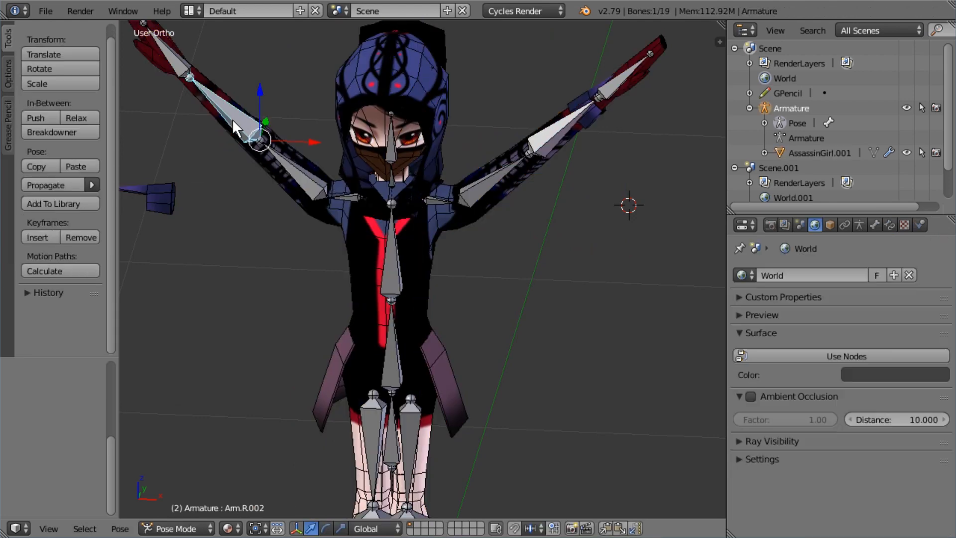
- Switch the AssassinGirl mesh back to Weight Paint mode and paint the detached right wrist cuff with weight 1.000
{"action": "right_click", "coordinate": [162, 195], "text": "shift"}
{"action": "key", "text": "Tab"}
{"action": "key", "text": "Tab"}
{"action": "key", "text": "ctrl+Tab"}
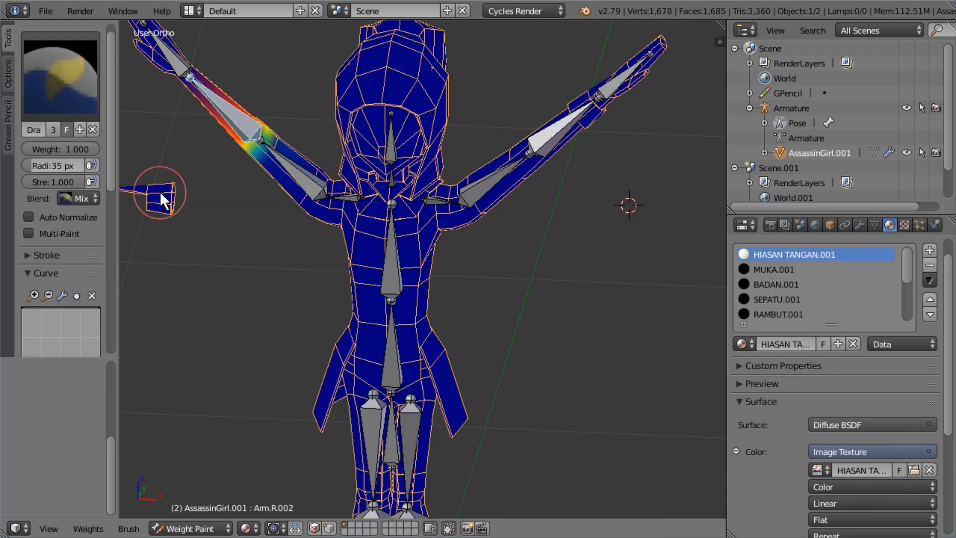
{"action": "middle_click_drag", "start_coordinate": [187, 191], "coordinate": [256, 190], "text": "shift"}
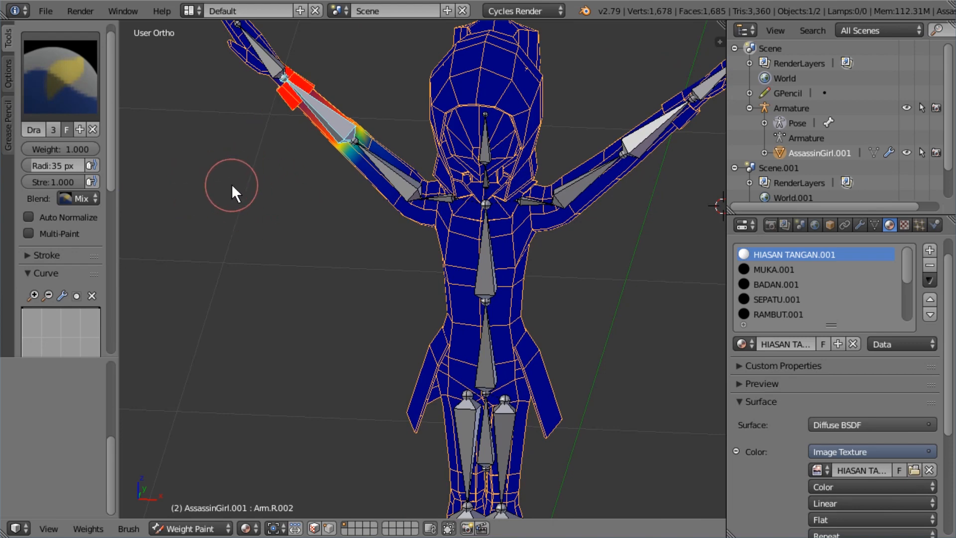
- Put the AssassinGirl mesh back into Edit Mode and save the Blender file over the existing one
{"action": "key", "text": "Tab"}
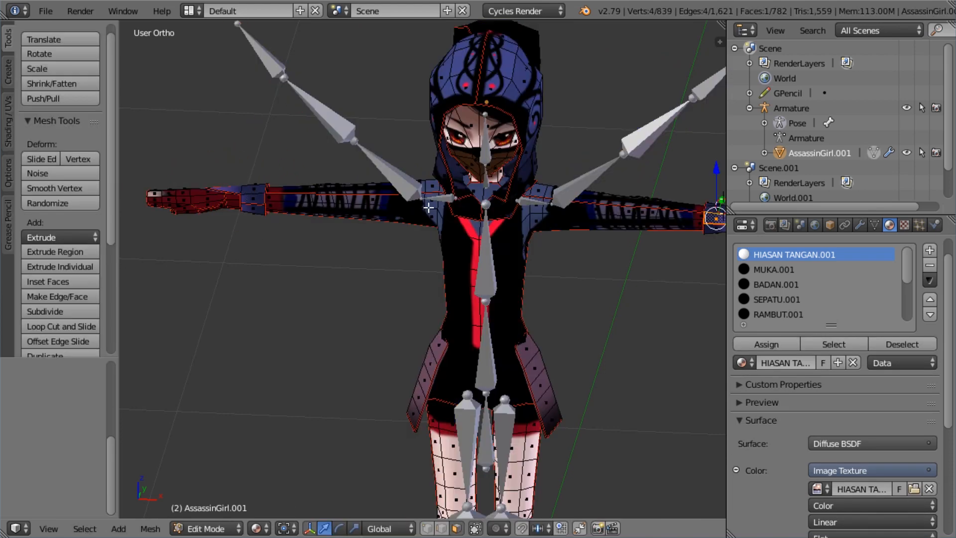
{"action": "key", "text": "ctrl+Tab"}
{"action": "scroll", "coordinate": [345, 205], "scroll_direction": "down", "scroll_amount": 3}
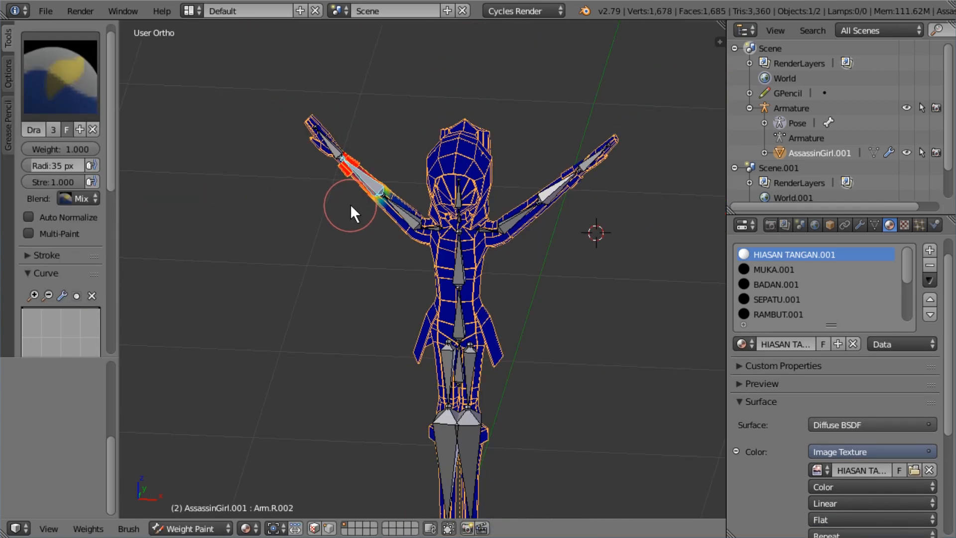
{"action": "key", "text": "Tab"}
{"action": "key", "text": "ctrl+Tab"}
{"action": "key", "text": "Tab"}
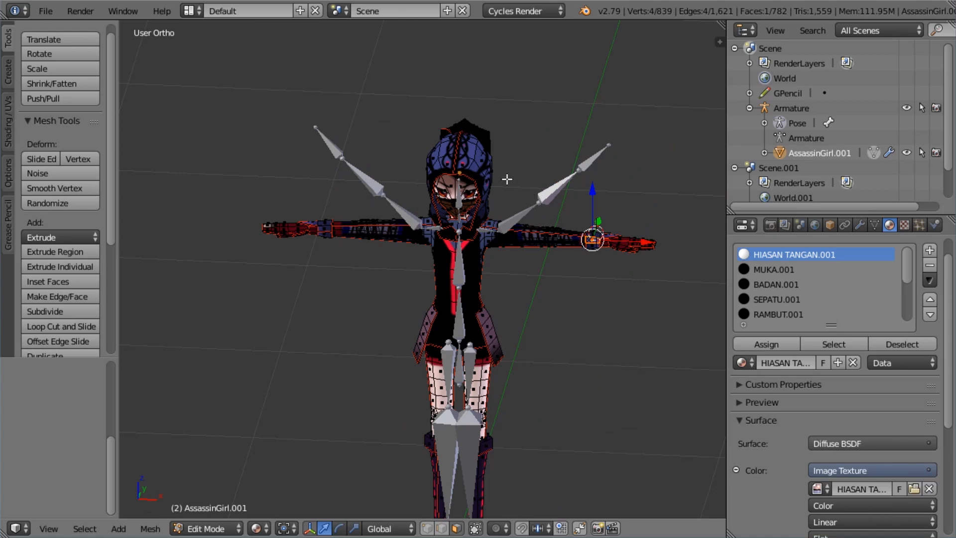
{"action": "key", "text": "ctrl+s"}
{"action": "left_click", "coordinate": [487, 157]}
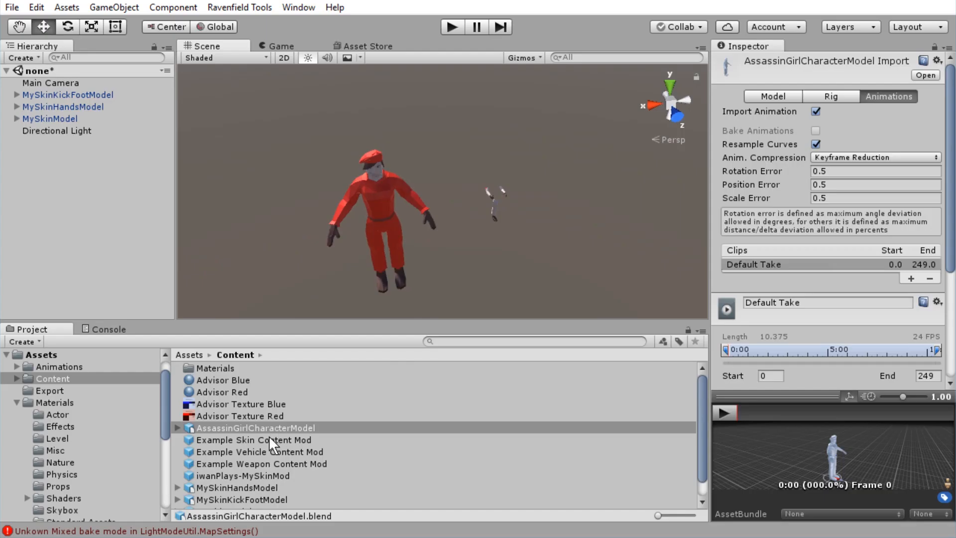
- In Unity, place AssassinGirlCharacterModel from the Content folder in the scene and refresh the assets to load the saved weights
{"action": "left_click_drag", "start_coordinate": [250, 431], "coordinate": [438, 267]}
{"action": "right_click", "coordinate": [234, 429]}
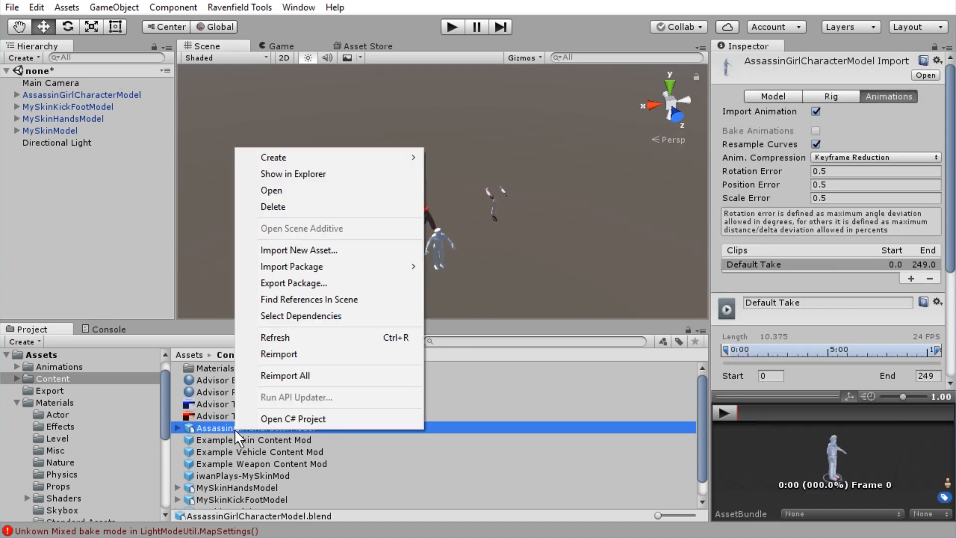
{"action": "left_click", "coordinate": [327, 341]}
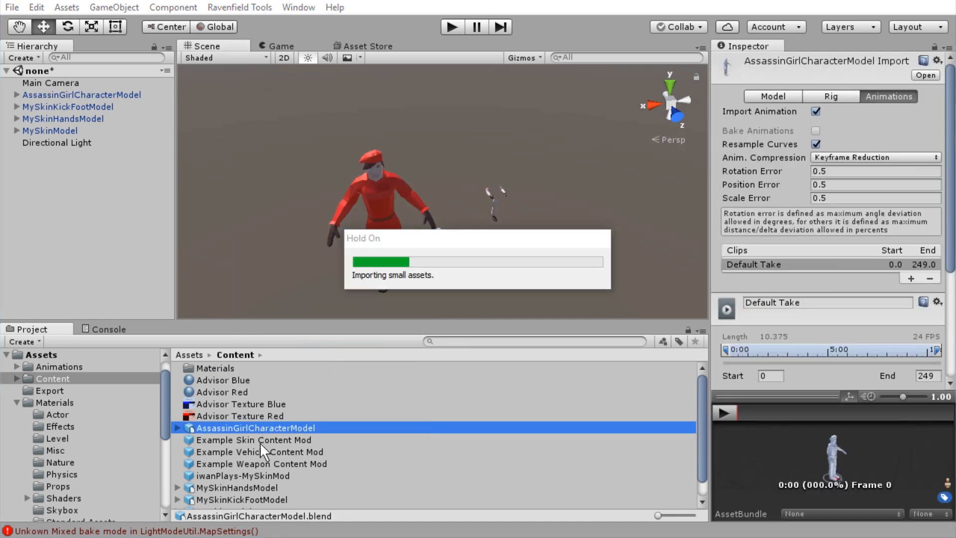
{"action": "right_click_drag", "start_coordinate": [446, 232], "coordinate": [407, 90]}
{"action": "key", "text": "w"}
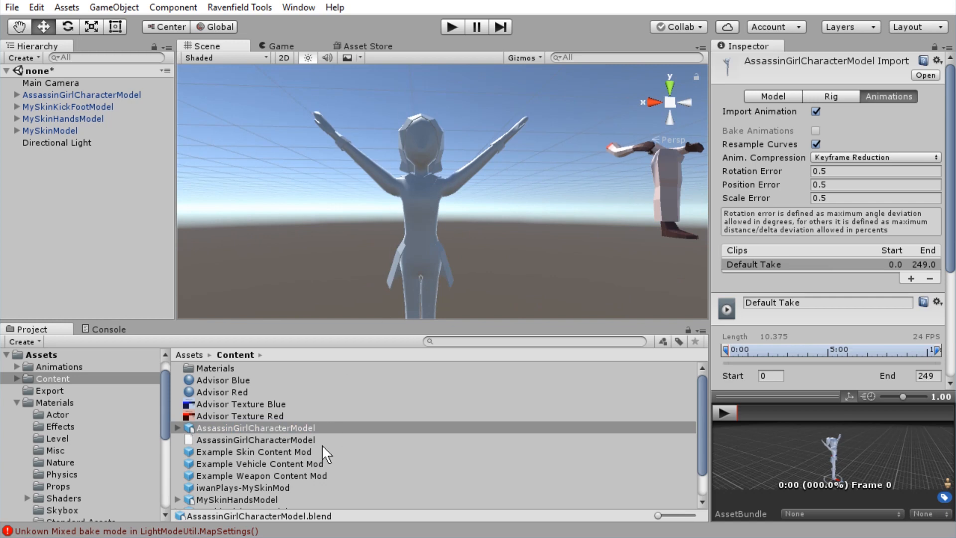
- Open the Materials folder inside Content and examine the character's BADAN_001 and HIASAN_TANGAN_001 materials
{"action": "left_click", "coordinate": [230, 368]}
{"action": "double_click", "coordinate": [230, 368]}
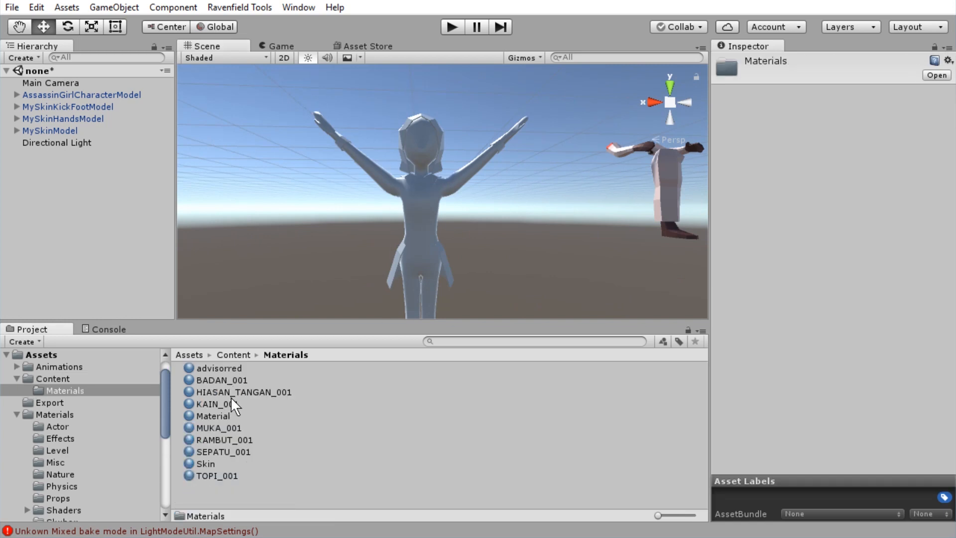
{"action": "left_click", "coordinate": [433, 197]}
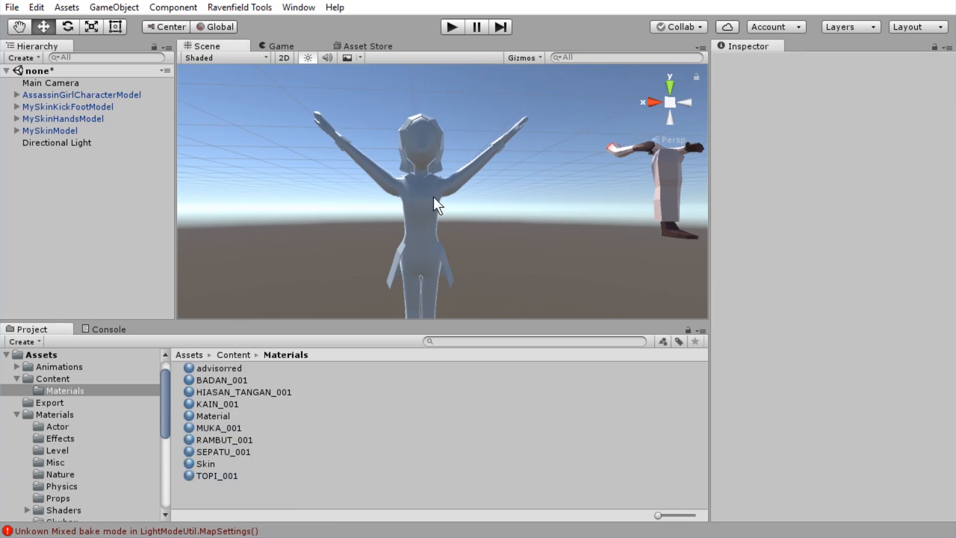
{"action": "left_click_drag", "start_coordinate": [211, 381], "coordinate": [788, 322]}
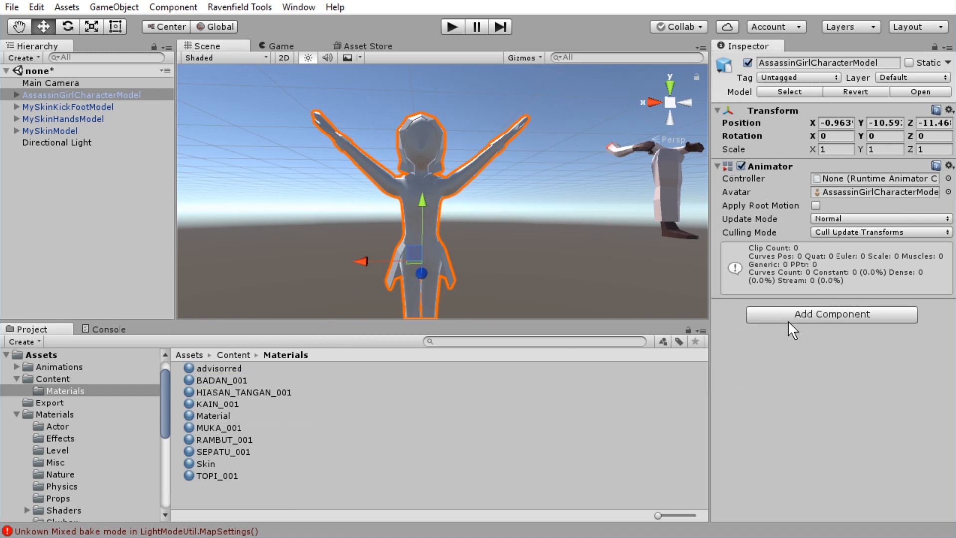
{"action": "left_click", "coordinate": [246, 381]}
{"action": "left_click", "coordinate": [307, 392]}
{"action": "key", "text": "alt"}
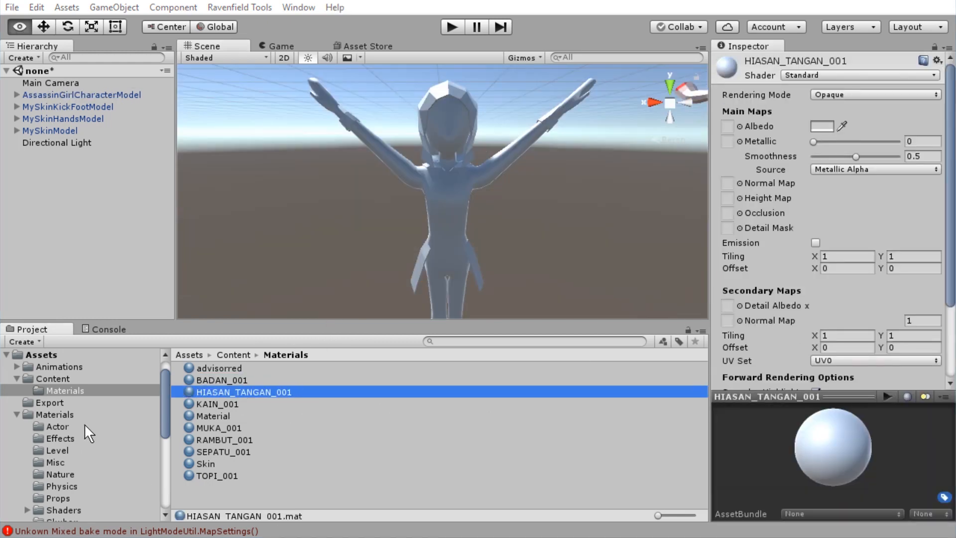
- Import all ten PNG images from the assassin-girl textures folder into Unity's Content Materials folder
{"action": "key", "text": "alt+Tab"}
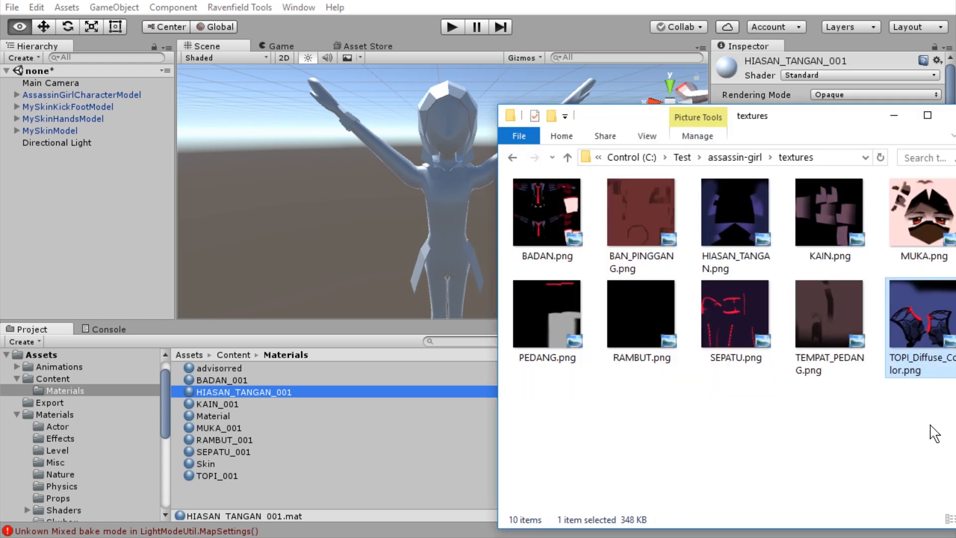
{"action": "left_click_drag", "start_coordinate": [934, 433], "coordinate": [549, 225]}
{"action": "left_click_drag", "start_coordinate": [548, 225], "coordinate": [393, 489]}
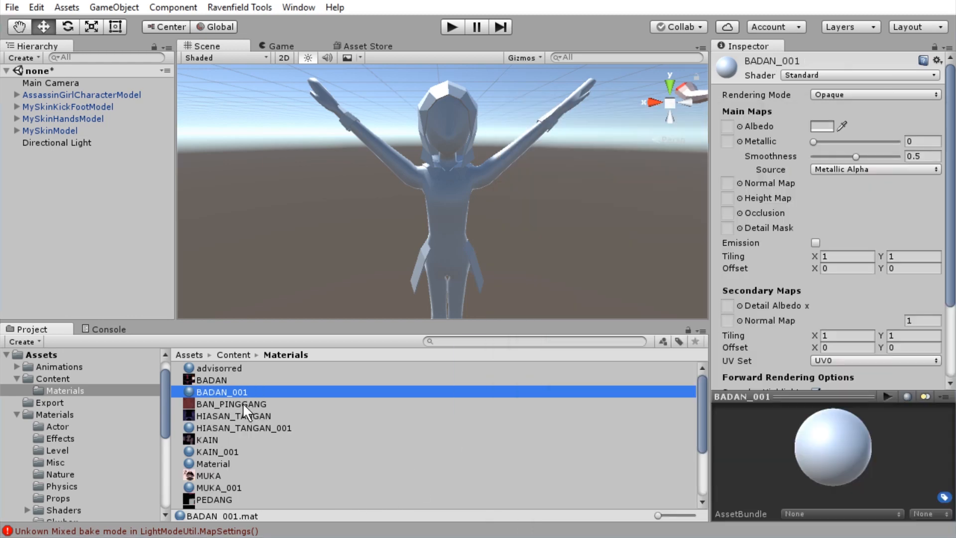
- Assign the BAN_PINGGANG texture as the Albedo map of the BADAN_001 material and check it on the model
{"action": "left_click_drag", "start_coordinate": [240, 404], "coordinate": [729, 129]}
{"action": "left_click", "coordinate": [439, 177]}
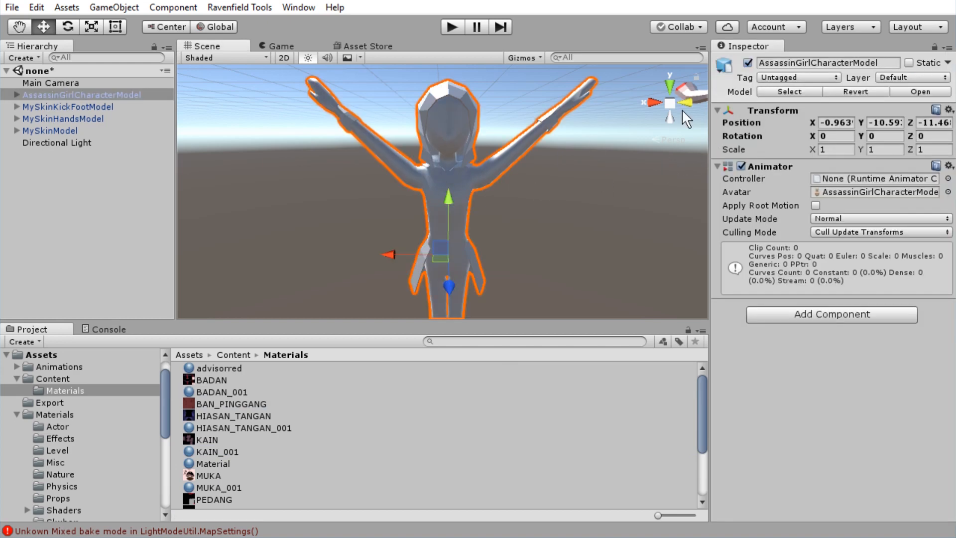
{"action": "left_click", "coordinate": [221, 391]}
{"action": "left_click_drag", "start_coordinate": [219, 391], "coordinate": [501, 138]}
{"action": "right_click_drag", "start_coordinate": [501, 138], "coordinate": [294, 175]}
{"action": "key", "text": "w"}
{"action": "key", "text": "s"}
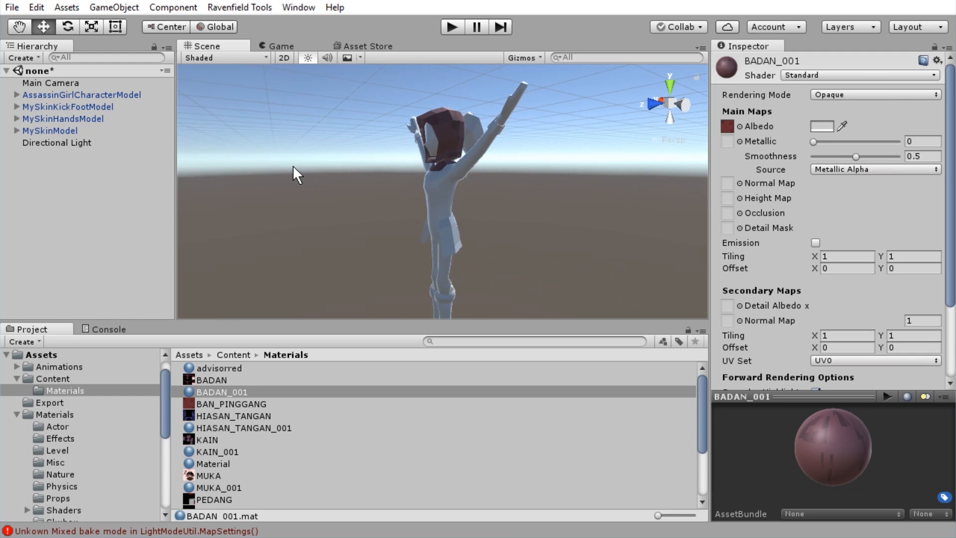
- Check the materials used by the AssassinGirl_001 mesh and assign the HIASAN_TANGAN texture as the Albedo map of HIASAN_TANGAN_001
{"action": "left_click", "coordinate": [455, 200]}
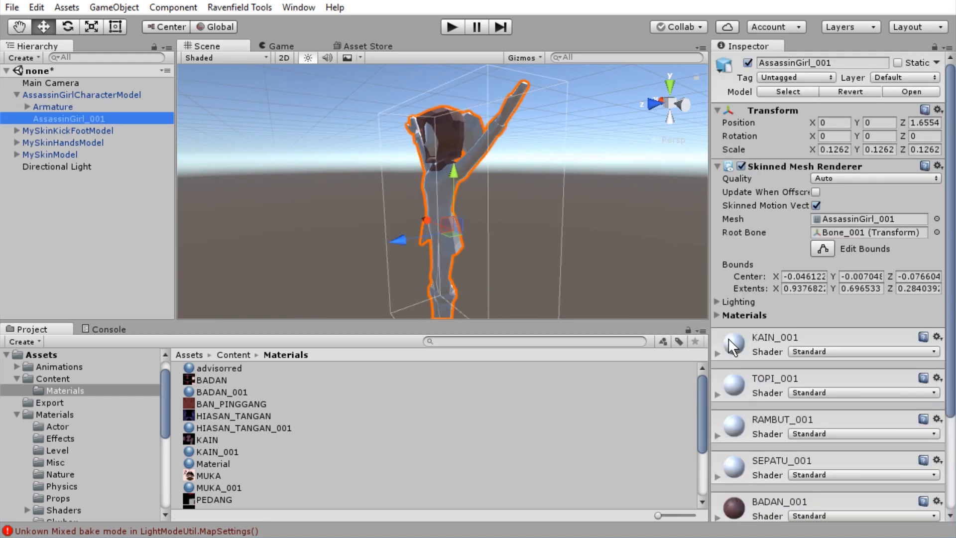
{"action": "scroll", "coordinate": [814, 341], "scroll_direction": "down", "scroll_amount": 5}
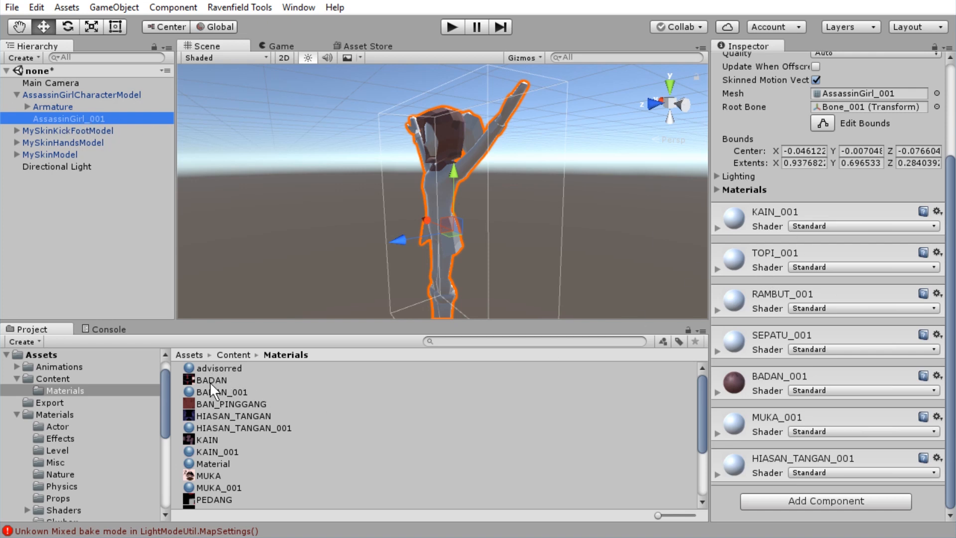
{"action": "left_click", "coordinate": [229, 428]}
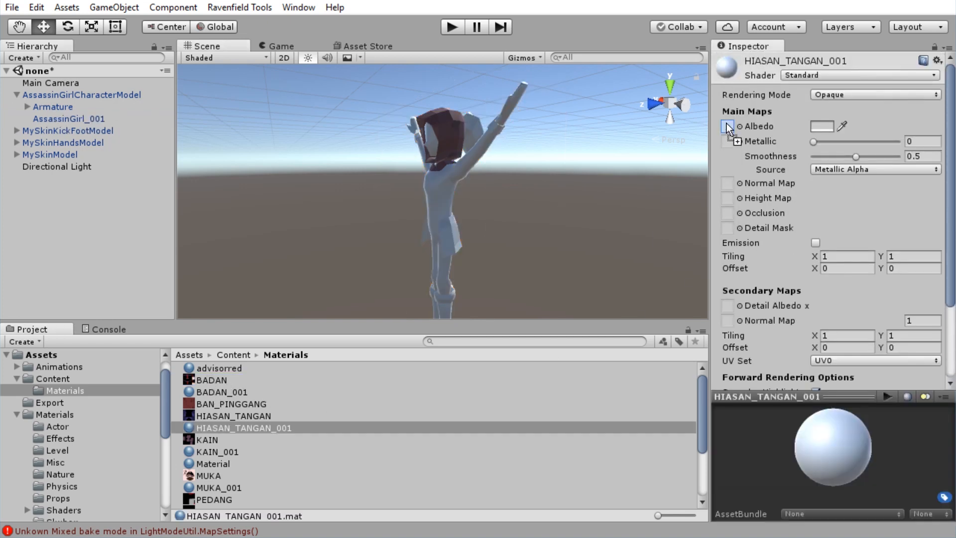
- Assign the MUKA texture as the Albedo map of the MUKA_001 material and check the character's face
{"action": "left_click", "coordinate": [213, 468]}
{"action": "left_click", "coordinate": [216, 488]}
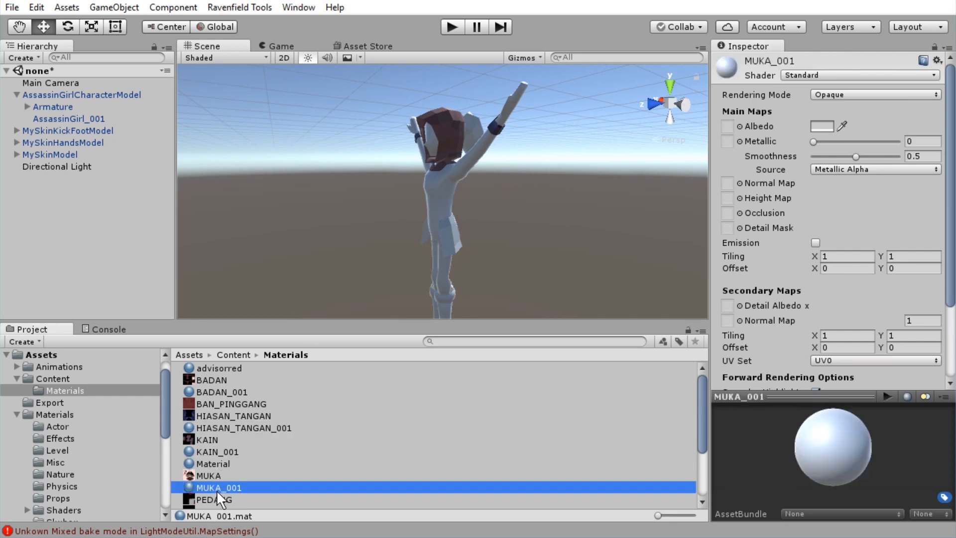
{"action": "left_click_drag", "start_coordinate": [212, 476], "coordinate": [728, 127]}
{"action": "left_click_drag", "start_coordinate": [448, 142], "coordinate": [704, 59], "text": "alt"}
{"action": "key", "text": "w"}
{"action": "right_click_drag", "start_coordinate": [704, 59], "coordinate": [697, 160]}
{"action": "key", "text": "s"}
- Assign the SEPATU texture as the Albedo map of the SEPATU_001 material and view the whole character
{"action": "scroll", "coordinate": [229, 454], "scroll_direction": "down", "scroll_amount": 4}
{"action": "left_click", "coordinate": [226, 455]}
{"action": "left_click_drag", "start_coordinate": [222, 444], "coordinate": [730, 128]}
{"action": "right_click_drag", "start_coordinate": [429, 180], "coordinate": [371, 329]}
{"action": "key", "text": "s"}
{"action": "key", "text": "w"}
{"action": "key", "text": "s"}
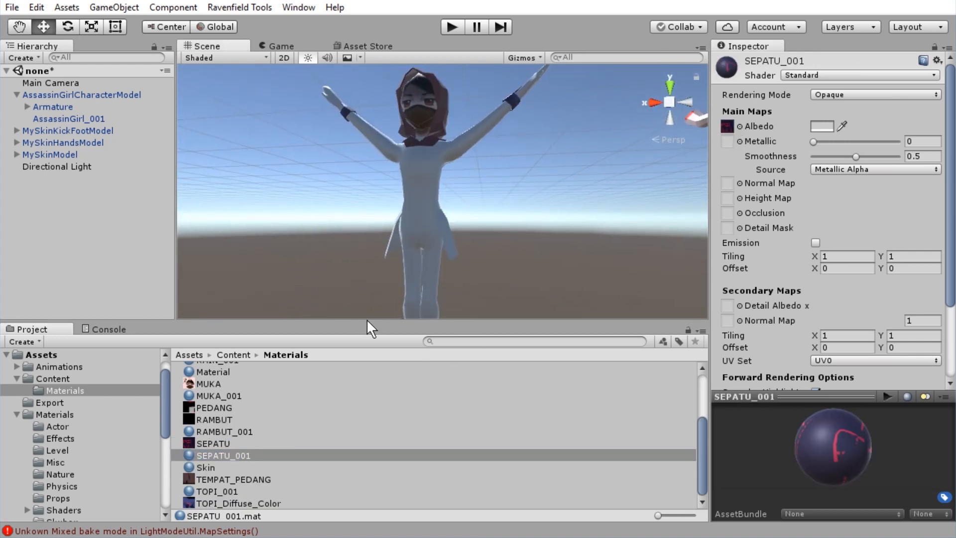
- Assign TOPI_Diffuse_Color as the Albedo map of TOPI_001 and compare the textured character with the original in Blender
{"action": "left_click", "coordinate": [221, 491]}
{"action": "left_click_drag", "start_coordinate": [219, 503], "coordinate": [731, 131]}
{"action": "right_click_drag", "start_coordinate": [500, 176], "coordinate": [0, 279]}
{"action": "key", "text": "w"}
{"action": "key", "text": "w"}
{"action": "key", "text": "s"}
{"action": "key", "text": "w"}
{"action": "key", "text": "s"}
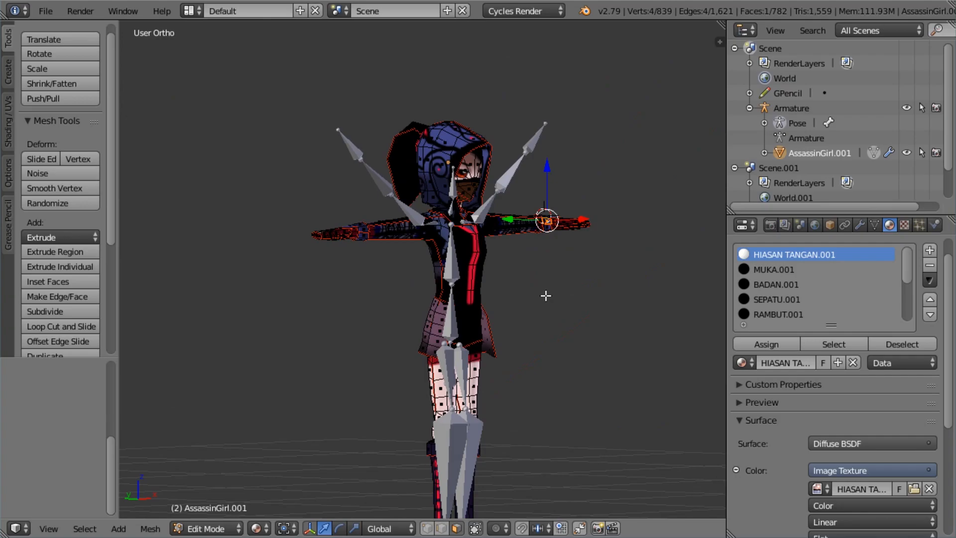
{"action": "middle_click_drag", "start_coordinate": [546, 294], "coordinate": [631, 320]}
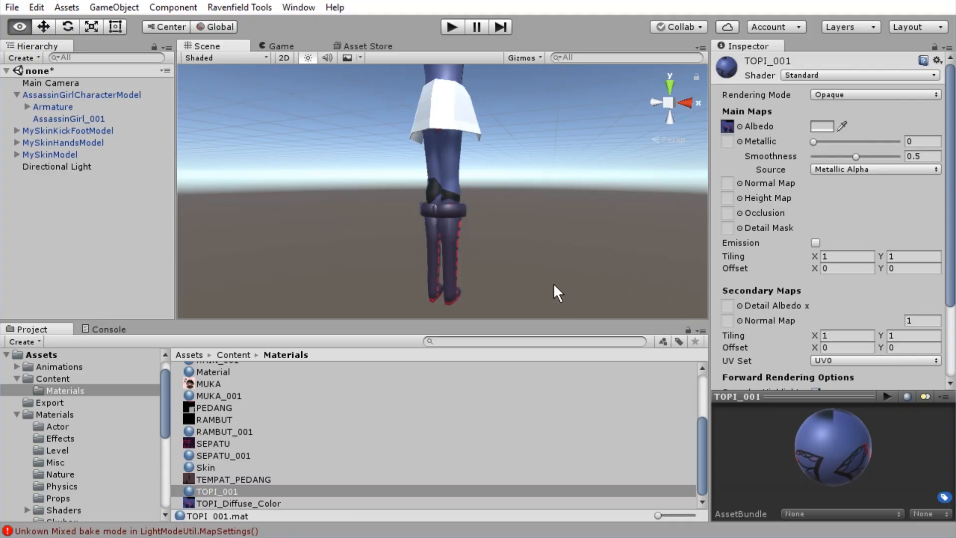
{"action": "right_click_drag", "start_coordinate": [554, 286], "coordinate": [401, 250]}
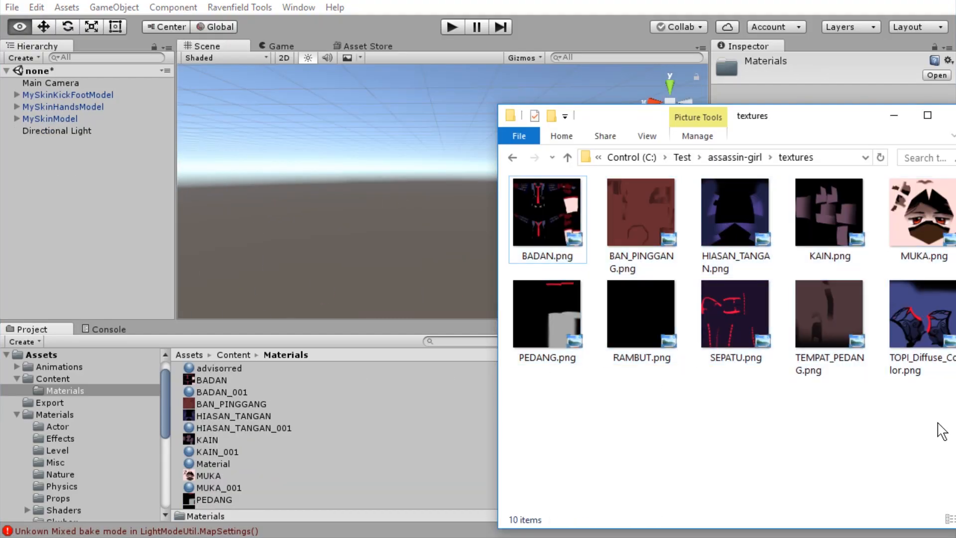
- Select all ten texture images in the assassin-girl textures folder again, and return to the Materials folder in Unity
{"action": "left_click_drag", "start_coordinate": [533, 215], "coordinate": [289, 399]}
{"action": "left_click_drag", "start_coordinate": [318, 428], "coordinate": [593, 451]}
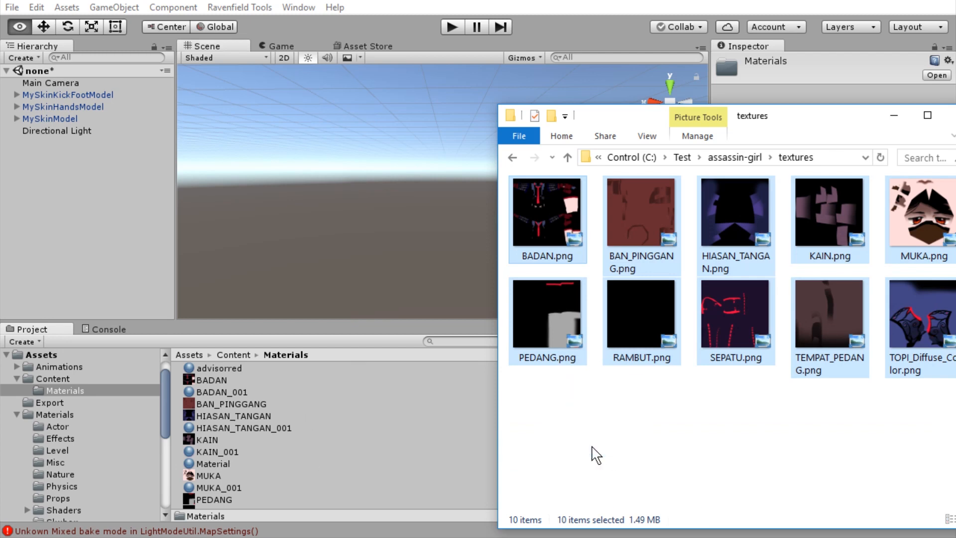
{"action": "left_click", "coordinate": [338, 427]}
- Open the Content folder and place AssassinGirlCharacterModel in the scene, framed up close
{"action": "left_click", "coordinate": [226, 356]}
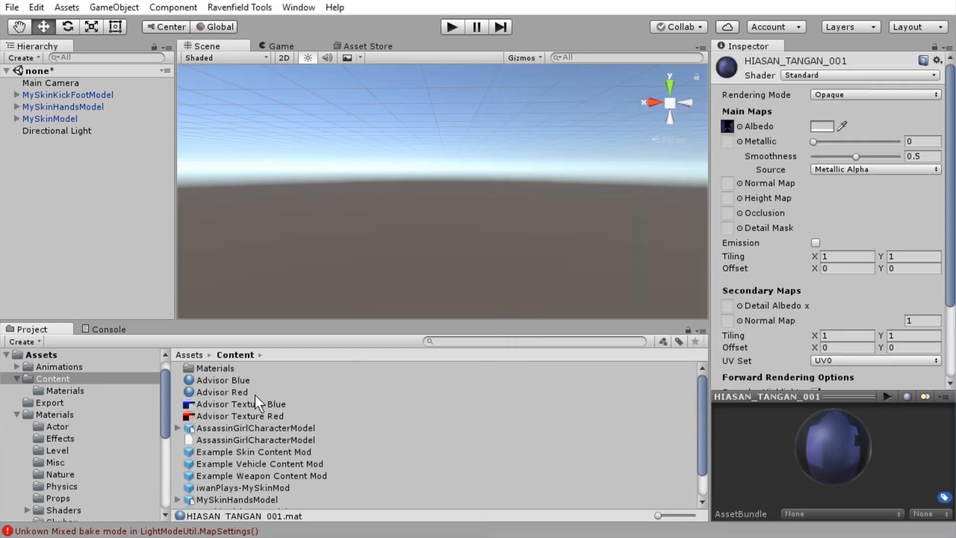
{"action": "left_click_drag", "start_coordinate": [228, 427], "coordinate": [383, 249]}
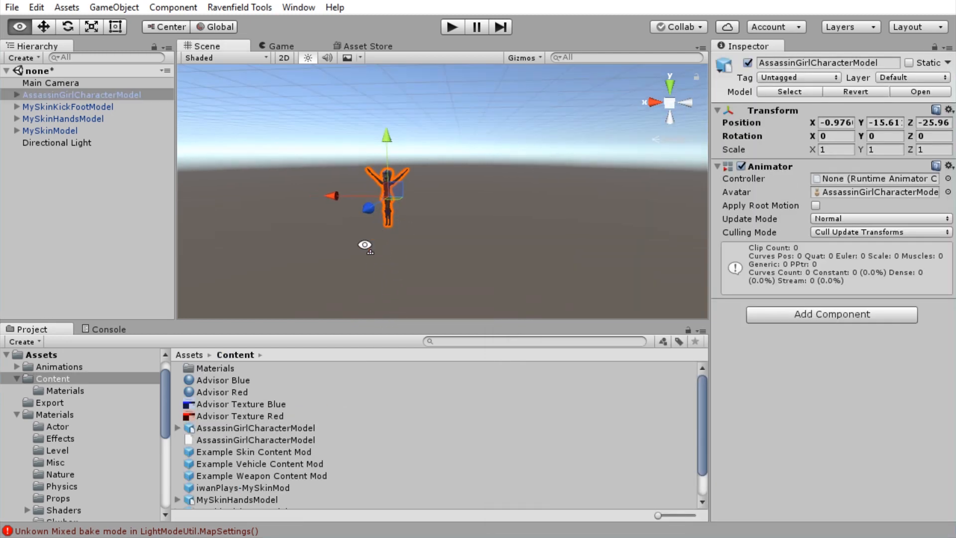
{"action": "scroll", "coordinate": [407, 230], "scroll_direction": "up", "scroll_amount": 8}
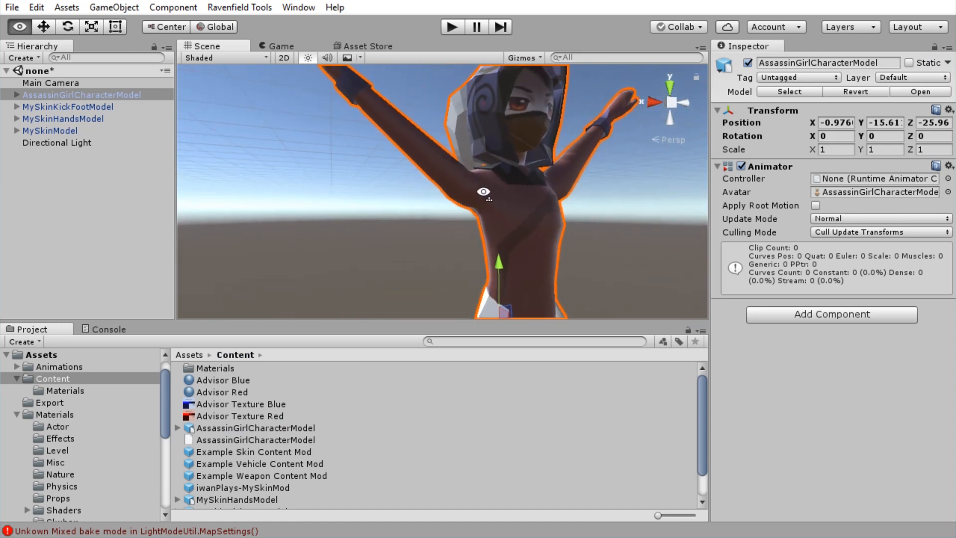
- Select the AssassinGirl_001 mesh in the scene and examine its material list for materials without a texture
{"action": "left_click", "coordinate": [413, 208]}
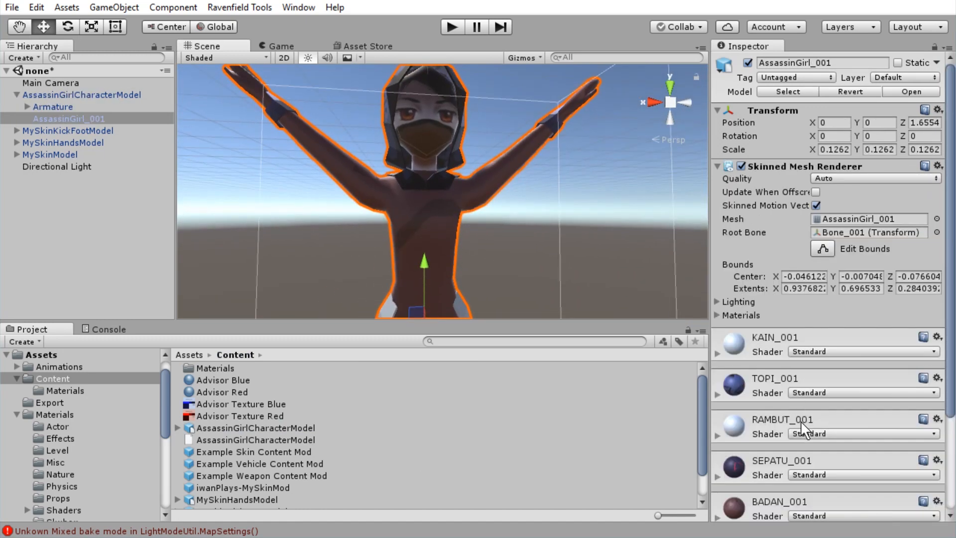
{"action": "scroll", "coordinate": [800, 420], "scroll_direction": "down", "scroll_amount": 4}
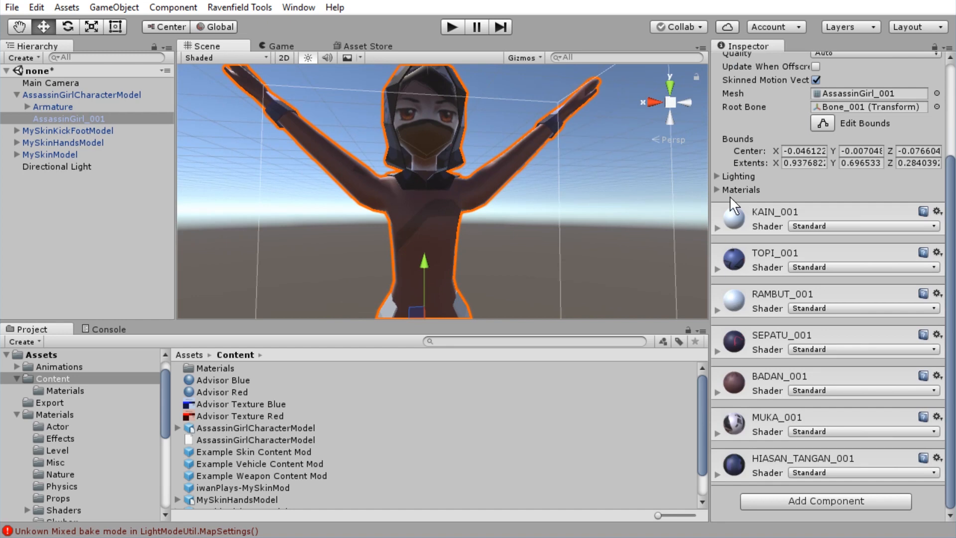
{"action": "scroll", "coordinate": [558, 269], "scroll_direction": "up", "scroll_amount": 3}
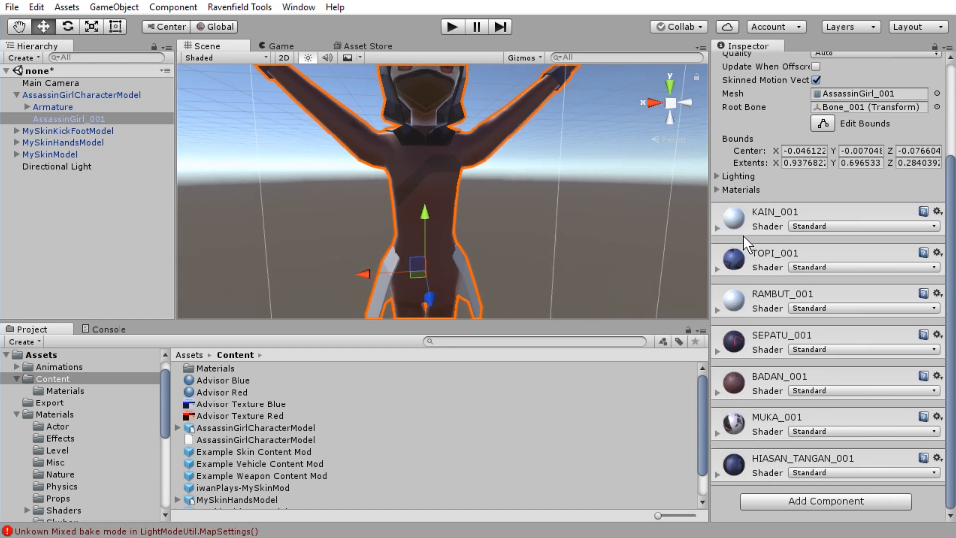
- Assign the KAIN texture as the Albedo map of KAIN_001 and compare the skirt with the original in Blender
{"action": "double_click", "coordinate": [216, 370]}
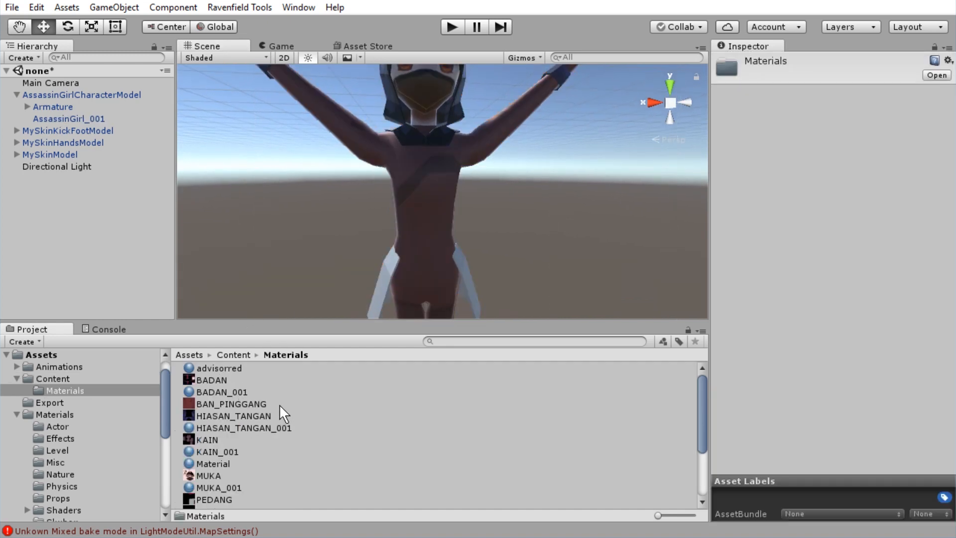
{"action": "left_click", "coordinate": [200, 452]}
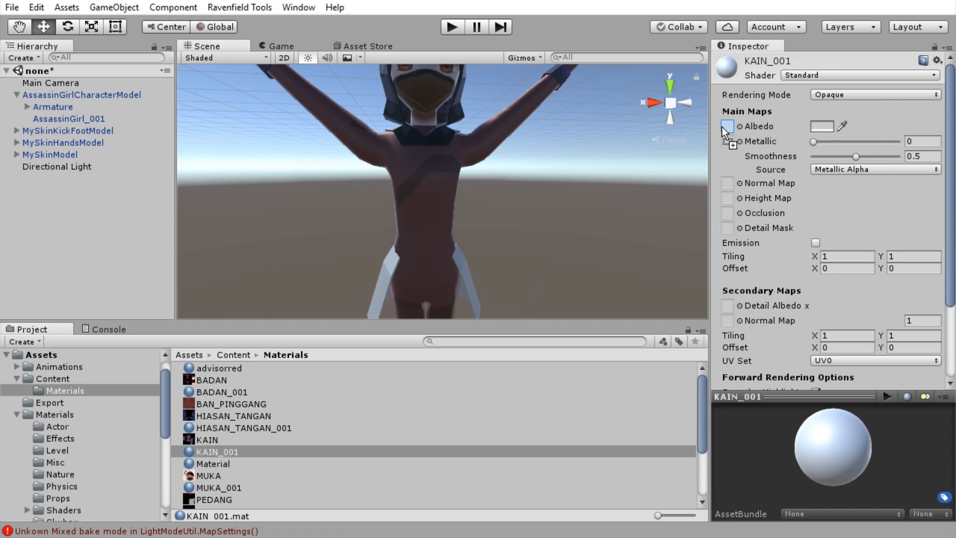
{"action": "left_click_drag", "start_coordinate": [426, 209], "coordinate": [488, 252], "text": "alt"}
{"action": "right_click_drag", "start_coordinate": [488, 251], "coordinate": [941, 259]}
{"action": "scroll", "coordinate": [600, 182], "scroll_direction": "down", "scroll_amount": 5}
{"action": "left_click_drag", "start_coordinate": [600, 182], "coordinate": [612, 214], "text": "alt"}
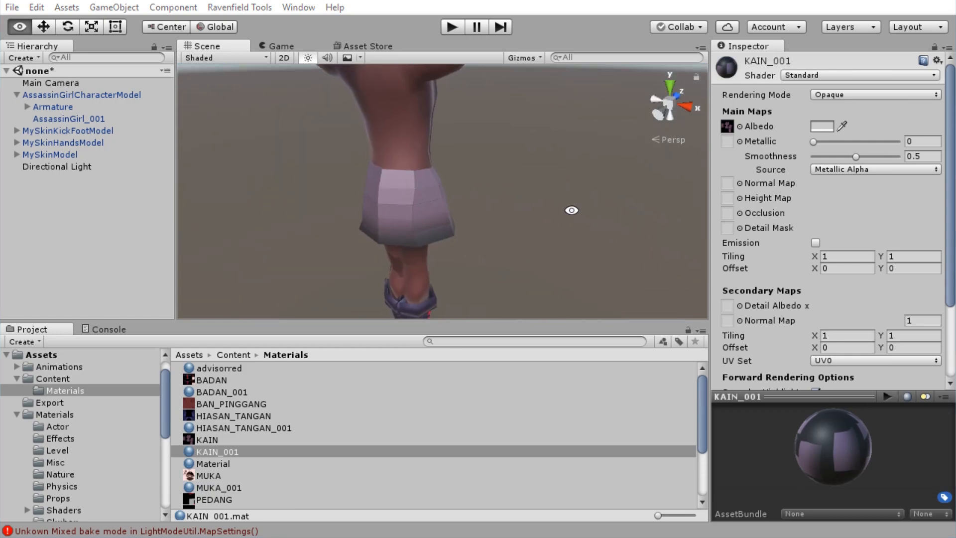
{"action": "key", "text": "alt+Tab"}
{"action": "key", "text": "g"}
{"action": "right_click", "coordinate": [456, 326]}
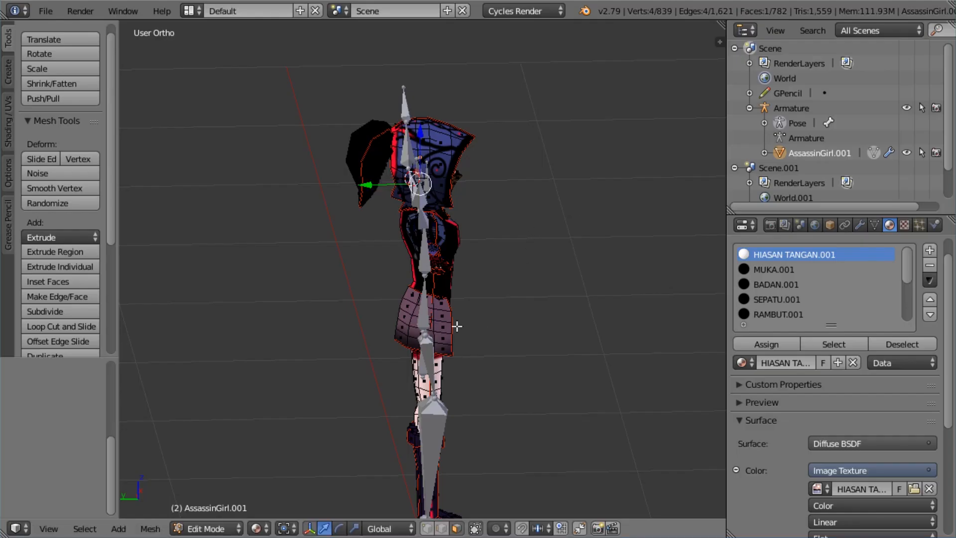
{"action": "key", "text": "alt+Tab"}
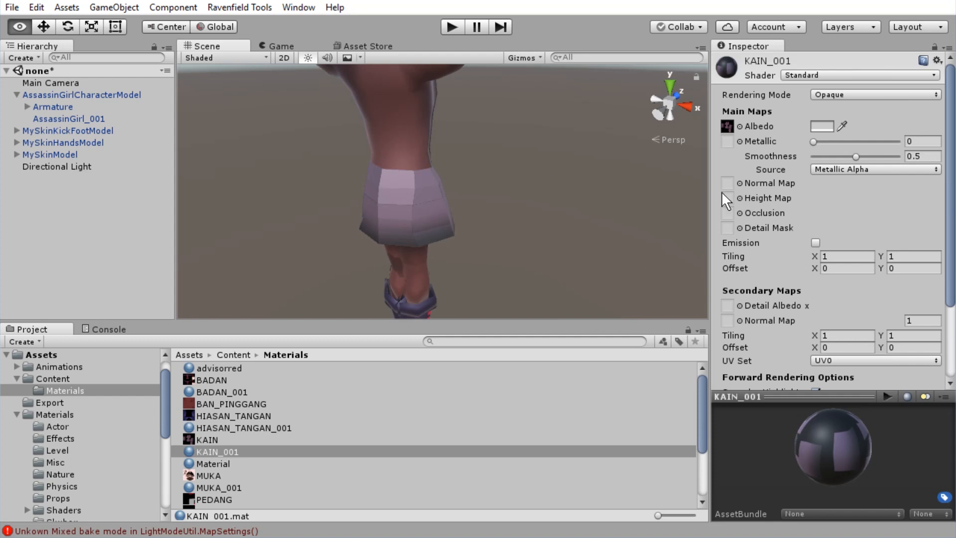
- Find the untextured hair material of AssassinGirl_001 and assign the RAMBUT texture as the Albedo map of RAMBUT_001
{"action": "left_click", "coordinate": [52, 118]}
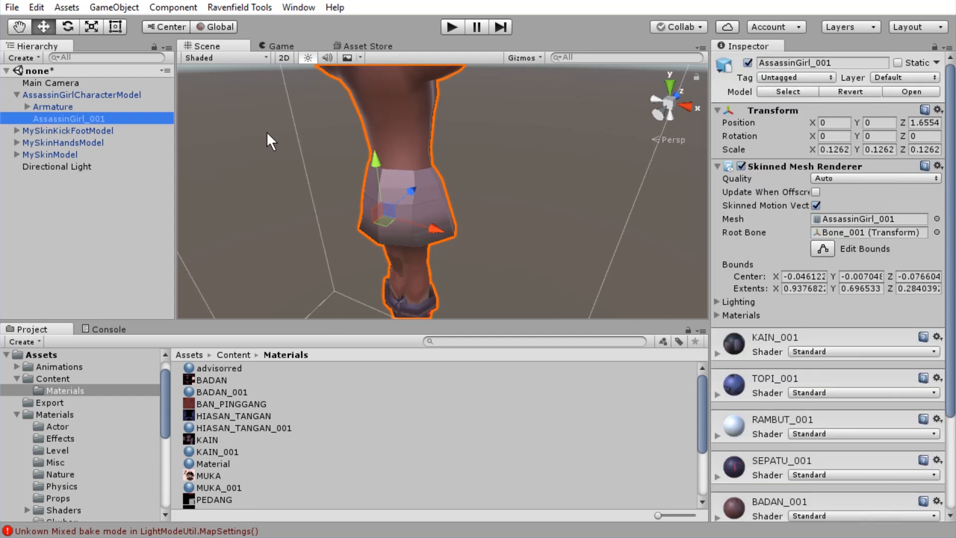
{"action": "scroll", "coordinate": [808, 300], "scroll_direction": "down", "scroll_amount": 3}
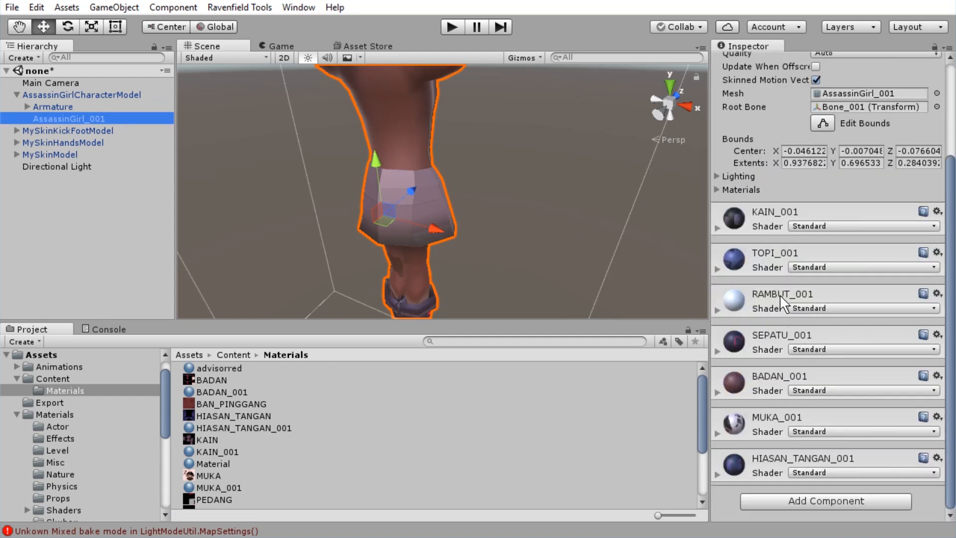
{"action": "scroll", "coordinate": [279, 426], "scroll_direction": "down", "scroll_amount": 3}
{"action": "left_click", "coordinate": [239, 434]}
{"action": "scroll", "coordinate": [811, 109], "scroll_direction": "up", "scroll_amount": 5}
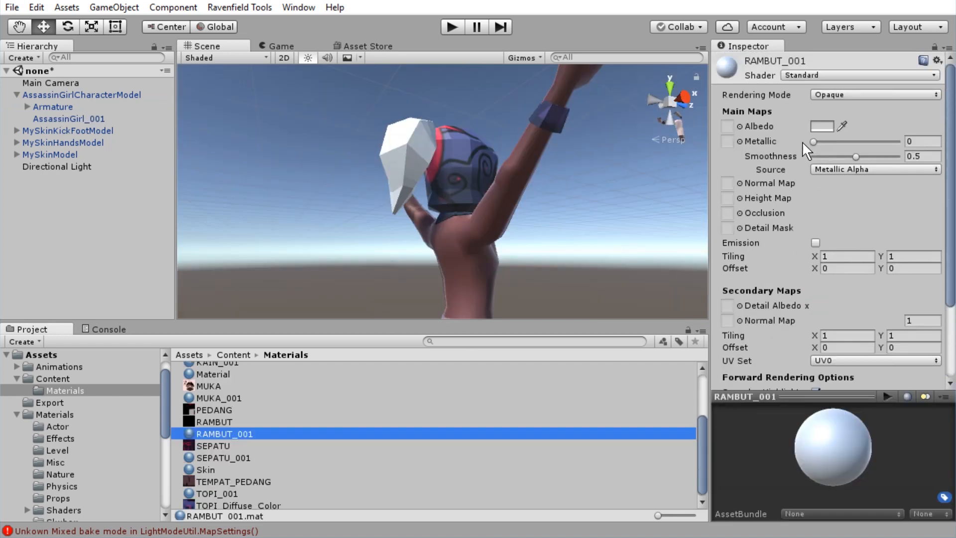
{"action": "left_click_drag", "start_coordinate": [234, 422], "coordinate": [728, 128]}
{"action": "left_click_drag", "start_coordinate": [492, 196], "coordinate": [43, 325], "text": "alt"}
{"action": "scroll", "coordinate": [234, 299], "scroll_direction": "up", "scroll_amount": 5}
{"action": "left_click_drag", "start_coordinate": [233, 304], "coordinate": [234, 289], "text": "alt"}
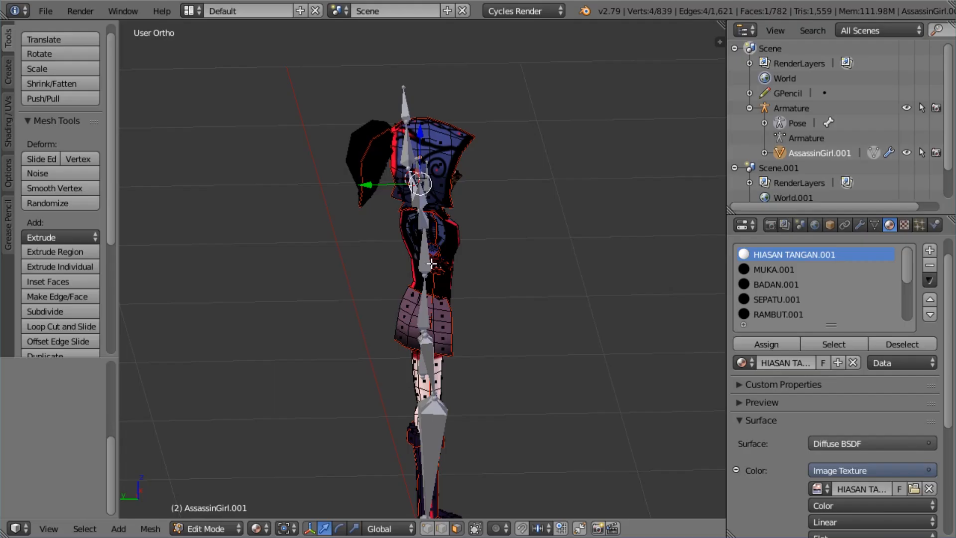
- In Blender, put the AssassinGirl.001 mesh in Edit Mode and split the 3D view, making the new area a UV/Image Editor
{"action": "scroll", "coordinate": [423, 269], "scroll_direction": "up", "scroll_amount": 5}
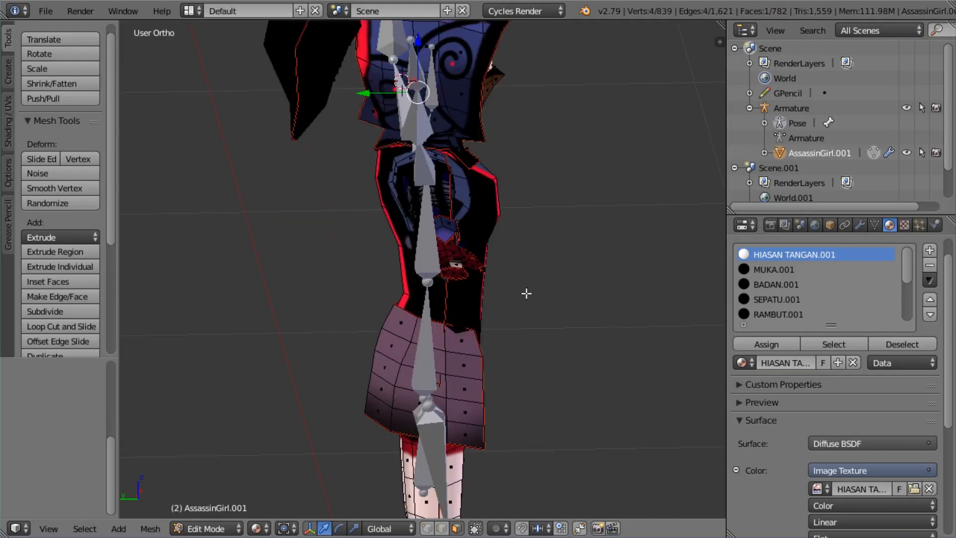
{"action": "left_click", "coordinate": [189, 528]}
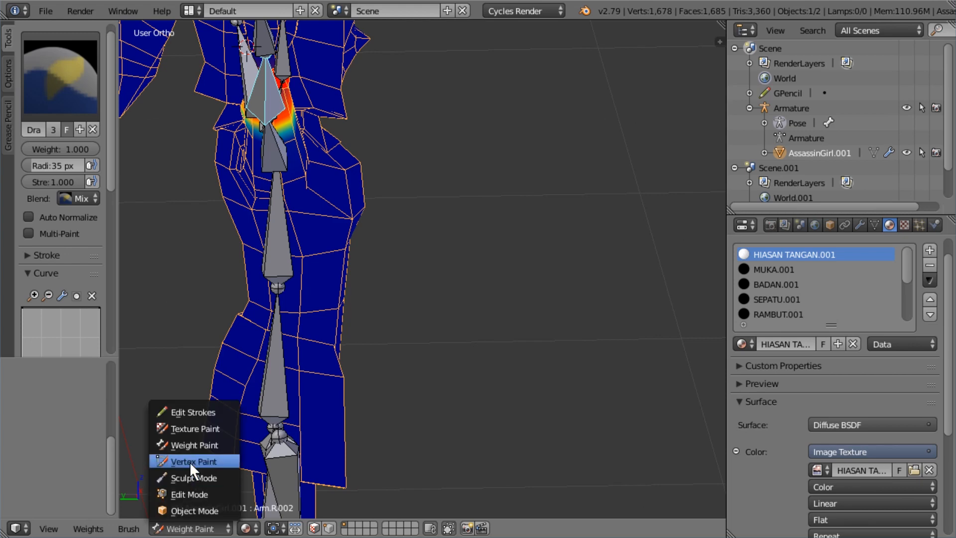
{"action": "left_click", "coordinate": [189, 495]}
{"action": "right_click", "coordinate": [371, 20]}
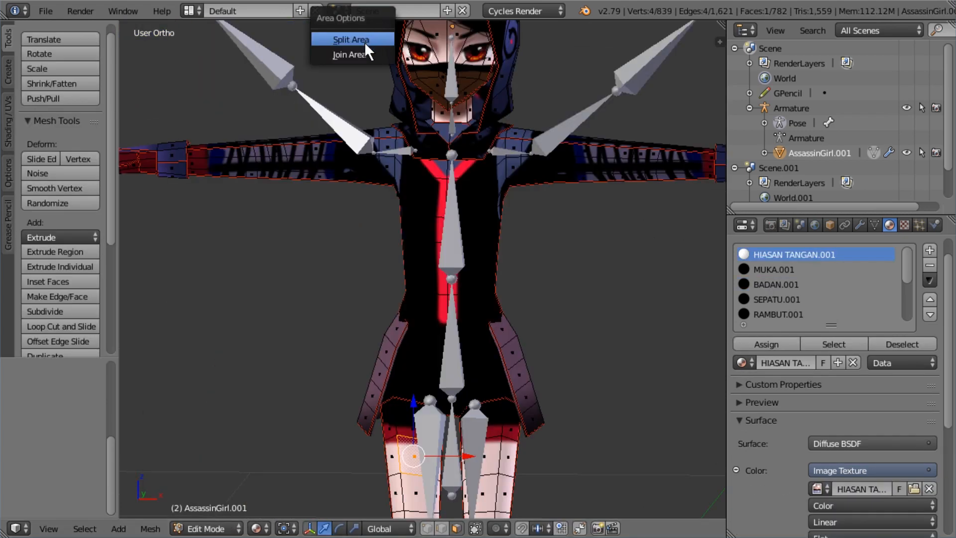
{"action": "left_click", "coordinate": [366, 40]}
{"action": "left_click", "coordinate": [389, 299]}
{"action": "left_click", "coordinate": [406, 528]}
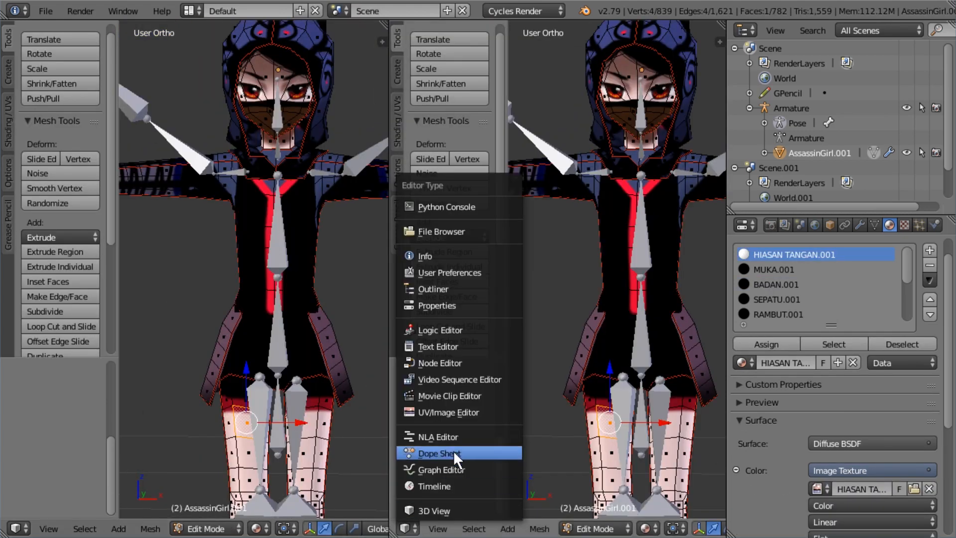
{"action": "left_click", "coordinate": [459, 411]}
- Examine the mesh's full UV layout and display the PEDANG.001 and MUKA.001 images to identify what each texture covers
{"action": "key", "text": "a"}
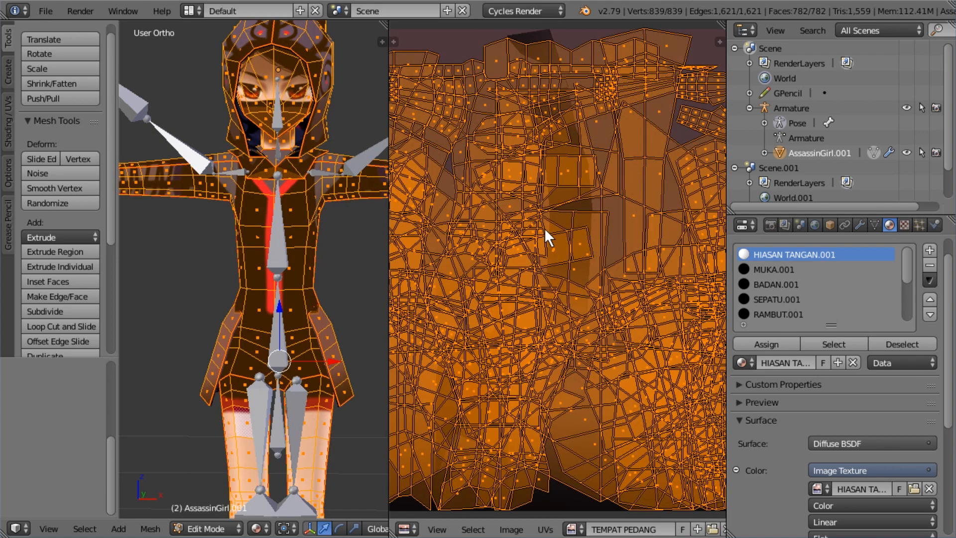
{"action": "key", "text": "Tab"}
{"action": "key", "text": "Tab"}
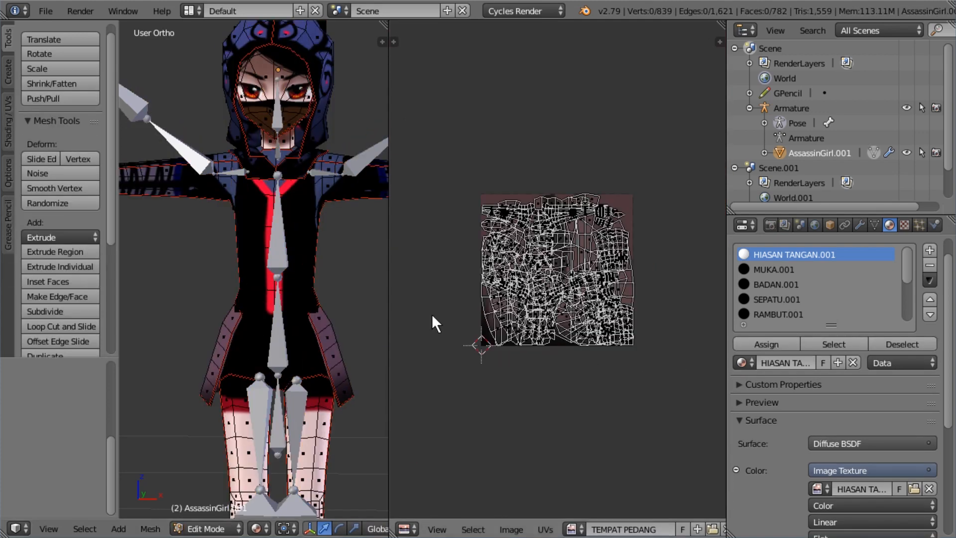
{"action": "key", "text": "Tab"}
{"action": "left_click", "coordinate": [504, 530]}
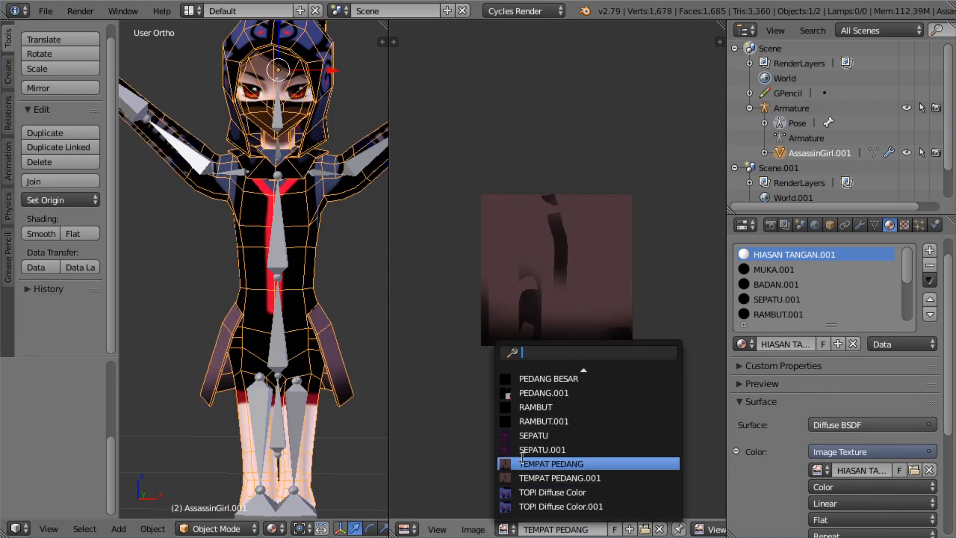
{"action": "left_click", "coordinate": [541, 396]}
{"action": "left_click", "coordinate": [501, 530]}
{"action": "scroll", "coordinate": [566, 445], "scroll_direction": "up", "scroll_amount": 7}
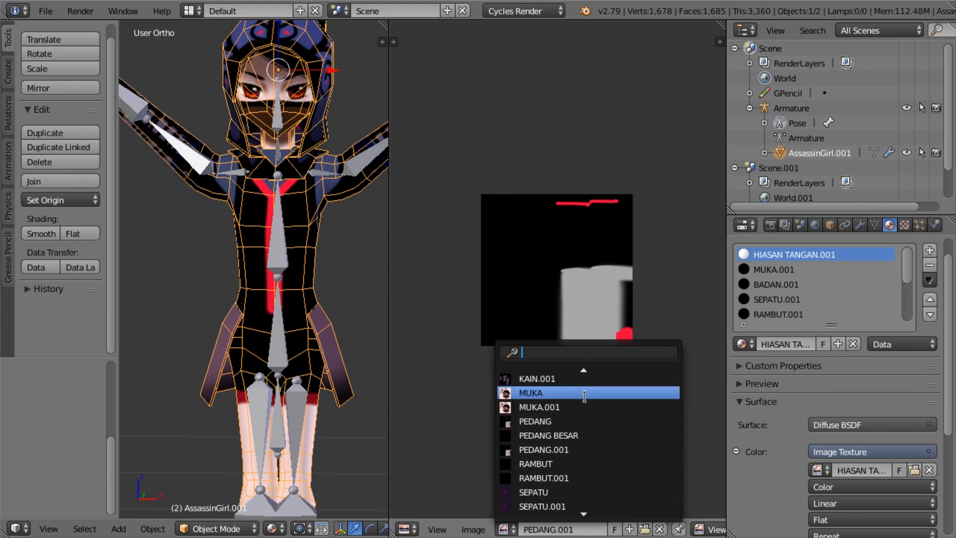
{"action": "left_click", "coordinate": [564, 448]}
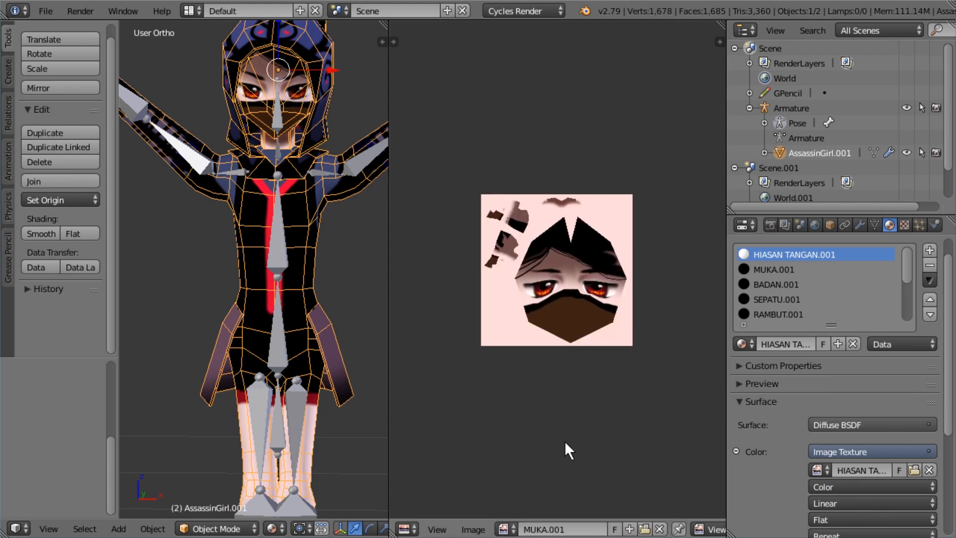
- Select a face on the thigh to check its material, and display the BADAN image to compare it with the body
{"action": "key", "text": "Tab"}
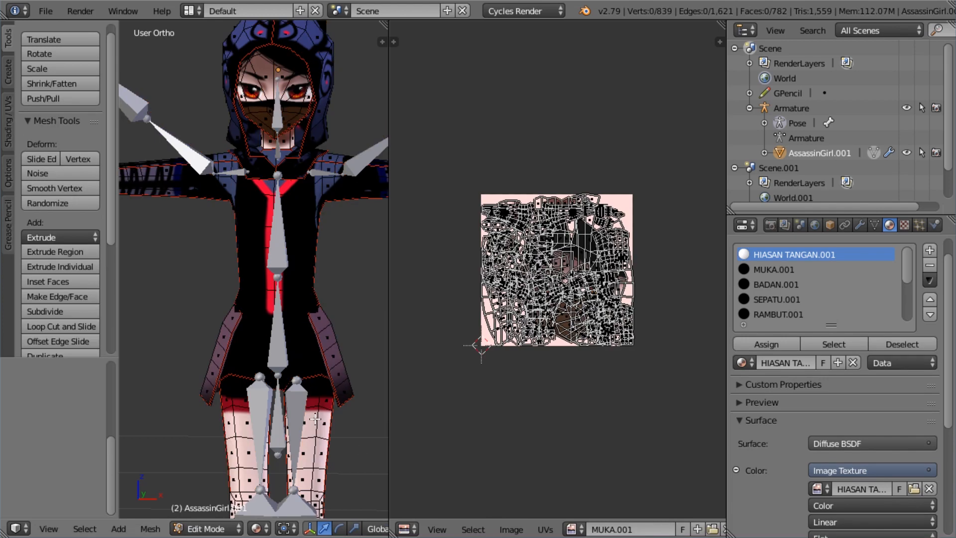
{"action": "key", "text": "Tab"}
{"action": "key", "text": "Tab"}
{"action": "right_click", "coordinate": [302, 453]}
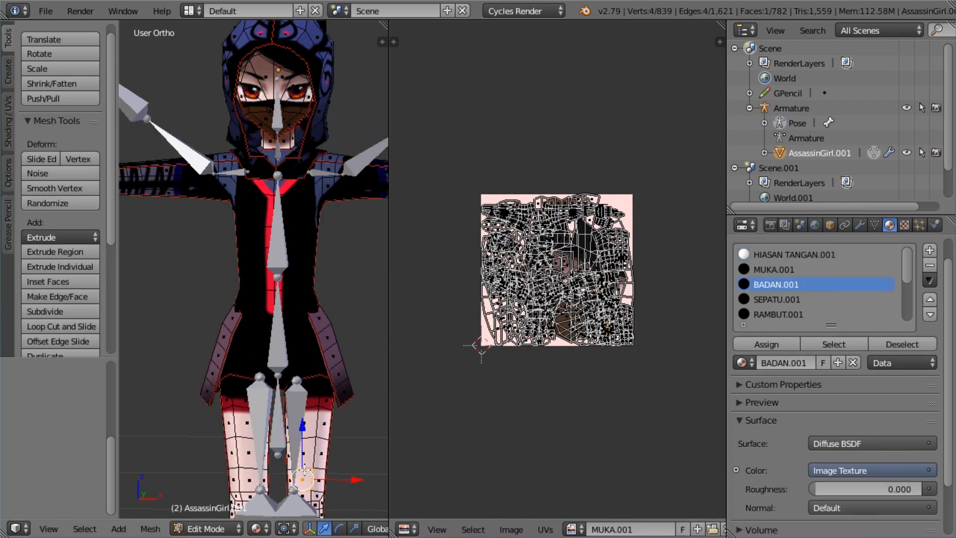
{"action": "key", "text": "Tab"}
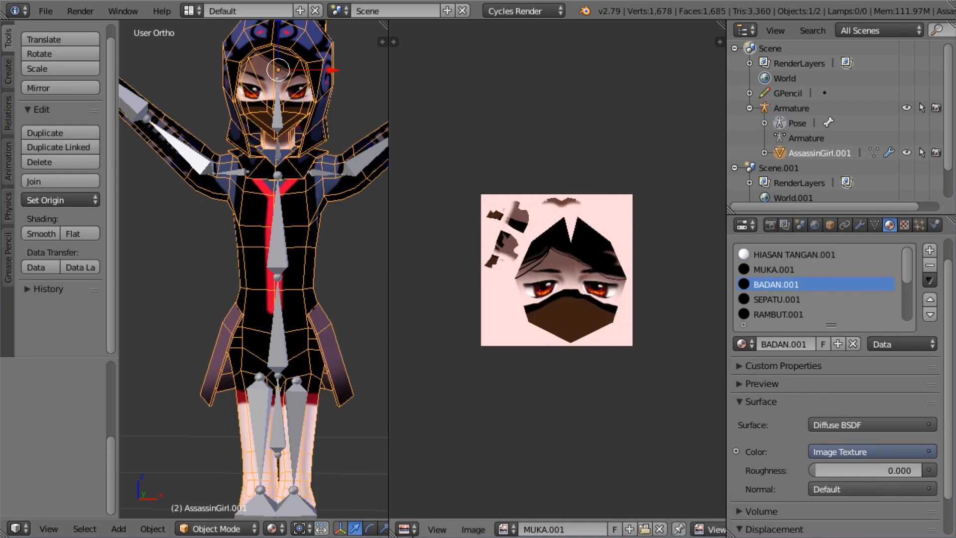
{"action": "left_click", "coordinate": [509, 531]}
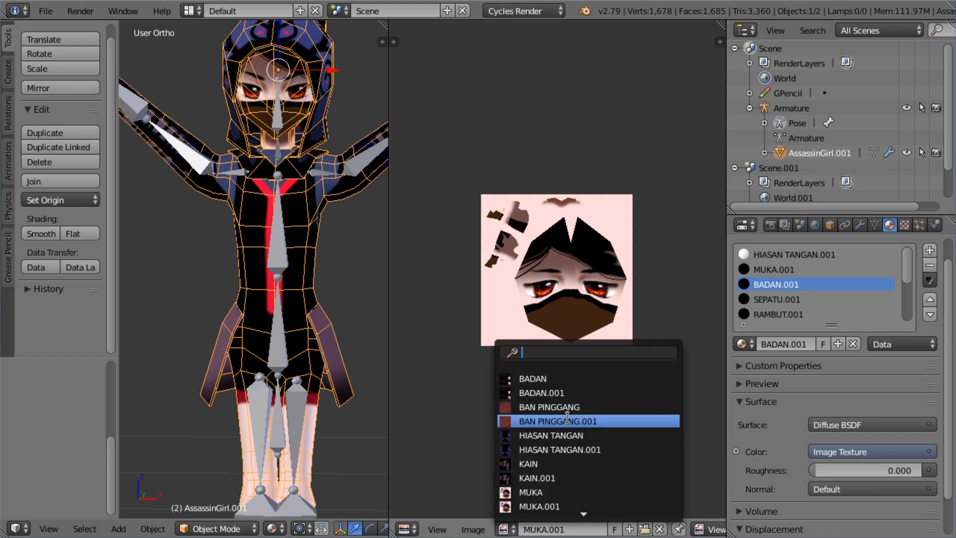
{"action": "left_click", "coordinate": [574, 378]}
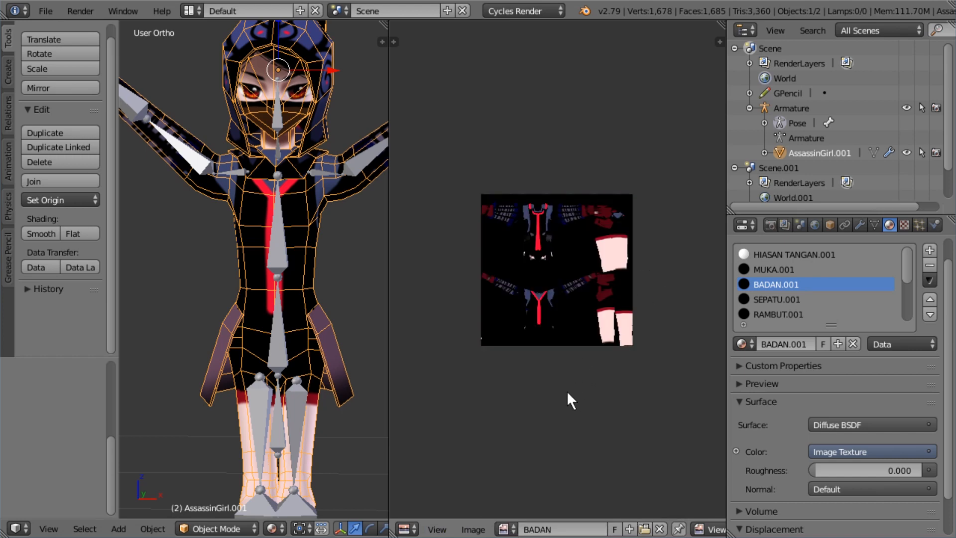
{"action": "key", "text": "Tab"}
{"action": "key", "text": "Tab"}
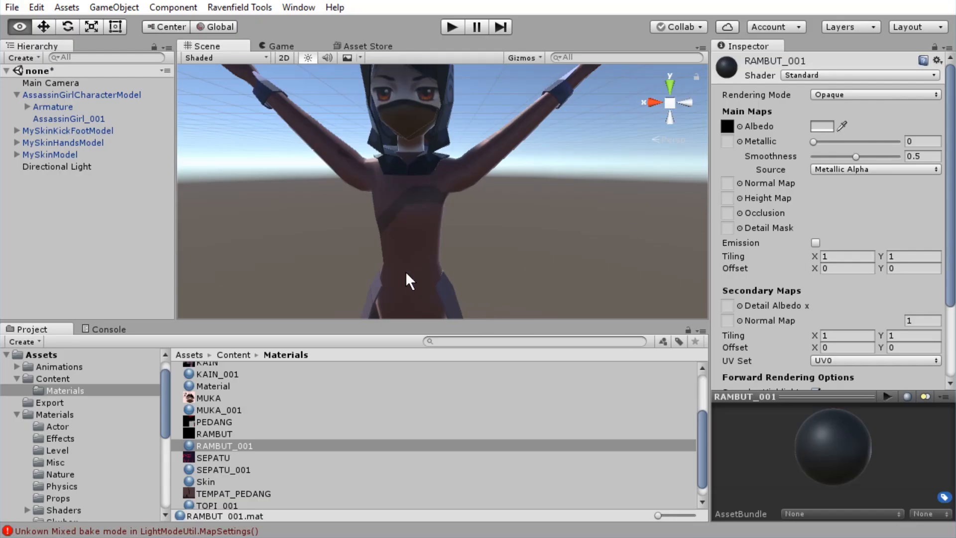
- Back in Unity, assign the BADAN texture as the Albedo map of BADAN_001 and inspect the textured character
{"action": "scroll", "coordinate": [249, 393], "scroll_direction": "up", "scroll_amount": 3}
{"action": "left_click", "coordinate": [229, 380]}
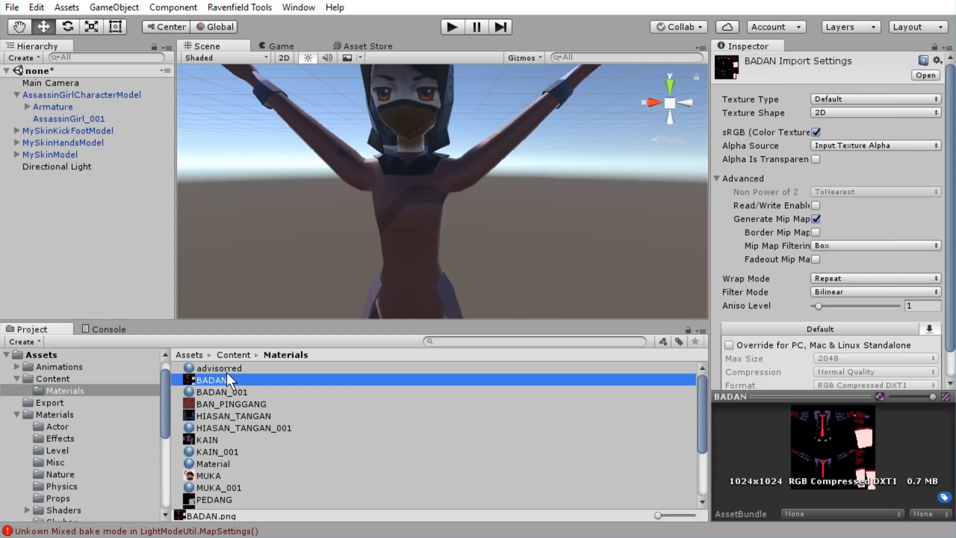
{"action": "left_click", "coordinate": [226, 369]}
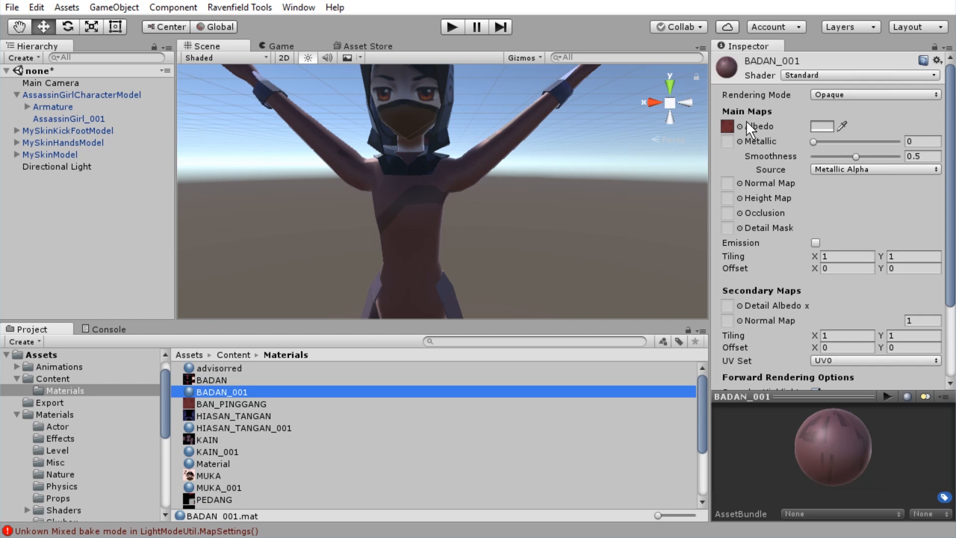
{"action": "left_click_drag", "start_coordinate": [217, 381], "coordinate": [728, 134]}
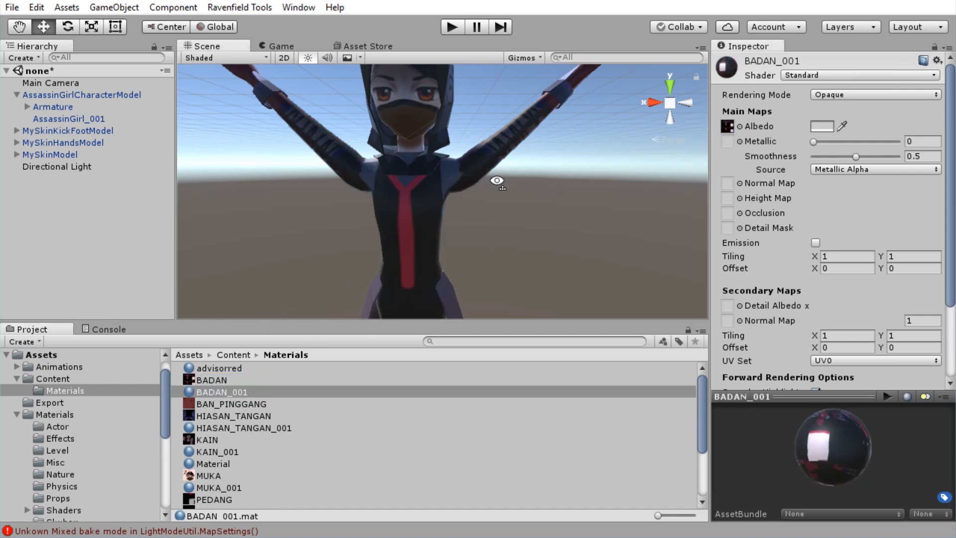
{"action": "left_click_drag", "start_coordinate": [494, 179], "coordinate": [507, 258], "text": "alt"}
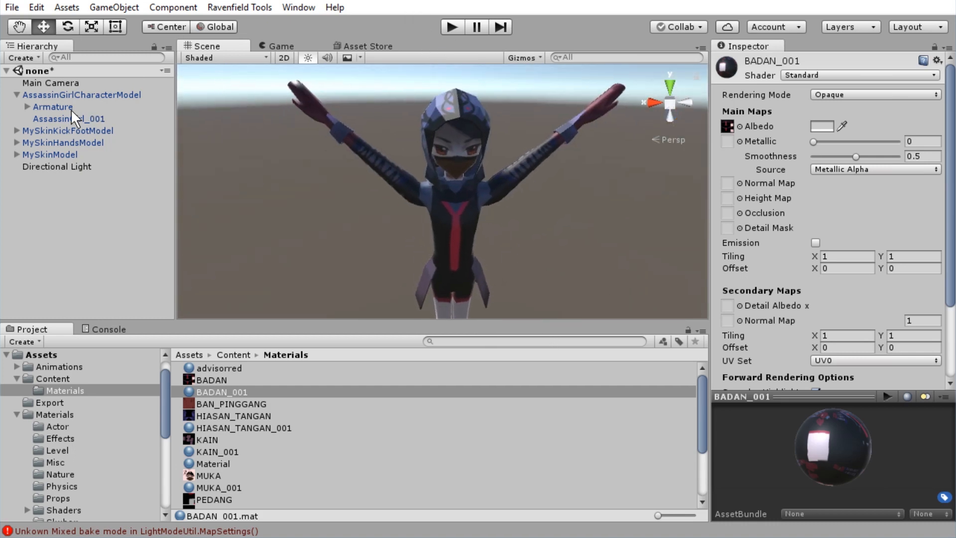
{"action": "left_click", "coordinate": [58, 94]}
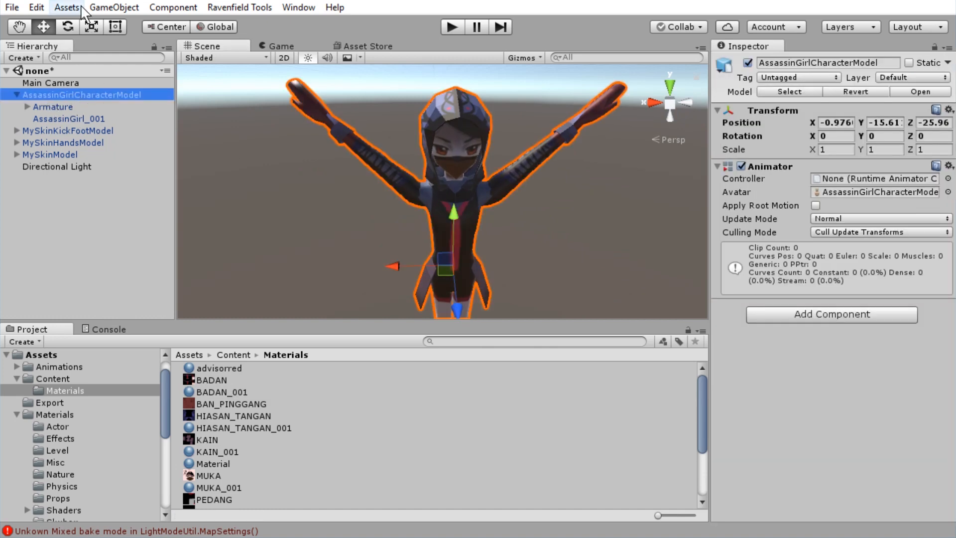
{"action": "left_click", "coordinate": [114, 7]}
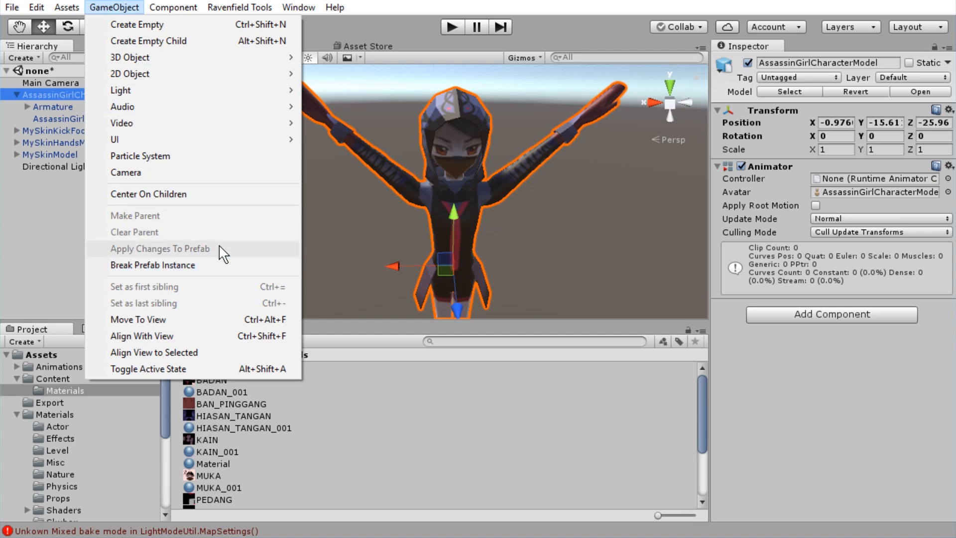
{"action": "left_click", "coordinate": [386, 237]}
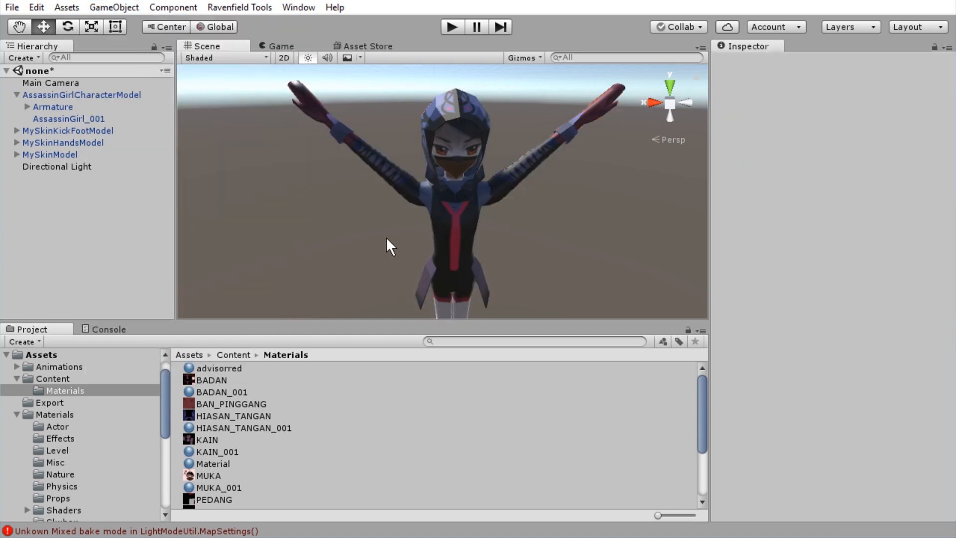
- Place another AssassinGirlCharacterModel from the Content folder into the scene and inspect the model from behind
{"action": "left_click", "coordinate": [59, 378]}
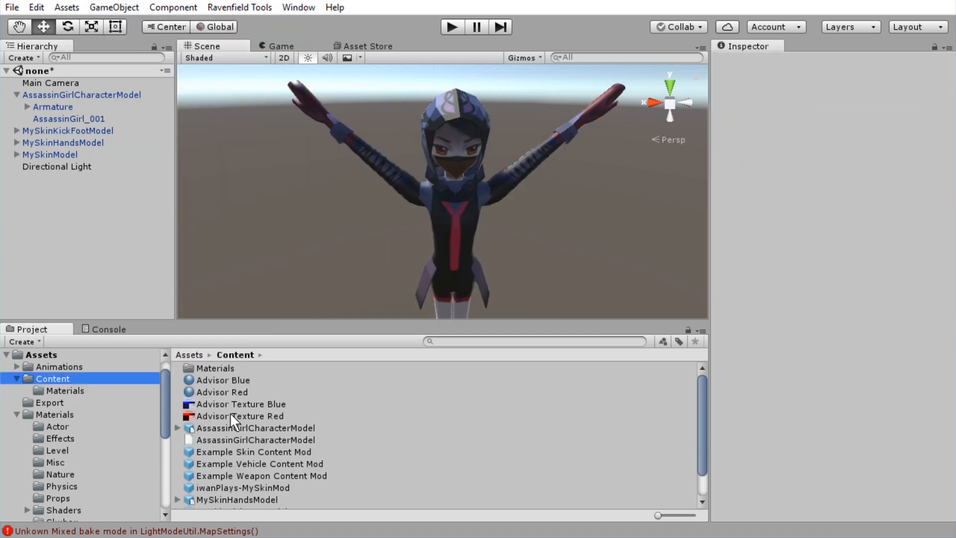
{"action": "left_click_drag", "start_coordinate": [220, 429], "coordinate": [426, 184]}
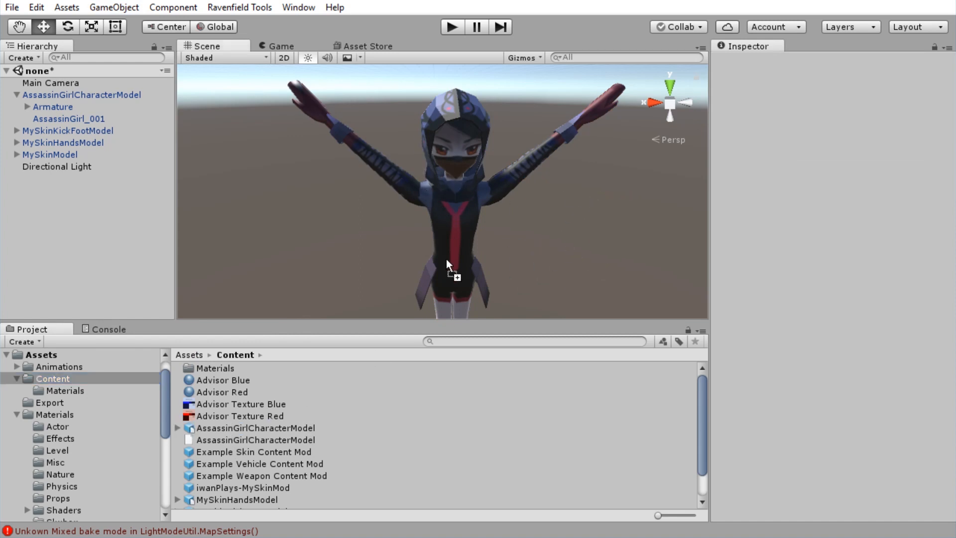
{"action": "left_click_drag", "start_coordinate": [446, 259], "coordinate": [333, 256]}
{"action": "left_click_drag", "start_coordinate": [421, 244], "coordinate": [461, 444], "text": "alt"}
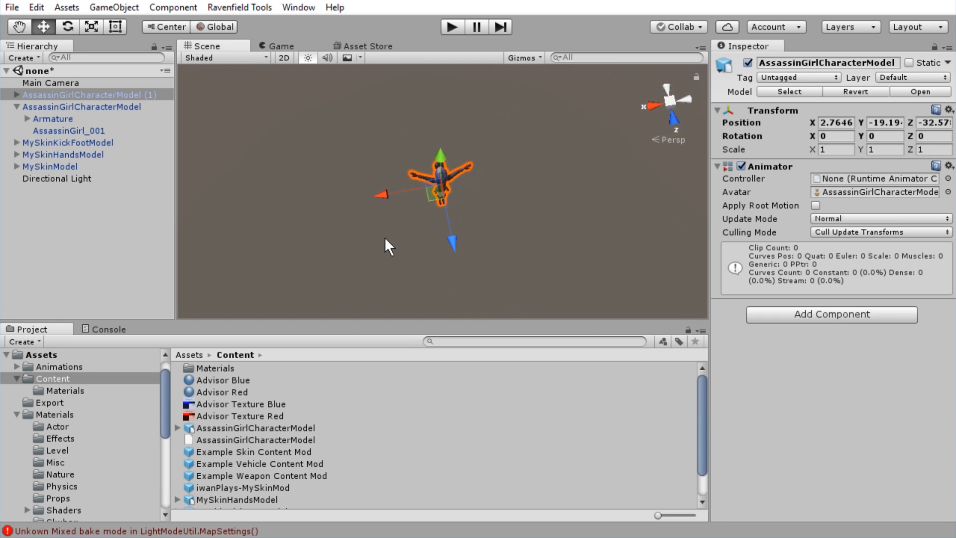
{"action": "left_click_drag", "start_coordinate": [385, 238], "coordinate": [448, 159], "text": "alt"}
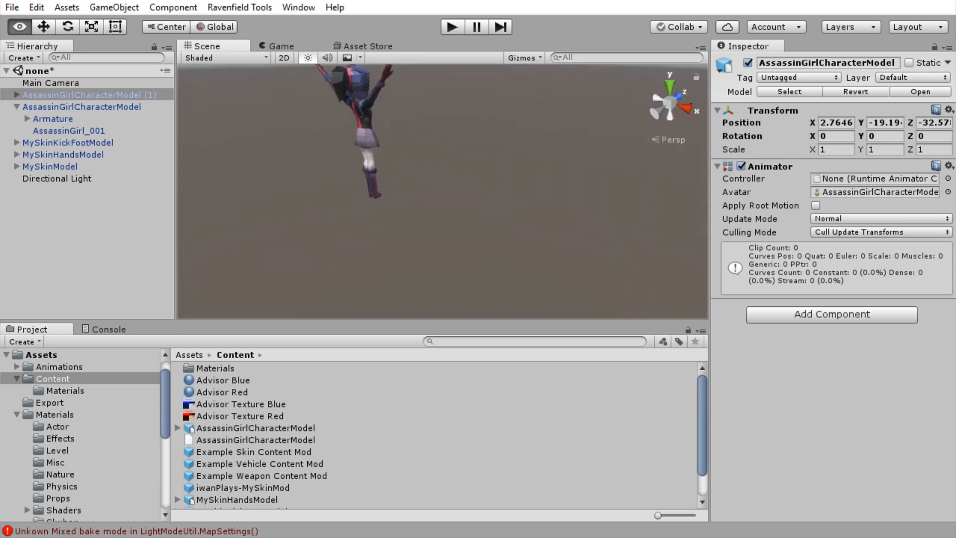
{"action": "right_click_drag", "start_coordinate": [438, 209], "coordinate": [498, 124]}
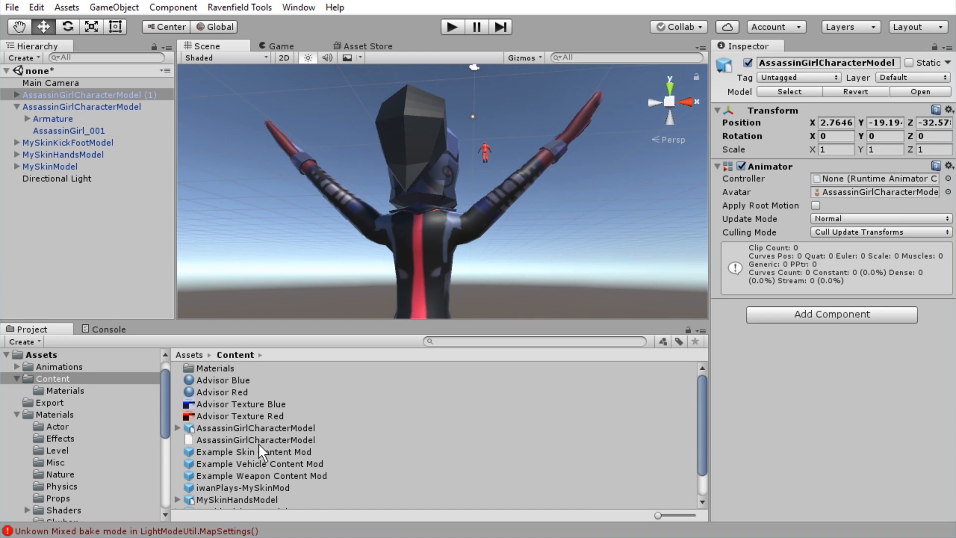
- Duplicate the iwanPlays-MySkinMod prefab in the Content folder and rename the copy iwanPlays-AssassinGirl
{"action": "left_click", "coordinate": [247, 487]}
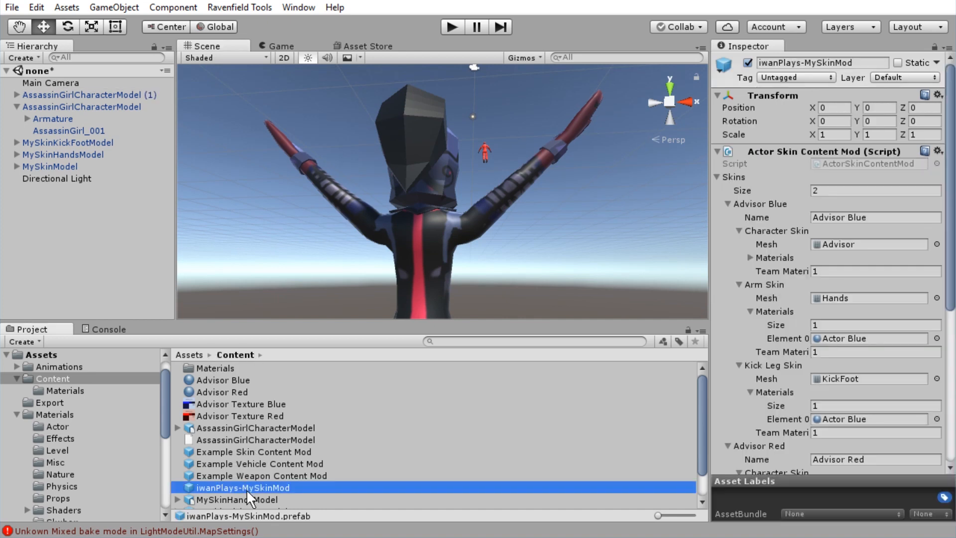
{"action": "scroll", "coordinate": [289, 490], "scroll_direction": "down", "scroll_amount": 2}
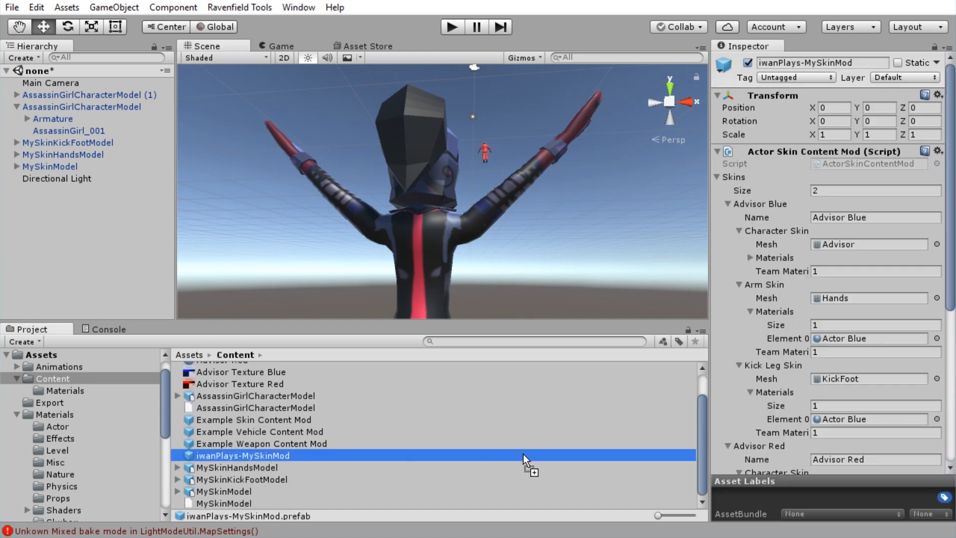
{"action": "key", "text": "ctrl+d"}
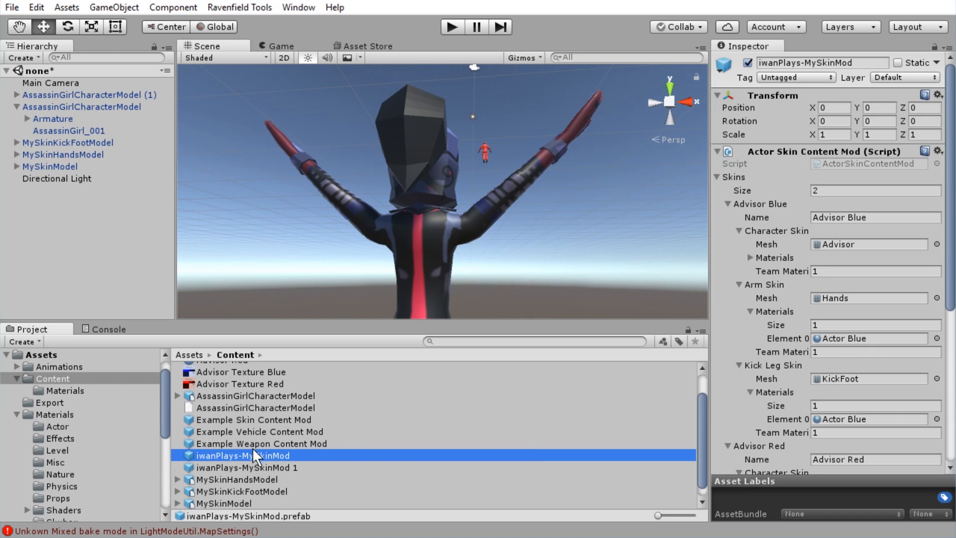
{"action": "left_click", "coordinate": [261, 467]}
{"action": "left_click", "coordinate": [290, 468]}
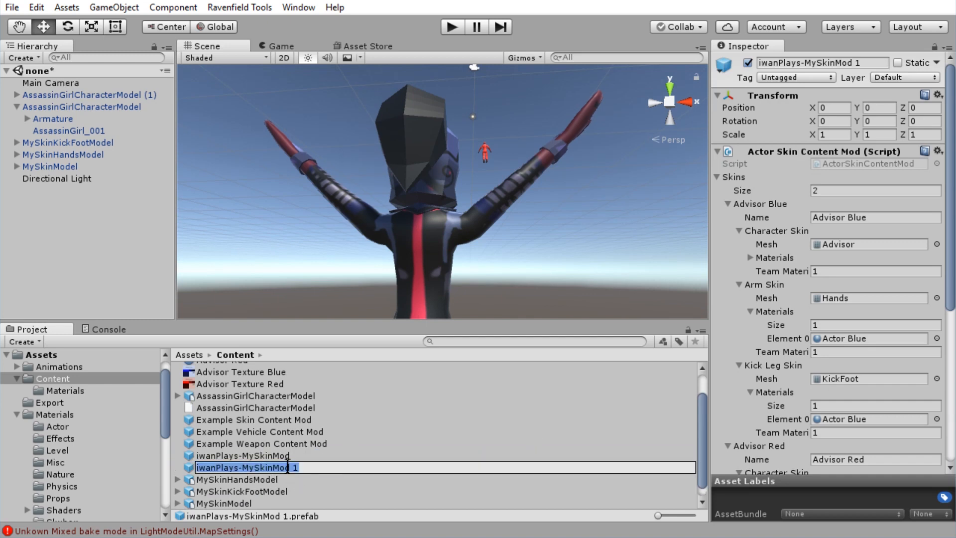
{"action": "key", "text": "End"}
{"action": "key", "text": "ctrl+shift+Left"}
{"action": "type", "text": "A"}
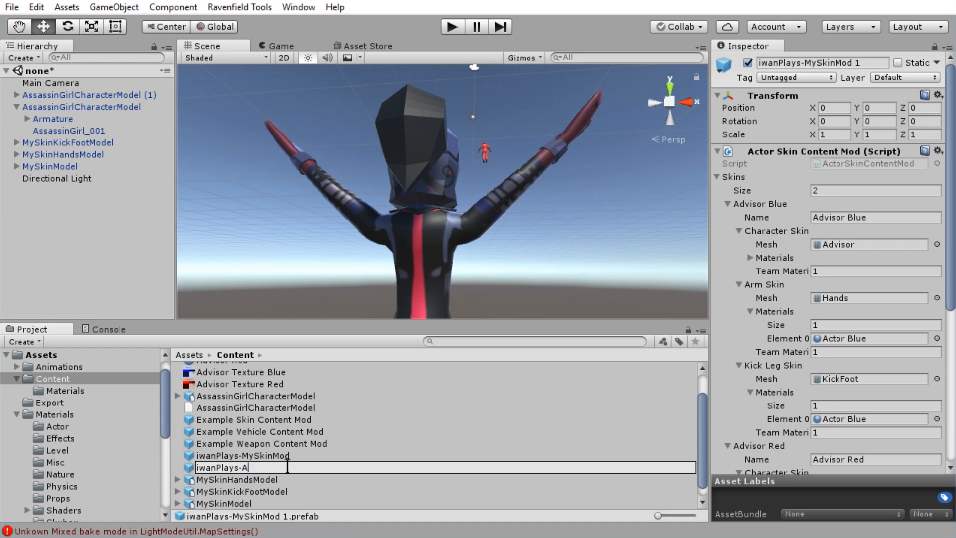
{"action": "type", "text": "ssassinGirl"}
{"action": "key", "text": "Return"}
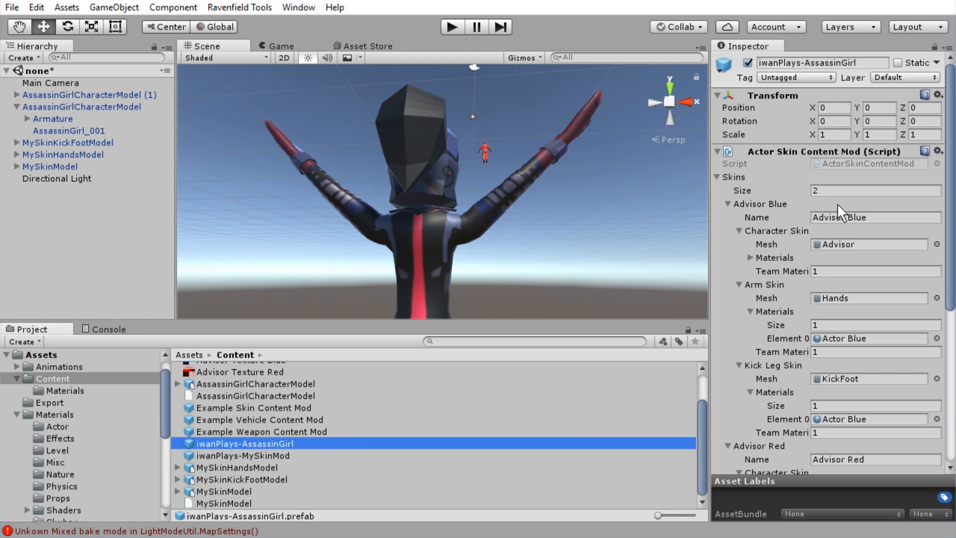
- Name the prefab's first skin AssassinGirl and reduce the Skins list size to 1
{"action": "left_click", "coordinate": [872, 219]}
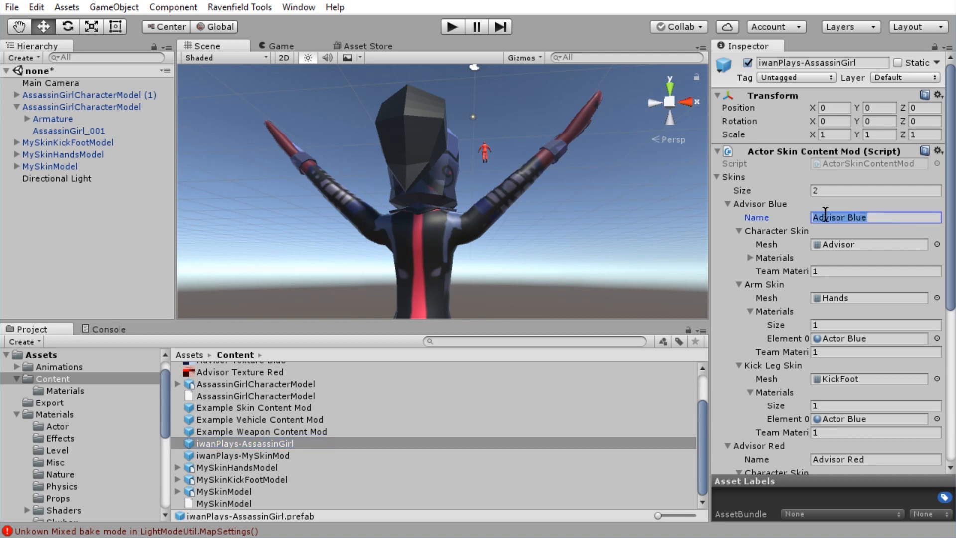
{"action": "type", "text": "AssassinGirl"}
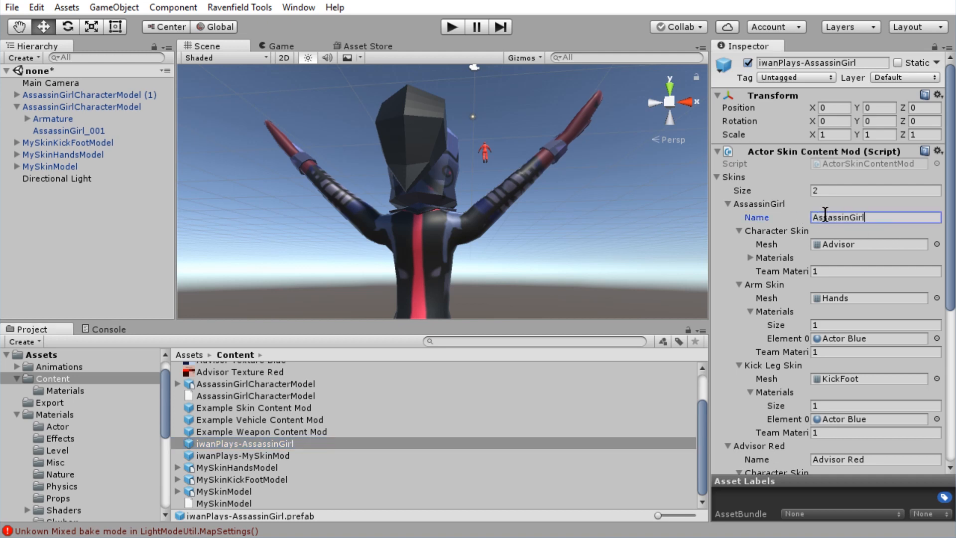
{"action": "key", "text": "Tab"}
{"action": "scroll", "coordinate": [828, 144], "scroll_direction": "down", "scroll_amount": 3}
{"action": "left_click_drag", "start_coordinate": [822, 102], "coordinate": [737, 113]}
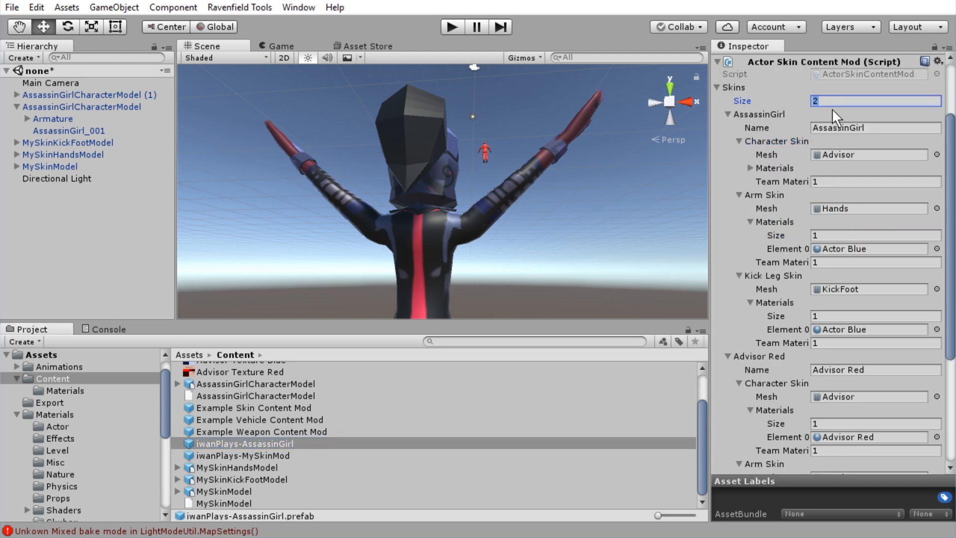
{"action": "type", "text": "1"}
{"action": "key", "text": "Return"}
- Assign the AssassinGirl_001 mesh to the Character Skin of the AssassinGirl skin entry
{"action": "left_click_drag", "start_coordinate": [552, 243], "coordinate": [1, 252], "text": "alt"}
{"action": "right_click_drag", "start_coordinate": [443, 191], "coordinate": [405, 144]}
{"action": "left_click_drag", "start_coordinate": [172, 99], "coordinate": [162, 257], "text": "alt"}
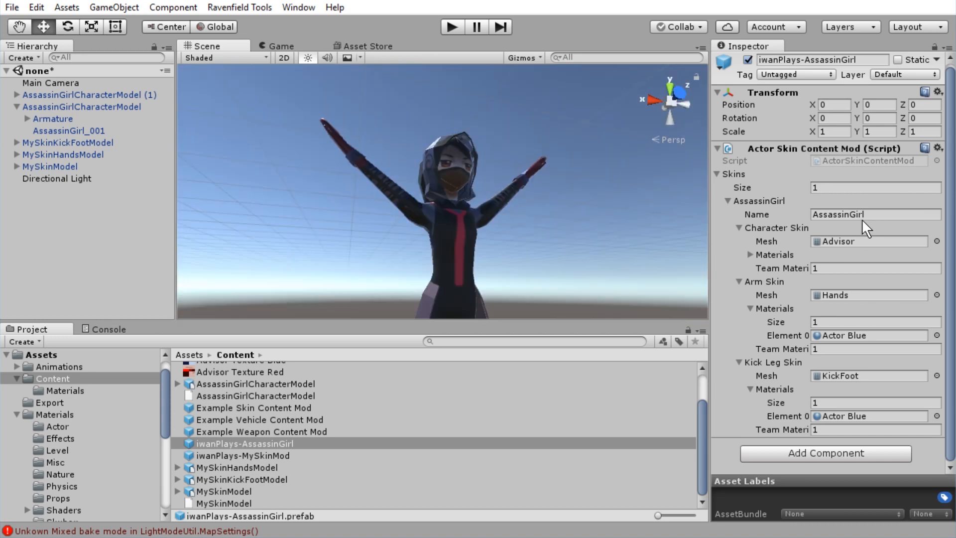
{"action": "left_click", "coordinate": [873, 214]}
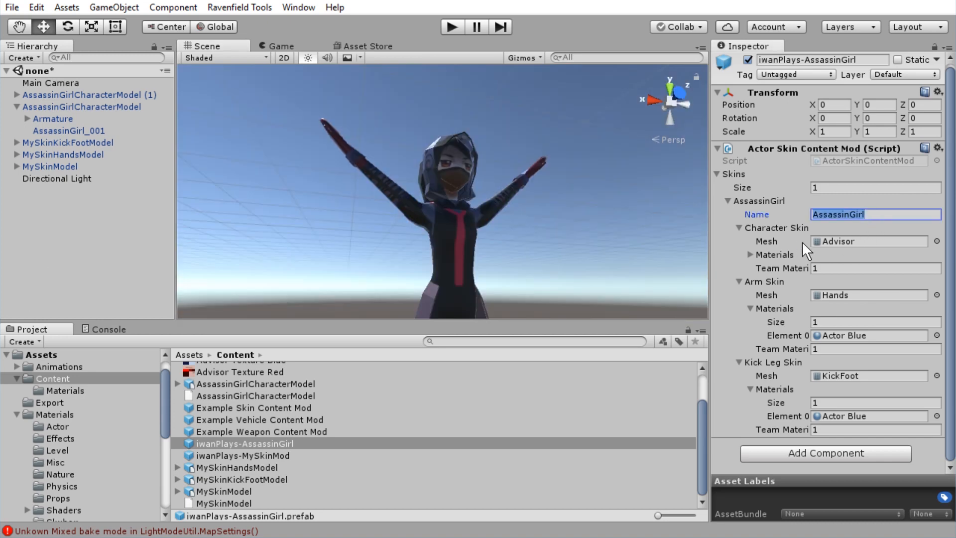
{"action": "left_click", "coordinate": [937, 241]}
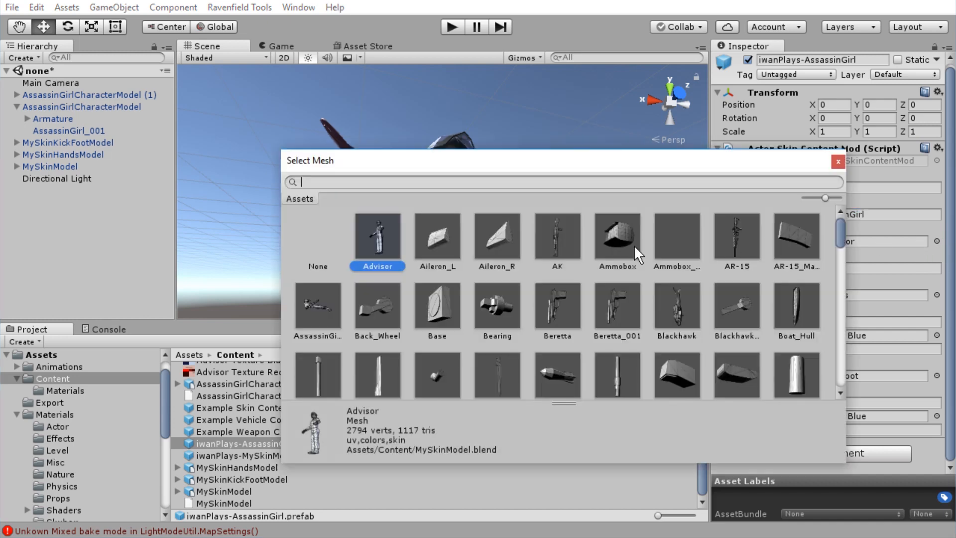
{"action": "type", "text": "ass"}
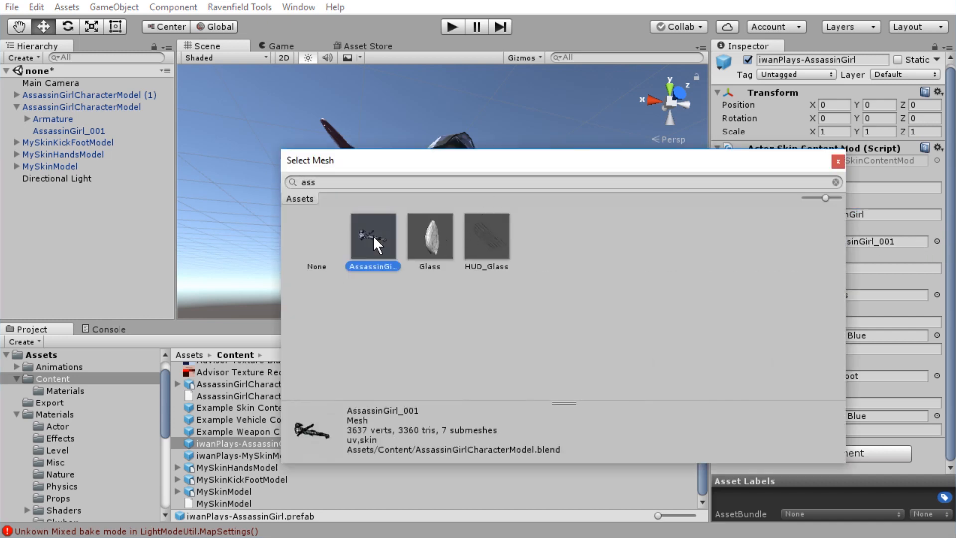
{"action": "double_click", "coordinate": [373, 235]}
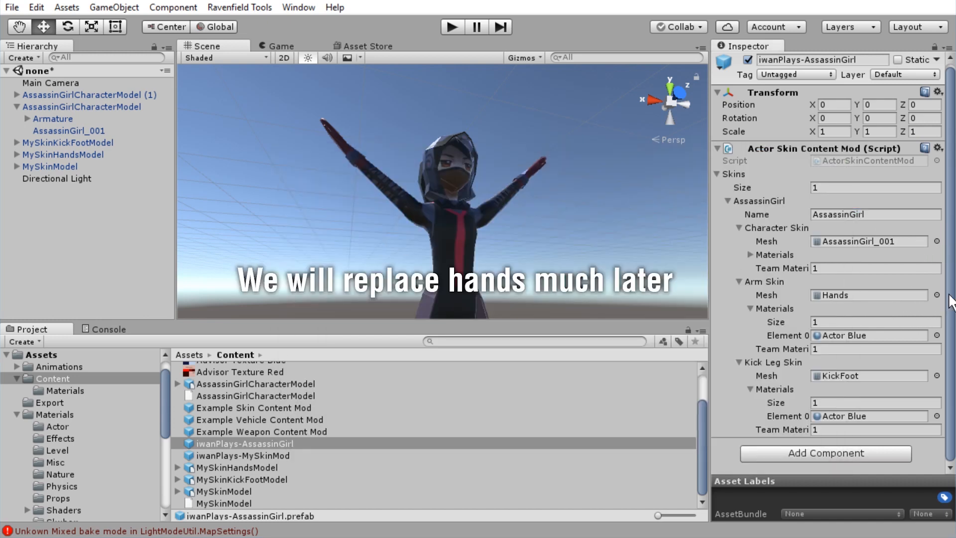
- Duplicate the MySkinKickFootModel asset and rename the copy AssasinGirlFootModel
{"action": "left_click", "coordinate": [242, 479]}
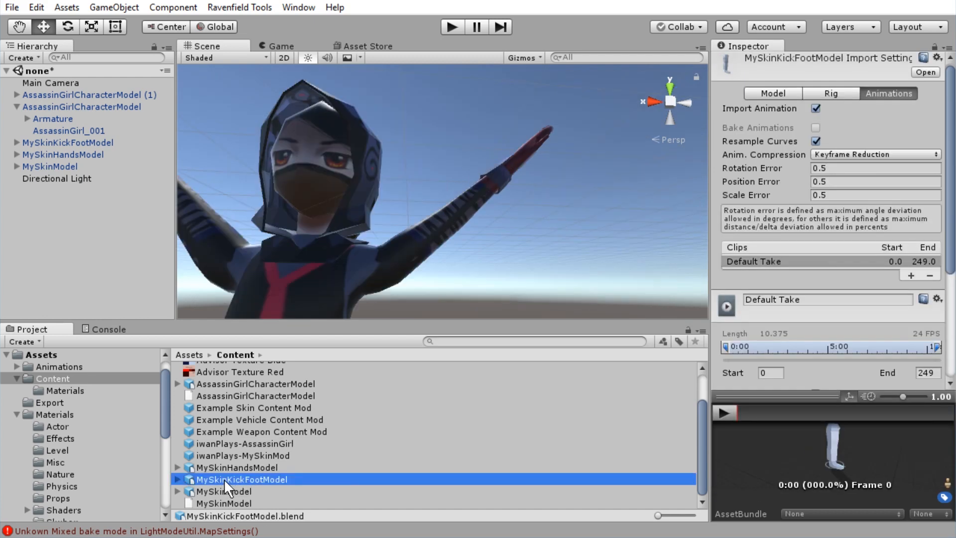
{"action": "key", "text": "ctrl+d"}
{"action": "left_click", "coordinate": [261, 475]}
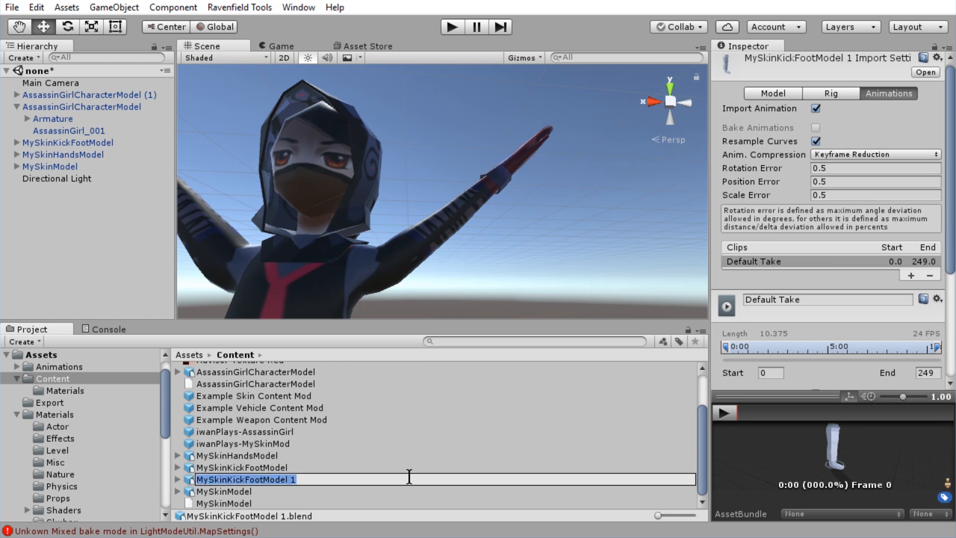
{"action": "type", "text": "AssasinGirl"}
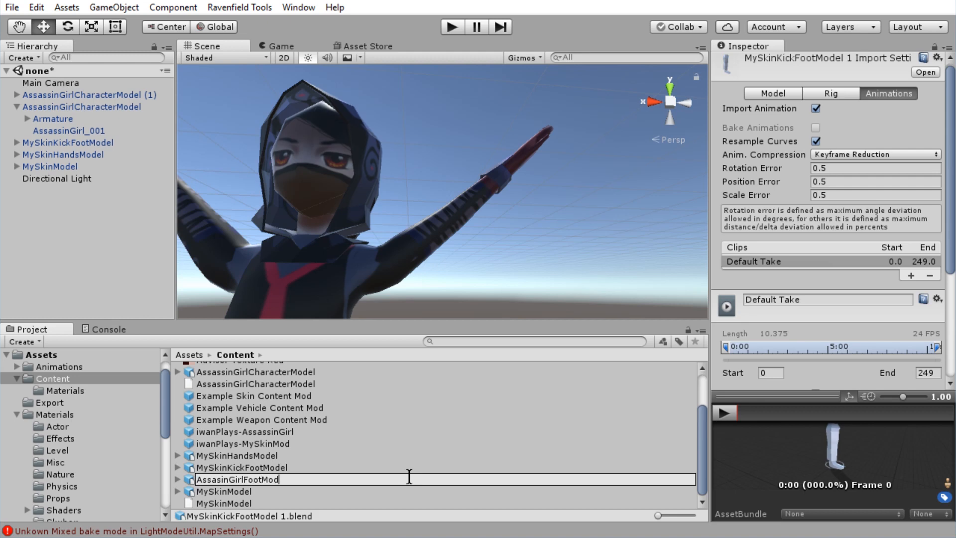
{"action": "key", "text": "Return"}
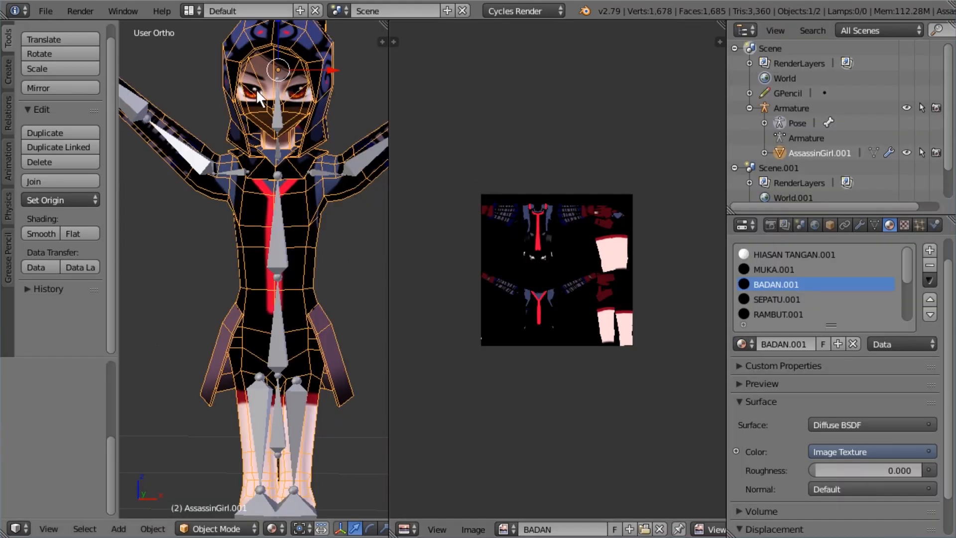
- Switch to Blender and append Scene from AssassinGirlCharacterModel.blend into the kick foot model file
{"action": "left_click", "coordinate": [50, 7]}
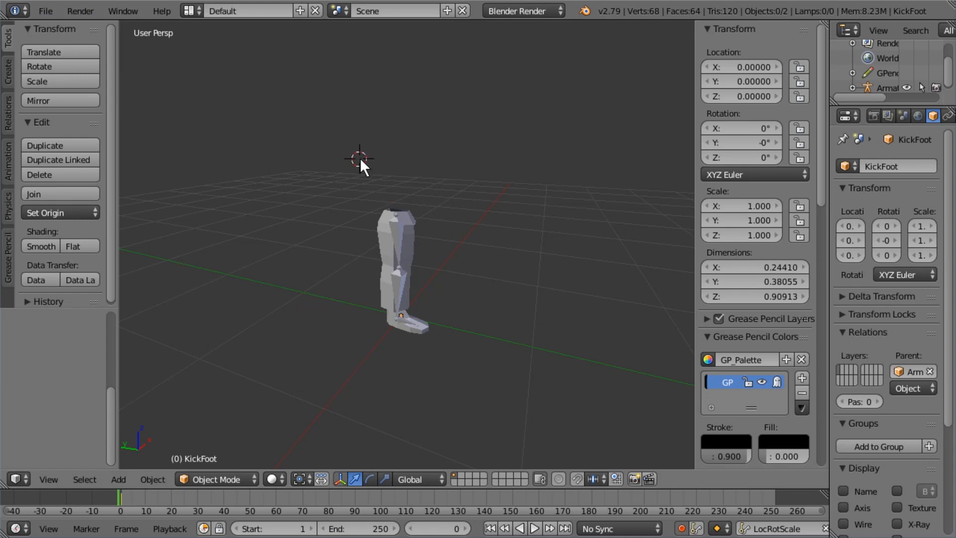
{"action": "left_click", "coordinate": [48, 11]}
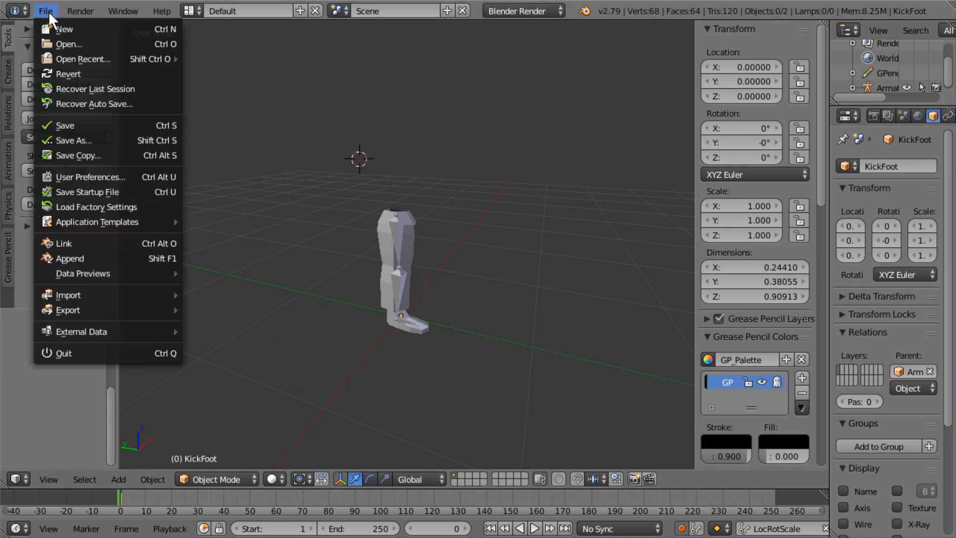
{"action": "left_click", "coordinate": [111, 256]}
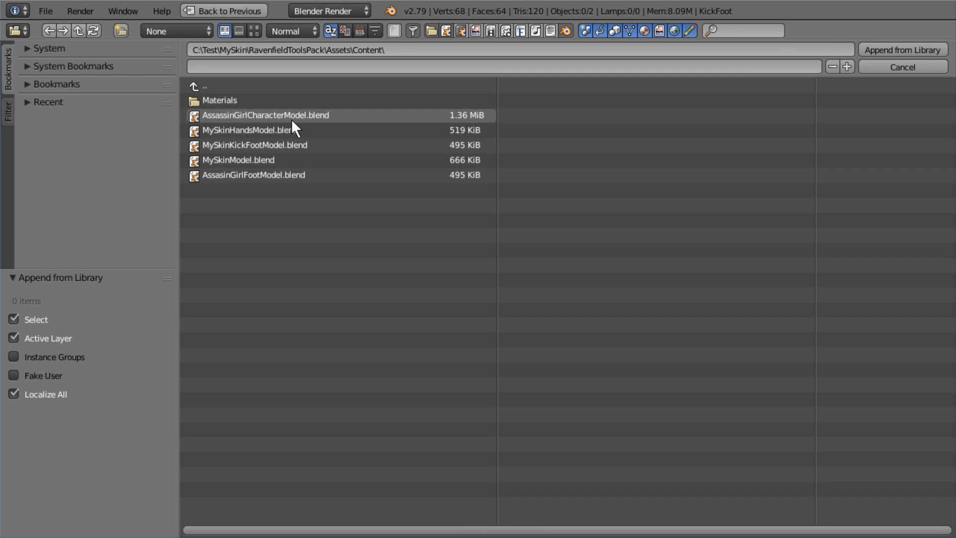
{"action": "left_click", "coordinate": [324, 116]}
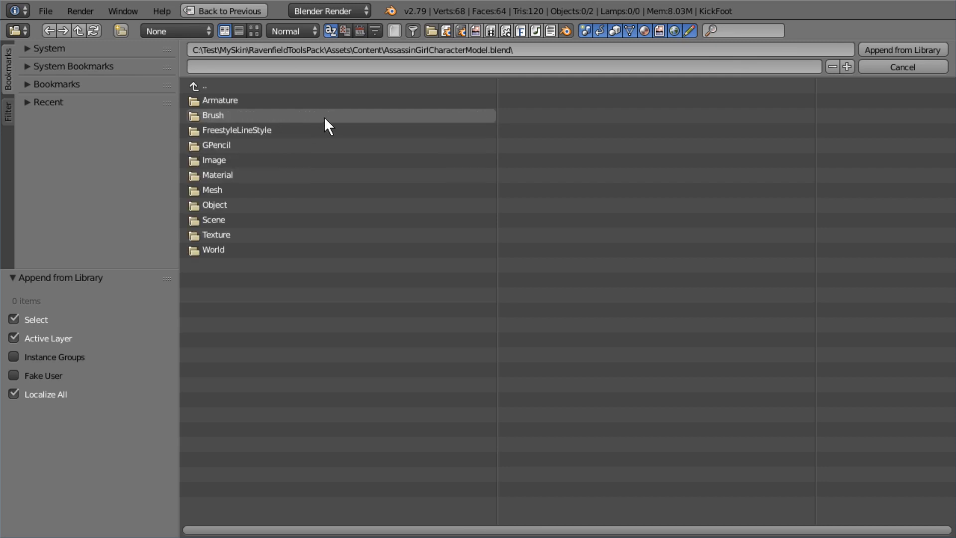
{"action": "left_click", "coordinate": [219, 217]}
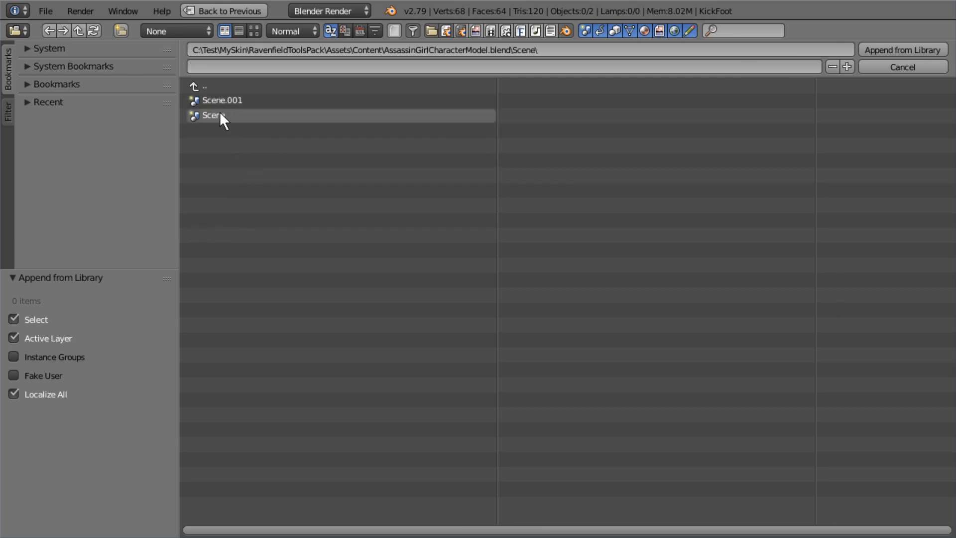
{"action": "double_click", "coordinate": [217, 117]}
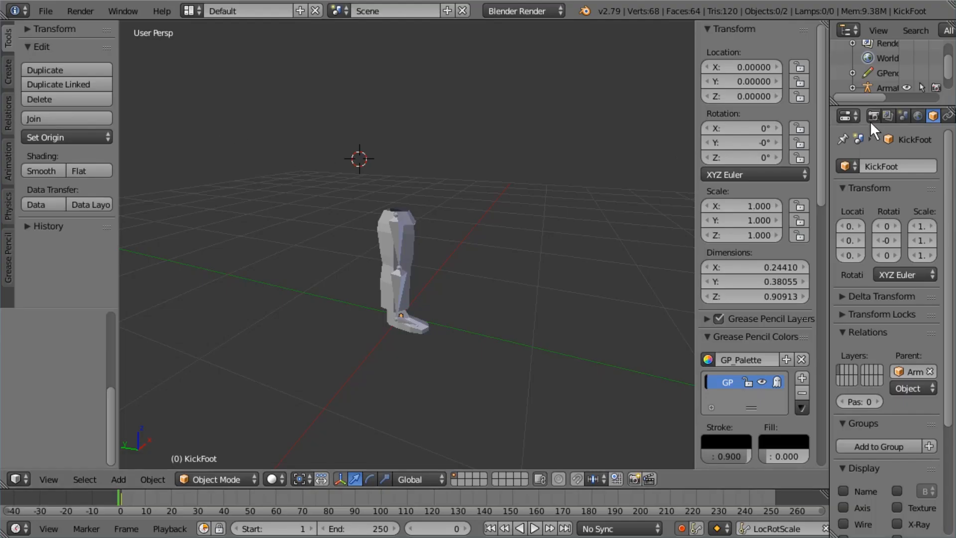
- Enlarge the outliner, switch to the appended Scene.001, and hide the viewport's tool shelf and properties region
{"action": "left_click_drag", "start_coordinate": [885, 105], "coordinate": [884, 276]}
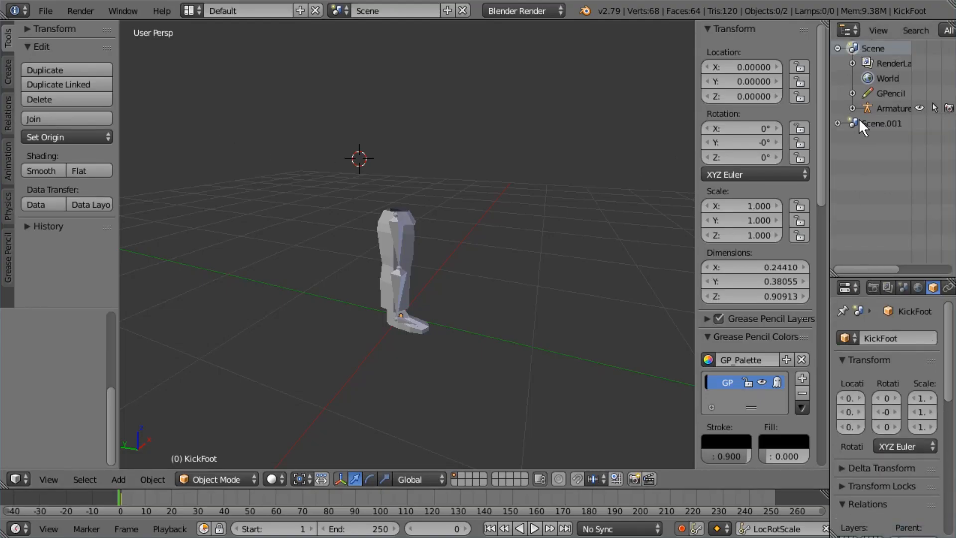
{"action": "left_click", "coordinate": [859, 121]}
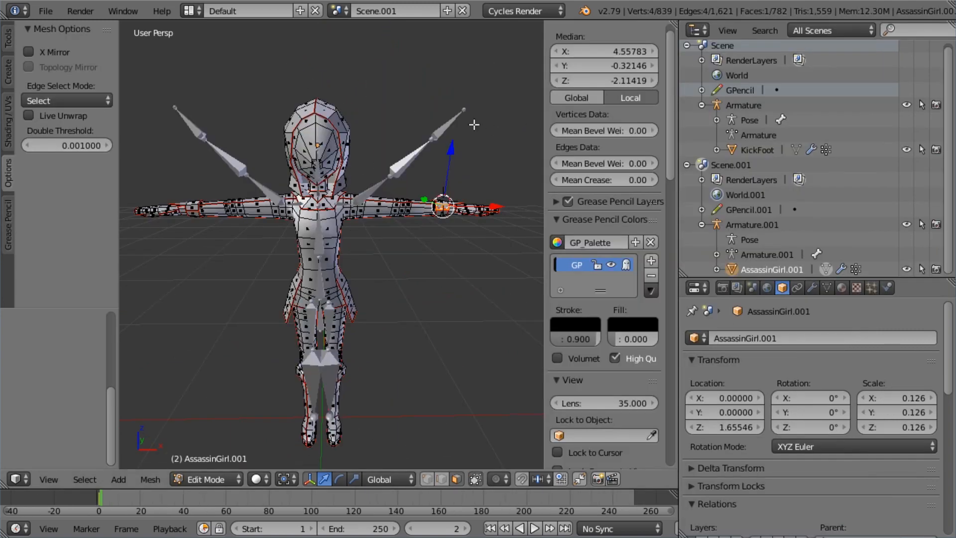
{"action": "key", "text": "t"}
{"action": "key", "text": "n"}
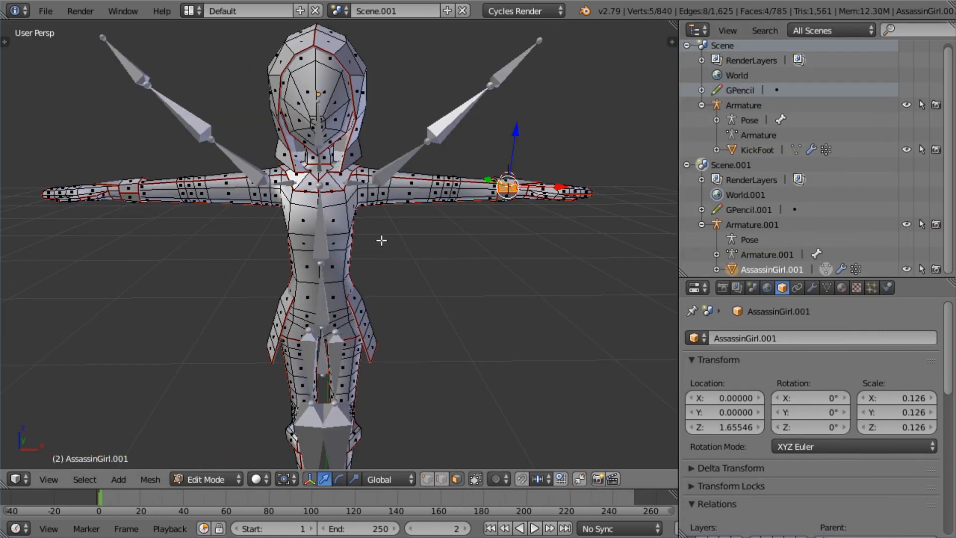
- Leave Edit Mode and clear the parent of the AssassinGirl.001 mesh
{"action": "key", "text": "Tab"}
{"action": "key", "text": "alt+p"}
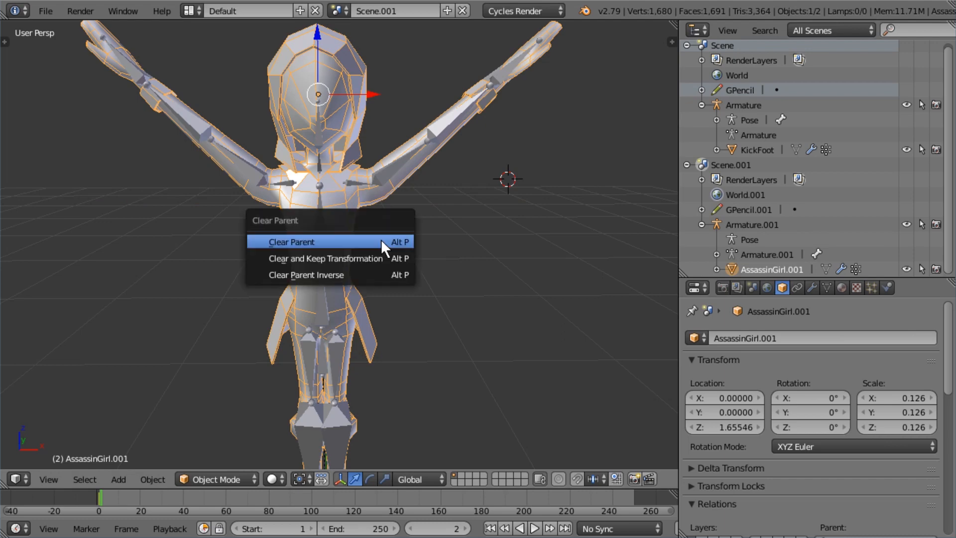
{"action": "left_click", "coordinate": [379, 240]}
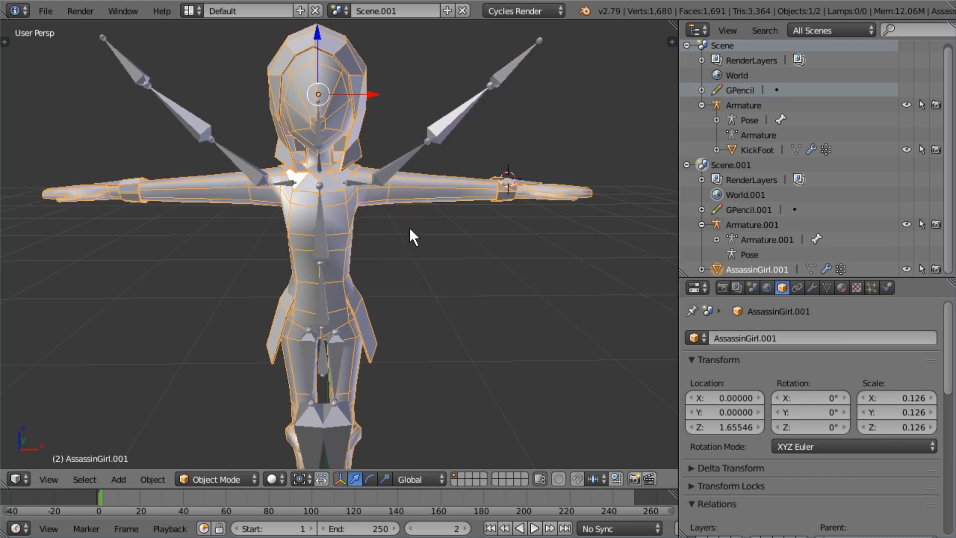
- Delete the character's armature from Scene.001
{"action": "right_click", "coordinate": [471, 113]}
{"action": "key", "text": "x"}
{"action": "left_click", "coordinate": [477, 99]}
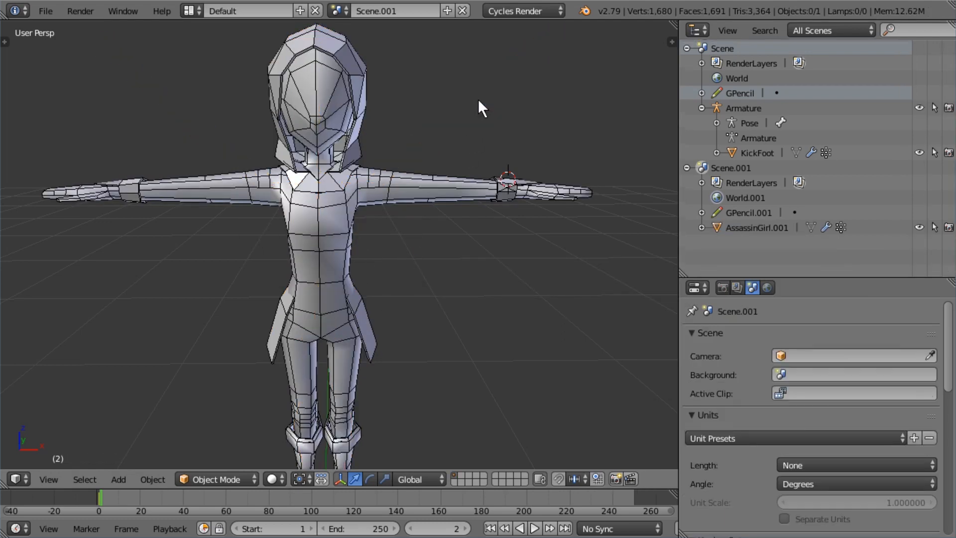
- Delete the upper body of the AssassinGirl.001 mesh, keeping only the hips, side skirt panels and legs
{"action": "right_click", "coordinate": [252, 169]}
{"action": "key", "text": "Tab"}
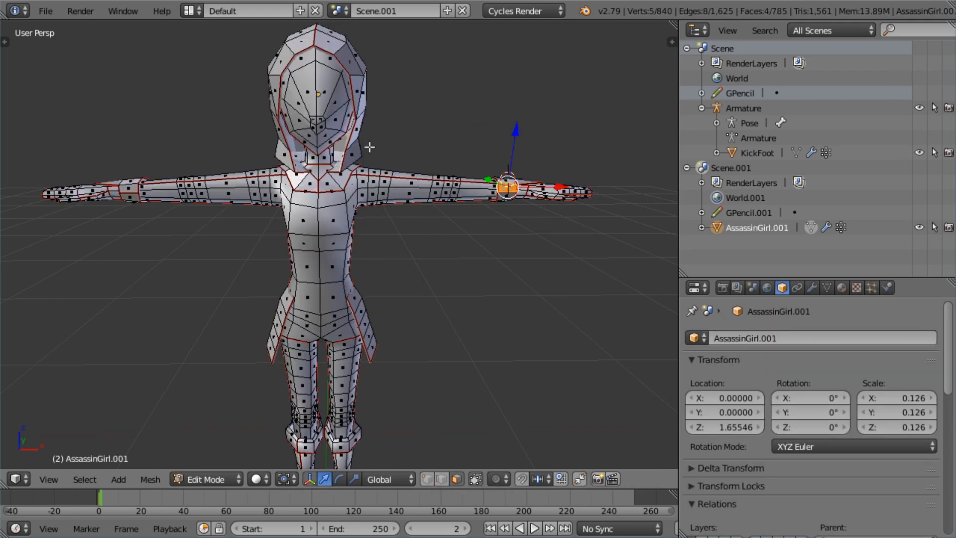
{"action": "scroll", "coordinate": [346, 152], "scroll_direction": "down", "scroll_amount": 4}
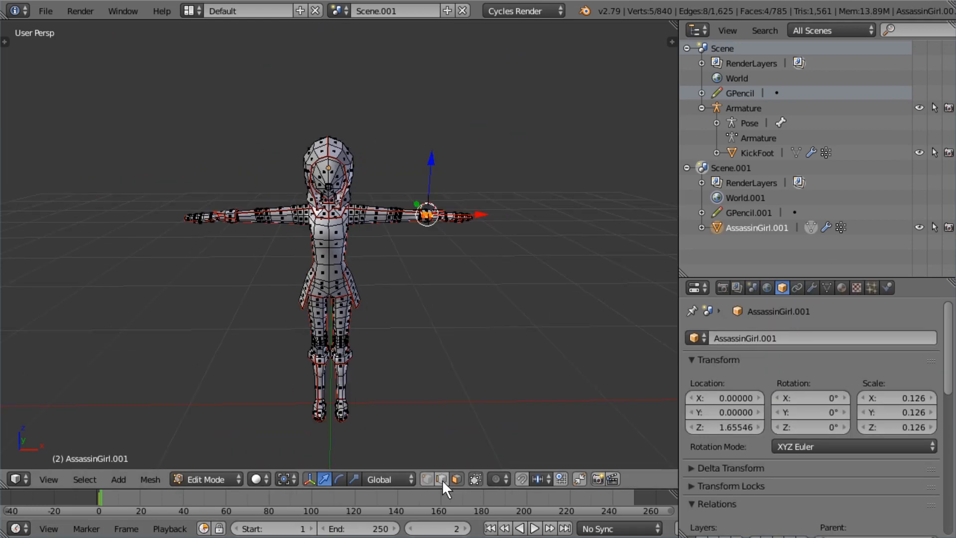
{"action": "key", "text": "a"}
{"action": "key", "text": "b"}
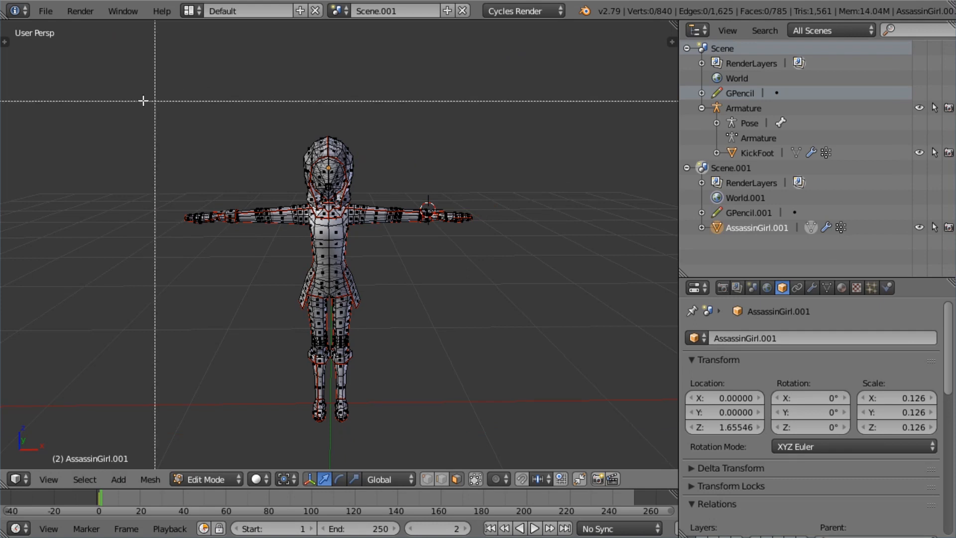
{"action": "left_click_drag", "start_coordinate": [138, 98], "coordinate": [661, 322]}
{"action": "key", "text": "b"}
{"action": "left_click_drag", "start_coordinate": [478, 256], "coordinate": [264, 332]}
{"action": "key", "text": "a"}
{"action": "key", "text": "b"}
{"action": "left_click_drag", "start_coordinate": [496, 100], "coordinate": [114, 271]}
{"action": "key", "text": "x"}
{"action": "left_click", "coordinate": [319, 242]}
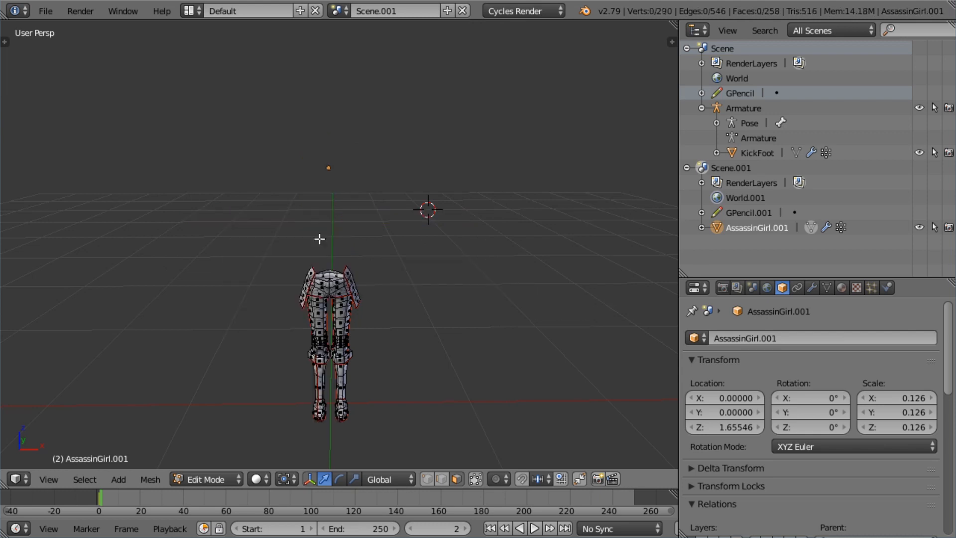
- Copy the trimmed legs mesh into the original Scene and delete Scene.001
{"action": "key", "text": "Tab"}
{"action": "key", "text": "ctrl+c"}
{"action": "left_click", "coordinate": [734, 51]}
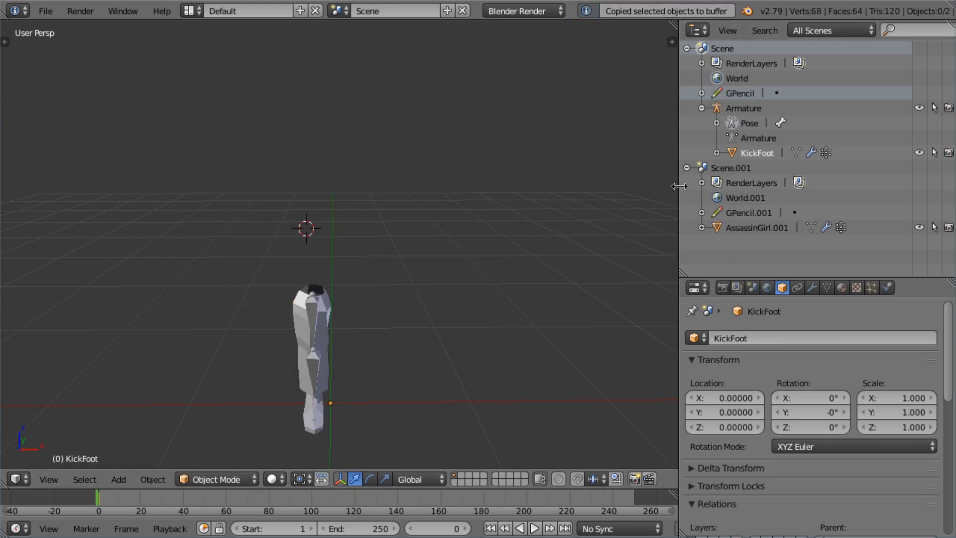
{"action": "key", "text": "ctrl+v"}
{"action": "right_click", "coordinate": [727, 183]}
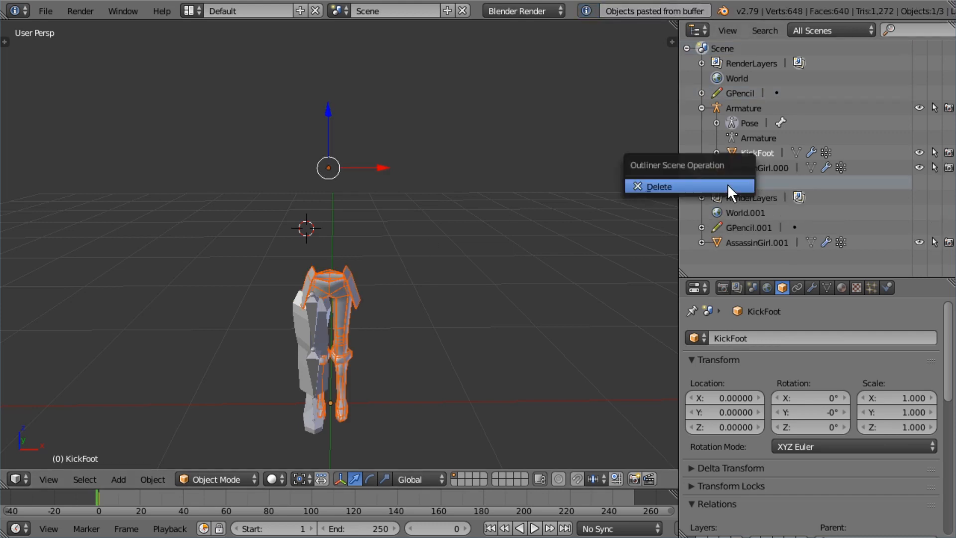
{"action": "left_click", "coordinate": [726, 186]}
- In front orthographic view, move the legs about 0.03 units along negative X so one leg lines up with the kick foot bones
{"action": "key", "text": "KP_1"}
{"action": "scroll", "coordinate": [348, 289], "scroll_direction": "down", "scroll_amount": 4}
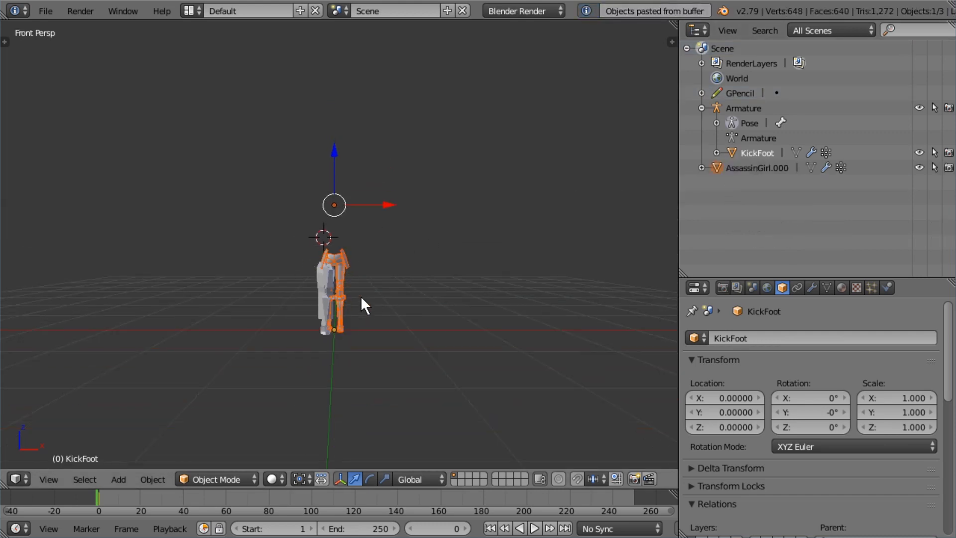
{"action": "scroll", "coordinate": [360, 295], "scroll_direction": "up", "scroll_amount": 3}
{"action": "key", "text": "KP_5"}
{"action": "scroll", "coordinate": [343, 304], "scroll_direction": "up", "scroll_amount": 3}
{"action": "middle_click_drag", "start_coordinate": [340, 312], "coordinate": [374, 198], "text": "shift"}
{"action": "scroll", "coordinate": [347, 235], "scroll_direction": "up", "scroll_amount": 3}
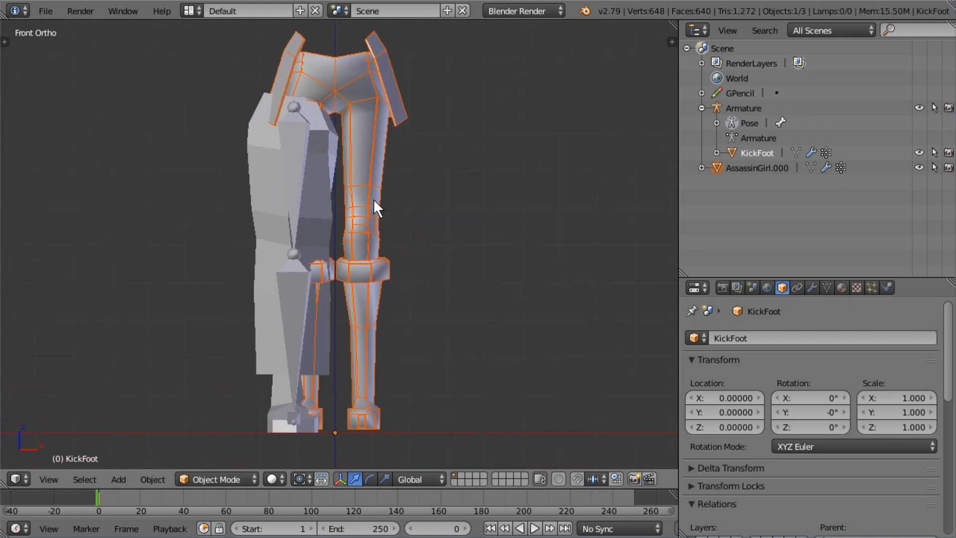
{"action": "key", "text": "g"}
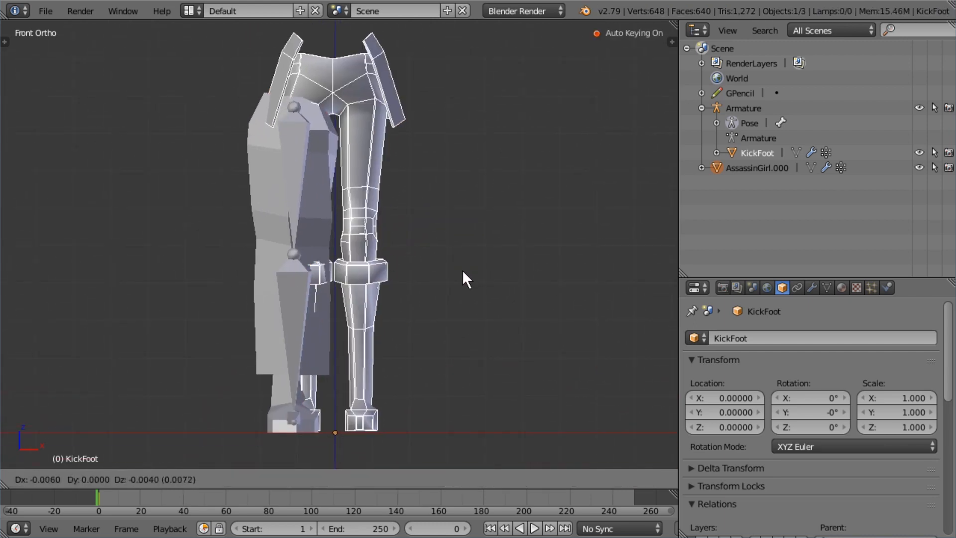
{"action": "left_click", "coordinate": [454, 271]}
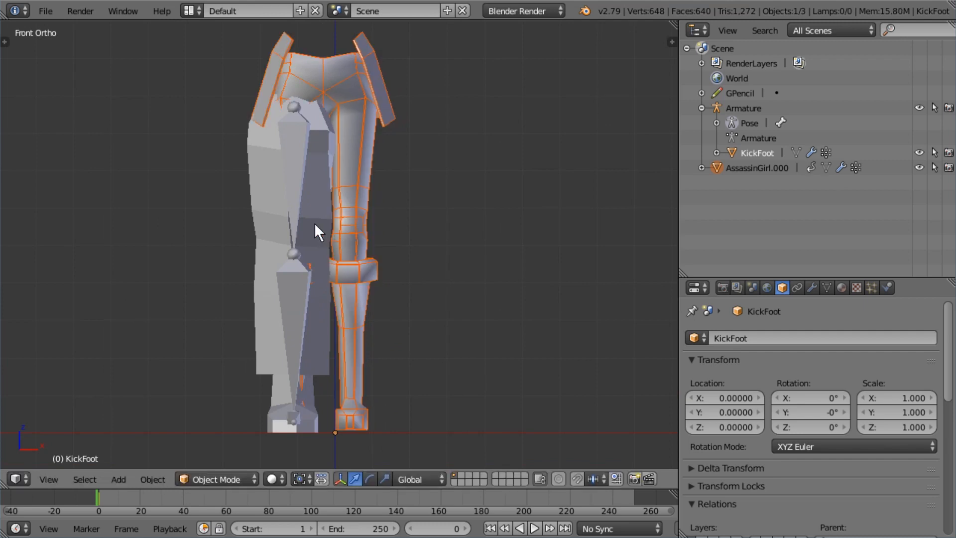
- Delete the original KickFoot mesh from the scene
{"action": "right_click", "coordinate": [314, 223]}
{"action": "right_click", "coordinate": [750, 152]}
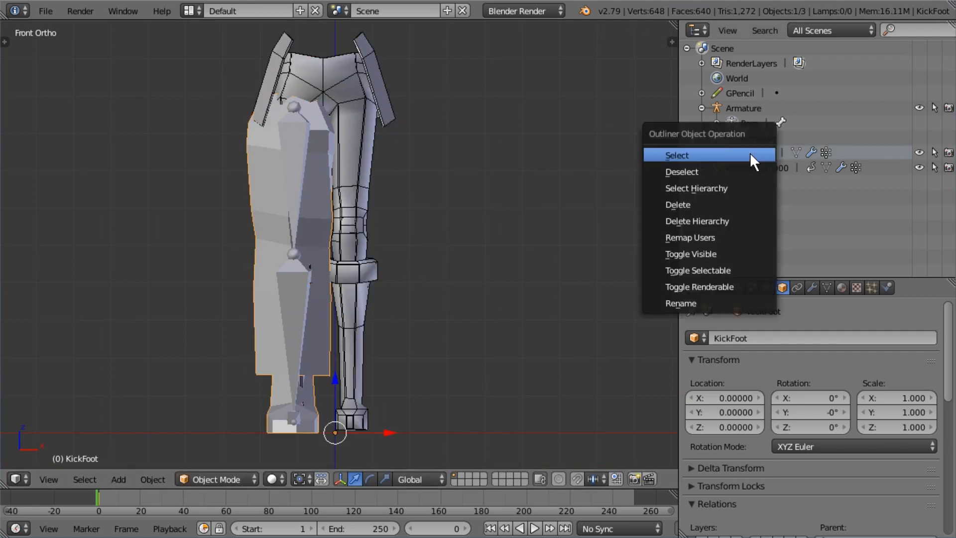
{"action": "left_click", "coordinate": [704, 202]}
- Delete the vertices of the boneless leg's foot, shin and knee cuff on AssassinGirl.000
{"action": "right_click", "coordinate": [381, 155]}
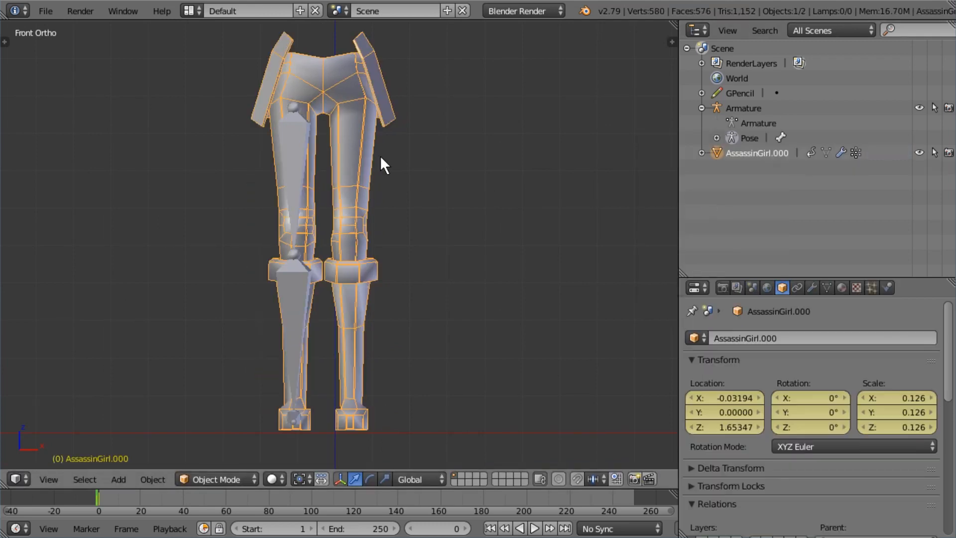
{"action": "key", "text": "Tab"}
{"action": "key", "text": "Tab"}
{"action": "key", "text": "Tab"}
{"action": "scroll", "coordinate": [382, 157], "scroll_direction": "up", "scroll_amount": 4}
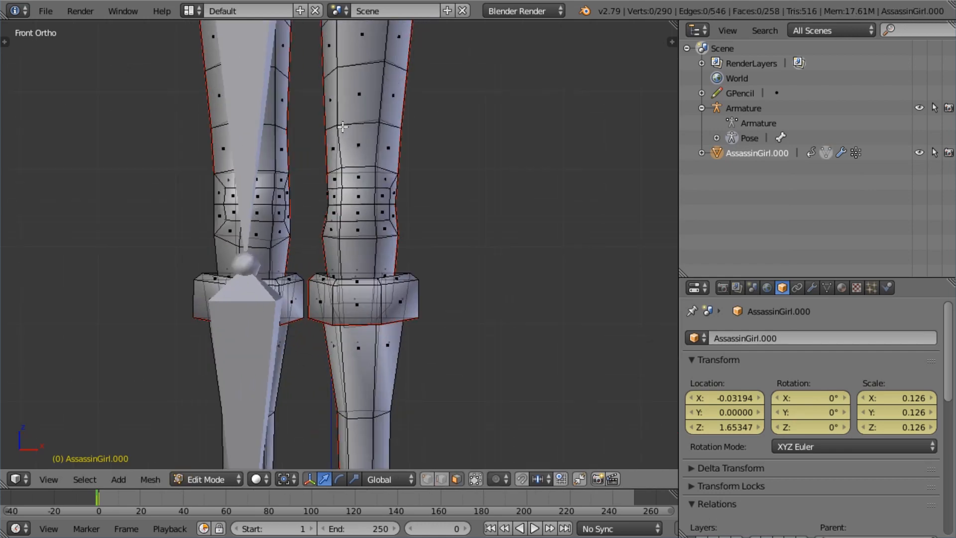
{"action": "scroll", "coordinate": [344, 126], "scroll_direction": "down", "scroll_amount": 4}
{"action": "right_click", "coordinate": [349, 401]}
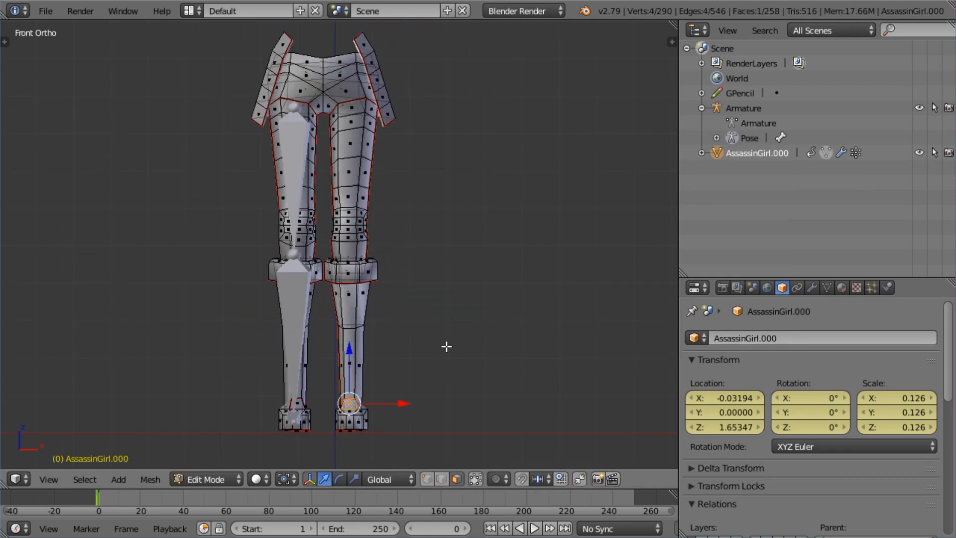
{"action": "key", "text": "ctrl+KP_Add"}
{"action": "key", "text": "ctrl+KP_Add"}
{"action": "key", "text": "ctrl+KP_Add"}
{"action": "key", "text": "ctrl+KP_Add"}
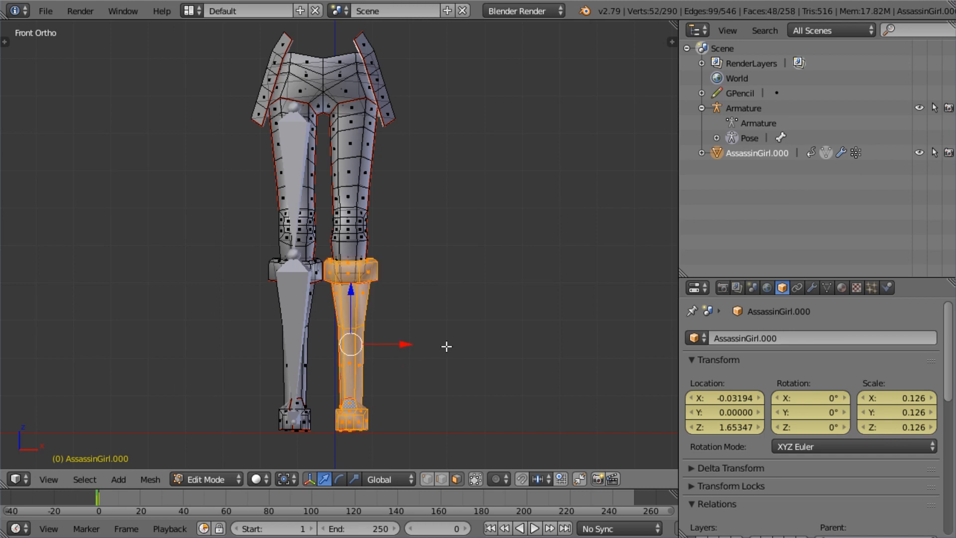
{"action": "key", "text": "x"}
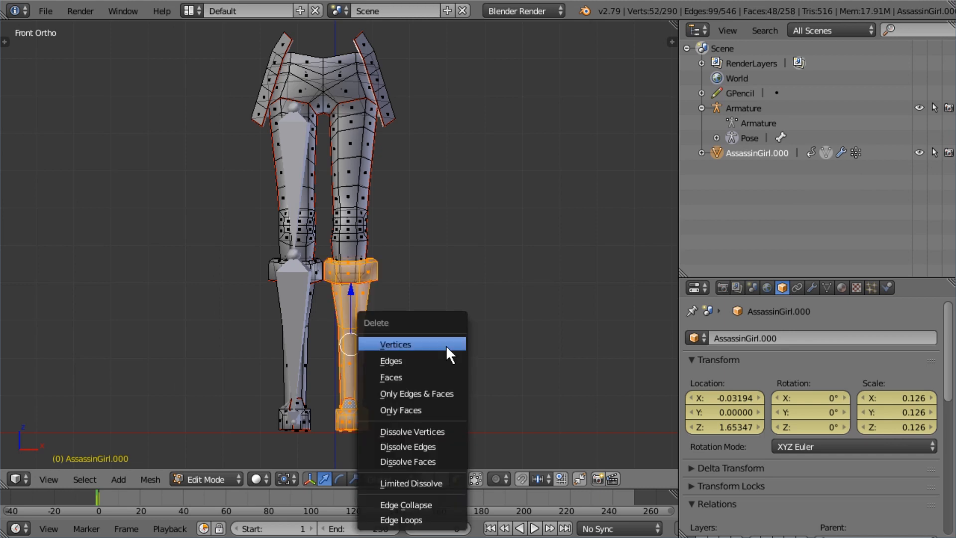
{"action": "left_click", "coordinate": [446, 345]}
- Grow a selection up from the boneless leg's knee and delete the vertices of its thigh and the adjoining hip front
{"action": "right_click", "coordinate": [369, 252]}
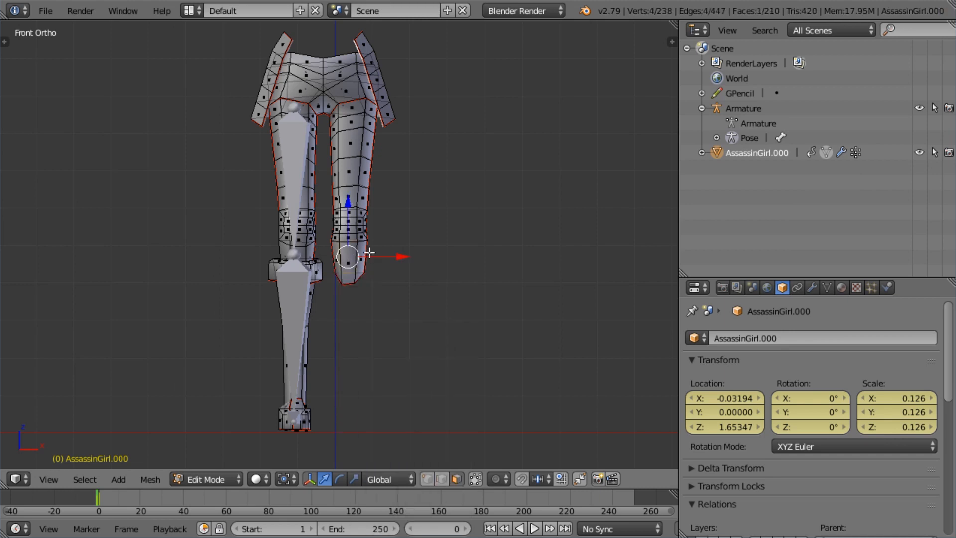
{"action": "key", "text": "ctrl+KP_Add"}
{"action": "key", "text": "ctrl+KP_Add"}
{"action": "key", "text": "ctrl+KP_Add"}
{"action": "key", "text": "ctrl+KP_Add"}
{"action": "key", "text": "ctrl+KP_Add"}
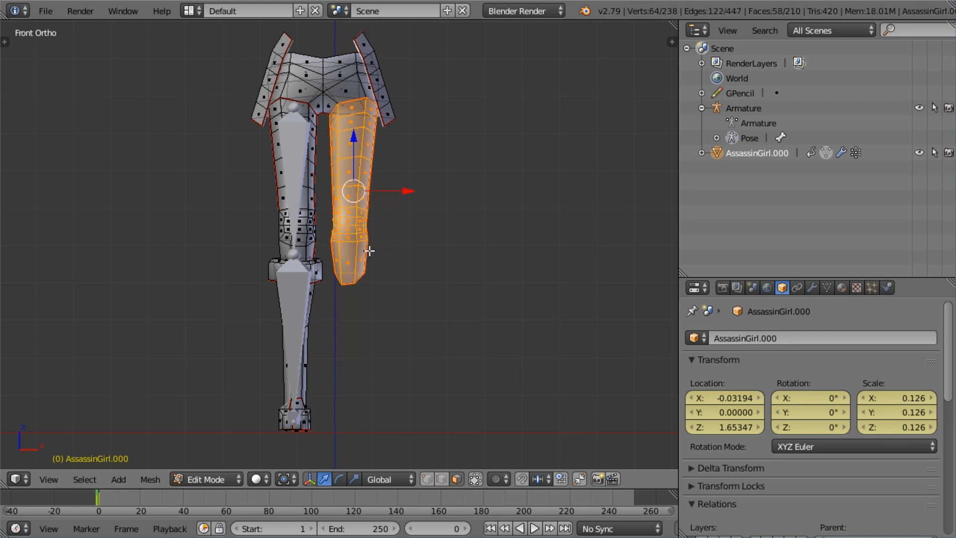
{"action": "key", "text": "ctrl+KP_Add"}
{"action": "key", "text": "x"}
{"action": "left_click", "coordinate": [369, 250]}
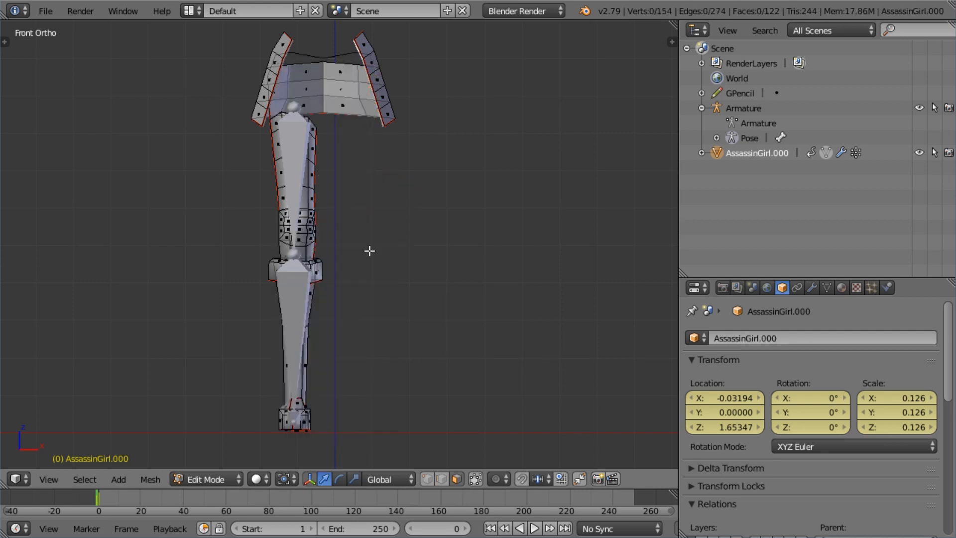
- Delete the vertices of both side skirt panels and the back of the hips
{"action": "middle_click_drag", "start_coordinate": [378, 203], "coordinate": [403, 303], "text": "shift"}
{"action": "right_click", "coordinate": [407, 179]}
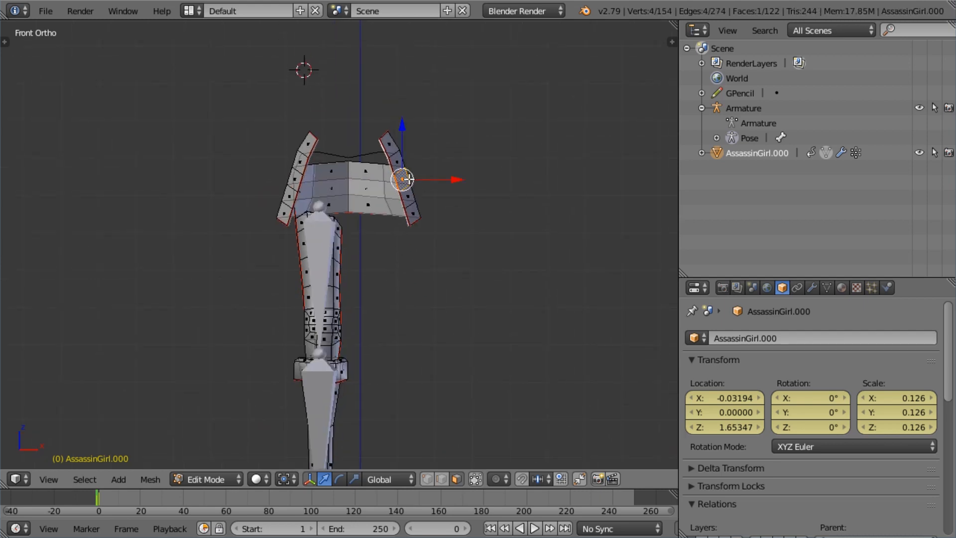
{"action": "key", "text": "ctrl+KP_Add"}
{"action": "key", "text": "ctrl+KP_Add"}
{"action": "key", "text": "ctrl+KP_Add"}
{"action": "key", "text": "ctrl+KP_Add"}
{"action": "key", "text": "ctrl+KP_Add"}
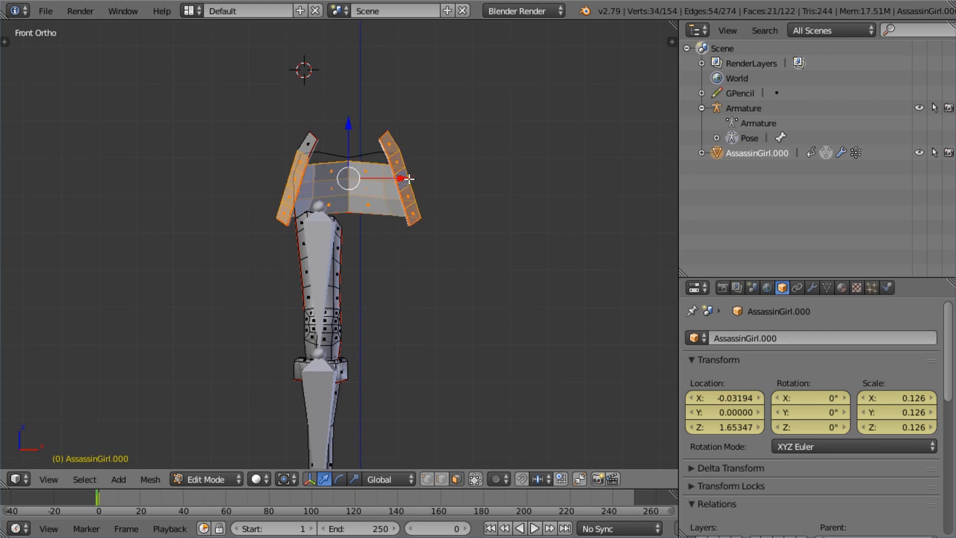
{"action": "key", "text": "x"}
{"action": "left_click", "coordinate": [408, 177]}
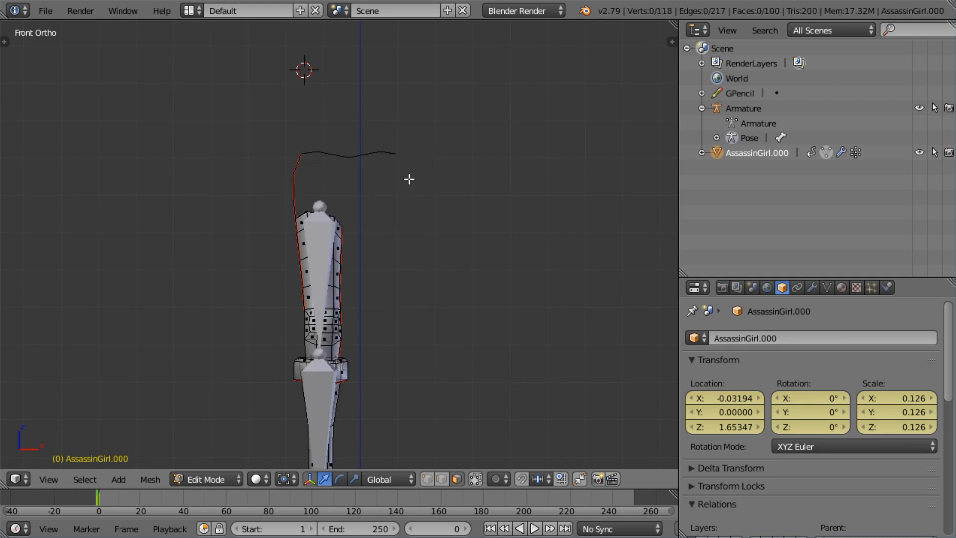
- Box-select the leftover waist edges above the thigh, including hidden ones, and delete their vertices
{"action": "key", "text": "b"}
{"action": "left_click_drag", "start_coordinate": [451, 112], "coordinate": [226, 183]}
{"action": "middle_click_drag", "start_coordinate": [367, 142], "coordinate": [495, 154]}
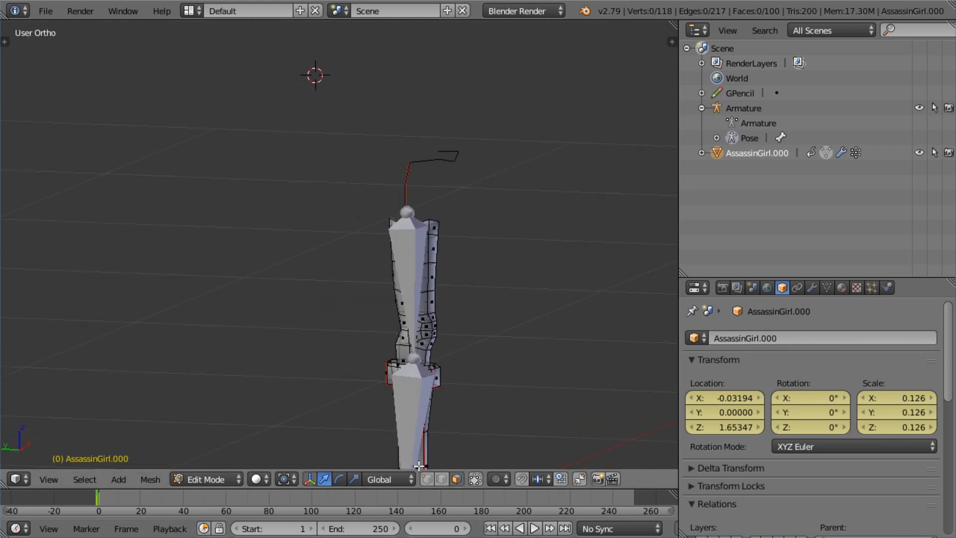
{"action": "middle_click_drag", "start_coordinate": [438, 448], "coordinate": [348, 305]}
{"action": "key", "text": "b"}
{"action": "left_click_drag", "start_coordinate": [441, 132], "coordinate": [228, 188]}
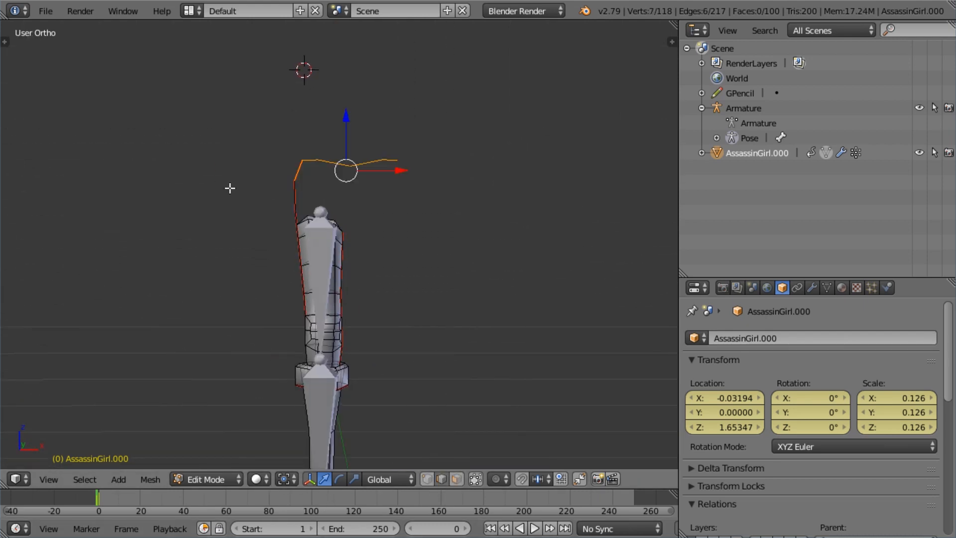
{"action": "key", "text": "x"}
{"action": "left_click", "coordinate": [335, 177]}
- Delete the stray vertex sticking up above the remaining thigh and inspect the top opening
{"action": "scroll", "coordinate": [335, 177], "scroll_direction": "up", "scroll_amount": 3}
{"action": "middle_click_drag", "start_coordinate": [249, 188], "coordinate": [323, 226]}
{"action": "scroll", "coordinate": [360, 216], "scroll_direction": "up", "scroll_amount": 3}
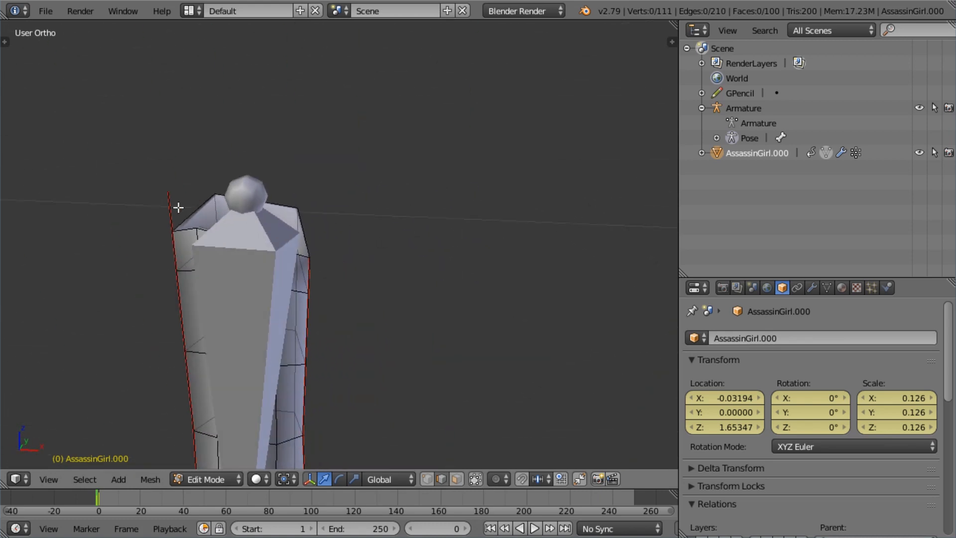
{"action": "right_click", "coordinate": [171, 209]}
{"action": "key", "text": "x"}
{"action": "left_click", "coordinate": [363, 140]}
{"action": "middle_click_drag", "start_coordinate": [85, 182], "coordinate": [347, 244]}
{"action": "right_click", "coordinate": [404, 199]}
{"action": "middle_click_drag", "start_coordinate": [416, 224], "coordinate": [333, 204]}
- Undo the deletions back to before the boneless leg's thigh and the hips were removed
{"action": "key", "text": "ctrl+z"}
{"action": "key", "text": "ctrl+z"}
{"action": "key", "text": "ctrl+z"}
{"action": "key", "text": "ctrl+z"}
{"action": "key", "text": "ctrl+z"}
{"action": "key", "text": "ctrl+z"}
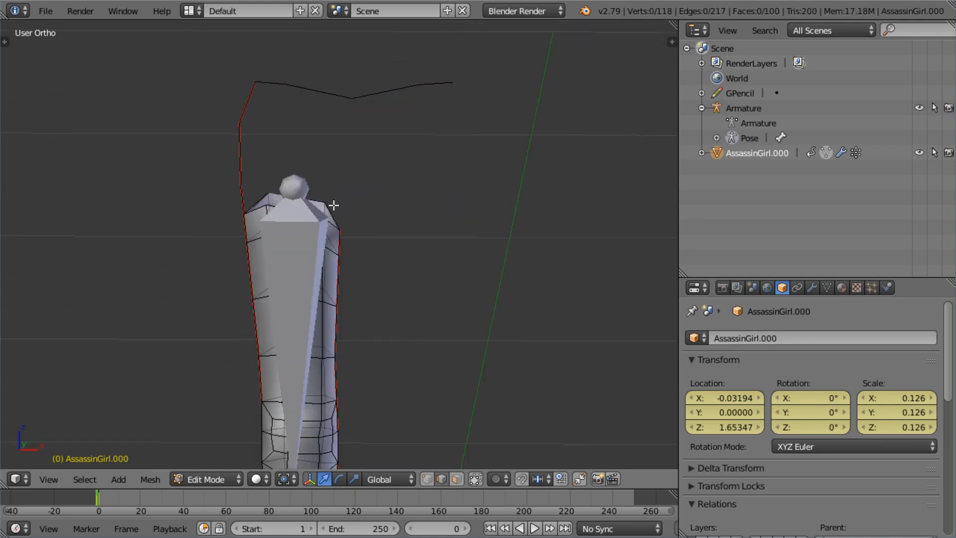
{"action": "key", "text": "ctrl+z"}
{"action": "key", "text": "ctrl+z"}
{"action": "key", "text": "ctrl+z"}
{"action": "key", "text": "ctrl+z"}
{"action": "key", "text": "ctrl+z"}
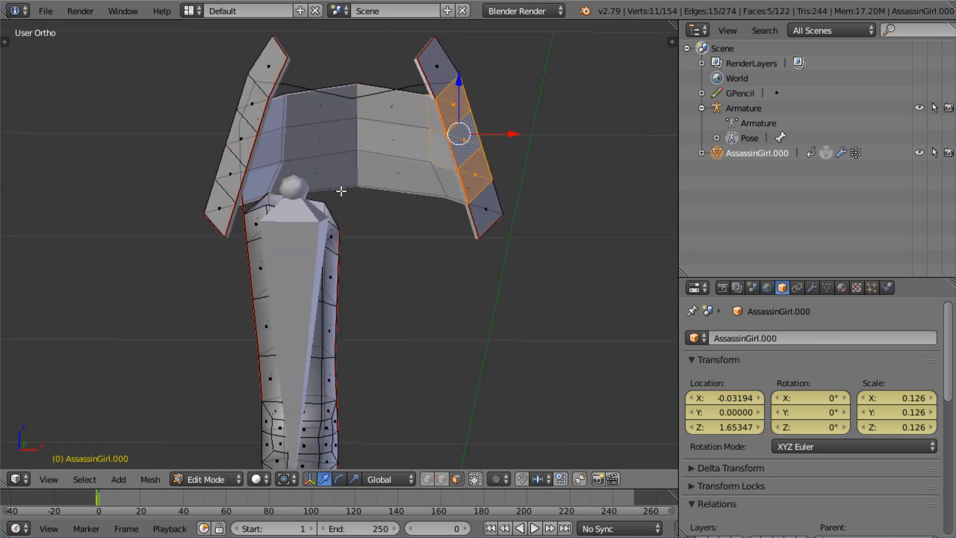
{"action": "key", "text": "ctrl+z"}
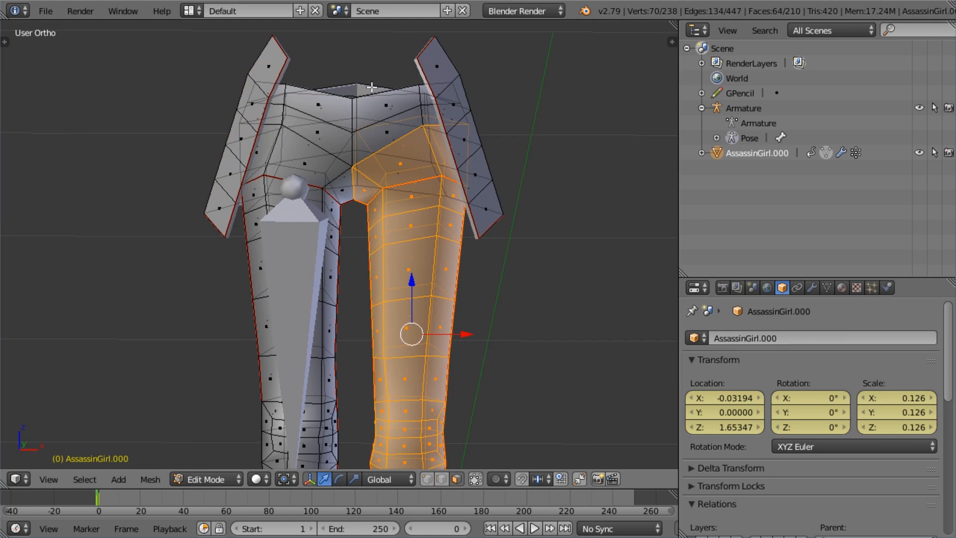
{"action": "scroll", "coordinate": [342, 79], "scroll_direction": "down", "scroll_amount": 2}
{"action": "key", "text": "KP_1"}
{"action": "left_click_drag", "start_coordinate": [200, 57], "coordinate": [543, 170]}
{"action": "left_click_drag", "start_coordinate": [543, 171], "coordinate": [544, 169]}
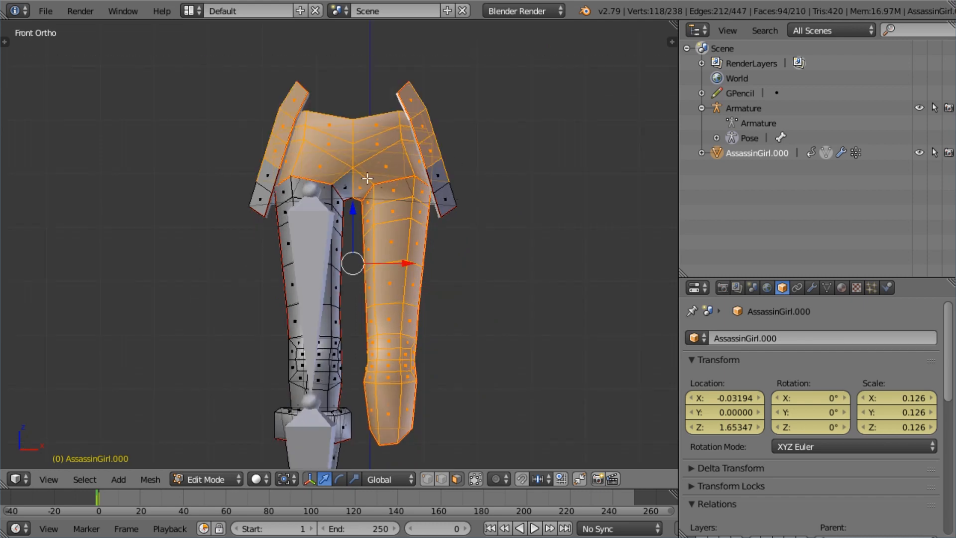
{"action": "key", "text": "a"}
{"action": "right_click", "coordinate": [369, 324]}
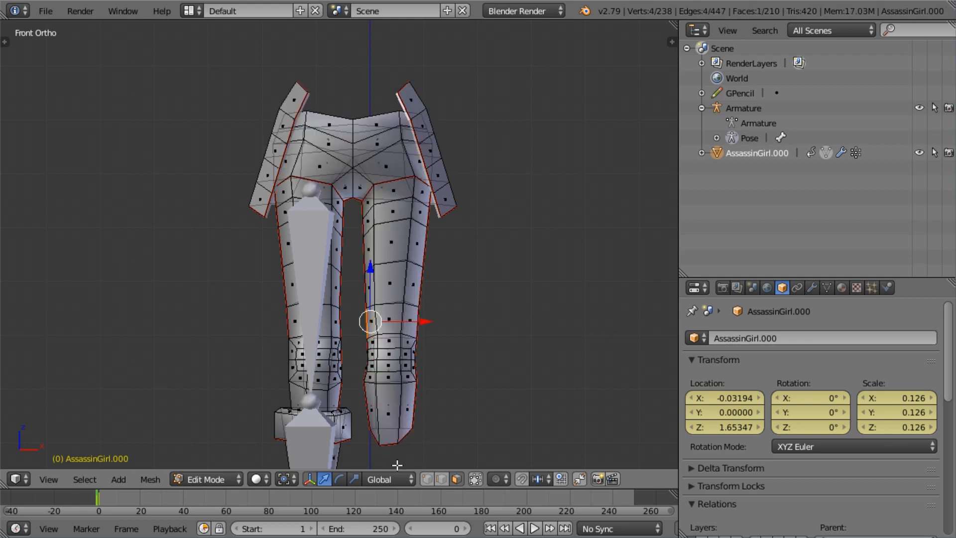
- Grow a selection from the boneless leg's lower end and its side skirt panel, and delete the selected leg, skirt and hip faces
{"action": "right_click", "coordinate": [405, 427]}
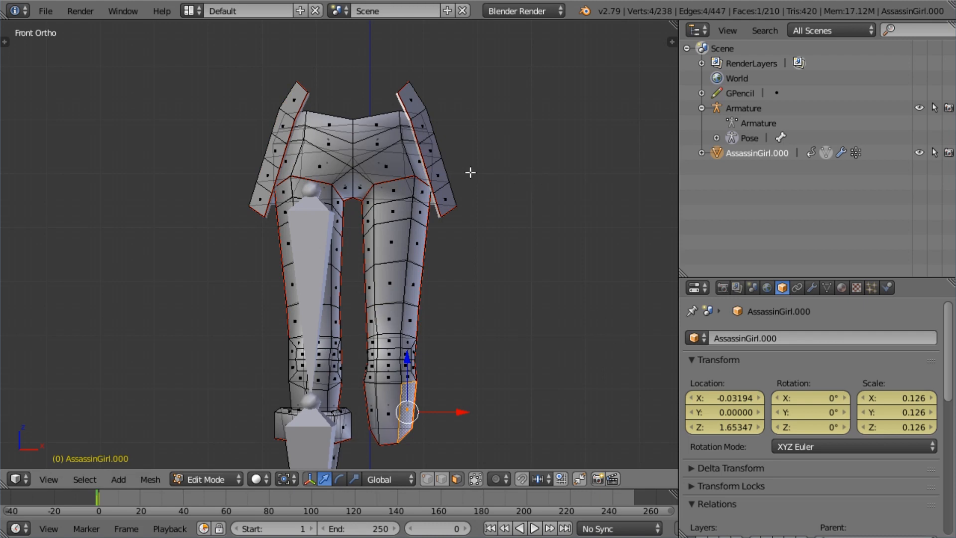
{"action": "right_click", "coordinate": [442, 177], "text": "shift"}
{"action": "key", "text": "ctrl+KP_Add"}
{"action": "key", "text": "ctrl+KP_Add"}
{"action": "key", "text": "ctrl+KP_Add"}
{"action": "key", "text": "ctrl+KP_Add"}
{"action": "key", "text": "ctrl+KP_Add"}
{"action": "key", "text": "ctrl+KP_Add"}
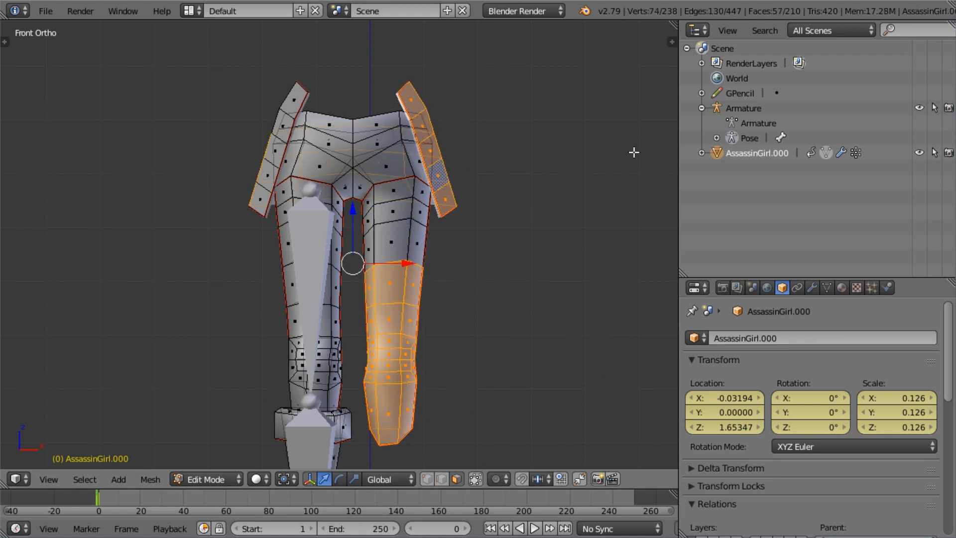
{"action": "key", "text": "ctrl+KP_Add"}
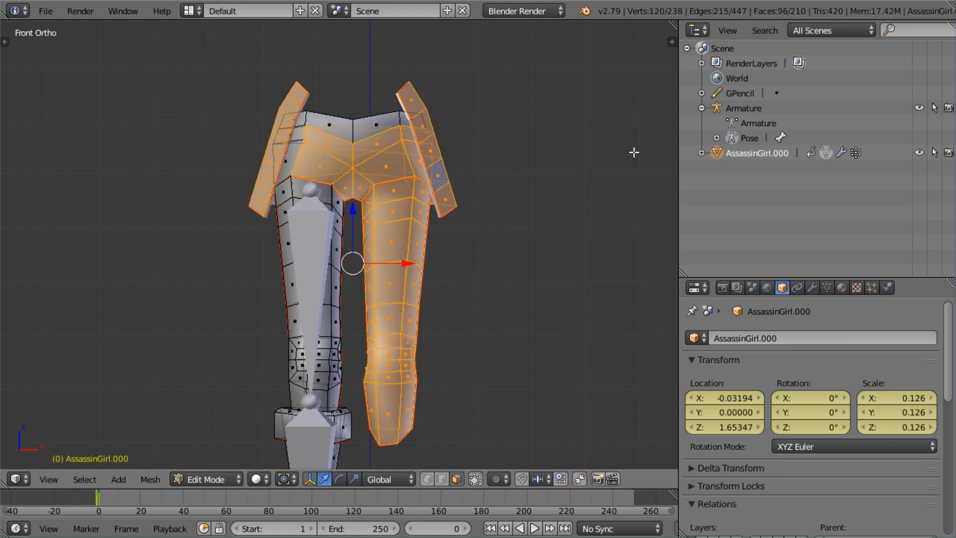
{"action": "key", "text": "x"}
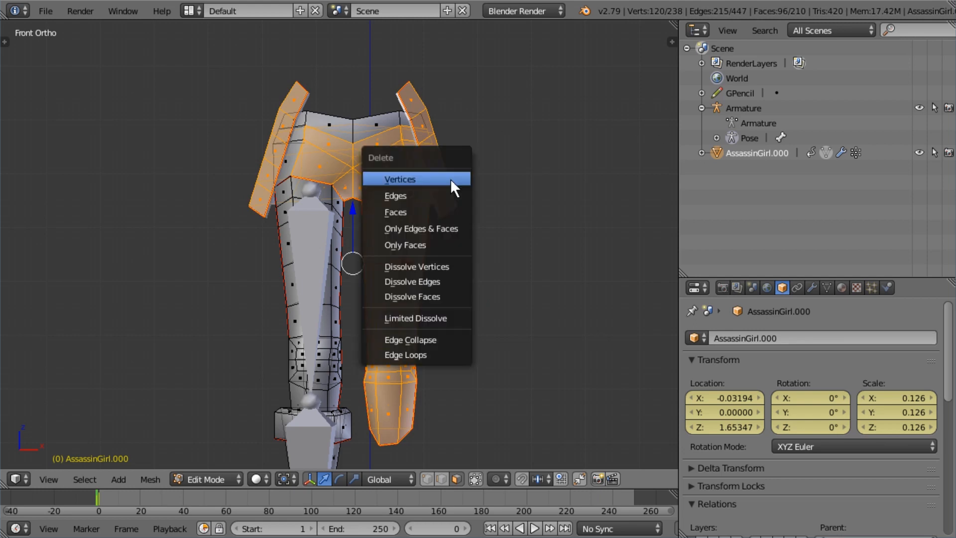
{"action": "left_click", "coordinate": [432, 211]}
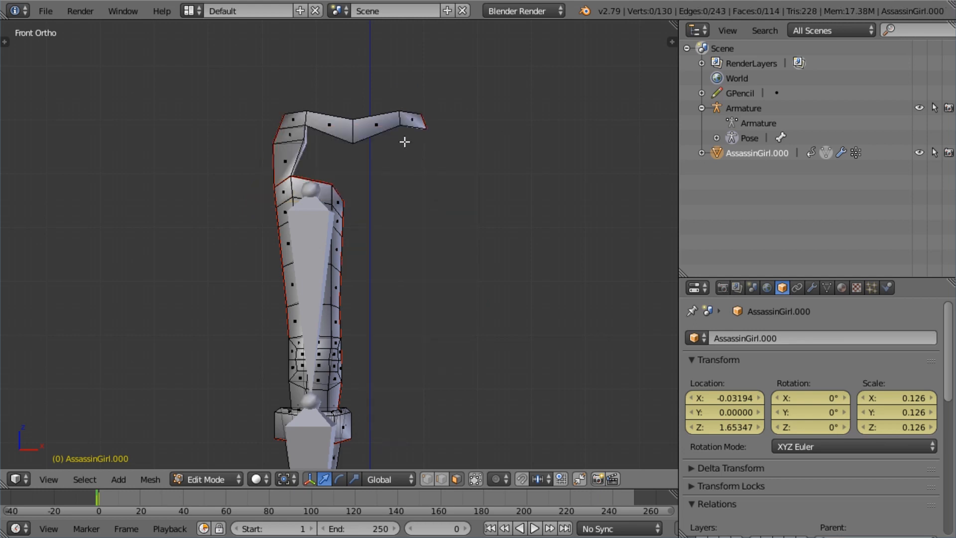
- Delete the faces of the leftover waist strip above the thigh, inspect the trimmed leg and return to Object Mode
{"action": "key", "text": "b"}
{"action": "left_click_drag", "start_coordinate": [509, 78], "coordinate": [243, 163]}
{"action": "key", "text": "x"}
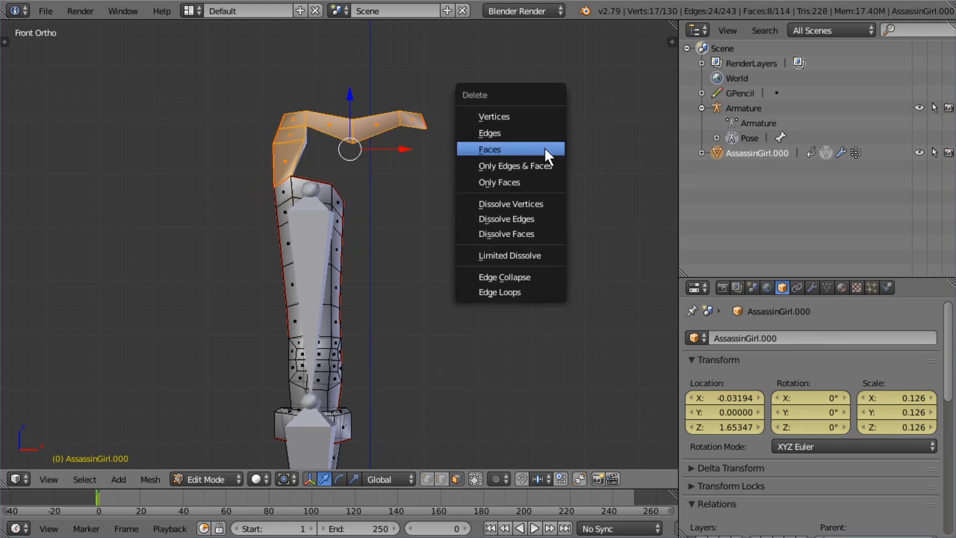
{"action": "left_click", "coordinate": [545, 148]}
{"action": "middle_click_drag", "start_coordinate": [339, 155], "coordinate": [387, 249]}
{"action": "key", "text": "Tab"}
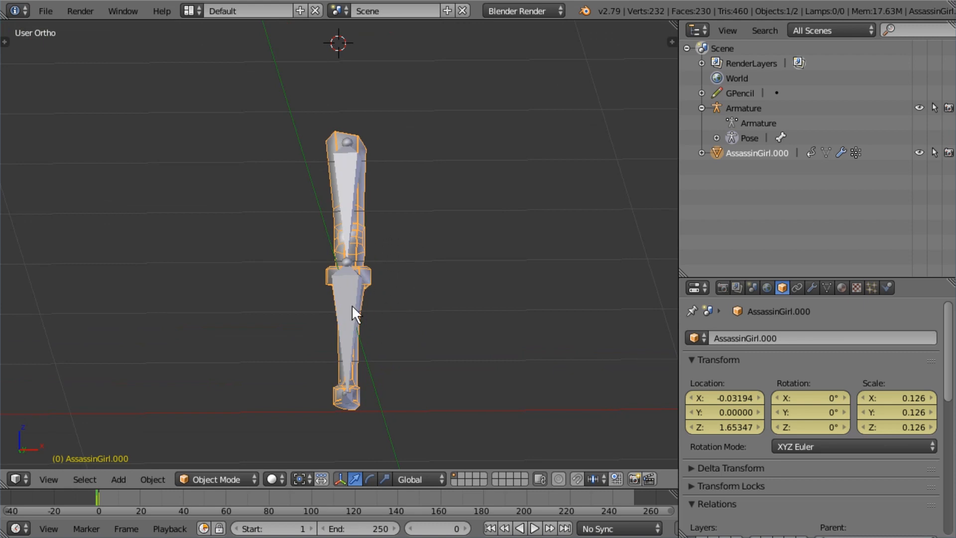
- Parent the leg mesh to the kick foot armature with automatic weights
{"action": "right_click", "coordinate": [345, 289]}
{"action": "right_click", "coordinate": [357, 254]}
{"action": "right_click", "coordinate": [351, 181]}
{"action": "key", "text": "ctrl+p"}
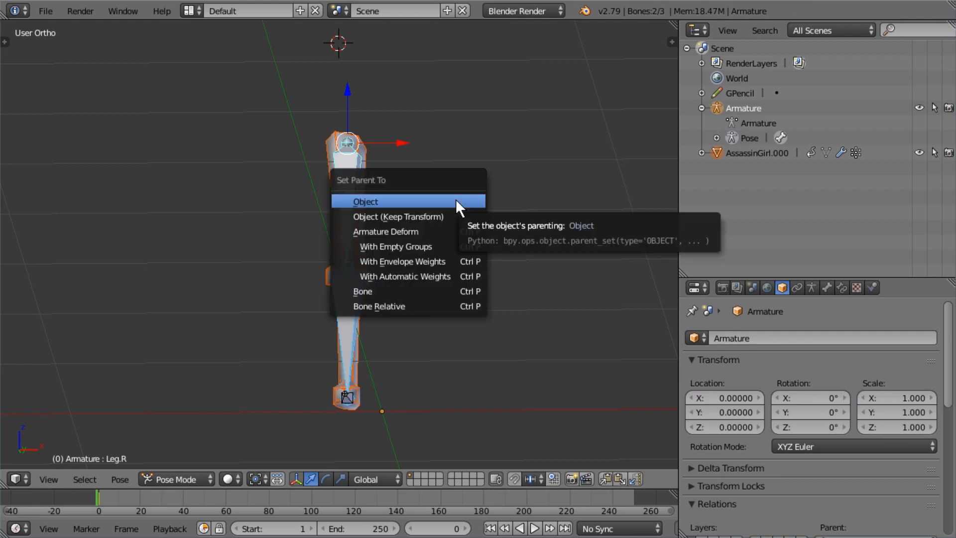
{"action": "left_click", "coordinate": [422, 277]}
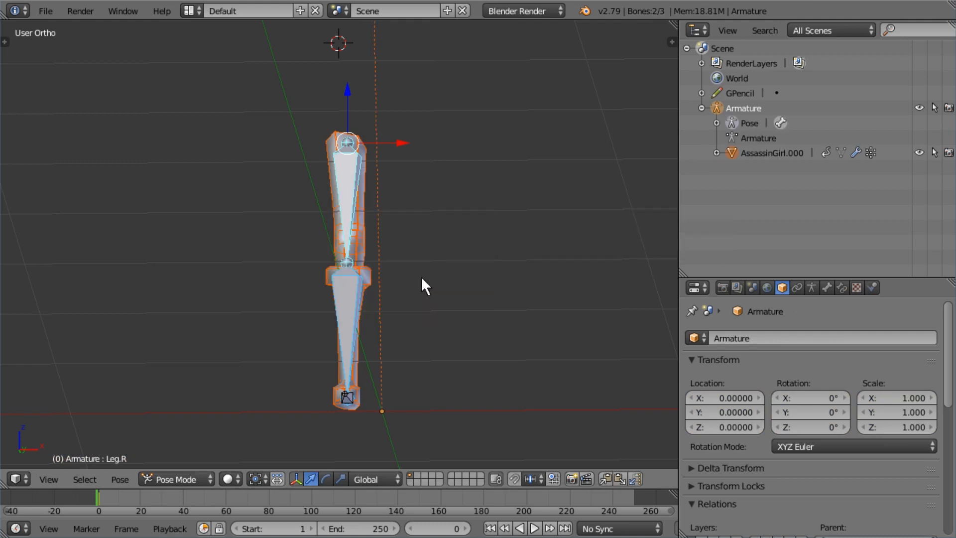
- Test-rotate the upper and lower leg bones to check how the mesh follows them, cancelling each rotation
{"action": "key", "text": "r"}
{"action": "key", "text": "Escape"}
{"action": "right_click", "coordinate": [353, 308]}
{"action": "key", "text": "r"}
{"action": "key", "text": "Escape"}
- Rename the leg mesh object as AssassinGirlFoot and save the Blender file
{"action": "left_click", "coordinate": [727, 154]}
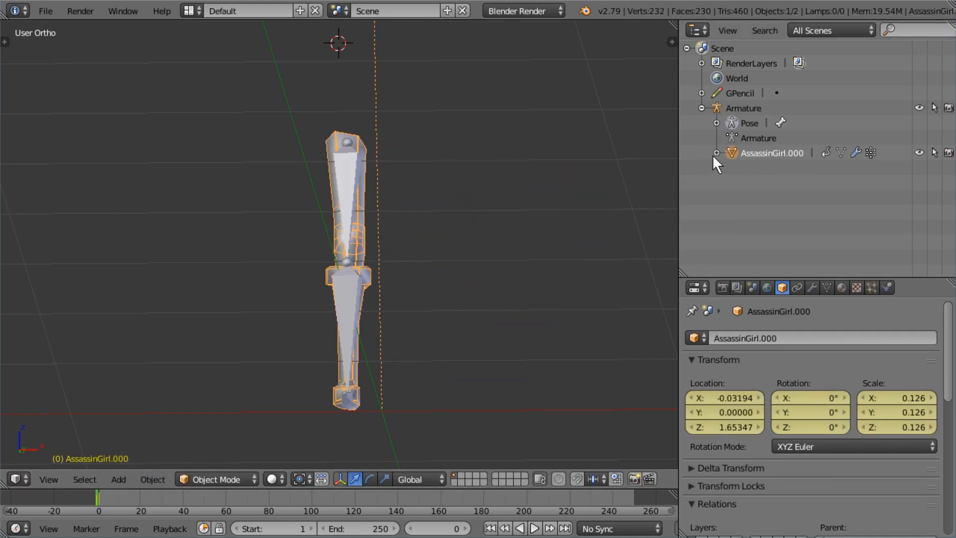
{"action": "double_click", "coordinate": [745, 153]}
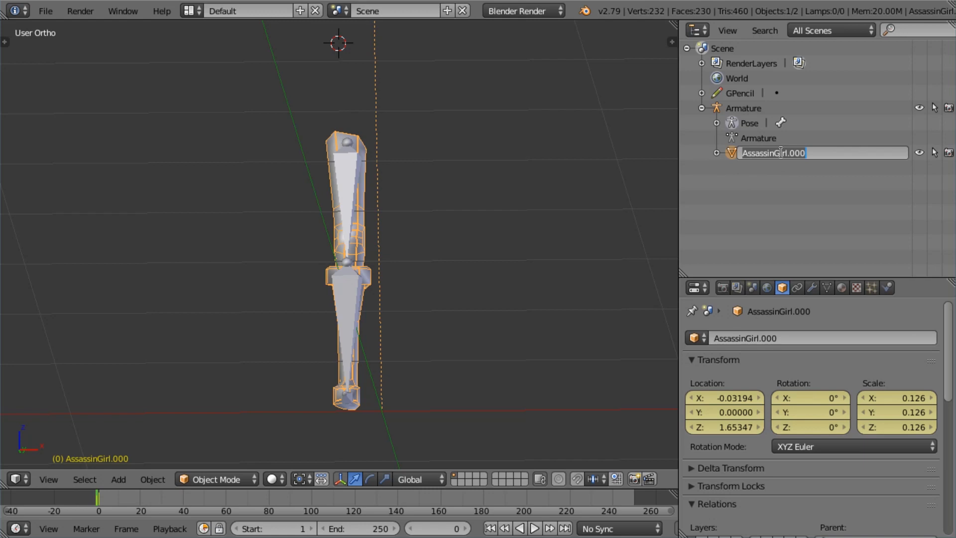
{"action": "type", "text": "AssassinGirlFoot"}
{"action": "key", "text": "Return"}
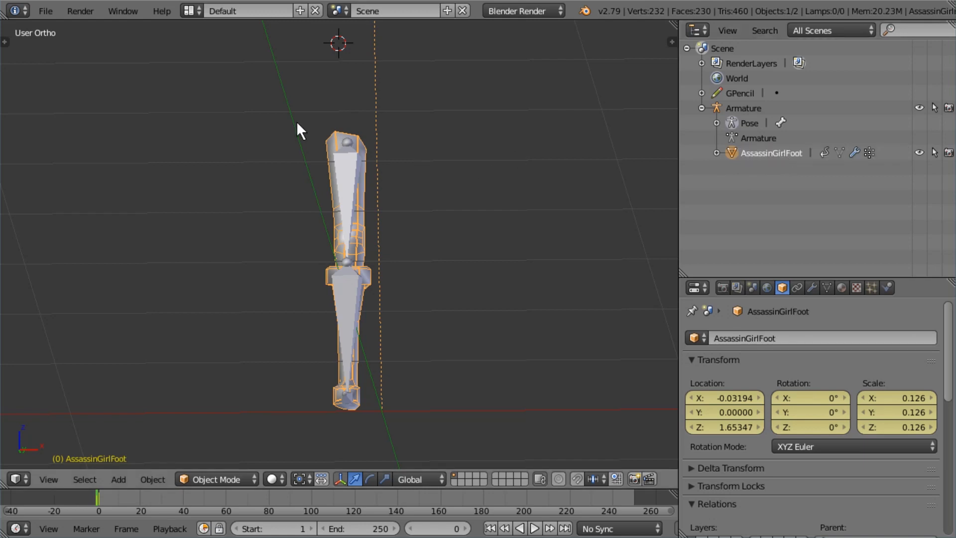
{"action": "left_click", "coordinate": [45, 11]}
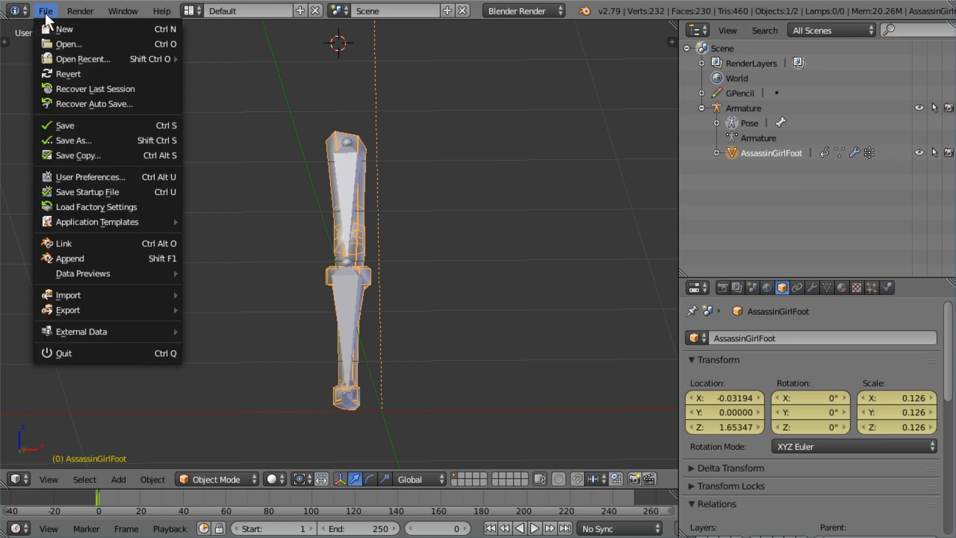
{"action": "left_click", "coordinate": [89, 127]}
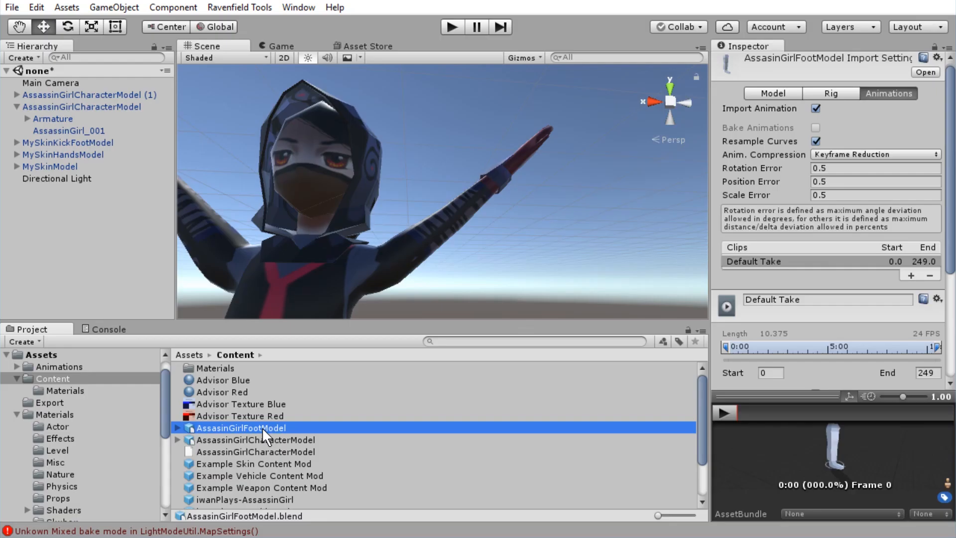
- In Unity, reimport AssasinGirlFootModel, place it in the scene and frame it in view
{"action": "right_click", "coordinate": [262, 427]}
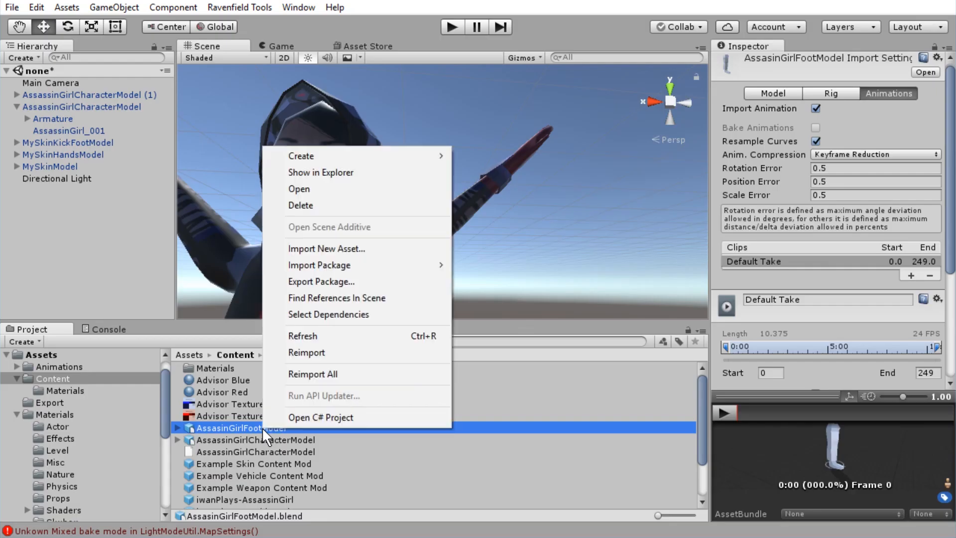
{"action": "left_click", "coordinate": [325, 350]}
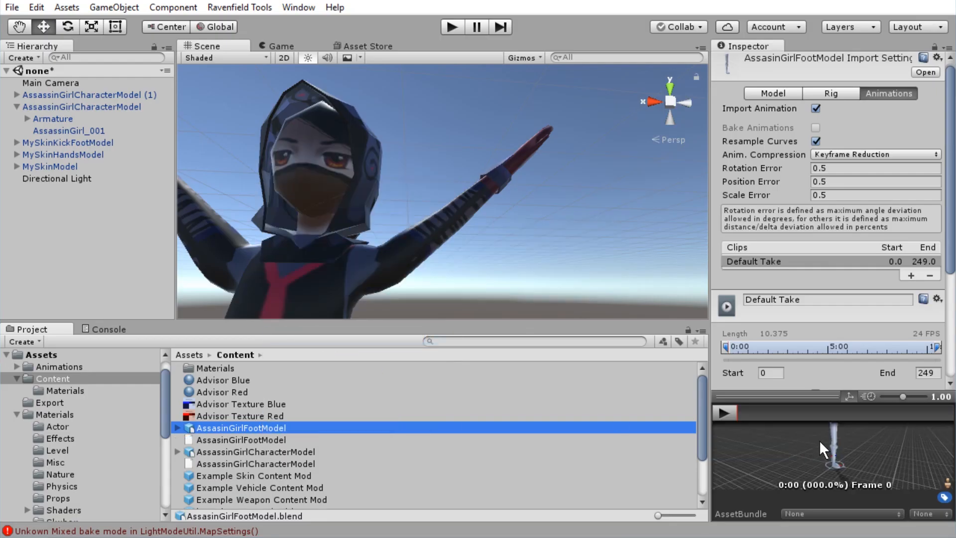
{"action": "left_click_drag", "start_coordinate": [254, 429], "coordinate": [465, 277]}
{"action": "key", "text": "f"}
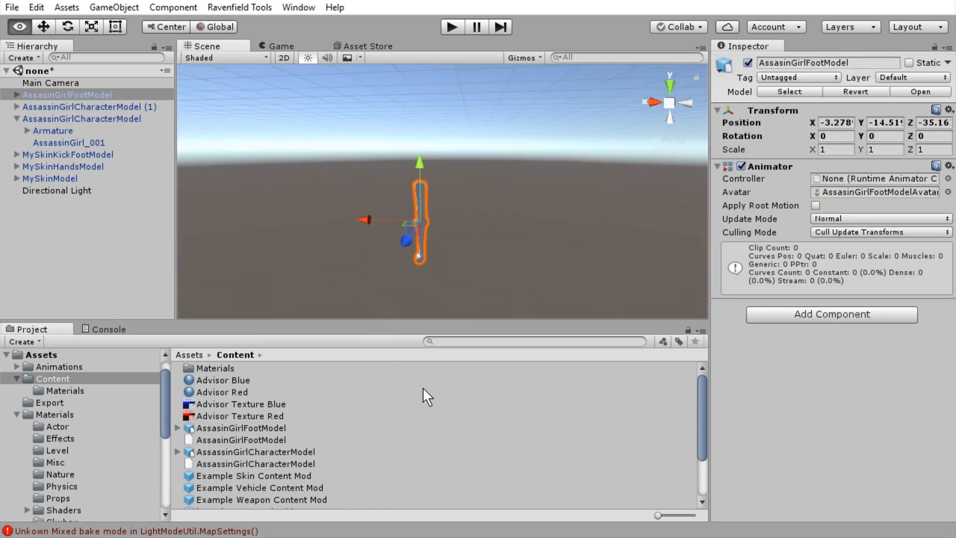
- Select the AssassinGirlFoot mesh inside AssasinGirlFootModel, frame it and expand its BADAN_000 material settings
{"action": "left_click", "coordinate": [67, 93]}
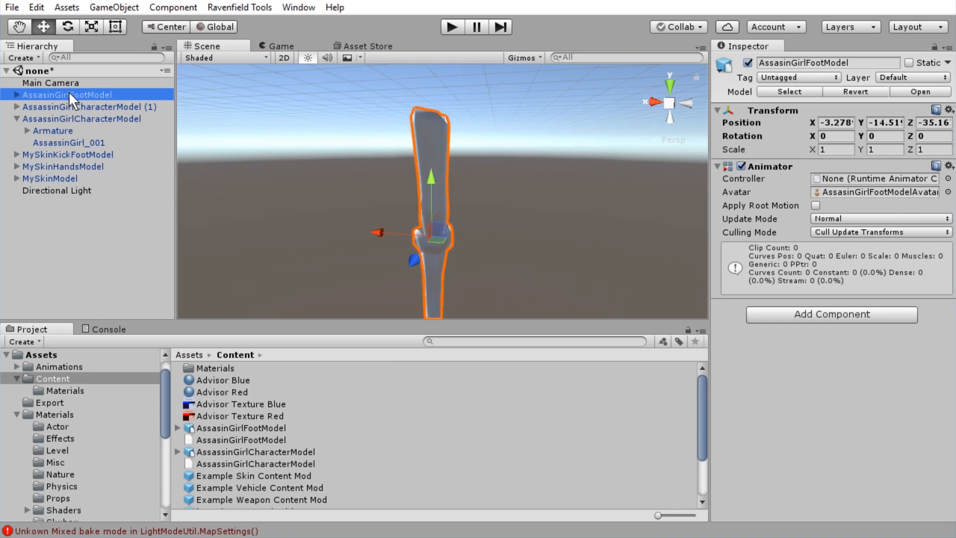
{"action": "key", "text": "Right"}
{"action": "left_click", "coordinate": [77, 110]}
{"action": "left_click", "coordinate": [77, 118]}
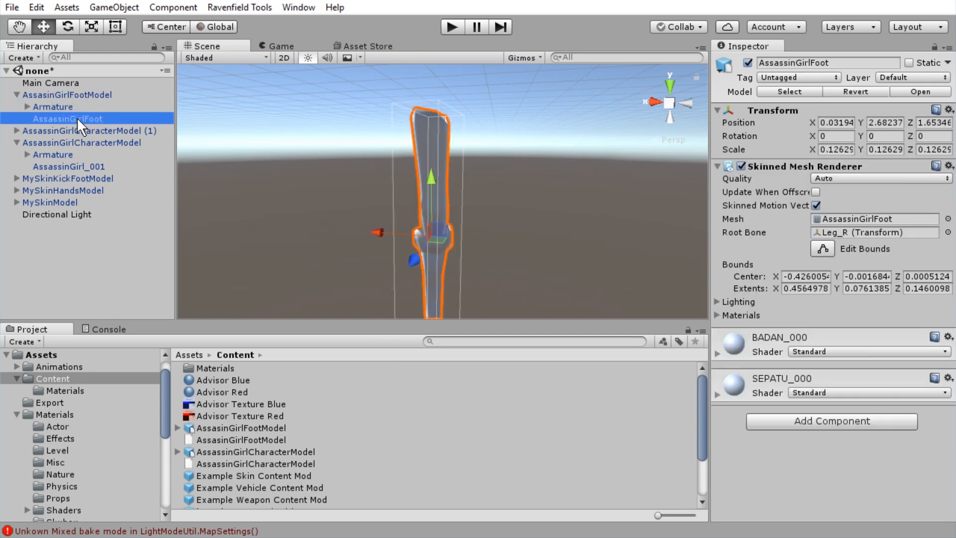
{"action": "key", "text": "f"}
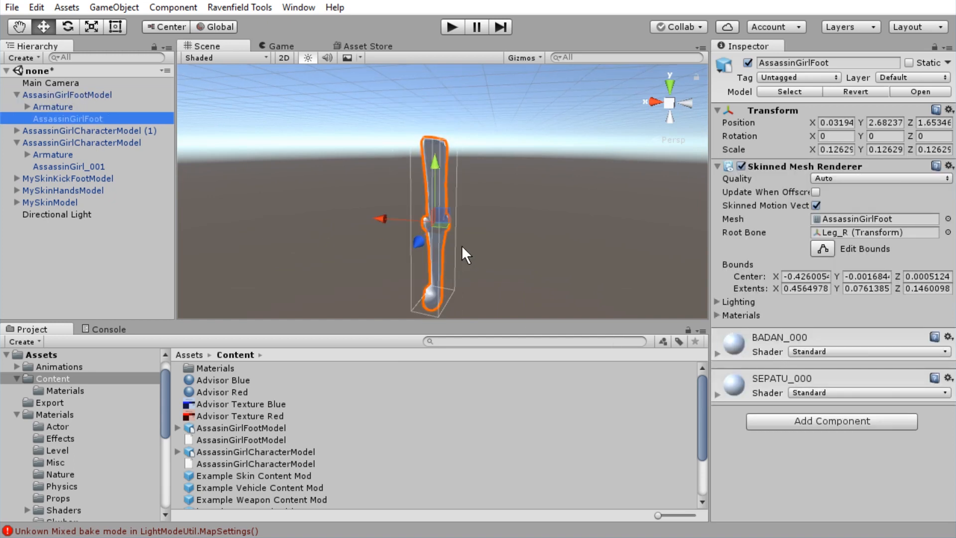
{"action": "left_click", "coordinate": [722, 351]}
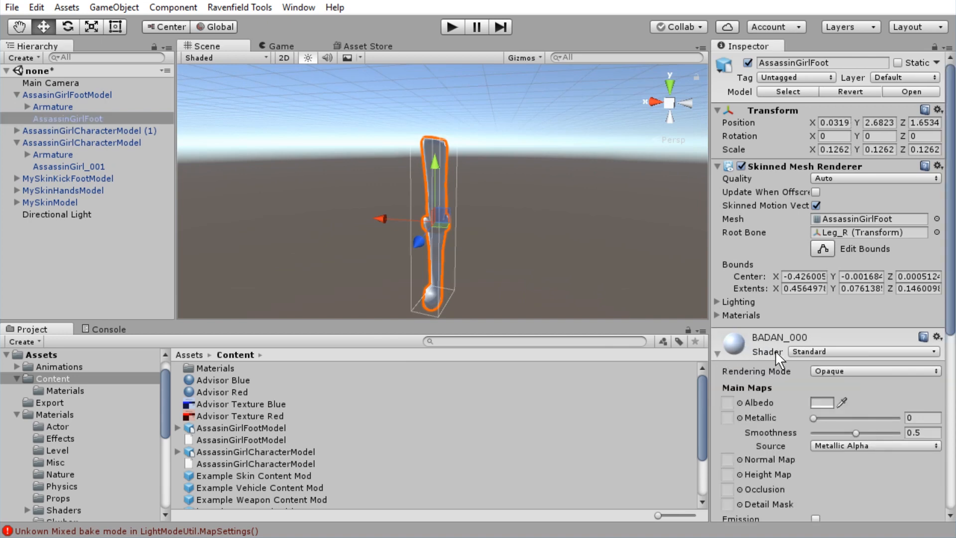
- In the Content Materials folder, assign the BADAN texture as the albedo map of the BADAN_000 material
{"action": "left_click", "coordinate": [194, 375]}
{"action": "double_click", "coordinate": [198, 369]}
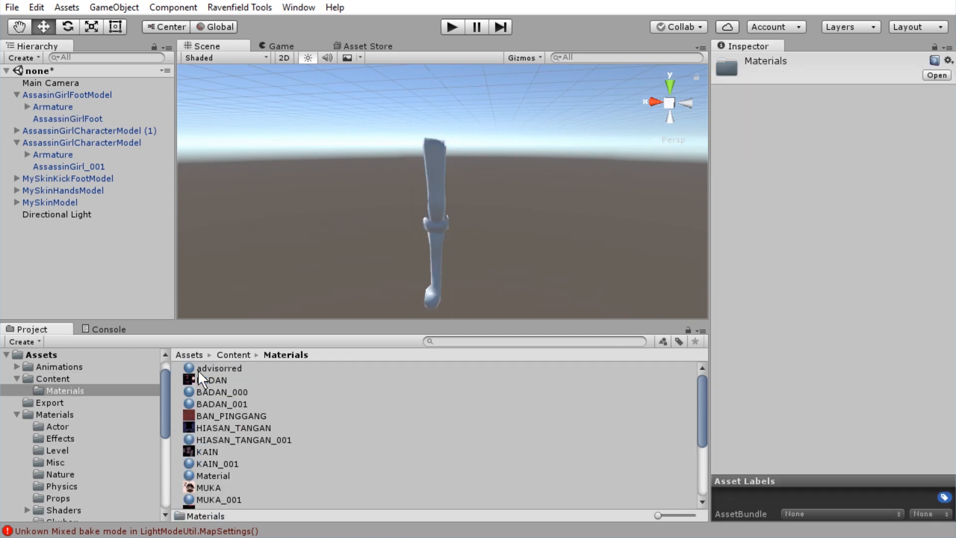
{"action": "left_click", "coordinate": [242, 392]}
{"action": "left_click", "coordinate": [239, 403]}
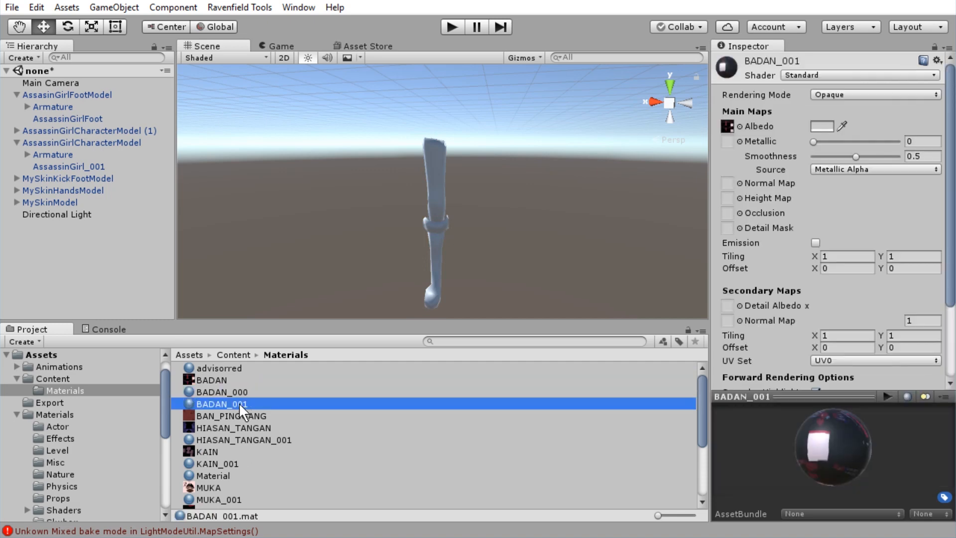
{"action": "left_click_drag", "start_coordinate": [231, 393], "coordinate": [739, 126]}
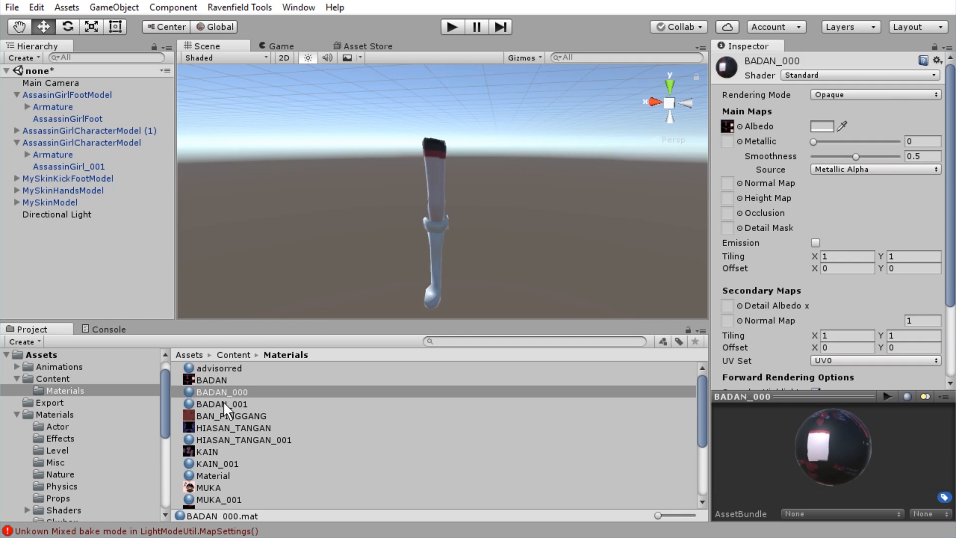
- Reselect the AssassinGirlFoot mesh and collapse its BADAN_000 settings to check which material remains untextured
{"action": "left_click", "coordinate": [74, 129]}
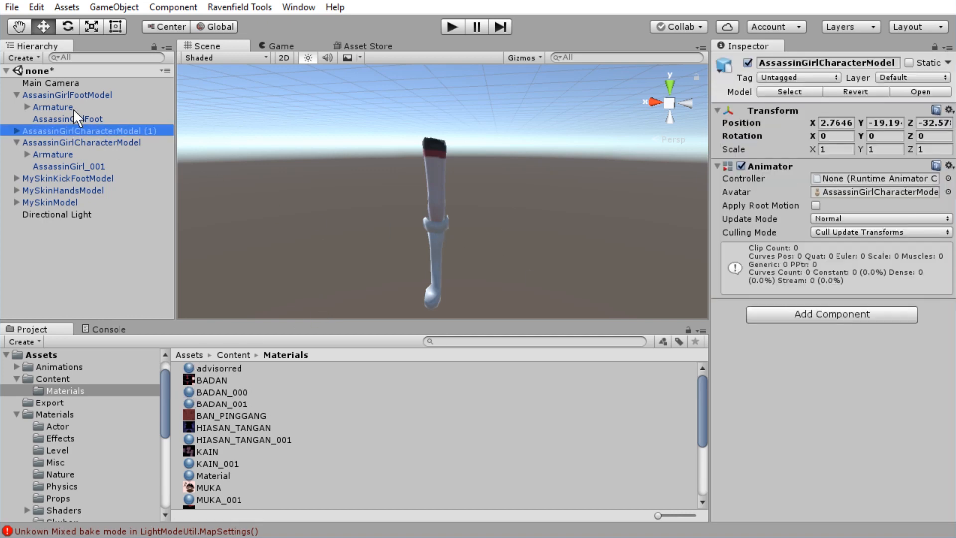
{"action": "left_click", "coordinate": [74, 119]}
{"action": "scroll", "coordinate": [738, 357], "scroll_direction": "down", "scroll_amount": 5}
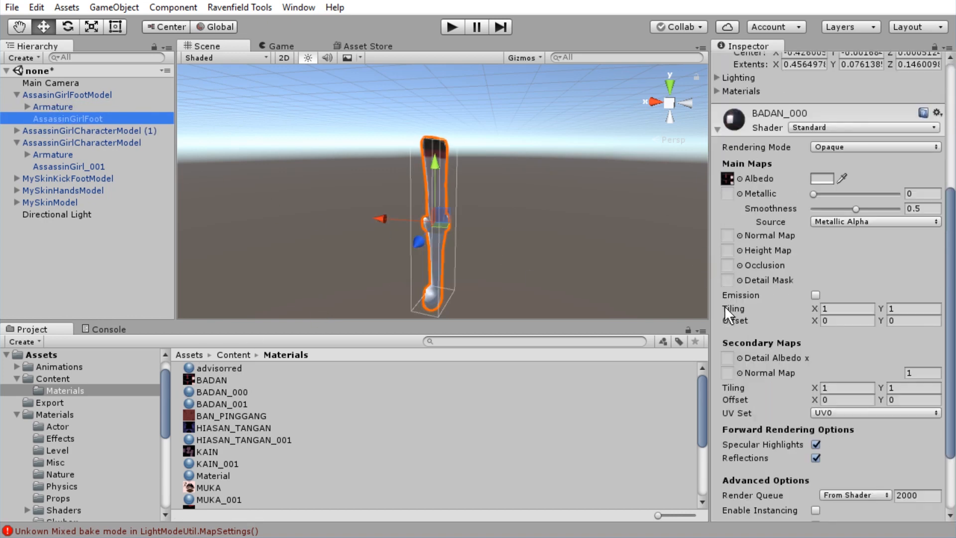
{"action": "scroll", "coordinate": [727, 269], "scroll_direction": "up", "scroll_amount": 3}
{"action": "left_click", "coordinate": [719, 218]}
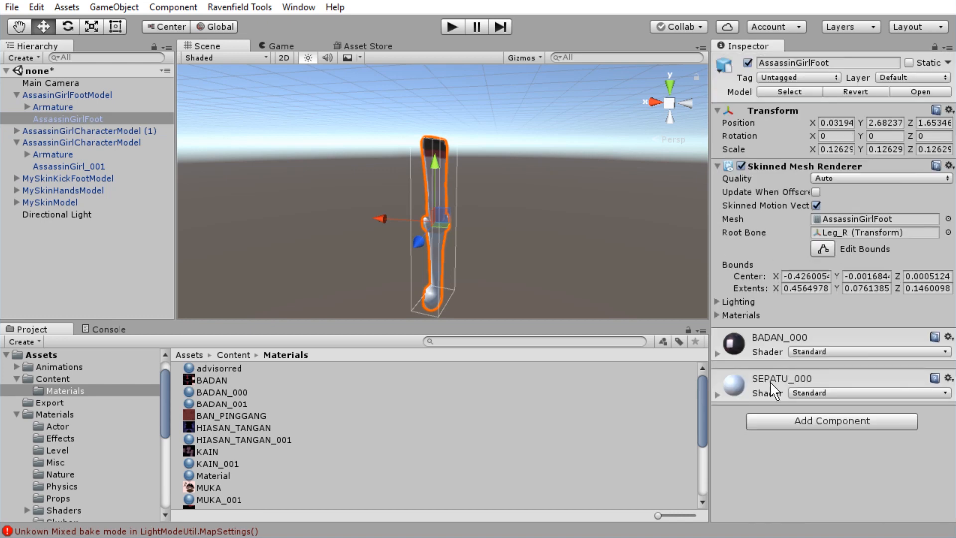
- Return to the Content Materials folder and assign the SEPATU texture as the albedo map of SEPATU_000
{"action": "left_click", "coordinate": [55, 414]}
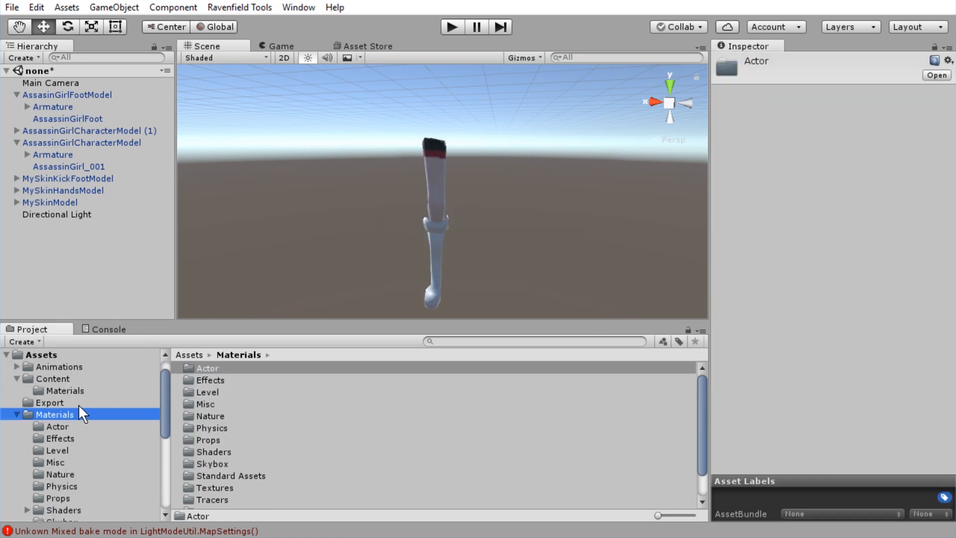
{"action": "left_click", "coordinate": [55, 391]}
{"action": "left_click", "coordinate": [53, 379]}
{"action": "double_click", "coordinate": [214, 368]}
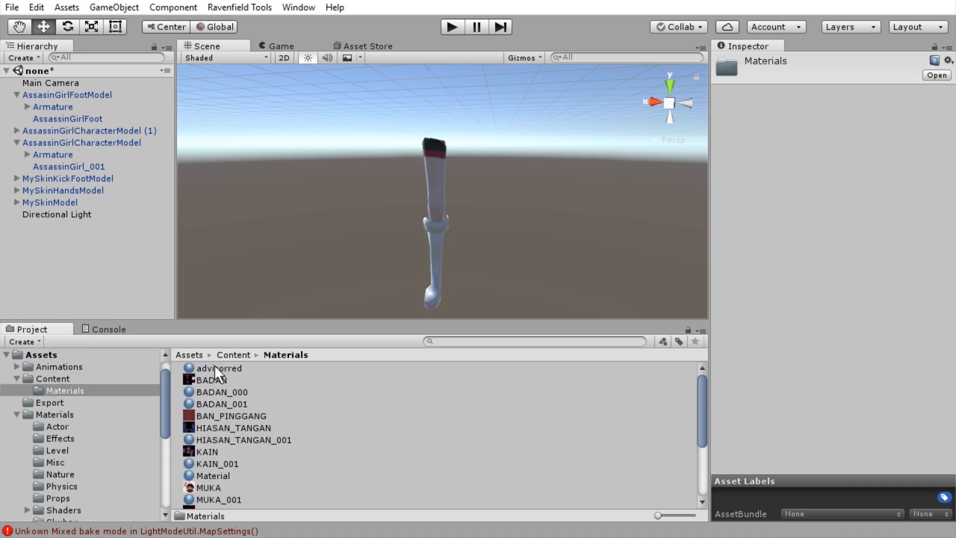
{"action": "scroll", "coordinate": [244, 401], "scroll_direction": "down", "scroll_amount": 5}
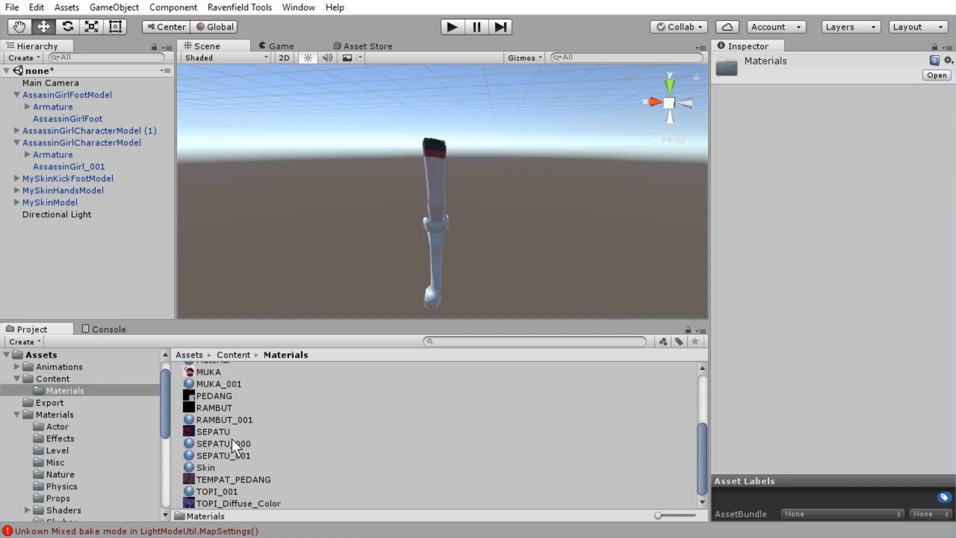
{"action": "left_click", "coordinate": [231, 438]}
{"action": "left_click", "coordinate": [229, 450]}
{"action": "left_click", "coordinate": [229, 442]}
{"action": "left_click_drag", "start_coordinate": [220, 431], "coordinate": [715, 131]}
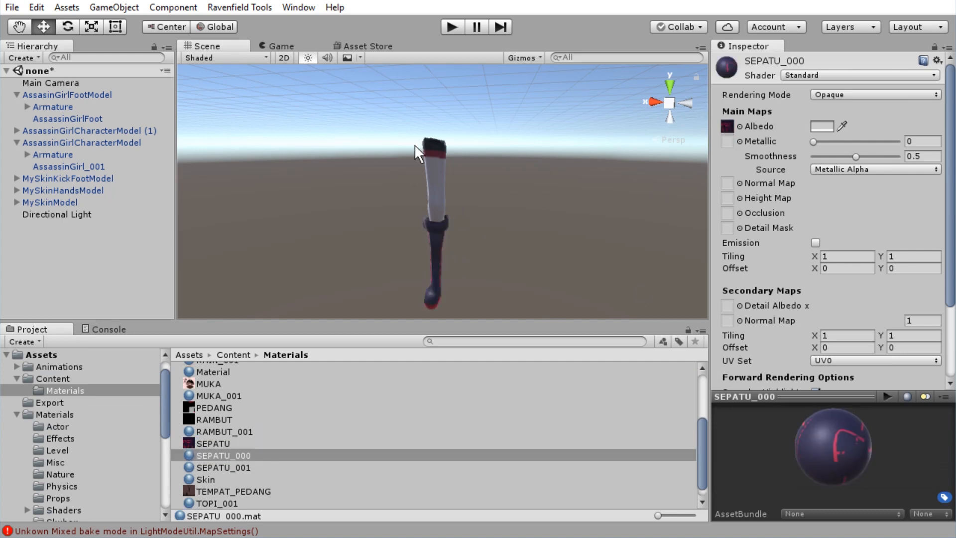
- Browse the models and mod prefabs in the Content folder and open MySkinHandsModel in Blender
{"action": "left_click", "coordinate": [55, 380]}
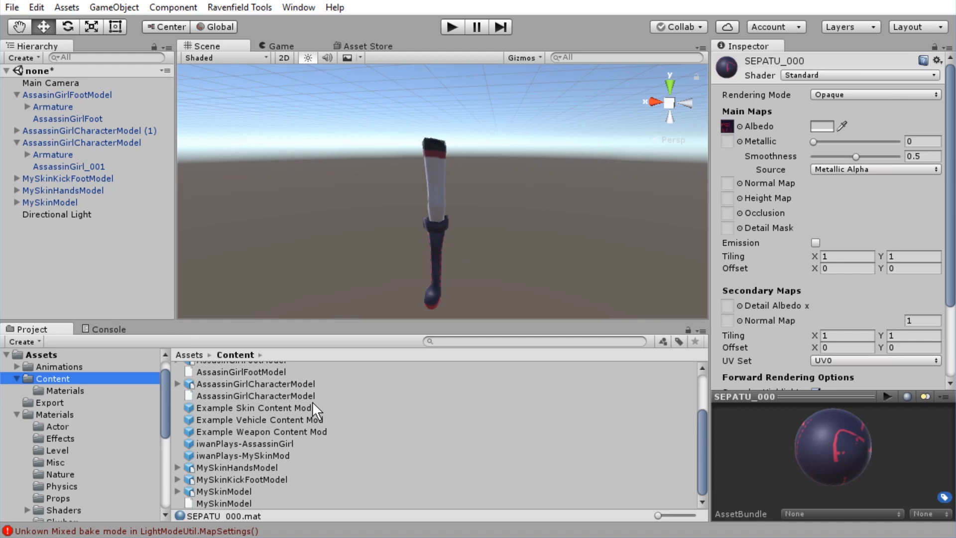
{"action": "scroll", "coordinate": [319, 408], "scroll_direction": "up", "scroll_amount": 3}
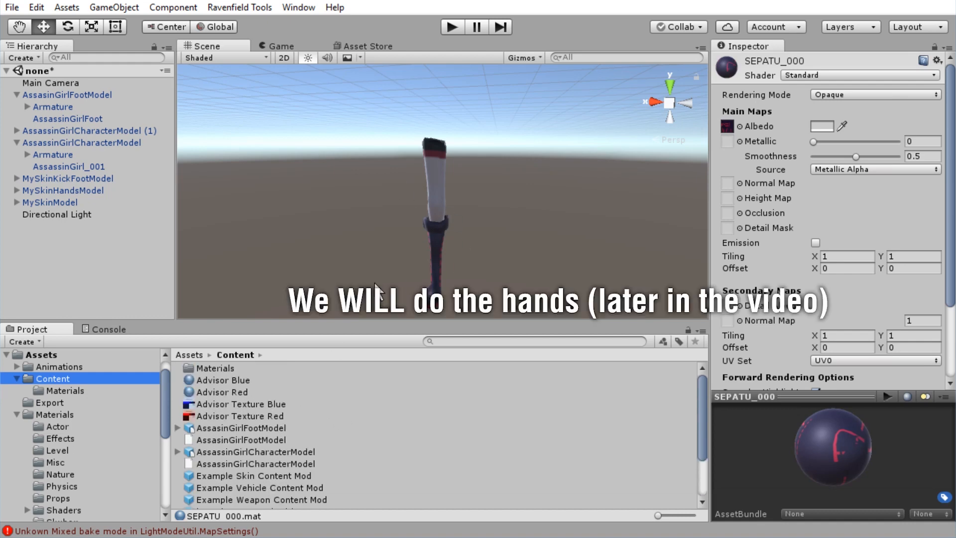
{"action": "scroll", "coordinate": [226, 450], "scroll_direction": "down", "scroll_amount": 2}
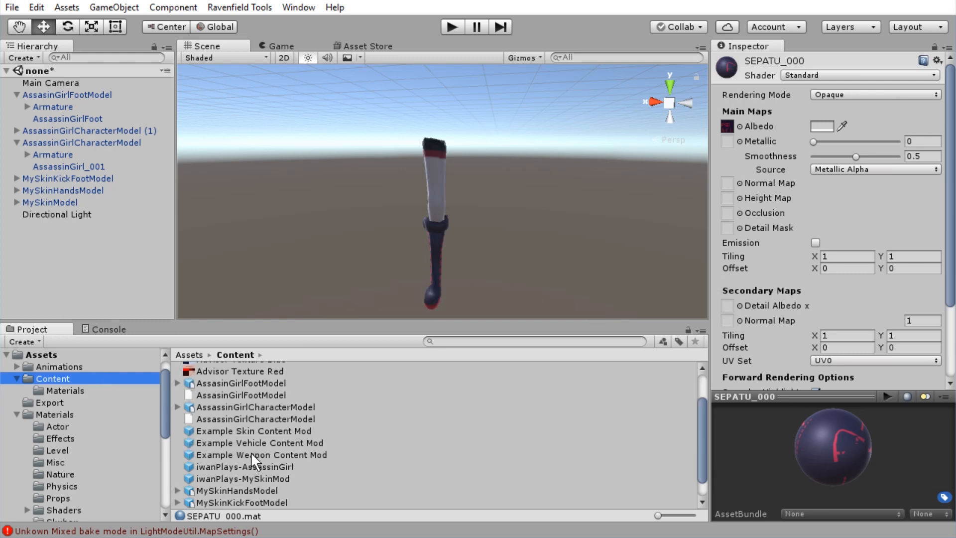
{"action": "left_click", "coordinate": [269, 457]}
{"action": "key", "text": "Down"}
{"action": "key", "text": "Down"}
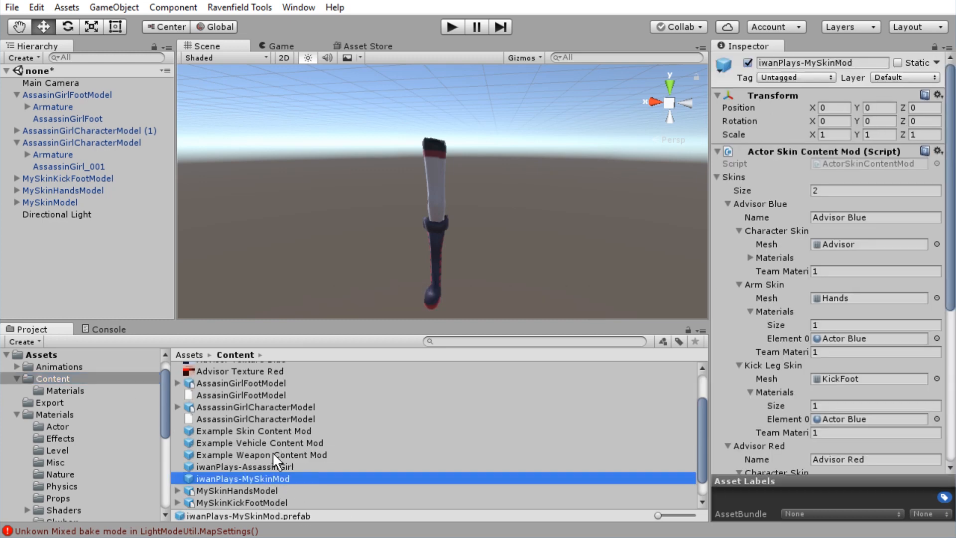
{"action": "left_click", "coordinate": [273, 453]}
{"action": "left_click", "coordinate": [274, 441]}
{"action": "left_click", "coordinate": [237, 466]}
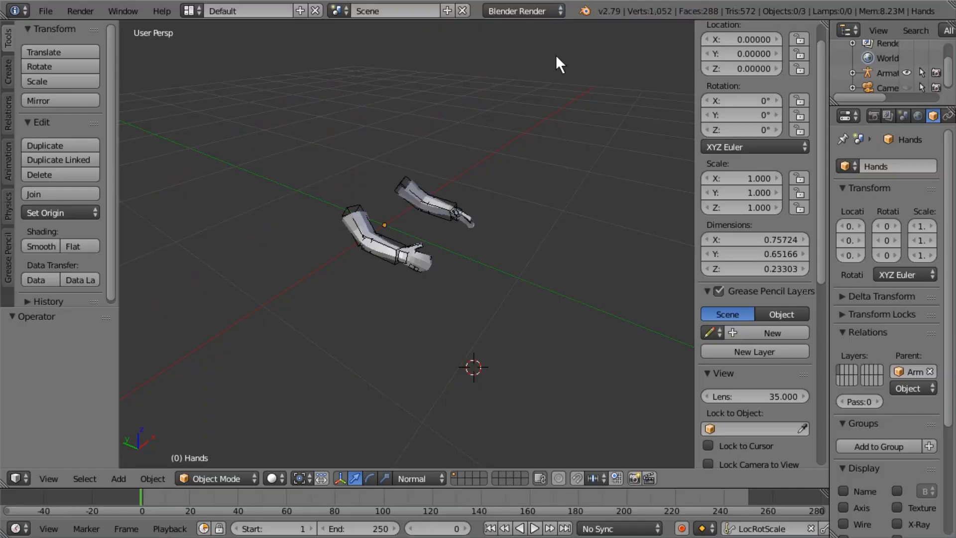
- Delete the Hands mesh from the hands model and inspect the remaining arm and finger bones of its armature
{"action": "right_click", "coordinate": [431, 222]}
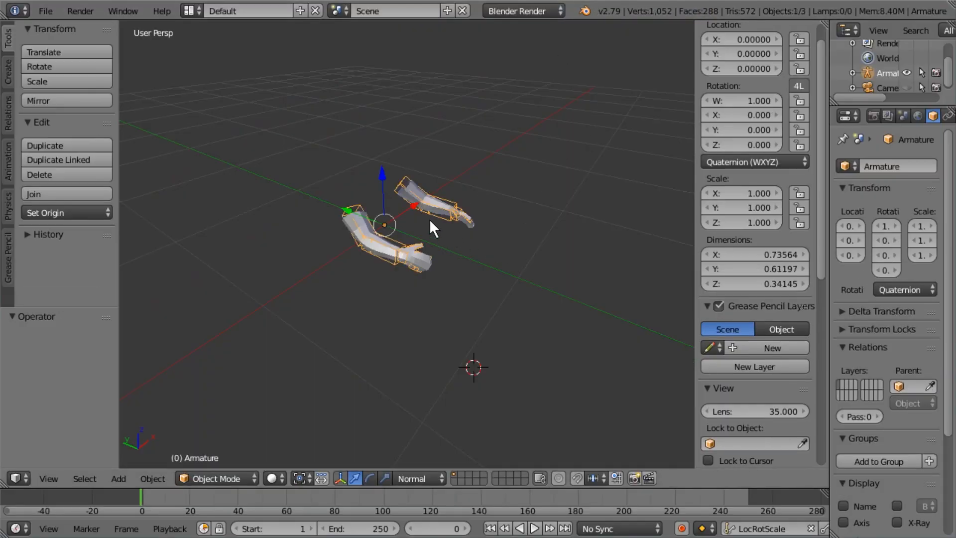
{"action": "scroll", "coordinate": [448, 213], "scroll_direction": "up", "scroll_amount": 4}
{"action": "right_click", "coordinate": [890, 137]}
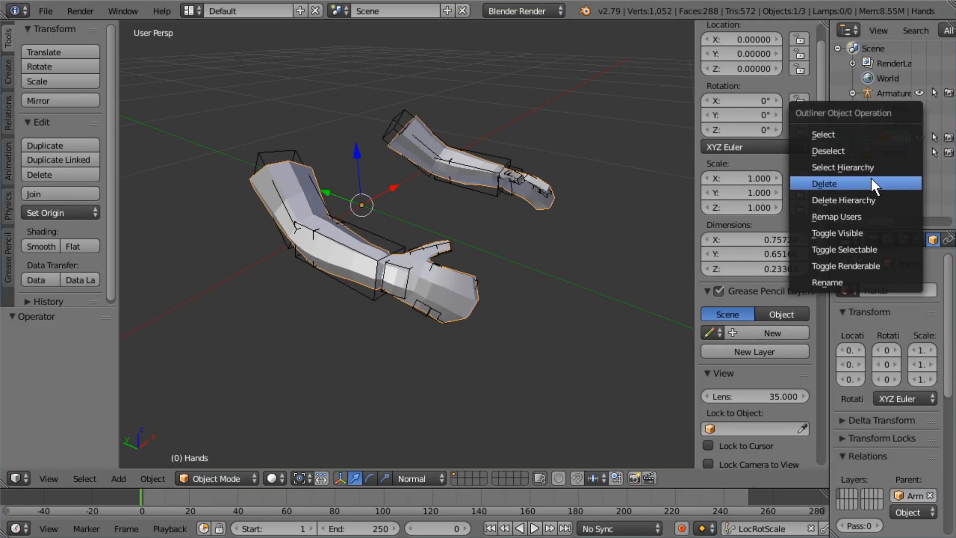
{"action": "left_click", "coordinate": [846, 185]}
{"action": "scroll", "coordinate": [440, 256], "scroll_direction": "up", "scroll_amount": 4}
{"action": "scroll", "coordinate": [442, 260], "scroll_direction": "down", "scroll_amount": 3}
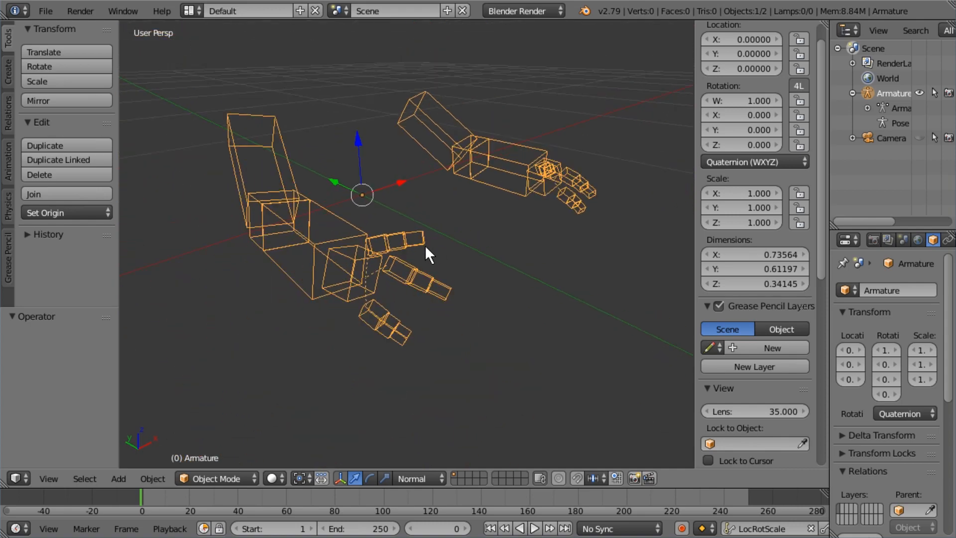
{"action": "middle_click_drag", "start_coordinate": [427, 241], "coordinate": [390, 259]}
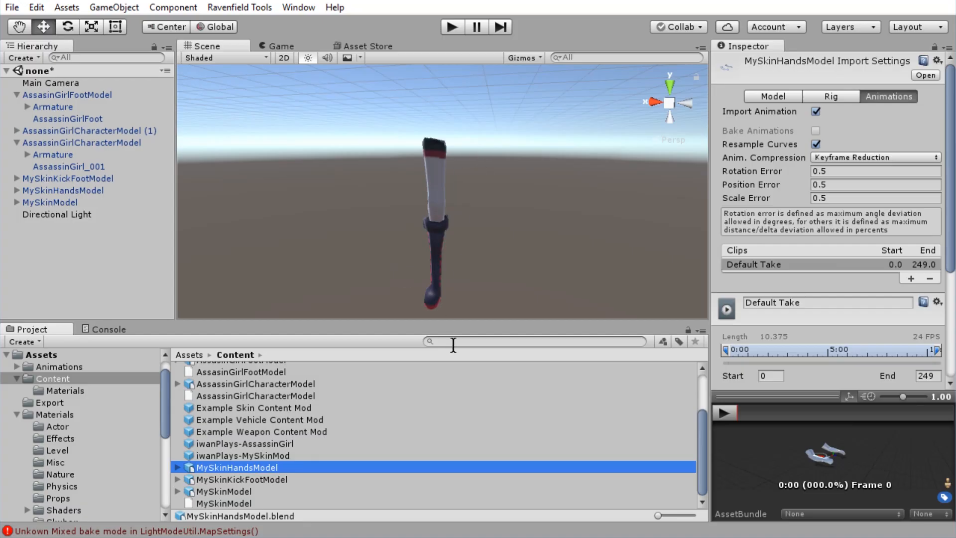
- Select the iwanPlays-AssassinGirl prefab and set its Kick Leg Skin mesh to AssassinGirlFoot
{"action": "right_click", "coordinate": [467, 236]}
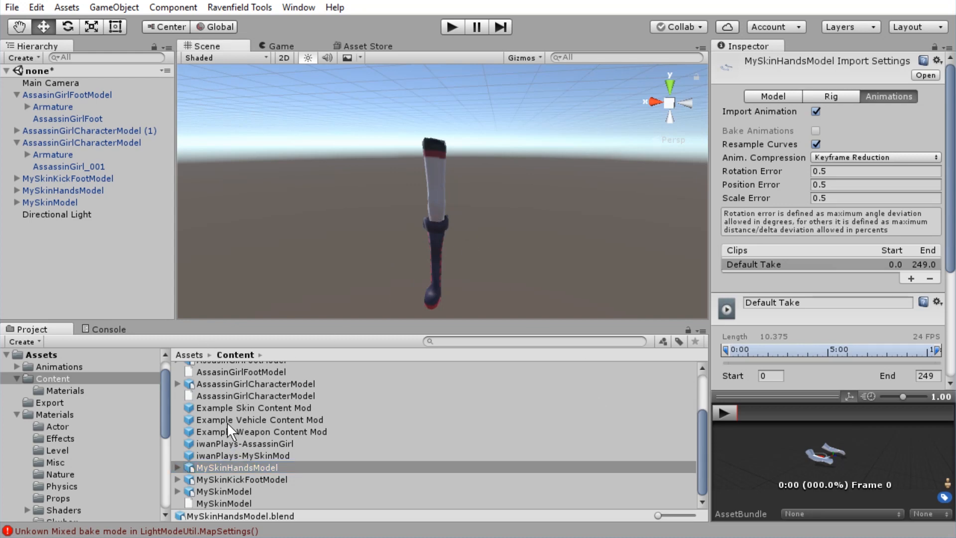
{"action": "left_click", "coordinate": [241, 443]}
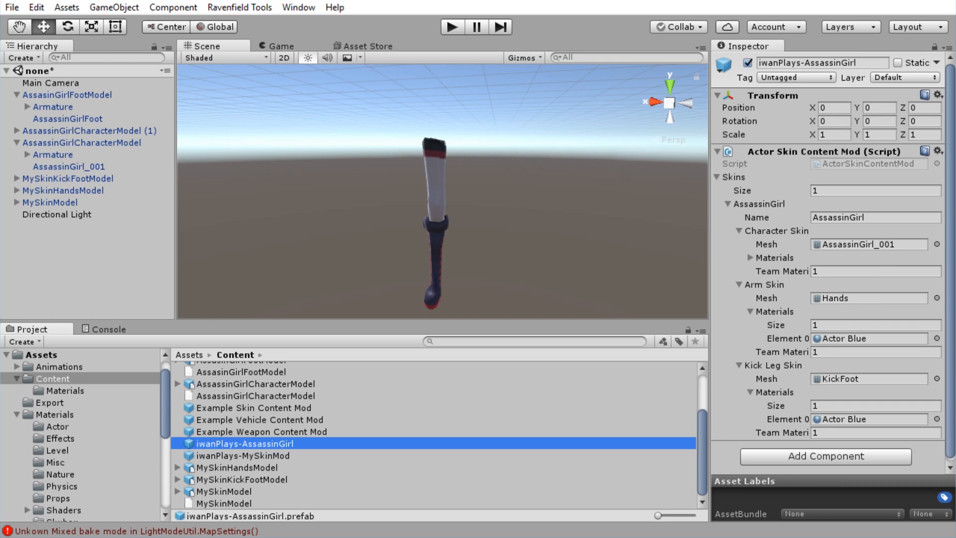
{"action": "scroll", "coordinate": [886, 279], "scroll_direction": "down", "scroll_amount": 1}
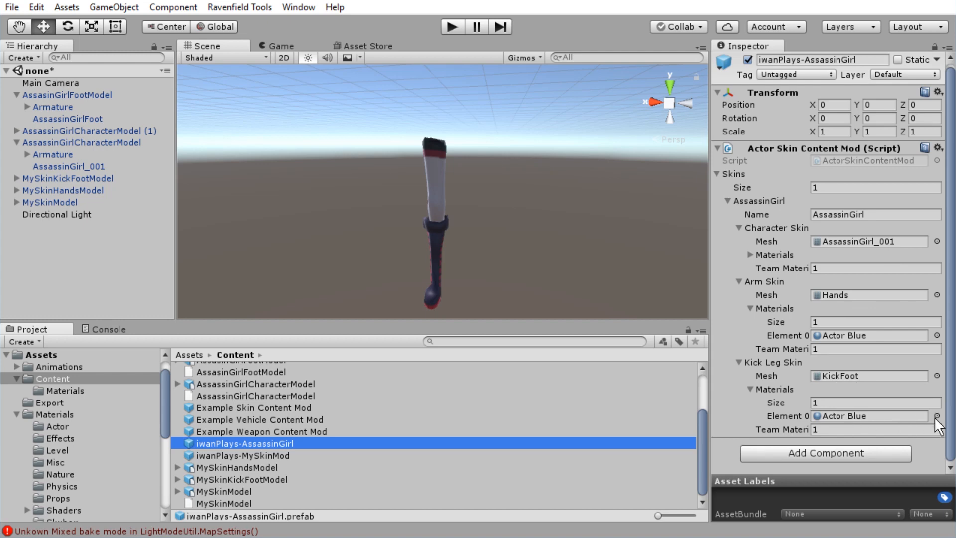
{"action": "left_click", "coordinate": [935, 376]}
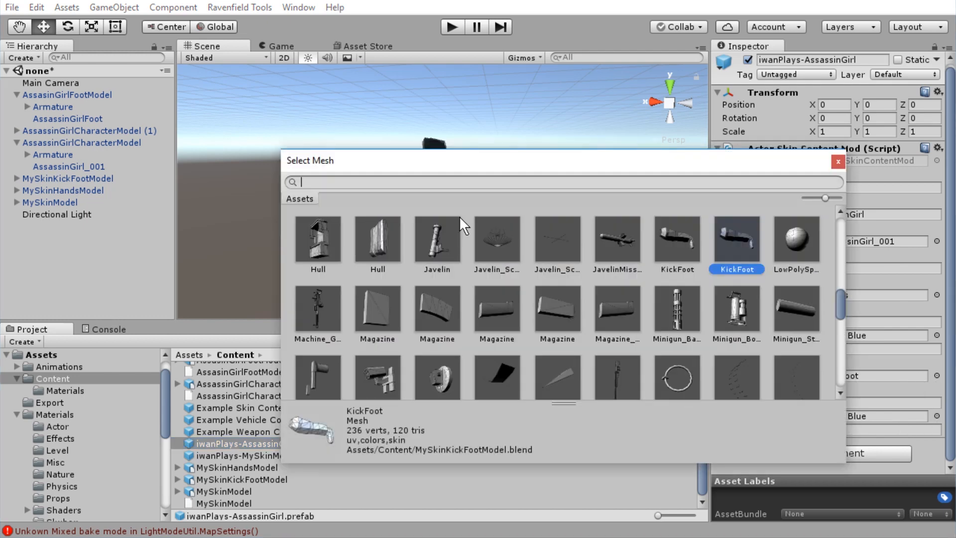
{"action": "type", "text": "assa"}
{"action": "left_click", "coordinate": [445, 250]}
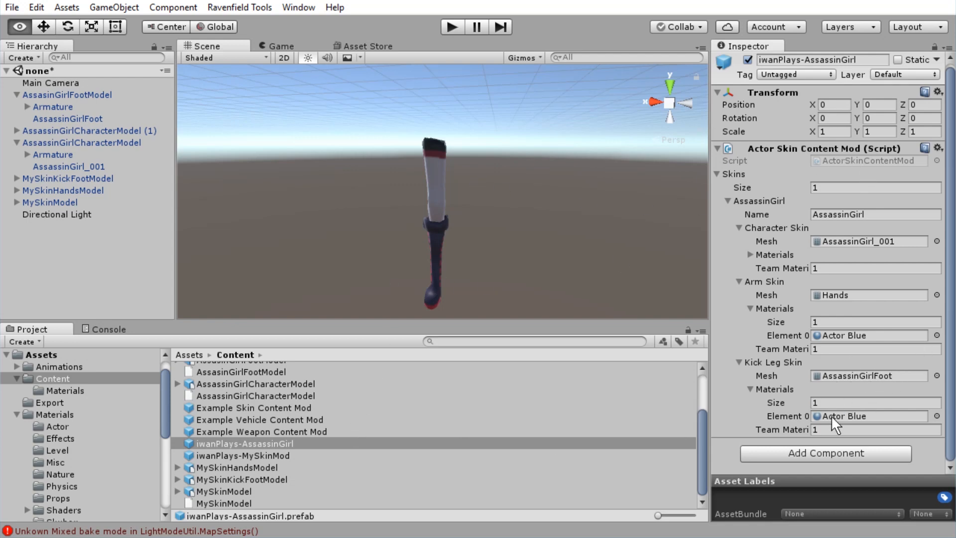
- Assign BADAN_000 as the Character Skin material of AssassinGirl and collapse the Arm Skin settings
{"action": "left_click", "coordinate": [868, 289]}
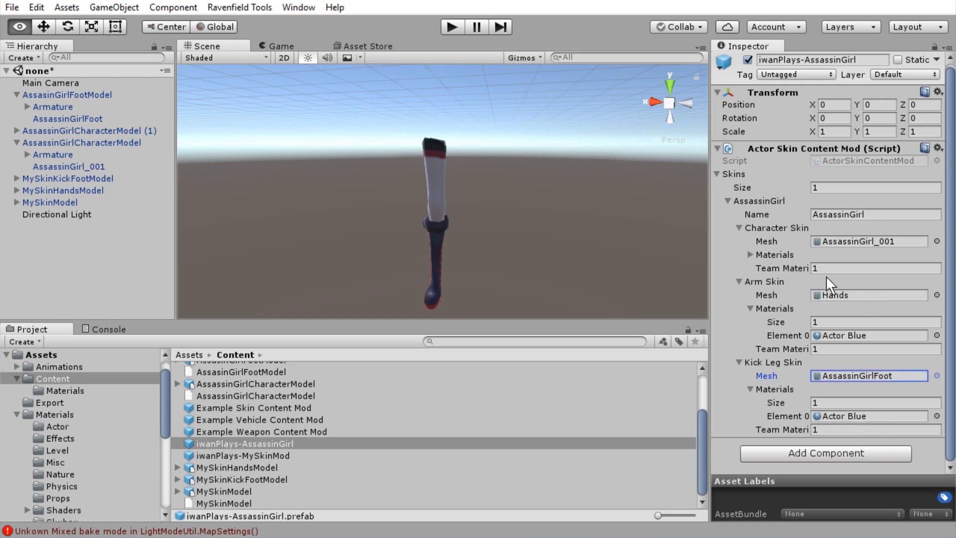
{"action": "left_click", "coordinate": [788, 268]}
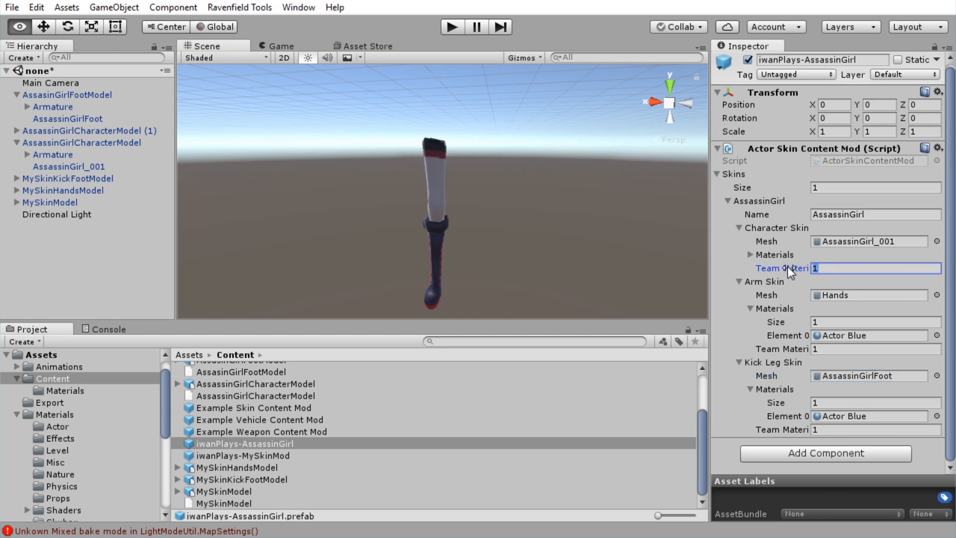
{"action": "left_click", "coordinate": [774, 255]}
{"action": "left_click", "coordinate": [936, 282]}
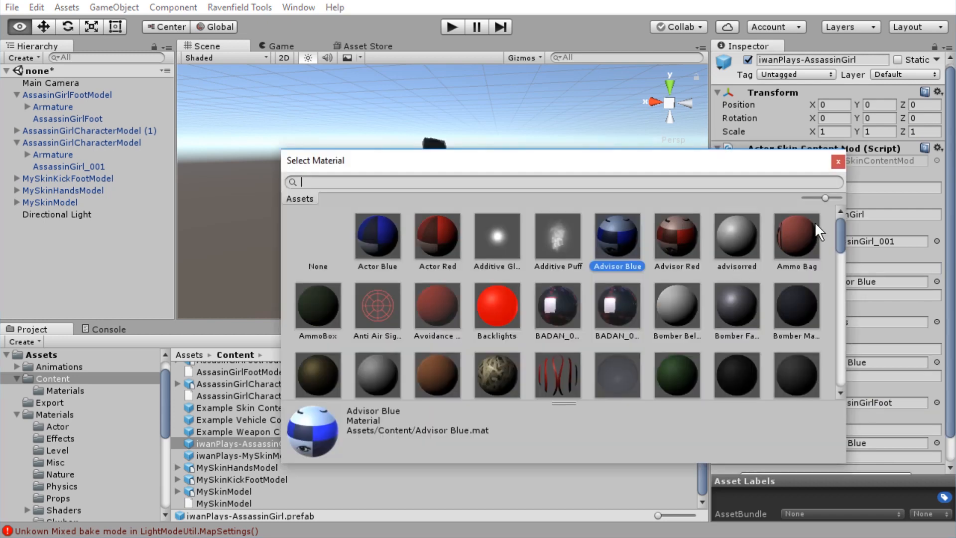
{"action": "left_click_drag", "start_coordinate": [700, 162], "coordinate": [616, 134]}
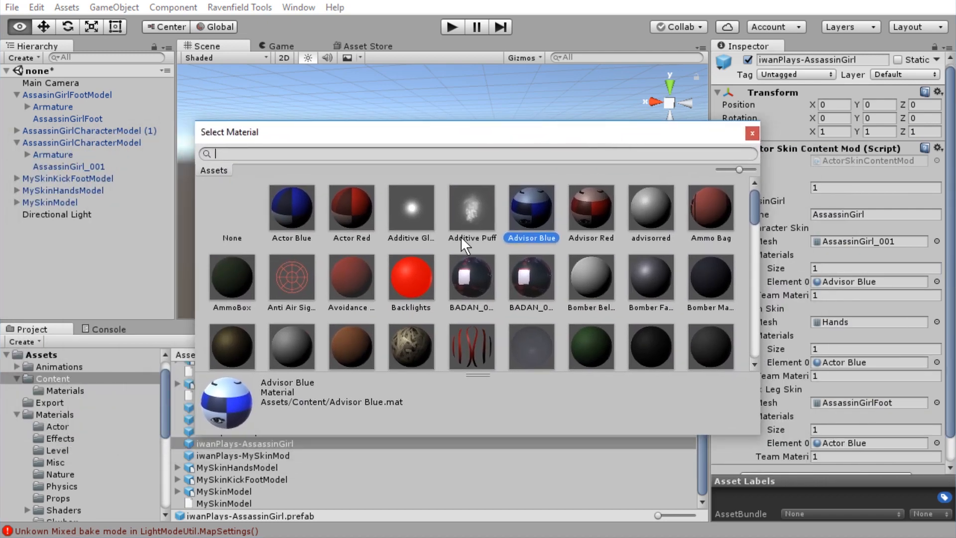
{"action": "left_click", "coordinate": [471, 264]}
{"action": "double_click", "coordinate": [471, 265]}
{"action": "left_click", "coordinate": [735, 282]}
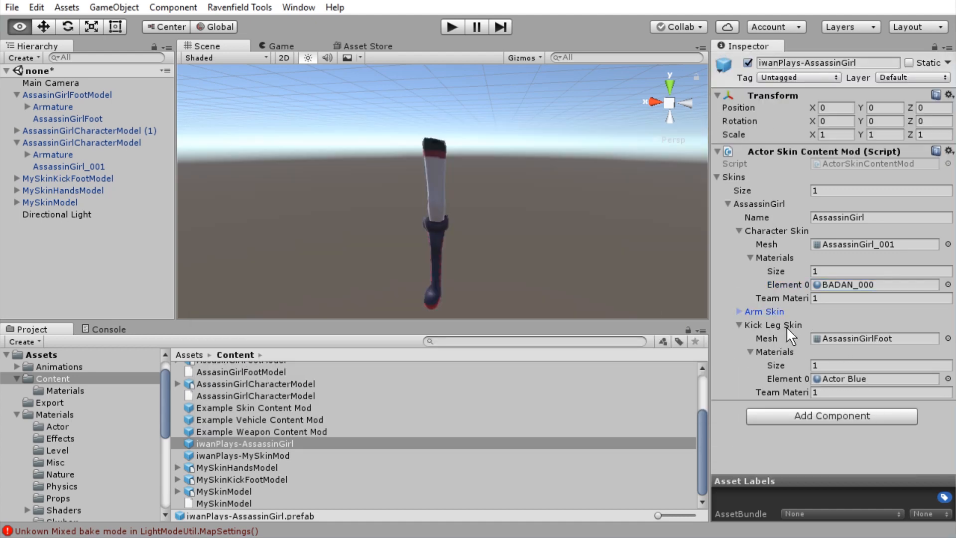
- Set the Kick Leg Skin's materials size to 2
{"action": "left_click", "coordinate": [830, 367]}
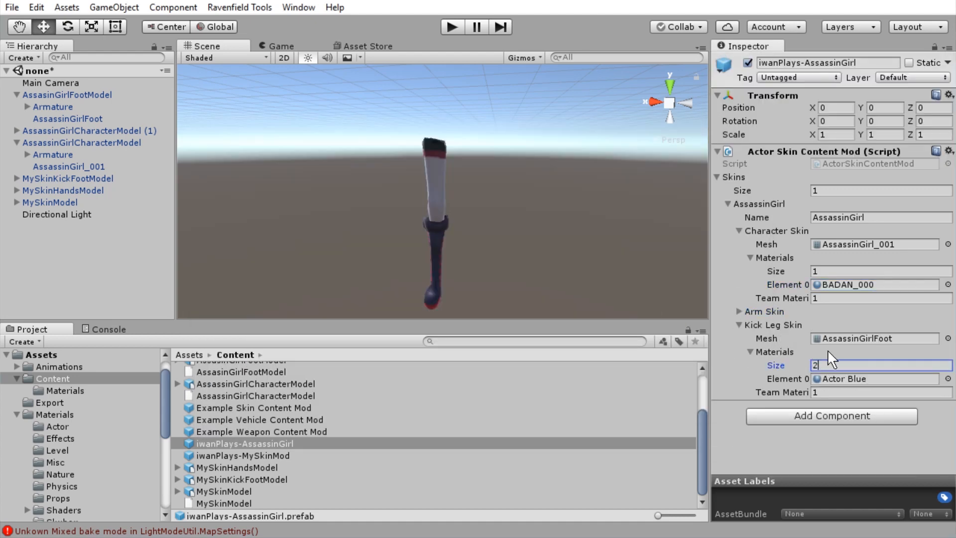
{"action": "type", "text": "2"}
{"action": "key", "text": "Tab"}
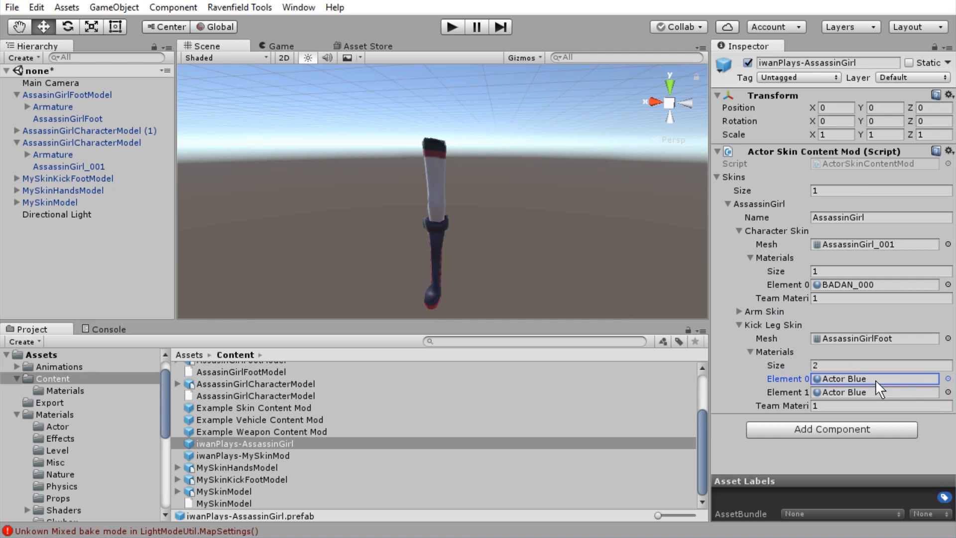
- Check the material order on the AssassinGirlFoot mesh and assign BADAN_000 to Element 0 of the prefab's Kick Leg Skin materials
{"action": "left_click", "coordinate": [62, 118]}
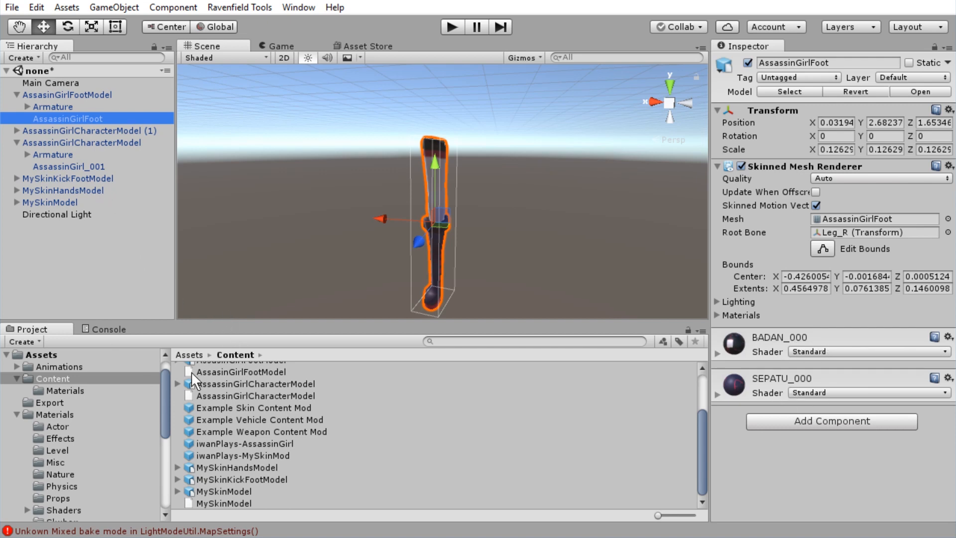
{"action": "left_click", "coordinate": [249, 456]}
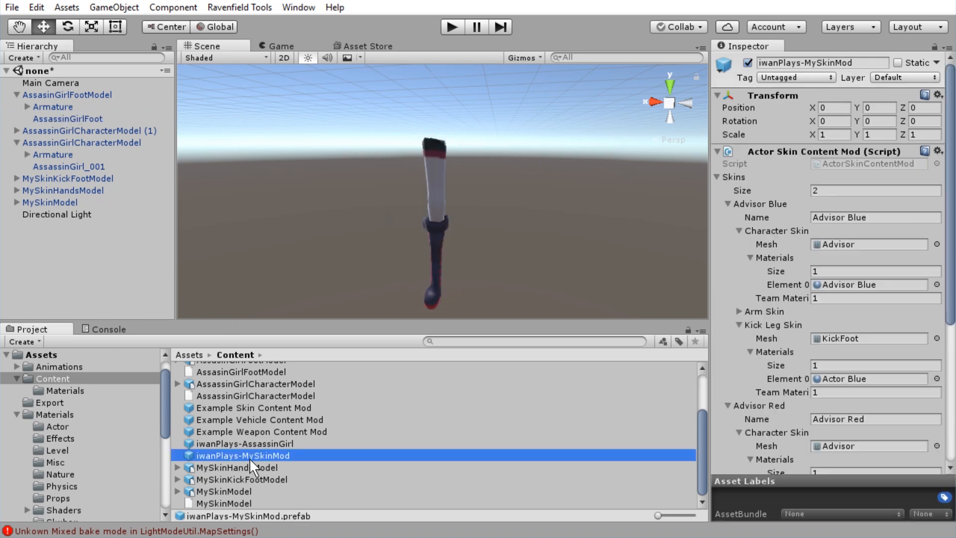
{"action": "left_click", "coordinate": [271, 445]}
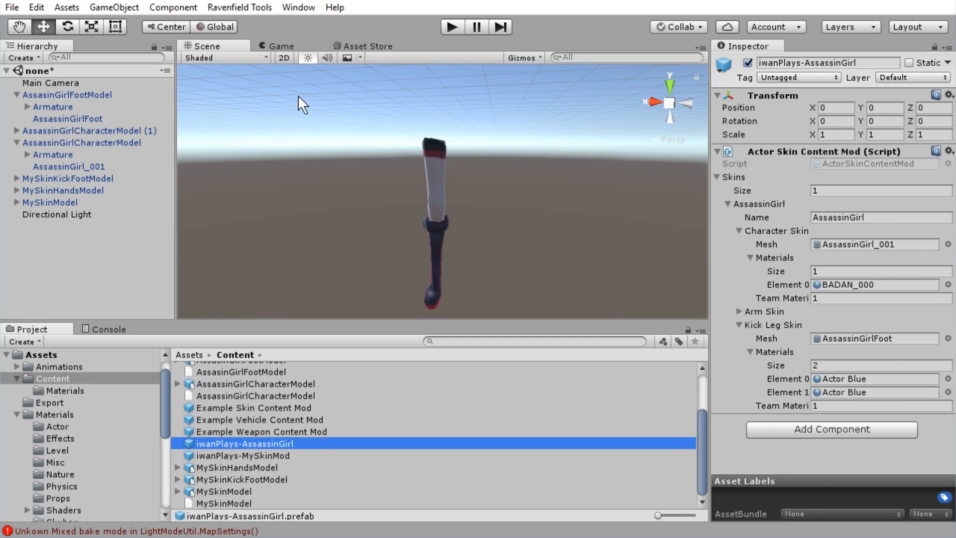
{"action": "left_click", "coordinate": [93, 118]}
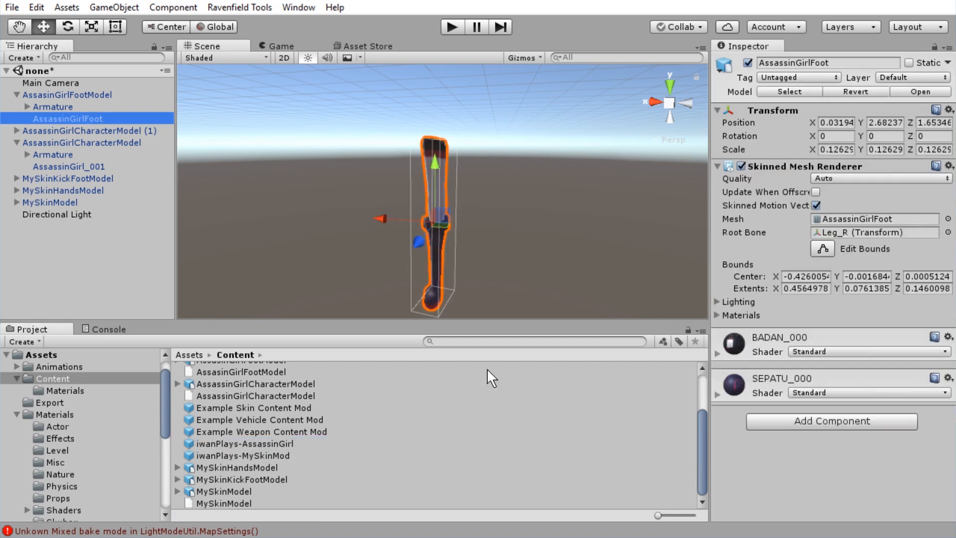
{"action": "left_click", "coordinate": [241, 455]}
{"action": "left_click", "coordinate": [251, 445]}
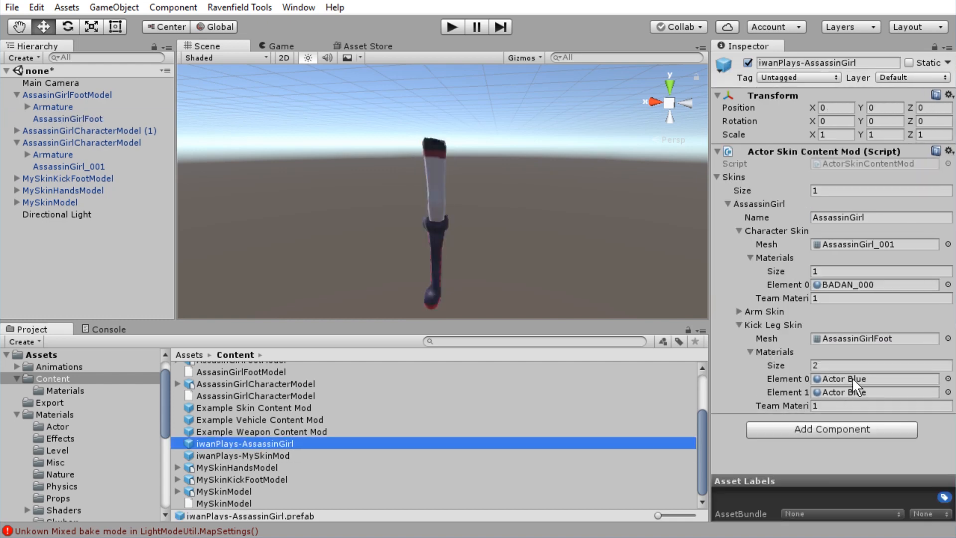
{"action": "left_click", "coordinate": [947, 378]}
{"action": "type", "text": "ba"}
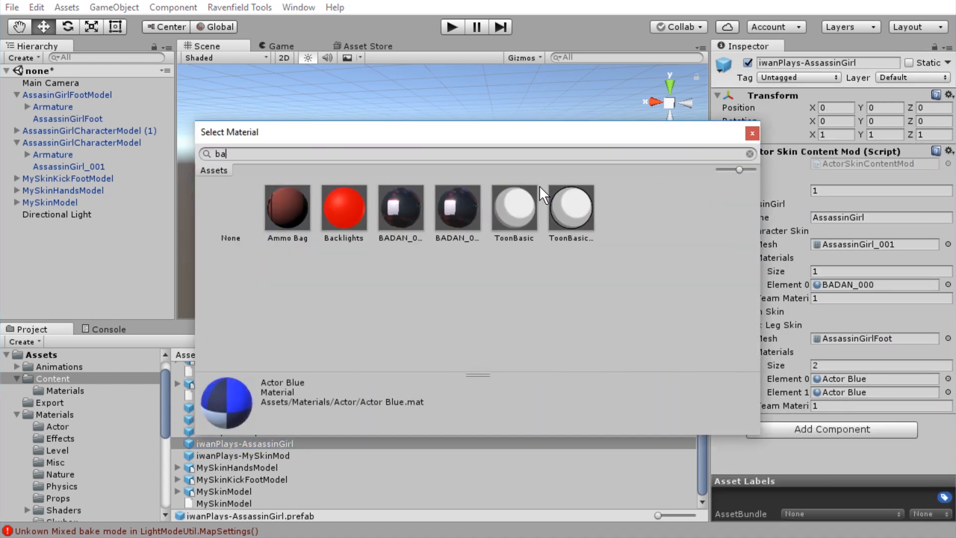
{"action": "left_click", "coordinate": [411, 210]}
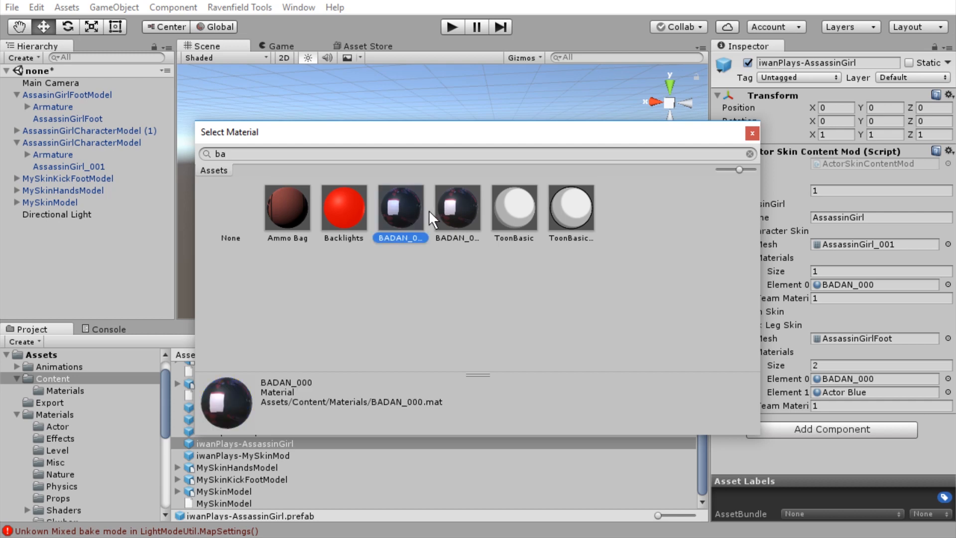
{"action": "left_click", "coordinate": [441, 210]}
{"action": "double_click", "coordinate": [405, 210]}
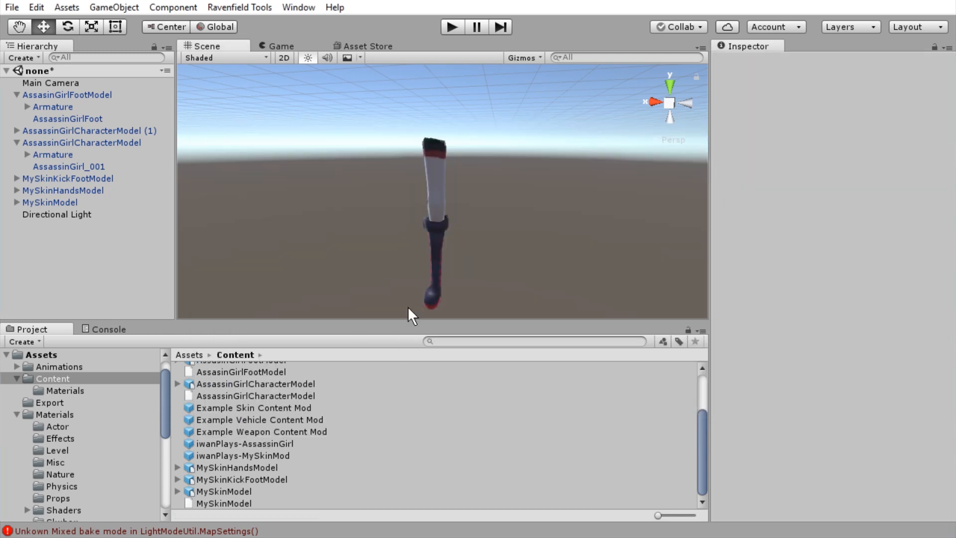
- Reselect the iwanPlays-AssassinGirl prefab and assign SEPATU_000 to Element 1 of the Kick Leg Skin materials
{"action": "left_click", "coordinate": [437, 215]}
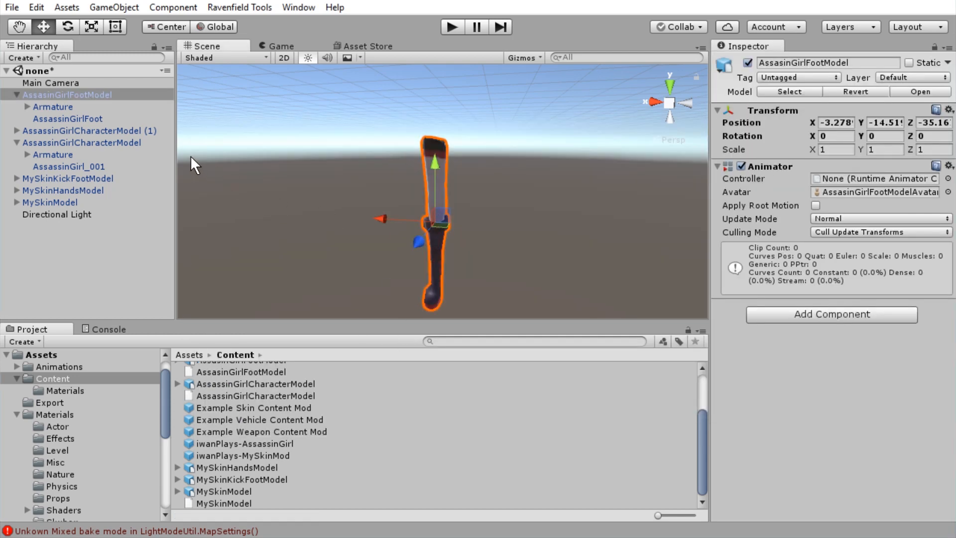
{"action": "left_click", "coordinate": [241, 443]}
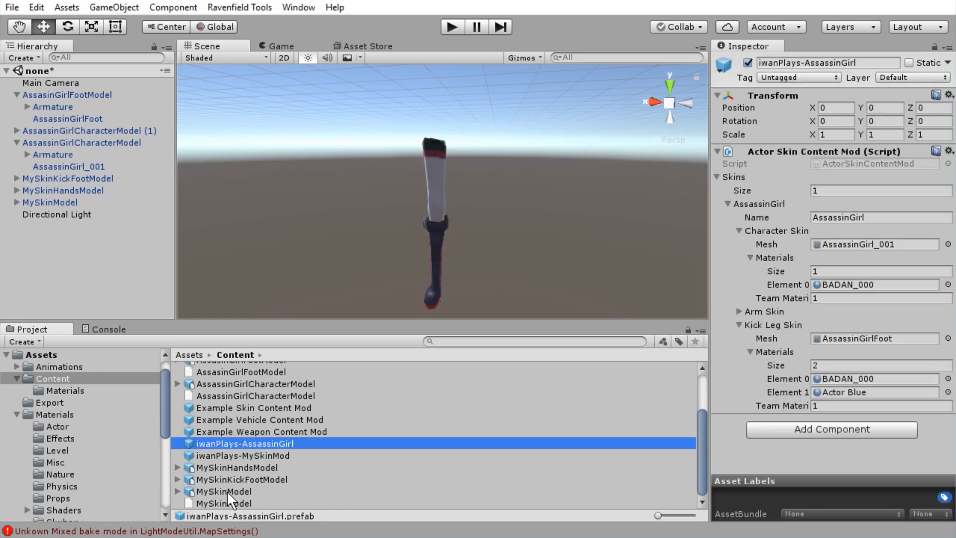
{"action": "left_click", "coordinate": [947, 392]}
{"action": "type", "text": "e"}
{"action": "key", "text": "BackSpace"}
{"action": "type", "text": "se"}
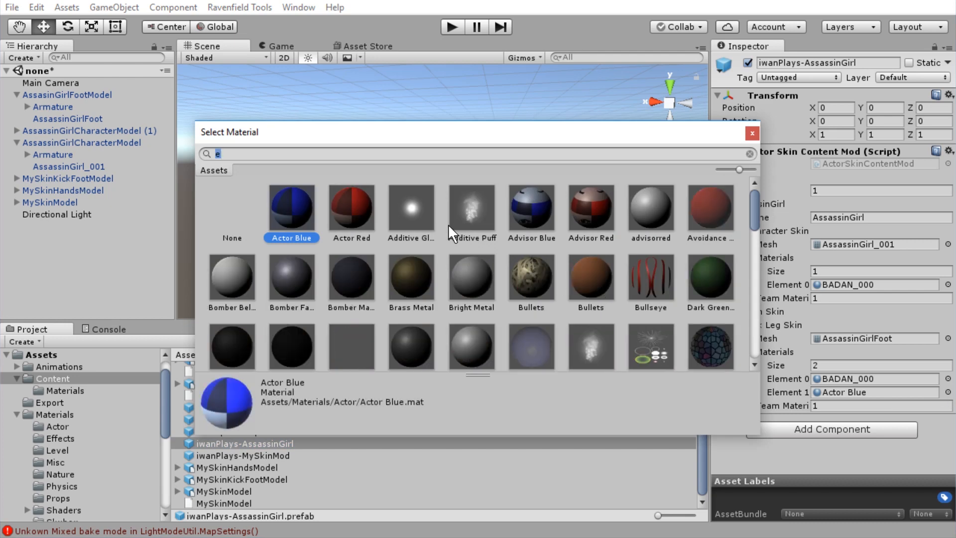
{"action": "left_click", "coordinate": [471, 220]}
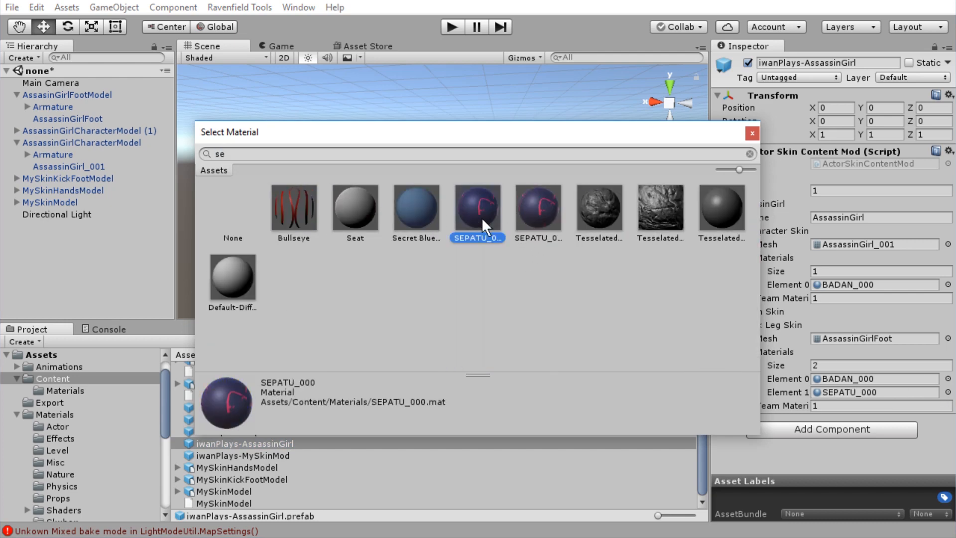
{"action": "double_click", "coordinate": [482, 217]}
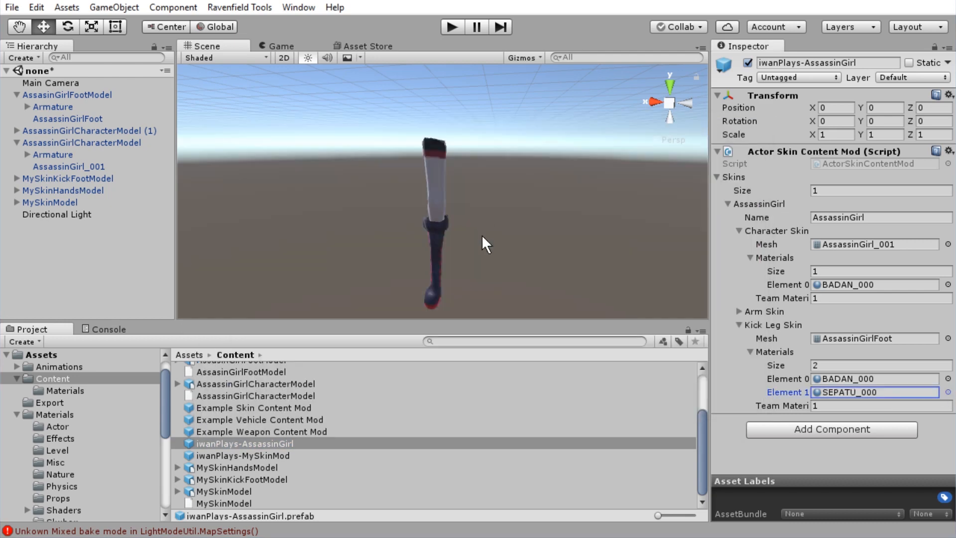
- Launch a Ravenfield test of the AssassinGirl content mod
{"action": "left_click", "coordinate": [238, 7]}
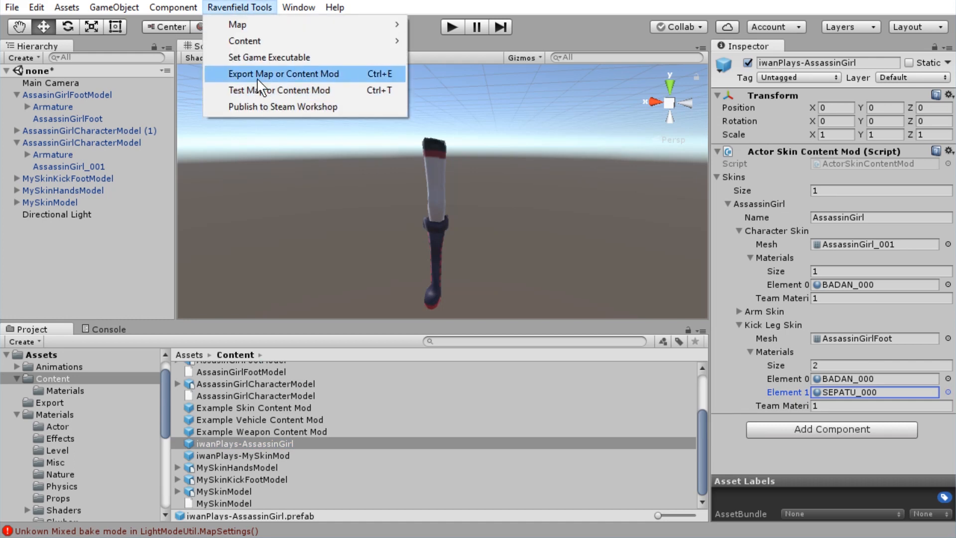
{"action": "left_click", "coordinate": [821, 217]}
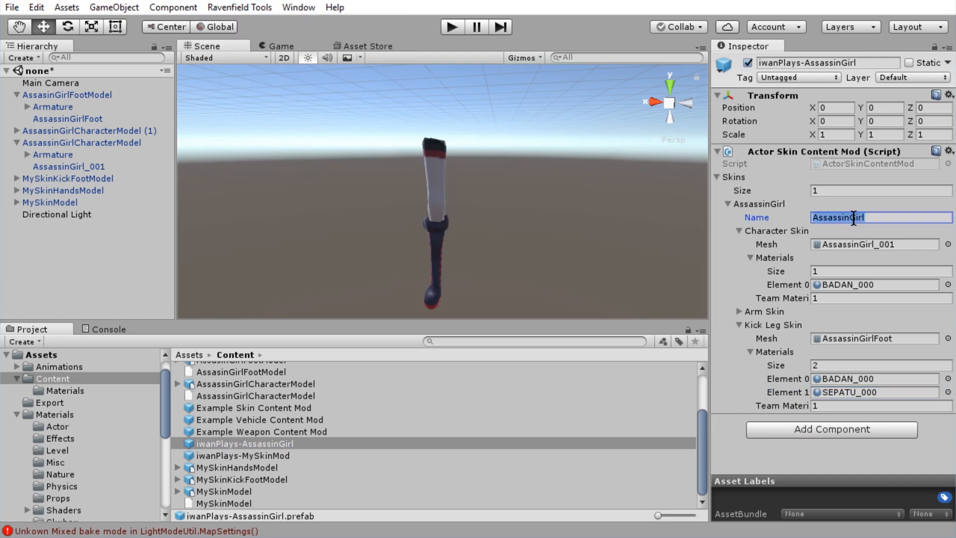
{"action": "left_click", "coordinate": [219, 7]}
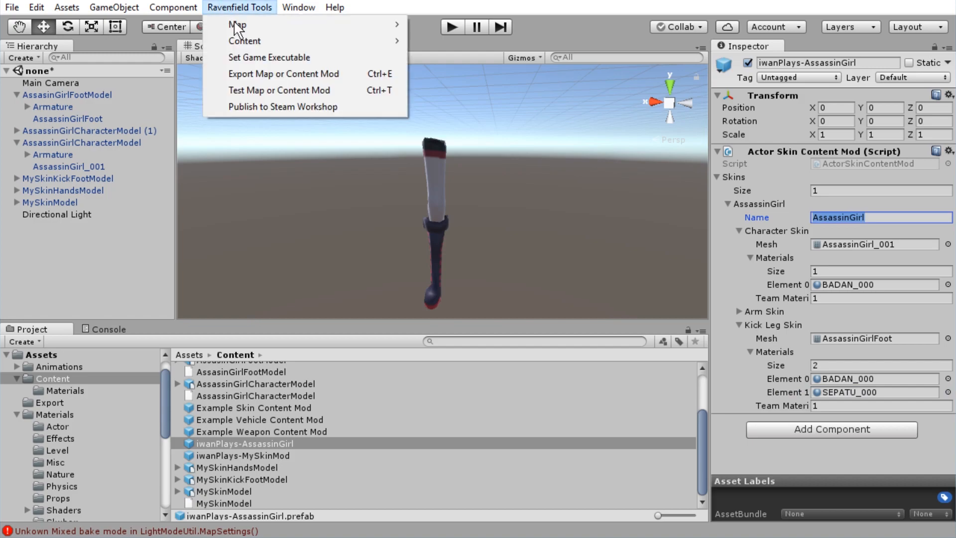
{"action": "left_click", "coordinate": [279, 90]}
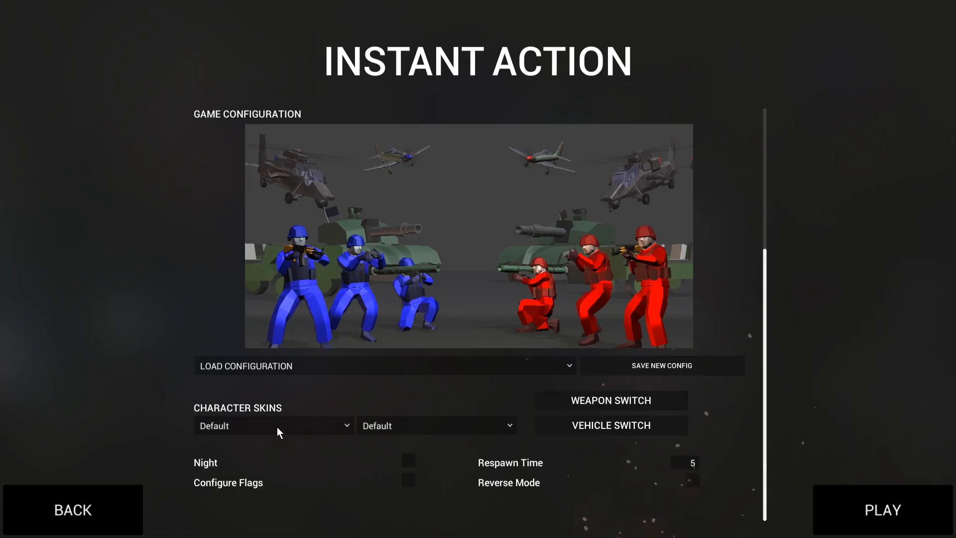
- Choose AssassinGirl as the character skin for both teams in the Instant Action setup
{"action": "left_click", "coordinate": [277, 426]}
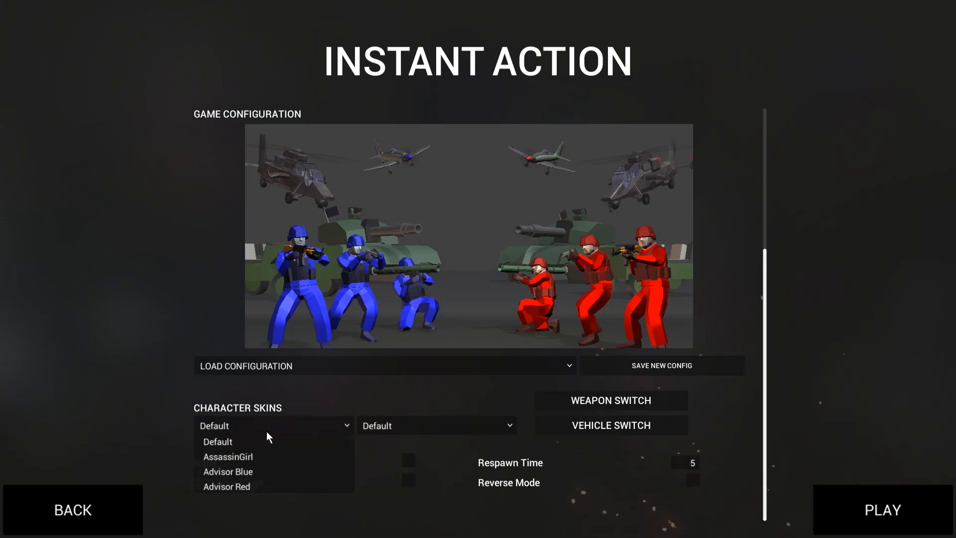
{"action": "left_click", "coordinate": [247, 456]}
{"action": "left_click", "coordinate": [391, 427]}
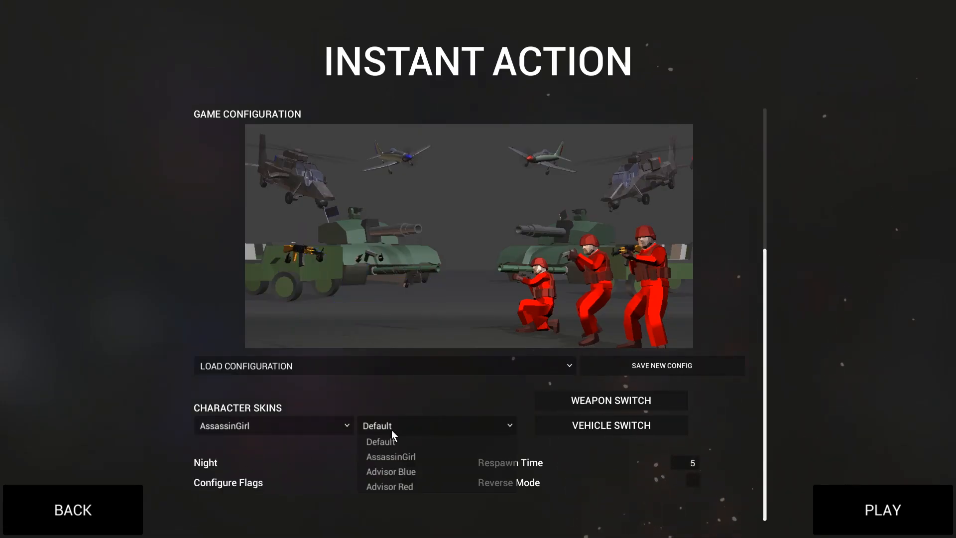
{"action": "left_click", "coordinate": [374, 456]}
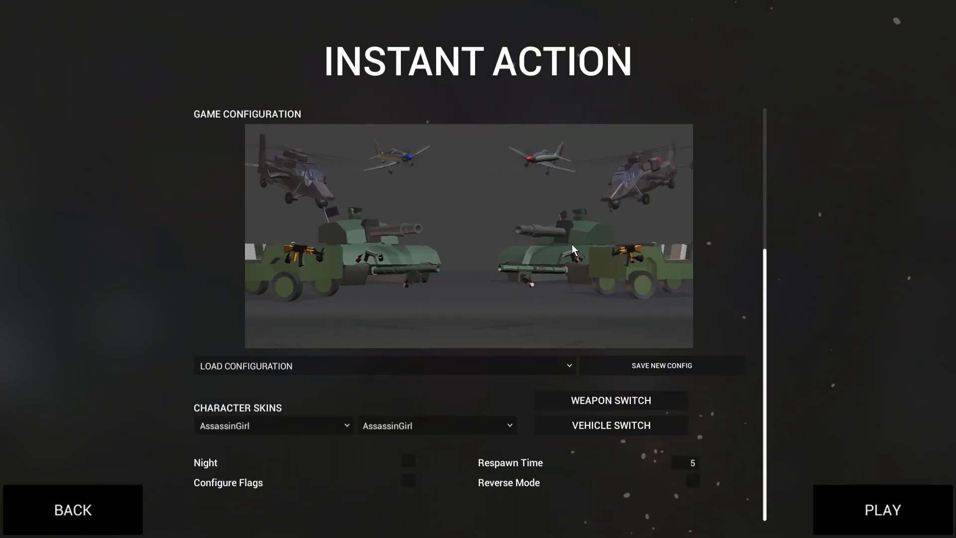
- Start the match and deploy the soldier to try the AssassinGirl skin in game
{"action": "left_click", "coordinate": [844, 489]}
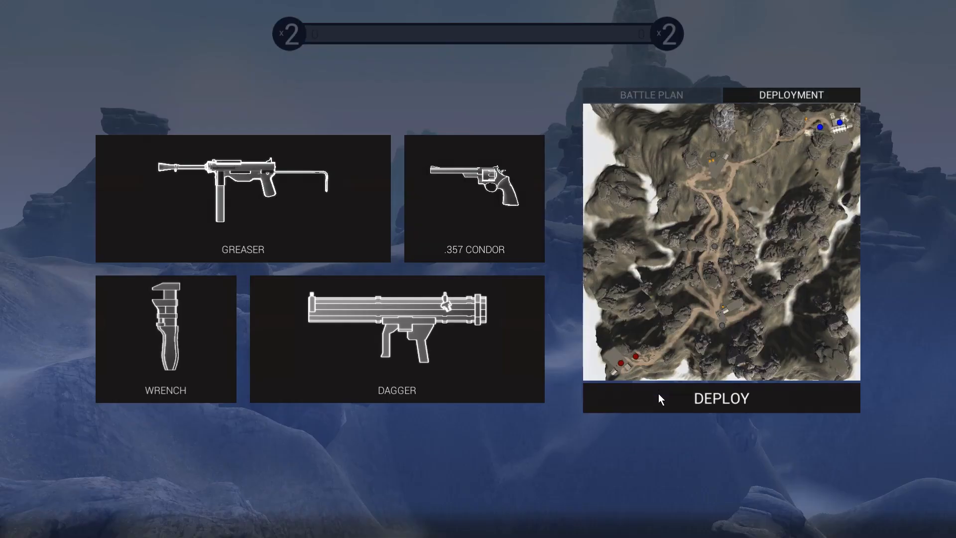
{"action": "left_click", "coordinate": [658, 396]}
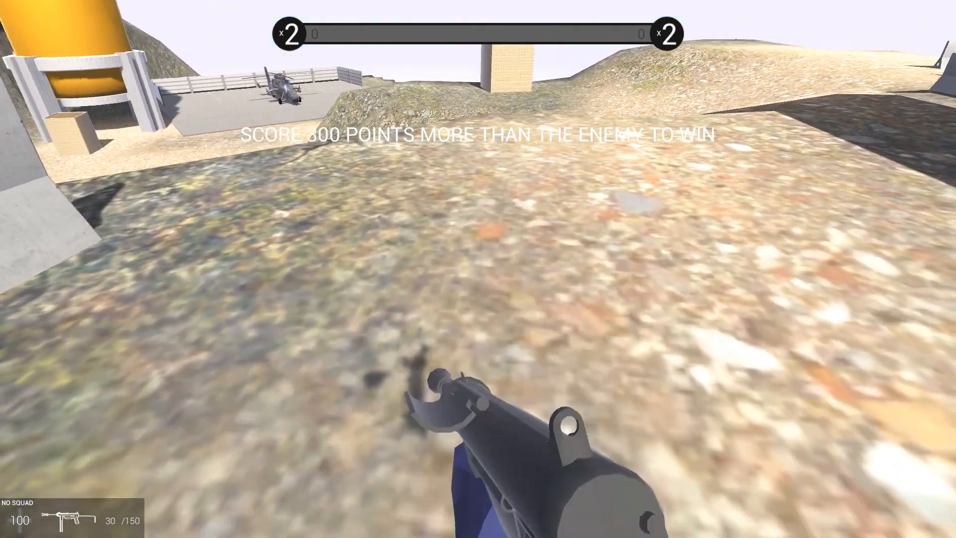
{"action": "key", "text": "r"}
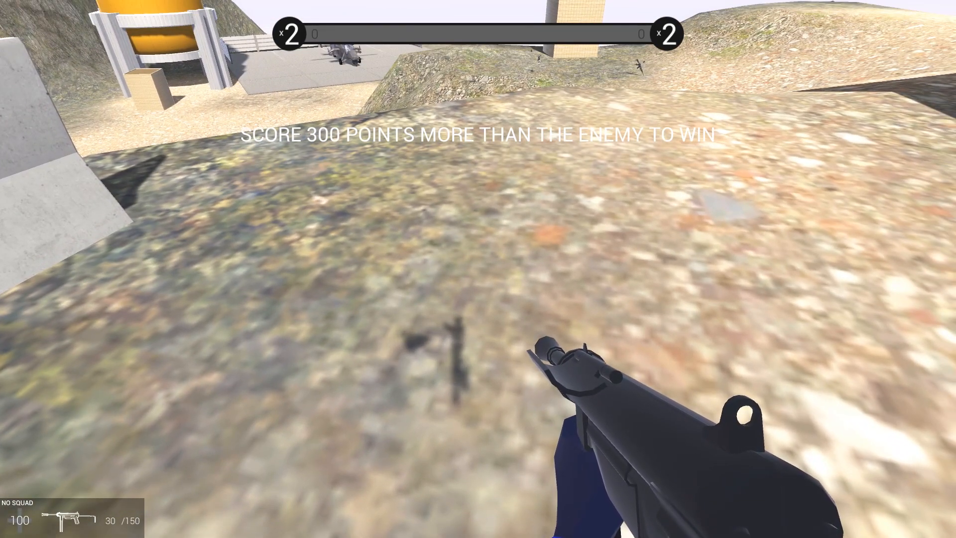
- Walk the soldier around the map and kick to check the AssassinGirl leg in game
{"action": "key", "text": "r"}
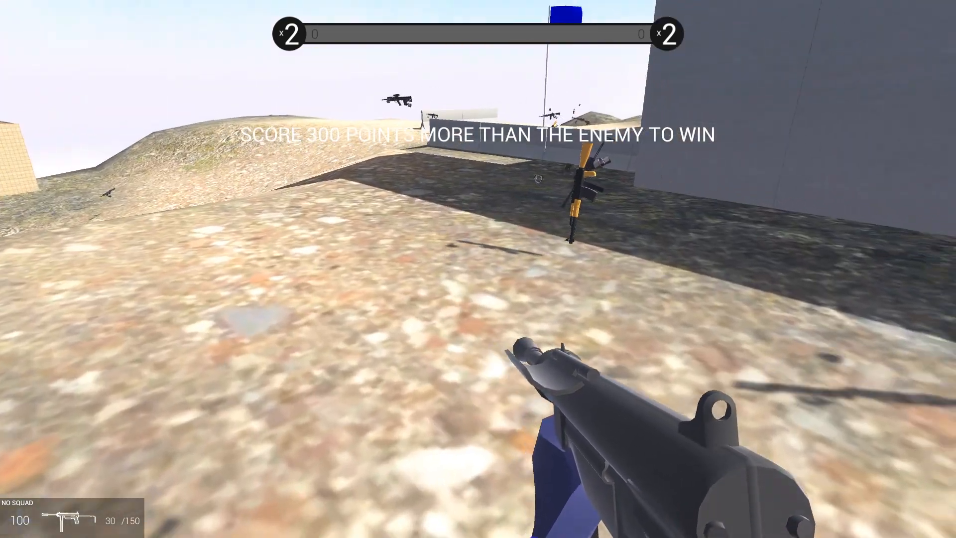
{"action": "key", "text": "w"}
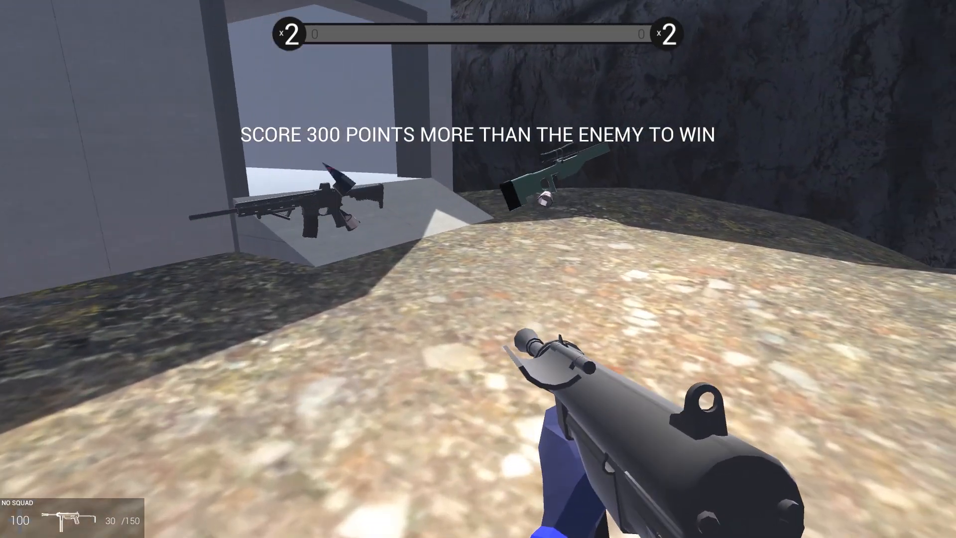
{"action": "key", "text": "f"}
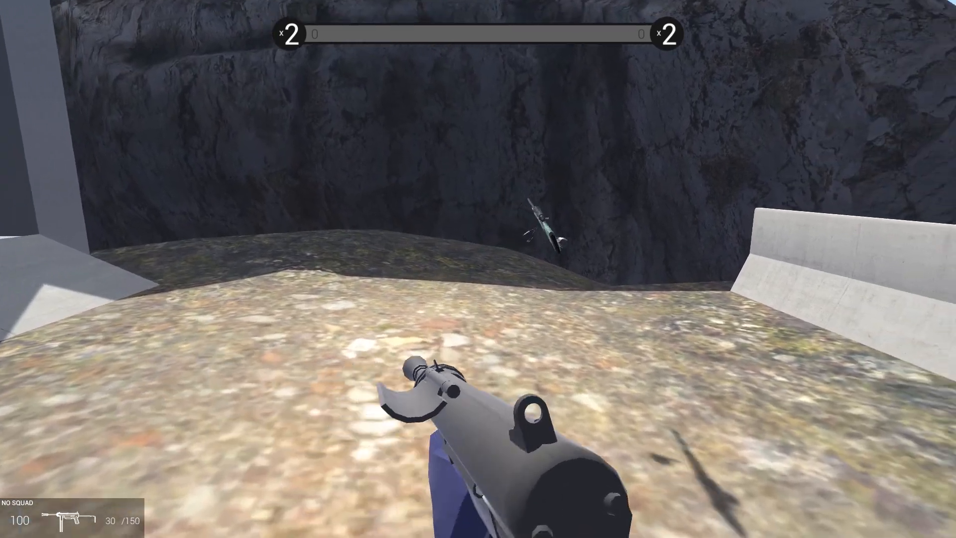
{"action": "key", "text": "w"}
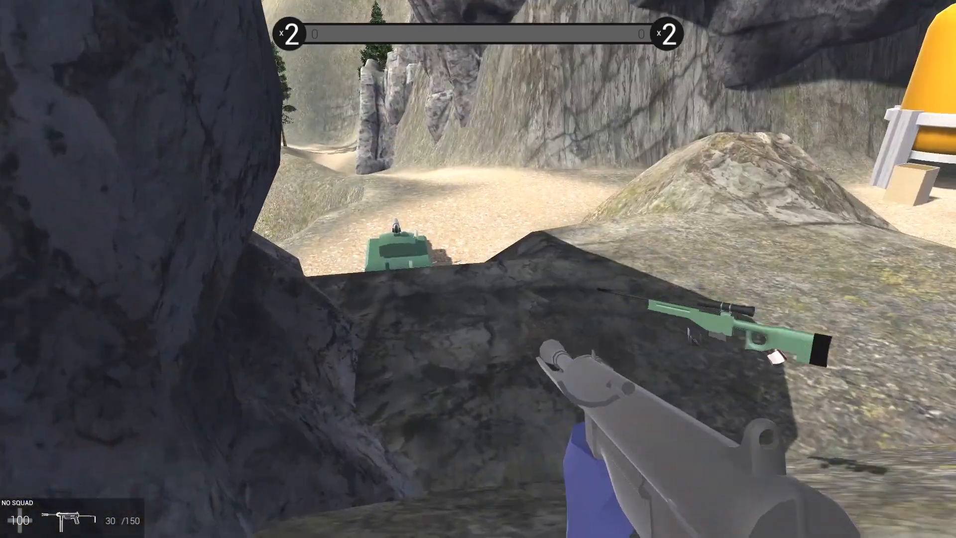
{"action": "key", "text": "w"}
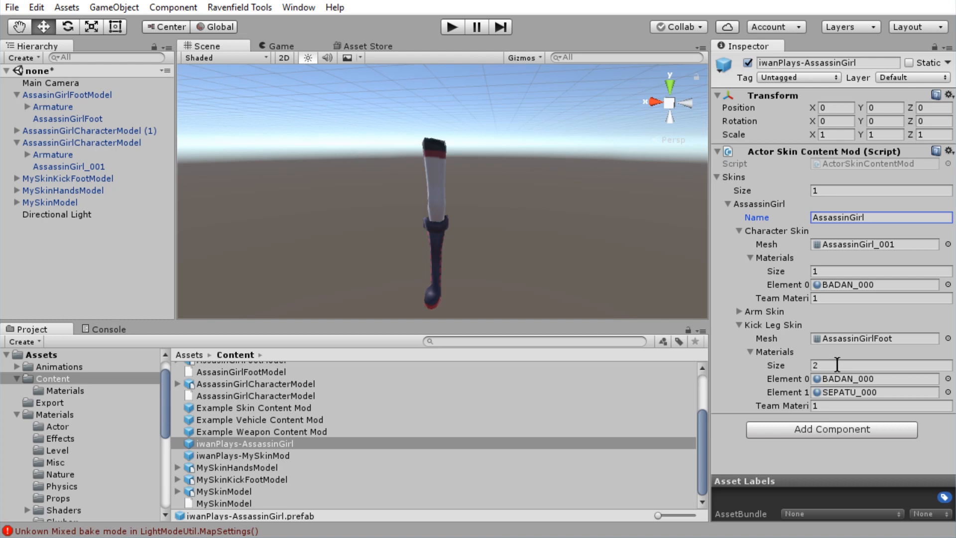
- Delete AssasinGirlFootModel and the original AssassinGirlCharacterModel from the scene, keeping AssassinGirlCharacterModel (1)
{"action": "left_click", "coordinate": [67, 95]}
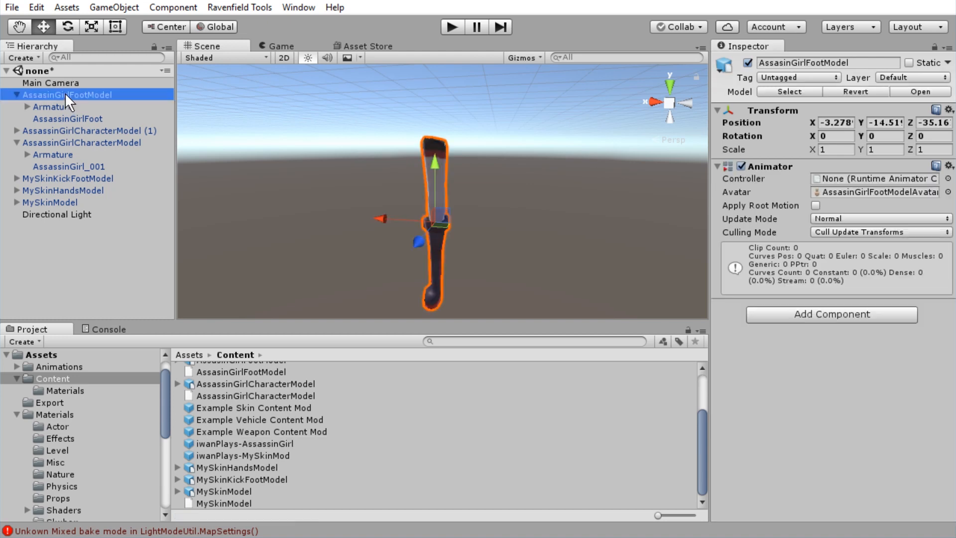
{"action": "key", "text": "Delete"}
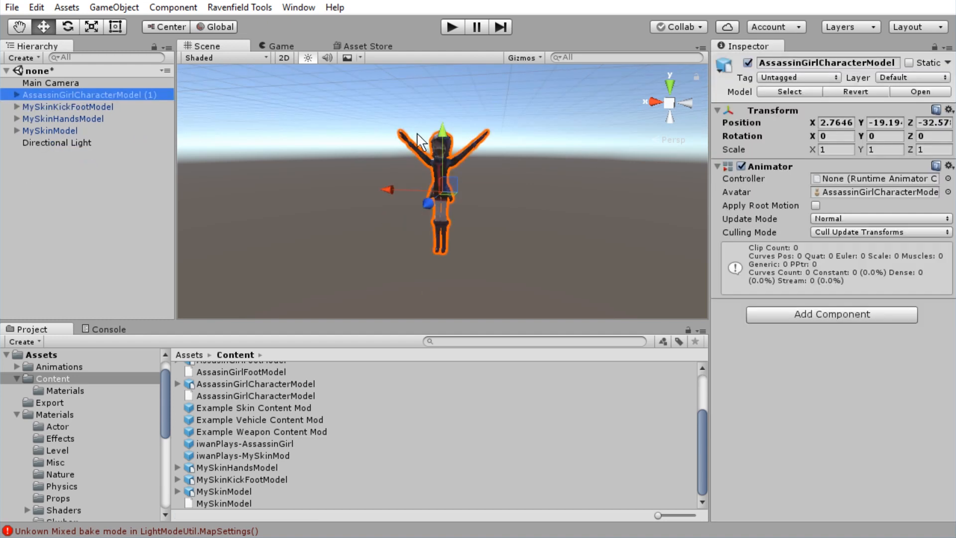
{"action": "scroll", "coordinate": [453, 178], "scroll_direction": "up", "scroll_amount": 3}
{"action": "scroll", "coordinate": [313, 142], "scroll_direction": "down", "scroll_amount": 1}
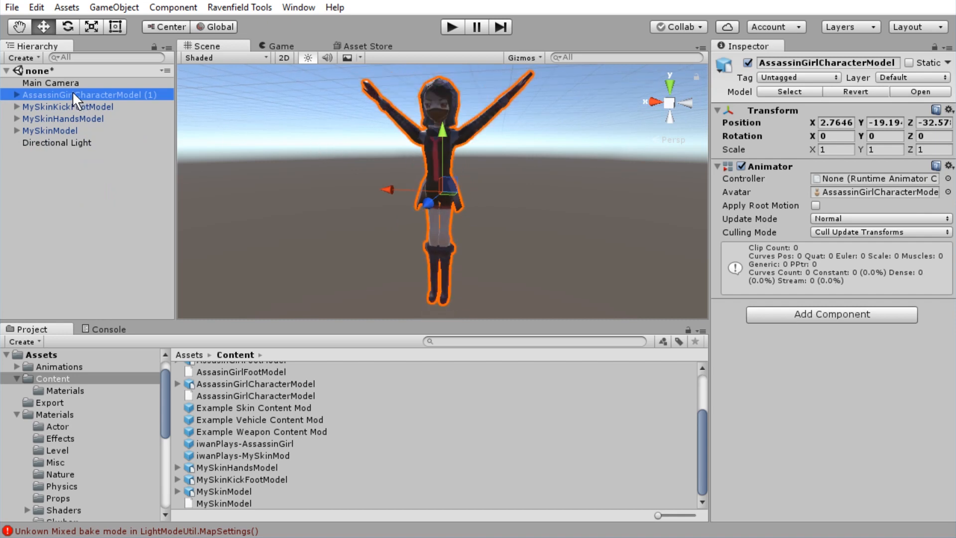
- Delete MySkinKickFootModel, MySkinHandsModel and MySkinModel from the scene
{"action": "key", "text": "Right"}
{"action": "left_click", "coordinate": [67, 127]}
{"action": "key", "text": "Delete"}
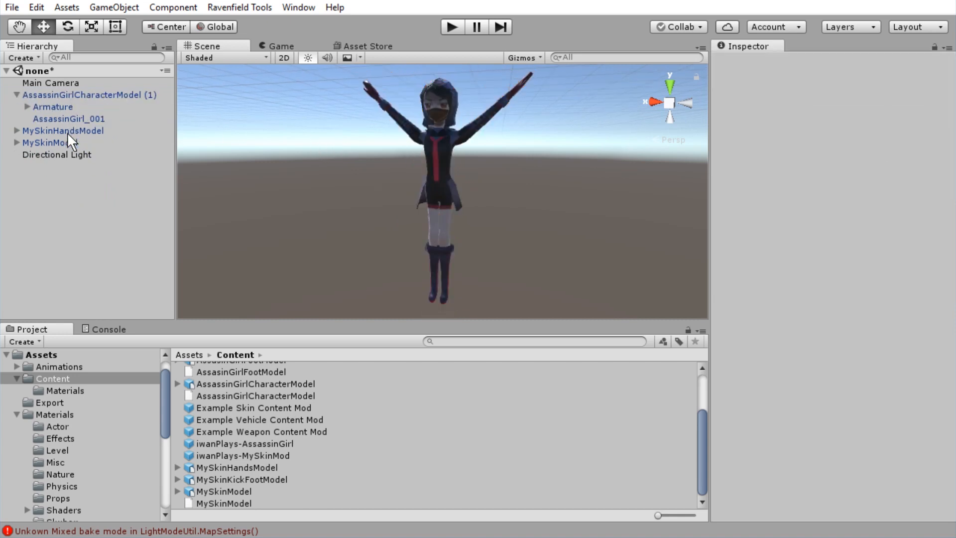
{"action": "left_click", "coordinate": [67, 132]}
{"action": "key", "text": "Delete"}
{"action": "left_click", "coordinate": [75, 130]}
{"action": "key", "text": "Delete"}
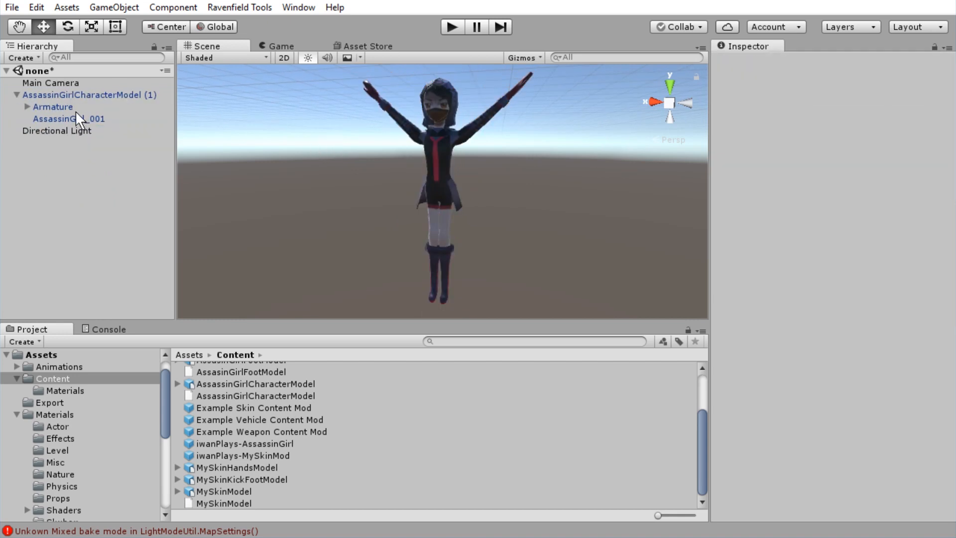
- Select the AssassinGirl_001 mesh of the remaining character model and collapse its Skinned Mesh Renderer to view the material list
{"action": "double_click", "coordinate": [43, 92]}
{"action": "scroll", "coordinate": [439, 148], "scroll_direction": "up", "scroll_amount": 5}
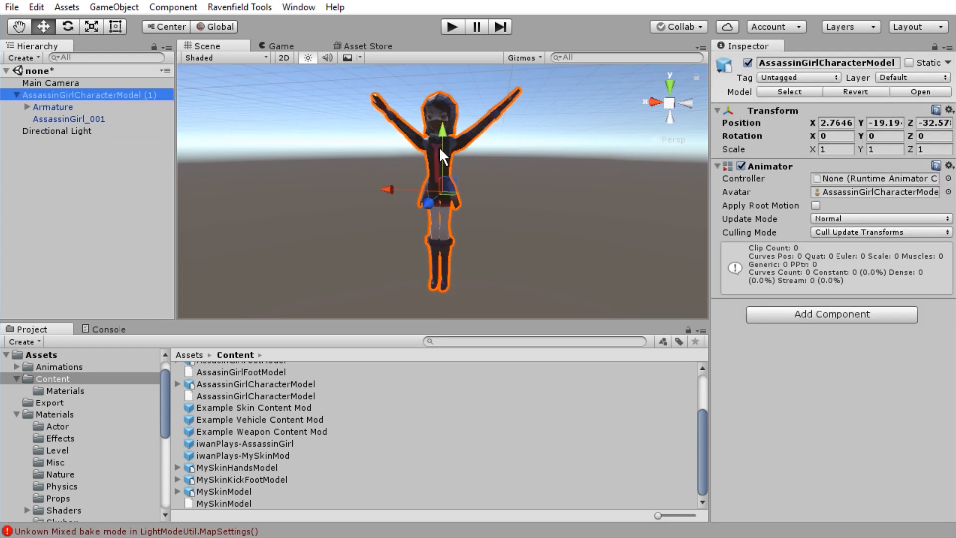
{"action": "scroll", "coordinate": [439, 146], "scroll_direction": "down", "scroll_amount": 5}
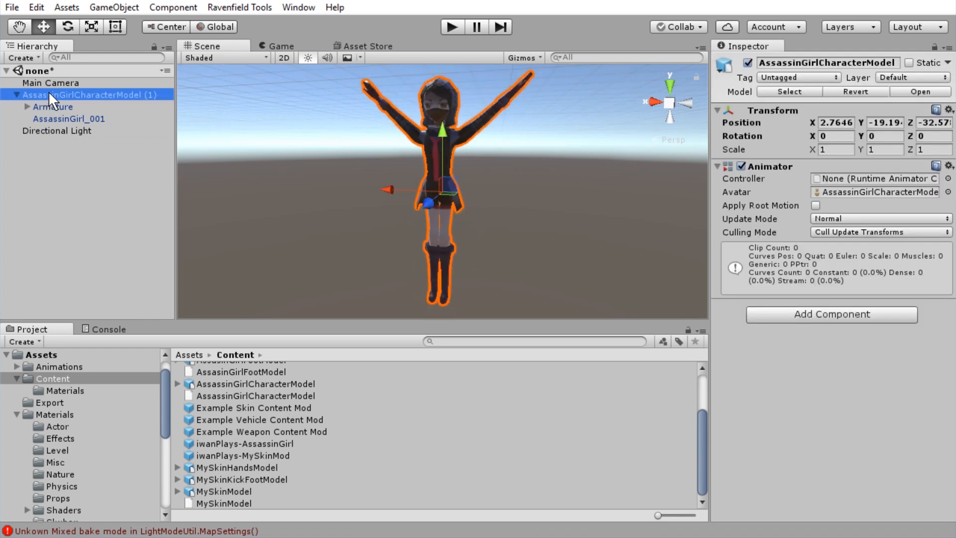
{"action": "left_click", "coordinate": [54, 106]}
{"action": "key", "text": "Down"}
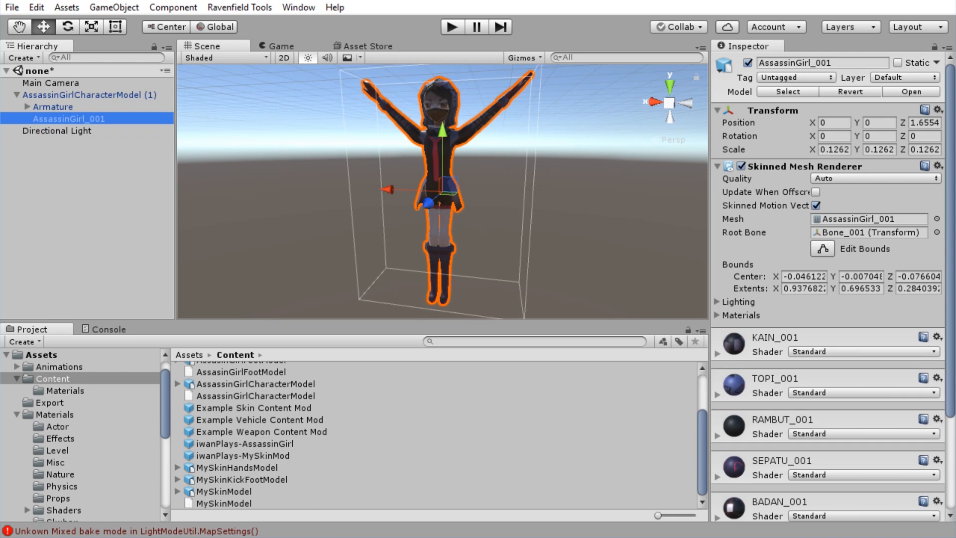
{"action": "left_click", "coordinate": [717, 165]}
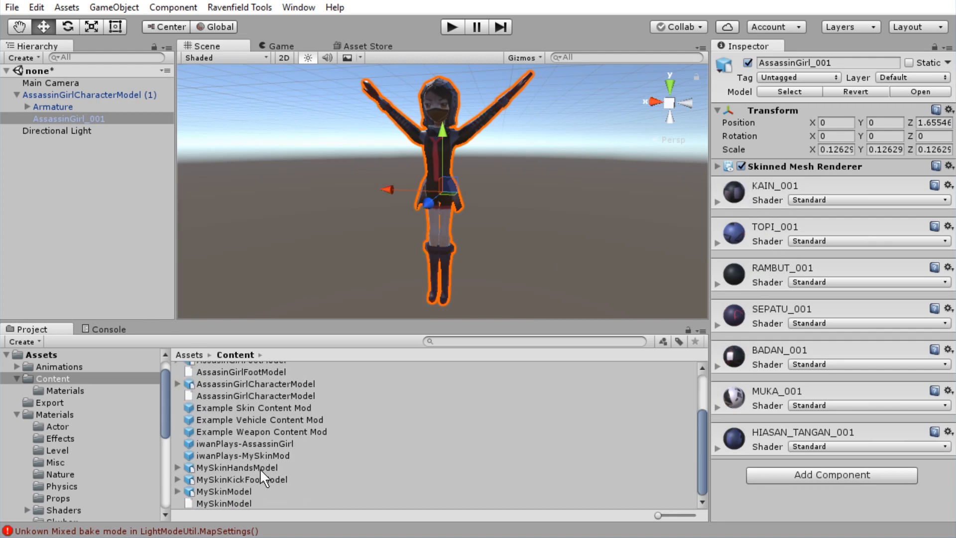
- Enlarge the asset thumbnails and the project browser area, and select the iwanPlays-AssassinGirl prefab
{"action": "left_click", "coordinate": [233, 468]}
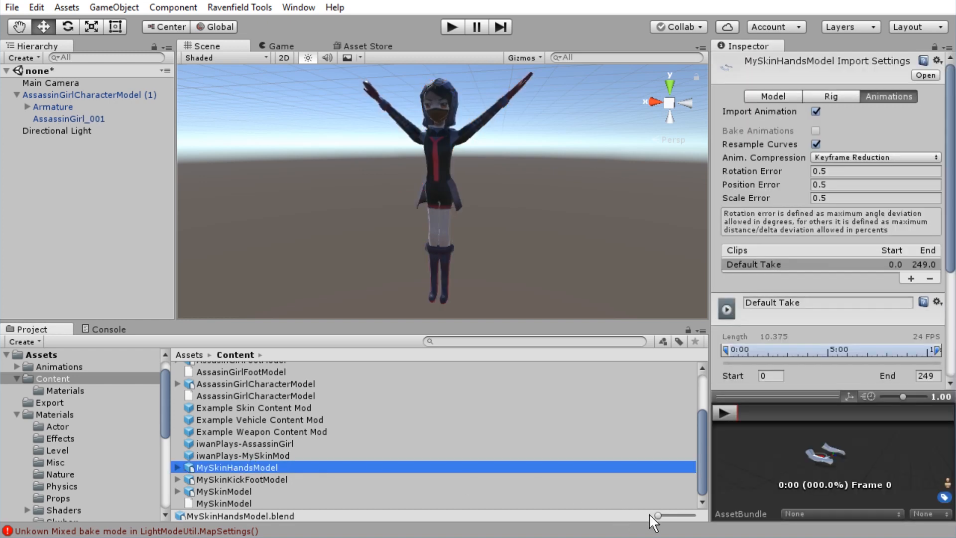
{"action": "left_click_drag", "start_coordinate": [658, 515], "coordinate": [696, 517]}
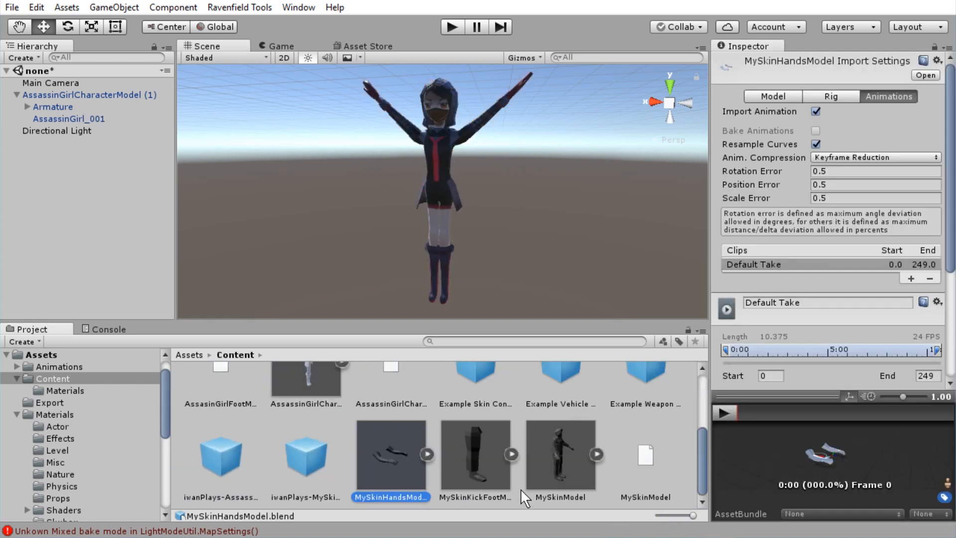
{"action": "scroll", "coordinate": [664, 488], "scroll_direction": "up", "scroll_amount": 5}
{"action": "scroll", "coordinate": [632, 472], "scroll_direction": "down", "scroll_amount": 5}
{"action": "left_click_drag", "start_coordinate": [371, 317], "coordinate": [373, 259]}
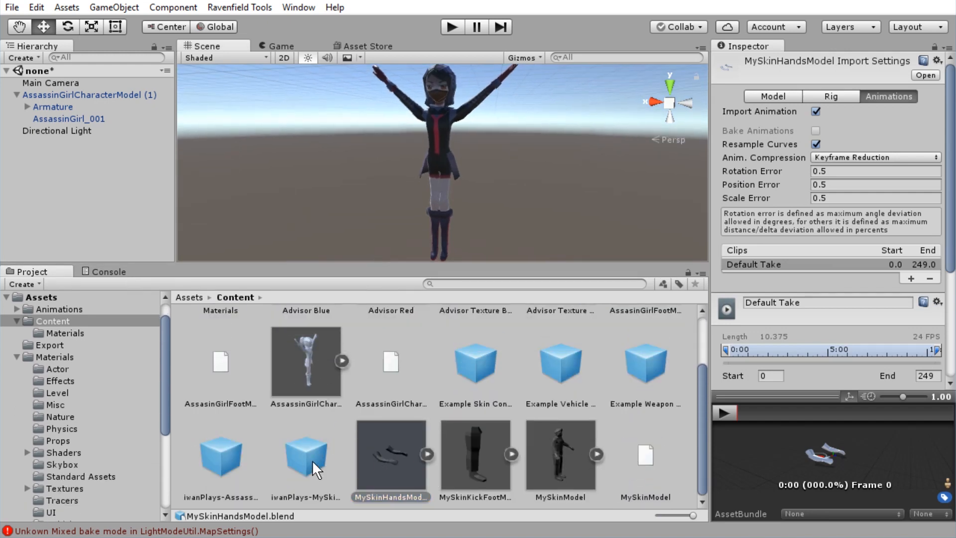
{"action": "left_click", "coordinate": [224, 466]}
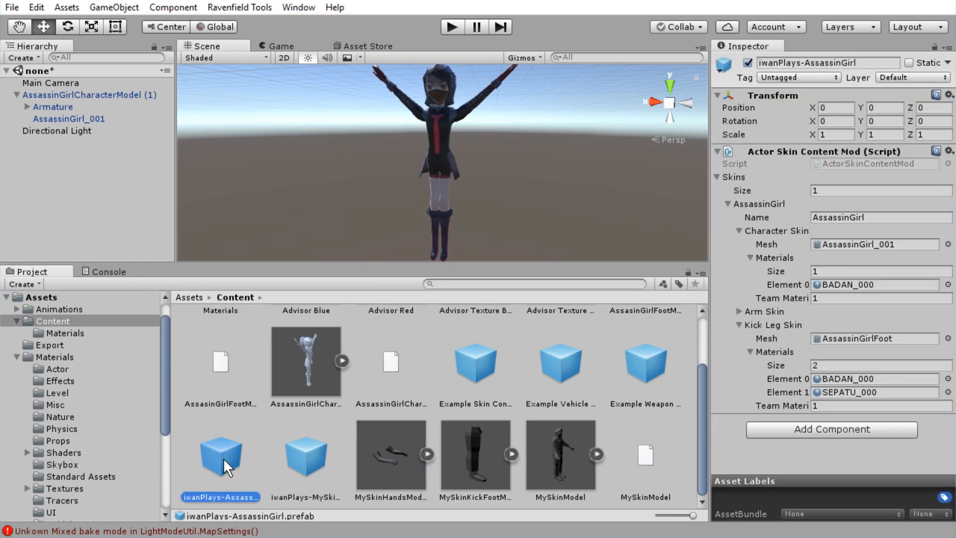
- Compare the AssassinGirl_001 mesh with the iwanPlays-AssassinGirl prefab and assign KAIN_001 to Element 0 of the Character Skin materials
{"action": "left_click", "coordinate": [69, 109]}
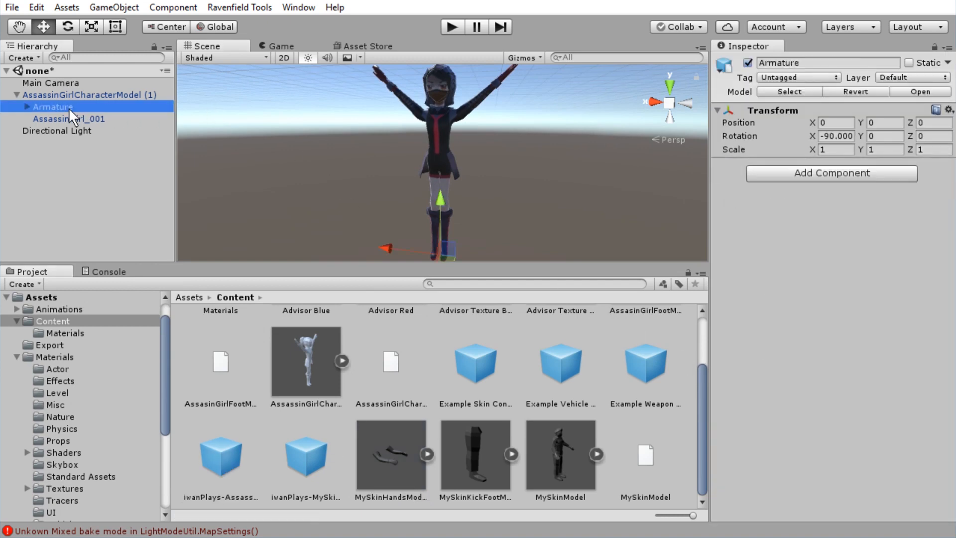
{"action": "left_click", "coordinate": [65, 120]}
{"action": "left_click", "coordinate": [242, 470]}
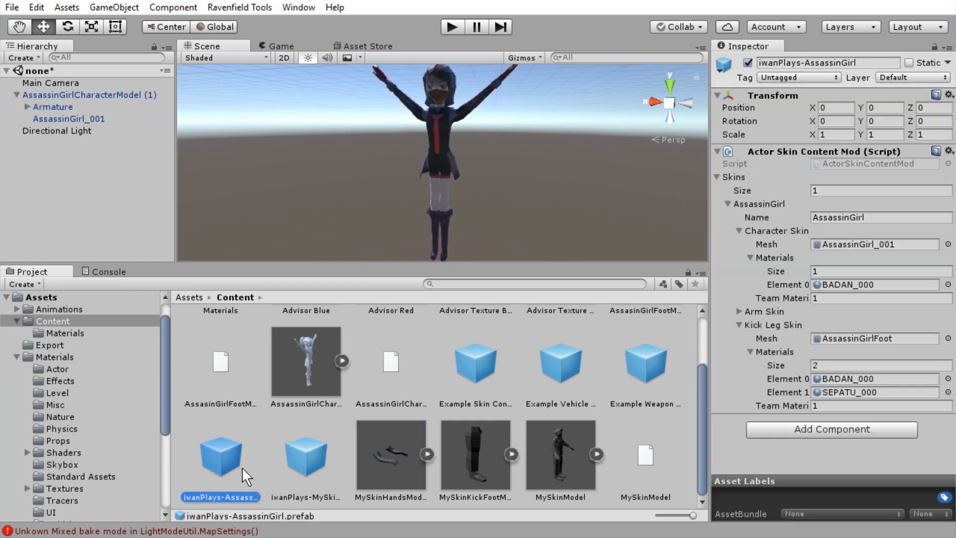
{"action": "left_click", "coordinate": [841, 284]}
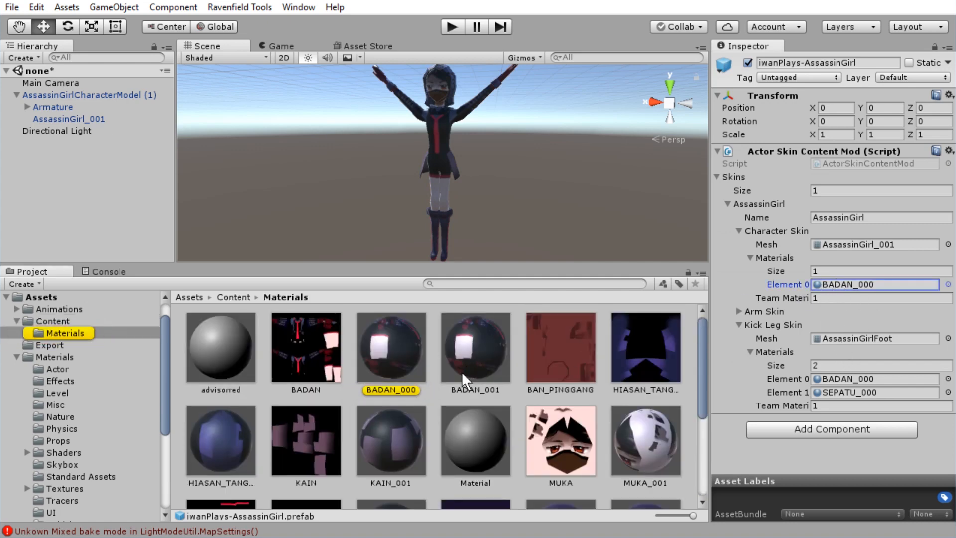
{"action": "left_click", "coordinate": [817, 287]}
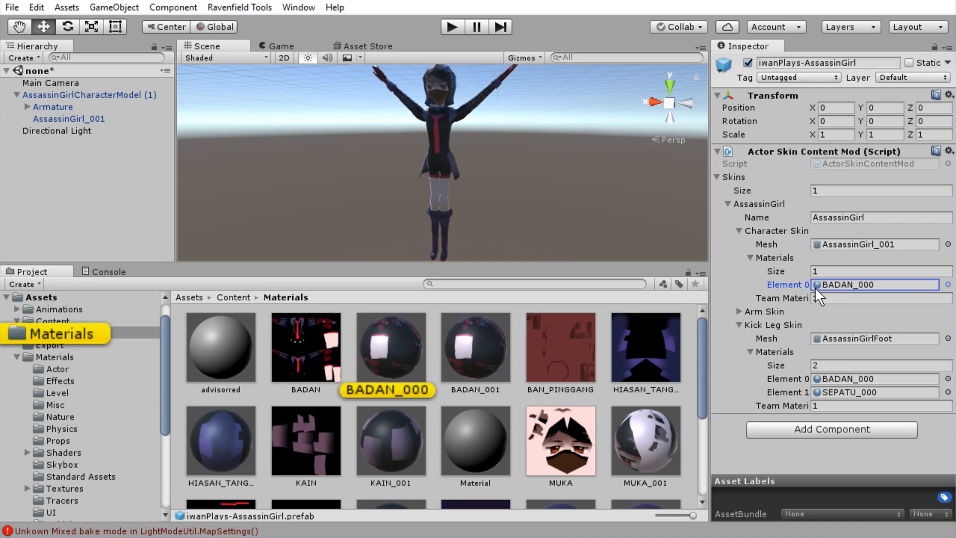
{"action": "left_click", "coordinate": [934, 284]}
{"action": "left_click", "coordinate": [948, 284]}
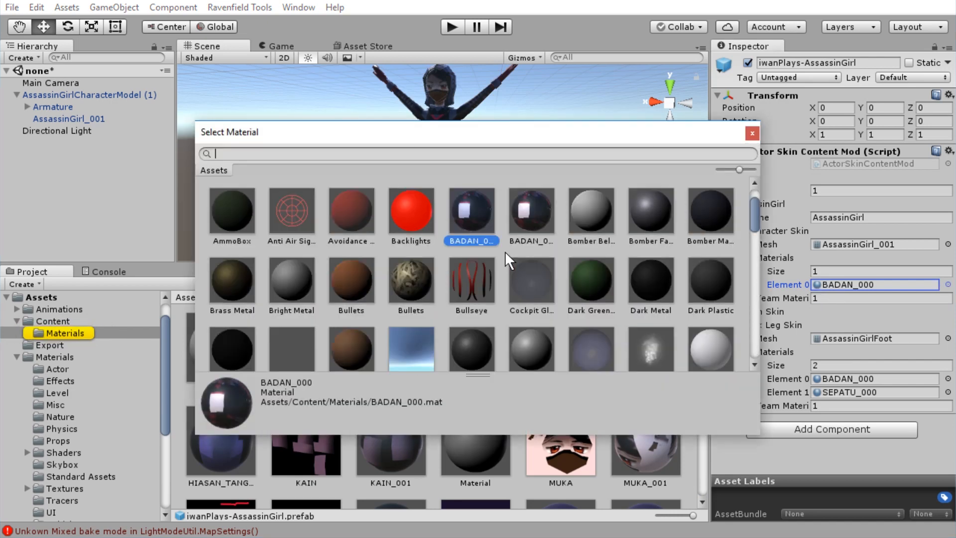
{"action": "type", "text": "ka"}
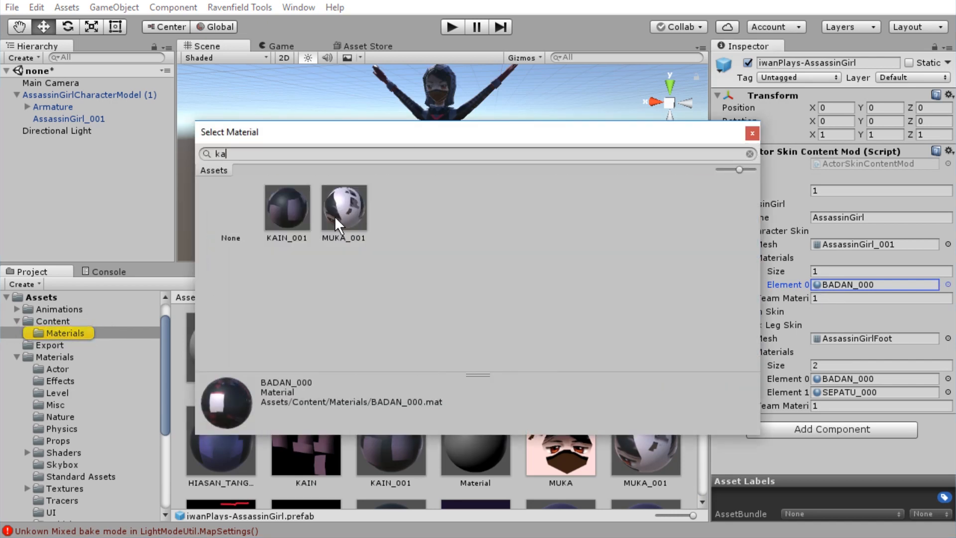
{"action": "double_click", "coordinate": [300, 218]}
- Select the AssassinGirl_001 mesh and capture its material list with Snipping Tool as a reference
{"action": "left_click", "coordinate": [62, 119]}
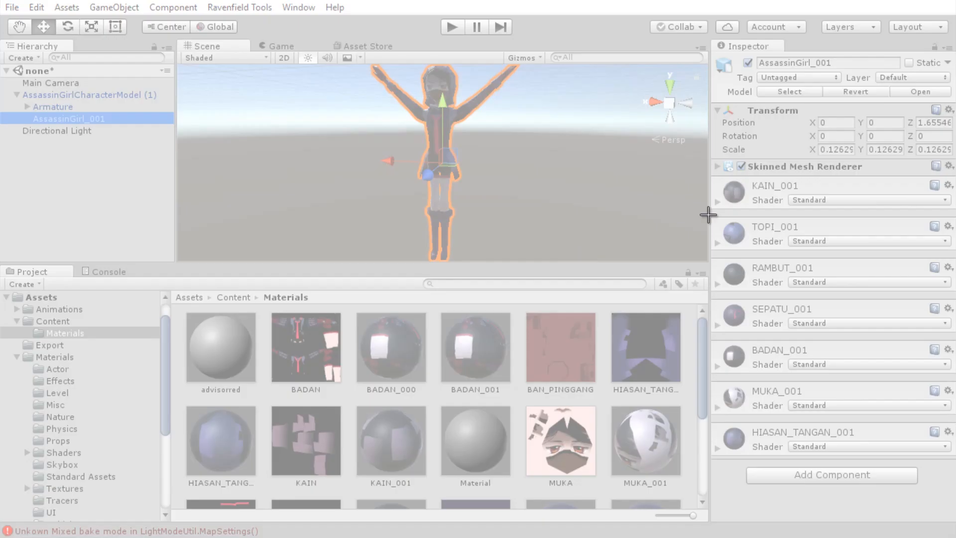
{"action": "left_click_drag", "start_coordinate": [955, 484], "coordinate": [955, 459]}
{"action": "left_click_drag", "start_coordinate": [263, 0], "coordinate": [171, 1]}
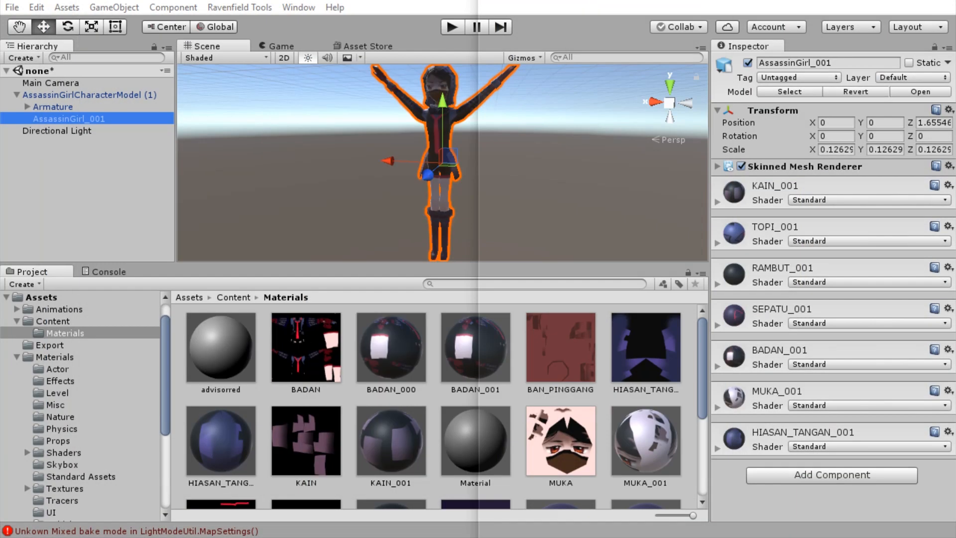
- Reselect the iwanPlays-AssassinGirl prefab, set the Character Skin materials size to 7 and collapse the Kick Leg Skin section
{"action": "left_click", "coordinate": [67, 321]}
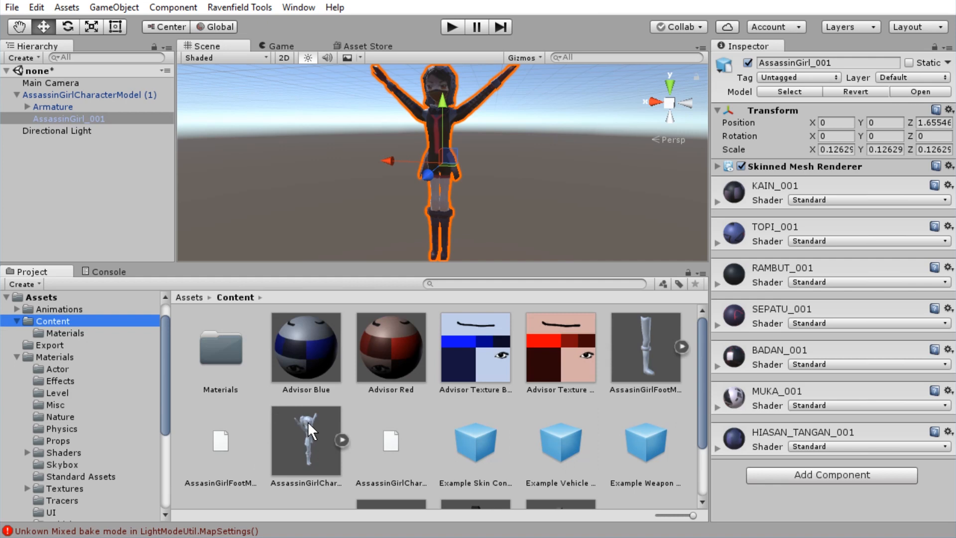
{"action": "scroll", "coordinate": [269, 461], "scroll_direction": "down", "scroll_amount": 3}
{"action": "left_click", "coordinate": [237, 469]}
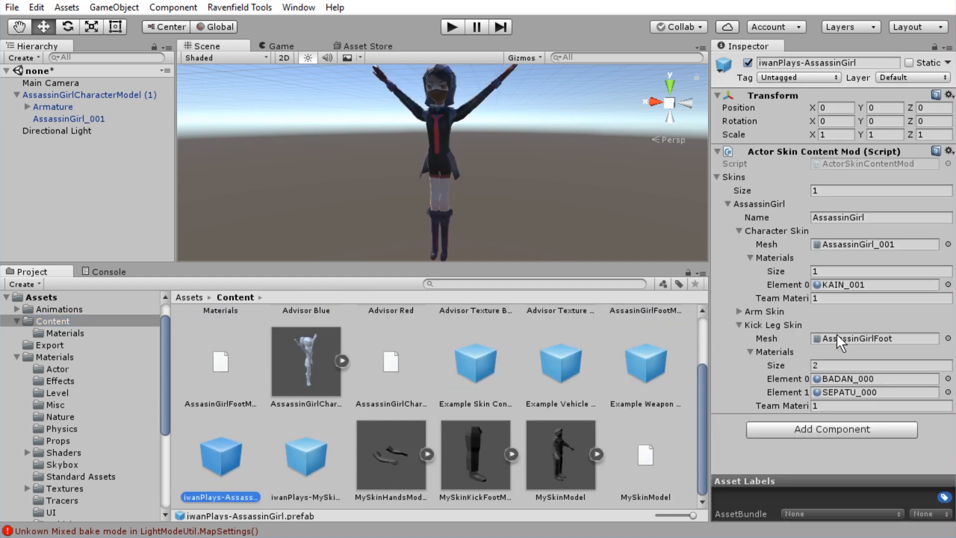
{"action": "key", "text": "alt+Tab"}
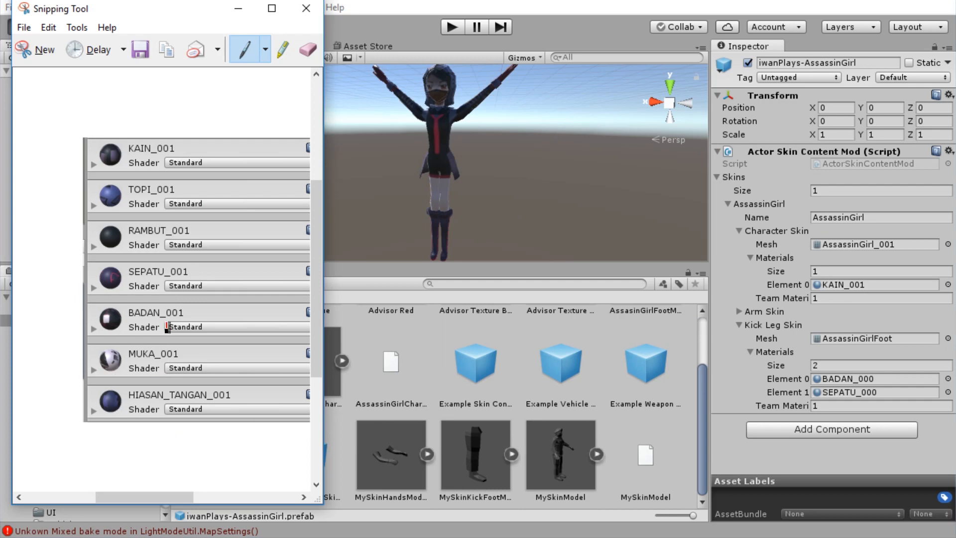
{"action": "key", "text": "alt+Tab"}
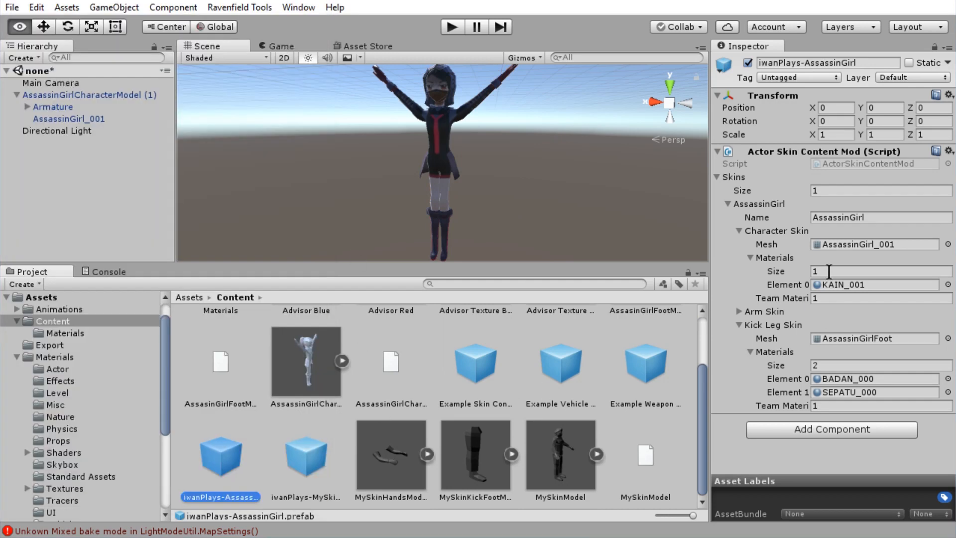
{"action": "left_click", "coordinate": [828, 272]}
{"action": "type", "text": "7"}
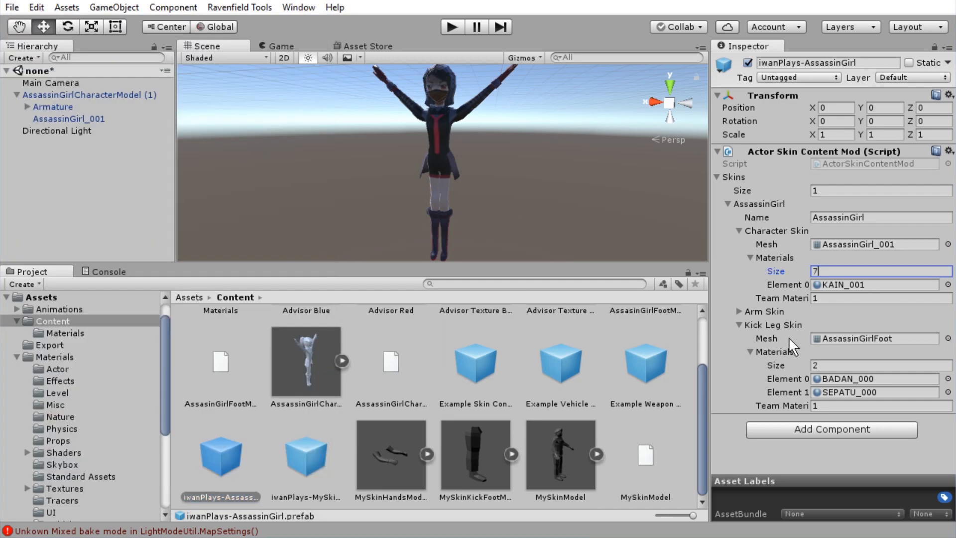
{"action": "key", "text": "Return"}
{"action": "left_click", "coordinate": [742, 360]}
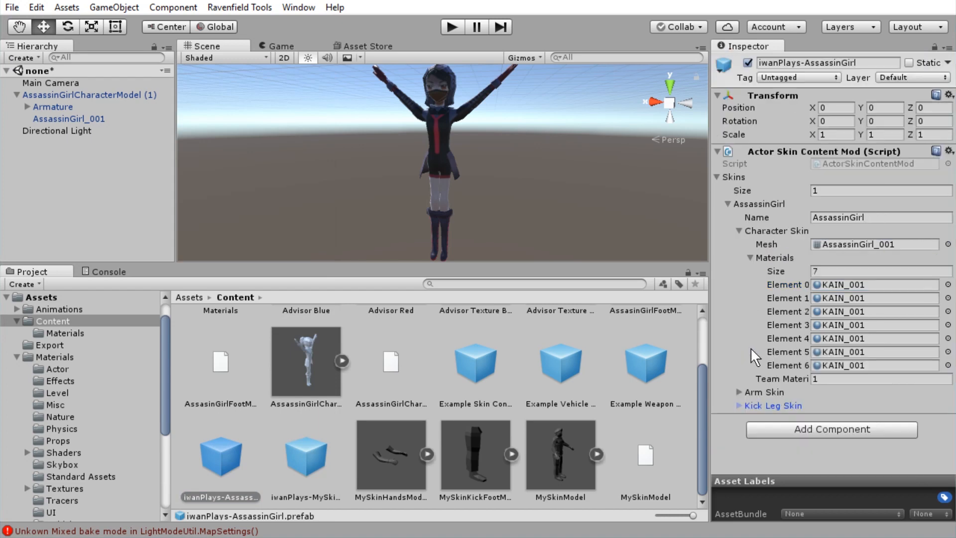
- Check the captured material order and assign TOPI_001 to Element 1 of the Character Skin materials
{"action": "key", "text": "alt+Tab"}
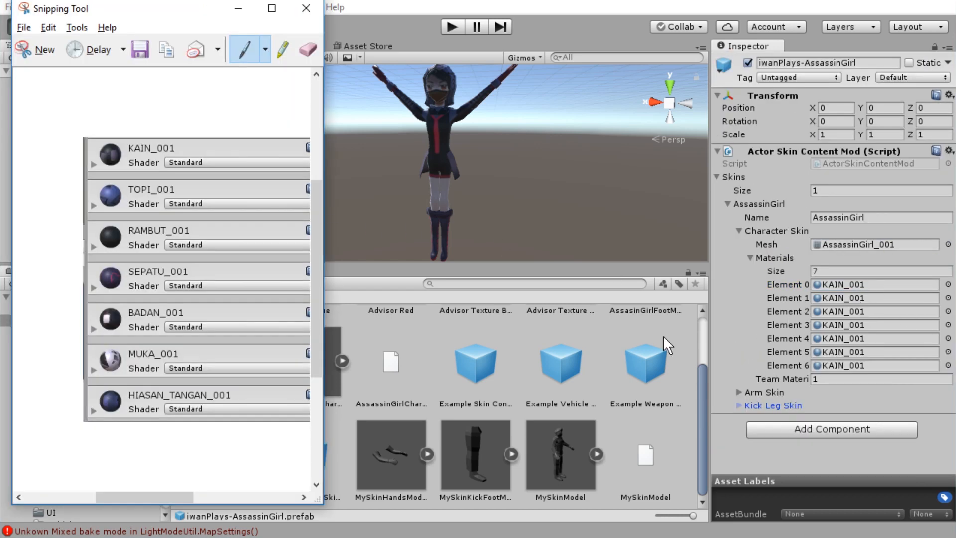
{"action": "key", "text": "alt+Tab"}
{"action": "left_click", "coordinate": [947, 298]}
{"action": "type", "text": "t"}
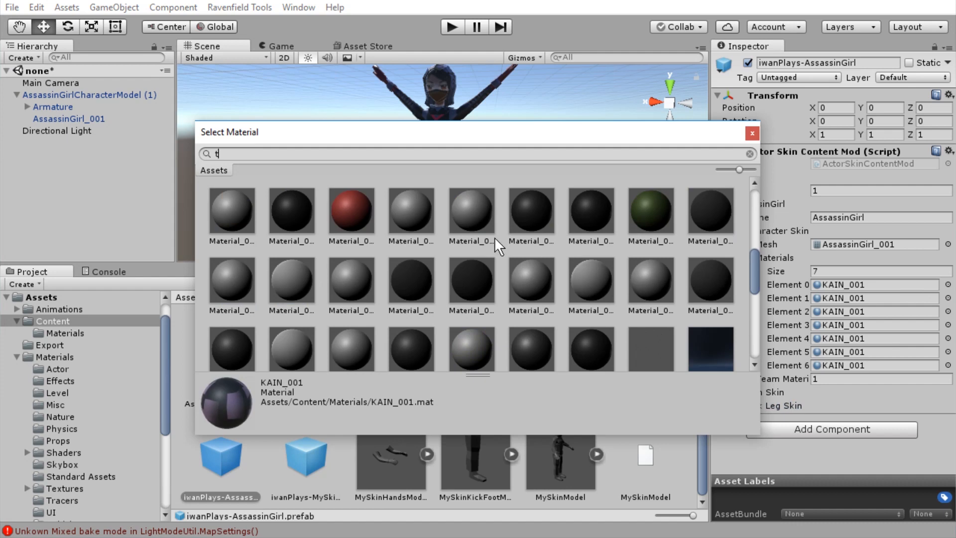
{"action": "type", "text": "opi"}
{"action": "double_click", "coordinate": [313, 206]}
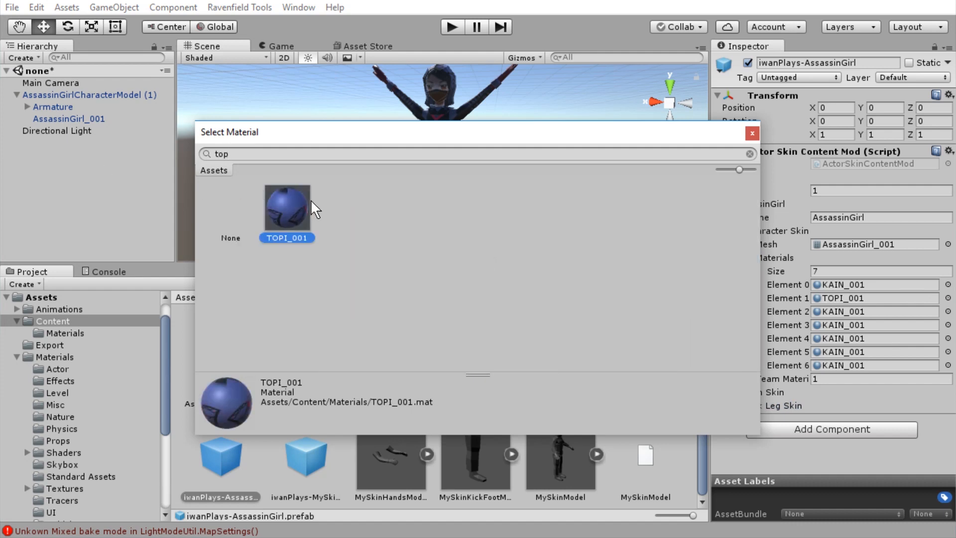
- Check the captured material order and assign RAMBUT_001 to Element 2 of the Character Skin materials
{"action": "key", "text": "alt+Tab"}
{"action": "key", "text": "alt+Tab"}
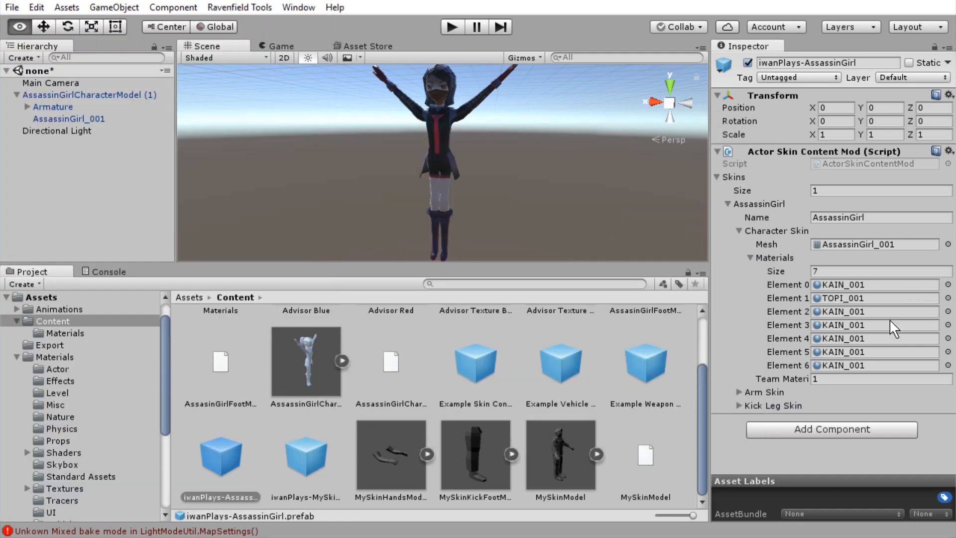
{"action": "left_click", "coordinate": [949, 324]}
{"action": "type", "text": "ra"}
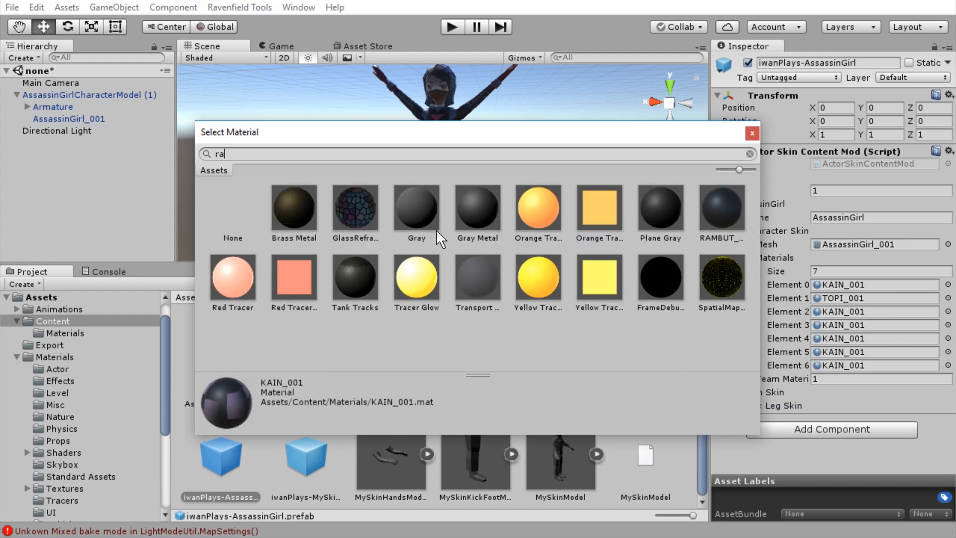
{"action": "type", "text": "m"}
{"action": "left_click", "coordinate": [295, 223]}
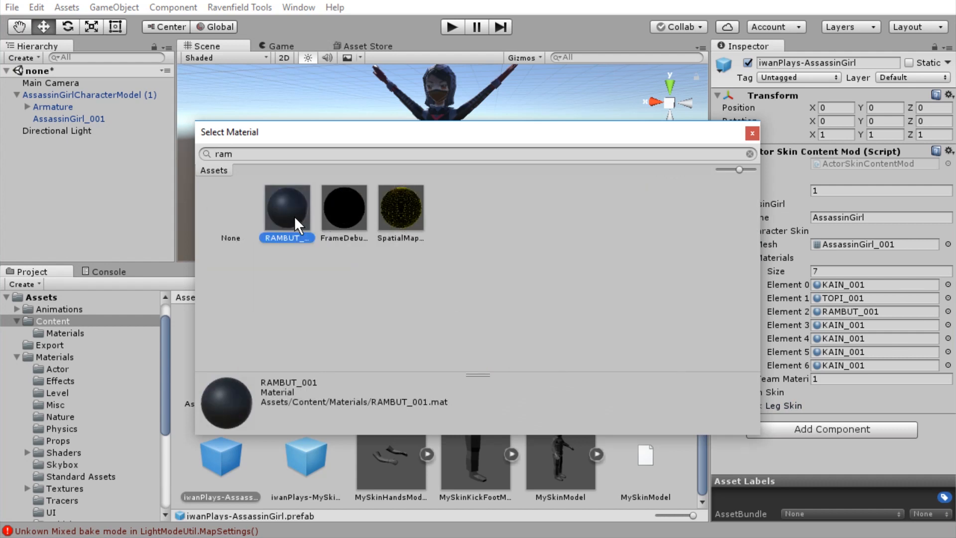
{"action": "double_click", "coordinate": [306, 229]}
- Consult the captured material list and assign SEPATU_000 to Element 3 of the Character Skin materials
{"action": "key", "text": "alt+Tab"}
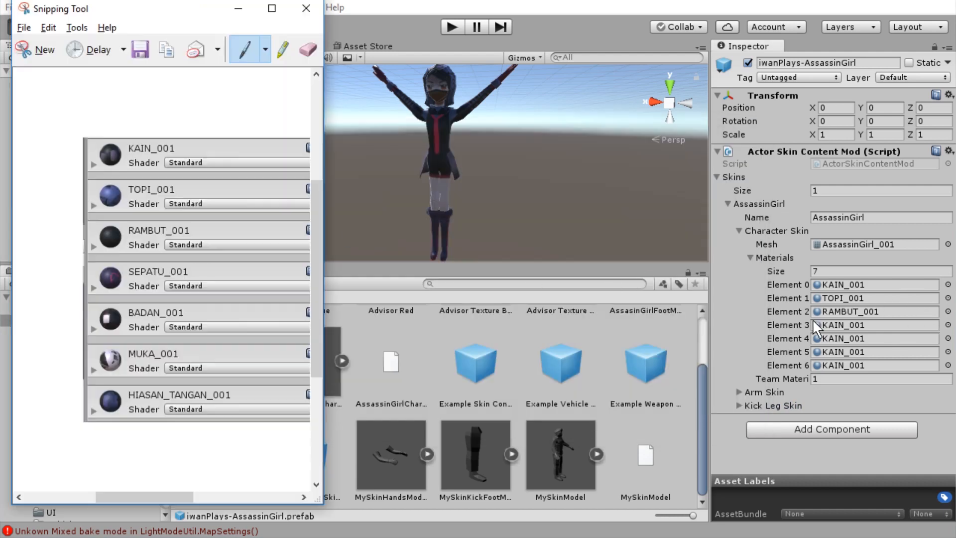
{"action": "key", "text": "alt+Tab"}
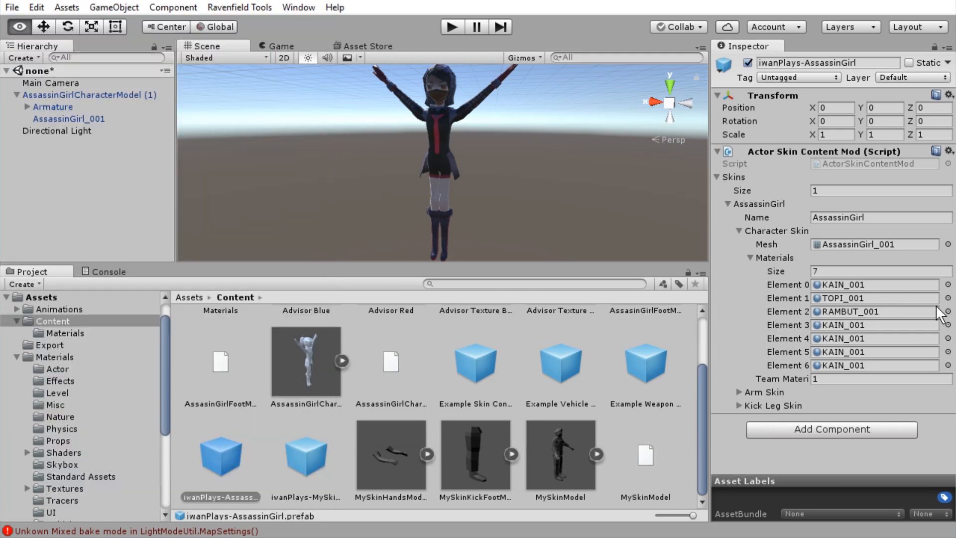
{"action": "left_click", "coordinate": [947, 325]}
{"action": "type", "text": "se"}
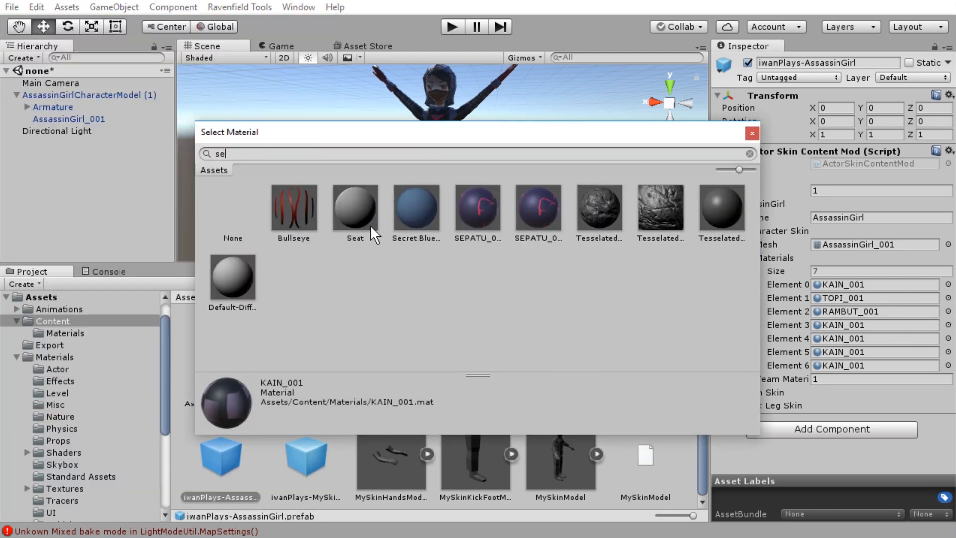
{"action": "left_click", "coordinate": [478, 219]}
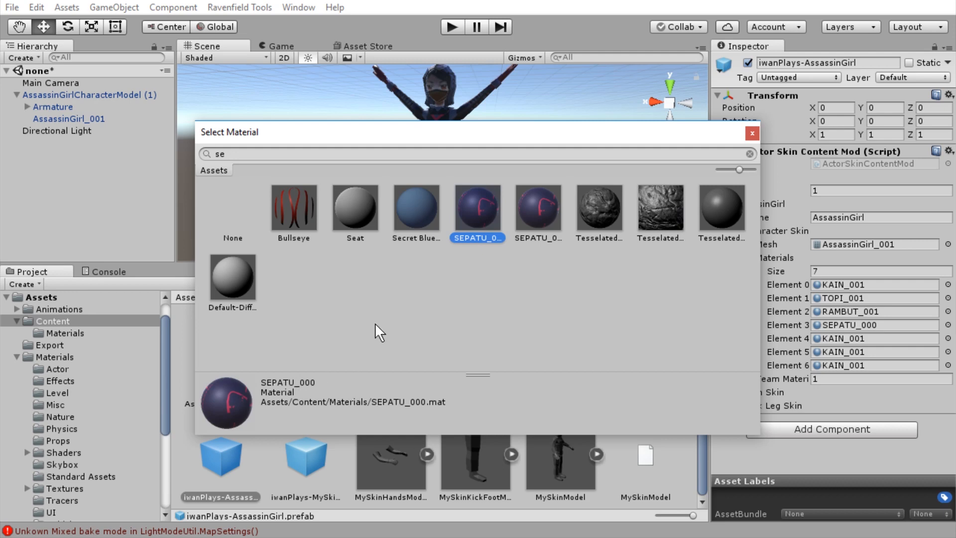
{"action": "double_click", "coordinate": [468, 220]}
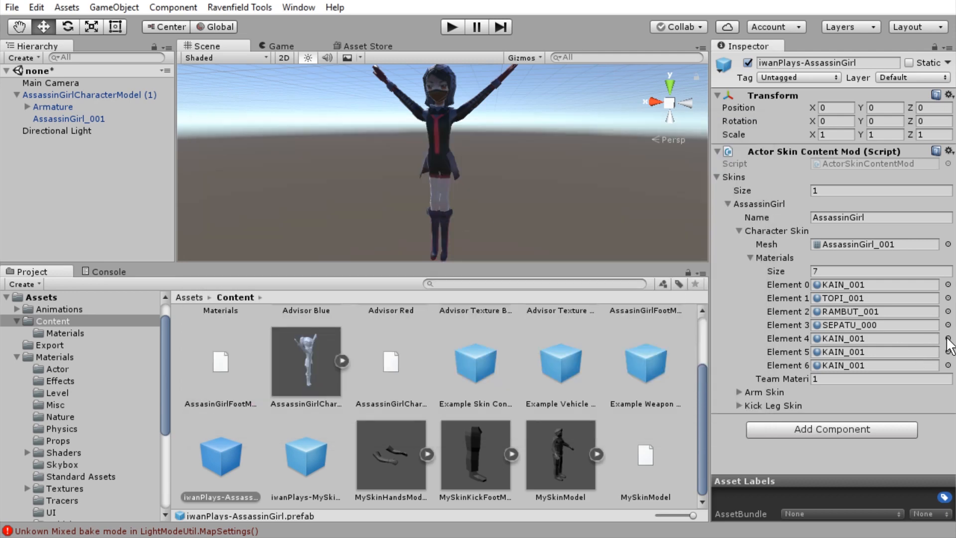
- Consult the captured material list and assign BADAN_000 to Element 4 of the Character Skin materials
{"action": "left_click", "coordinate": [947, 338]}
{"action": "key", "text": "alt+Tab"}
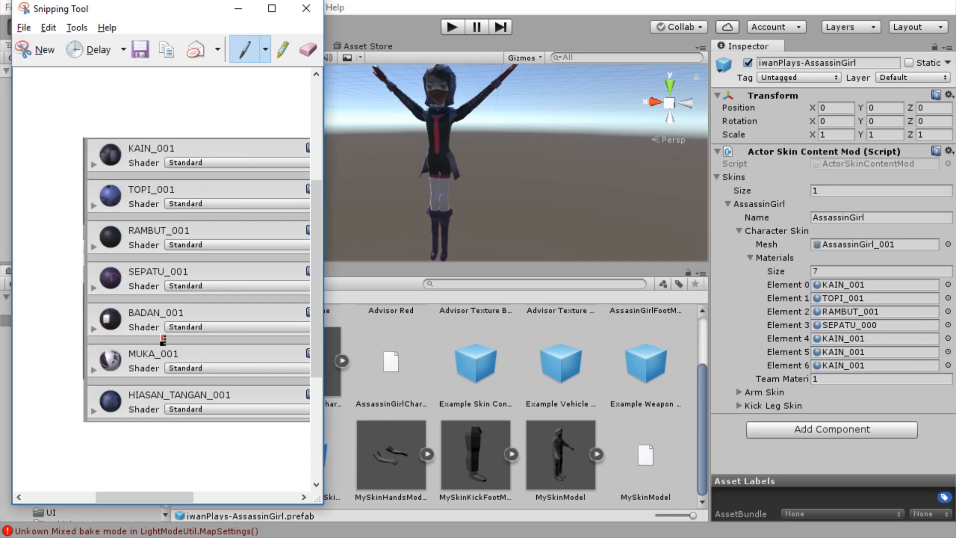
{"action": "key", "text": "alt+Tab"}
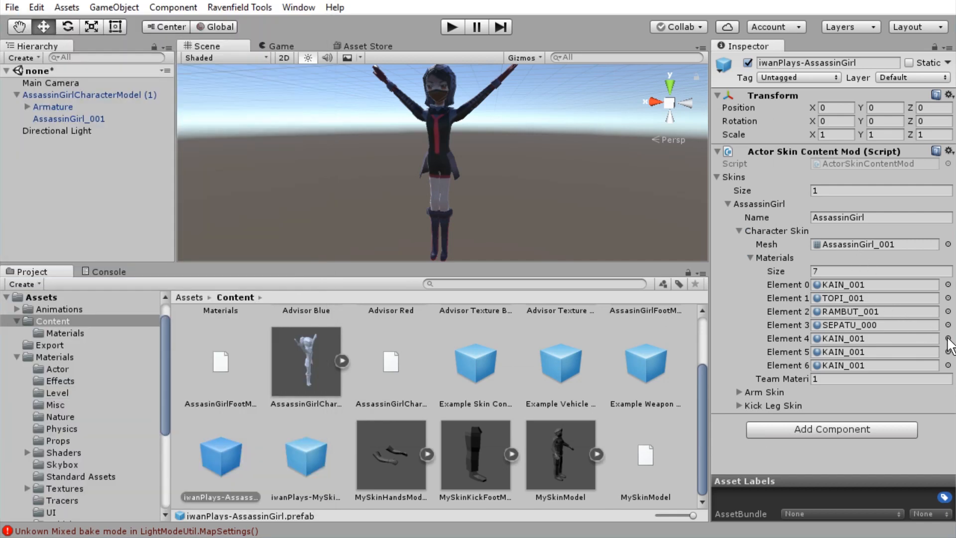
{"action": "left_click", "coordinate": [948, 338]}
{"action": "type", "text": "bada"}
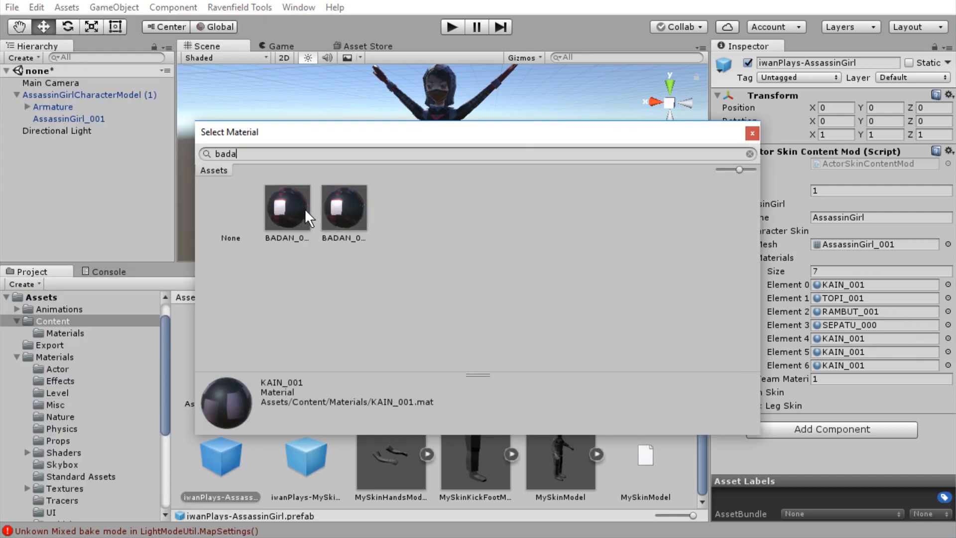
{"action": "left_click", "coordinate": [287, 208]}
- Consult the captured material list and assign MUKA_001 to Element 5 of the Character Skin materials
{"action": "key", "text": "alt+Tab"}
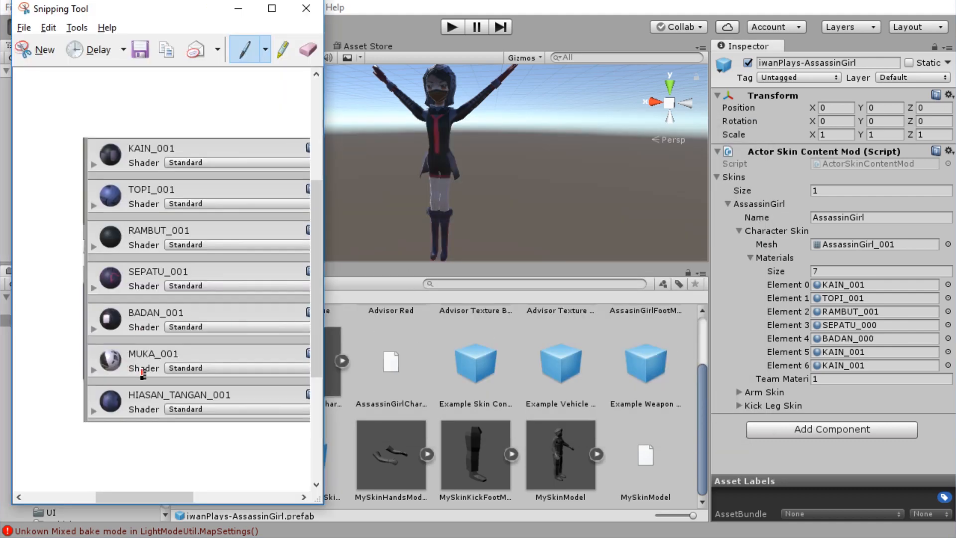
{"action": "key", "text": "alt+Tab"}
{"action": "left_click", "coordinate": [948, 352]}
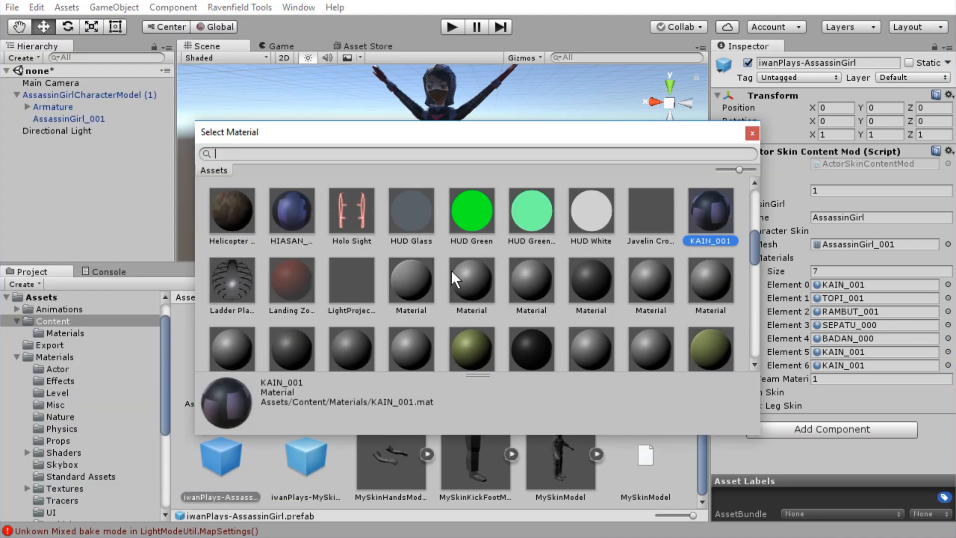
{"action": "type", "text": "muk"}
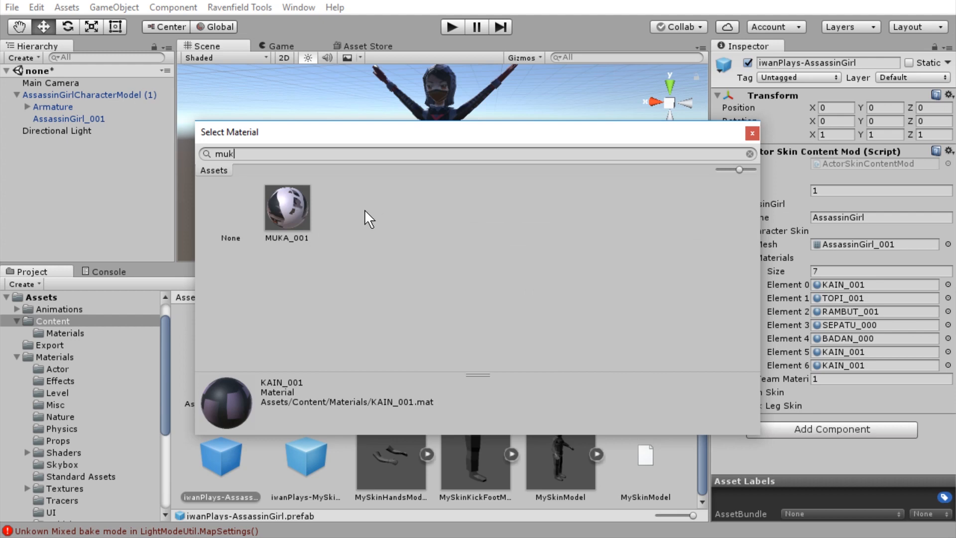
{"action": "left_click", "coordinate": [299, 213]}
{"action": "left_click", "coordinate": [301, 214]}
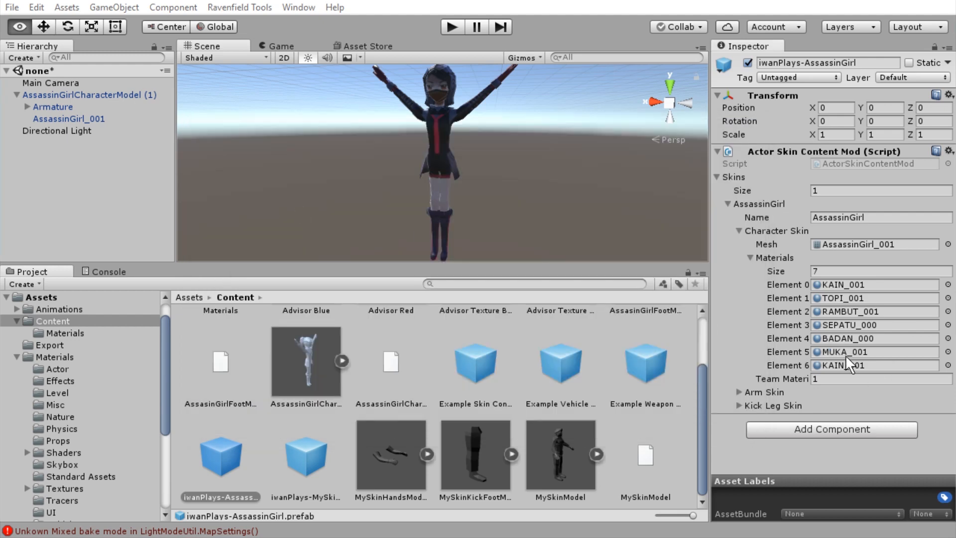
- Consult the captured material list and assign HIASAN_TANGAN_001 to Element 6 of the Character Skin materials
{"action": "key", "text": "alt+Tab"}
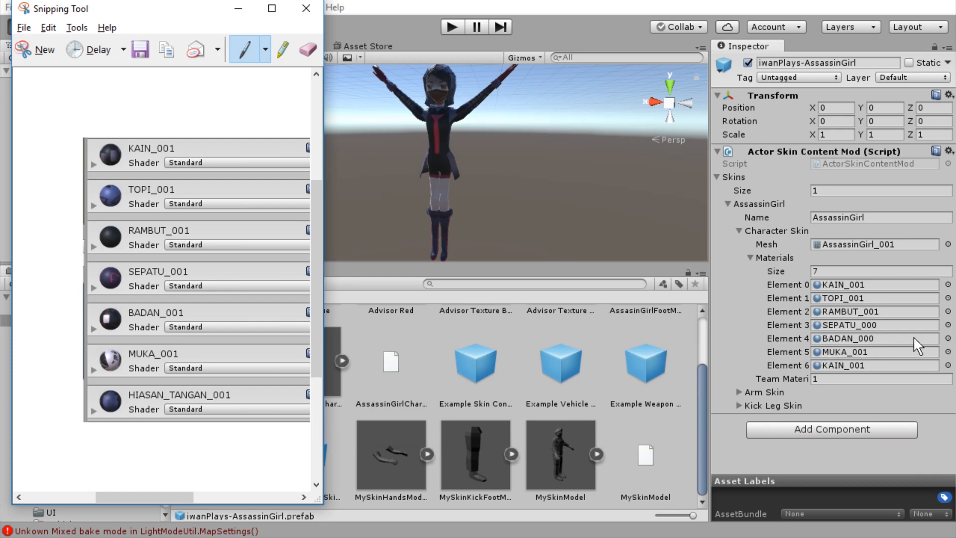
{"action": "left_click", "coordinate": [948, 365]}
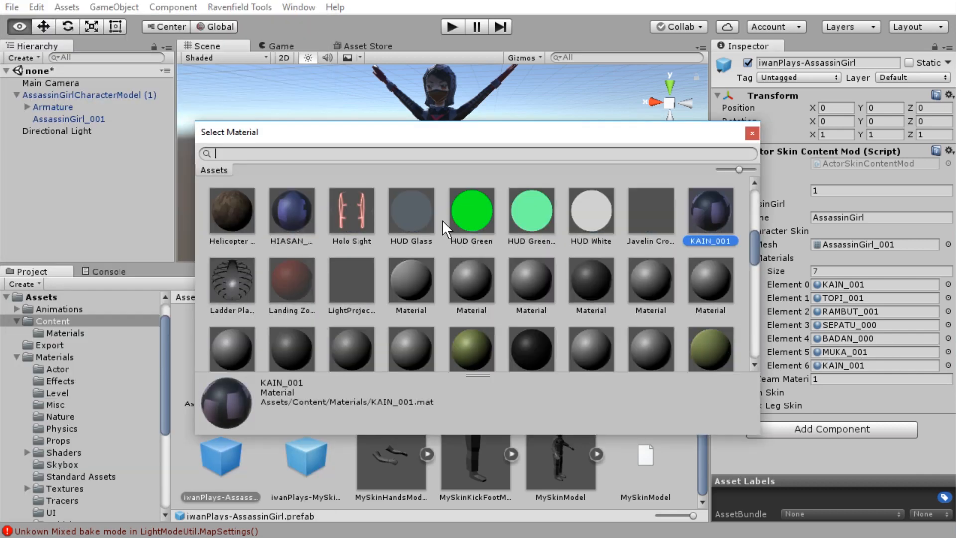
{"action": "type", "text": "hi"}
{"action": "double_click", "coordinate": [298, 214]}
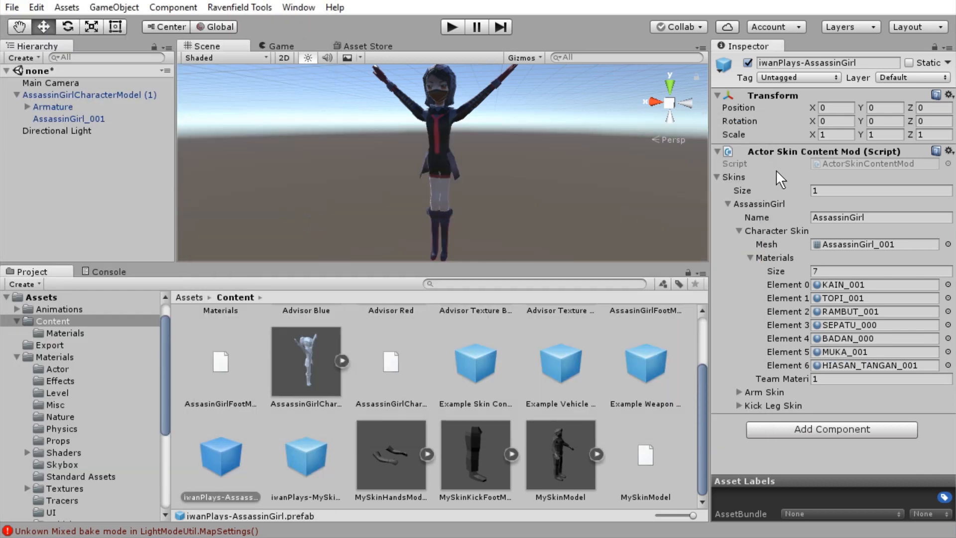
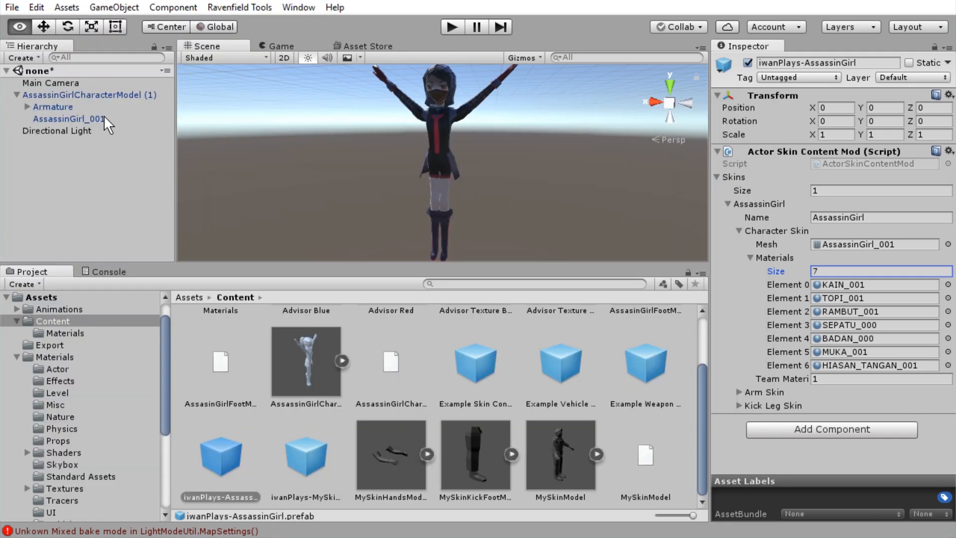
- Set the Character Skin's team material to -1
{"action": "left_click", "coordinate": [830, 379]}
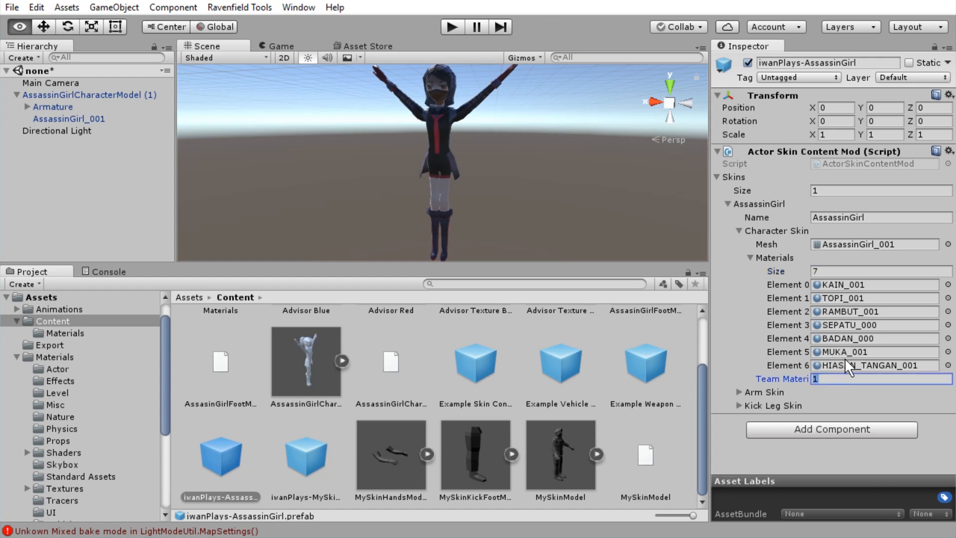
{"action": "key", "text": "BackSpace"}
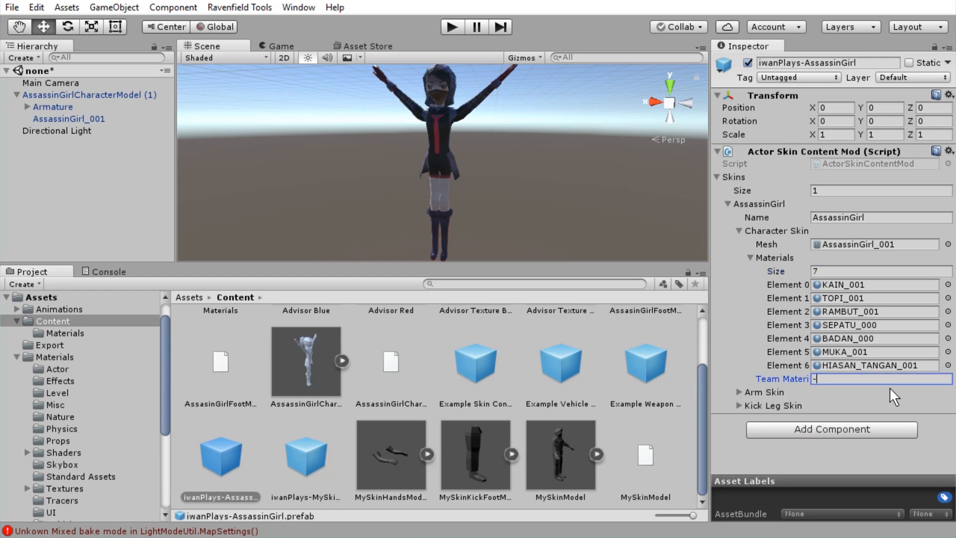
{"action": "type", "text": "-1"}
{"action": "key", "text": "Return"}
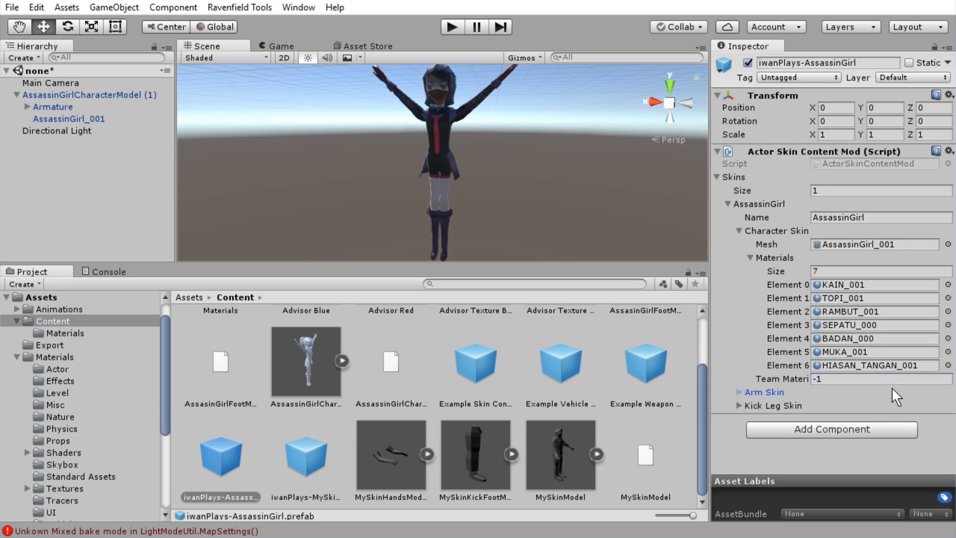
- Expand the Kick Leg Skin section, set its team material to -1 and collapse the section
{"action": "left_click", "coordinate": [771, 405]}
{"action": "scroll", "coordinate": [807, 390], "scroll_direction": "down", "scroll_amount": 2}
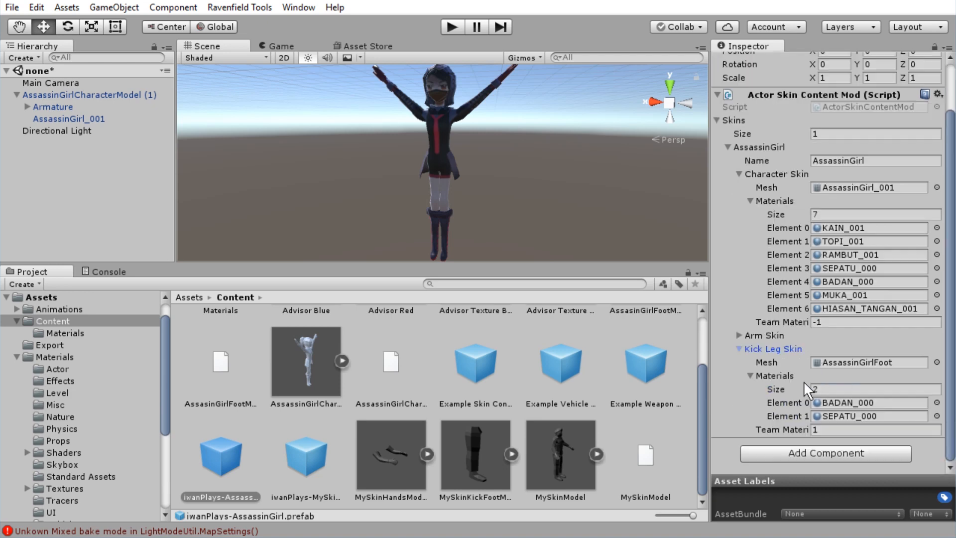
{"action": "left_click", "coordinate": [773, 349]}
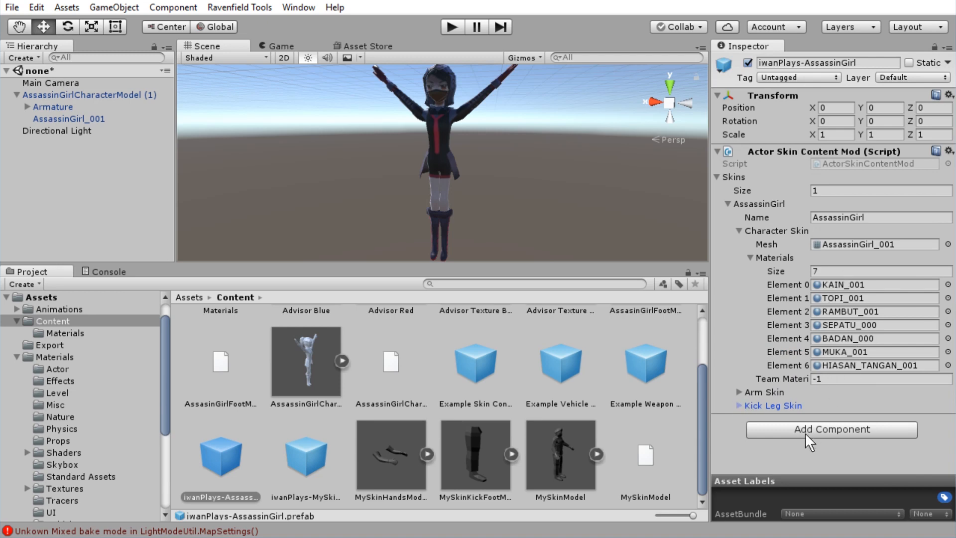
{"action": "left_click", "coordinate": [750, 404]}
{"action": "scroll", "coordinate": [815, 401], "scroll_direction": "down", "scroll_amount": 2}
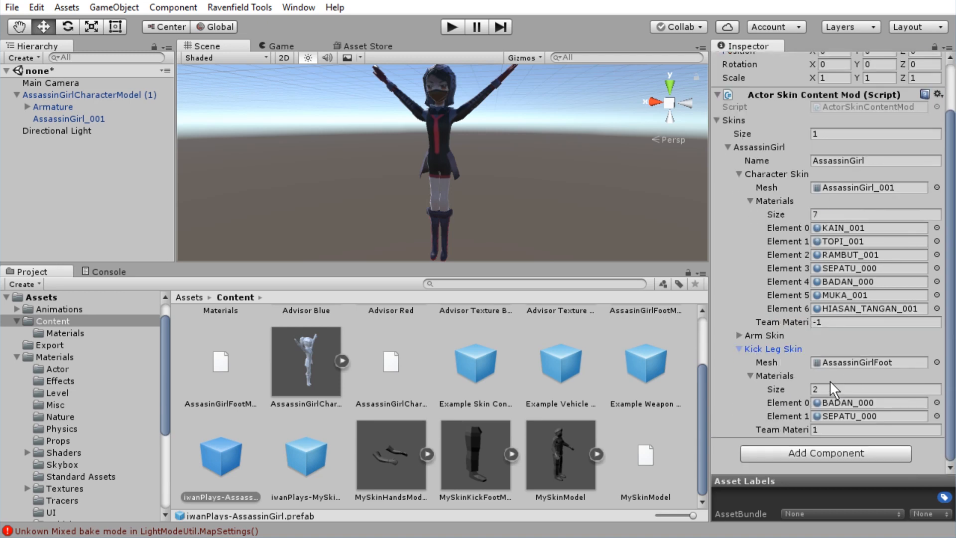
{"action": "left_click", "coordinate": [819, 429]}
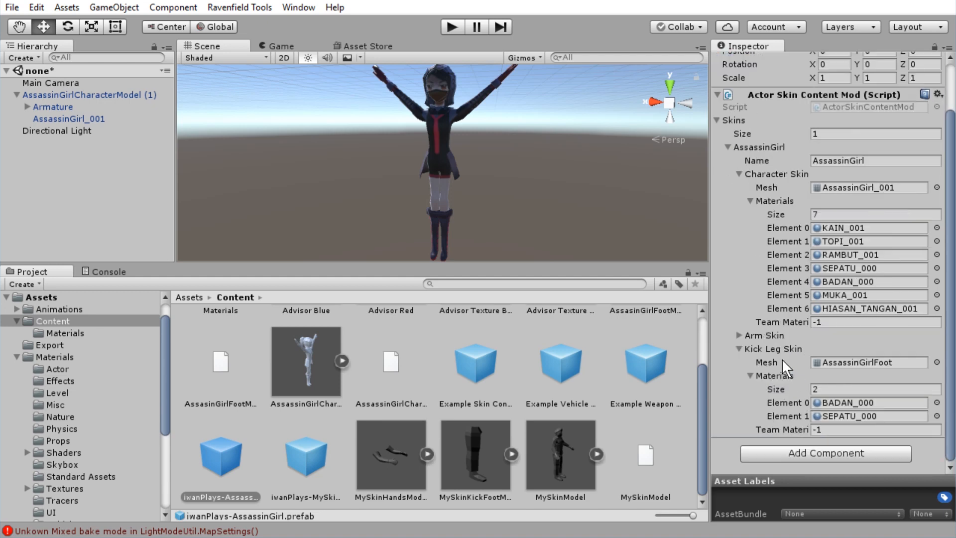
{"action": "left_click", "coordinate": [743, 350]}
{"action": "left_click", "coordinate": [740, 349]}
- Expand the Arm Skin section and set its team material to -1
{"action": "left_click", "coordinate": [739, 390]}
{"action": "scroll", "coordinate": [815, 406], "scroll_direction": "down", "scroll_amount": 2}
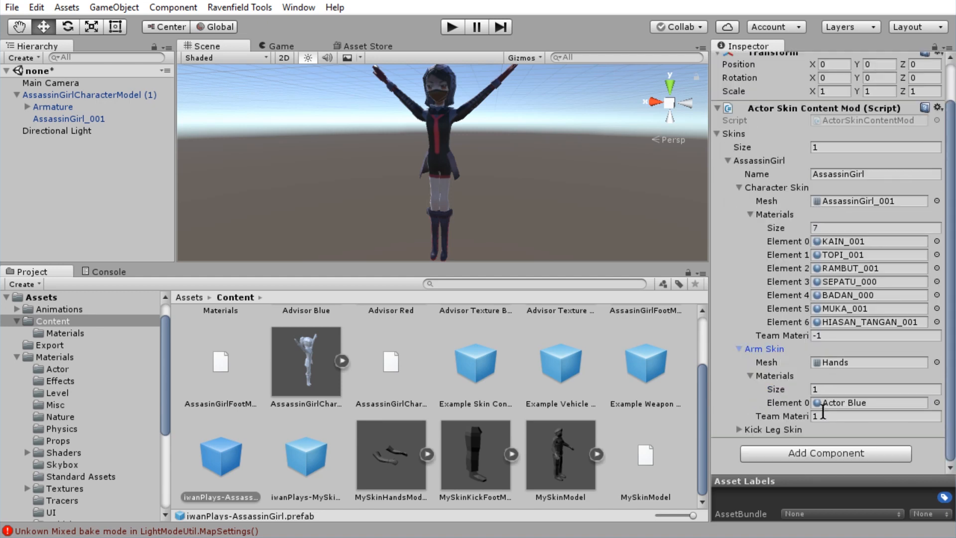
{"action": "left_click", "coordinate": [829, 417]}
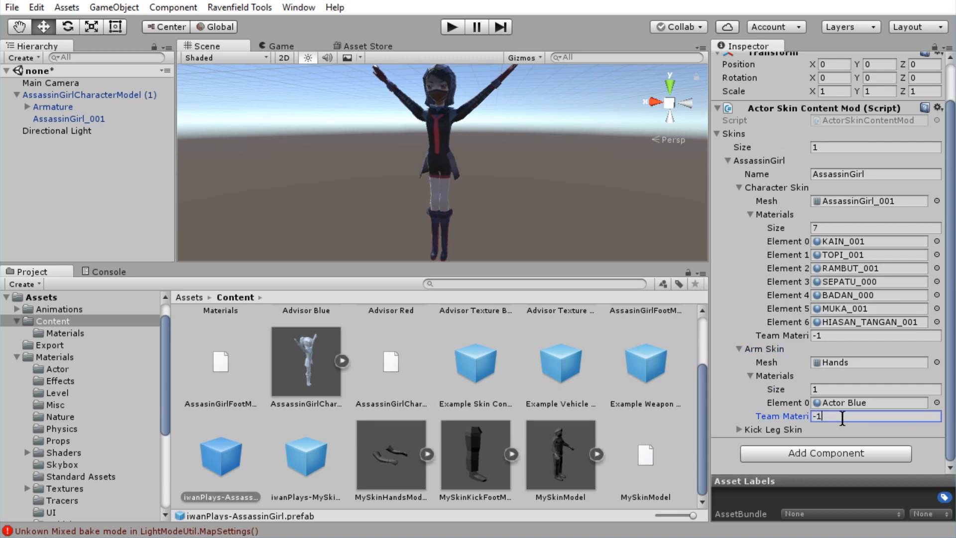
{"action": "left_click", "coordinate": [740, 349]}
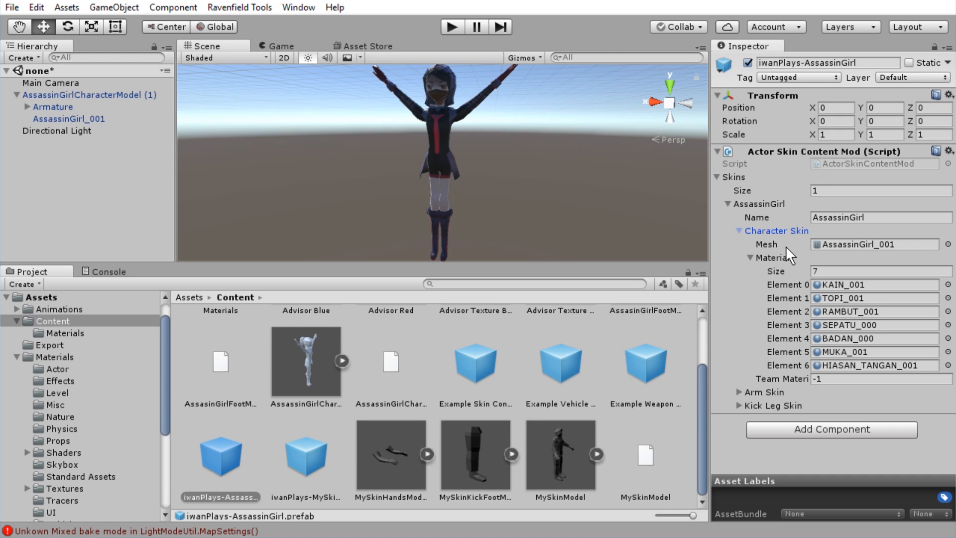
- Set the Arm Skin's team material to 0 and collapse the section
{"action": "scroll", "coordinate": [787, 251], "scroll_direction": "down", "scroll_amount": 2}
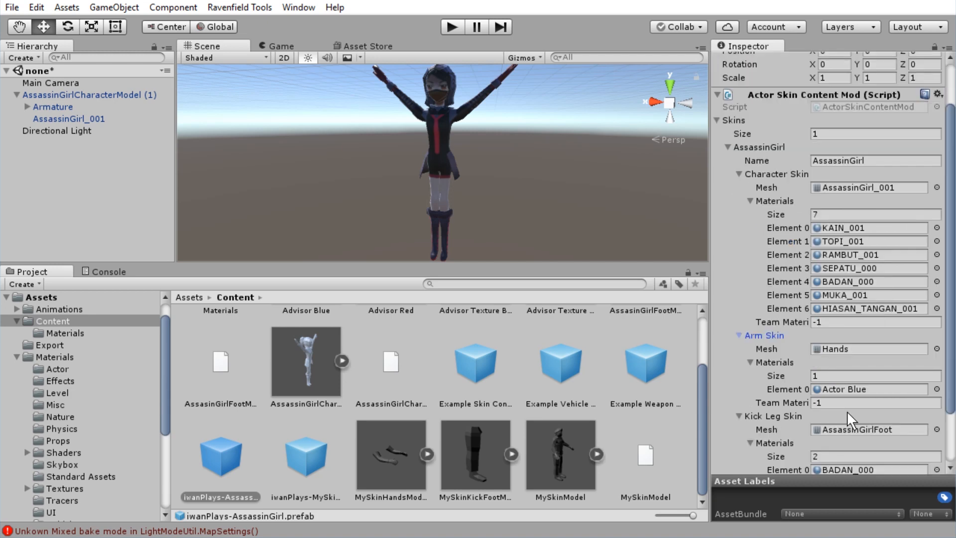
{"action": "left_click", "coordinate": [748, 401]}
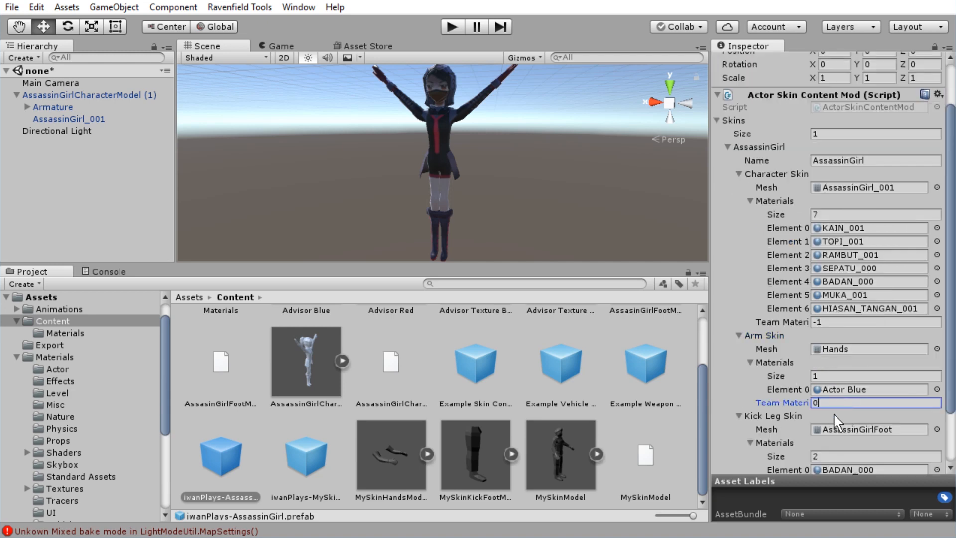
{"action": "left_click", "coordinate": [739, 335]}
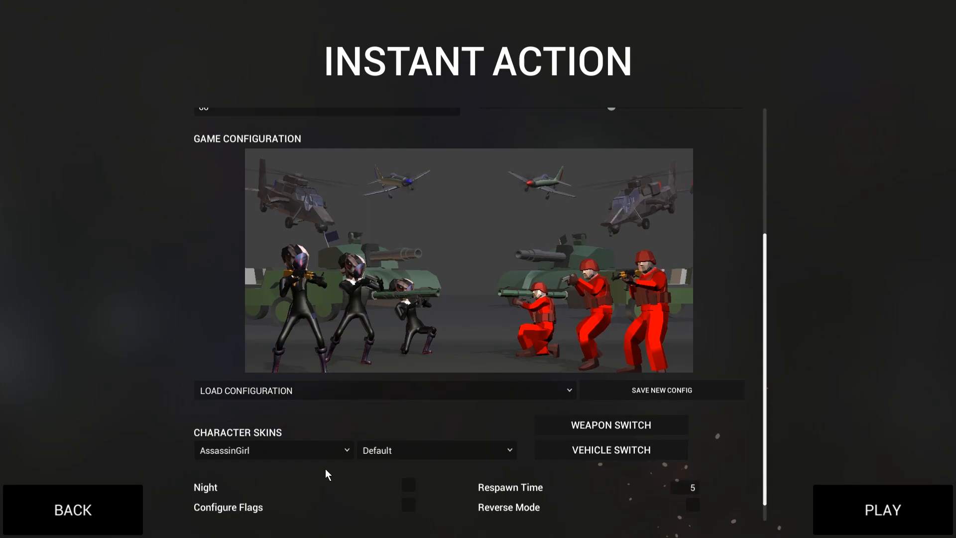
- Switch to Ravenfield, choose the second team's character skin and start an Instant Action match to examine the AssassinGirl skin up close
{"action": "left_click", "coordinate": [411, 452]}
{"action": "left_click", "coordinate": [385, 480]}
{"action": "left_click", "coordinate": [892, 501]}
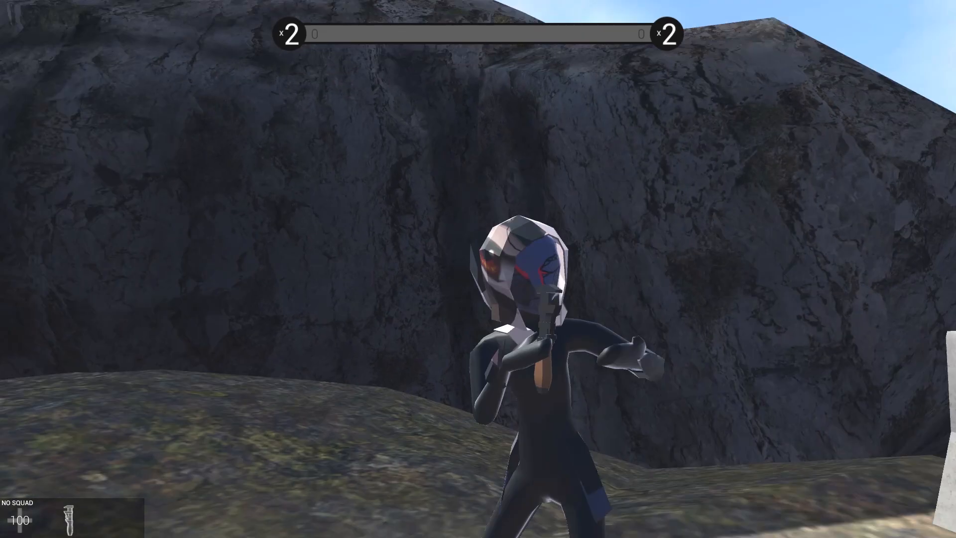
{"action": "key", "text": "w"}
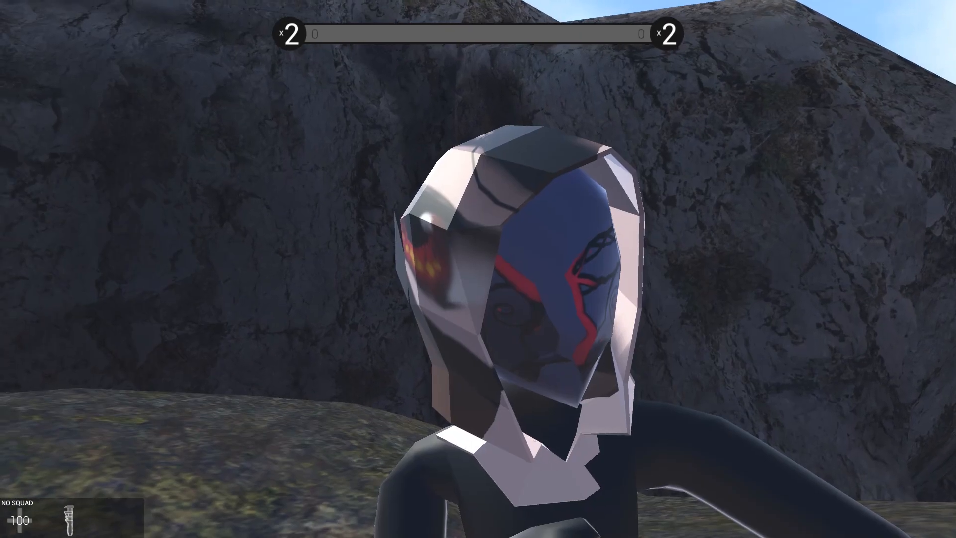
{"action": "key", "text": "s"}
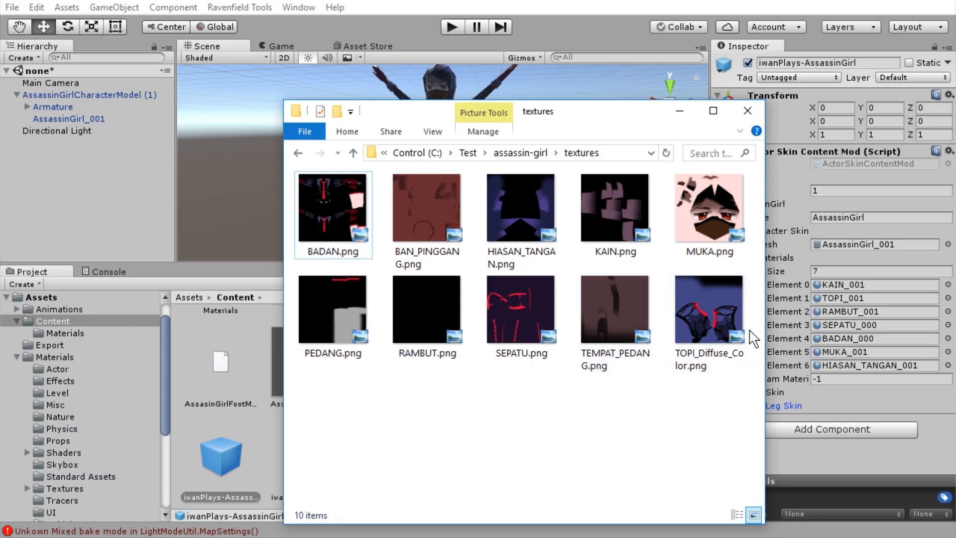
- Assign the MUKA_001 material to Element 1 and TOPI_001 to Element 5 of the Character Skin's materials
{"action": "left_click", "coordinate": [712, 320]}
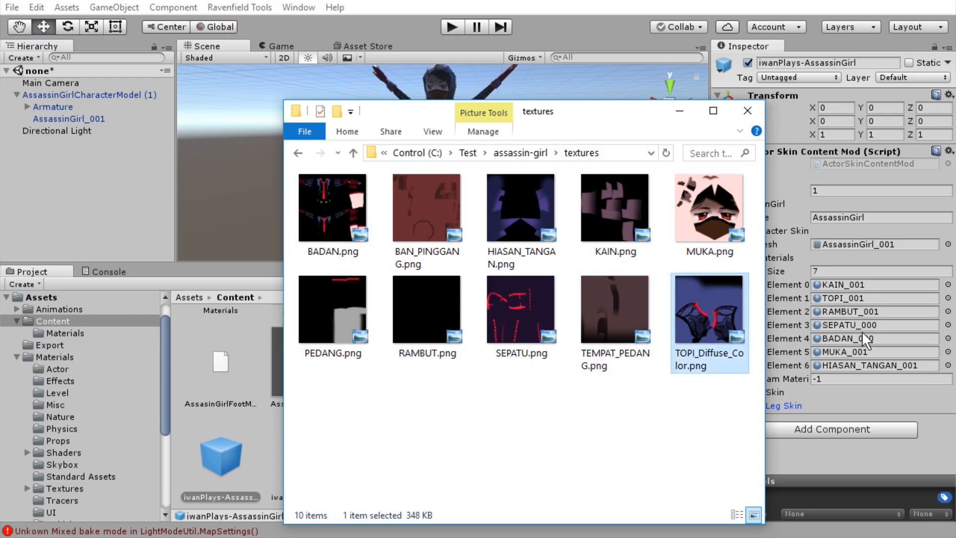
{"action": "left_click", "coordinate": [947, 298]}
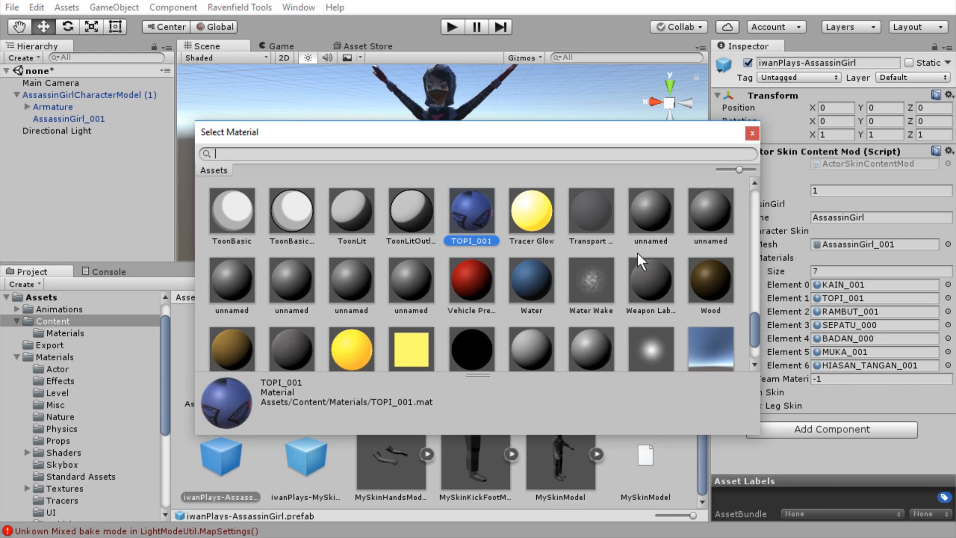
{"action": "scroll", "coordinate": [564, 295], "scroll_direction": "down", "scroll_amount": 2}
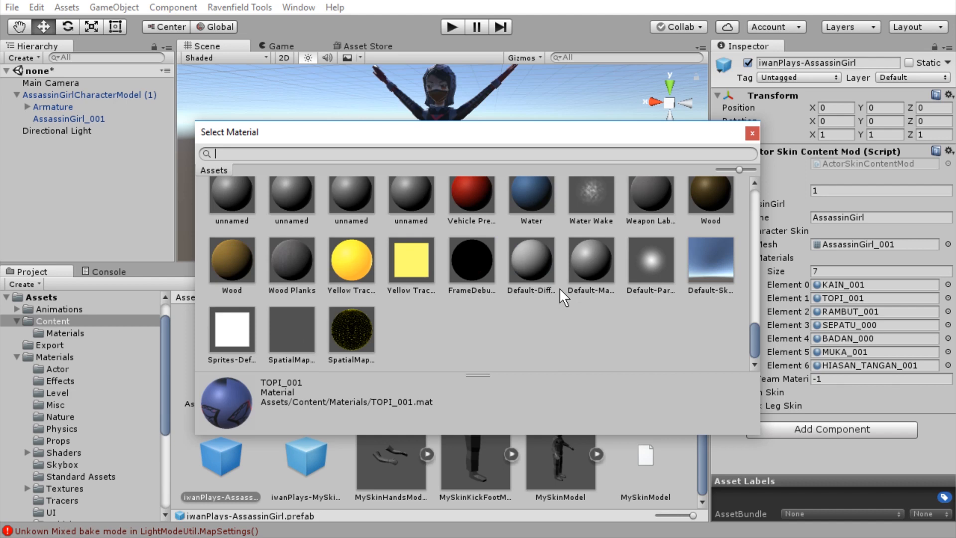
{"action": "type", "text": "MUKA"}
{"action": "double_click", "coordinate": [305, 217]}
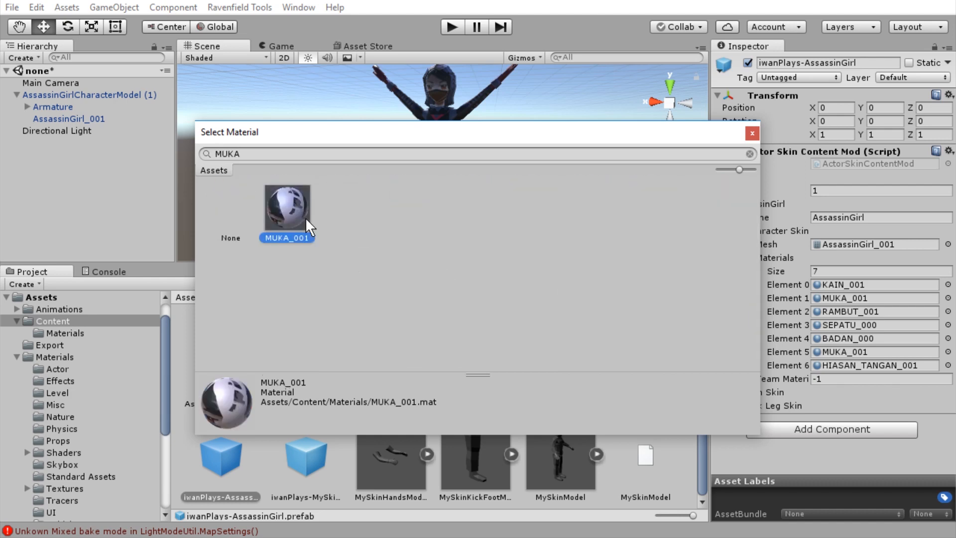
{"action": "left_click", "coordinate": [948, 351]}
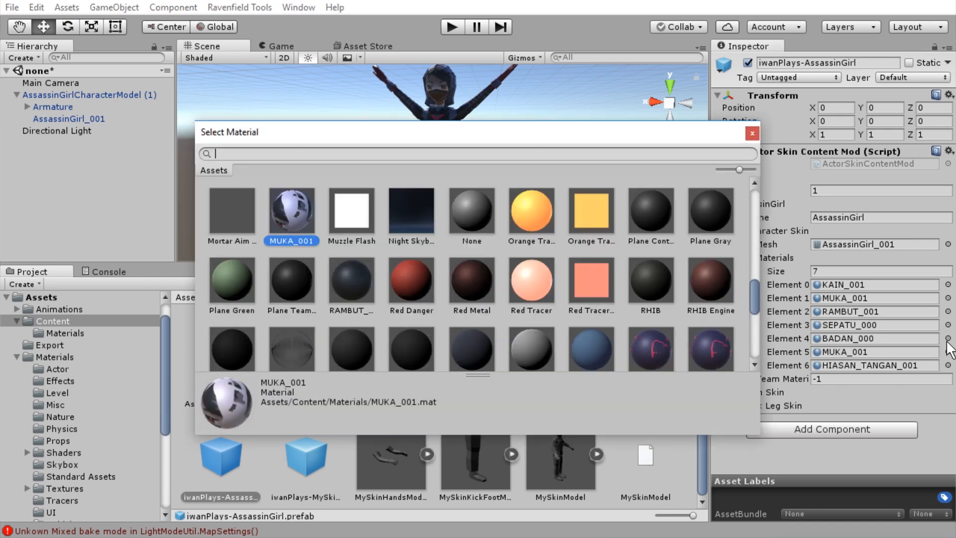
{"action": "type", "text": "TOPI"}
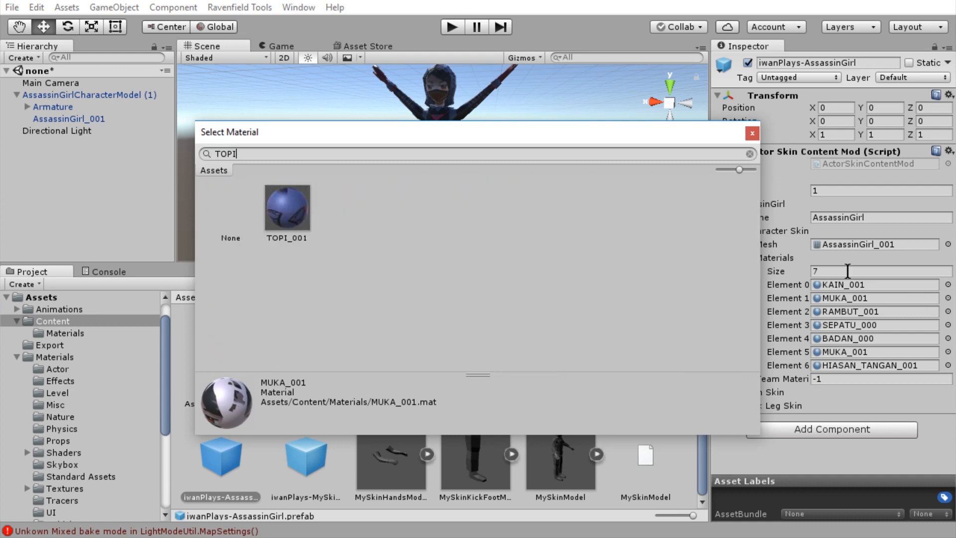
{"action": "double_click", "coordinate": [288, 209]}
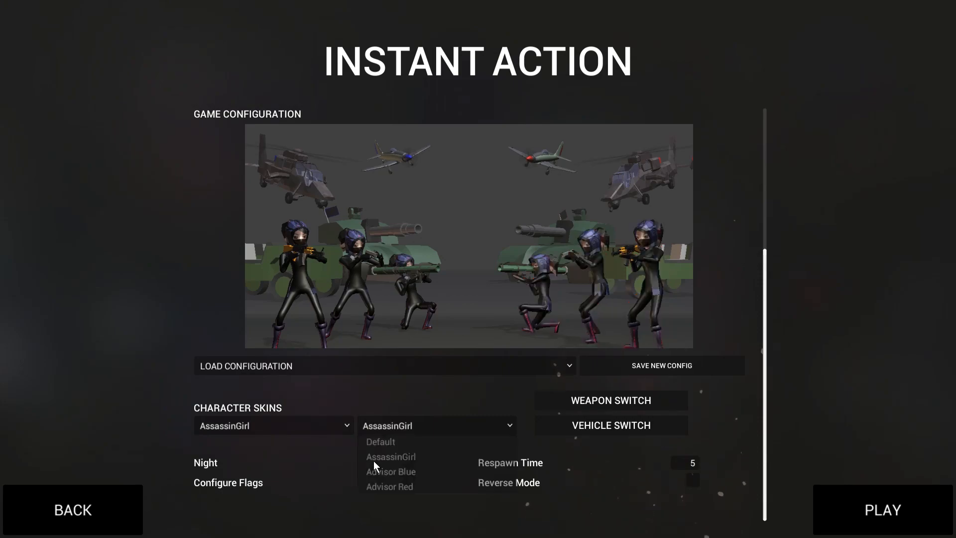
- Switch to Ravenfield, choose AssassinGirl as the second team's skin and start a match to examine the character's head and body
{"action": "left_click", "coordinate": [375, 459]}
{"action": "left_click", "coordinate": [843, 487]}
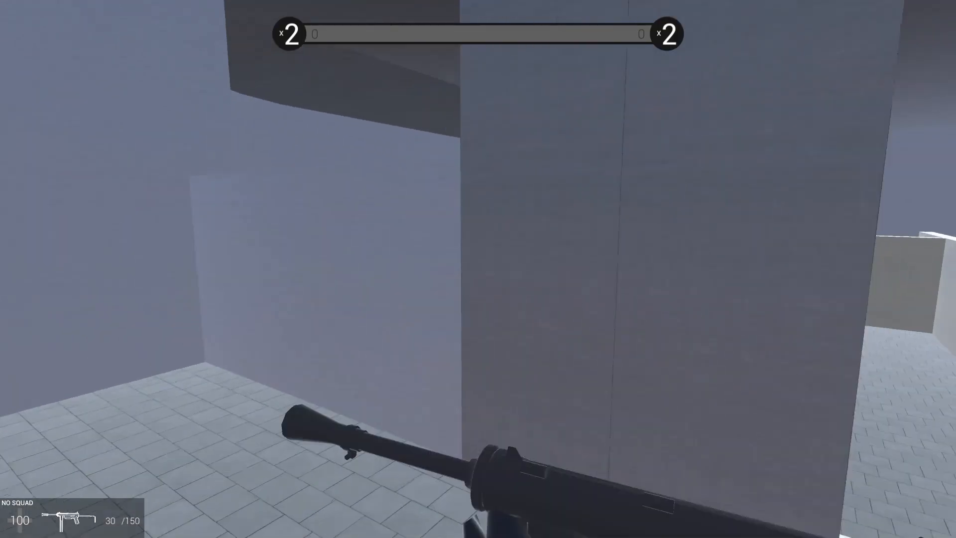
{"action": "key", "text": "w"}
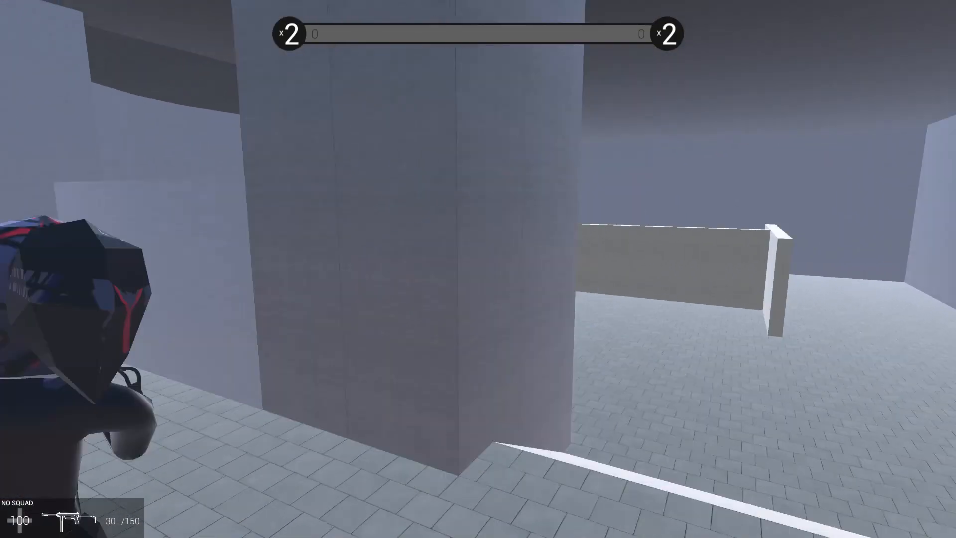
{"action": "key", "text": "s"}
{"action": "key", "text": "w"}
{"action": "key", "text": "s"}
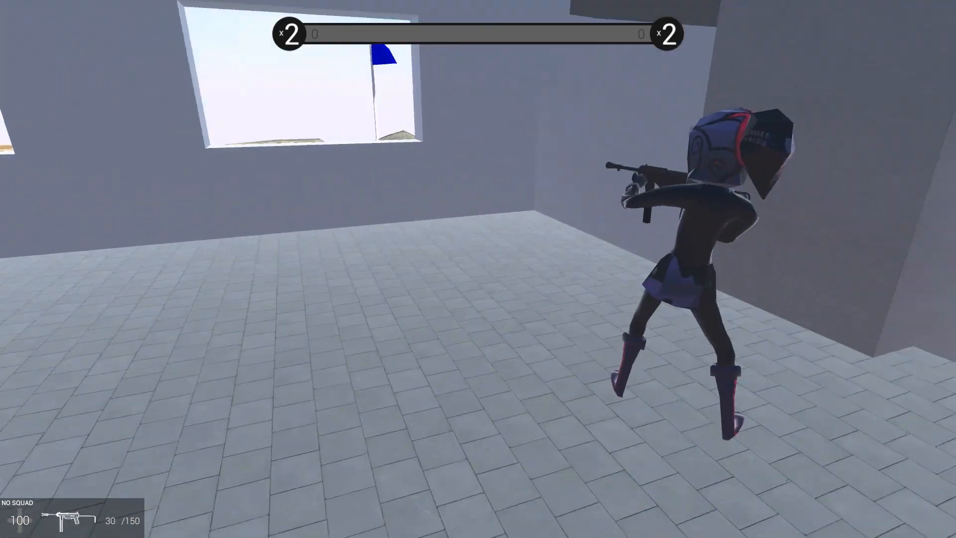
{"action": "key", "text": "w"}
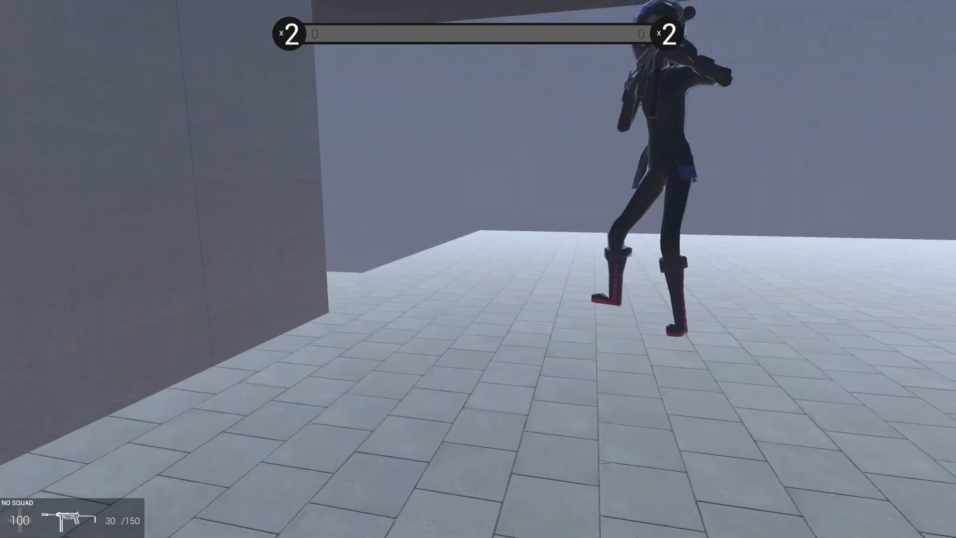
{"action": "key", "text": "w"}
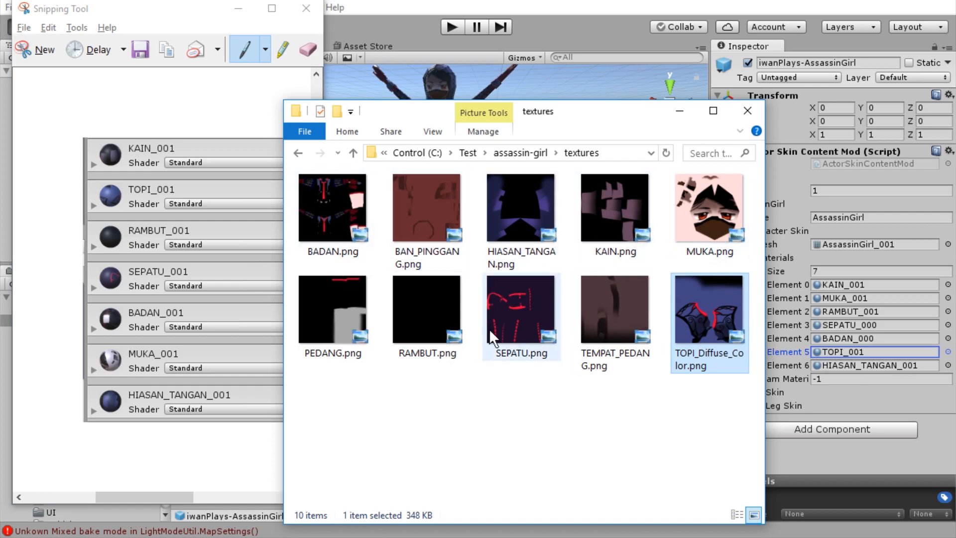
- Compare the skin textures in Unity's project folder, and assign BADAN_000 to Element 2 and RAMBUT_001 to Element 4 of the Character Skin's materials
{"action": "double_click", "coordinate": [305, 189]}
{"action": "left_click", "coordinate": [940, 2]}
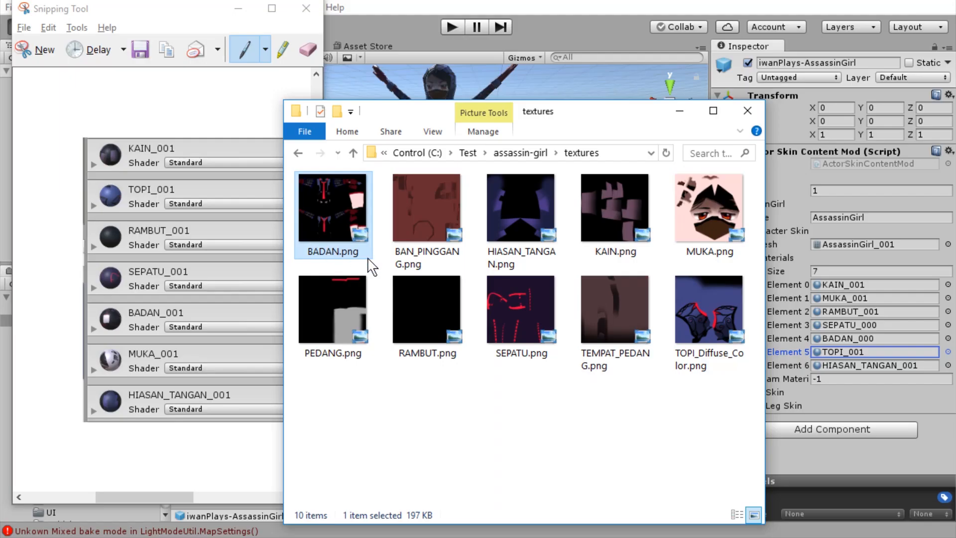
{"action": "left_click", "coordinate": [432, 325]}
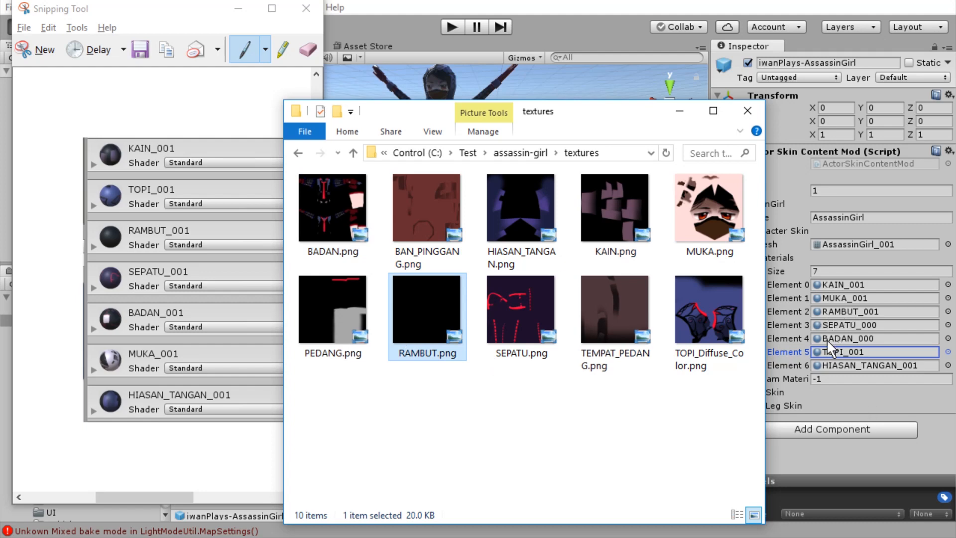
{"action": "left_click", "coordinate": [947, 311]}
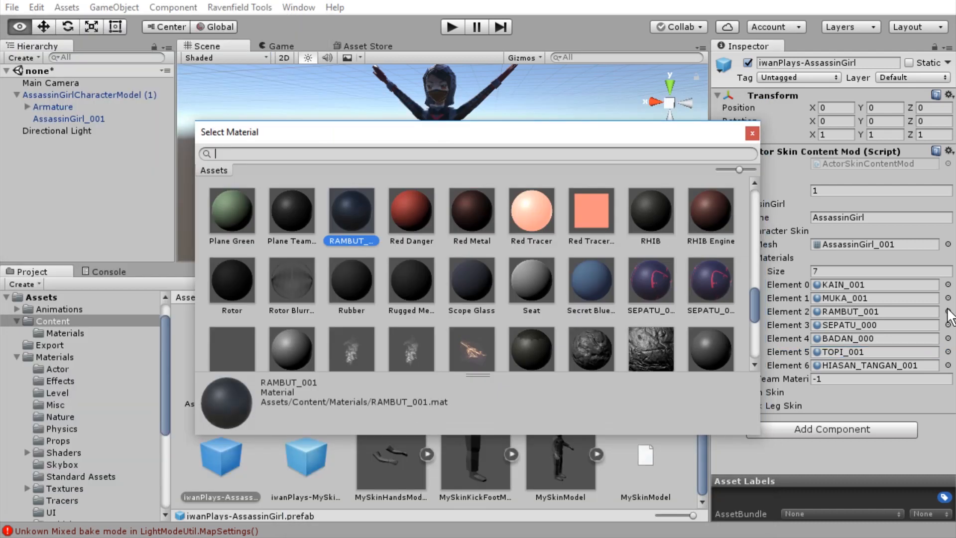
{"action": "type", "text": "BA"}
{"action": "left_click", "coordinate": [414, 226]}
{"action": "double_click", "coordinate": [413, 222]}
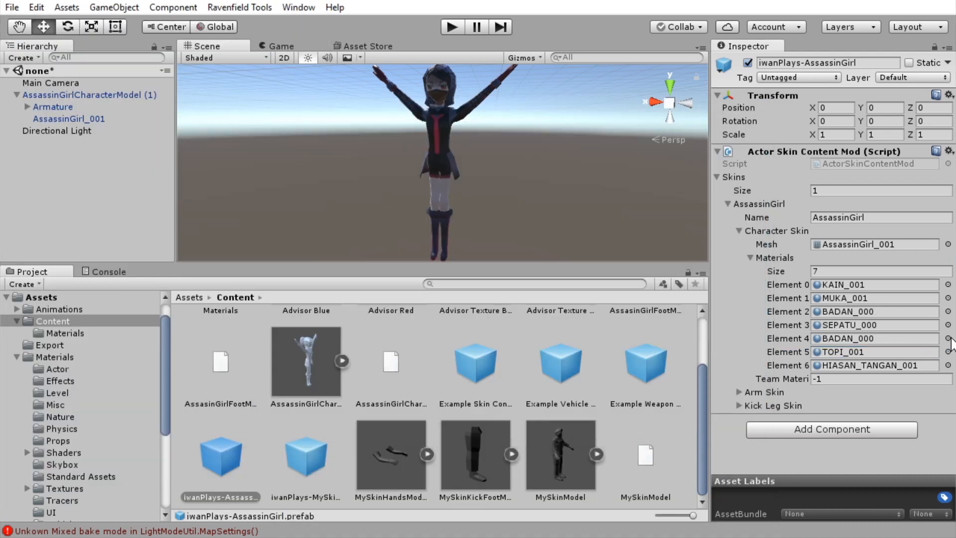
{"action": "left_click", "coordinate": [947, 338]}
{"action": "type", "text": "RA"}
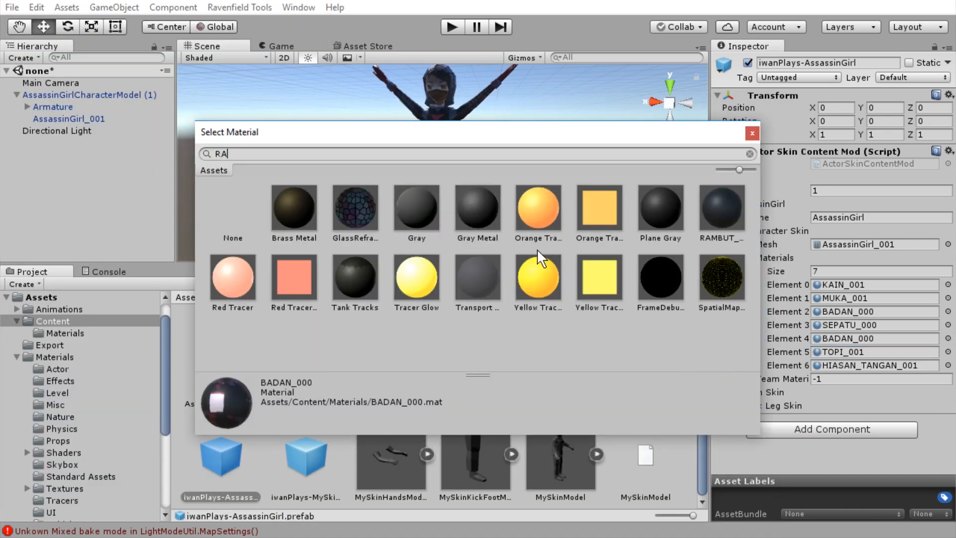
{"action": "double_click", "coordinate": [717, 209]}
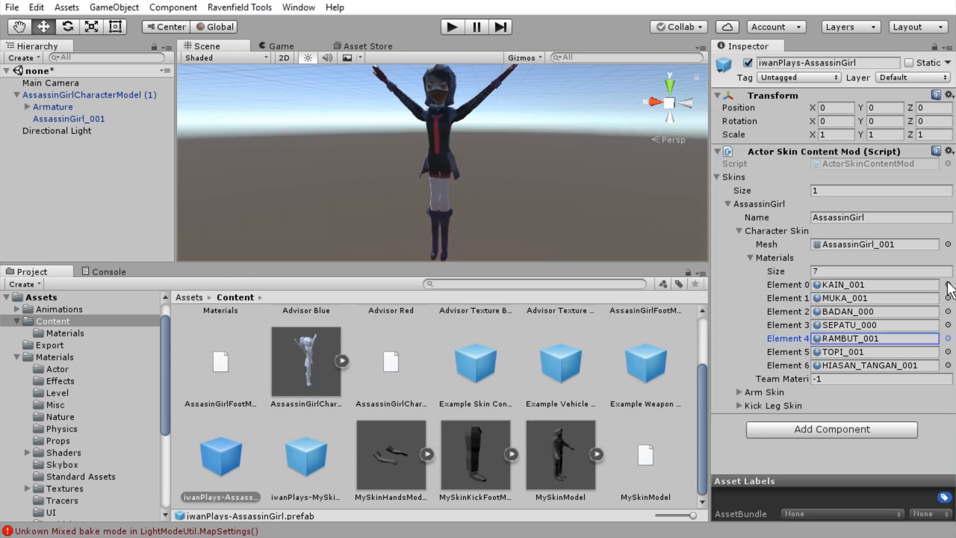
- Assign the HIASAN_TANGAN_001 material to Element 0 and KAIN_001 to Element 6 of the Character Skin's materials
{"action": "left_click", "coordinate": [947, 285]}
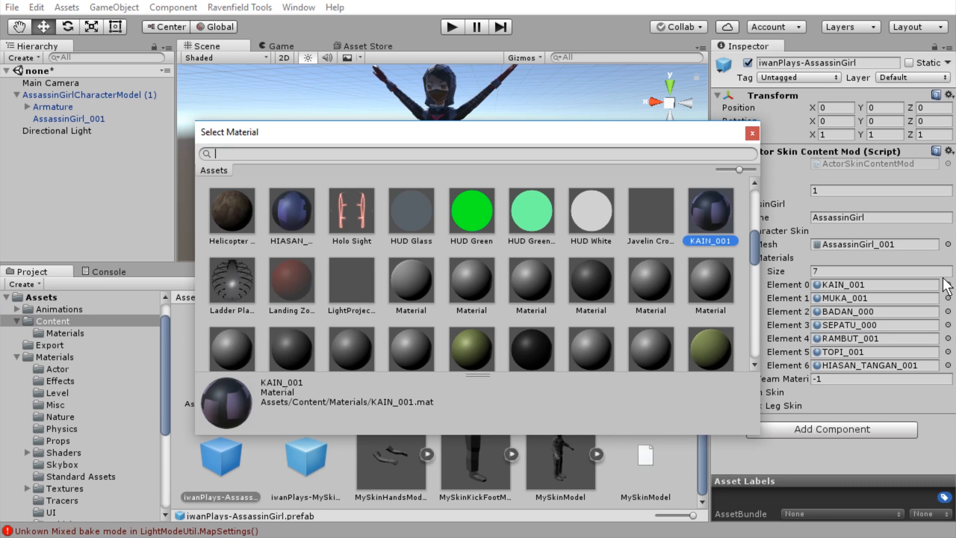
{"action": "type", "text": "HISAN"}
{"action": "key", "text": "ctrl+a"}
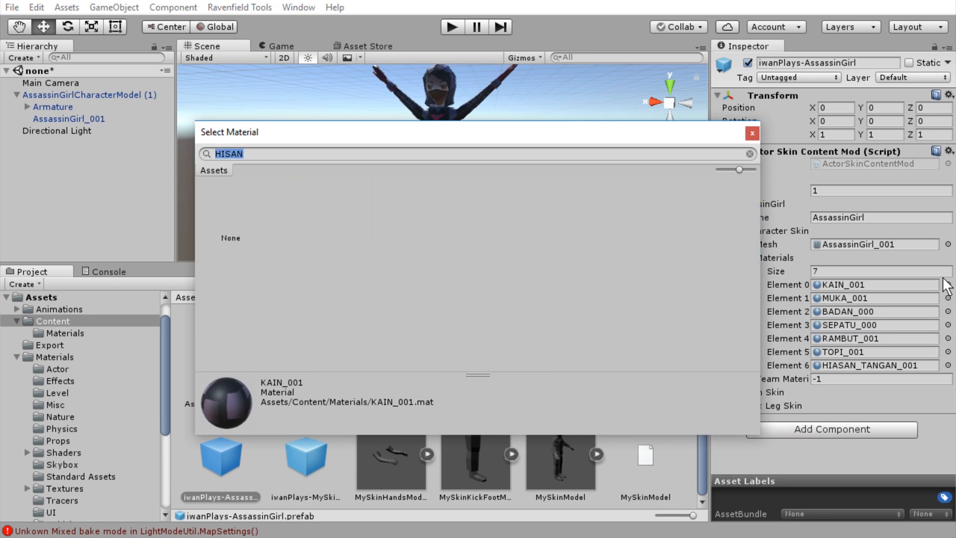
{"action": "type", "text": "HIAS"}
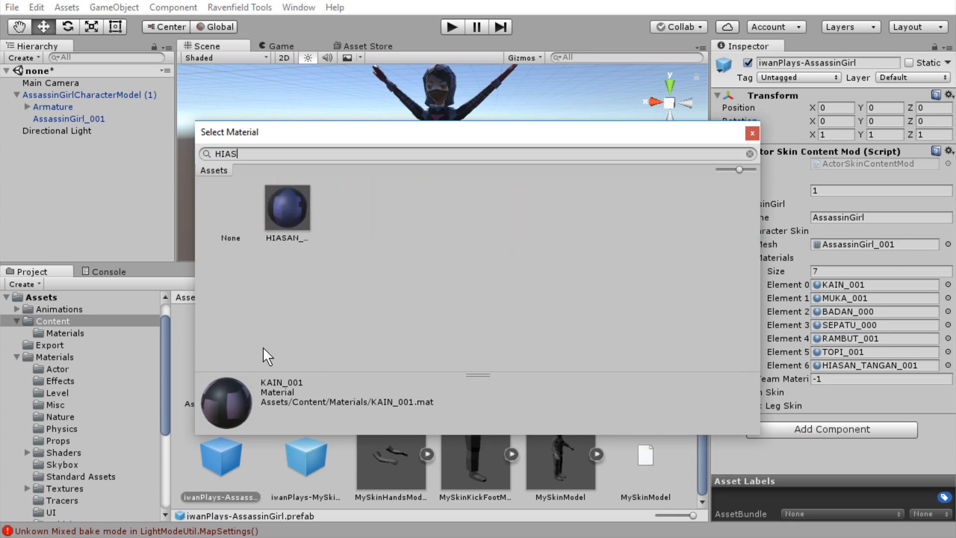
{"action": "double_click", "coordinate": [283, 208]}
{"action": "left_click", "coordinate": [947, 365]}
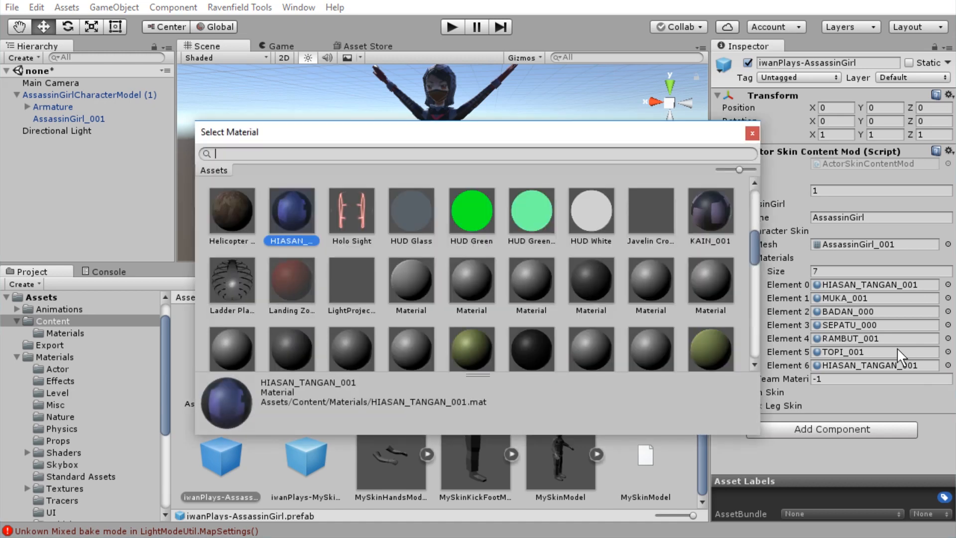
{"action": "type", "text": "KAI"}
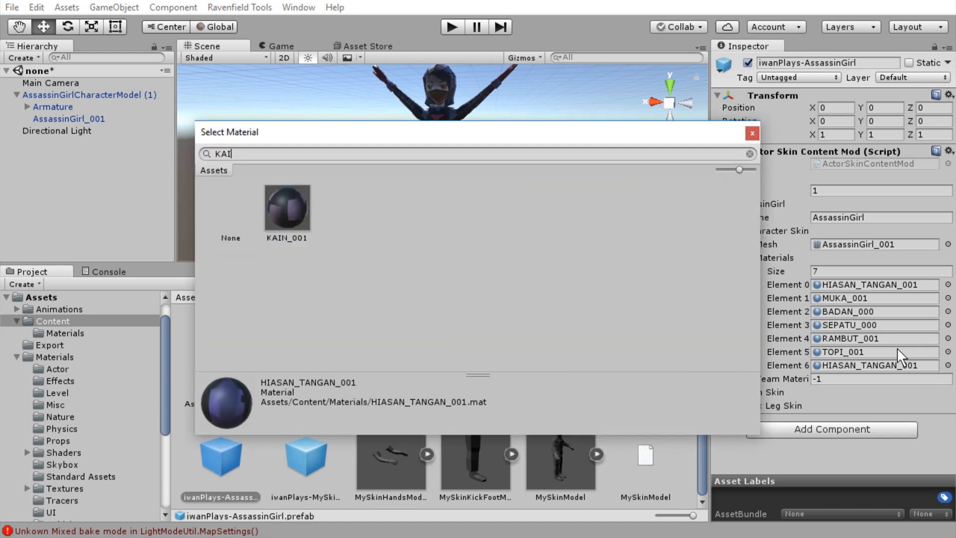
{"action": "double_click", "coordinate": [286, 208]}
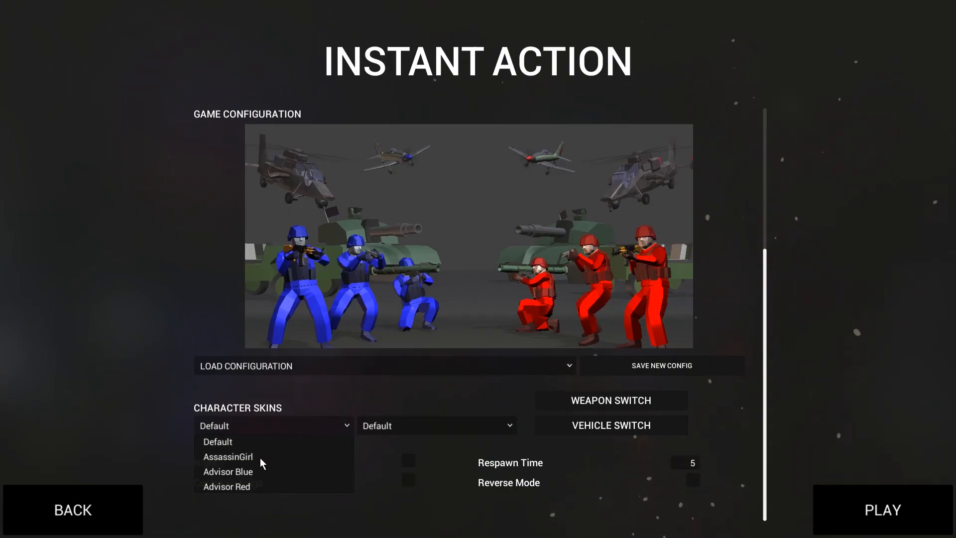
- Switch to Ravenfield, choose the AssassinGirl skin for both teams and deploy into an Instant Action match
{"action": "left_click", "coordinate": [260, 457]}
{"action": "left_click", "coordinate": [411, 426]}
{"action": "left_click", "coordinate": [389, 457]}
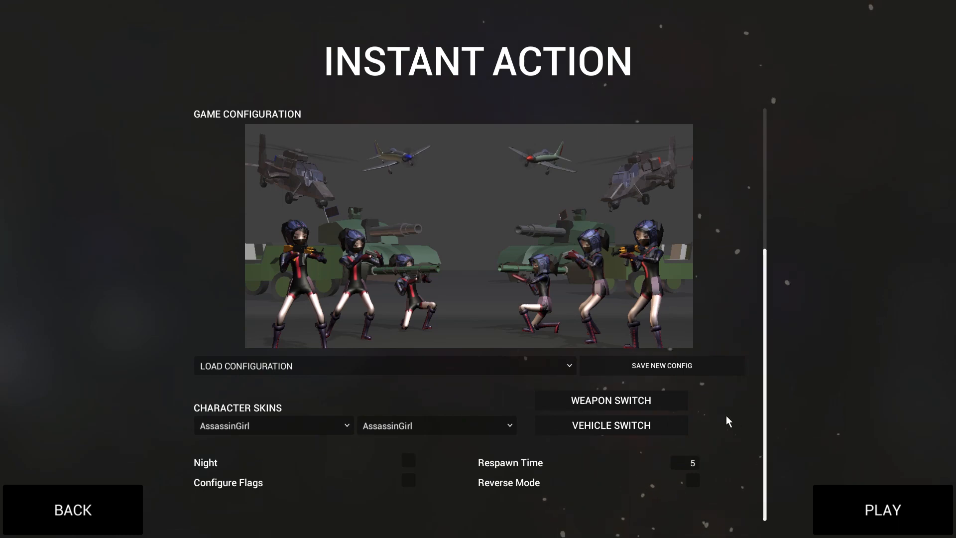
{"action": "left_click", "coordinate": [866, 499]}
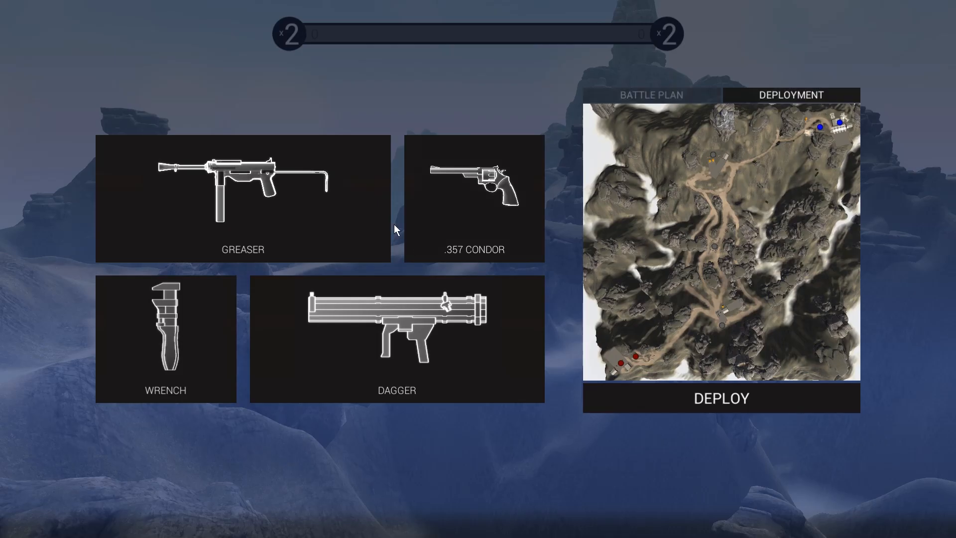
{"action": "left_click", "coordinate": [705, 405]}
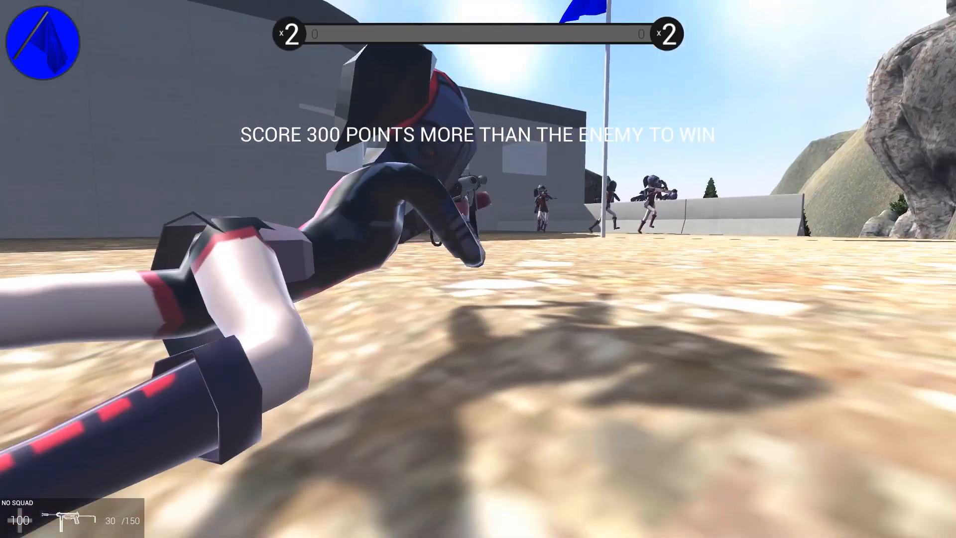
- Move up to the teammates in the match to examine the AssassinGirl skin's body, waist cloth and legs up close
{"action": "key", "text": "w"}
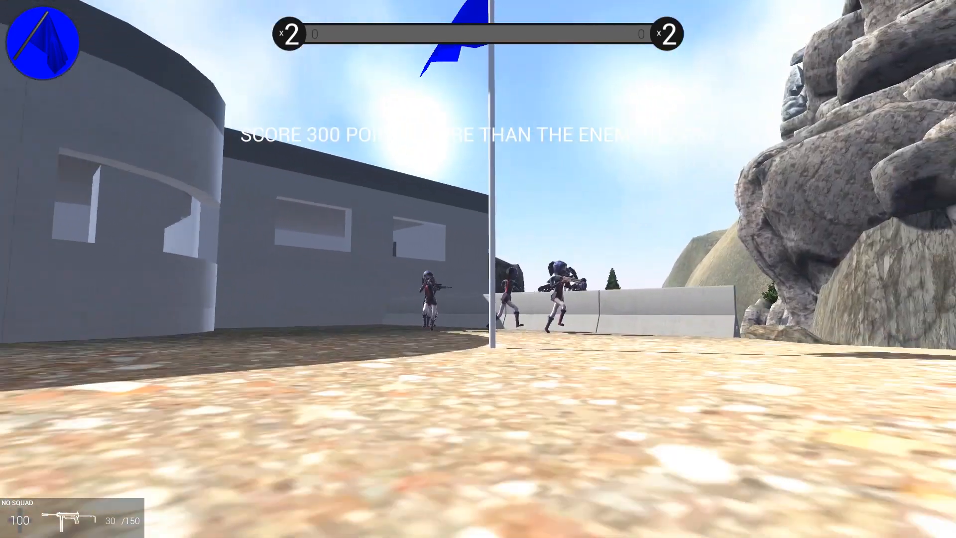
{"action": "key", "text": "w"}
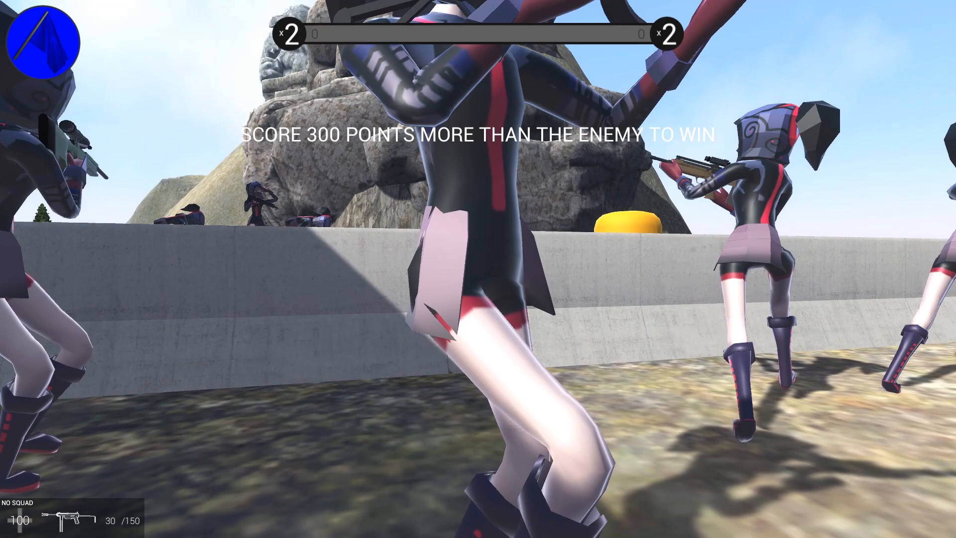
{"action": "key", "text": "w"}
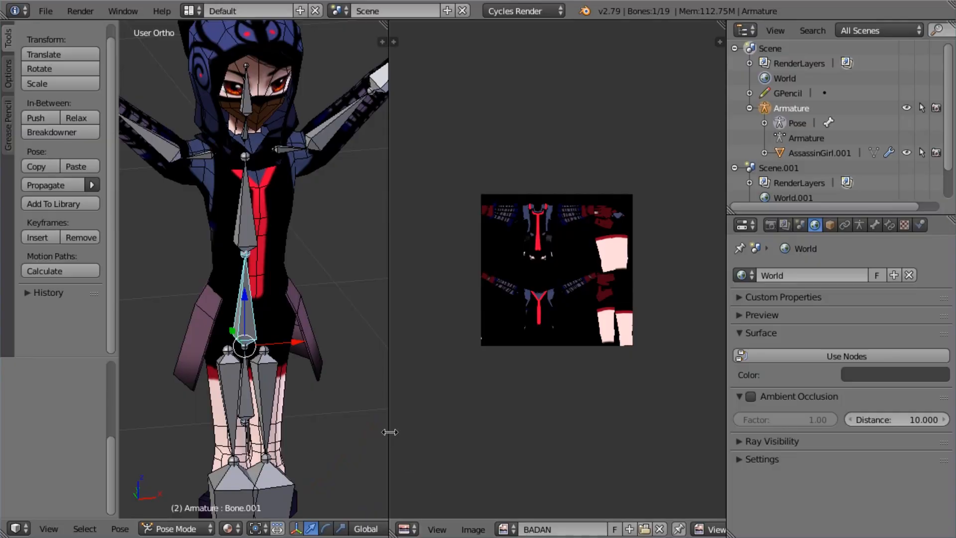
- Switch to Blender and join the image editor area into the 3D view to enlarge the model view
{"action": "right_click", "coordinate": [388, 432]}
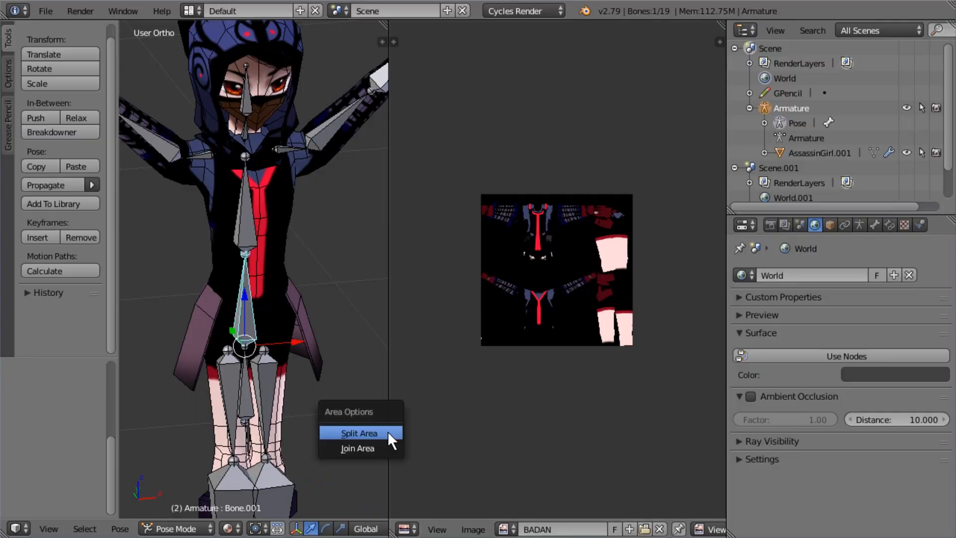
{"action": "left_click", "coordinate": [367, 448]}
{"action": "left_click", "coordinate": [471, 361]}
{"action": "scroll", "coordinate": [477, 259], "scroll_direction": "down", "scroll_amount": 3}
{"action": "scroll", "coordinate": [423, 284], "scroll_direction": "up", "scroll_amount": 3}
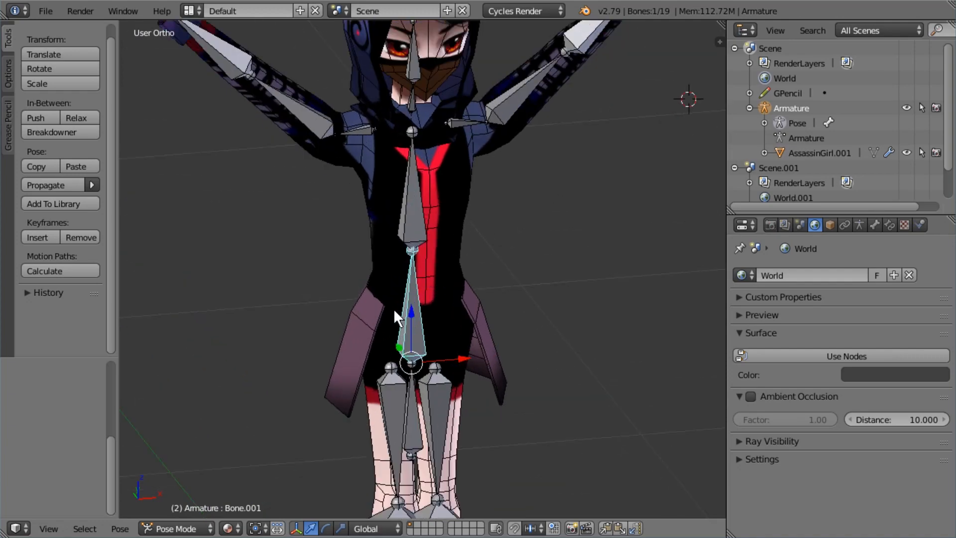
- Examine the waist cloth of the AssassinGirl mesh from several angles and in Edit Mode, and reselect the armature
{"action": "key", "text": "shift+f"}
{"action": "key", "text": "w"}
{"action": "left_click", "coordinate": [360, 308]}
{"action": "scroll", "coordinate": [378, 333], "scroll_direction": "up", "scroll_amount": 3}
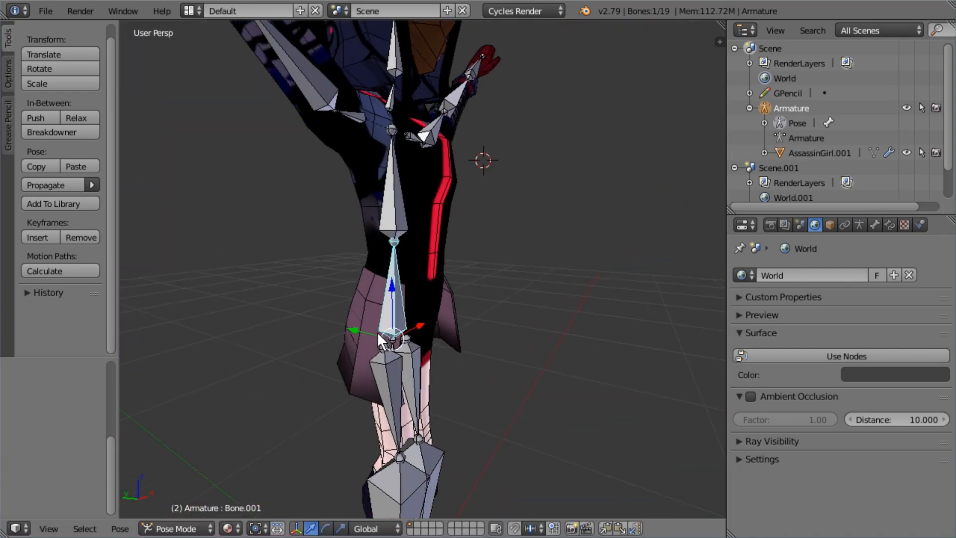
{"action": "middle_click_drag", "start_coordinate": [378, 333], "coordinate": [295, 333]}
{"action": "right_click", "coordinate": [426, 331]}
{"action": "key", "text": "Tab"}
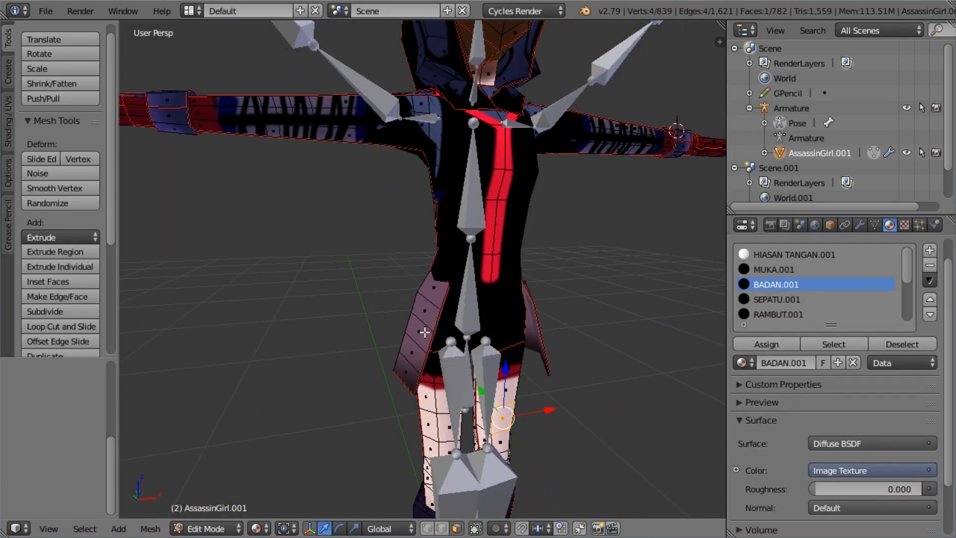
{"action": "right_click", "coordinate": [424, 332]}
{"action": "key", "text": "Tab"}
{"action": "middle_click_drag", "start_coordinate": [424, 332], "coordinate": [485, 320]}
{"action": "right_click", "coordinate": [475, 323]}
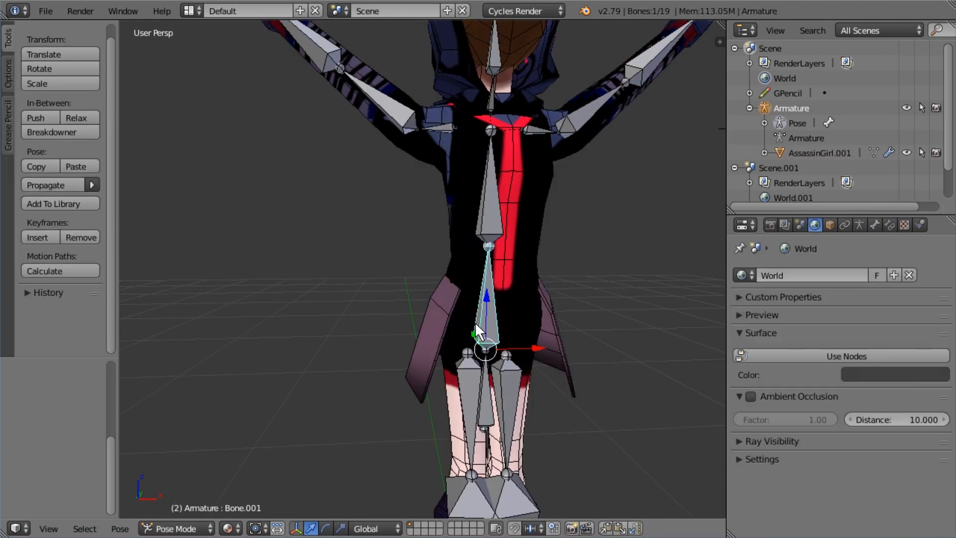
- Test-rotate the Bone.001 spine bone, the Leg.R and Leg.L bones and the root bone, cancelling each rotation, to examine how the waist cloth deforms
{"action": "key", "text": "r"}
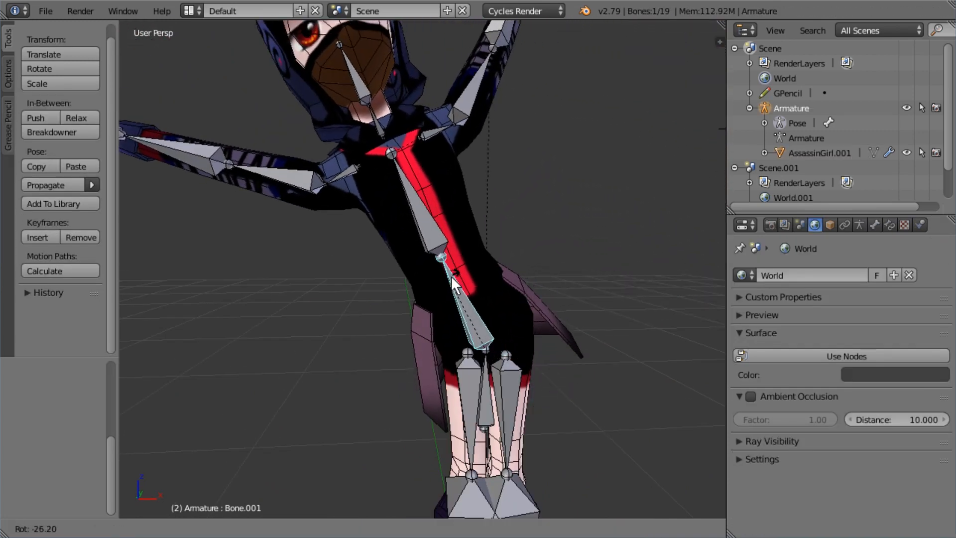
{"action": "key", "text": "Escape"}
{"action": "right_click", "coordinate": [467, 360]}
{"action": "key", "text": "r"}
{"action": "key", "text": "Escape"}
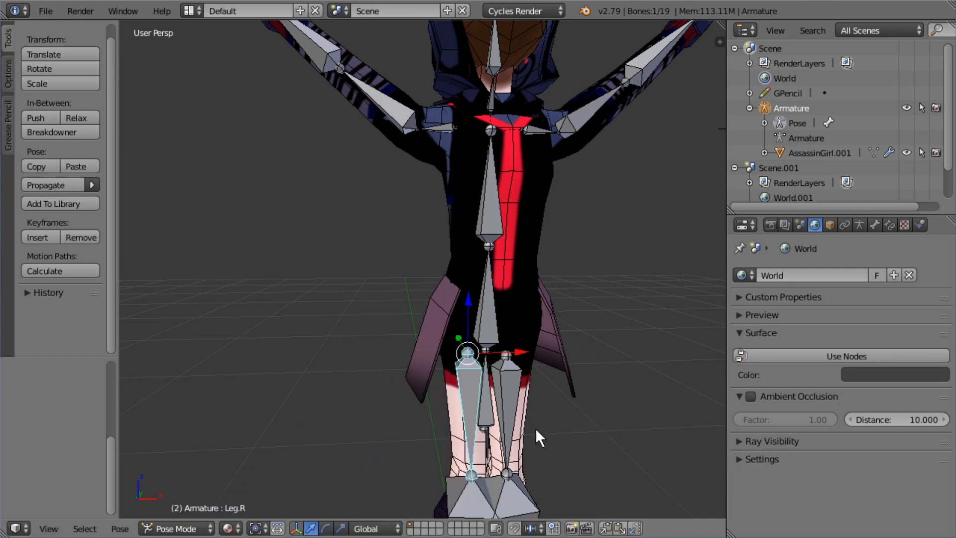
{"action": "right_click", "coordinate": [514, 422]}
{"action": "key", "text": "r"}
{"action": "key", "text": "Escape"}
{"action": "middle_click_drag", "start_coordinate": [551, 387], "coordinate": [425, 324], "text": "shift"}
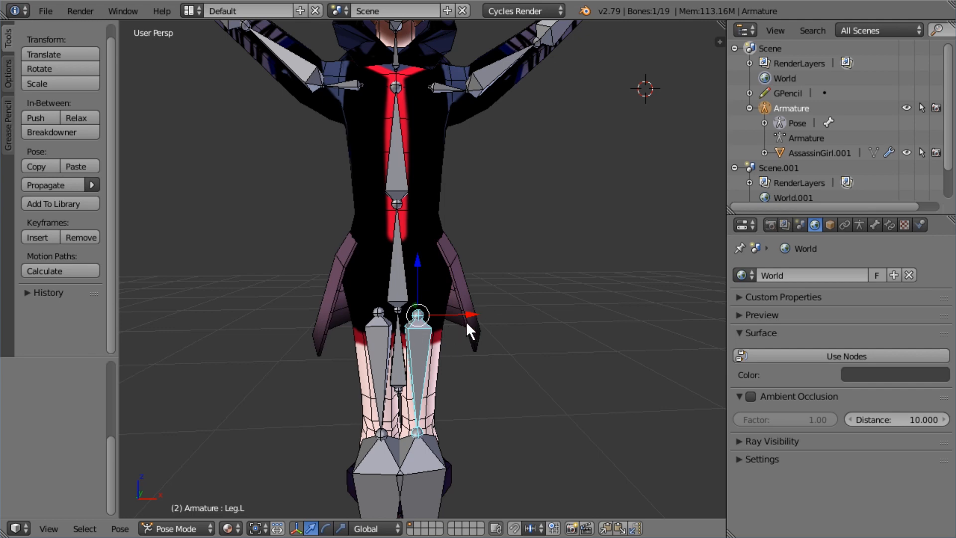
{"action": "right_click", "coordinate": [402, 354]}
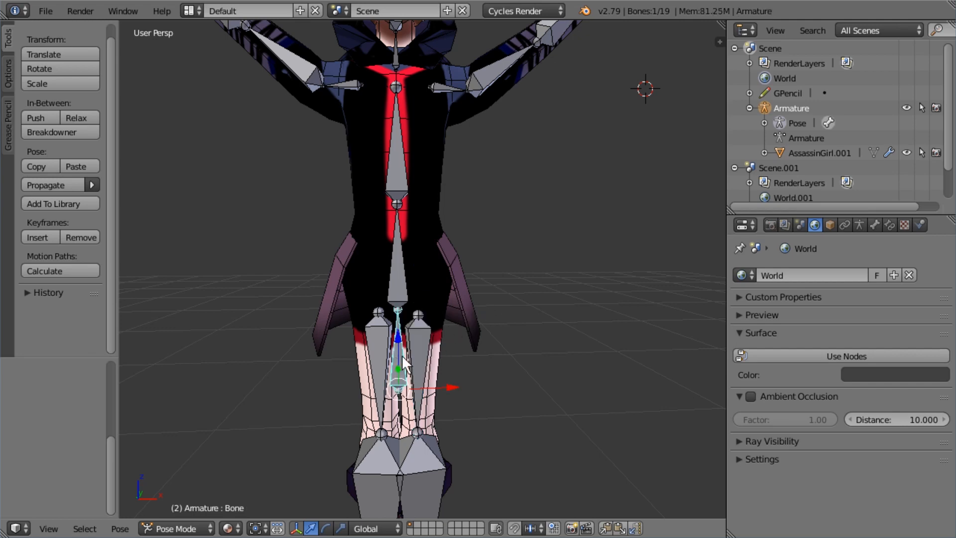
{"action": "key", "text": "t"}
{"action": "key", "text": "r"}
{"action": "key", "text": "Escape"}
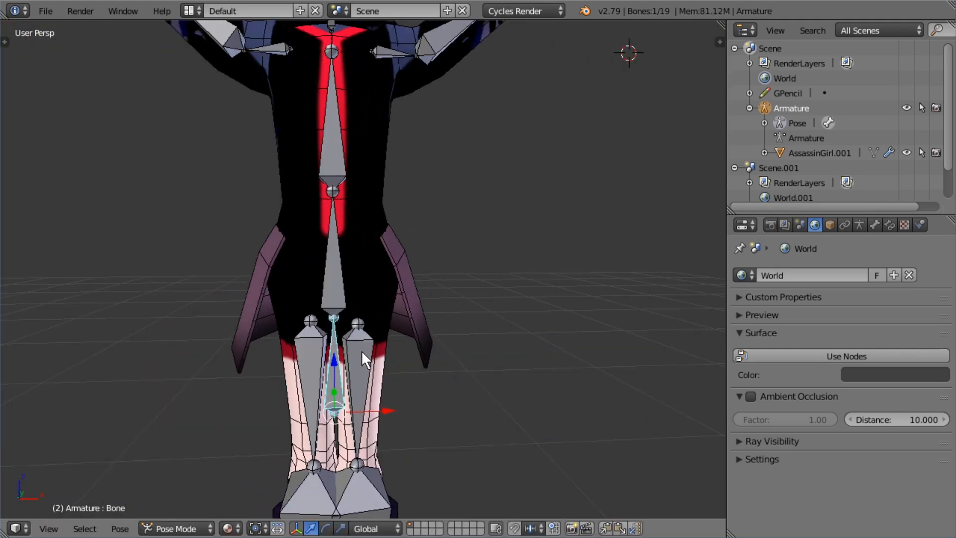
- Put the AssassinGirl mesh into Weight Paint mode with the Leg.L bone active and set the brush weight to 0.344
{"action": "right_click", "coordinate": [381, 352]}
{"action": "right_click", "coordinate": [423, 322]}
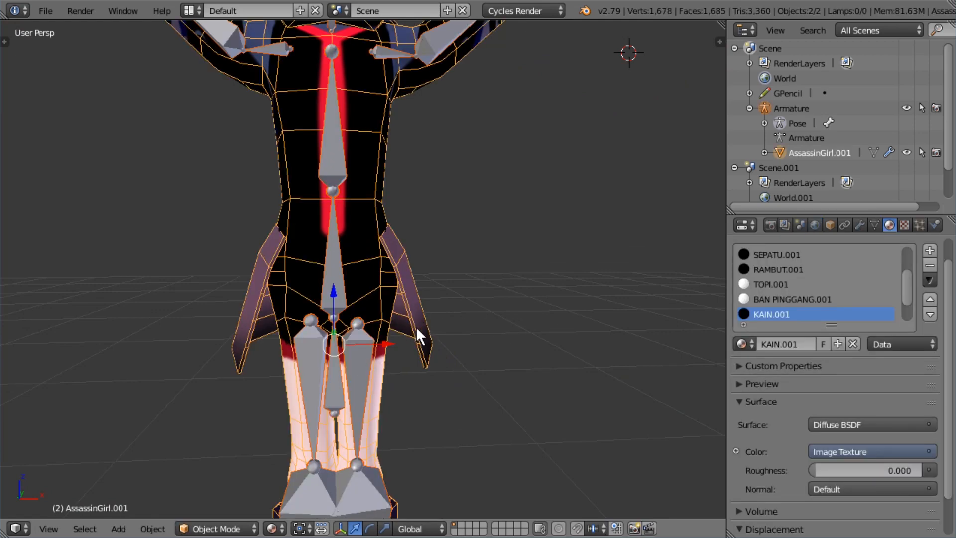
{"action": "right_click", "coordinate": [376, 347]}
{"action": "right_click", "coordinate": [408, 319]}
{"action": "key", "text": "Tab"}
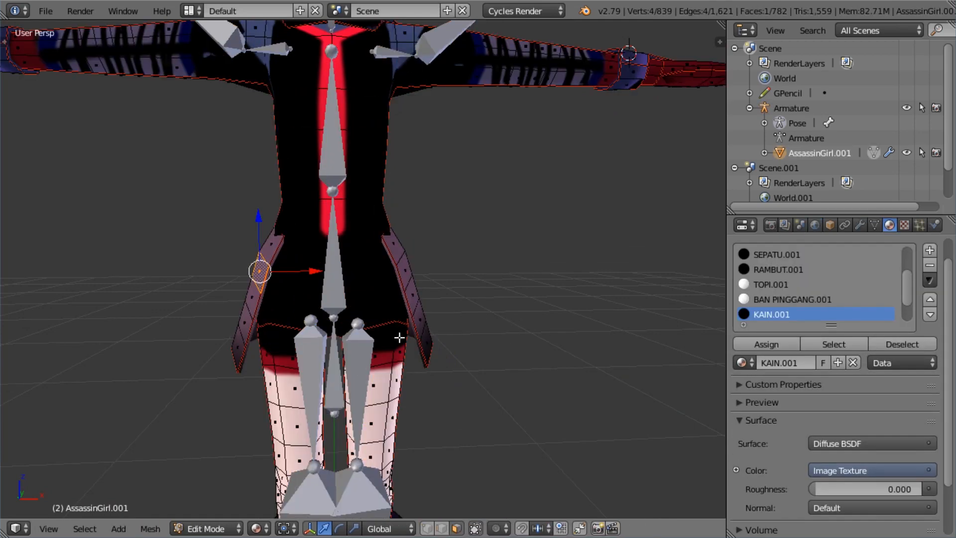
{"action": "left_click", "coordinate": [205, 528]}
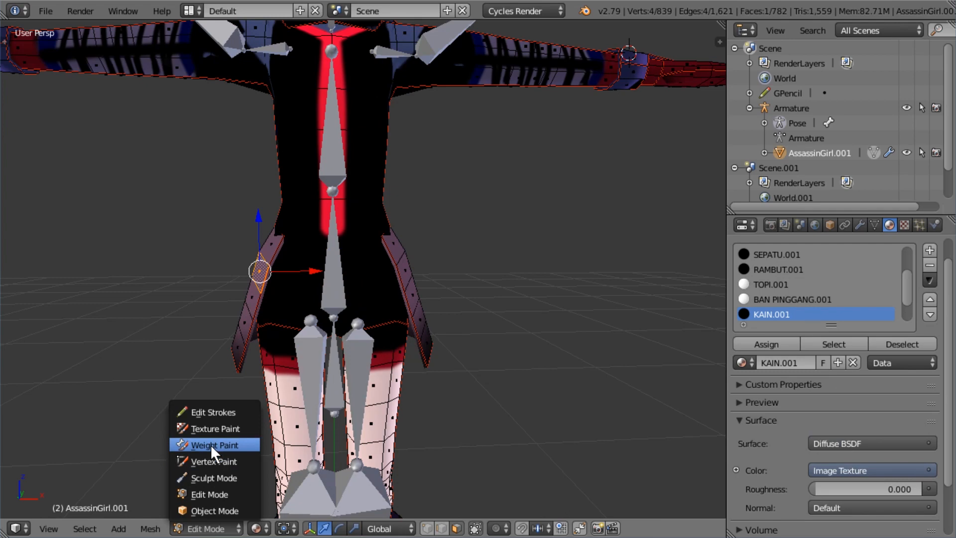
{"action": "left_click", "coordinate": [211, 444]}
{"action": "left_click", "coordinate": [5, 42]}
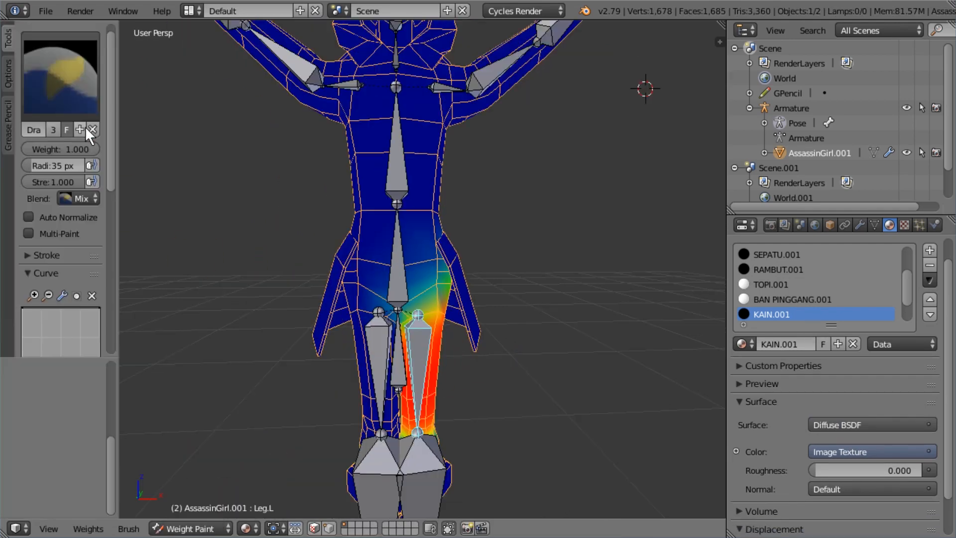
{"action": "left_click_drag", "start_coordinate": [30, 149], "coordinate": [52, 150]}
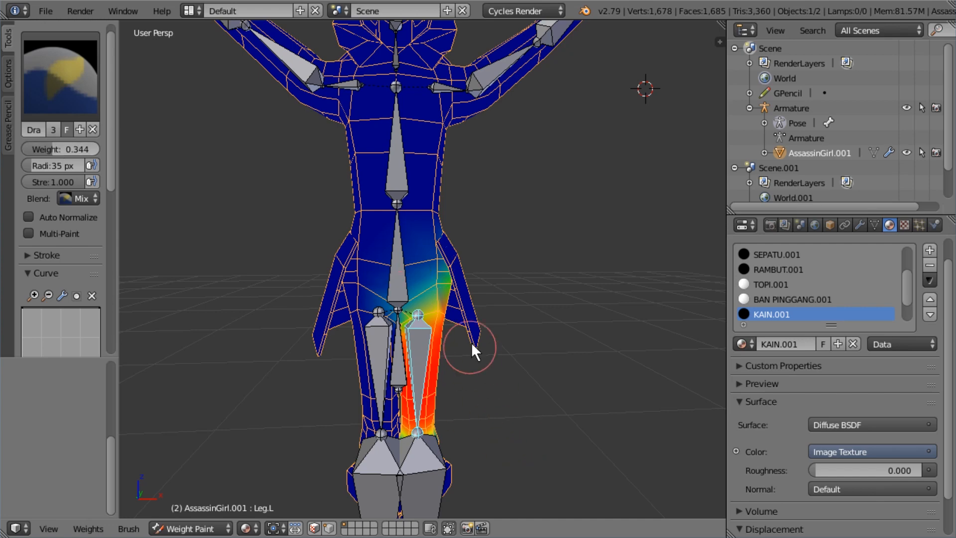
{"action": "mouse_move", "coordinate": [475, 324]}
{"action": "middle_mouse_down"}
{"action": "mouse_move", "coordinate": [443, 323]}
{"action": "mouse_move", "coordinate": [508, 341]}
{"action": "mouse_move", "coordinate": [534, 335]}
{"action": "mouse_move", "coordinate": [357, 312]}
{"action": "middle_mouse_up"}
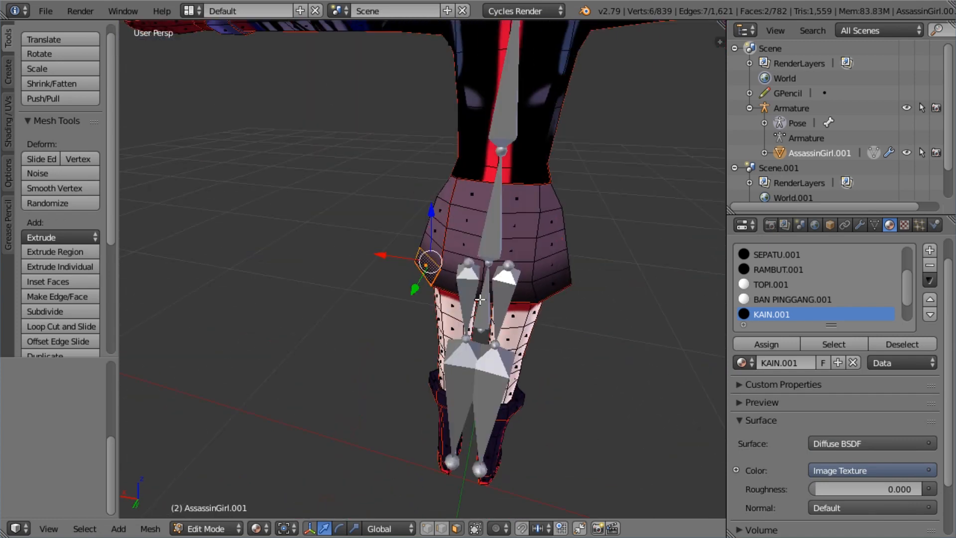
- Select the bottom faces of the waist cloth in Edit Mode and grow the selection three times to cover the rows above
{"action": "right_click", "coordinate": [500, 292], "text": "shift"}
{"action": "right_click", "coordinate": [554, 284], "text": "shift"}
{"action": "middle_click_drag", "start_coordinate": [554, 283], "coordinate": [304, 184]}
{"action": "right_click", "coordinate": [498, 375], "text": "shift"}
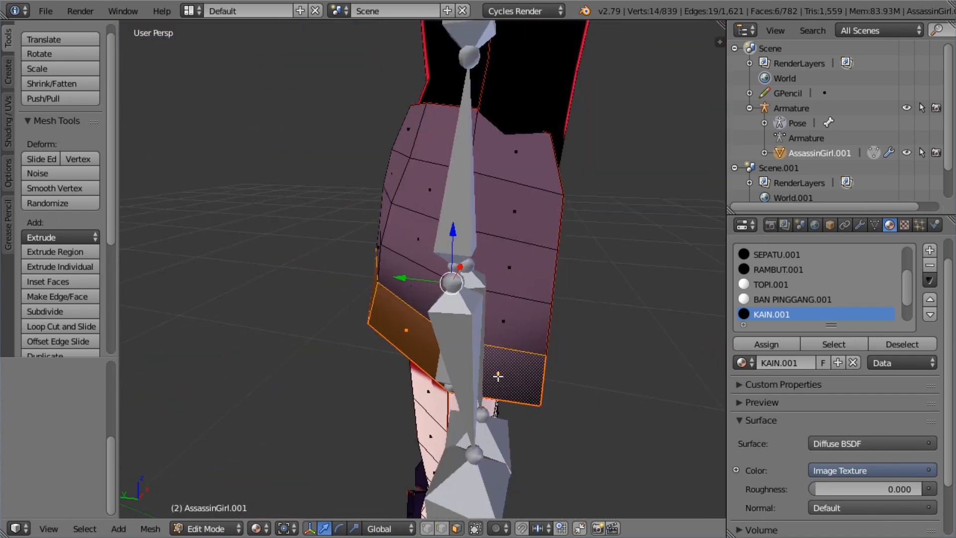
{"action": "key", "text": "ctrl+KP_Add"}
{"action": "key", "text": "ctrl+KP_Add"}
{"action": "key", "text": "ctrl+KP_Add"}
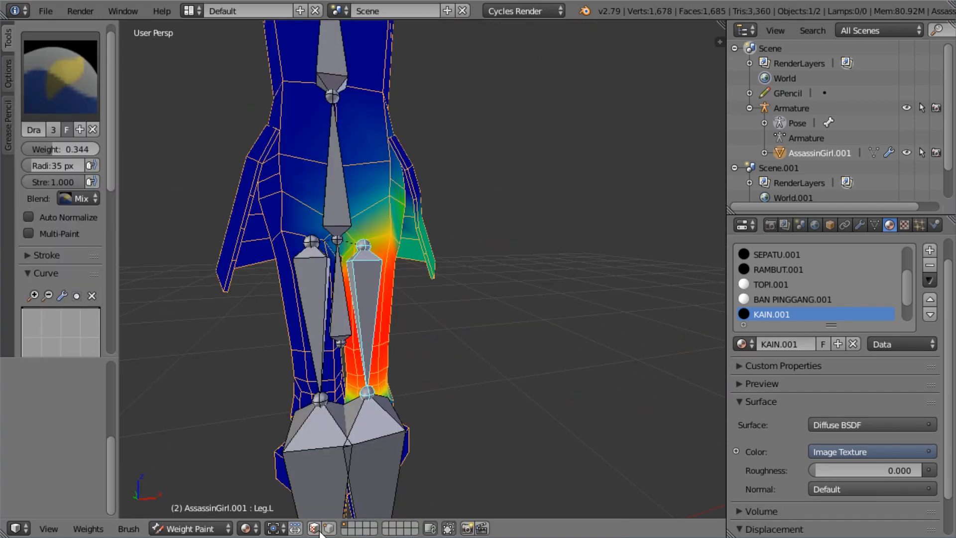
- Restrict weight painting to the selected faces and paint the Leg.L side of the waist cloth at weight 0.344
{"action": "left_click", "coordinate": [317, 529]}
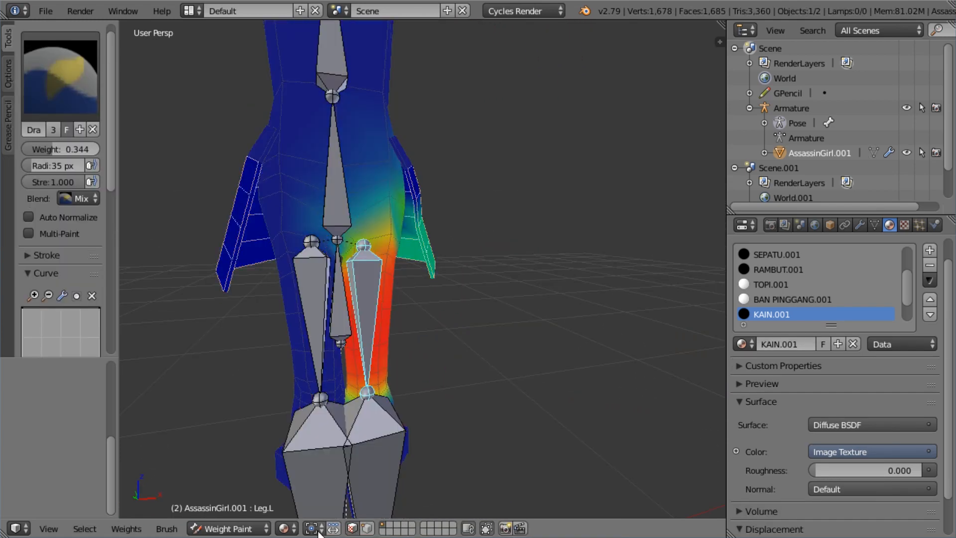
{"action": "left_click", "coordinate": [353, 528]}
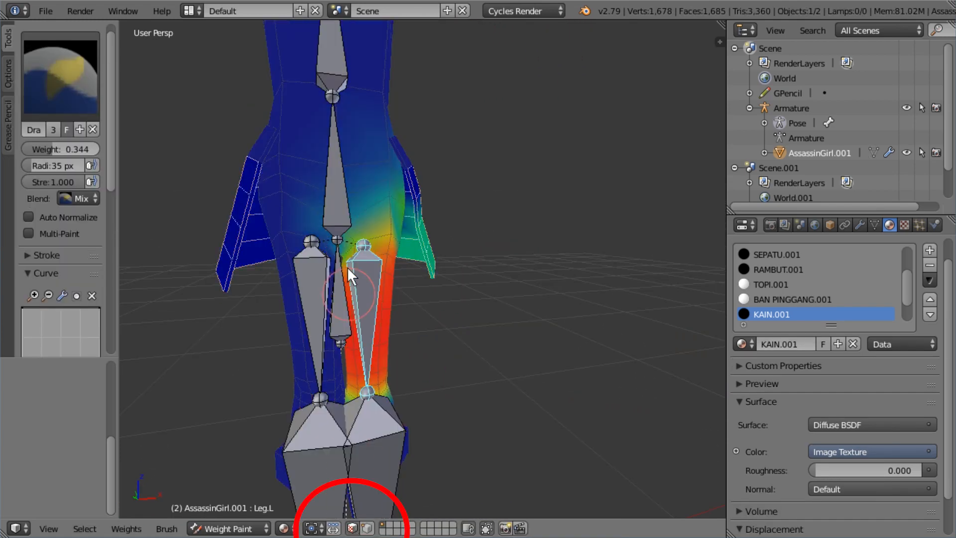
{"action": "middle_click_drag", "start_coordinate": [414, 239], "coordinate": [394, 232]}
{"action": "mouse_move", "coordinate": [420, 221]}
{"action": "left_mouse_down"}
{"action": "mouse_move", "coordinate": [428, 213]}
{"action": "mouse_move", "coordinate": [440, 269]}
{"action": "left_mouse_up"}
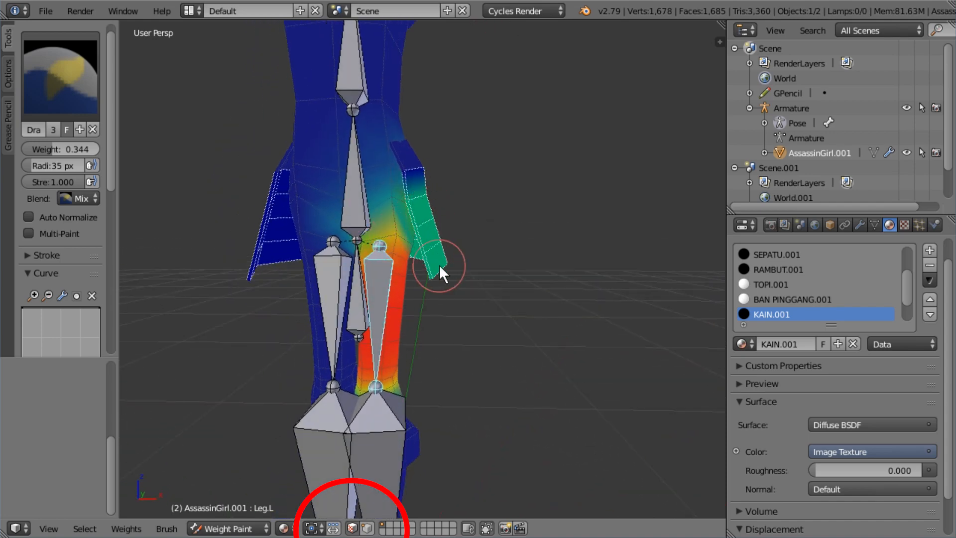
{"action": "middle_click_drag", "start_coordinate": [438, 241], "coordinate": [506, 286]}
{"action": "scroll", "coordinate": [518, 267], "scroll_direction": "up", "scroll_amount": 3}
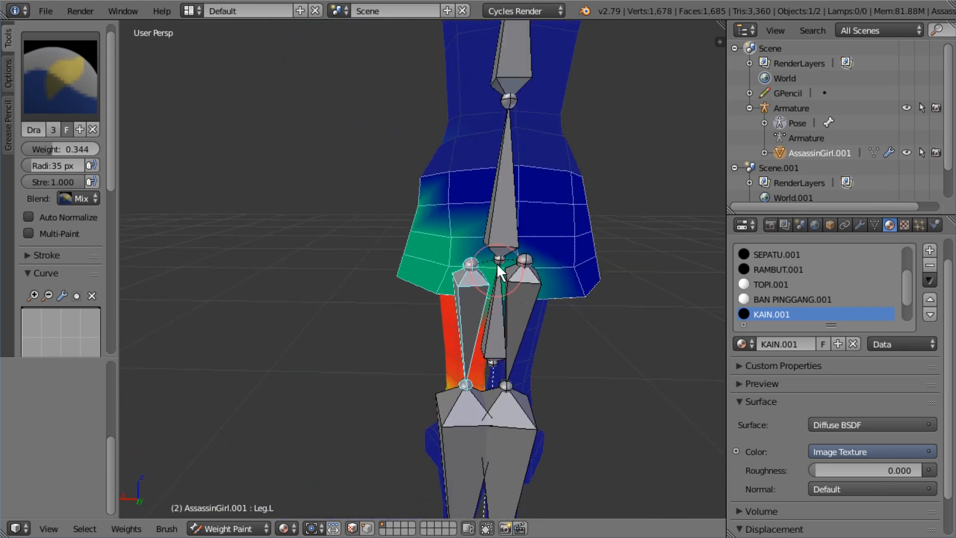
{"action": "left_click_drag", "start_coordinate": [497, 263], "coordinate": [497, 241]}
{"action": "scroll", "coordinate": [519, 298], "scroll_direction": "down", "scroll_amount": 3}
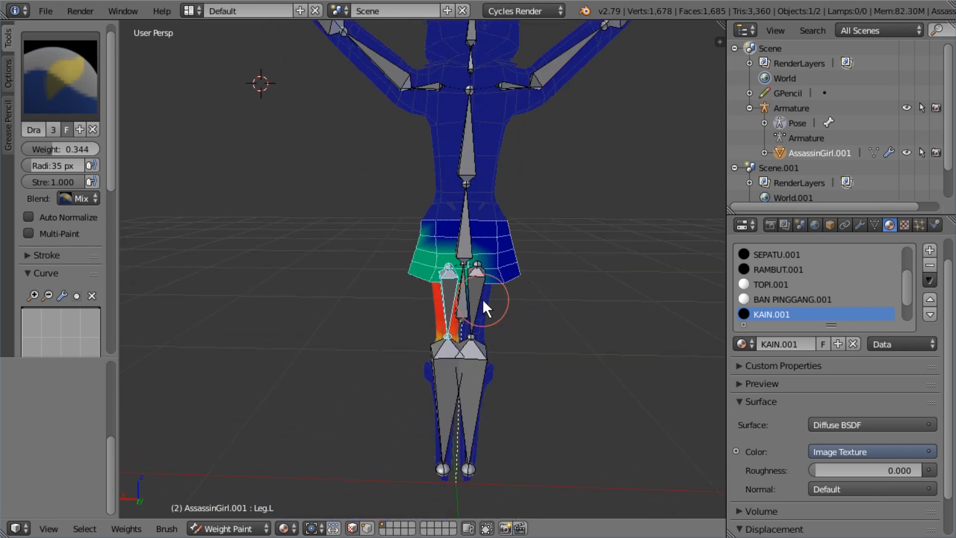
- Return to Weight Paint mode with the Leg.R bone active and paint its side of the waist cloth at weight 0.344
{"action": "key", "text": "Tab"}
{"action": "key", "text": "Tab"}
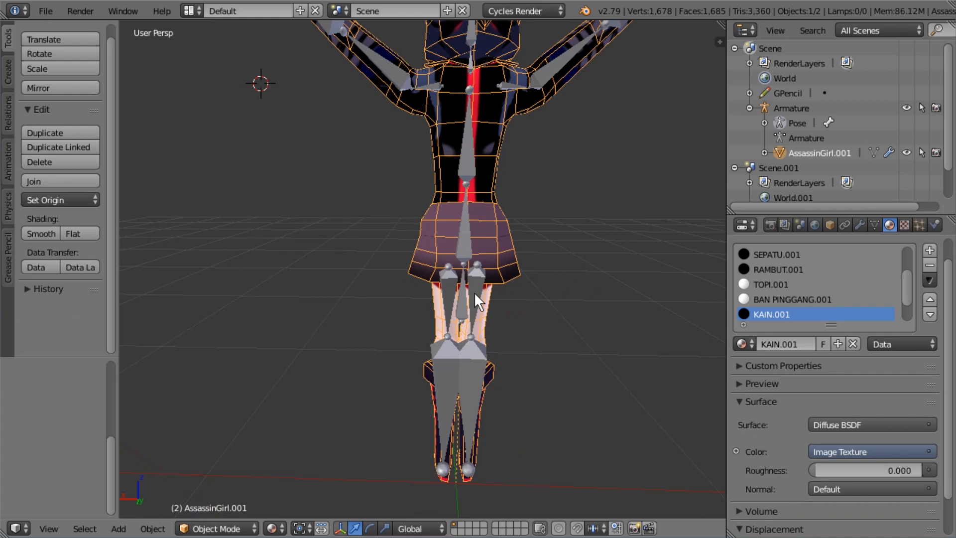
{"action": "key", "text": "ctrl+z"}
{"action": "key", "text": "ctrl+shift+z"}
{"action": "key", "text": "Tab"}
{"action": "left_click", "coordinate": [204, 528]}
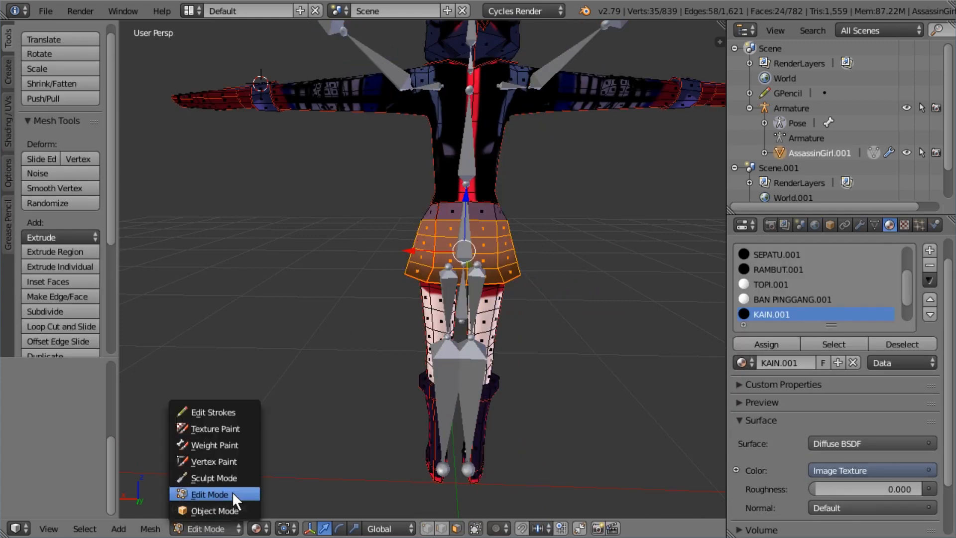
{"action": "left_click", "coordinate": [240, 446]}
{"action": "middle_click_drag", "start_coordinate": [538, 307], "coordinate": [456, 285], "text": "shift"}
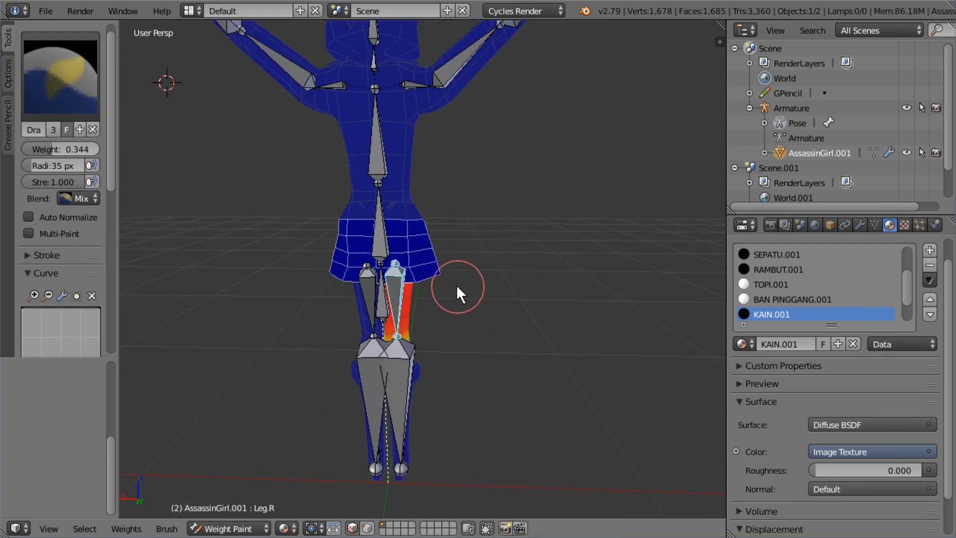
{"action": "mouse_move", "coordinate": [456, 285]}
{"action": "left_mouse_down"}
{"action": "mouse_move", "coordinate": [415, 256]}
{"action": "mouse_move", "coordinate": [394, 264]}
{"action": "left_mouse_up"}
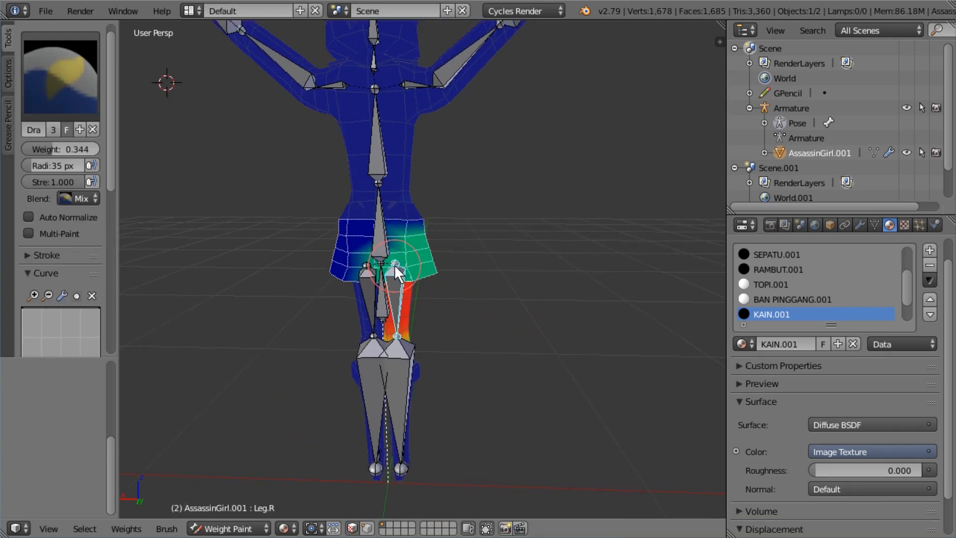
- Set the brush weight to 0.802 and paint the lower rows of the waist cloth for the Leg.R and Leg.L bones
{"action": "key", "text": "ctrl+f"}
{"action": "mouse_move", "coordinate": [480, 273]}
{"action": "middle_mouse_down"}
{"action": "mouse_move", "coordinate": [441, 300]}
{"action": "mouse_move", "coordinate": [414, 281]}
{"action": "mouse_move", "coordinate": [353, 307]}
{"action": "middle_mouse_up"}
{"action": "left_click", "coordinate": [405, 274]}
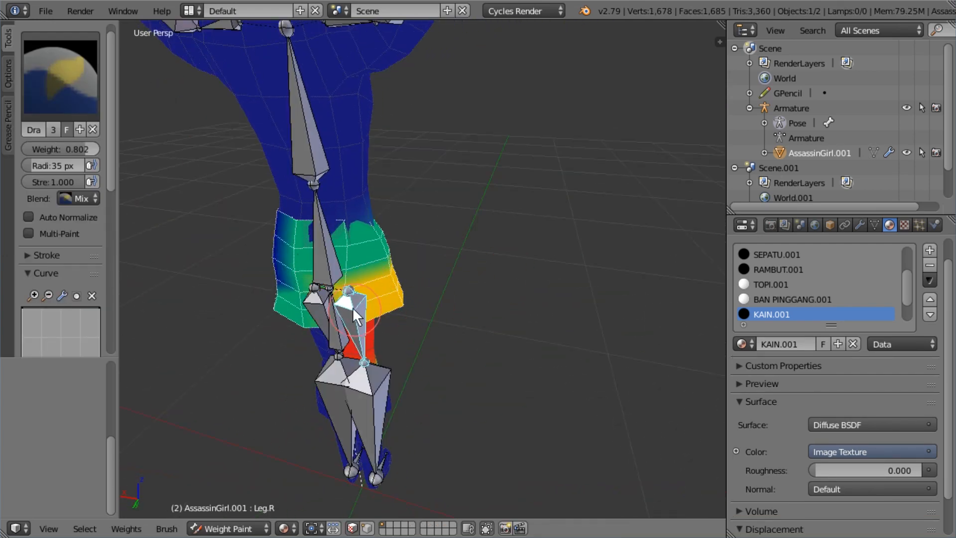
{"action": "middle_click_drag", "start_coordinate": [314, 334], "coordinate": [379, 338]}
{"action": "right_click", "coordinate": [395, 271]}
{"action": "mouse_move", "coordinate": [378, 338]}
{"action": "left_mouse_down"}
{"action": "mouse_move", "coordinate": [419, 347]}
{"action": "mouse_move", "coordinate": [358, 305]}
{"action": "left_mouse_up"}
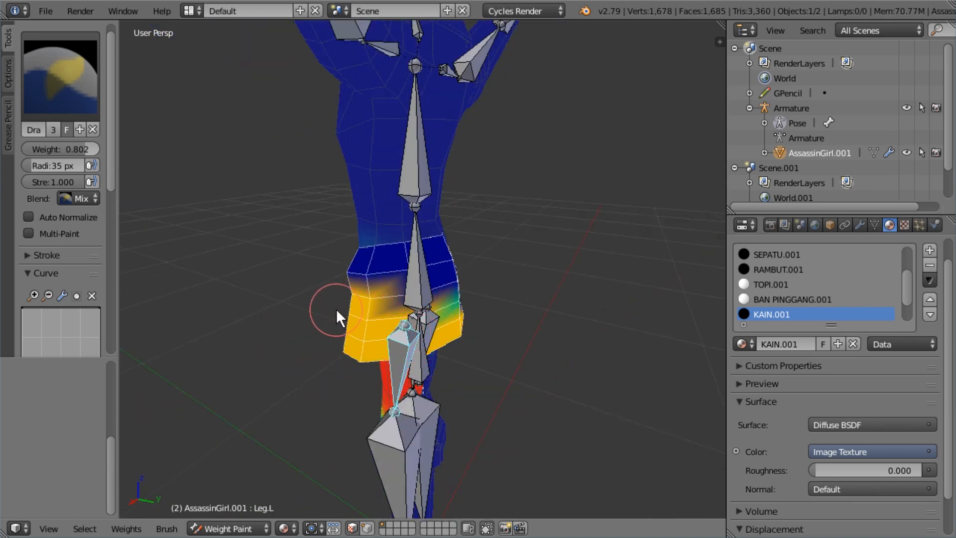
- Paint the upper cloth rows for Leg.L at weight 0.354, and clear its influence on the opposite side with weight 0
{"action": "left_click_drag", "start_coordinate": [89, 148], "coordinate": [25, 149]}
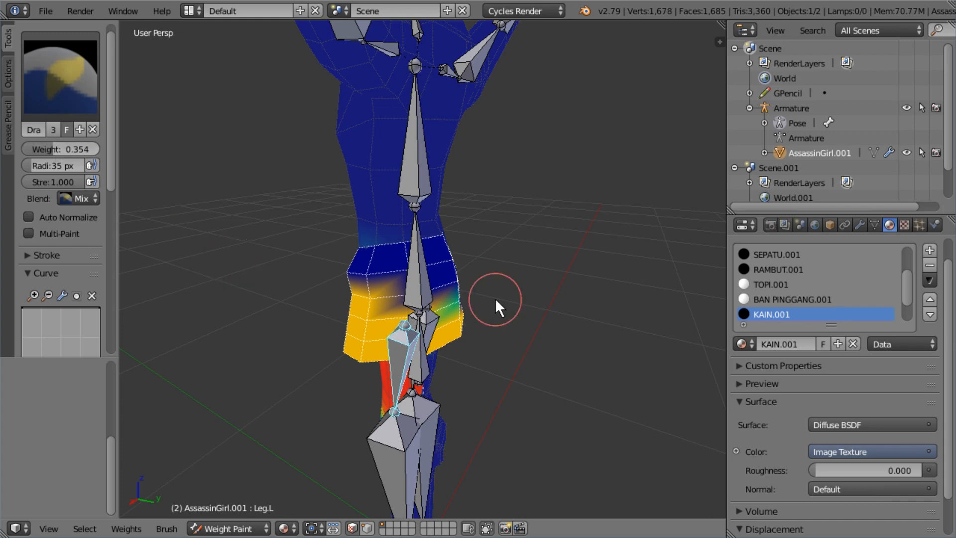
{"action": "left_click_drag", "start_coordinate": [376, 269], "coordinate": [424, 276]}
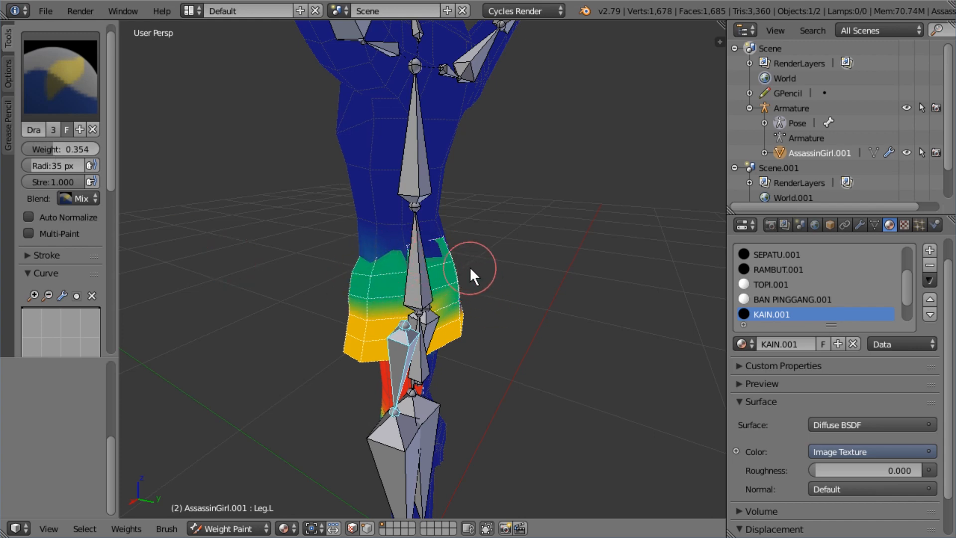
{"action": "middle_click_drag", "start_coordinate": [470, 267], "coordinate": [327, 261]}
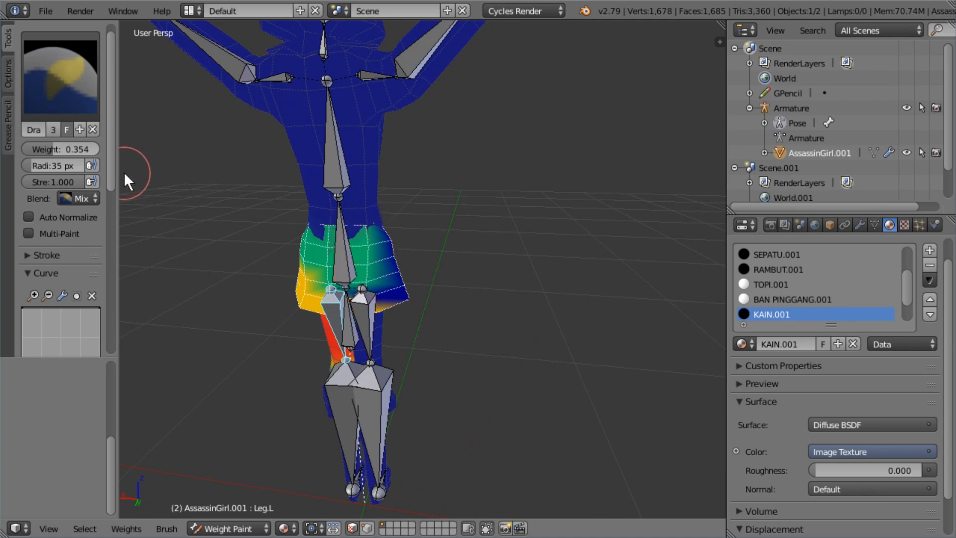
{"action": "left_click_drag", "start_coordinate": [80, 150], "coordinate": [40, 151]}
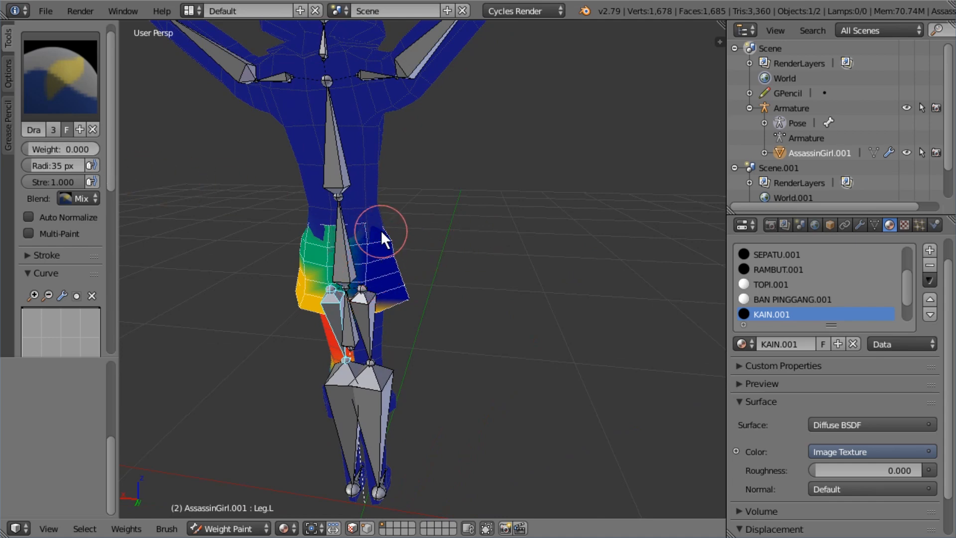
- Return the mesh to Edit Mode and save over AssassinGirlCharacterModel.blend
{"action": "mouse_move", "coordinate": [381, 230]}
{"action": "middle_mouse_down"}
{"action": "mouse_move", "coordinate": [399, 213]}
{"action": "mouse_move", "coordinate": [449, 250]}
{"action": "mouse_move", "coordinate": [448, 227]}
{"action": "middle_mouse_up"}
{"action": "scroll", "coordinate": [403, 241], "scroll_direction": "up", "scroll_amount": 3}
{"action": "key", "text": "Tab"}
{"action": "key", "text": "ctrl+s"}
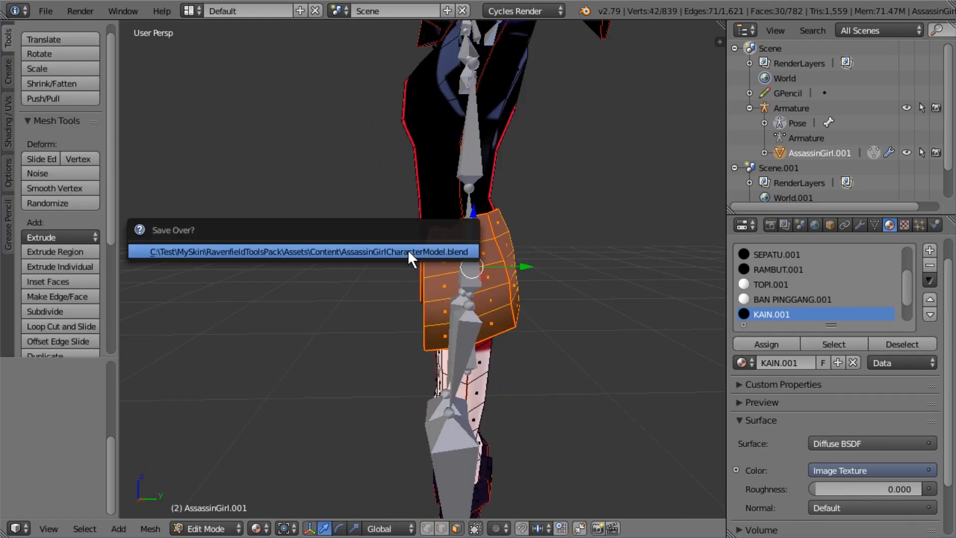
{"action": "left_click", "coordinate": [408, 249]}
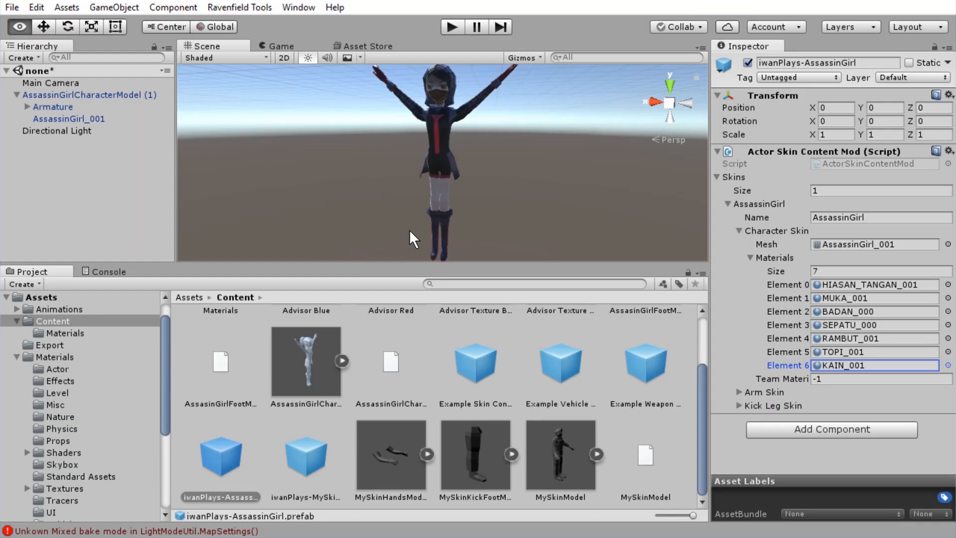
- Switch to Unity, reimport the AssassinGirlCharacterModel asset and check the waist cloth up close in the scene
{"action": "left_click", "coordinate": [311, 368]}
{"action": "right_click", "coordinate": [307, 362]}
{"action": "key", "text": "Escape"}
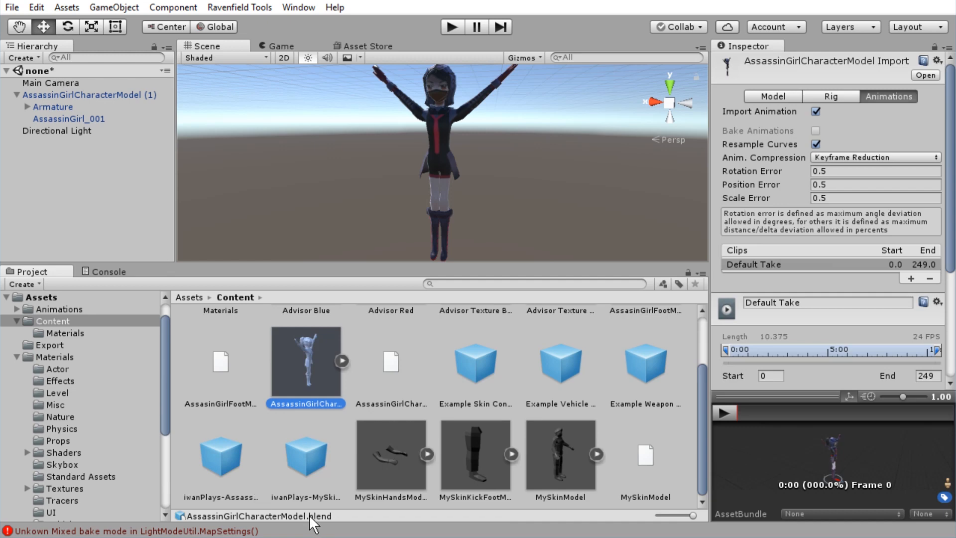
{"action": "right_click", "coordinate": [319, 365]}
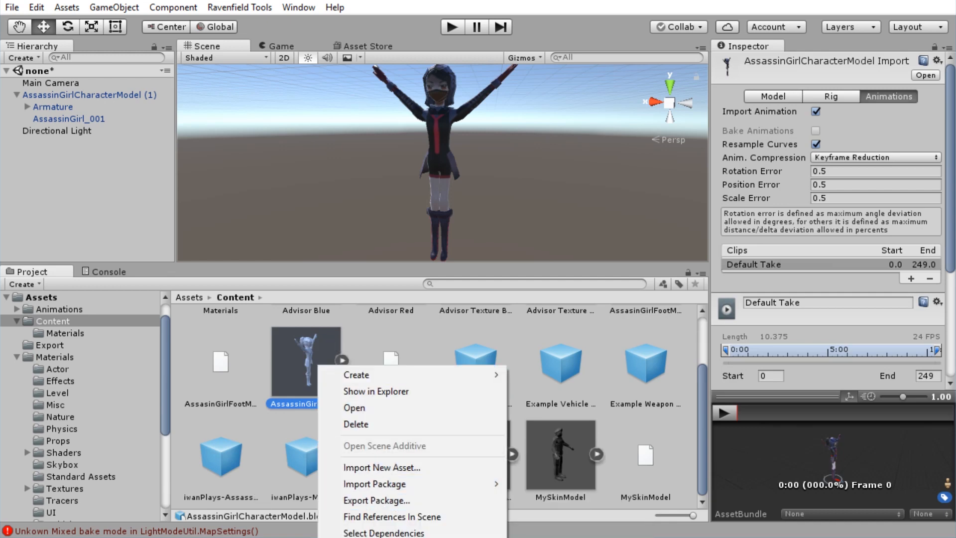
{"action": "left_click", "coordinate": [393, 536]}
{"action": "scroll", "coordinate": [498, 181], "scroll_direction": "up", "scroll_amount": 6}
{"action": "middle_click_drag", "start_coordinate": [497, 181], "coordinate": [531, 169]}
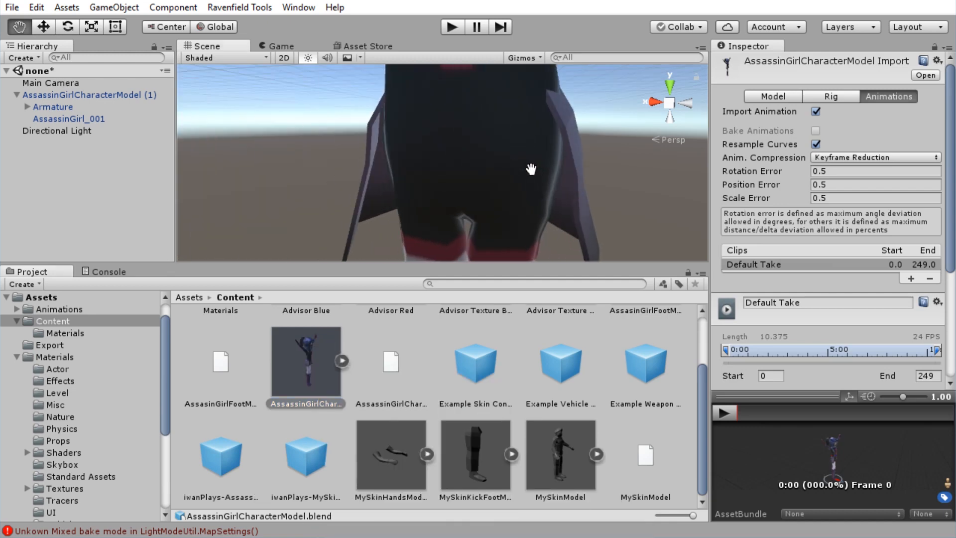
{"action": "scroll", "coordinate": [531, 169], "scroll_direction": "down", "scroll_amount": 6}
- Select the iwanPlays-AssassinGirl prefab and launch it in the game with the Ravenfield Tools content mod test
{"action": "left_click", "coordinate": [224, 472]}
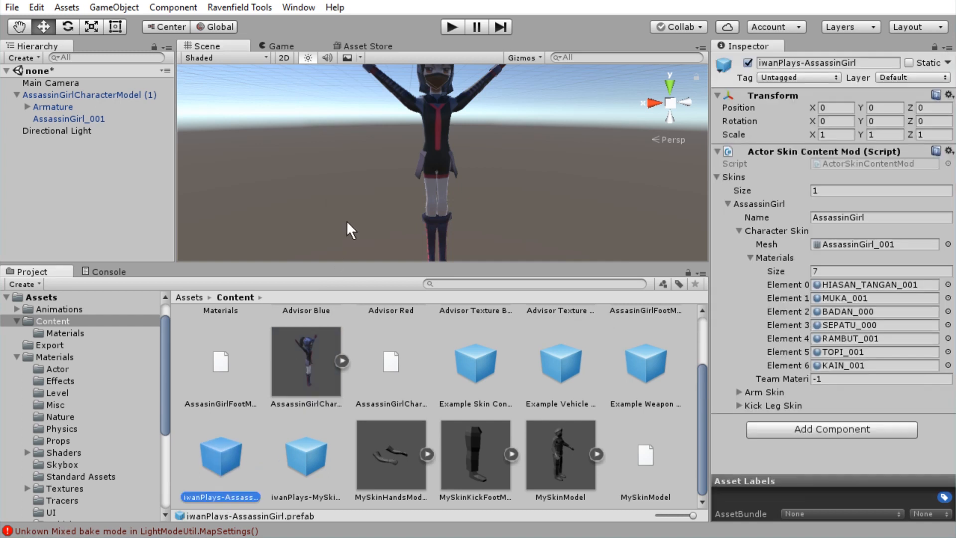
{"action": "left_click", "coordinate": [244, 7]}
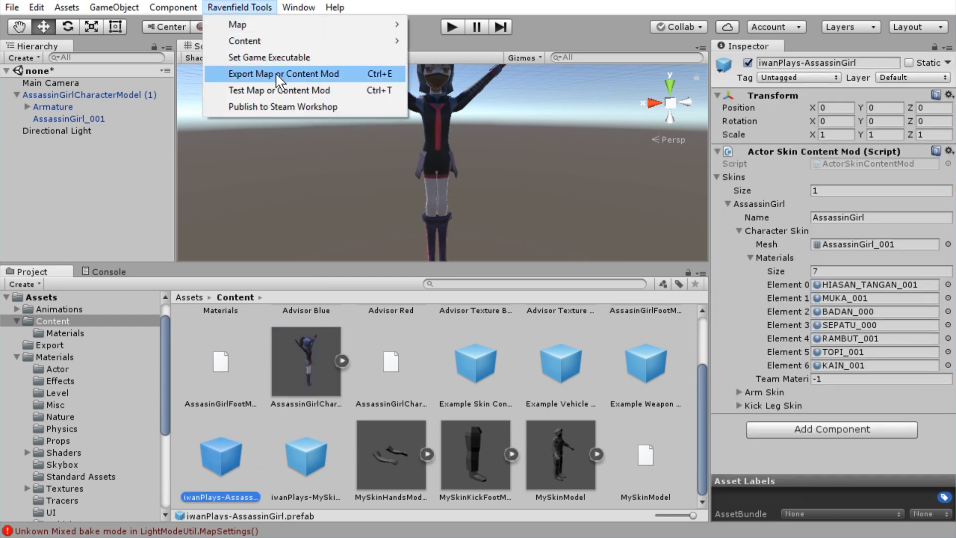
{"action": "left_click", "coordinate": [278, 91]}
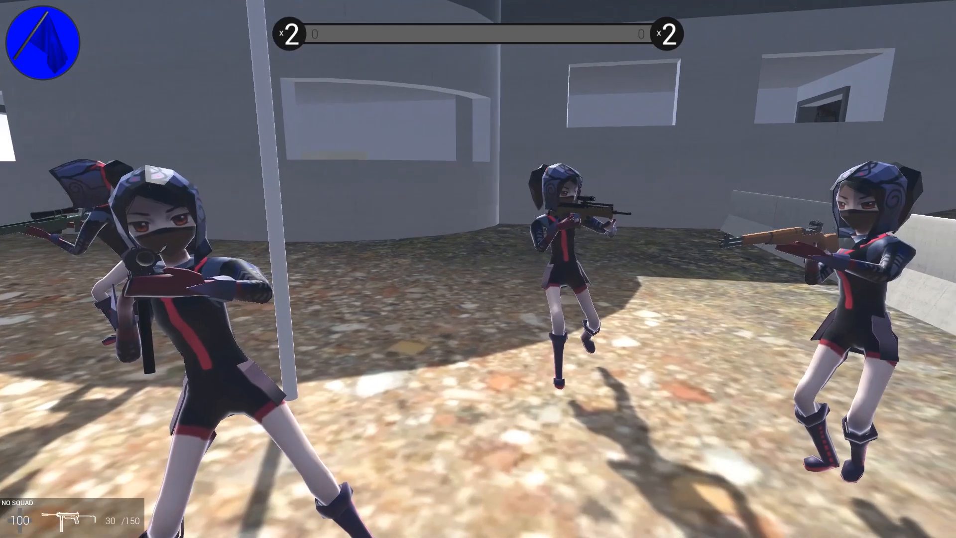
- Move around the characters in the test match to inspect how the waist cloth follows their legs while running and crouching
{"action": "key", "text": "w"}
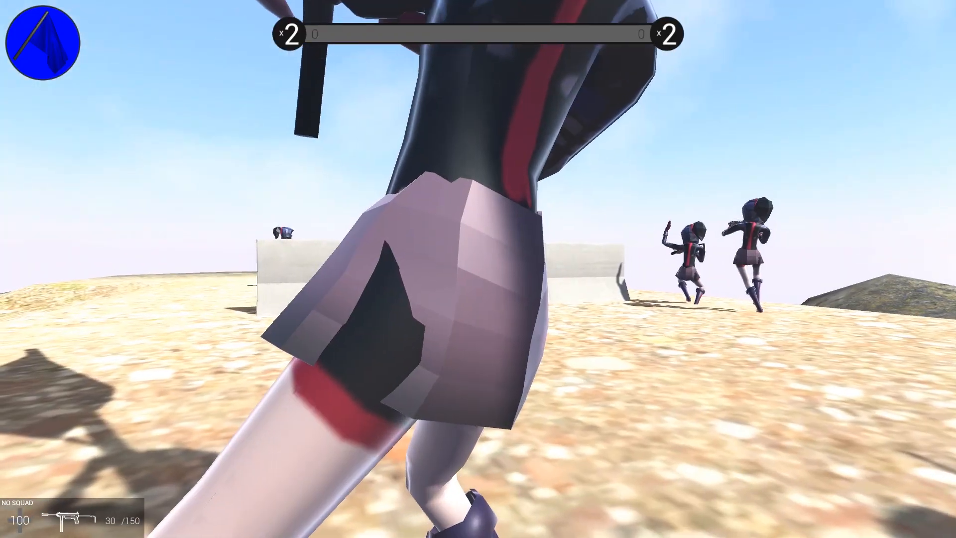
{"action": "key", "text": "w"}
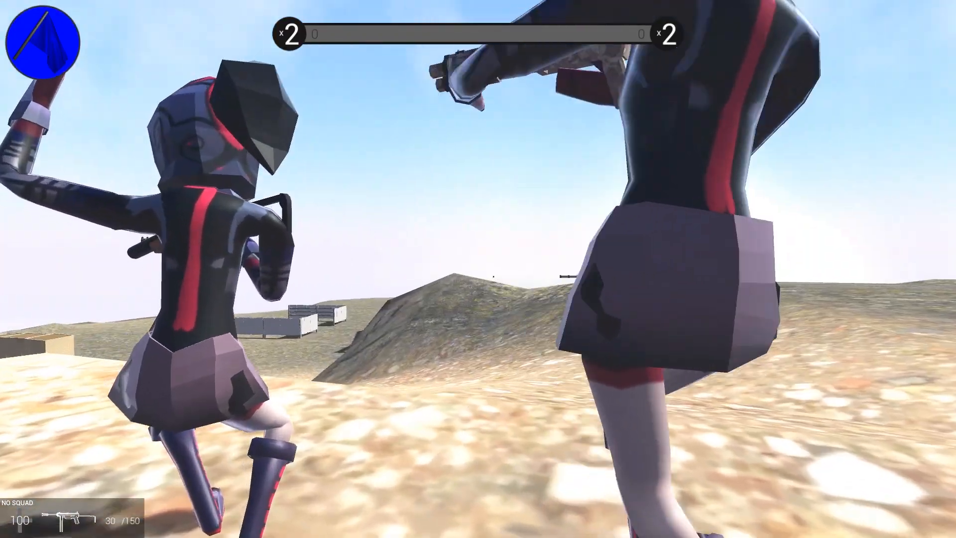
{"action": "key", "text": "w"}
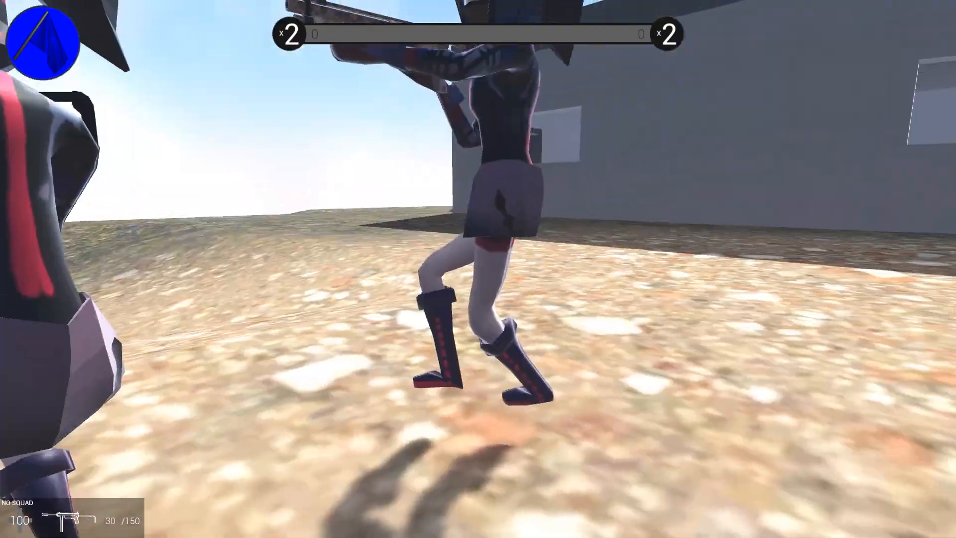
{"action": "key", "text": "w"}
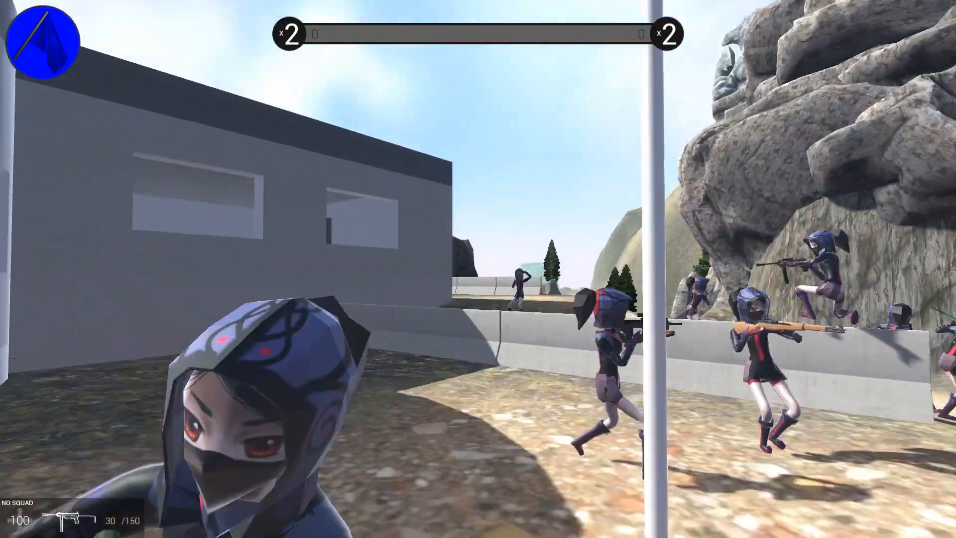
{"action": "key", "text": "w"}
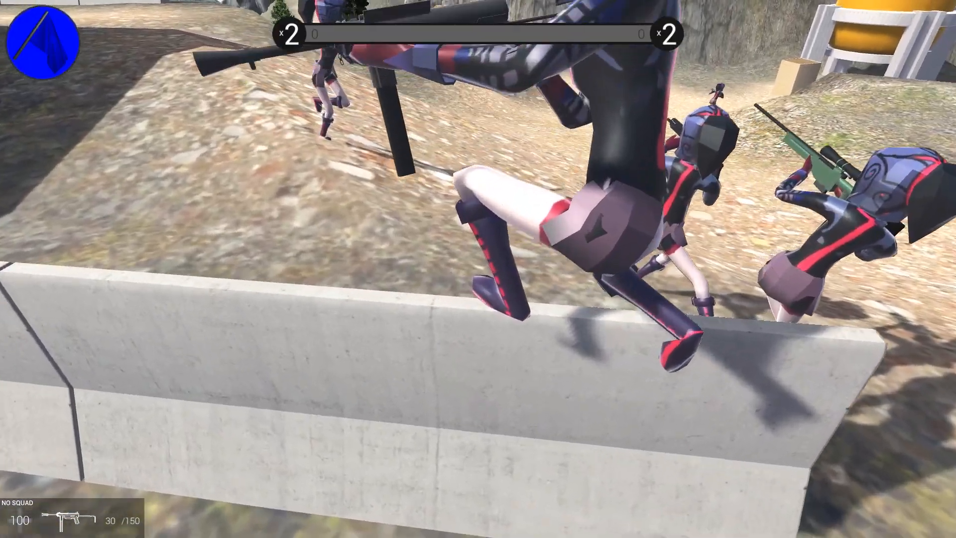
{"action": "key", "text": "w"}
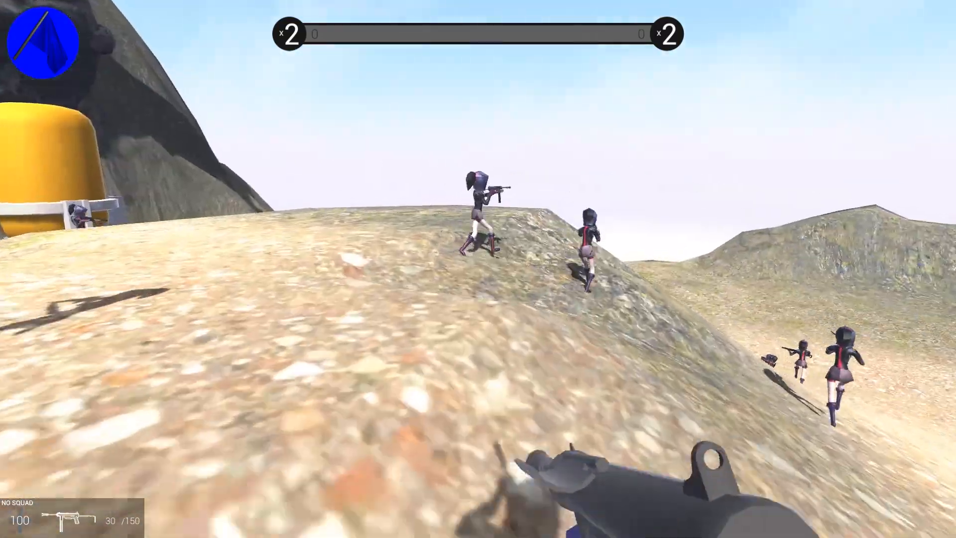
{"action": "key", "text": "w"}
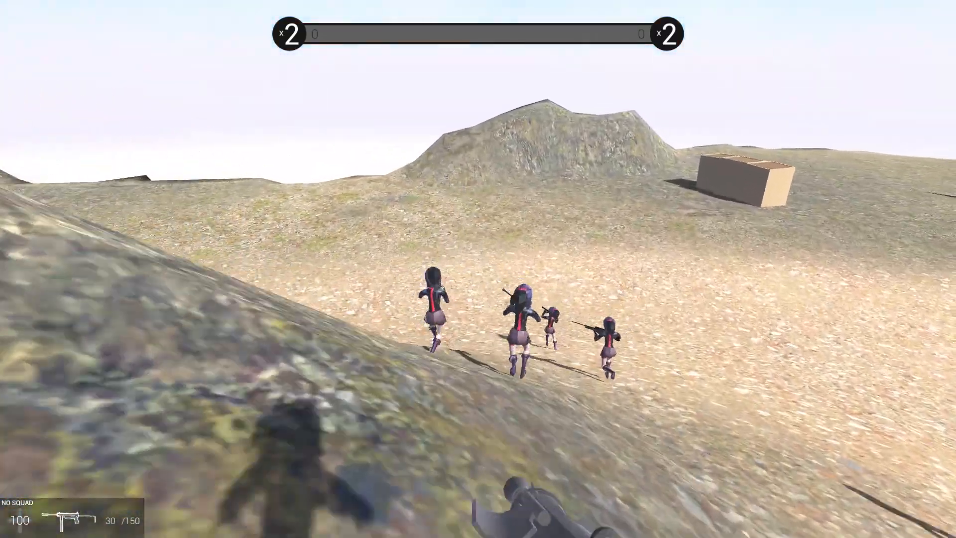
{"action": "key", "text": "w"}
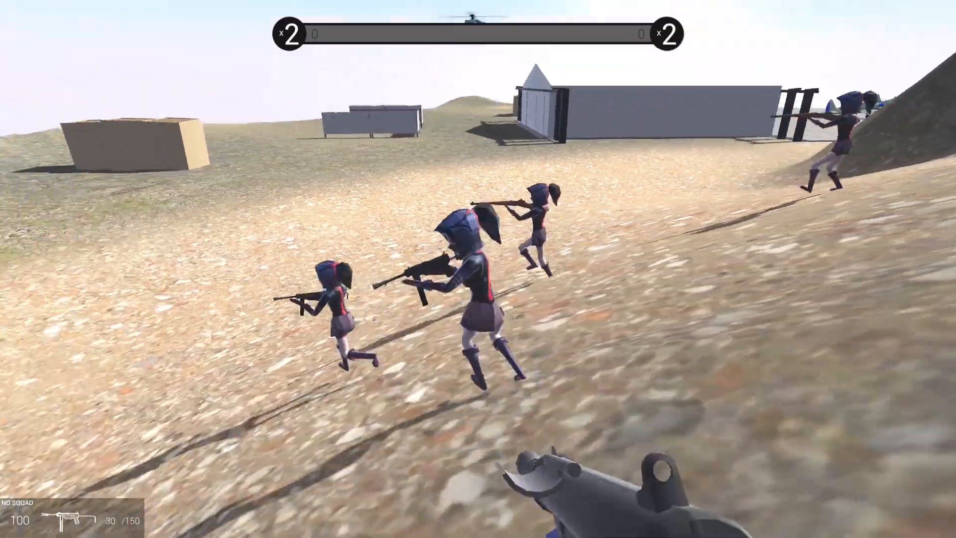
{"action": "key", "text": "w"}
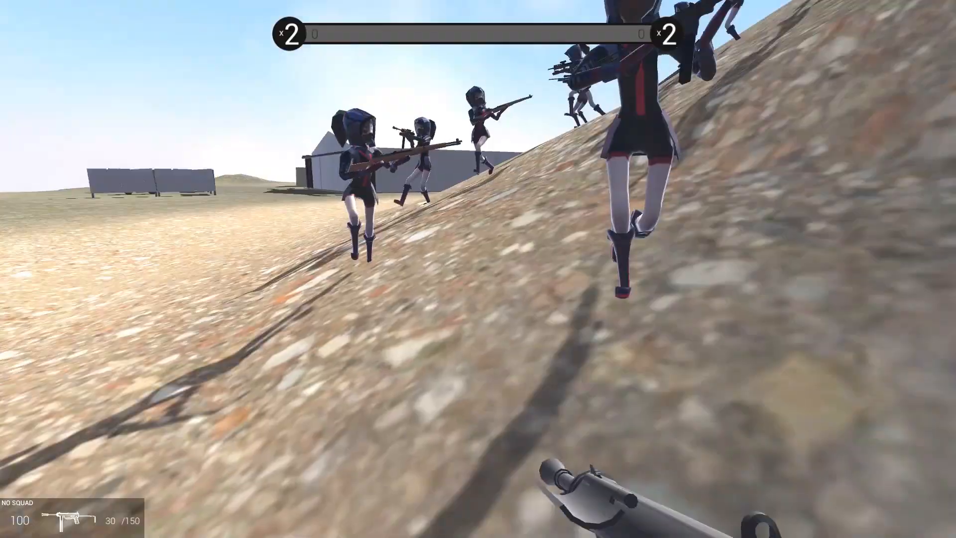
{"action": "key", "text": "w"}
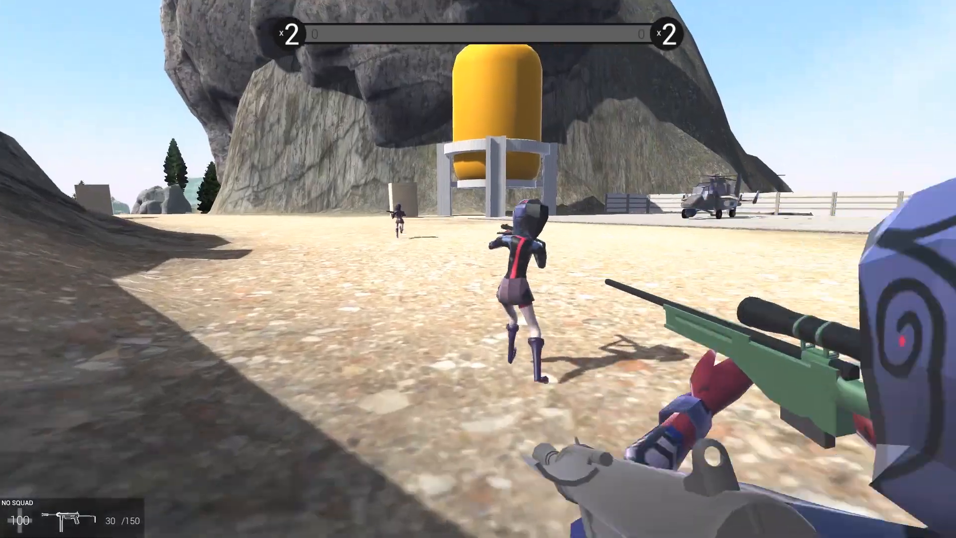
{"action": "key", "text": "w"}
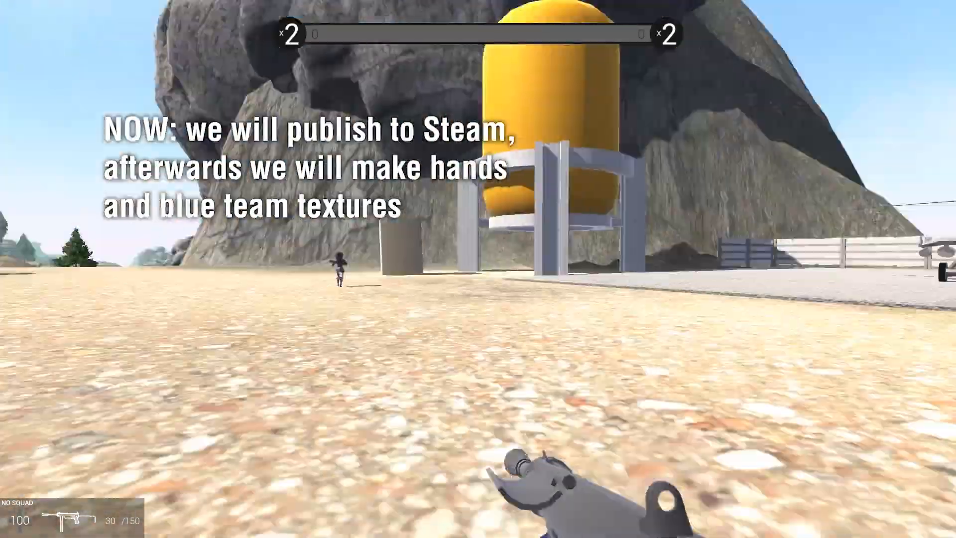
{"action": "key", "text": "w"}
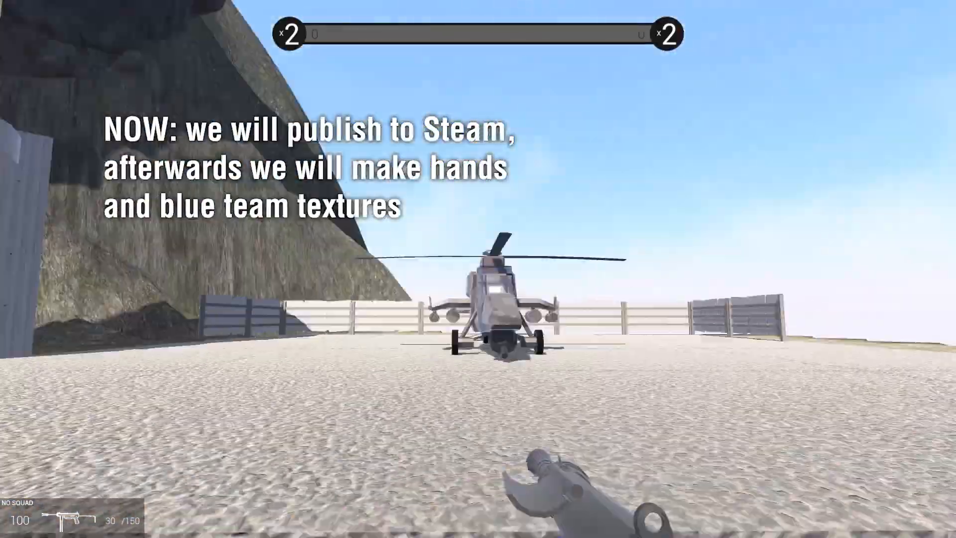
{"action": "key", "text": "w"}
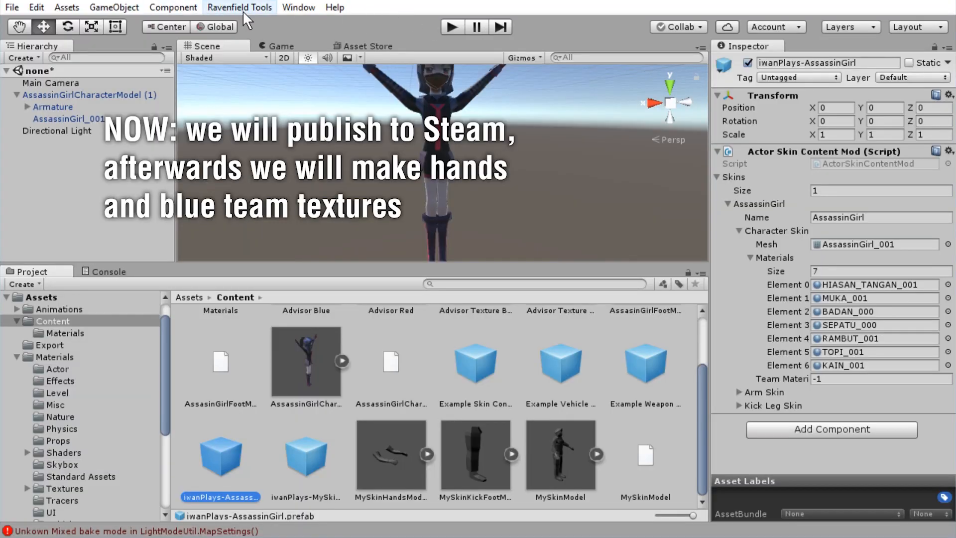
- Back in Unity, open the Steam Workshop Uploader, connect it to Steam and create a new item
{"action": "left_click", "coordinate": [242, 8]}
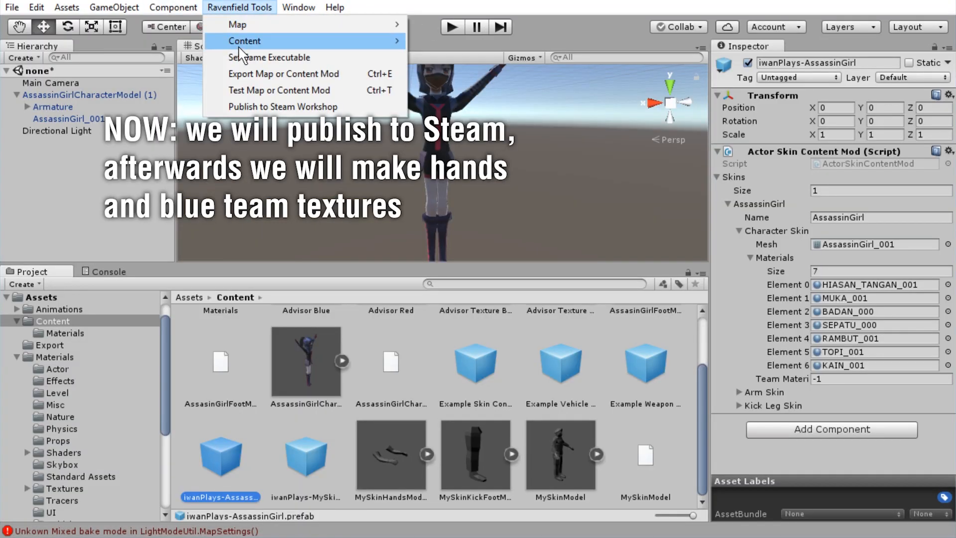
{"action": "left_click", "coordinate": [310, 107]}
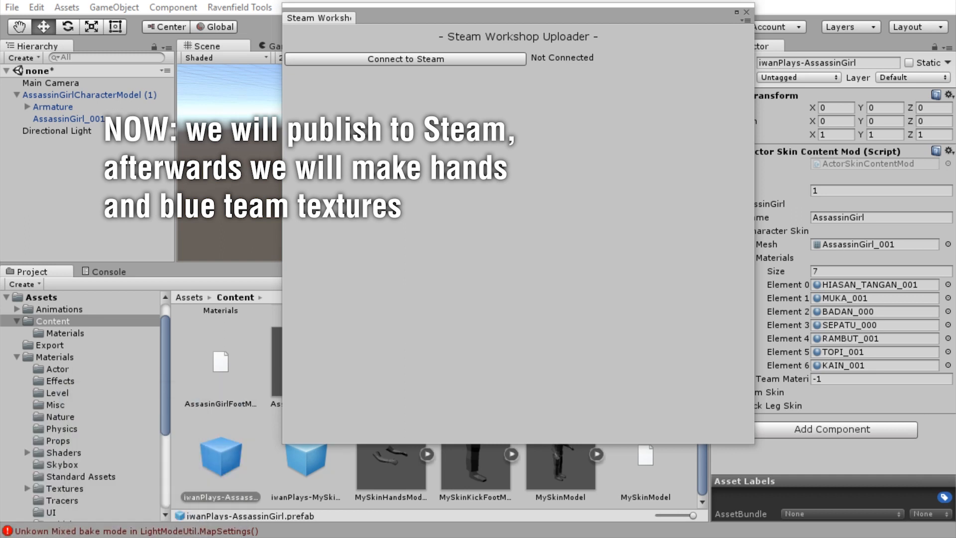
{"action": "left_click", "coordinate": [359, 60]}
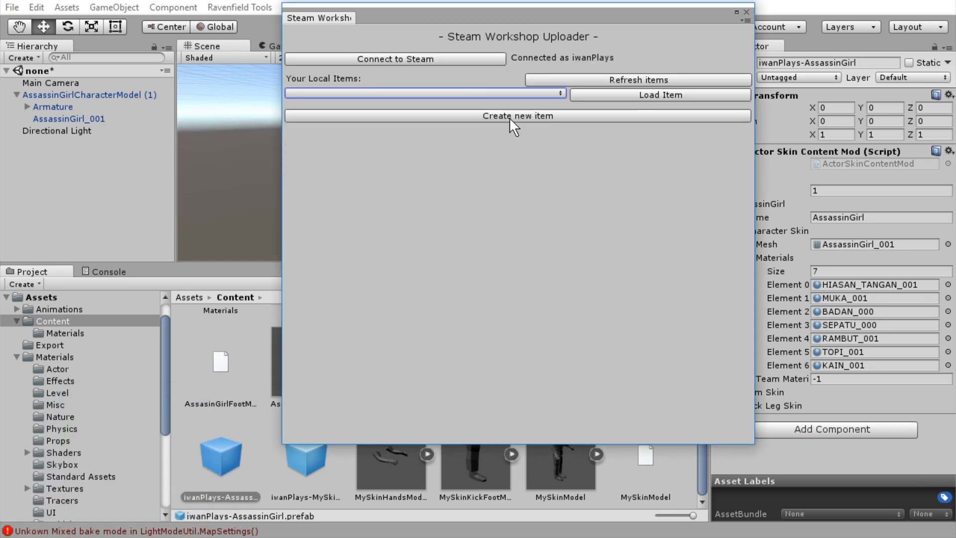
{"action": "left_click", "coordinate": [511, 117]}
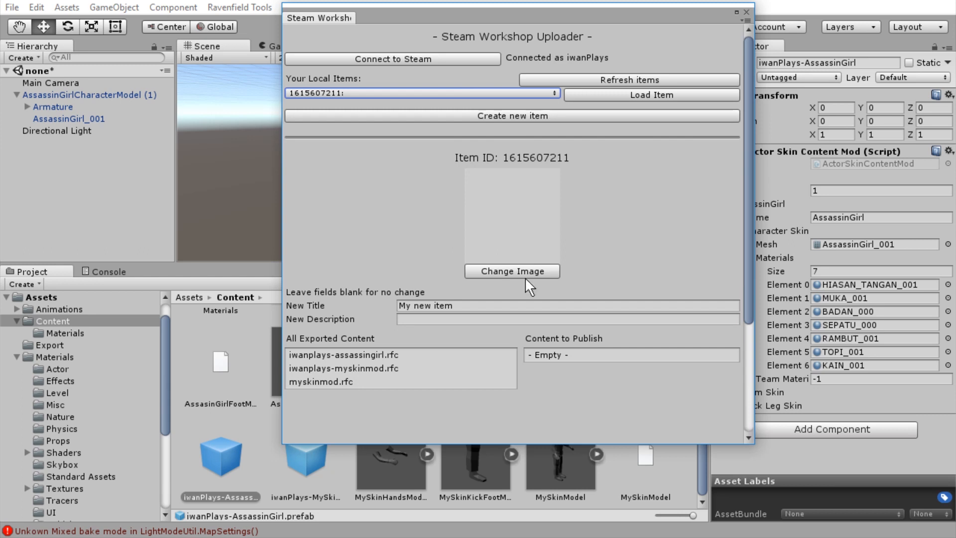
- Set the new Workshop item's title to "Anime Assassin Girl"
{"action": "left_click", "coordinate": [521, 304]}
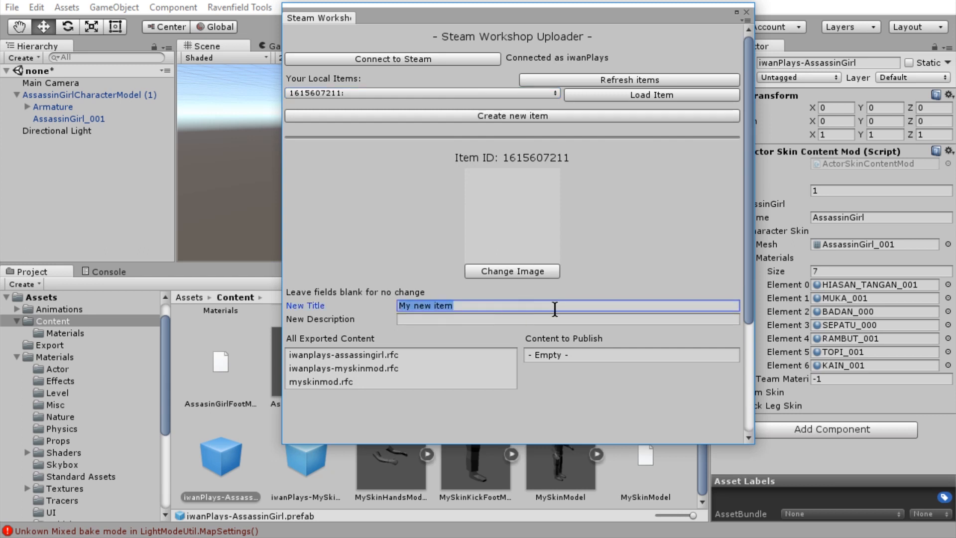
{"action": "type", "text": "Assassin G"}
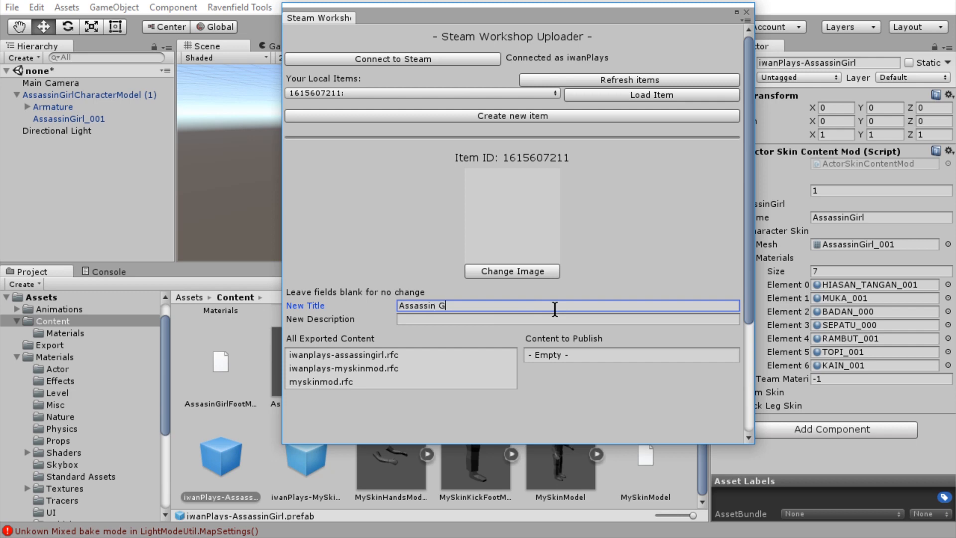
{"action": "type", "text": "irl"}
{"action": "key", "text": "Home"}
{"action": "type", "text": "Anime"}
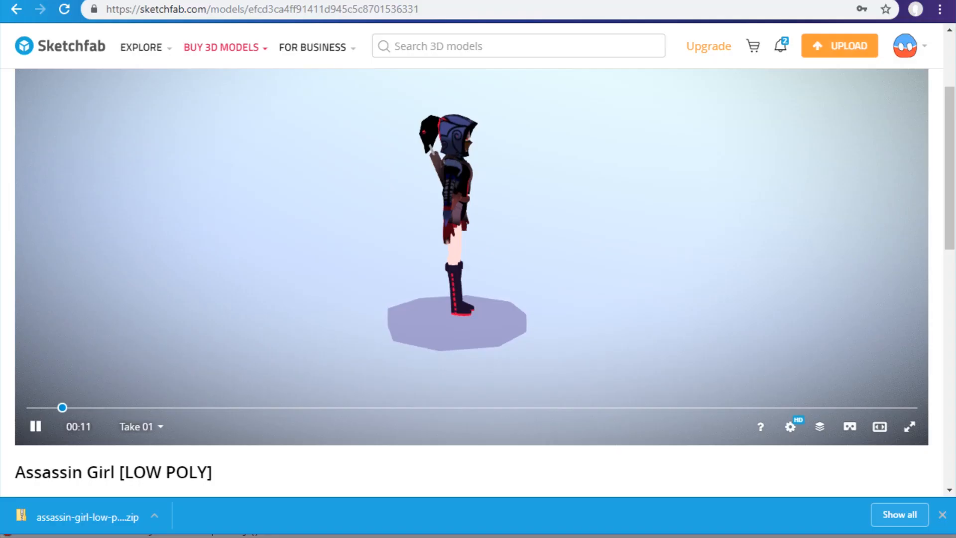
- Copy the creator's name from the model's Sketchfab page and enter the item description "Anime Assassin Girl 3D model made by" plus that name
{"action": "scroll", "coordinate": [945, 166], "scroll_direction": "down", "scroll_amount": 9}
{"action": "scroll", "coordinate": [229, 224], "scroll_direction": "up", "scroll_amount": 3}
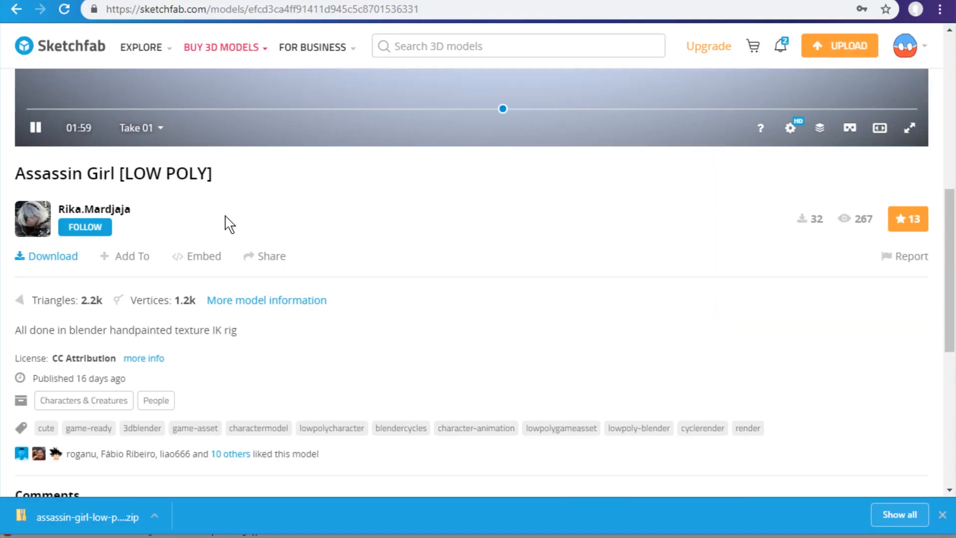
{"action": "double_click", "coordinate": [114, 209]}
{"action": "double_click", "coordinate": [261, 106]}
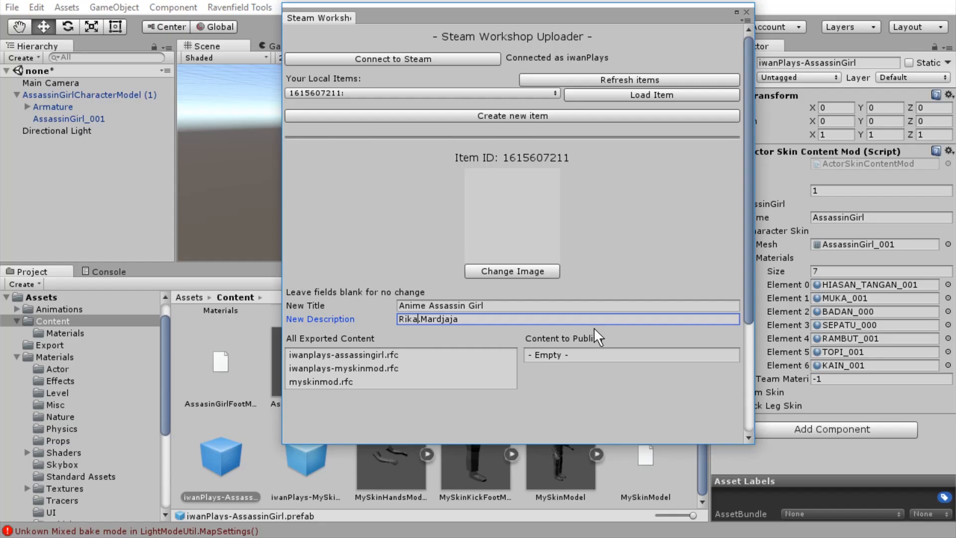
{"action": "key", "text": "Home"}
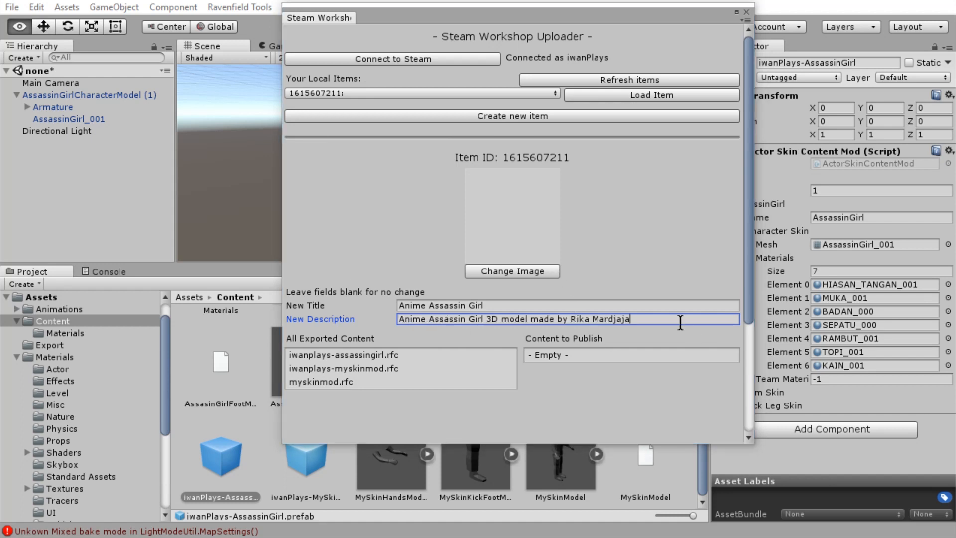
- Add iwanplays-assassingirl.rfc to the content to publish, refresh and update the content, and publish the item to the Workshop
{"action": "left_click", "coordinate": [314, 357]}
{"action": "scroll", "coordinate": [498, 398], "scroll_direction": "down", "scroll_amount": 3}
{"action": "left_click", "coordinate": [559, 421]}
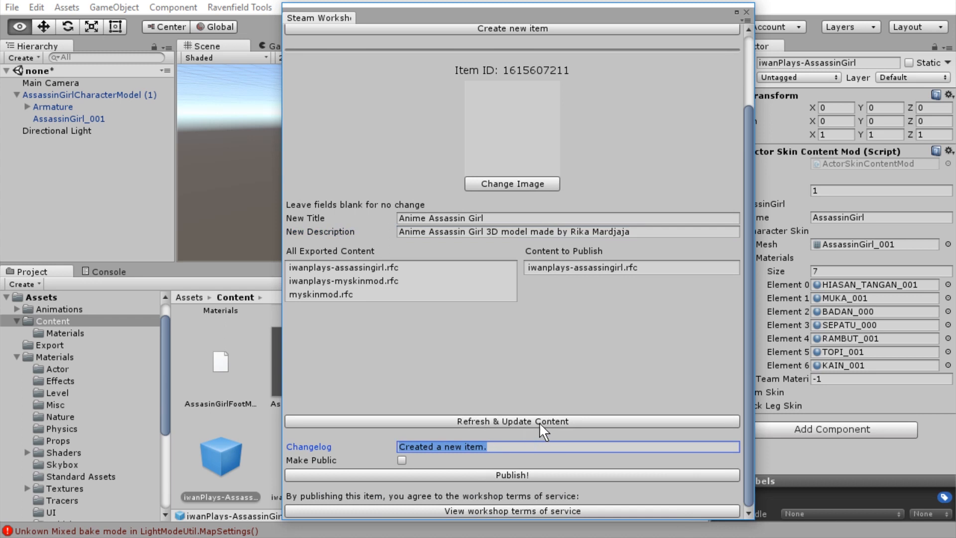
{"action": "left_click", "coordinate": [524, 475]}
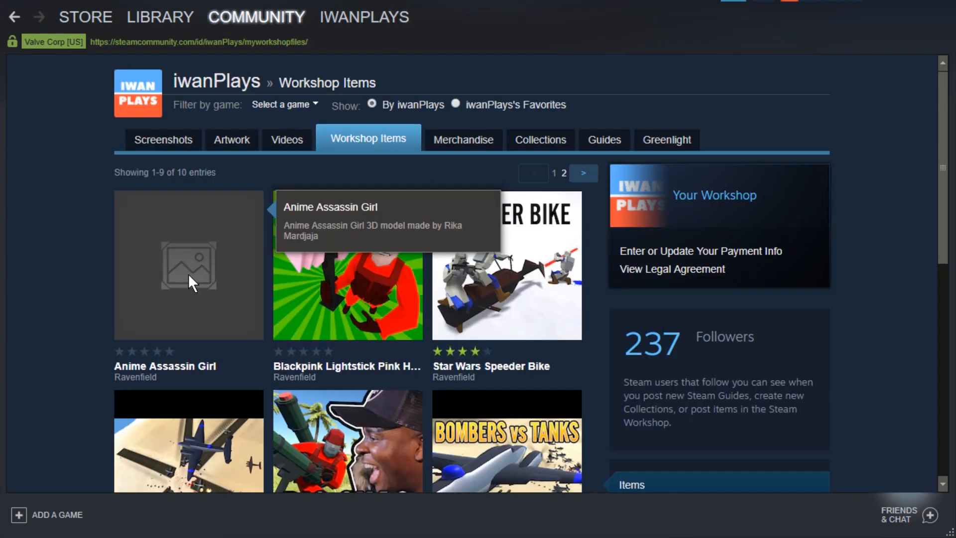
- In Steam, open the Anime Assassin Girl Workshop item and review the fields of its link editing form
{"action": "left_click", "coordinate": [188, 273]}
{"action": "scroll", "coordinate": [551, 225], "scroll_direction": "down", "scroll_amount": 7}
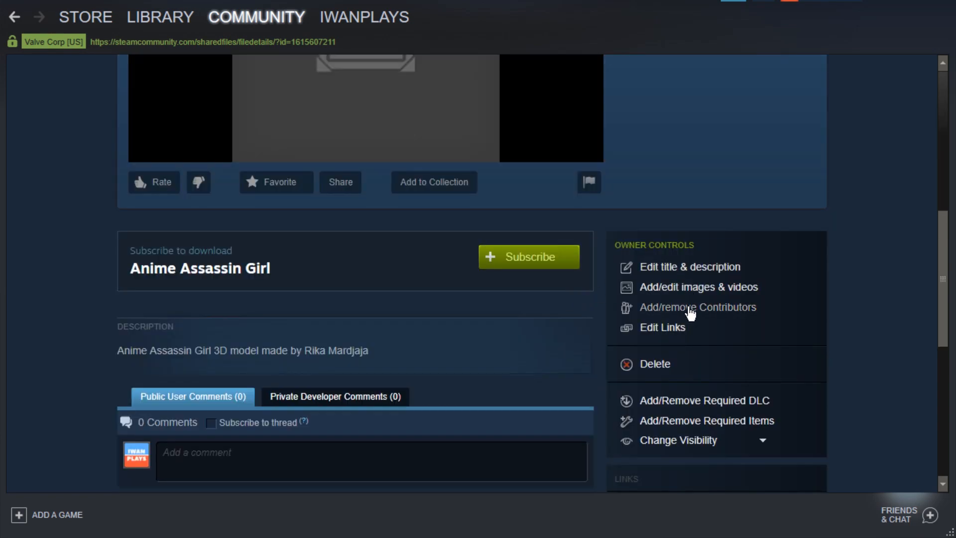
{"action": "left_click", "coordinate": [666, 327]}
{"action": "scroll", "coordinate": [398, 219], "scroll_direction": "down", "scroll_amount": 3}
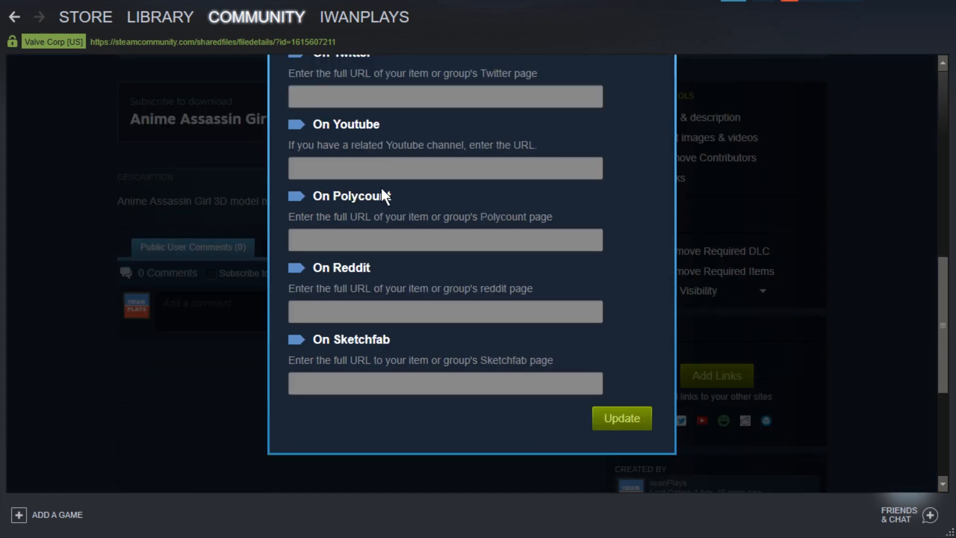
{"action": "scroll", "coordinate": [652, 344], "scroll_direction": "up", "scroll_amount": 6}
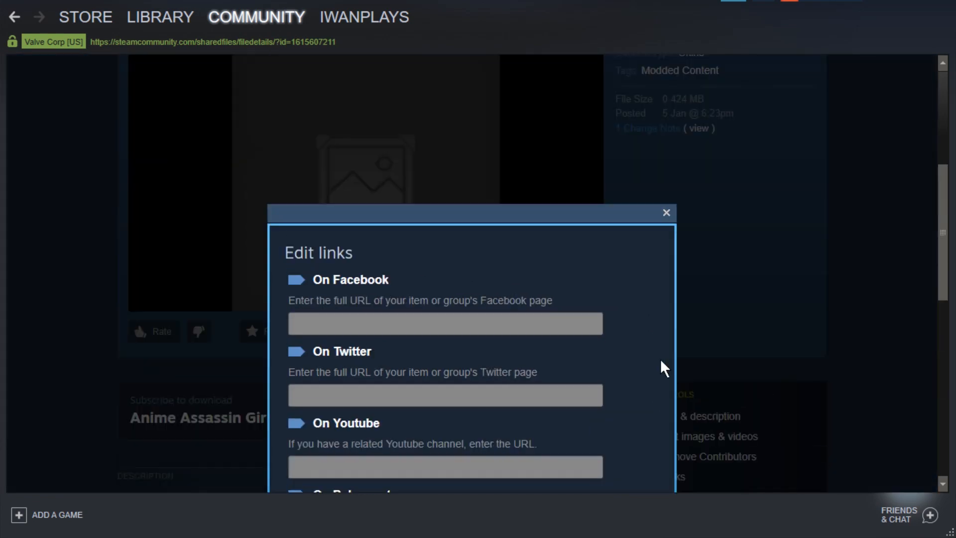
- Look at the Workshop item's images and videos page, including its Sketchfab and YouTube attachment fields
{"action": "scroll", "coordinate": [663, 356], "scroll_direction": "down", "scroll_amount": 3}
{"action": "left_click", "coordinate": [688, 319]}
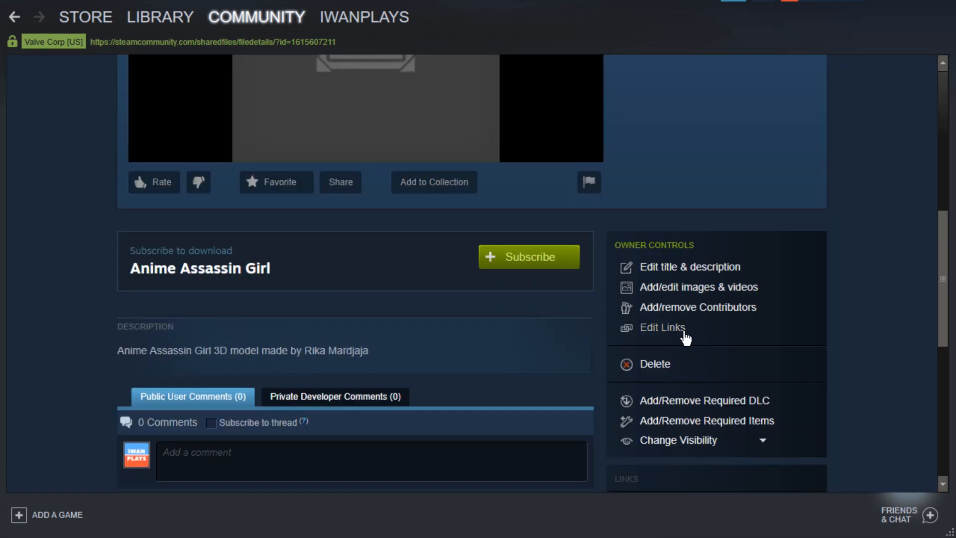
{"action": "left_click", "coordinate": [681, 293]}
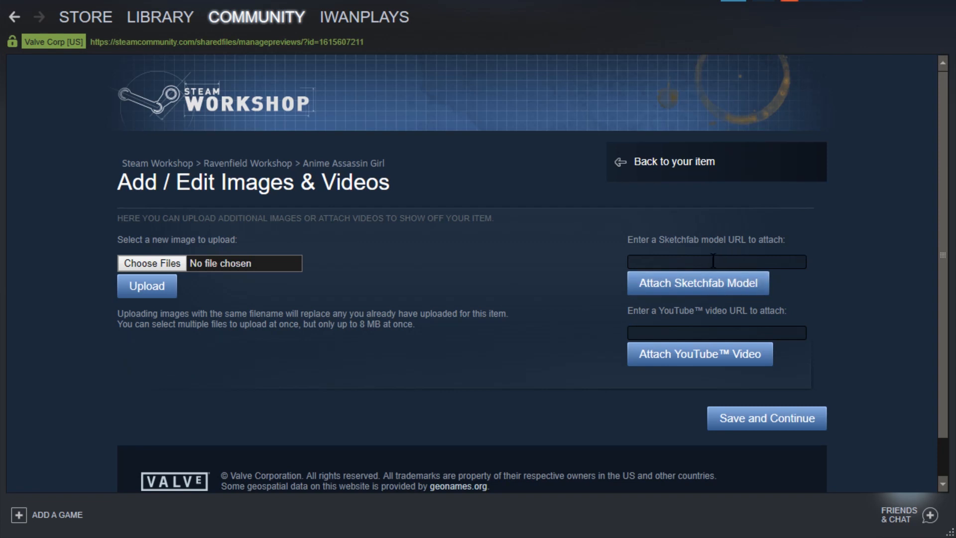
{"action": "left_click", "coordinate": [687, 331]}
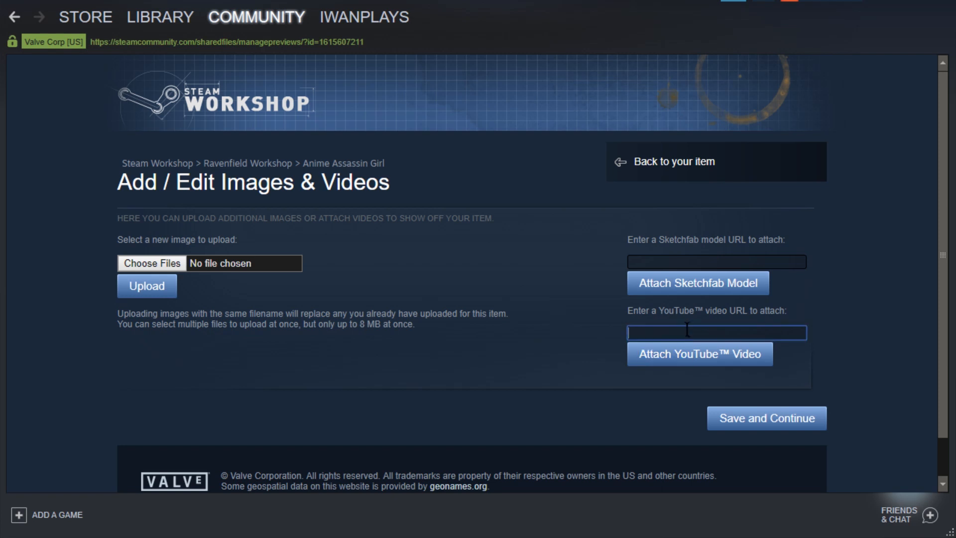
{"action": "left_click", "coordinate": [782, 177]}
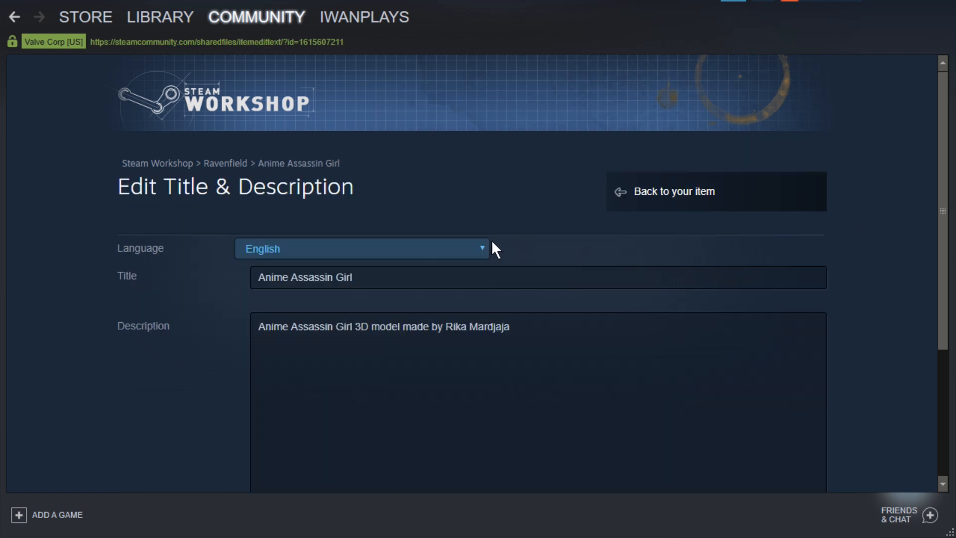
- Look through the Workshop item's title and description form
{"action": "scroll", "coordinate": [486, 231], "scroll_direction": "down", "scroll_amount": 4}
{"action": "scroll", "coordinate": [485, 229], "scroll_direction": "up", "scroll_amount": 3}
{"action": "left_click", "coordinate": [447, 202]}
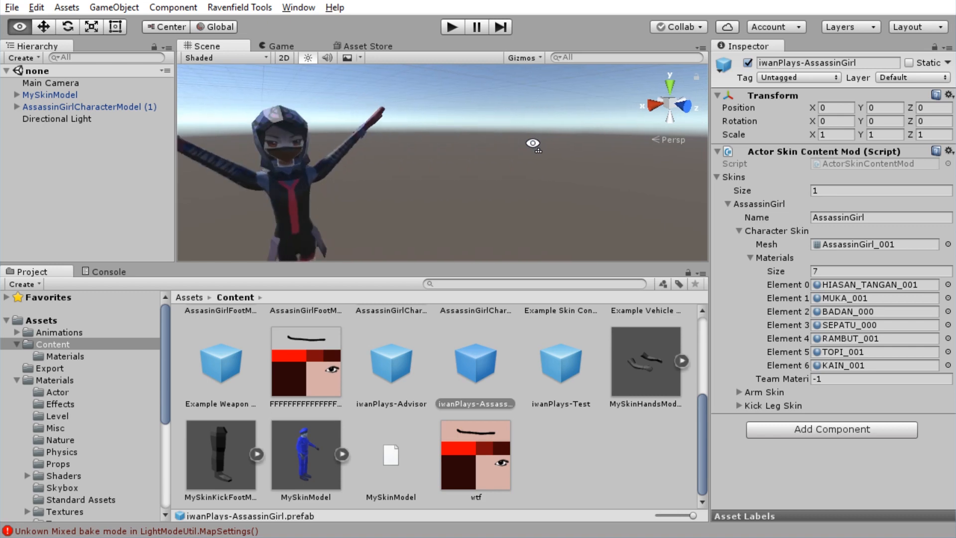
- Inspect the Assassin Girl model in the Unity scene from the side and the front
{"action": "right_click_drag", "start_coordinate": [533, 144], "coordinate": [504, 148]}
{"action": "key", "text": "w"}
{"action": "key", "text": "a"}
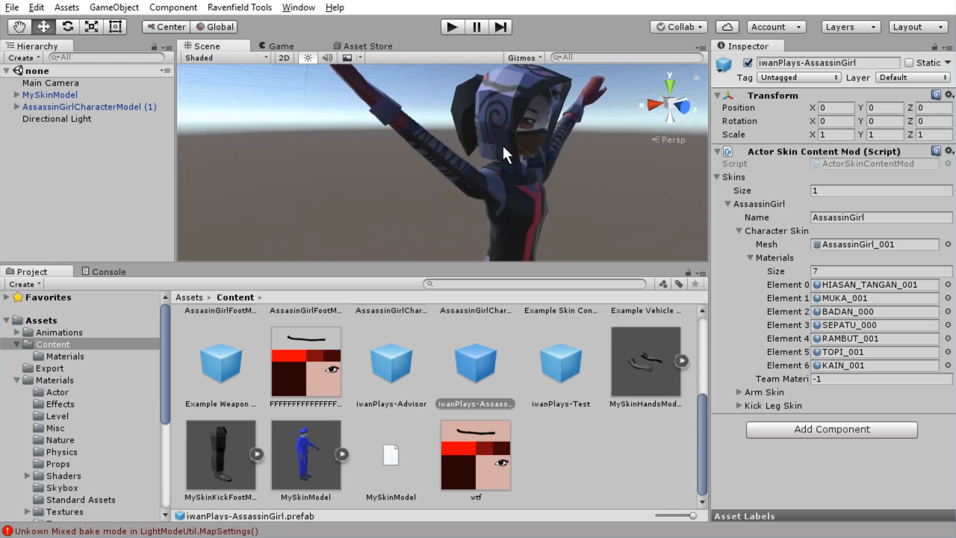
{"action": "left_click", "coordinate": [836, 377]}
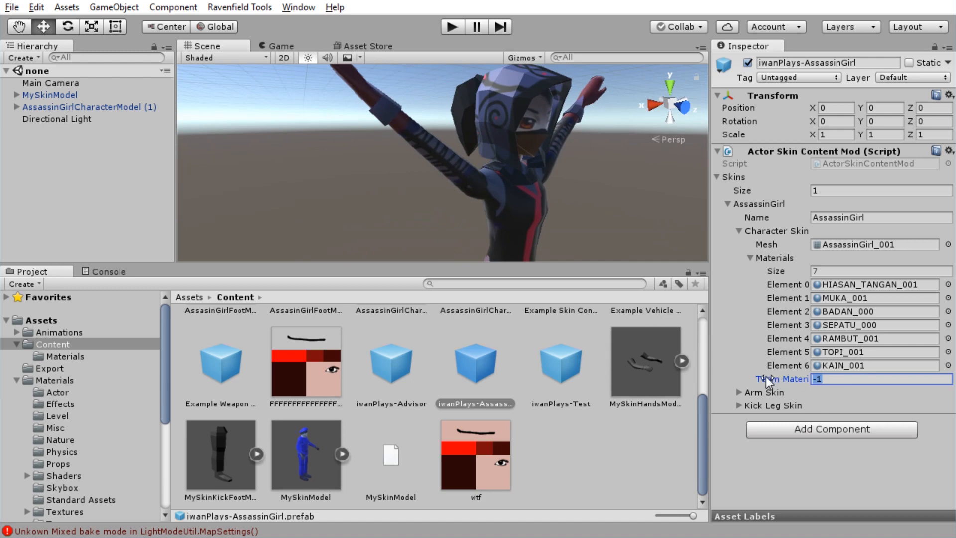
{"action": "right_click_drag", "start_coordinate": [510, 205], "coordinate": [460, 184]}
{"action": "key", "text": "d"}
{"action": "key", "text": "w"}
{"action": "key", "text": "s"}
{"action": "key", "text": "e"}
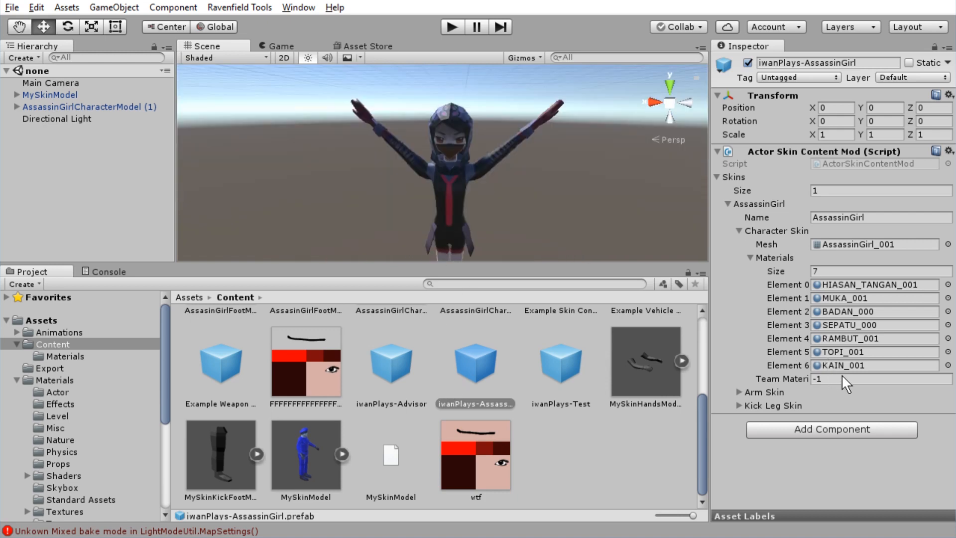
- Set the Team Material index of the AssassinGirl character skin to 0
{"action": "left_click", "coordinate": [836, 378]}
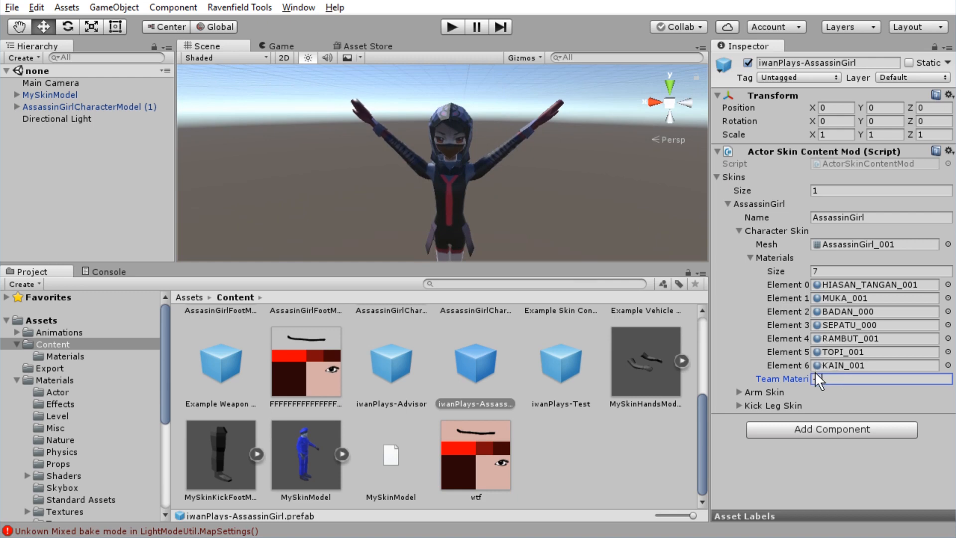
{"action": "double_click", "coordinate": [815, 377]}
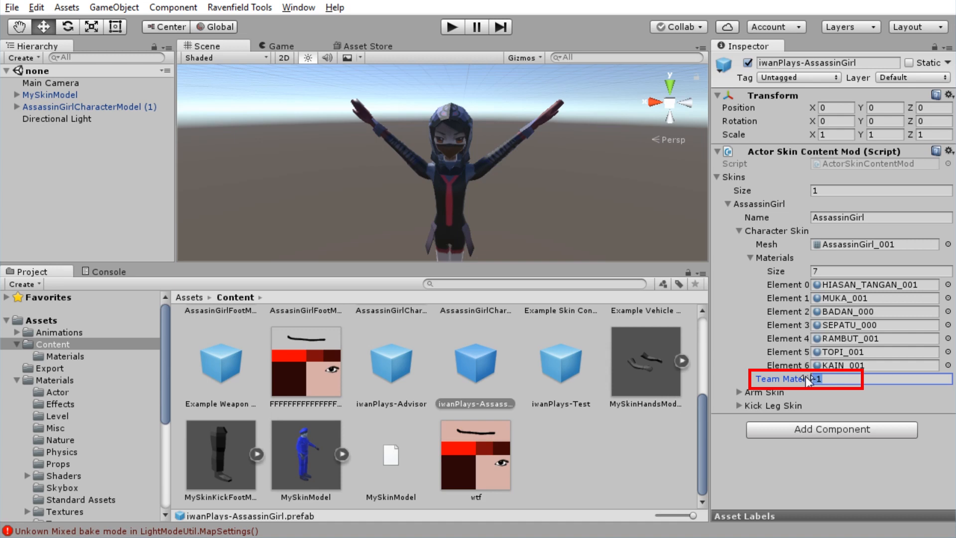
{"action": "left_click", "coordinate": [764, 258]}
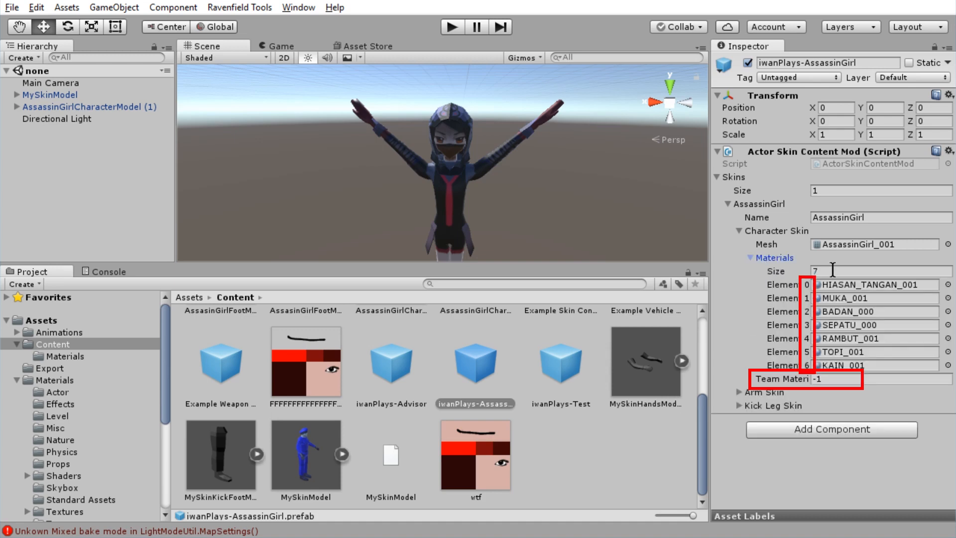
{"action": "left_click", "coordinate": [814, 272]}
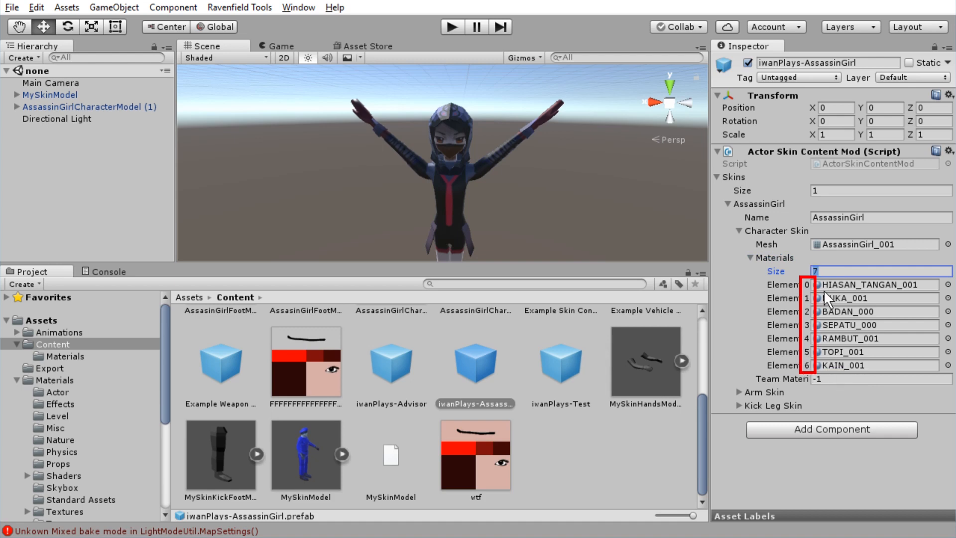
{"action": "left_click", "coordinate": [833, 376]}
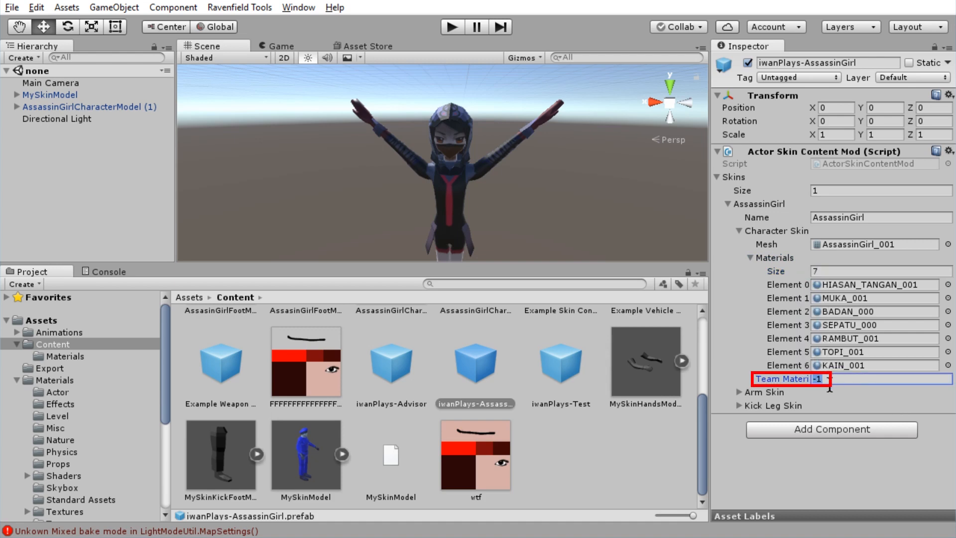
{"action": "left_click", "coordinate": [861, 271]}
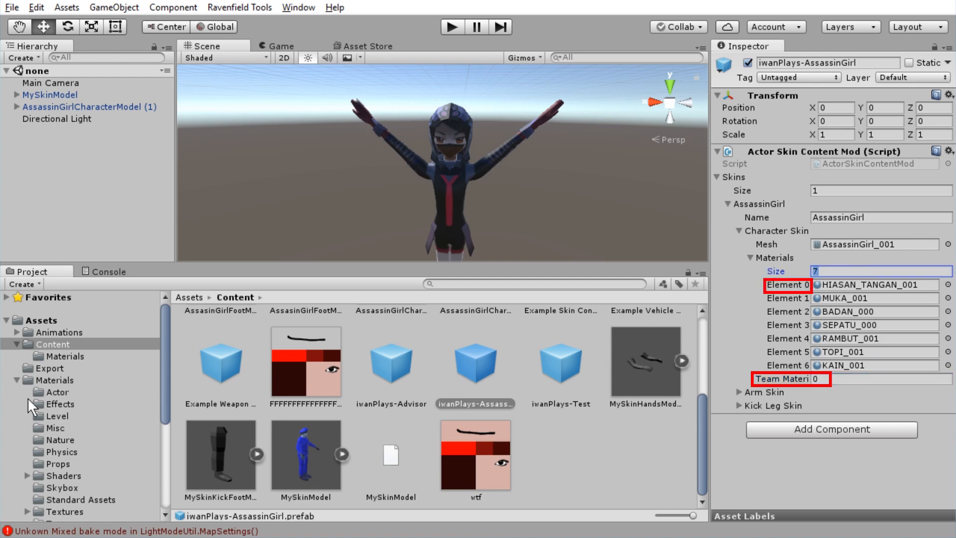
- Look at the team materials in the Actor folder and the HIASAN_TANGAN_001 material assigned to Element 0
{"action": "left_click", "coordinate": [48, 380]}
{"action": "left_click", "coordinate": [56, 392]}
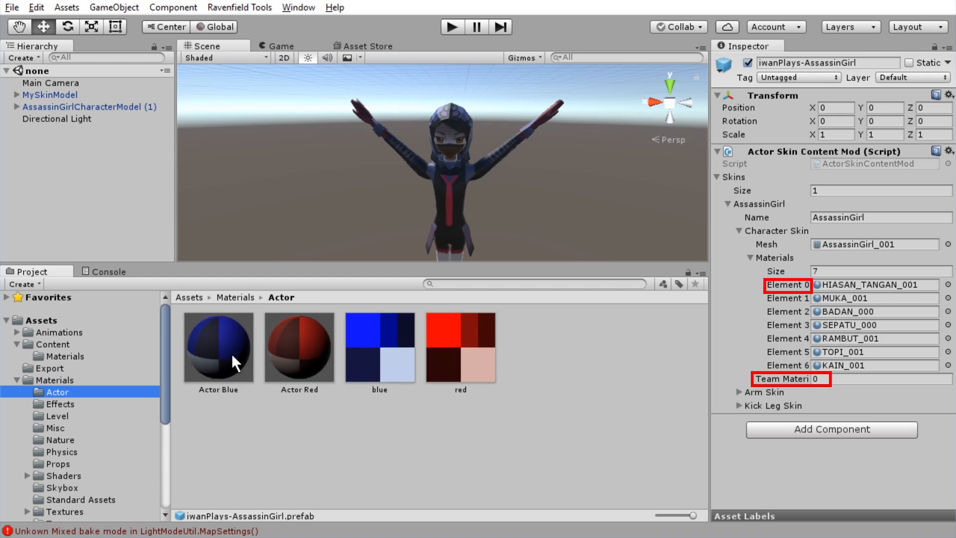
{"action": "left_click", "coordinate": [53, 344]}
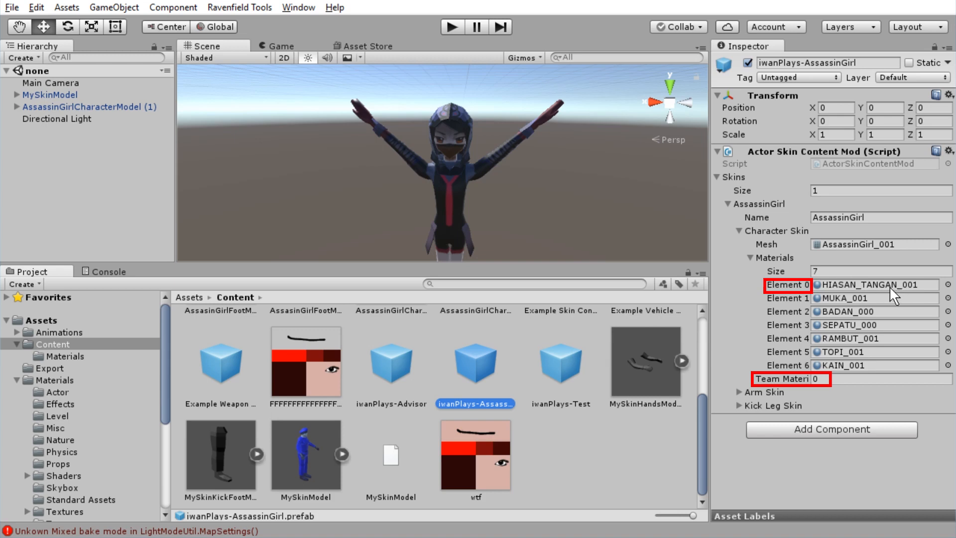
{"action": "double_click", "coordinate": [877, 287]}
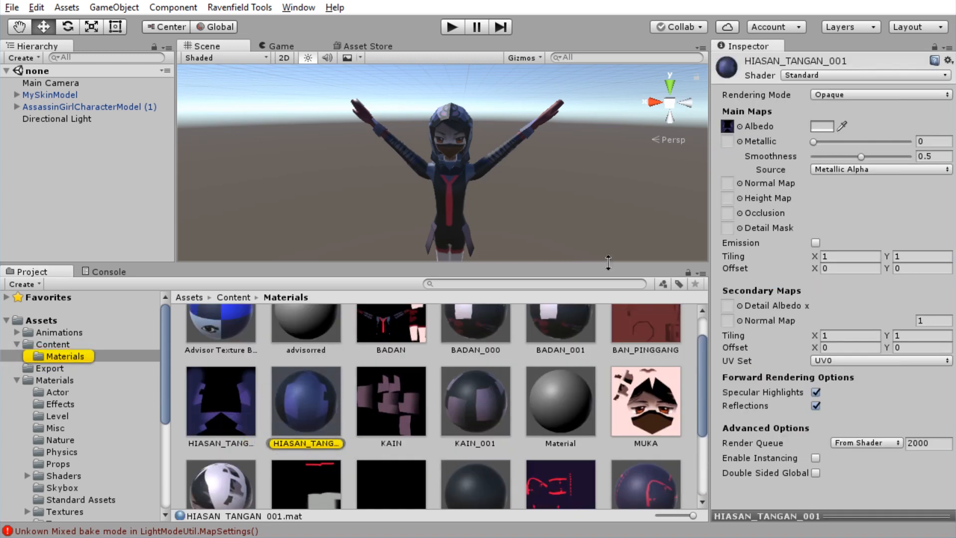
{"action": "right_click_drag", "start_coordinate": [607, 259], "coordinate": [642, 113]}
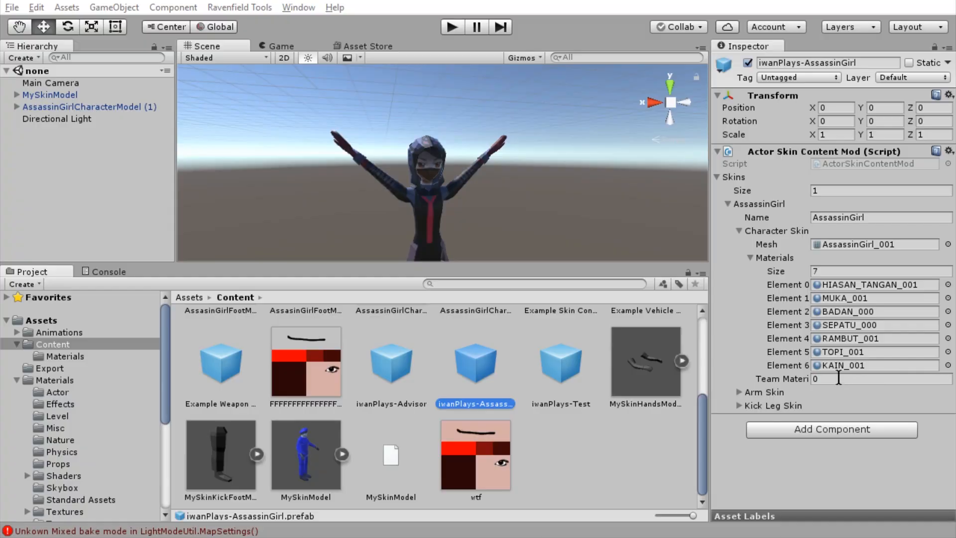
- Set the Team Material index of the AssassinGirl character skin to -1
{"action": "left_click", "coordinate": [840, 378]}
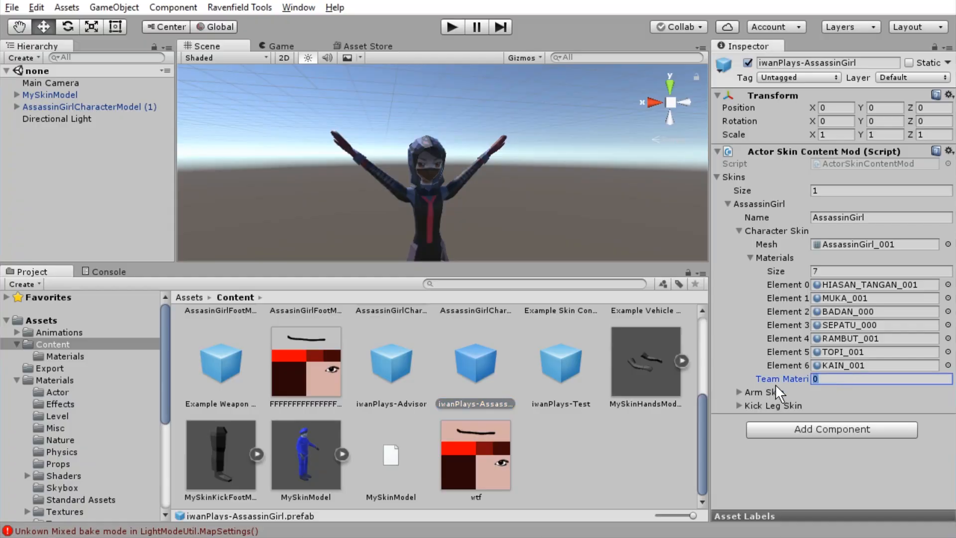
{"action": "double_click", "coordinate": [888, 298]}
{"action": "type", "text": "-1"}
{"action": "key", "text": "Tab"}
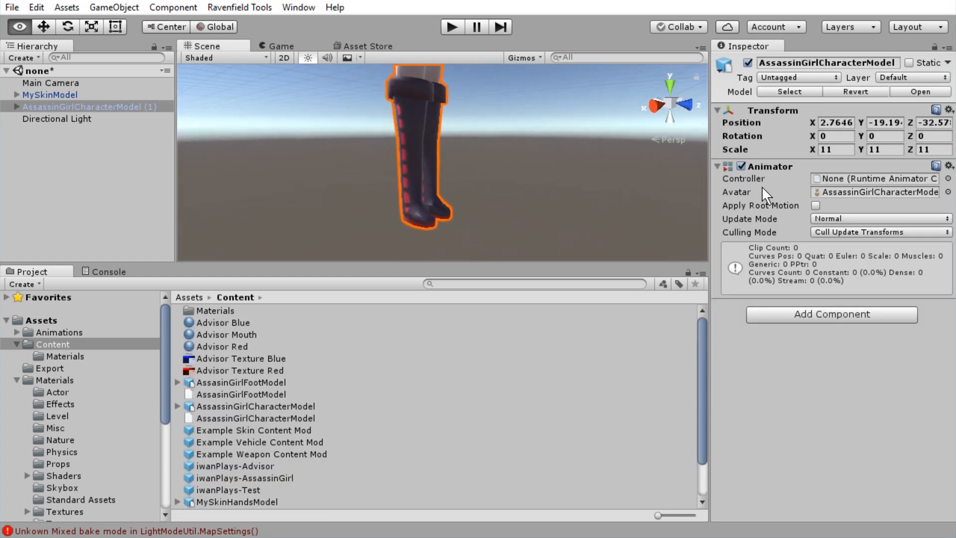
- View the model's upper body and reveal the Content Materials folder in the file explorer
{"action": "right_click_drag", "start_coordinate": [762, 188], "coordinate": [394, 256]}
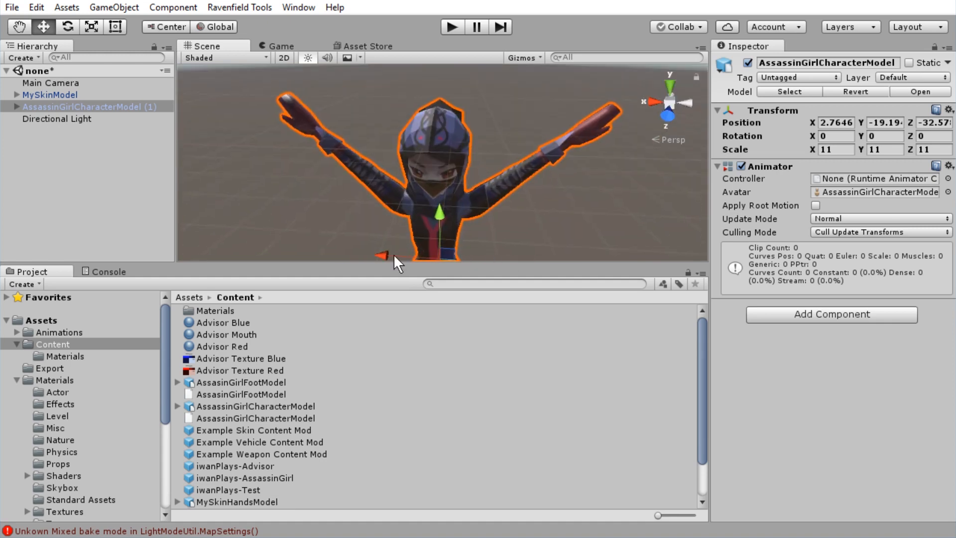
{"action": "left_click", "coordinate": [48, 356]}
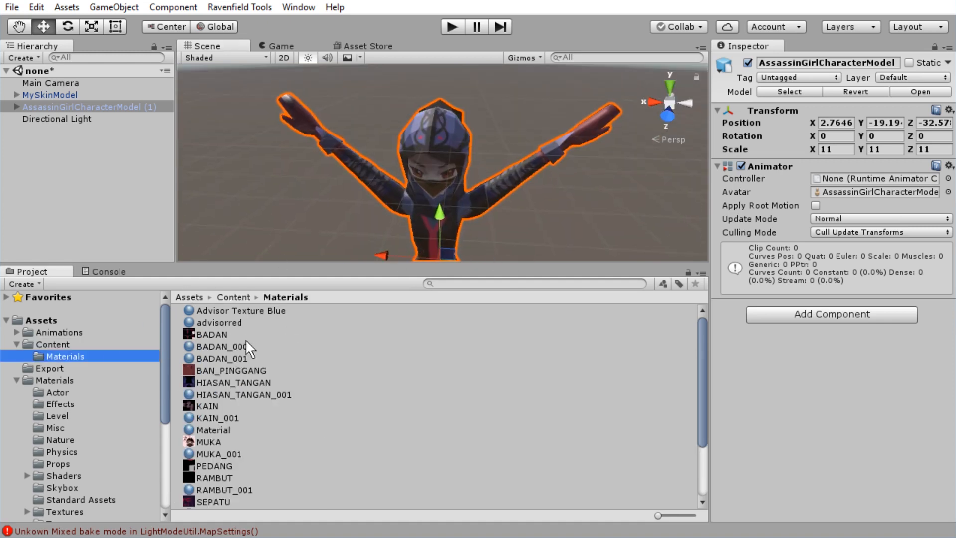
{"action": "right_click", "coordinate": [215, 322]}
{"action": "left_click", "coordinate": [299, 352]}
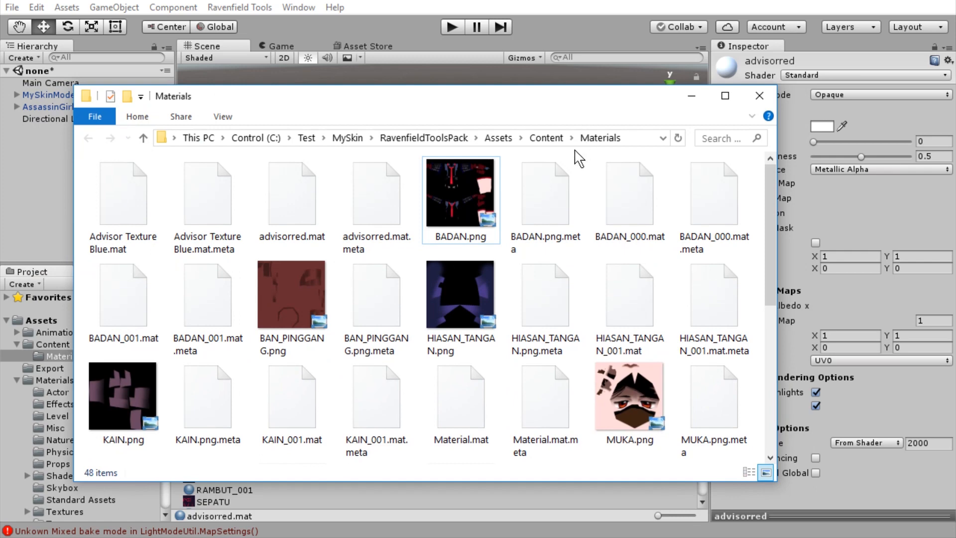
- Duplicate BADAN.png within the Materials folder and rename the copy BLUE_BADAN.png
{"action": "left_click", "coordinate": [456, 196]}
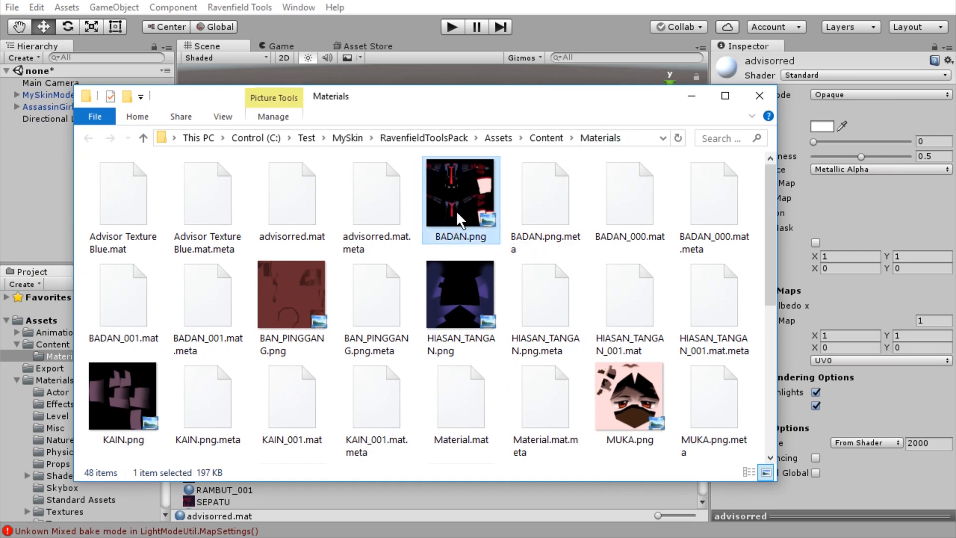
{"action": "left_click_drag", "start_coordinate": [455, 211], "coordinate": [554, 253], "text": "ctrl"}
{"action": "key", "text": "F2"}
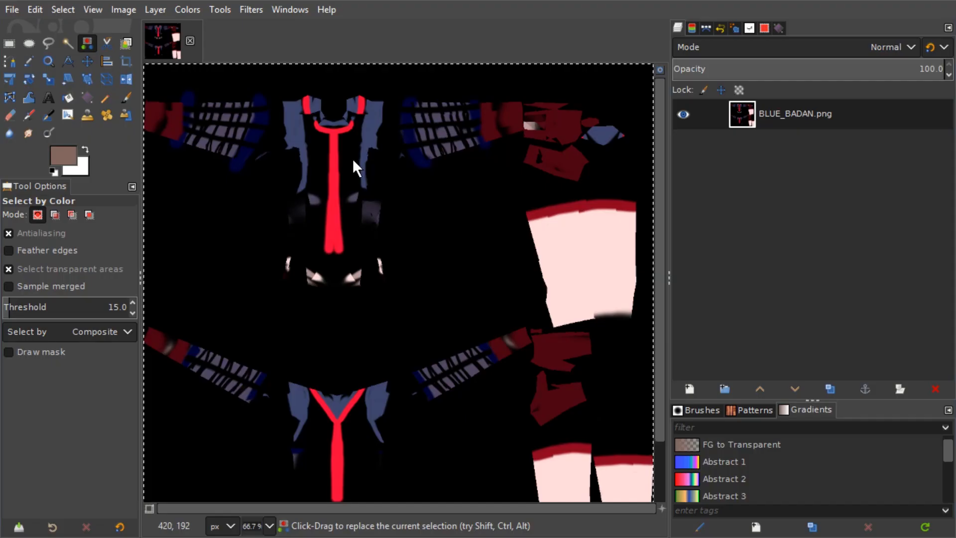
- Try to invert the colours of the BLUE_BADAN.png texture in GIMP, and undo it
{"action": "right_click", "coordinate": [353, 158]}
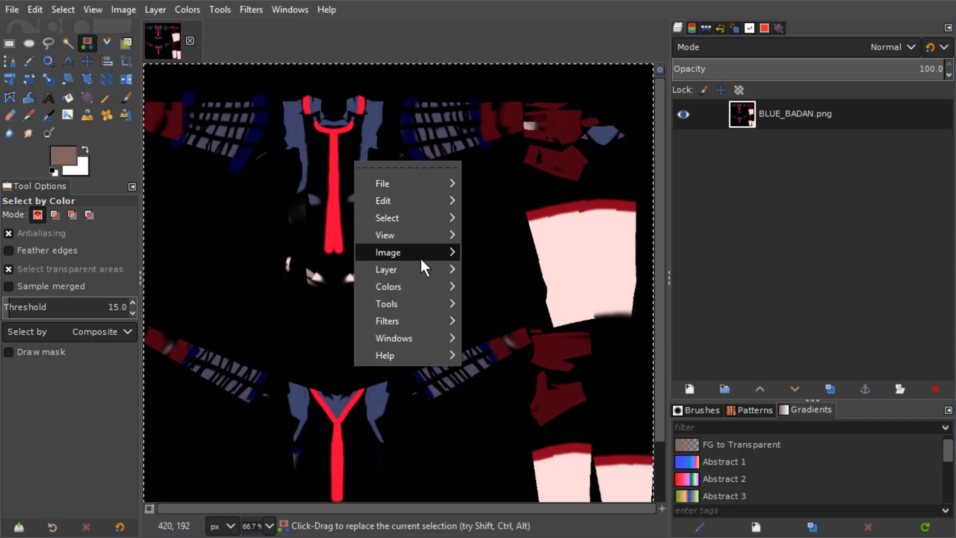
{"action": "mouse_move", "coordinate": [419, 285]}
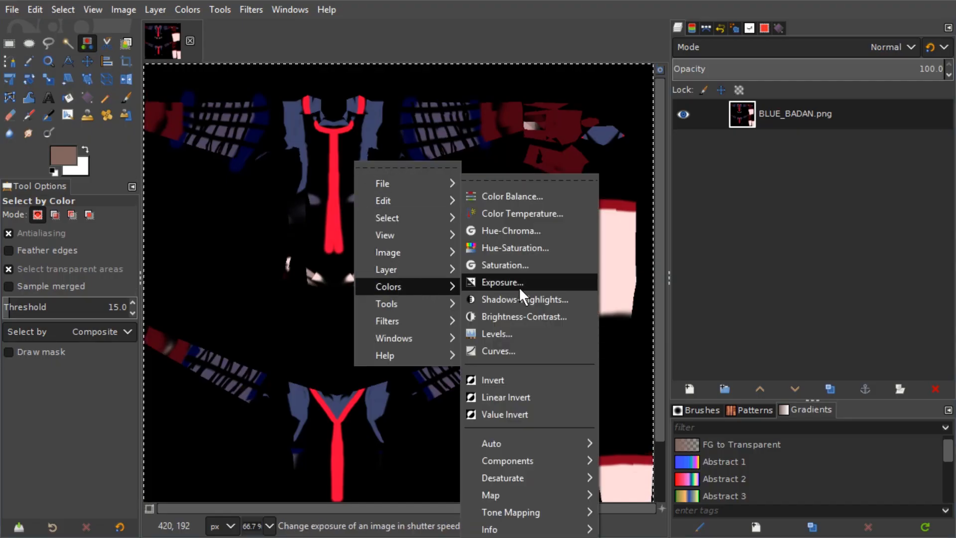
{"action": "left_click", "coordinate": [511, 352]}
{"action": "scroll", "coordinate": [491, 298], "scroll_direction": "down", "scroll_amount": 1, "text": "ctrl"}
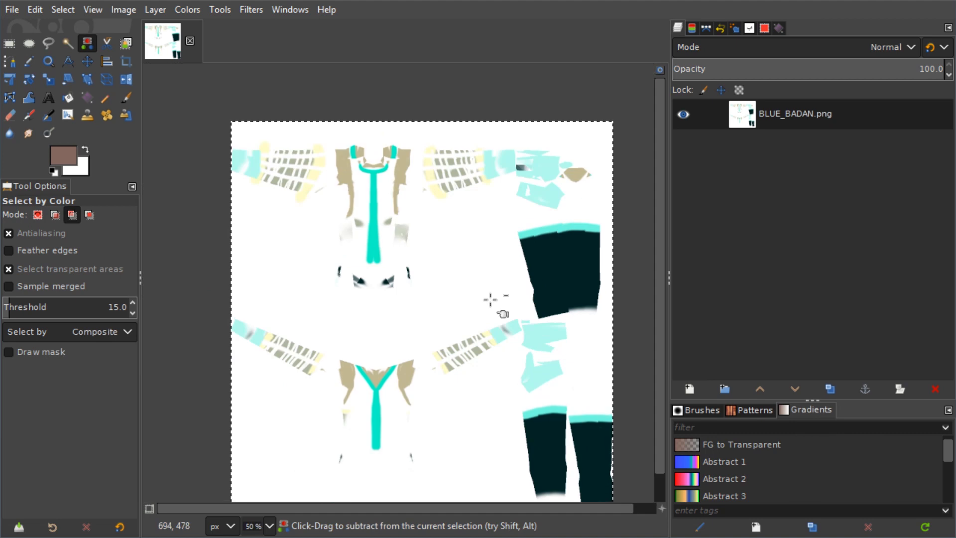
{"action": "key", "text": "ctrl+z"}
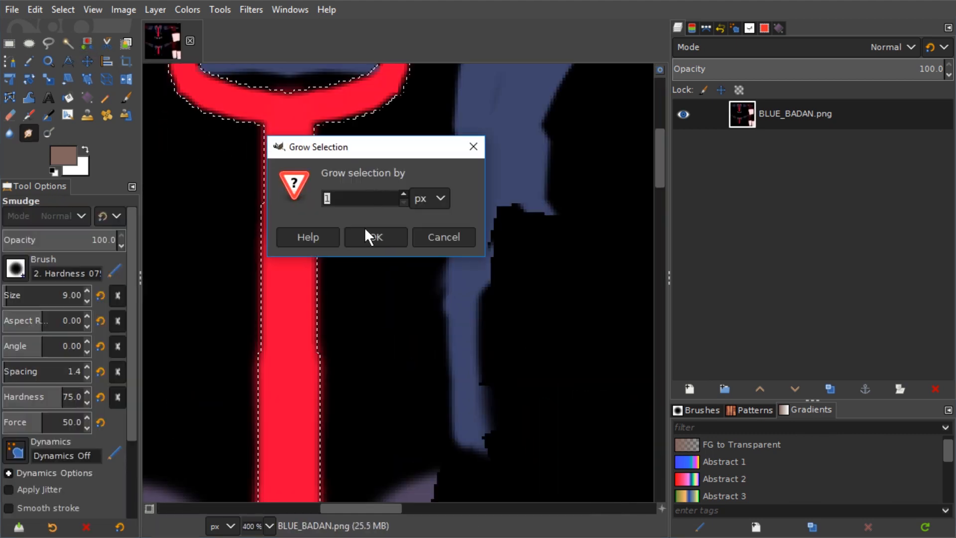
- Grow the selection around the red tie and collar by 1 px and recolour it blue with Hue-Saturation
{"action": "left_click", "coordinate": [366, 235]}
{"action": "right_click", "coordinate": [282, 179]}
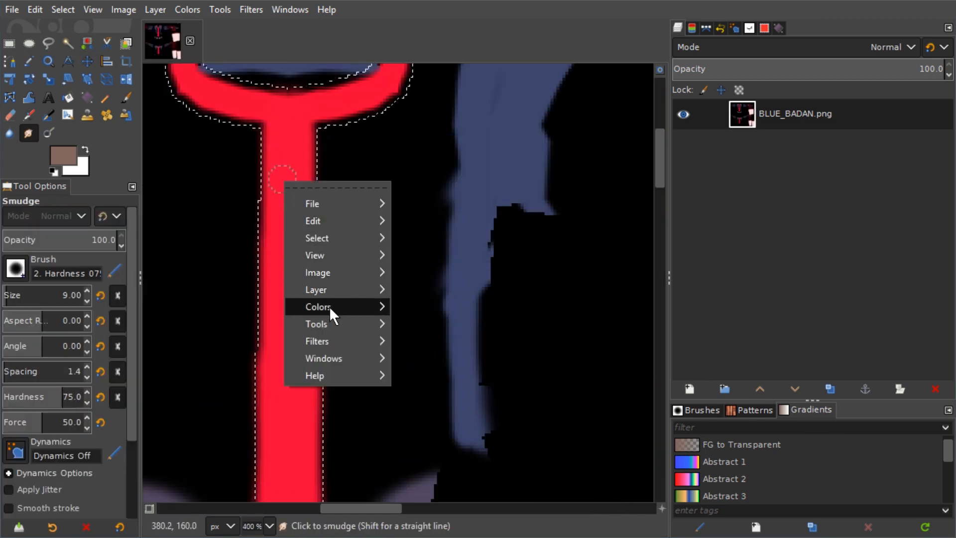
{"action": "mouse_move", "coordinate": [329, 308]}
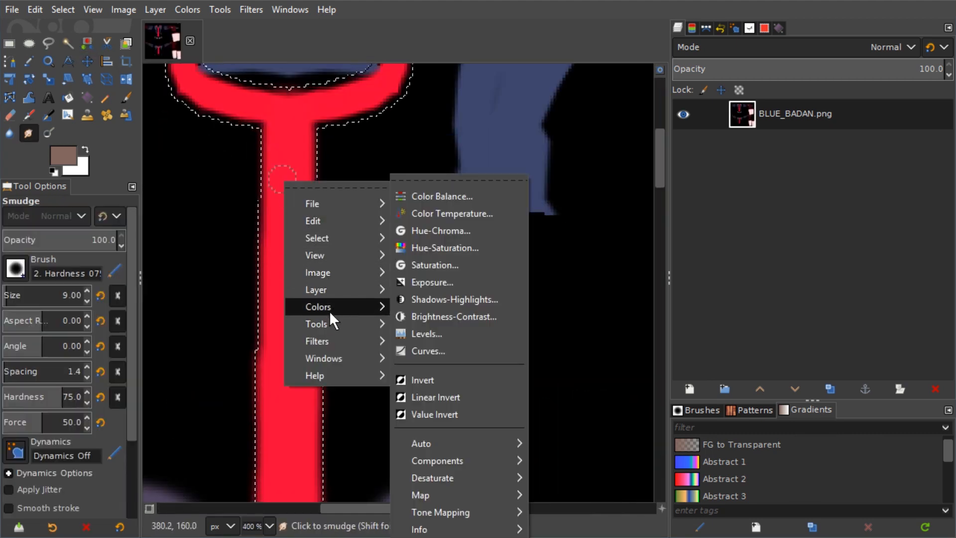
{"action": "left_click", "coordinate": [456, 251]}
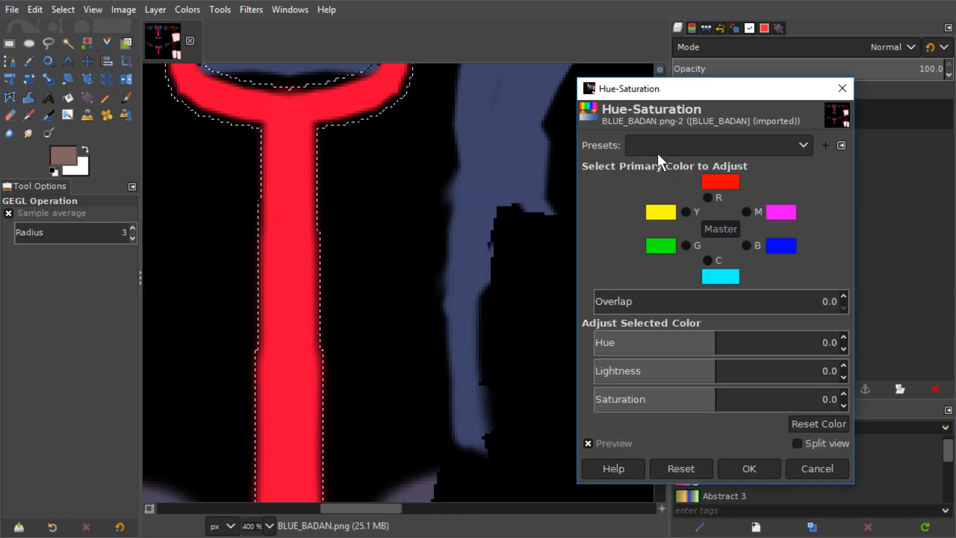
{"action": "left_click", "coordinate": [657, 150]}
{"action": "left_click", "coordinate": [661, 166]}
{"action": "left_click", "coordinate": [752, 466]}
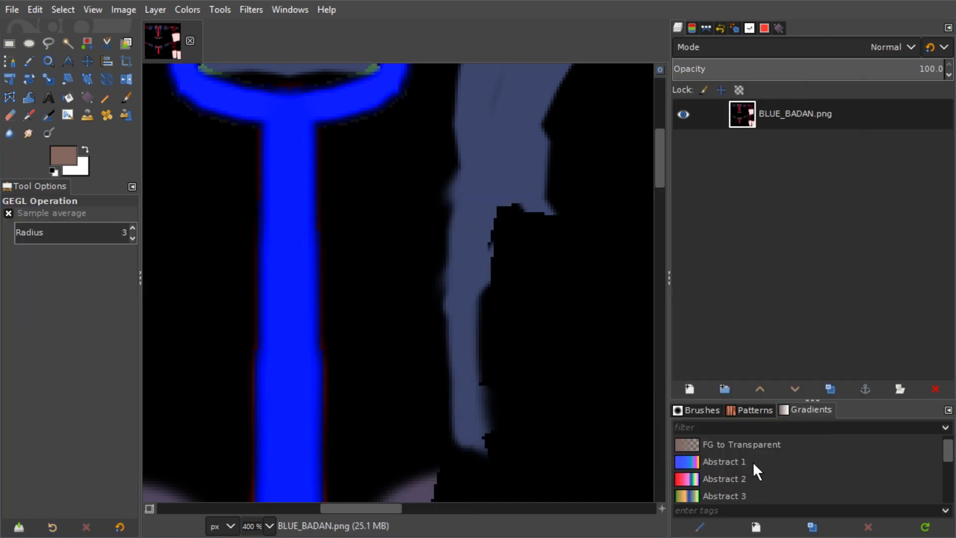
- Shrink the selection around the small bright red spot beside the blue-grey patch in BLUE_BADAN.png
{"action": "key", "text": "r"}
{"action": "key", "text": "2"}
{"action": "scroll", "coordinate": [384, 173], "scroll_direction": "down", "scroll_amount": 2, "text": "ctrl"}
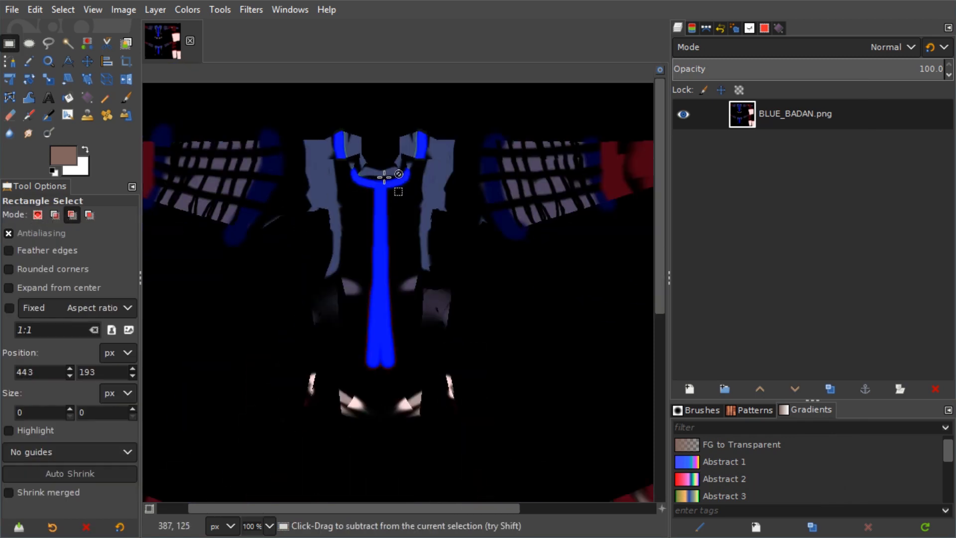
{"action": "middle_click_drag", "start_coordinate": [449, 337], "coordinate": [463, 107]}
{"action": "middle_click_drag", "start_coordinate": [474, 377], "coordinate": [548, 32]}
{"action": "scroll", "coordinate": [468, 233], "scroll_direction": "down", "scroll_amount": 2, "text": "ctrl"}
{"action": "middle_click_drag", "start_coordinate": [511, 174], "coordinate": [392, 271]}
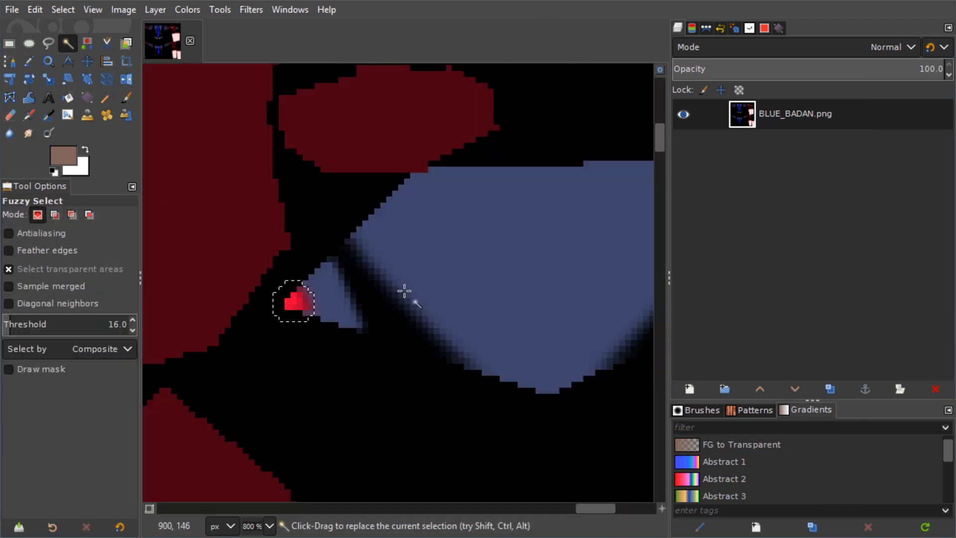
{"action": "key", "text": "alt+s"}
{"action": "key", "text": "h"}
{"action": "left_click", "coordinate": [440, 358]}
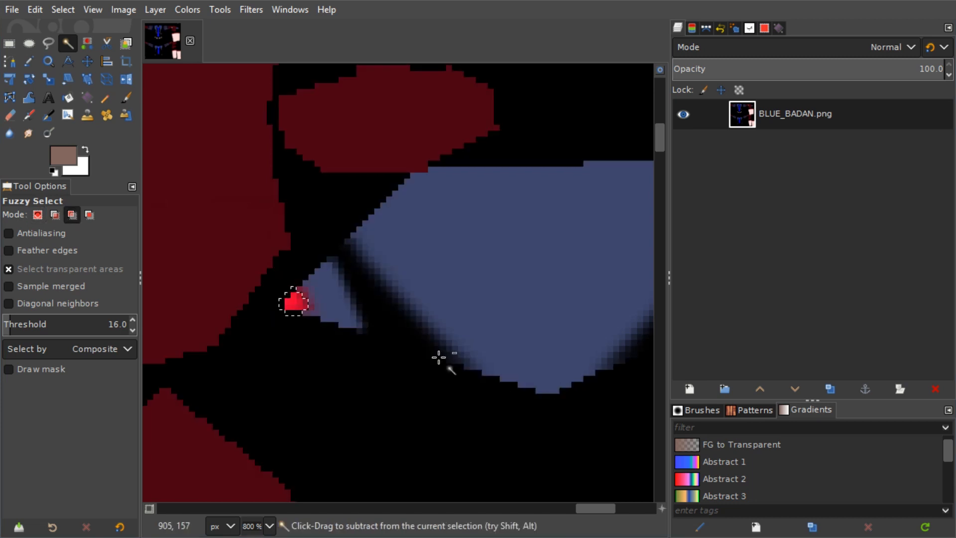
- Recolour the selected red spot blue by reusing a saved Hue-Saturation preset
{"action": "key", "text": "r"}
{"action": "right_click", "coordinate": [380, 219]}
{"action": "mouse_move", "coordinate": [448, 338]}
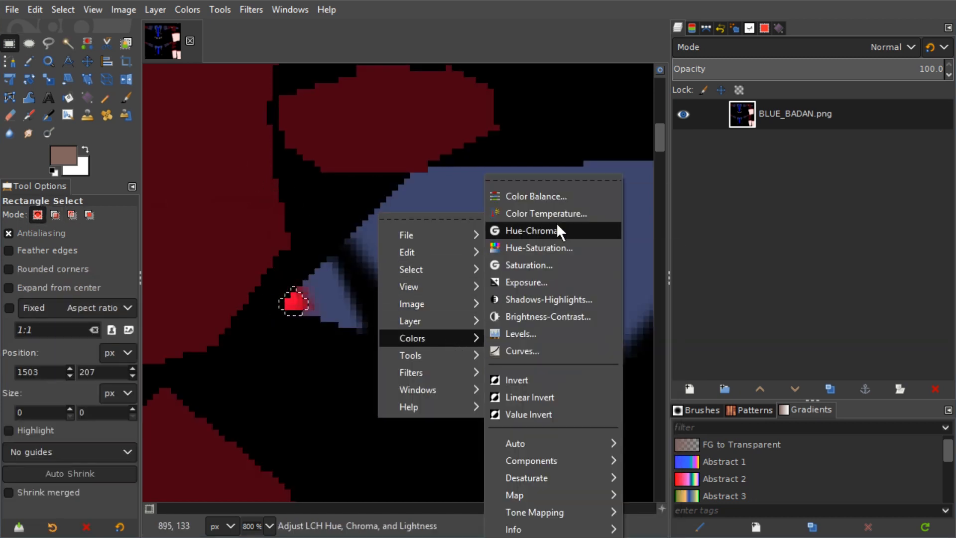
{"action": "left_click", "coordinate": [542, 247]}
{"action": "left_click", "coordinate": [717, 145]}
{"action": "left_click", "coordinate": [716, 149]}
{"action": "left_click", "coordinate": [727, 467]}
{"action": "scroll", "coordinate": [429, 330], "scroll_direction": "down", "scroll_amount": 5, "text": "ctrl"}
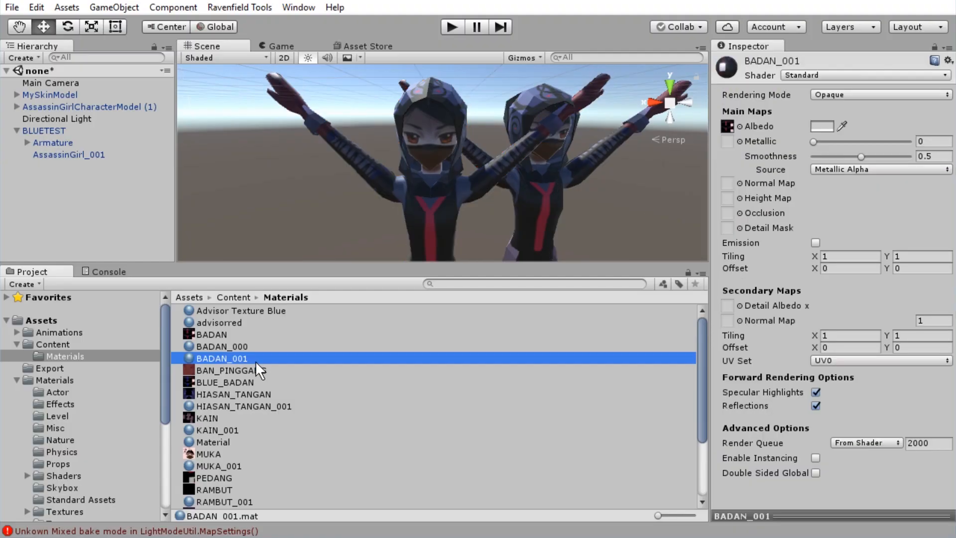
- Duplicate the BADAN_001 material in Unity and rename the copy BLUE_BADAN
{"action": "key", "text": "ctrl+d"}
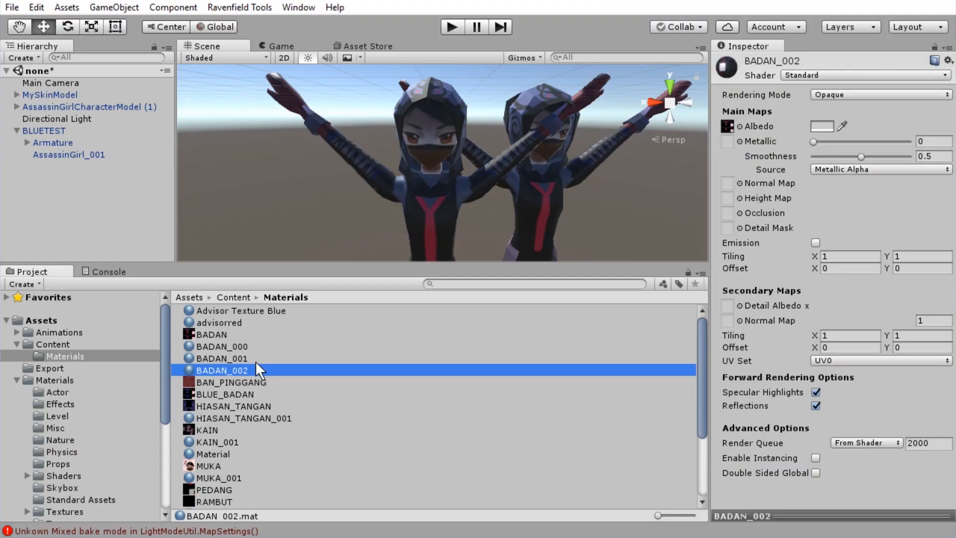
{"action": "left_click", "coordinate": [234, 371]}
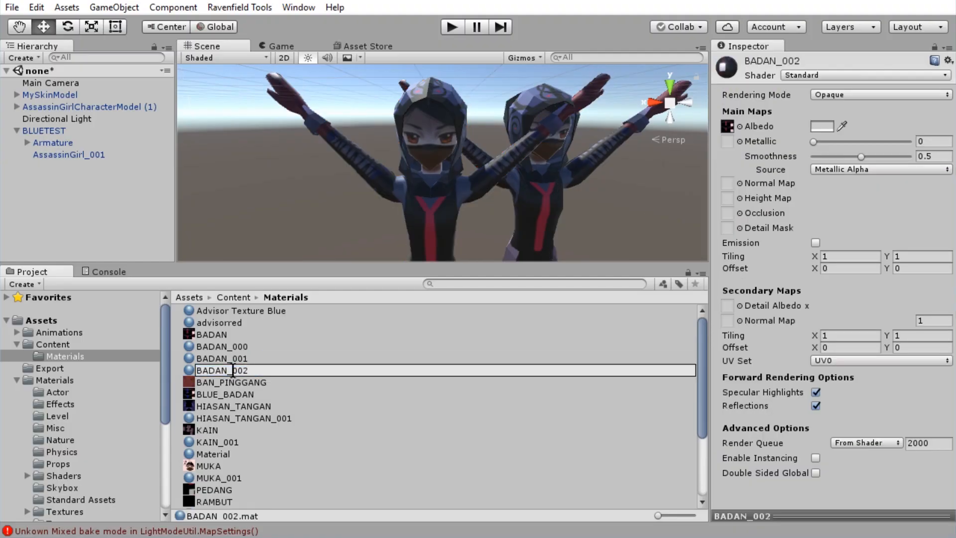
{"action": "key", "text": "shift+End"}
{"action": "key", "text": "BackSpace"}
{"action": "key", "text": "BackSpace"}
{"action": "key", "text": "Home"}
{"action": "type", "text": "BLUE_"}
{"action": "key", "text": "Return"}
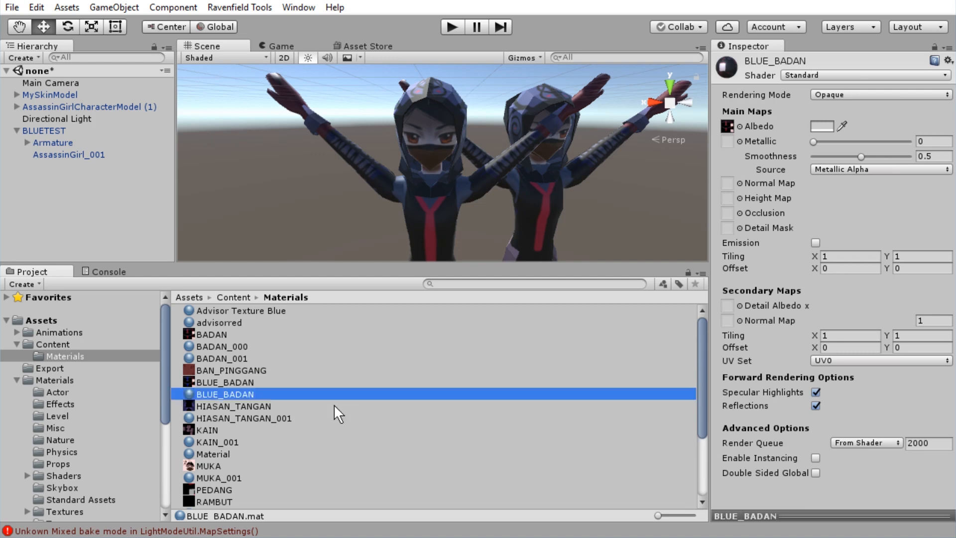
- Set the BLUE_BADAN texture as the new material's albedo and assign that material to Element 2 of BLUETEST's AssassinGirl_001
{"action": "left_click_drag", "start_coordinate": [232, 381], "coordinate": [727, 132]}
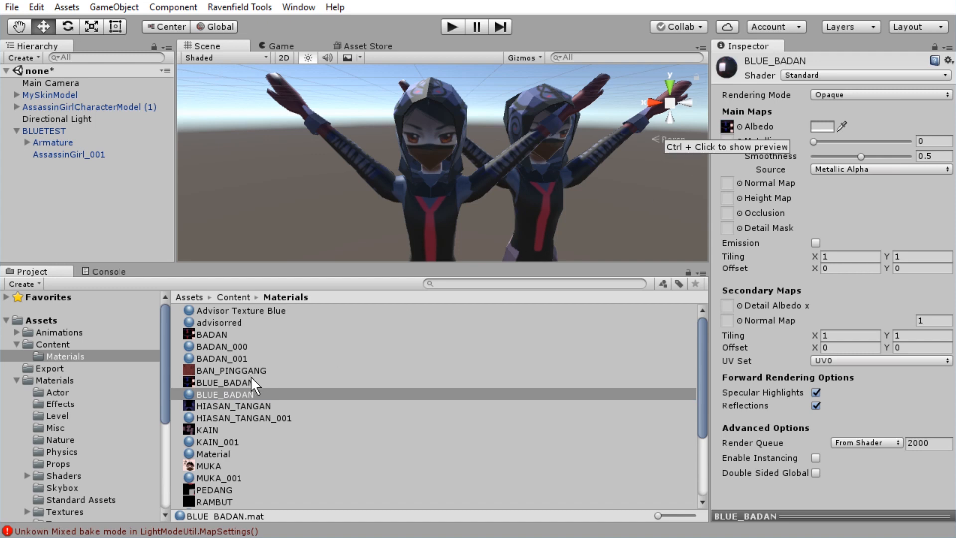
{"action": "left_click", "coordinate": [65, 158]}
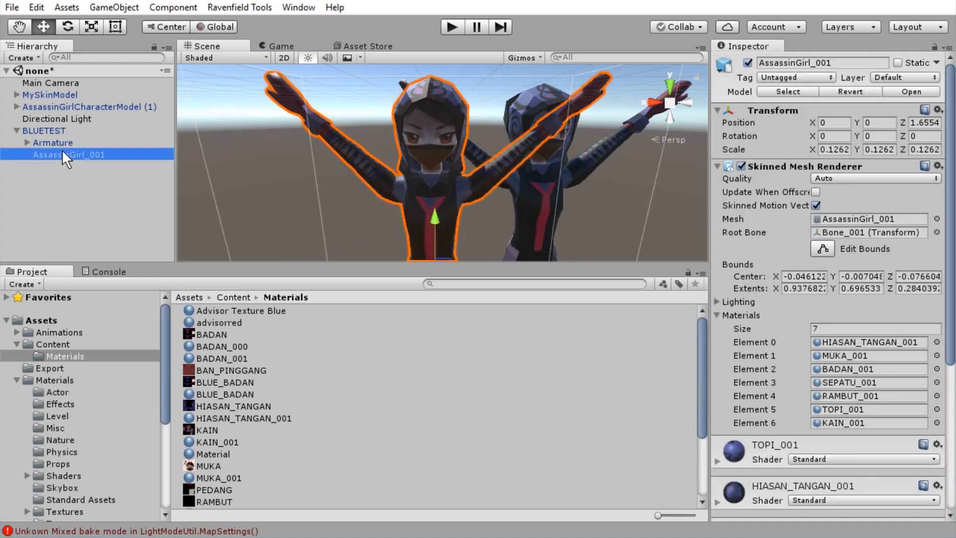
{"action": "left_click_drag", "start_coordinate": [223, 393], "coordinate": [857, 408]}
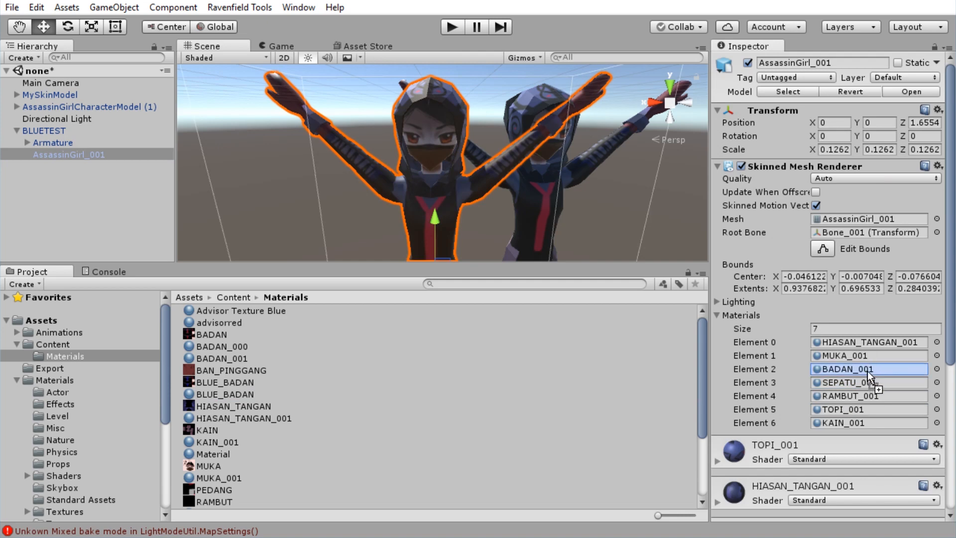
{"action": "left_click_drag", "start_coordinate": [867, 372], "coordinate": [868, 369]}
{"action": "right_click_drag", "start_coordinate": [571, 218], "coordinate": [519, 174]}
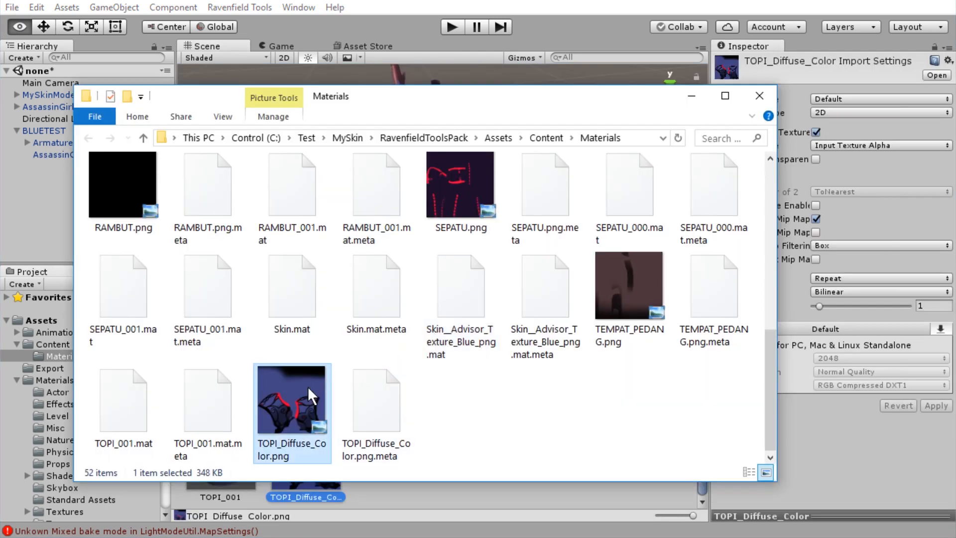
- Duplicate TOPI_Diffuse_Color.png in the Materials folder and rename the copy BLUE_TOPI_Diffuse_Color.png
{"action": "key", "text": "ctrl+c"}
{"action": "key", "text": "ctrl+v"}
{"action": "key", "text": "F2"}
{"action": "key", "text": "Right"}
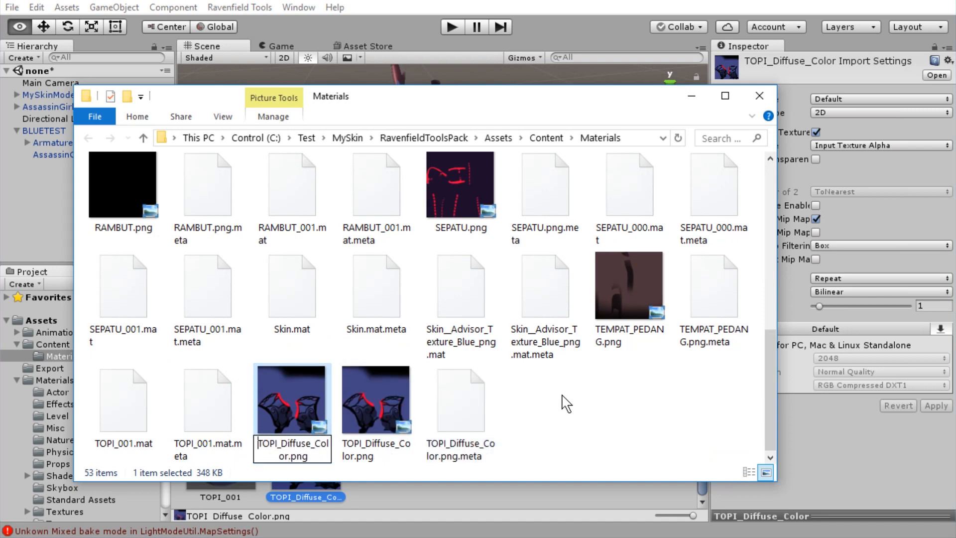
{"action": "type", "text": "BLUE"}
{"action": "key", "text": "Return"}
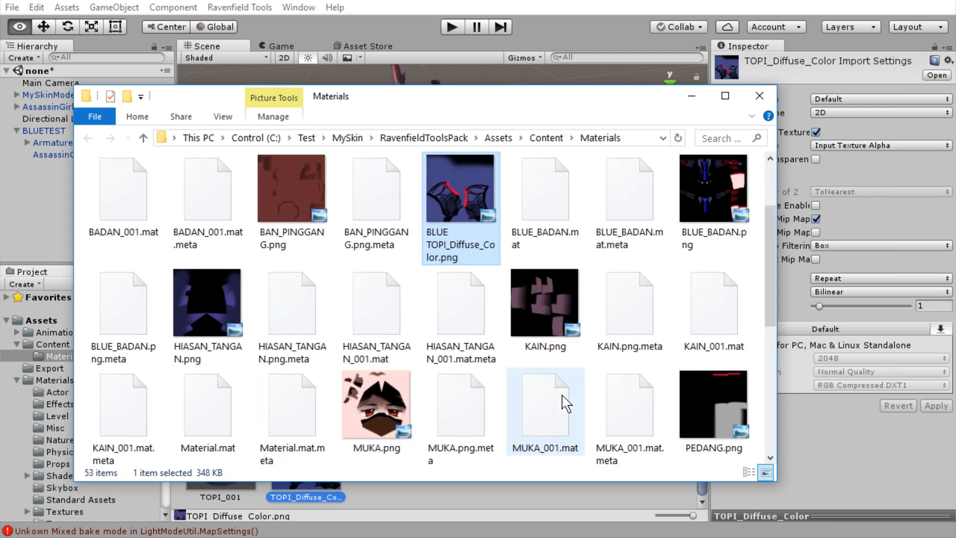
{"action": "key", "text": "F2"}
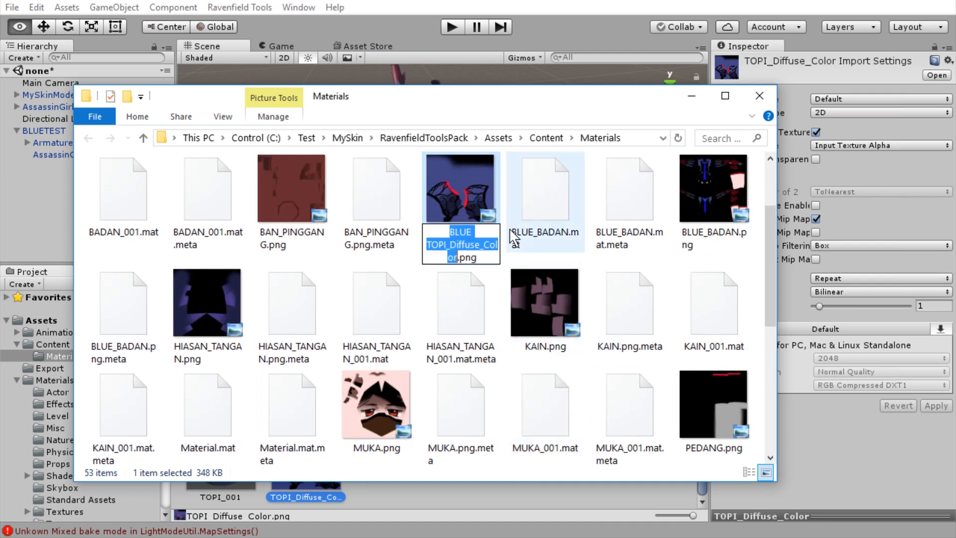
{"action": "key", "text": "Up"}
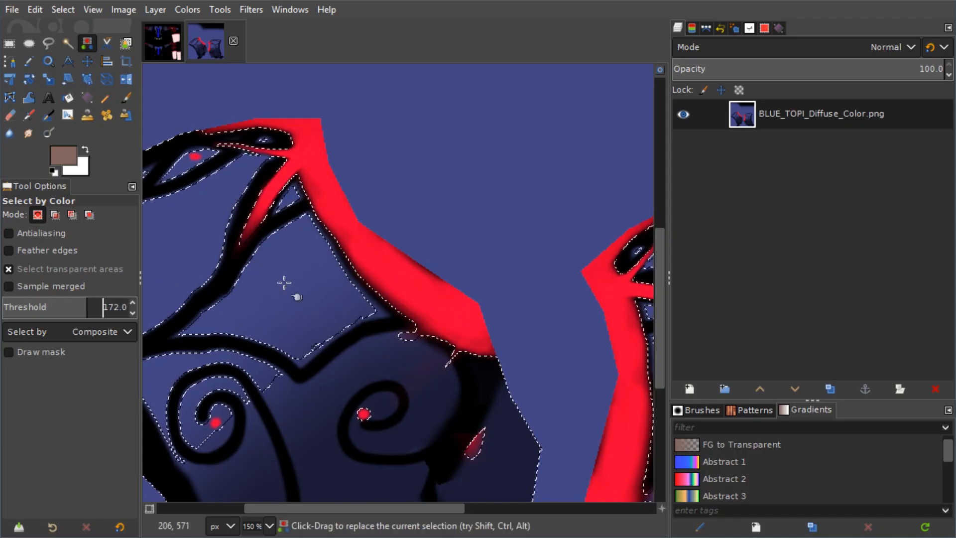
- In GIMP, recolour the selected red trim of BLUE_TOPI_Diffuse_Color.png blue using Hue-Saturation with hue -107.6, lightness 13.4 and saturation 5.6
{"action": "scroll", "coordinate": [372, 263], "scroll_direction": "down", "scroll_amount": 3, "text": "ctrl"}
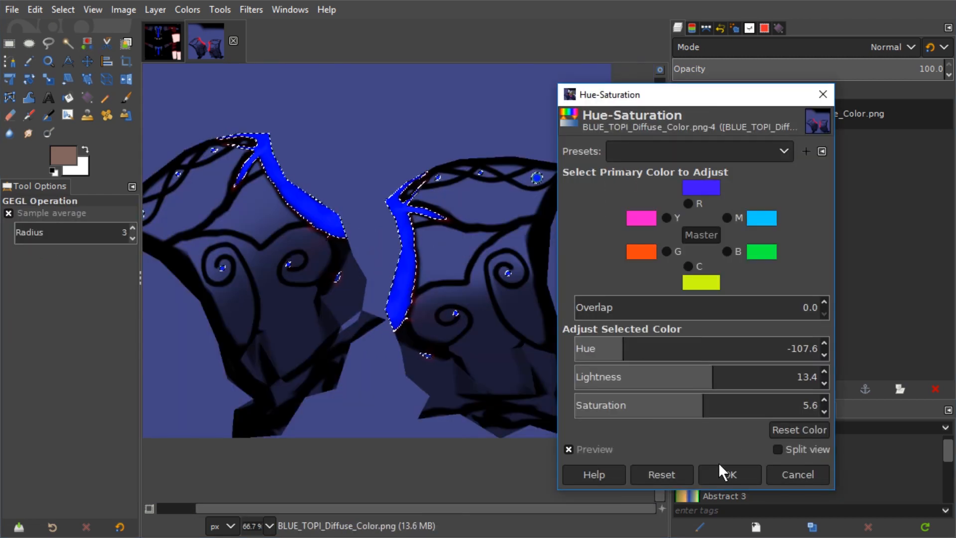
{"action": "left_click", "coordinate": [730, 474]}
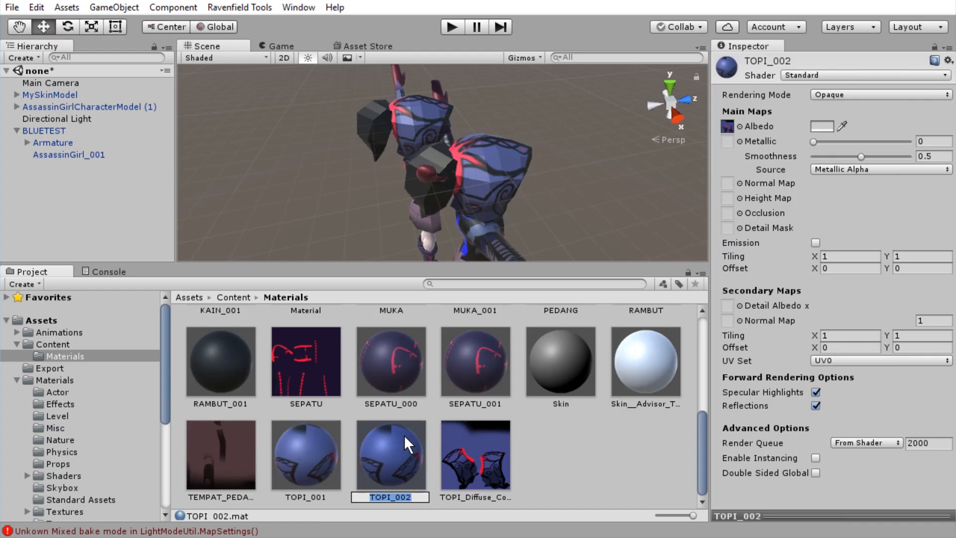
- Rename the duplicated TOPI_002 material BLUE_TOPI in Unity and set the blue TOPI diffuse texture as its albedo
{"action": "type", "text": "BLUE_TOPI"}
{"action": "key", "text": "Return"}
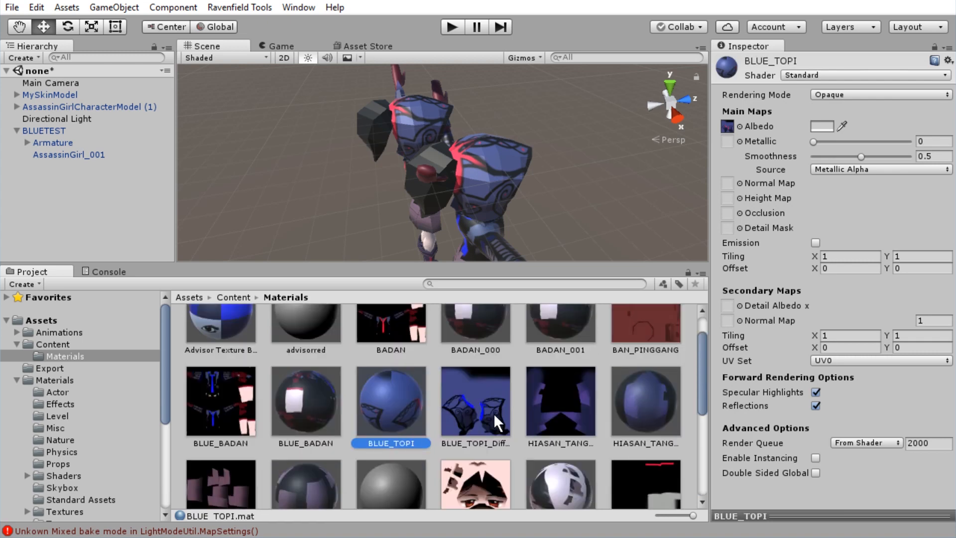
{"action": "left_click_drag", "start_coordinate": [448, 404], "coordinate": [699, 169]}
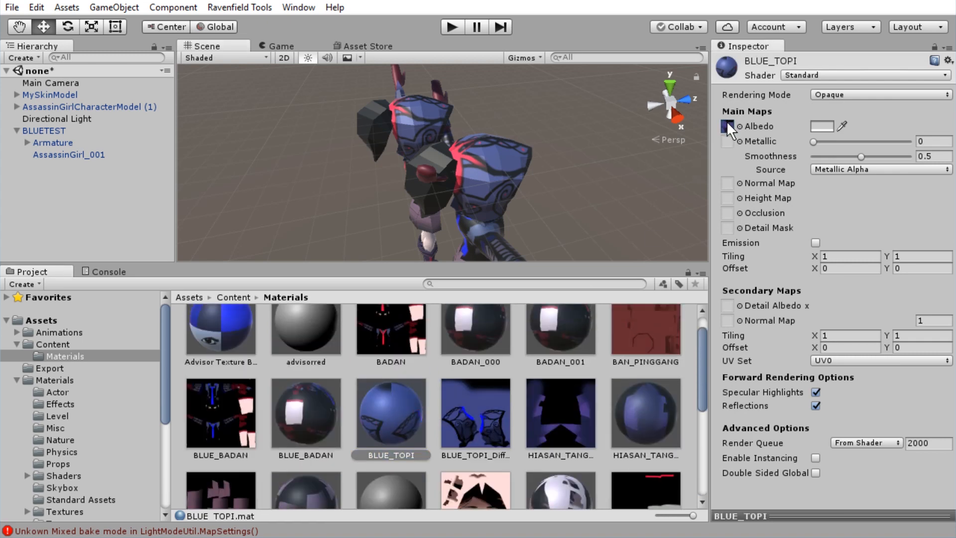
- Assign the BLUE_TOPI material to Element 5 of BLUETEST's AssassinGirl_001 mesh
{"action": "left_click_drag", "start_coordinate": [511, 175], "coordinate": [121, 143], "text": "alt"}
{"action": "left_click", "coordinate": [57, 155]}
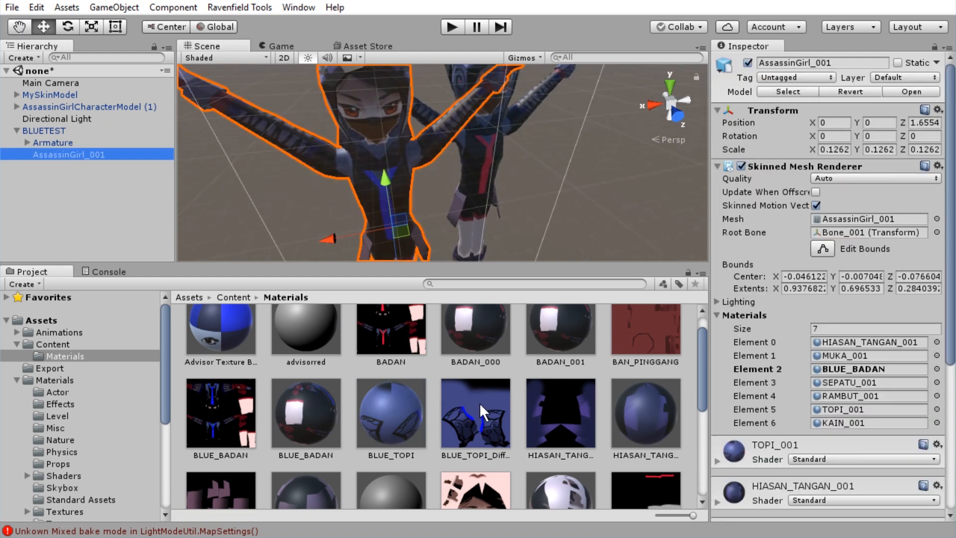
{"action": "left_click_drag", "start_coordinate": [392, 413], "coordinate": [855, 413]}
{"action": "left_click_drag", "start_coordinate": [594, 234], "coordinate": [649, 149], "text": "alt"}
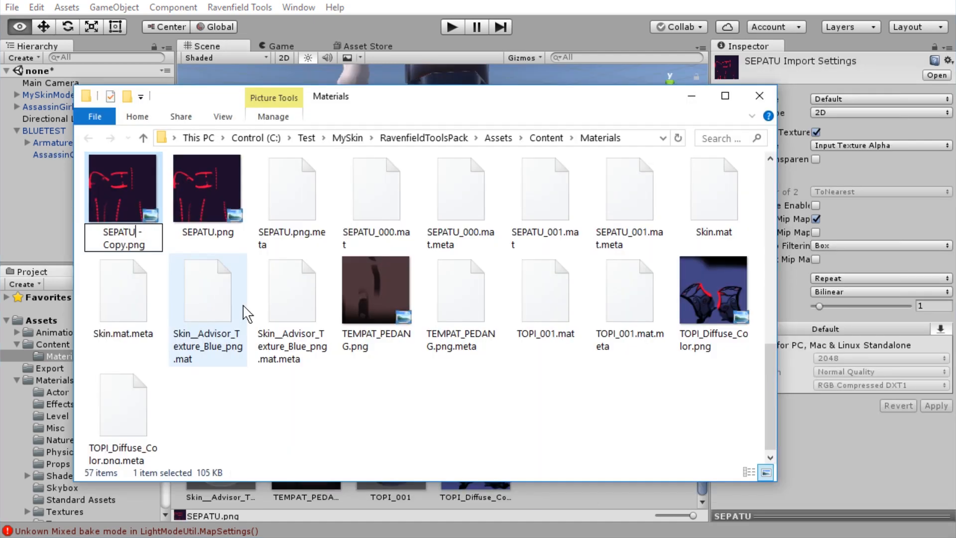
- Rename the copy of SEPATU.png in the Materials folder as BLUE_SEPATU.png
{"action": "key", "text": "BackSpace"}
{"action": "key", "text": "BackSpace"}
{"action": "key", "text": "BackSpace"}
{"action": "key", "text": "BackSpace"}
{"action": "key", "text": "BackSpace"}
{"action": "key", "text": "BackSpace"}
{"action": "key", "text": "BackSpace"}
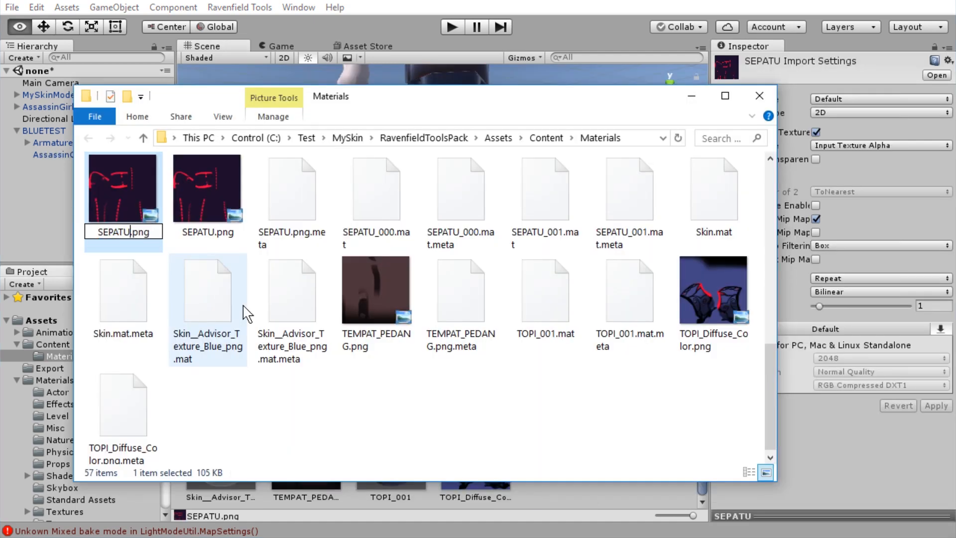
{"action": "type", "text": "BLUE_"}
{"action": "key", "text": "Return"}
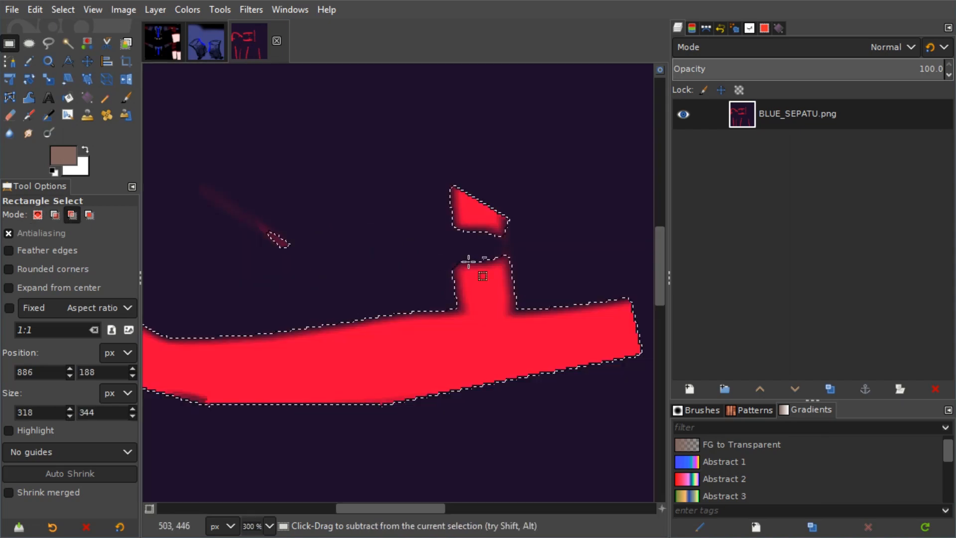
- Recolour the selected red areas of BLUE_SEPATU.png blue with Hue-Saturation and export the image as PNG
{"action": "right_click", "coordinate": [520, 236]}
{"action": "mouse_move", "coordinate": [550, 352]}
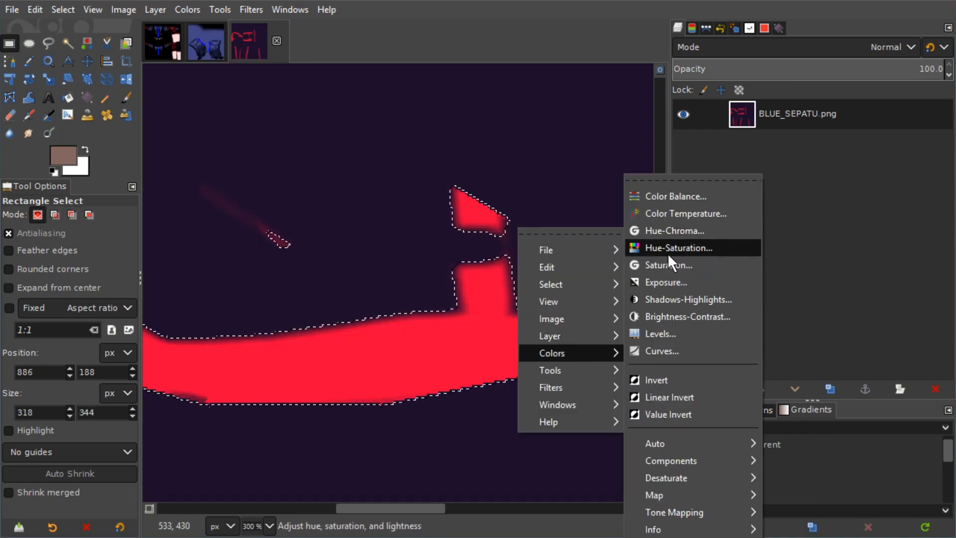
{"action": "left_click", "coordinate": [653, 246]}
{"action": "key", "text": "Return"}
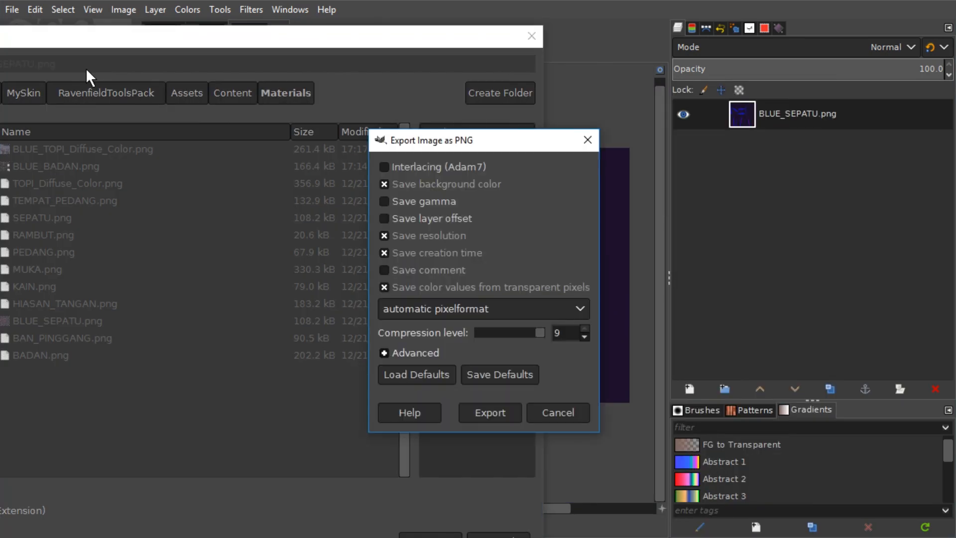
{"action": "key", "text": "Return"}
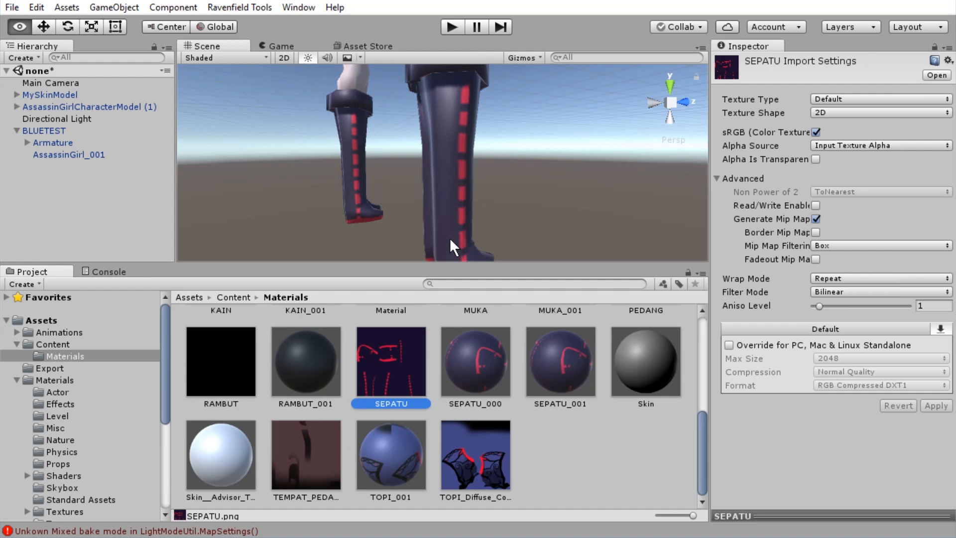
- Refresh the Unity project assets and rename the duplicated SEPATU_002 material BLUE_SEPATU
{"action": "right_click", "coordinate": [569, 461]}
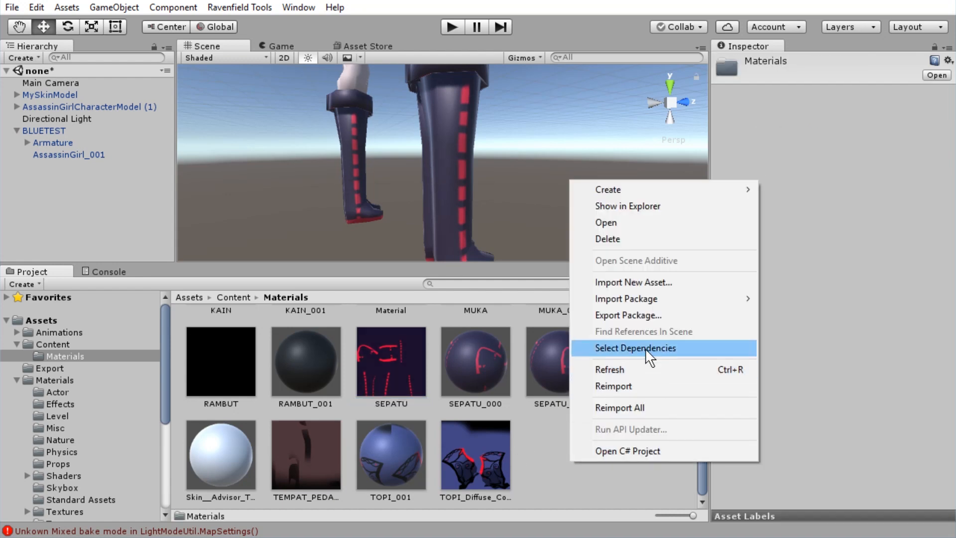
{"action": "left_click", "coordinate": [639, 367]}
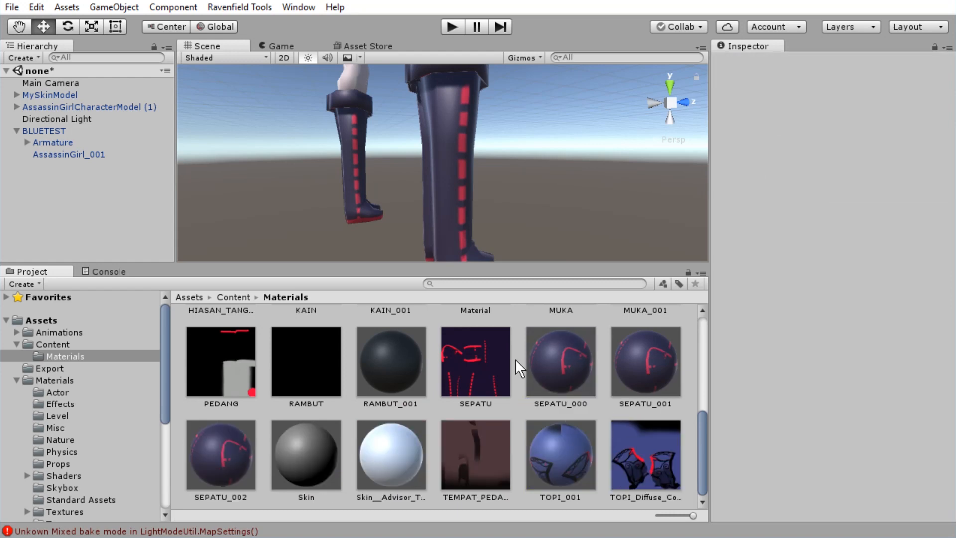
{"action": "left_click", "coordinate": [225, 459]}
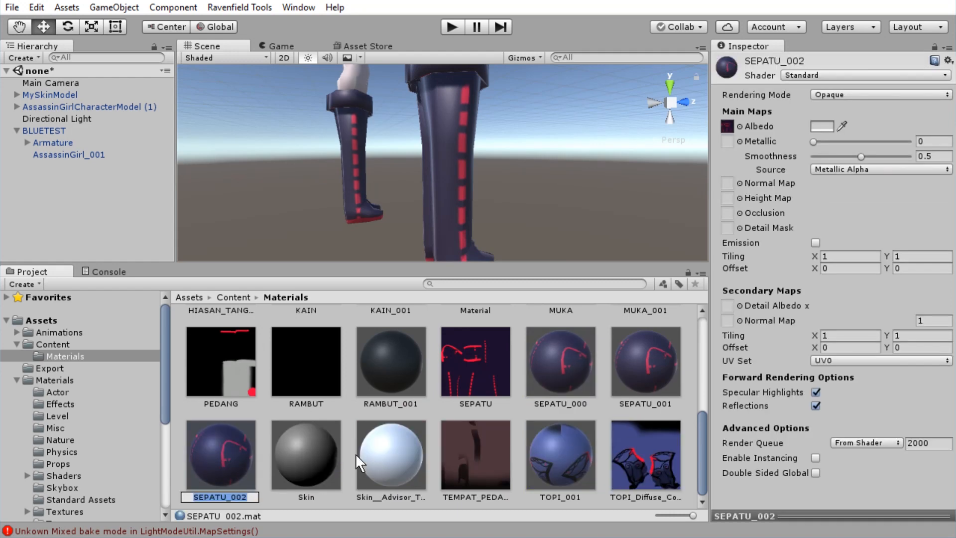
{"action": "type", "text": "BLUE_SEPATU_"}
{"action": "key", "text": "BackSpace"}
{"action": "key", "text": "Return"}
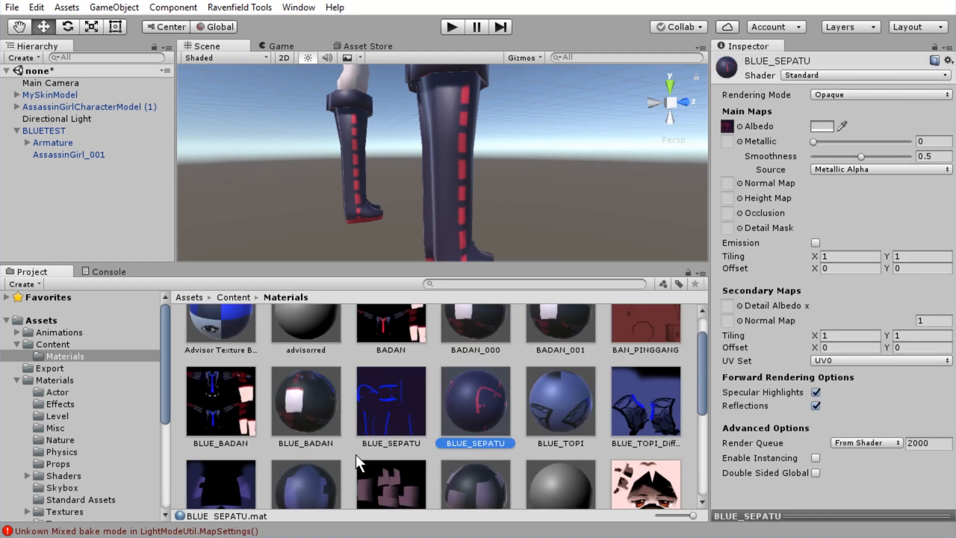
- Set the BLUE_SEPATU texture as the BLUE_SEPATU material's albedo and assign the material to the boots of BLUETEST's AssassinGirl_001
{"action": "left_click_drag", "start_coordinate": [495, 398], "coordinate": [614, 182]}
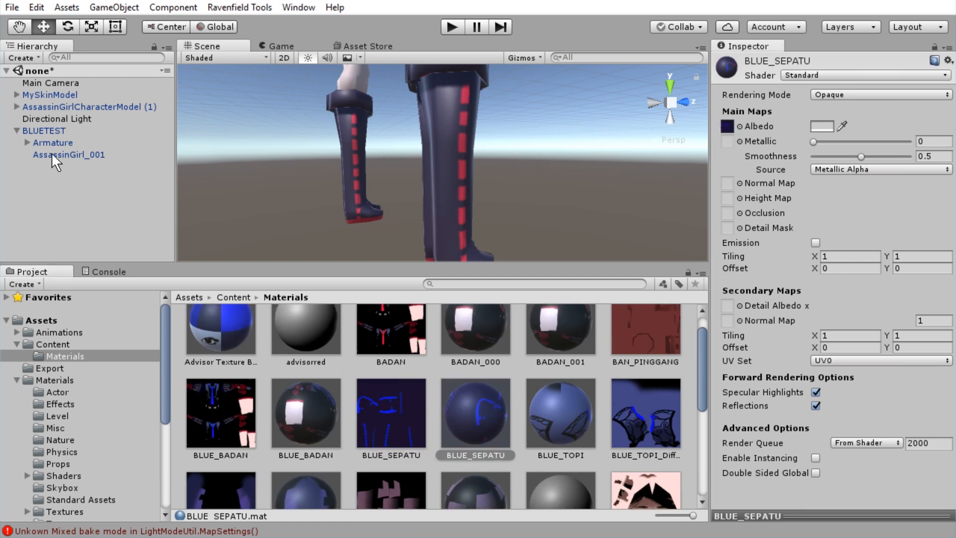
{"action": "left_click", "coordinate": [53, 154]}
{"action": "left_click_drag", "start_coordinate": [450, 431], "coordinate": [808, 208]}
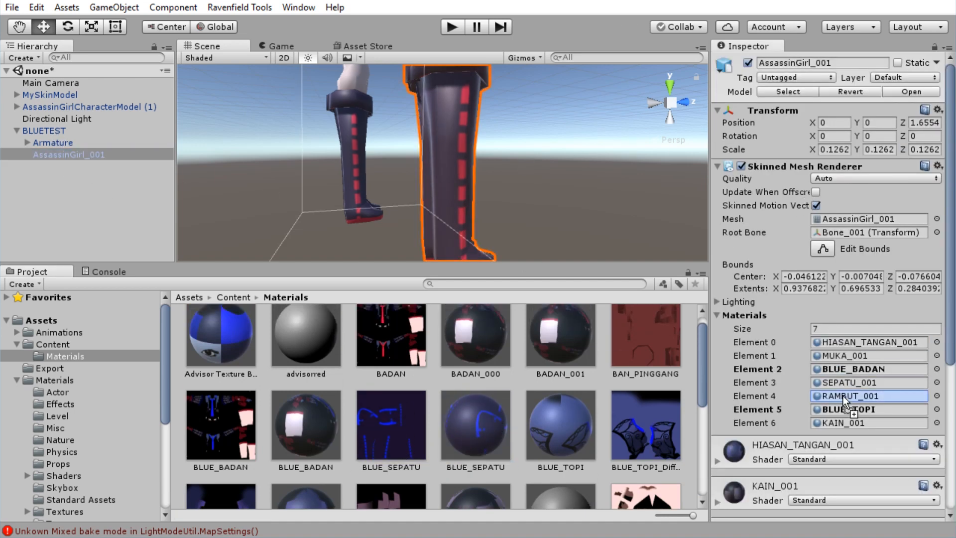
{"action": "right_click_drag", "start_coordinate": [527, 175], "coordinate": [1, 160]}
{"action": "left_click", "coordinate": [544, 151]}
{"action": "left_click_drag", "start_coordinate": [543, 152], "coordinate": [955, 189], "text": "alt"}
{"action": "left_click_drag", "start_coordinate": [319, 185], "coordinate": [533, 213], "text": "alt"}
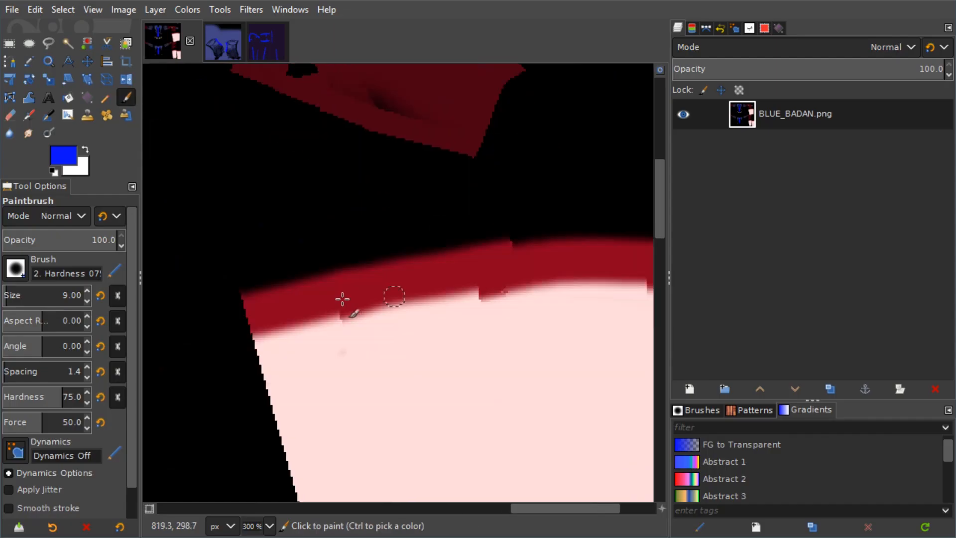
- Cover the red band on the upper leg piece of BLUE_BADAN.png with straight blue Paintbrush and Pencil strokes, size 9
{"action": "left_click", "coordinate": [394, 226], "text": "shift"}
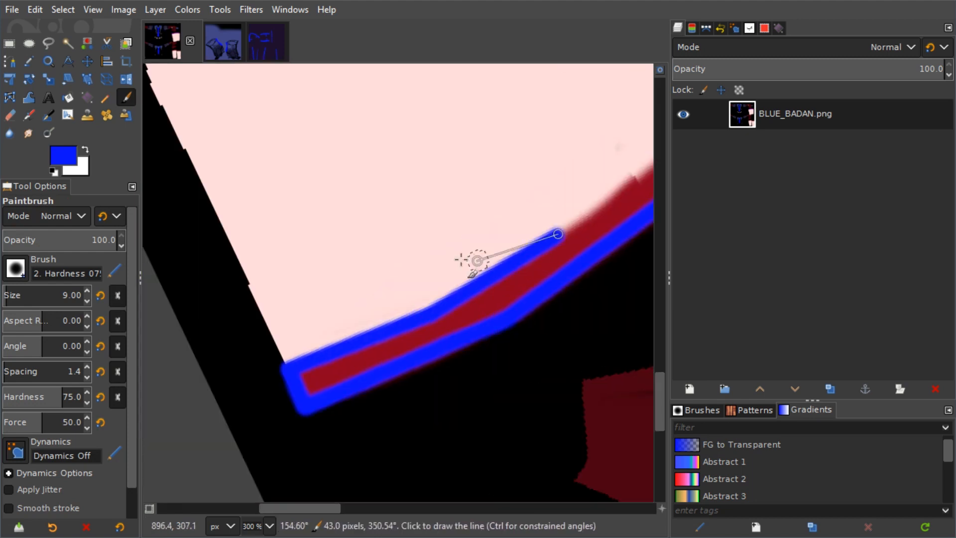
{"action": "scroll", "coordinate": [461, 260], "scroll_direction": "down", "scroll_amount": 5, "text": "ctrl"}
{"action": "mouse_move", "coordinate": [461, 260]}
{"action": "middle_mouse_down", "text": "shift"}
{"action": "mouse_move", "coordinate": [299, 222]}
{"action": "mouse_move", "coordinate": [301, 256]}
{"action": "middle_mouse_up", "text": "shift"}
{"action": "scroll", "coordinate": [328, 244], "scroll_direction": "up", "scroll_amount": 6, "text": "ctrl"}
{"action": "left_click", "coordinate": [293, 191], "text": "shift"}
{"action": "left_click", "coordinate": [292, 154], "text": "shift"}
{"action": "key", "text": "n"}
{"action": "middle_click_drag", "start_coordinate": [468, 164], "coordinate": [126, 199]}
{"action": "left_click", "coordinate": [462, 130]}
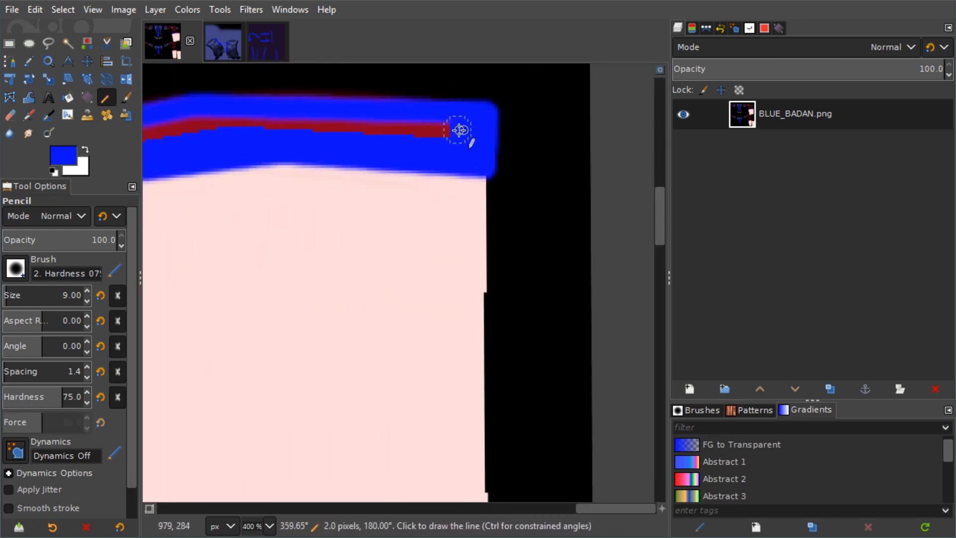
{"action": "left_click", "coordinate": [294, 125], "text": "shift"}
{"action": "middle_click_drag", "start_coordinate": [209, 145], "coordinate": [517, 144]}
{"action": "left_click", "coordinate": [294, 191], "text": "shift"}
- Fill the red band of the lower-left leg piece with straight blue Pencil strokes
{"action": "scroll", "coordinate": [380, 184], "scroll_direction": "down", "scroll_amount": 5, "text": "ctrl"}
{"action": "mouse_move", "coordinate": [458, 344]}
{"action": "middle_mouse_down"}
{"action": "mouse_move", "coordinate": [444, 192]}
{"action": "mouse_move", "coordinate": [310, 183]}
{"action": "middle_mouse_up"}
{"action": "scroll", "coordinate": [428, 199], "scroll_direction": "up", "scroll_amount": 5, "text": "ctrl"}
{"action": "scroll", "coordinate": [315, 164], "scroll_direction": "down", "scroll_amount": 1, "text": "ctrl"}
{"action": "left_click", "coordinate": [196, 215]}
{"action": "left_click", "coordinate": [456, 181], "text": "shift"}
{"action": "left_click", "coordinate": [461, 216], "text": "shift"}
{"action": "left_click", "coordinate": [443, 200], "text": "shift"}
- Outline and fill the red band of the lower-right leg piece with straight blue Pencil strokes
{"action": "left_click", "coordinate": [295, 217]}
{"action": "left_click", "coordinate": [299, 251], "text": "shift"}
{"action": "left_click", "coordinate": [483, 247], "text": "shift"}
{"action": "left_click", "coordinate": [557, 254], "text": "shift"}
{"action": "left_click", "coordinate": [559, 214], "text": "shift"}
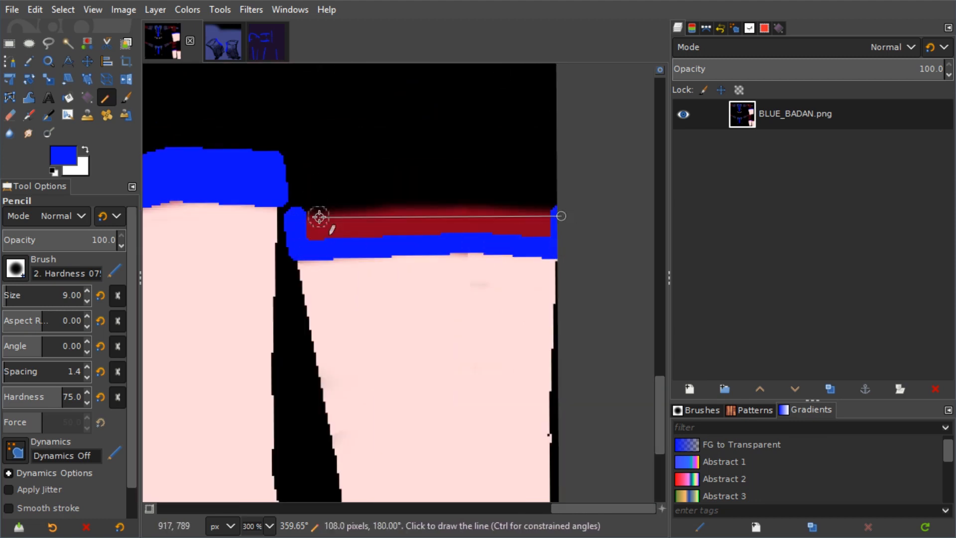
{"action": "left_click", "coordinate": [298, 217], "text": "shift"}
{"action": "left_click", "coordinate": [310, 230], "text": "shift"}
- Soften the lower edges of the blue bands on both lower leg pieces with straight blue Paintbrush strokes
{"action": "key", "text": "p"}
{"action": "left_click", "coordinate": [556, 257]}
{"action": "left_click", "coordinate": [436, 251], "text": "shift"}
{"action": "left_click", "coordinate": [296, 258], "text": "shift"}
{"action": "middle_click_drag", "start_coordinate": [297, 255], "coordinate": [579, 263]}
{"action": "left_click", "coordinate": [562, 212]}
{"action": "left_click", "coordinate": [448, 207], "text": "shift"}
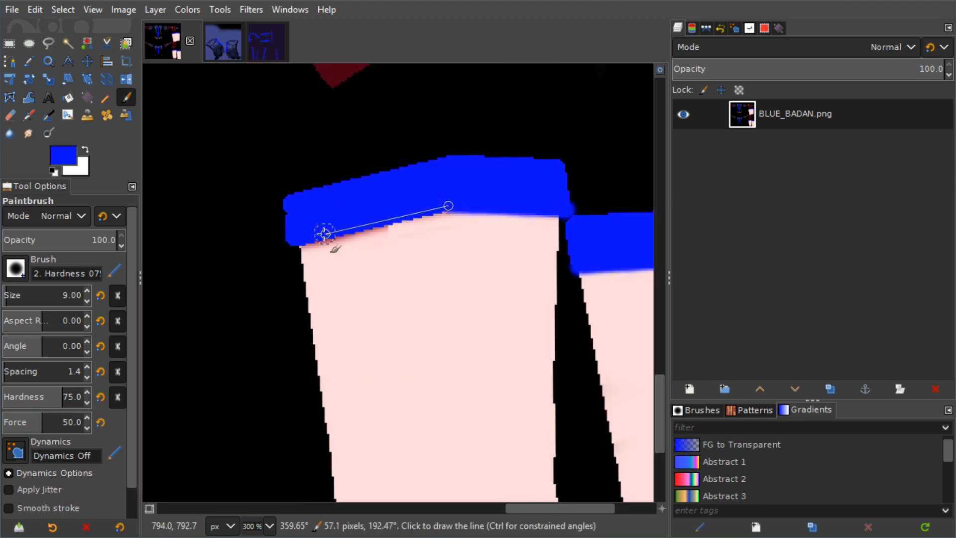
{"action": "left_click", "coordinate": [306, 239], "text": "shift"}
- Export the edited BLUE_BADAN.png and select the BLUE_BADAN texture in Unity's Materials folder
{"action": "scroll", "coordinate": [466, 406], "scroll_direction": "down", "scroll_amount": 5, "text": "ctrl"}
{"action": "key", "text": "ctrl+e"}
{"action": "key", "text": "alt+Tab"}
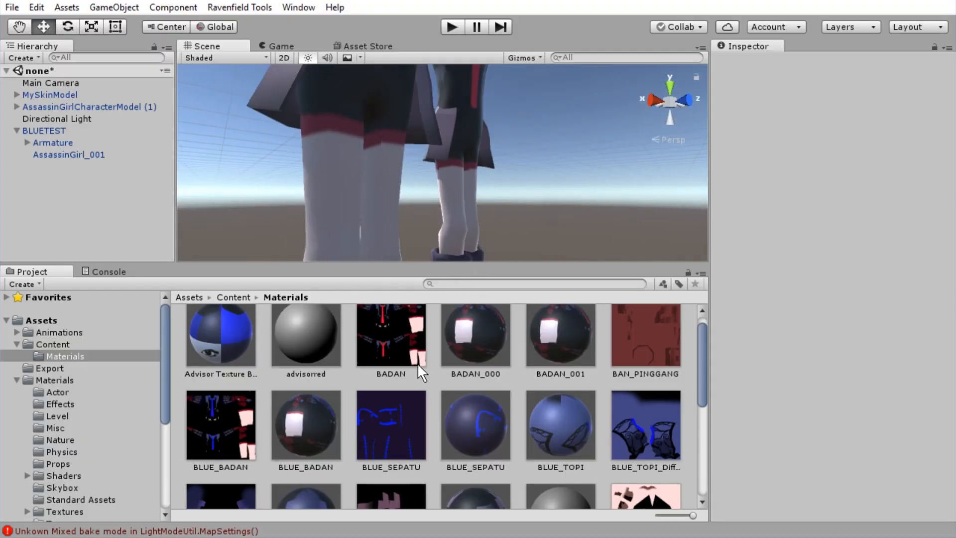
{"action": "left_click", "coordinate": [239, 423]}
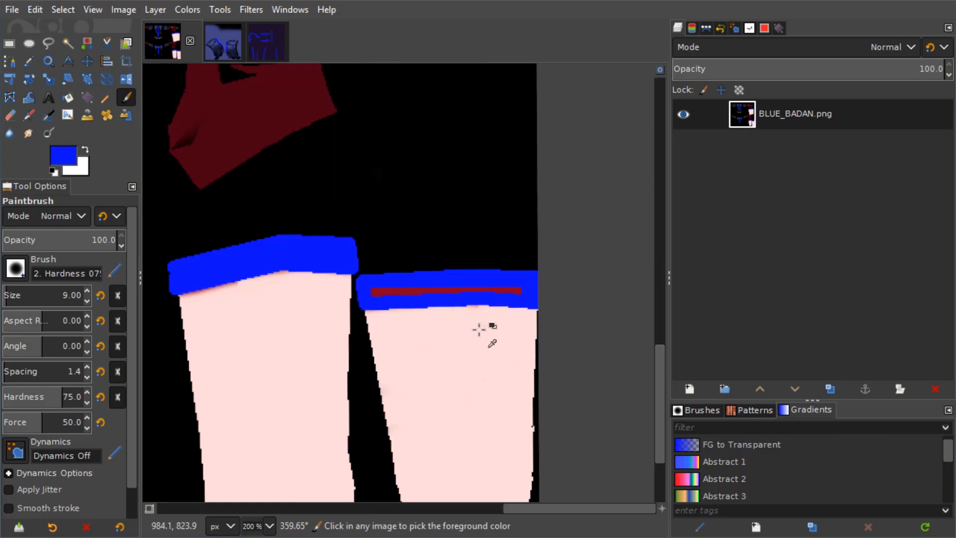
- Try to trim the lower-right leg band's bottom edge with the leg's skin colour, export the image and reload the texture in Unity
{"action": "key", "text": "ctrl+z"}
{"action": "key", "text": "ctrl+y"}
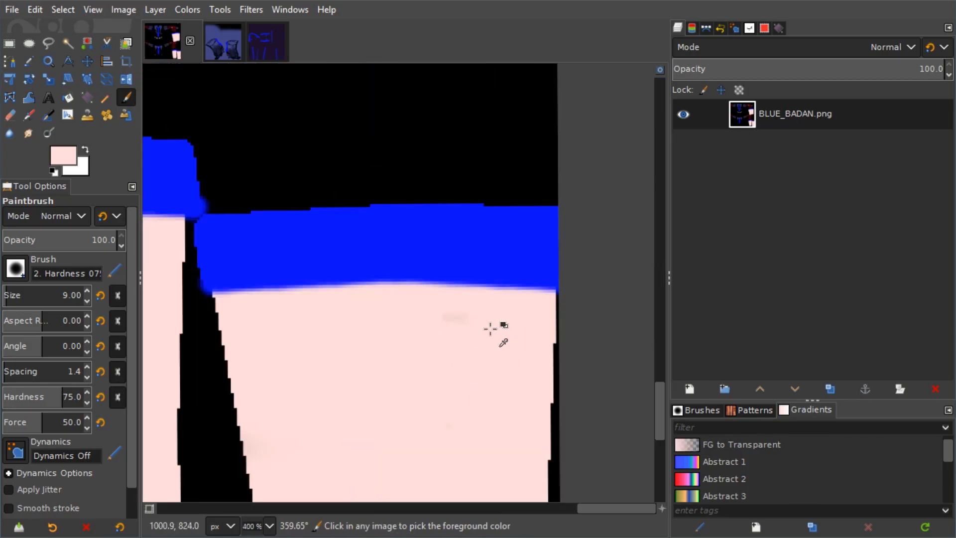
{"action": "left_click", "coordinate": [432, 284]}
{"action": "left_click", "coordinate": [563, 291], "text": "shift"}
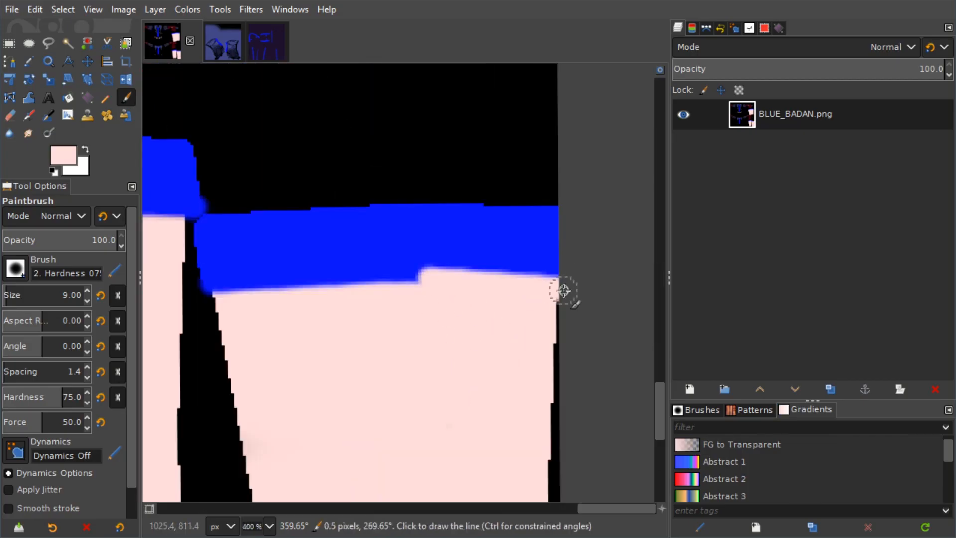
{"action": "key", "text": "ctrl+e"}
{"action": "key", "text": "alt+Tab"}
{"action": "right_click", "coordinate": [235, 418]}
{"action": "left_click", "coordinate": [283, 327]}
{"action": "key", "text": "alt+Tab"}
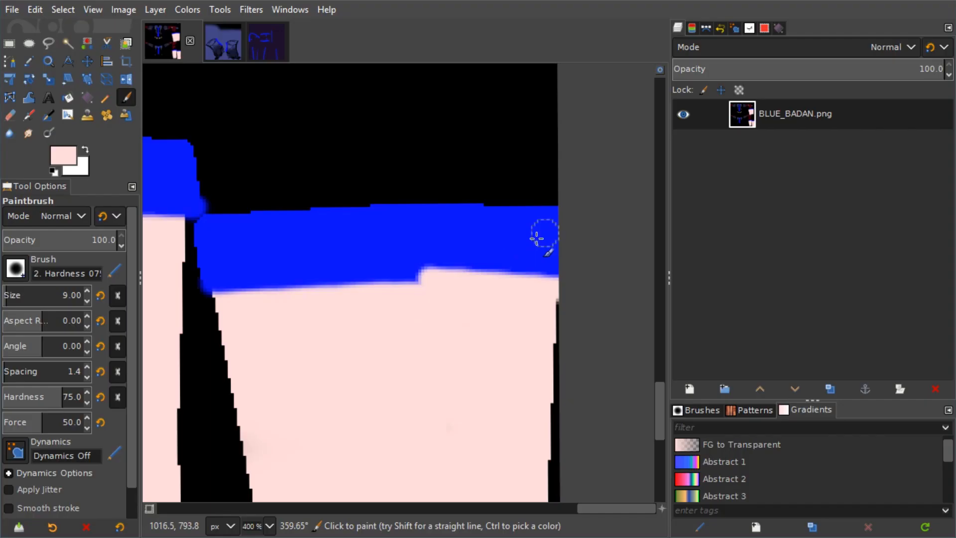
- Undo the skin-coloured stroke on the lower-right leg band and export the image again
{"action": "key", "text": "ctrl+z"}
{"action": "key", "text": "ctrl+z"}
{"action": "key", "text": "ctrl+e"}
- Clean the bottom edge of the upper leg piece's blue band with skin colour, export the image and check the model in Unity
{"action": "scroll", "coordinate": [441, 322], "scroll_direction": "down", "scroll_amount": 6, "text": "ctrl"}
{"action": "scroll", "coordinate": [429, 203], "scroll_direction": "up", "scroll_amount": 3, "text": "ctrl"}
{"action": "scroll", "coordinate": [402, 176], "scroll_direction": "up", "scroll_amount": 2, "text": "ctrl"}
{"action": "left_click", "coordinate": [585, 185]}
{"action": "left_click", "coordinate": [441, 183], "text": "shift"}
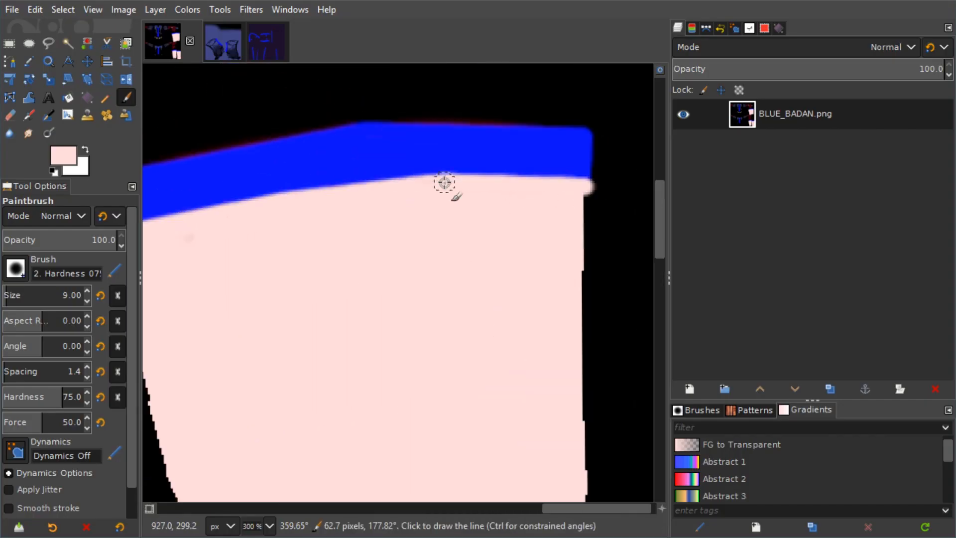
{"action": "key", "text": "ctrl+e"}
{"action": "key", "text": "alt+Tab"}
{"action": "right_click_drag", "start_coordinate": [279, 209], "coordinate": [515, 332]}
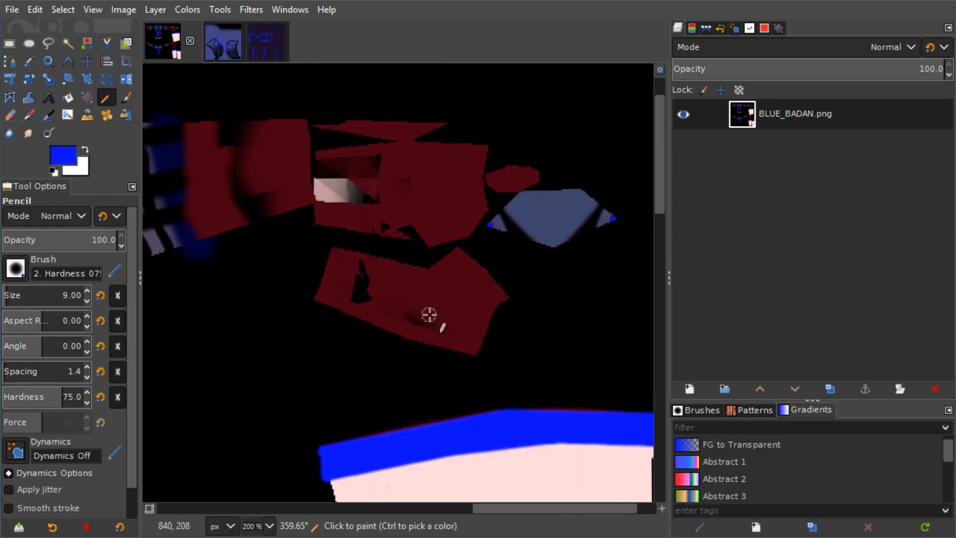
- Paint the dark red glove pieces in the texture's upper-right area blue with the Pencil at size 18.50
{"action": "left_click_drag", "start_coordinate": [288, 124], "coordinate": [319, 351]}
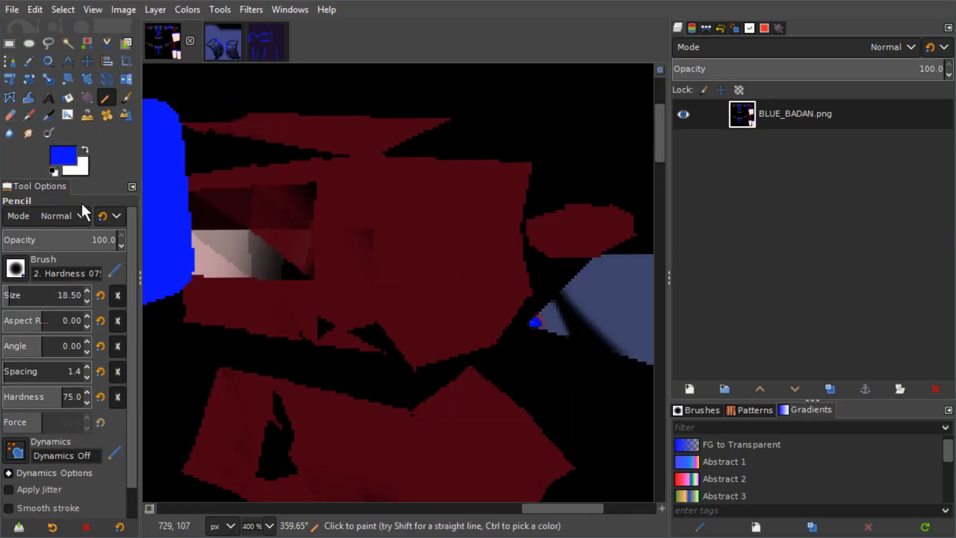
{"action": "scroll", "coordinate": [395, 132], "scroll_direction": "down", "scroll_amount": 1, "text": "ctrl"}
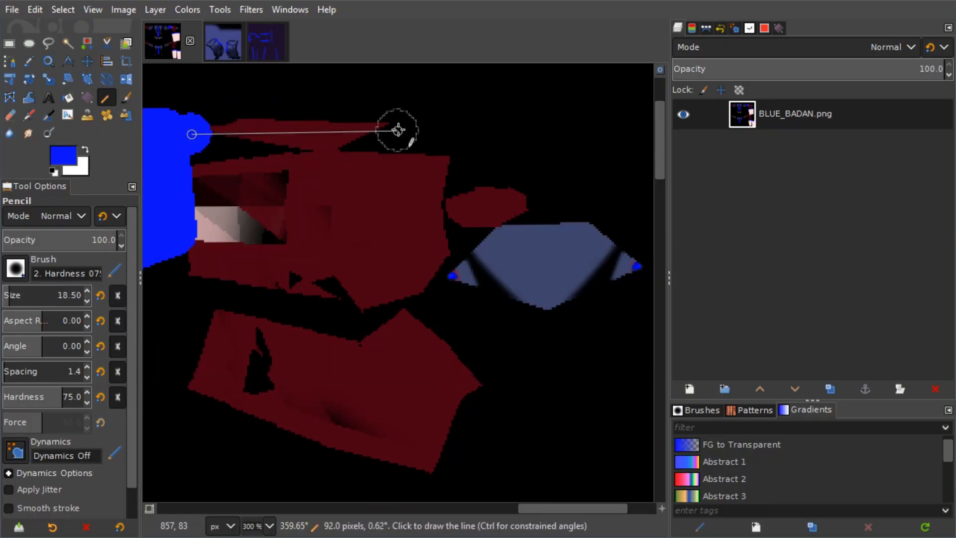
{"action": "mouse_move", "coordinate": [394, 132]}
{"action": "left_mouse_down"}
{"action": "mouse_move", "coordinate": [171, 181]}
{"action": "mouse_move", "coordinate": [419, 252]}
{"action": "mouse_move", "coordinate": [433, 244]}
{"action": "mouse_move", "coordinate": [305, 254]}
{"action": "mouse_move", "coordinate": [269, 403]}
{"action": "mouse_move", "coordinate": [269, 331]}
{"action": "mouse_move", "coordinate": [274, 366]}
{"action": "left_mouse_up"}
{"action": "scroll", "coordinate": [355, 273], "scroll_direction": "up", "scroll_amount": 5}
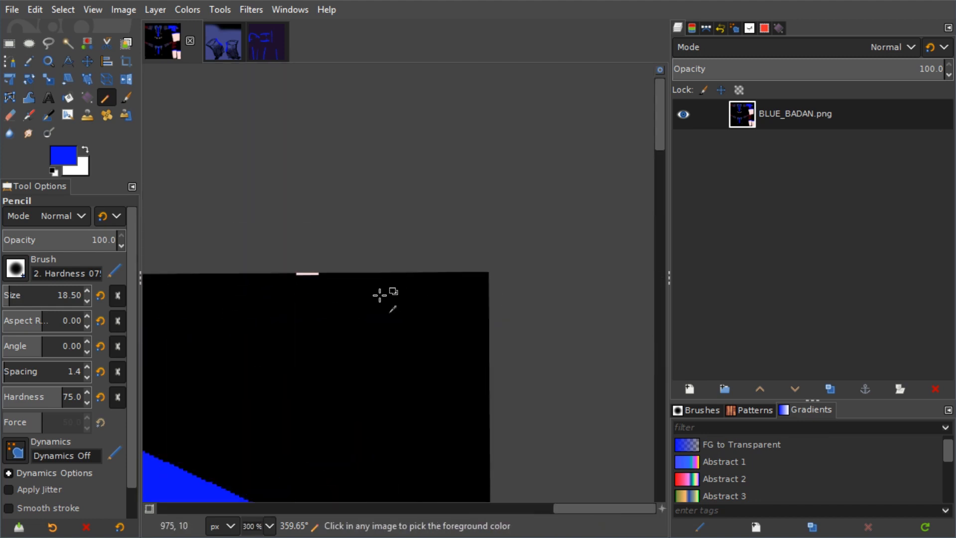
- Paint the dark red arm piece at the texture's upper-left edge blue and inspect the model's hand in Unity
{"action": "scroll", "coordinate": [255, 253], "scroll_direction": "left", "scroll_amount": 5, "text": "shift"}
{"action": "key", "text": "p"}
{"action": "left_click", "coordinate": [468, 313]}
{"action": "left_click_drag", "start_coordinate": [469, 314], "coordinate": [454, 278]}
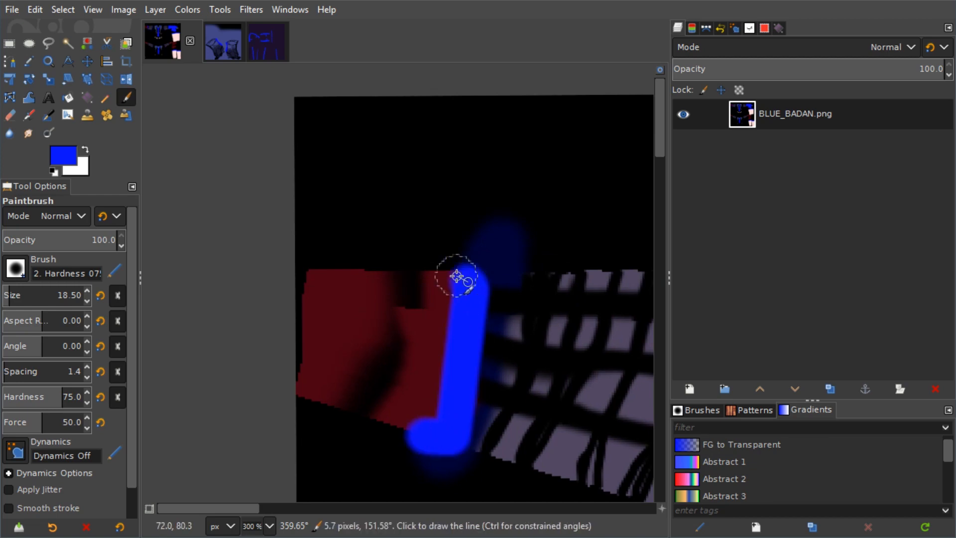
{"action": "key", "text": "n"}
{"action": "left_click", "coordinate": [309, 277], "text": "shift"}
{"action": "left_click_drag", "start_coordinate": [298, 384], "coordinate": [384, 395]}
{"action": "scroll", "coordinate": [346, 277], "scroll_direction": "down", "scroll_amount": 6, "text": "ctrl"}
{"action": "key", "text": "alt+Tab"}
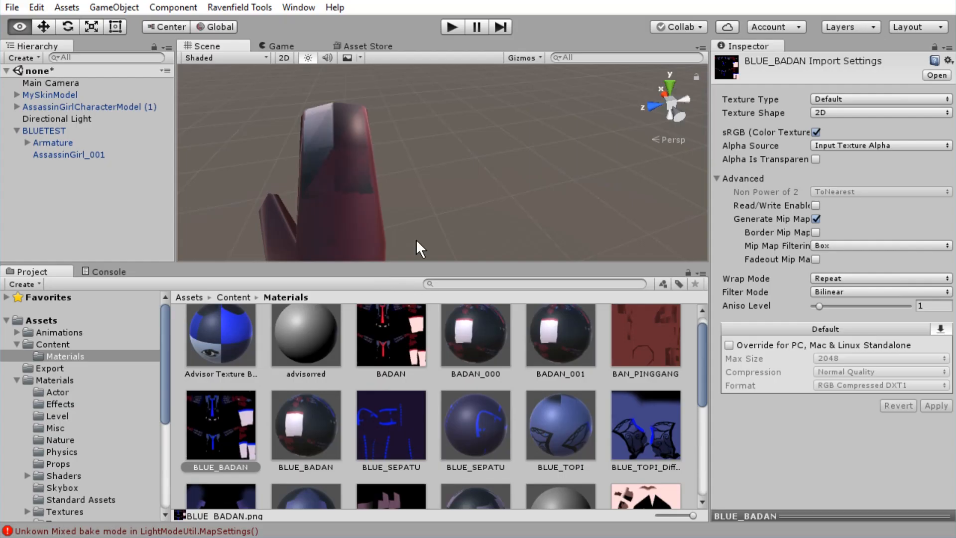
{"action": "mouse_move", "coordinate": [418, 247]}
{"action": "right_mouse_down"}
{"action": "mouse_move", "coordinate": [448, 271]}
{"action": "mouse_move", "coordinate": [318, 124]}
{"action": "mouse_move", "coordinate": [947, 183]}
{"action": "mouse_move", "coordinate": [418, 193]}
{"action": "right_mouse_up"}
- Outline and fill the lowest dark red glove piece near the texture's lower right with straight blue Pencil strokes
{"action": "key", "text": "alt+Tab"}
{"action": "scroll", "coordinate": [541, 294], "scroll_direction": "up", "scroll_amount": 6, "text": "ctrl"}
{"action": "left_click", "coordinate": [377, 444]}
{"action": "left_click", "coordinate": [573, 334], "text": "shift"}
{"action": "left_click", "coordinate": [560, 256], "text": "shift"}
{"action": "left_click", "coordinate": [416, 275], "text": "shift"}
{"action": "left_click", "coordinate": [326, 379], "text": "shift"}
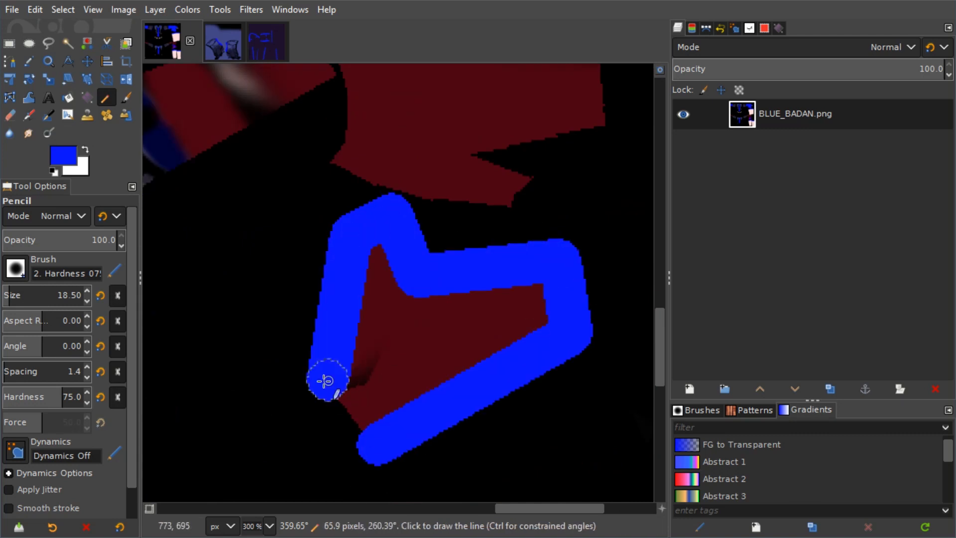
{"action": "left_click", "coordinate": [374, 431], "text": "shift"}
{"action": "left_click", "coordinate": [375, 287], "text": "shift"}
- Cover the dark red glove piece directly above the filled one with straight blue Pencil strokes
{"action": "middle_click_drag", "start_coordinate": [424, 232], "coordinate": [363, 359]}
{"action": "left_click", "coordinate": [444, 324]}
{"action": "left_click", "coordinate": [282, 288], "text": "shift"}
{"action": "left_click", "coordinate": [531, 167], "text": "shift"}
{"action": "left_click", "coordinate": [543, 243], "text": "shift"}
{"action": "left_click", "coordinate": [427, 280], "text": "shift"}
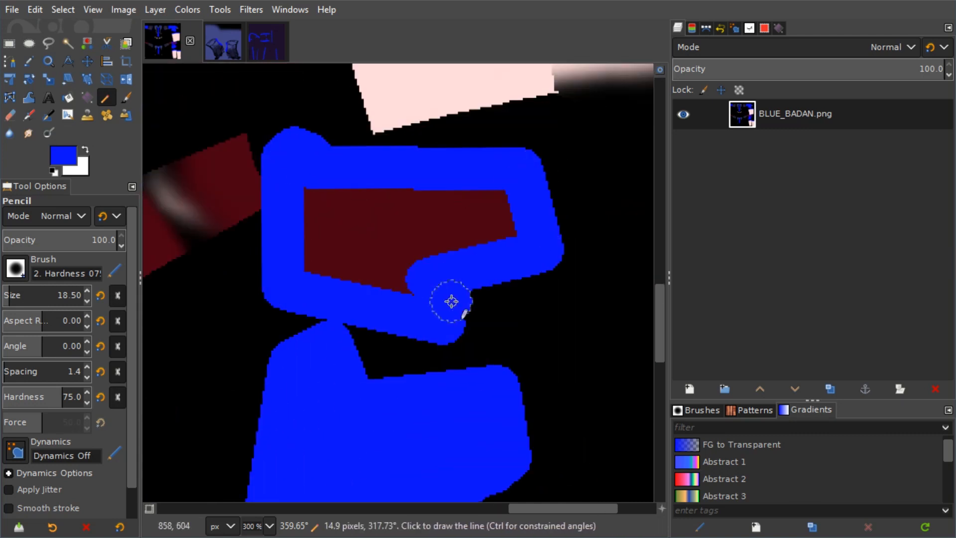
{"action": "left_click", "coordinate": [464, 311], "text": "shift"}
- Paint the dark red end of the adjoining sleeve piece blue and soften its border with the Paintbrush
{"action": "middle_click_drag", "start_coordinate": [249, 142], "coordinate": [489, 186]}
{"action": "left_click", "coordinate": [488, 184]}
{"action": "left_click", "coordinate": [342, 235], "text": "shift"}
{"action": "left_click", "coordinate": [373, 314], "text": "shift"}
{"action": "left_click", "coordinate": [396, 263], "text": "shift"}
{"action": "key", "text": "p"}
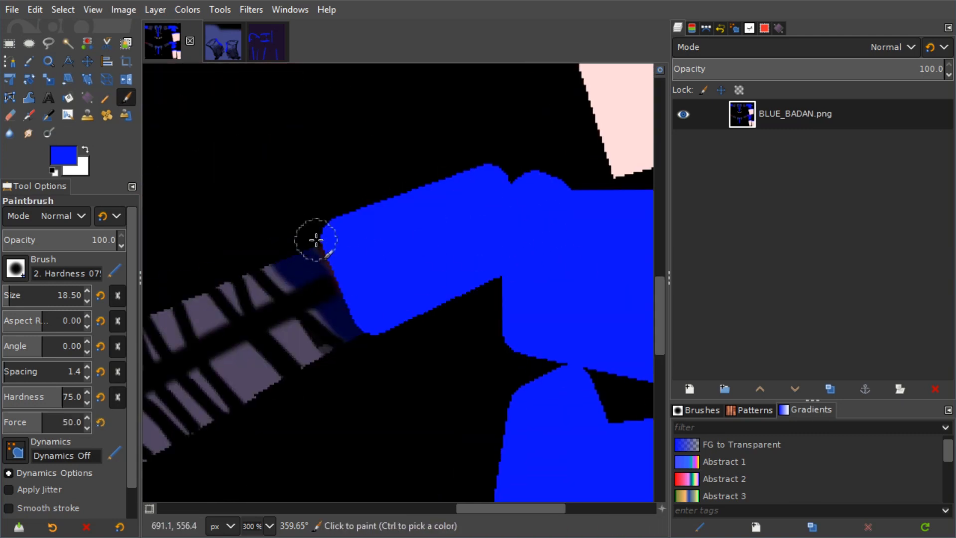
{"action": "left_click_drag", "start_coordinate": [319, 239], "coordinate": [353, 321]}
- Export BLUE_BADAN.png and inspect the recoloured arm on the model in Unity
{"action": "key", "text": "ctrl+e"}
{"action": "key", "text": "alt+Tab"}
{"action": "mouse_move", "coordinate": [428, 199]}
{"action": "right_mouse_down"}
{"action": "mouse_move", "coordinate": [346, 154]}
{"action": "mouse_move", "coordinate": [296, 173]}
{"action": "mouse_move", "coordinate": [157, 161]}
{"action": "mouse_move", "coordinate": [753, 275]}
{"action": "mouse_move", "coordinate": [207, 398]}
{"action": "right_mouse_up"}
{"action": "key", "text": "alt+Tab"}
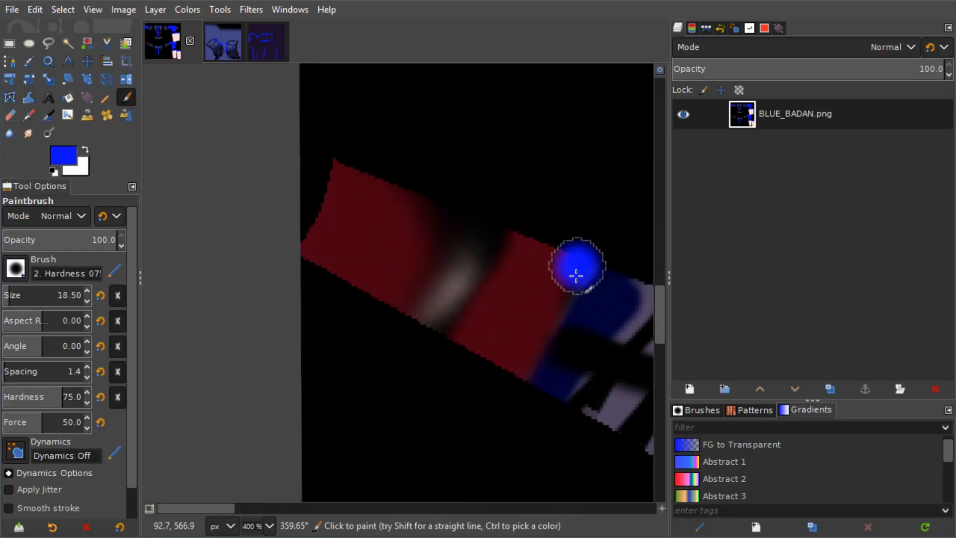
- Paint the dark red sleeve piece at the texture's lower-left edge blue and inspect both arms in Unity
{"action": "key", "text": "n"}
{"action": "left_click", "coordinate": [491, 352], "text": "shift"}
{"action": "left_click", "coordinate": [341, 256], "text": "shift"}
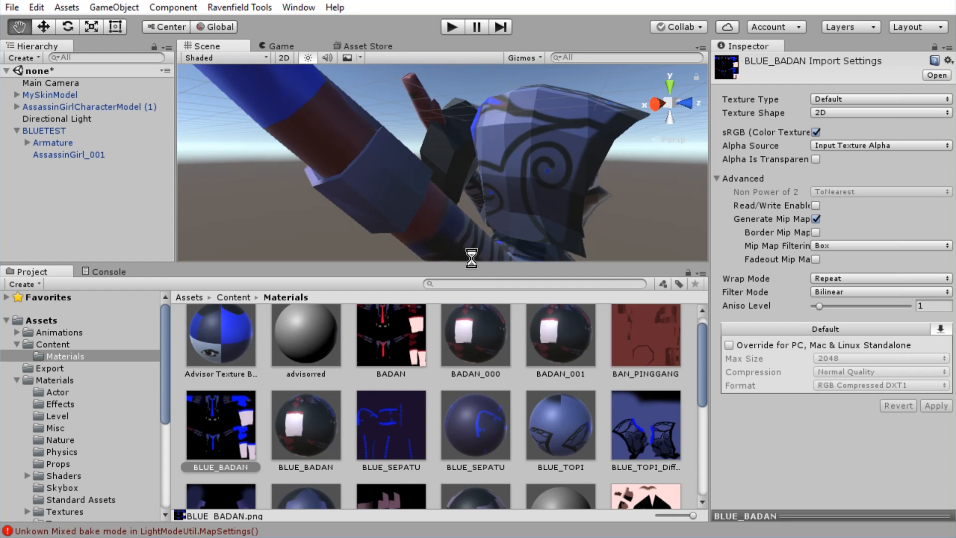
{"action": "right_click_drag", "start_coordinate": [370, 201], "coordinate": [55, 199]}
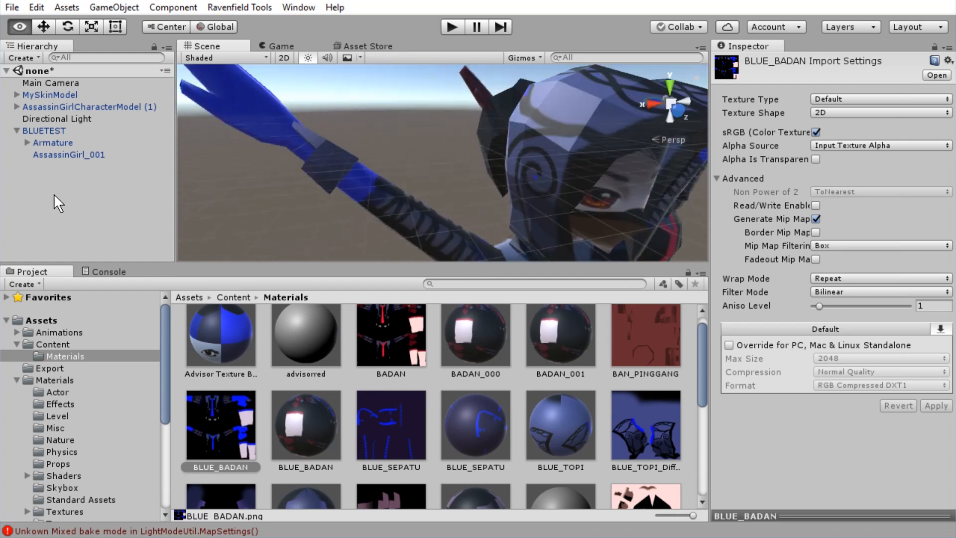
- Set the Skins size of iwanPlays-AssassinGirl's Actor Skin Content Mod to 2 and expand the second skin's character materials
{"action": "type", "text": "2"}
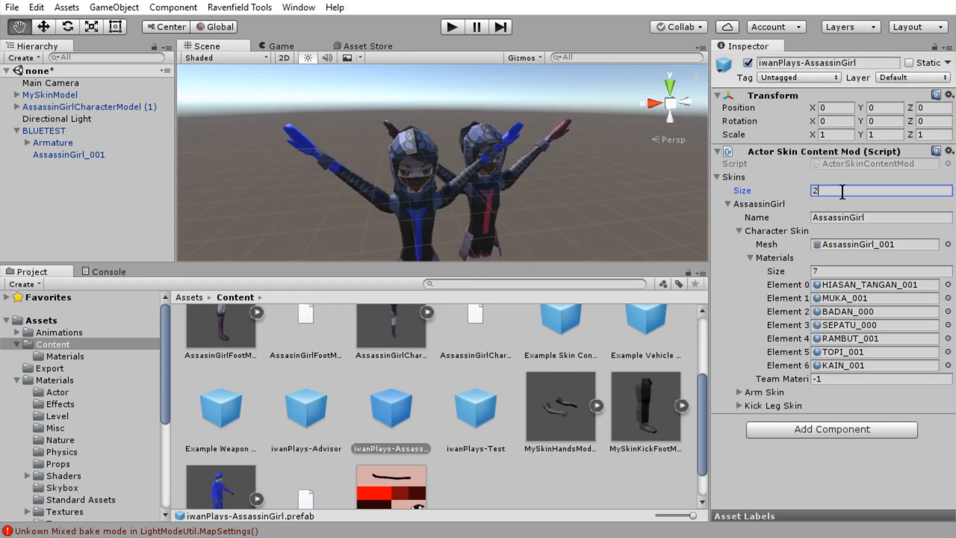
{"action": "key", "text": "Return"}
{"action": "scroll", "coordinate": [762, 239], "scroll_direction": "down", "scroll_amount": 2}
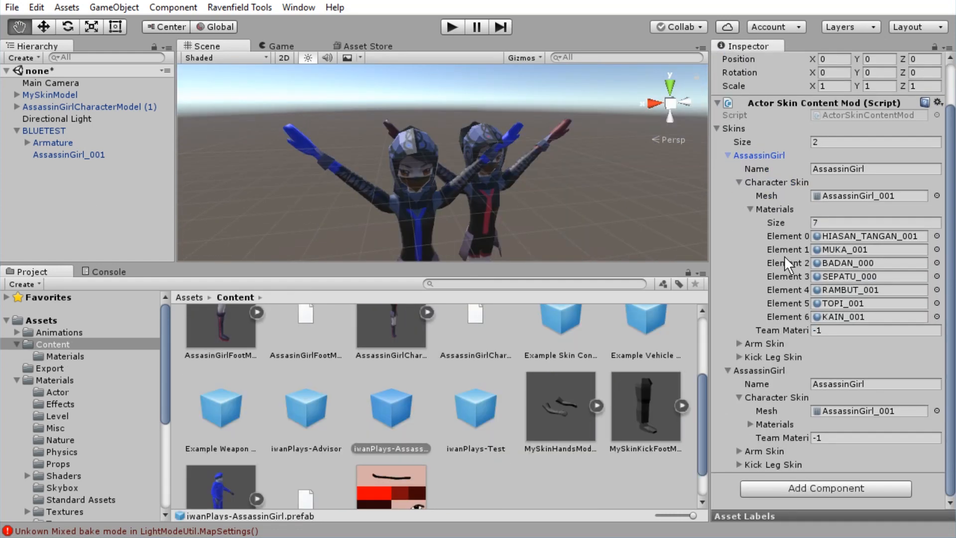
{"action": "left_click", "coordinate": [771, 426]}
{"action": "scroll", "coordinate": [846, 309], "scroll_direction": "down", "scroll_amount": 3}
{"action": "scroll", "coordinate": [352, 367], "scroll_direction": "up", "scroll_amount": 4}
- Replace the second character skin's BADAN, SEPATU, TOPI and KAIN materials with their blue versions from the Materials folder
{"action": "double_click", "coordinate": [221, 351]}
{"action": "left_click", "coordinate": [235, 297]}
{"action": "scroll", "coordinate": [453, 408], "scroll_direction": "down", "scroll_amount": 4}
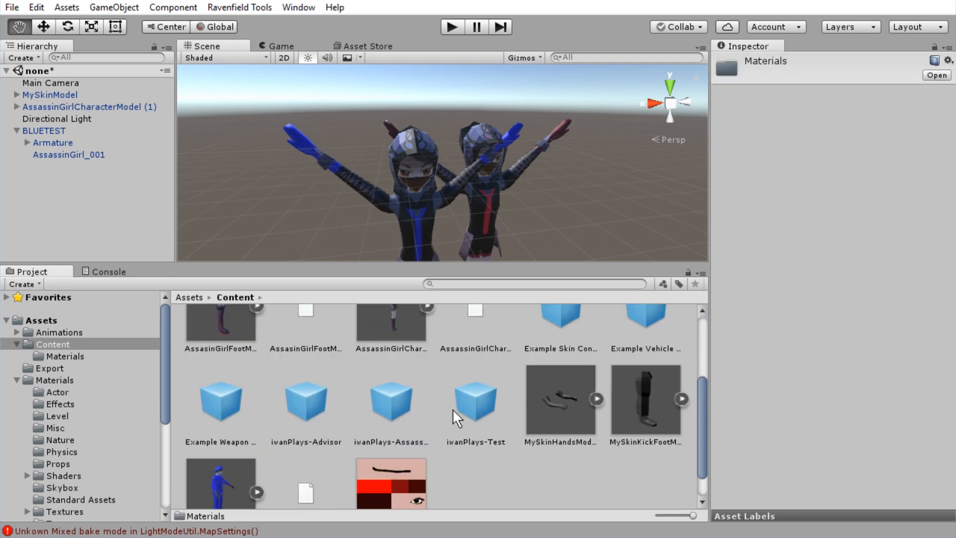
{"action": "left_click", "coordinate": [391, 405]}
{"action": "left_click", "coordinate": [57, 357]}
{"action": "scroll", "coordinate": [822, 309], "scroll_direction": "down", "scroll_amount": 4}
{"action": "scroll", "coordinate": [558, 408], "scroll_direction": "down", "scroll_amount": 3}
{"action": "scroll", "coordinate": [558, 407], "scroll_direction": "up", "scroll_amount": 3}
{"action": "left_click_drag", "start_coordinate": [287, 428], "coordinate": [862, 355]}
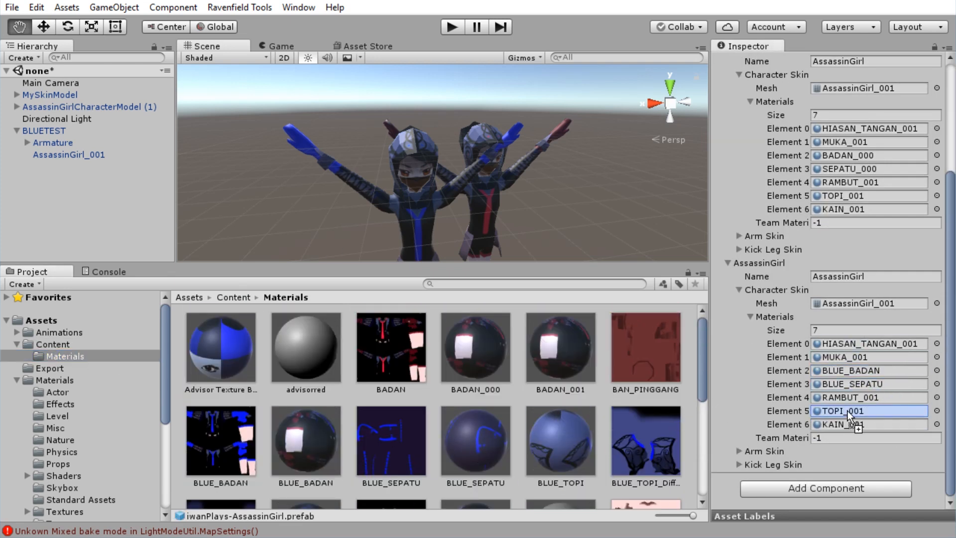
{"action": "left_click_drag", "start_coordinate": [847, 410], "coordinate": [847, 411]}
{"action": "scroll", "coordinate": [319, 463], "scroll_direction": "down", "scroll_amount": 1}
{"action": "left_click_drag", "start_coordinate": [308, 478], "coordinate": [833, 426]}
- Rename the two skins as Anime Assassin Girl Red and Anime Assassin Girl Blue
{"action": "left_click", "coordinate": [751, 317]}
{"action": "left_click", "coordinate": [752, 216]}
{"action": "left_click", "coordinate": [741, 231]}
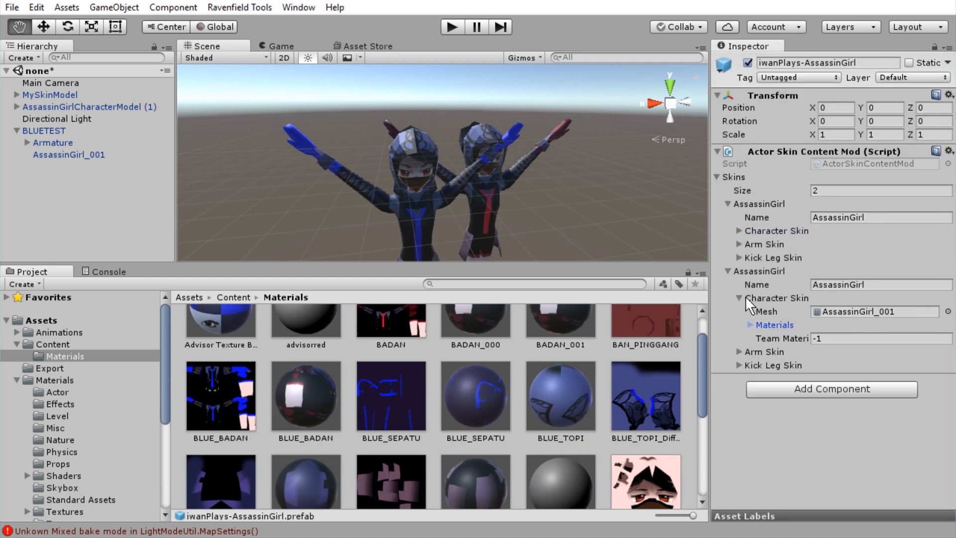
{"action": "left_click", "coordinate": [740, 297]}
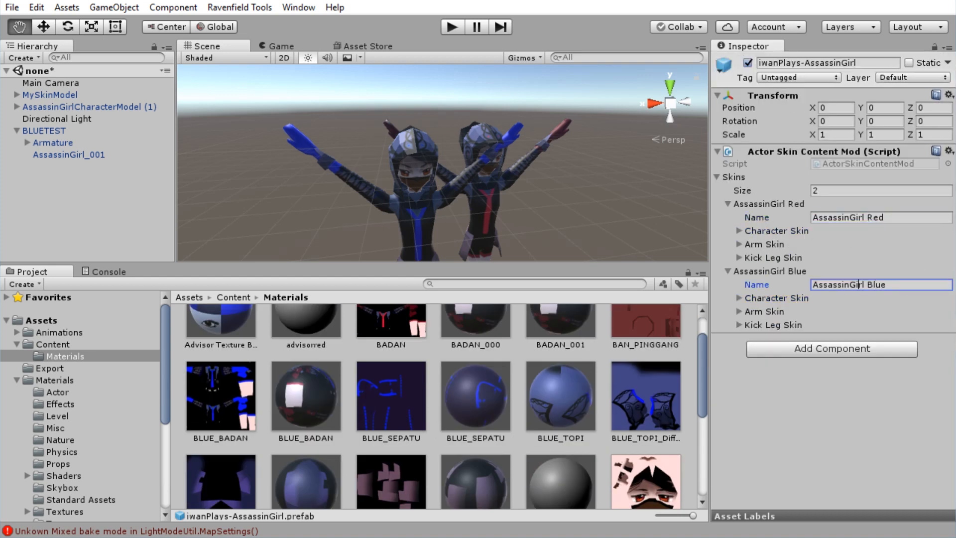
{"action": "left_click", "coordinate": [846, 217]}
{"action": "key", "text": "Home"}
{"action": "type", "text": "Anime"}
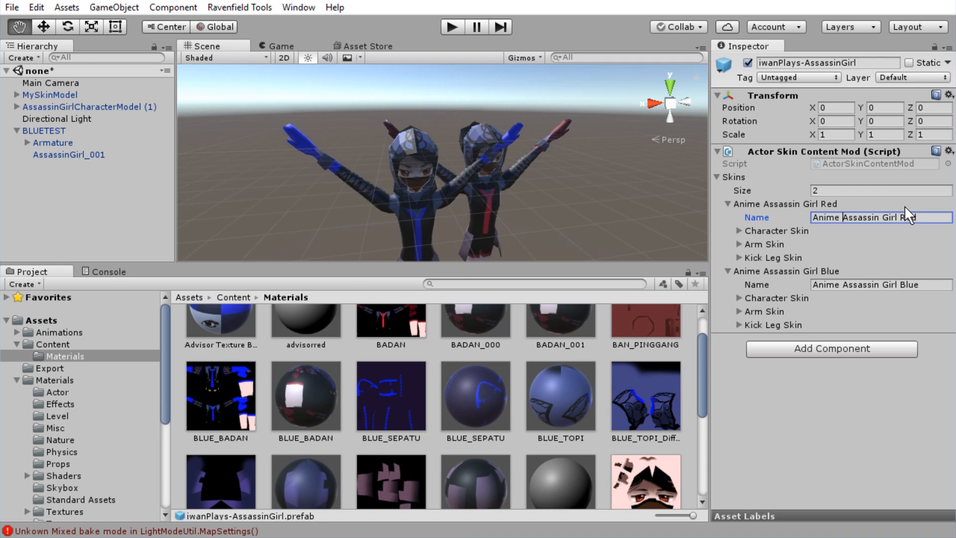
{"action": "left_click", "coordinate": [944, 288]}
- Assign BLUE_BADAN and BLUE_SEPATU as elements 0 and 1 of the blue skin's Kick Leg Skin materials
{"action": "left_click", "coordinate": [740, 325]}
{"action": "left_click", "coordinate": [739, 258]}
{"action": "left_click", "coordinate": [767, 284]}
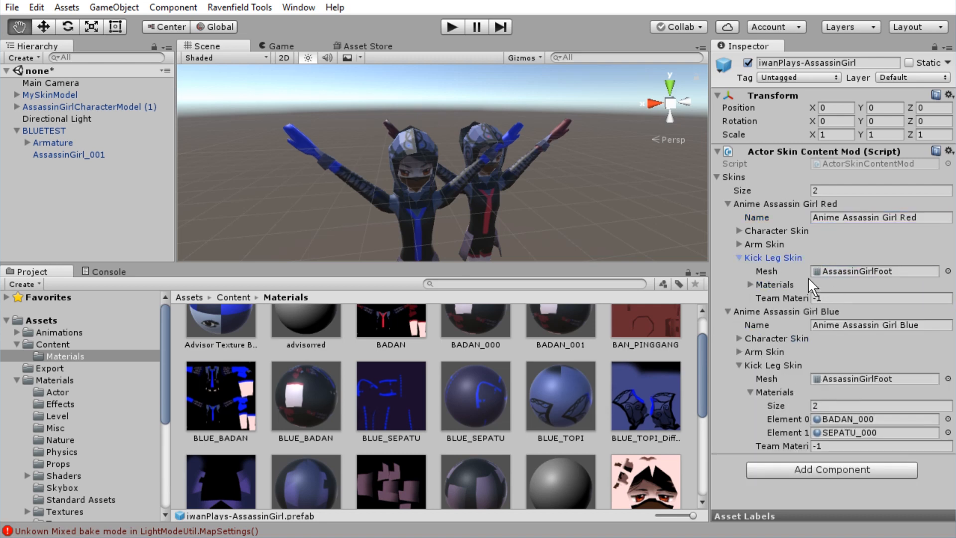
{"action": "scroll", "coordinate": [784, 419], "scroll_direction": "down", "scroll_amount": 1}
{"action": "left_click_drag", "start_coordinate": [301, 396], "coordinate": [868, 438]}
{"action": "scroll", "coordinate": [544, 404], "scroll_direction": "down", "scroll_amount": 2}
{"action": "scroll", "coordinate": [546, 405], "scroll_direction": "down", "scroll_amount": 4}
{"action": "scroll", "coordinate": [498, 406], "scroll_direction": "up", "scroll_amount": 5}
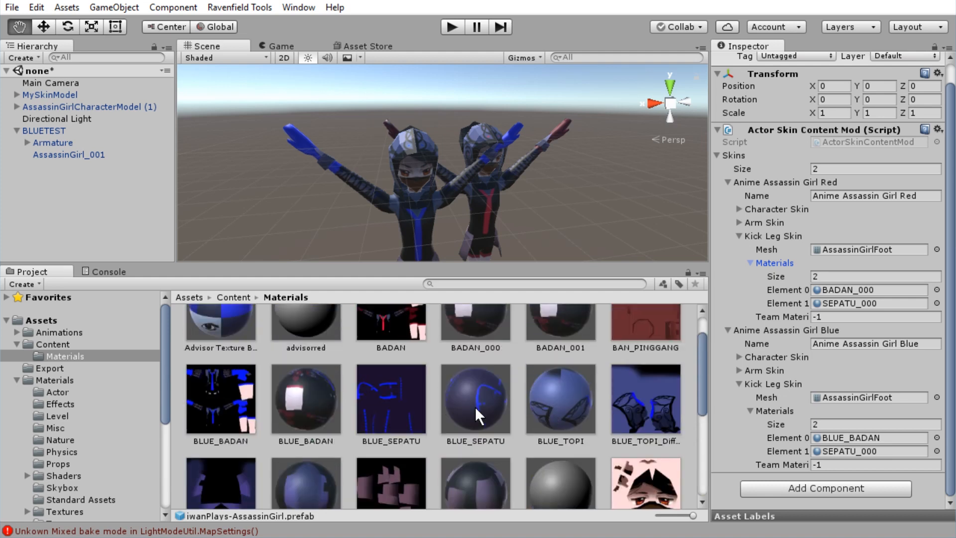
{"action": "left_click_drag", "start_coordinate": [475, 406], "coordinate": [869, 450]}
{"action": "left_click", "coordinate": [739, 384]}
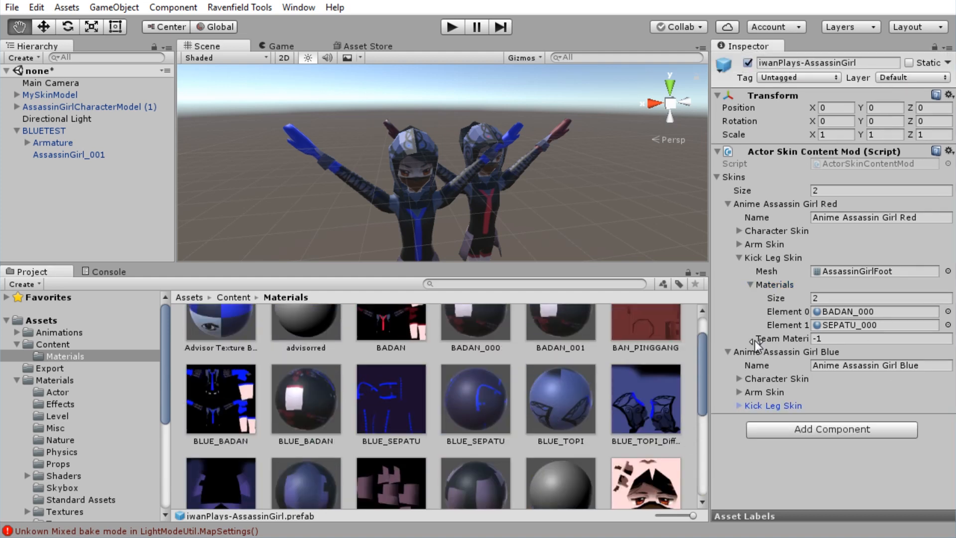
- Expand the Arm Skin settings of the red and blue skins to review their materials
{"action": "left_click", "coordinate": [748, 259]}
{"action": "left_click", "coordinate": [758, 245]}
{"action": "left_click", "coordinate": [790, 376]}
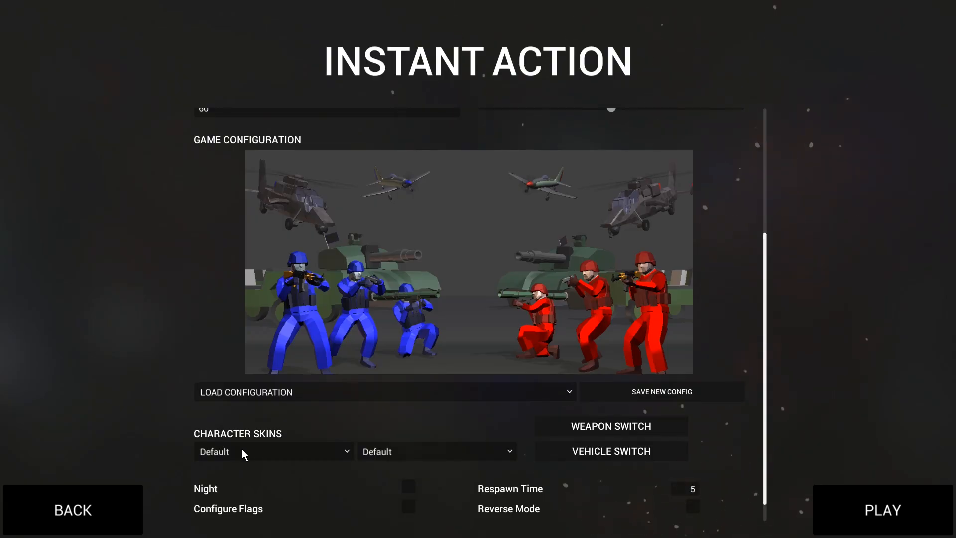
- Switch to Ravenfield and open the blue team's character skin choices in the Instant Action setup
{"action": "left_click", "coordinate": [242, 449]}
{"action": "left_click", "coordinate": [254, 448]}
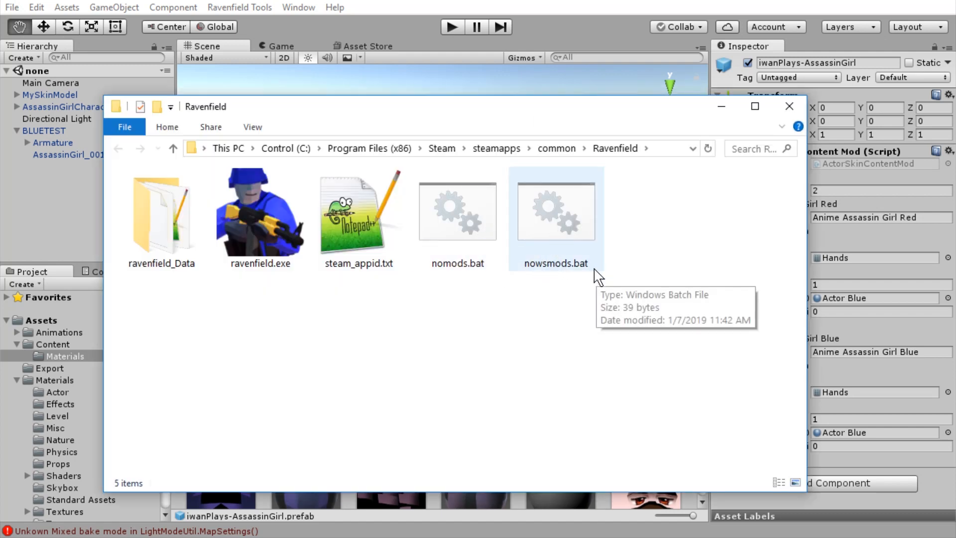
- Open nowsmods.bat from the Ravenfield folder in Notepad2 and enlarge its text
{"action": "double_click", "coordinate": [584, 238]}
{"action": "scroll", "coordinate": [616, 324], "scroll_direction": "up", "scroll_amount": 6, "text": "ctrl"}
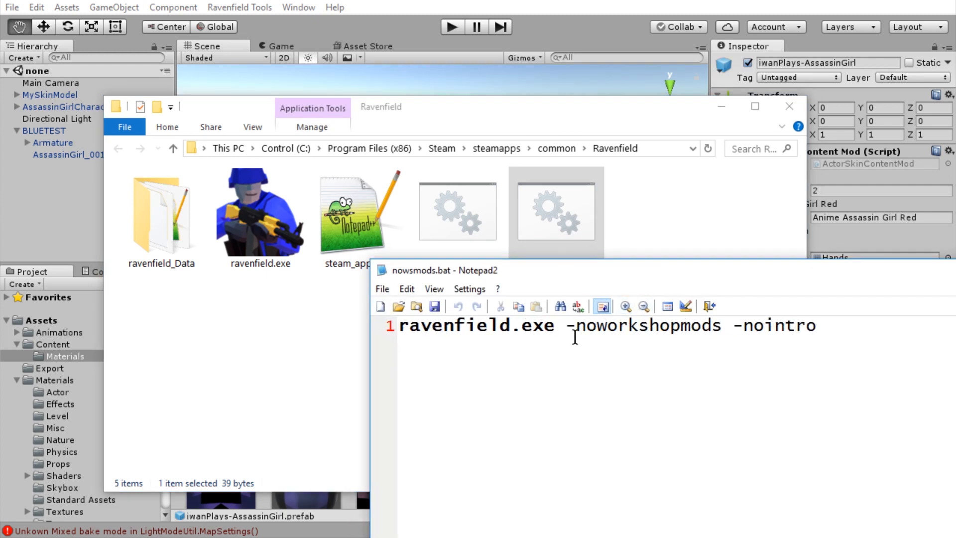
- Close the batch file's text, launch Ravenfield with nowsmods.bat and open the Instant Action setup
{"action": "left_click_drag", "start_coordinate": [810, 273], "coordinate": [657, 262]}
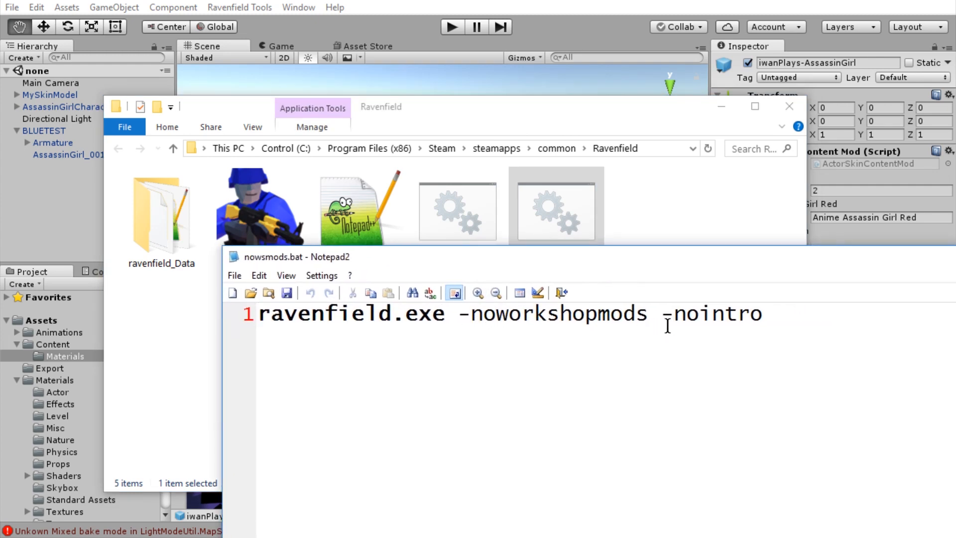
{"action": "key", "text": "alt+F4"}
{"action": "double_click", "coordinate": [582, 251]}
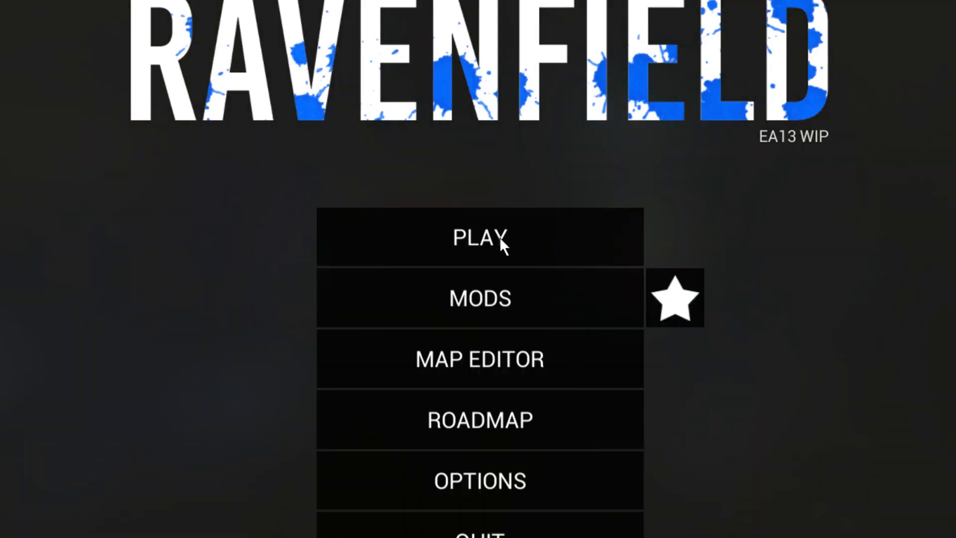
{"action": "left_click", "coordinate": [500, 237]}
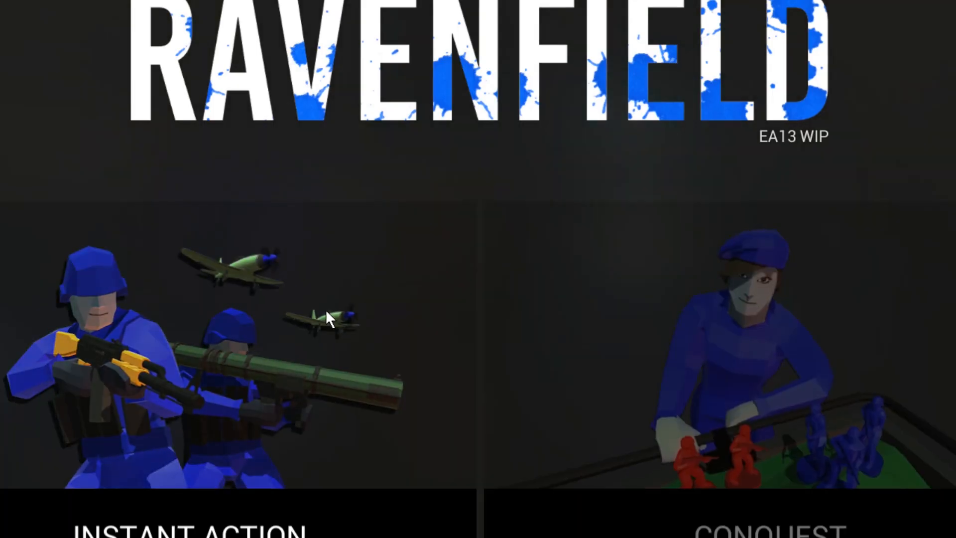
{"action": "left_click", "coordinate": [326, 309]}
- Set the character skins to Anime Assassin Girl Blue for the blue team and Anime Assassin Girl Red for the red team
{"action": "left_click", "coordinate": [273, 425]}
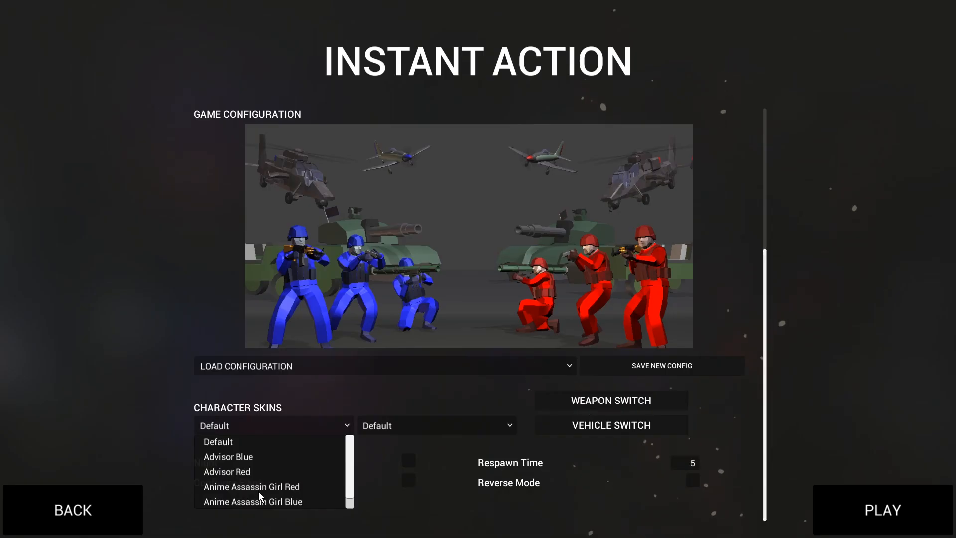
{"action": "left_click", "coordinate": [285, 488]}
{"action": "left_click", "coordinate": [273, 426]}
{"action": "left_click", "coordinate": [293, 502]}
{"action": "left_click", "coordinate": [424, 425]}
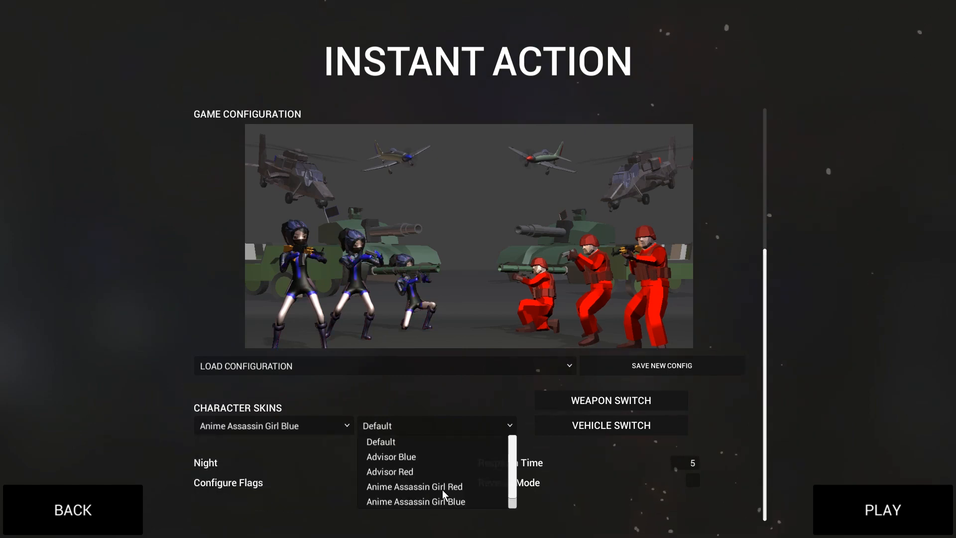
{"action": "left_click", "coordinate": [443, 488]}
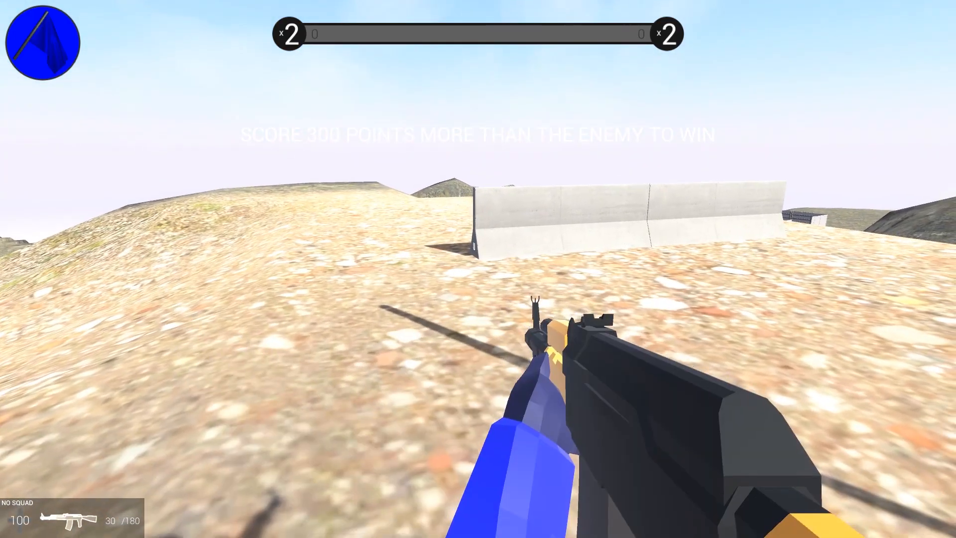
- Walk around the battlefield during the match to examine the blue Assassin Girl skin on the teammates
{"action": "key", "text": "v"}
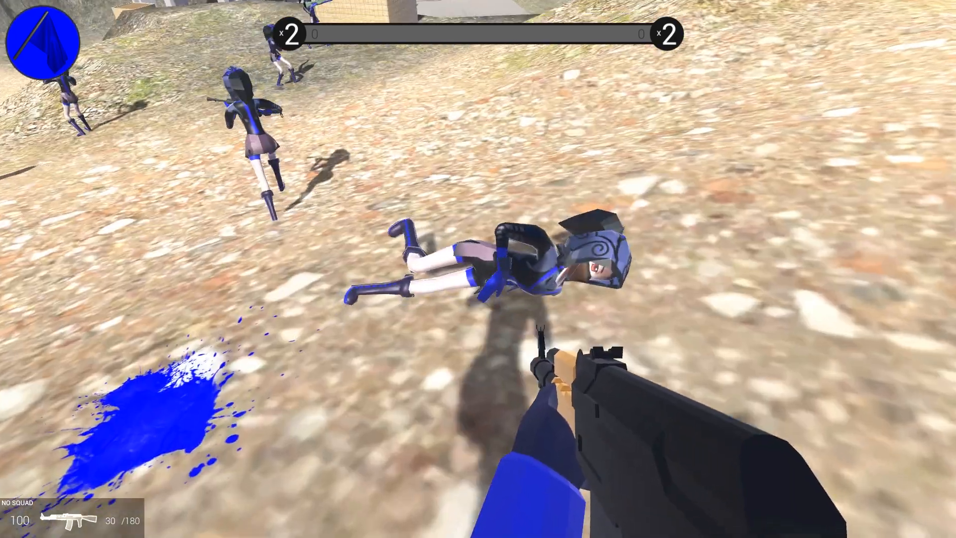
{"action": "key", "text": "w"}
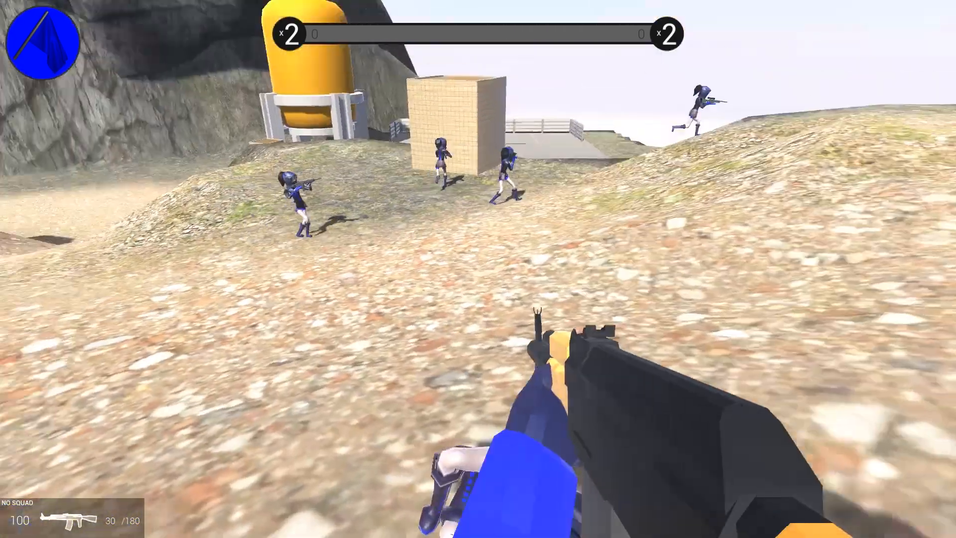
{"action": "key", "text": "w"}
{"action": "right_click", "coordinate": [478, 269]}
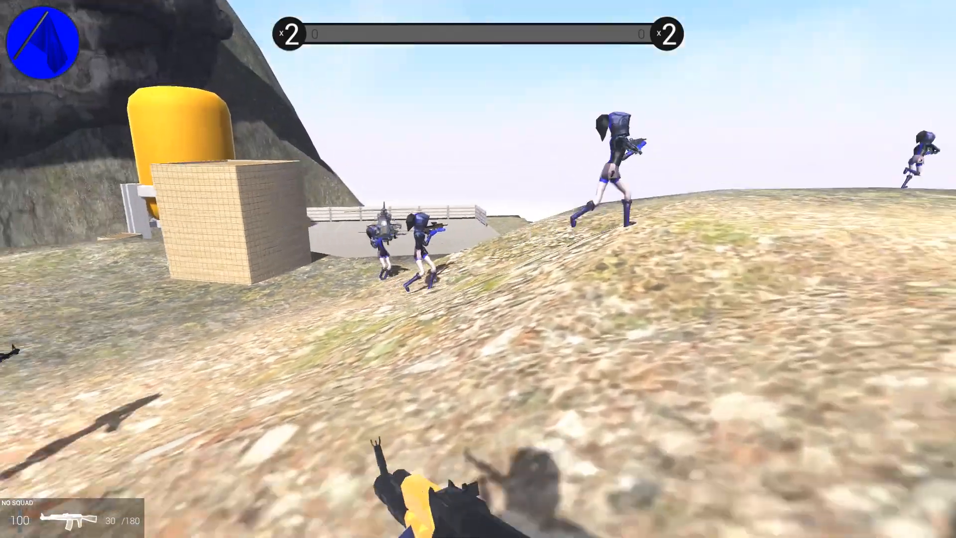
{"action": "key", "text": "w"}
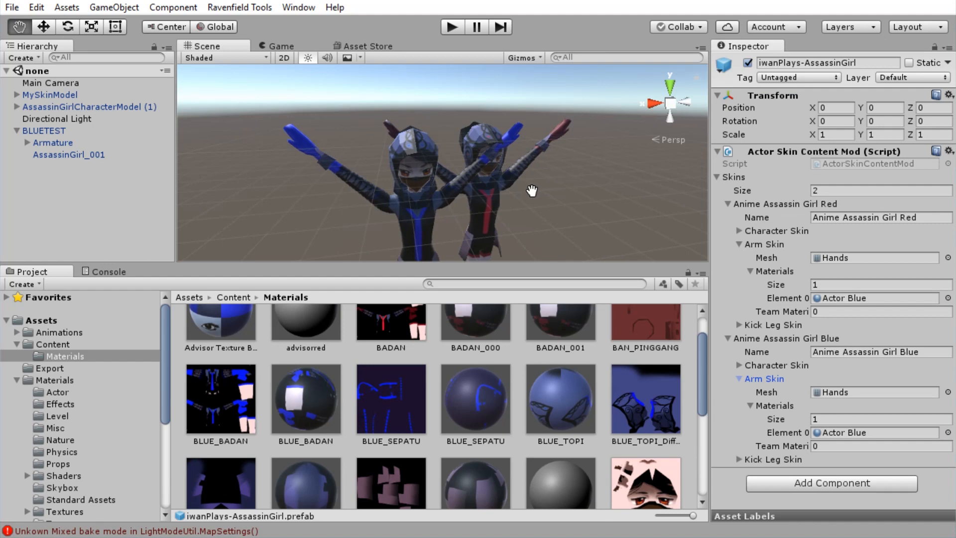
- Switch to Unity, duplicate MySkinHandsModel in the Content folder and copy the name of AssasinGirlFootModel
{"action": "left_click_drag", "start_coordinate": [529, 187], "coordinate": [379, 172], "text": "alt"}
{"action": "left_click", "coordinate": [561, 428]}
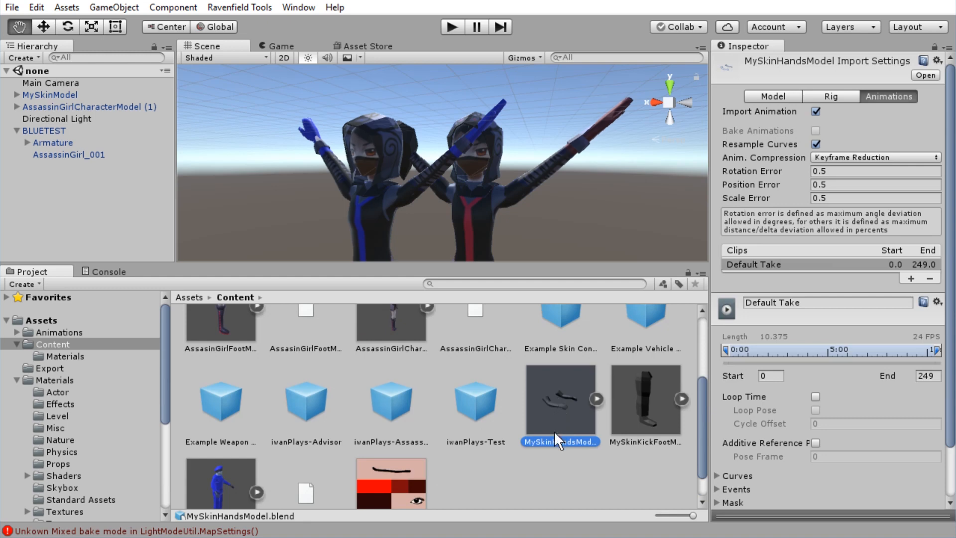
{"action": "left_click", "coordinate": [240, 337]}
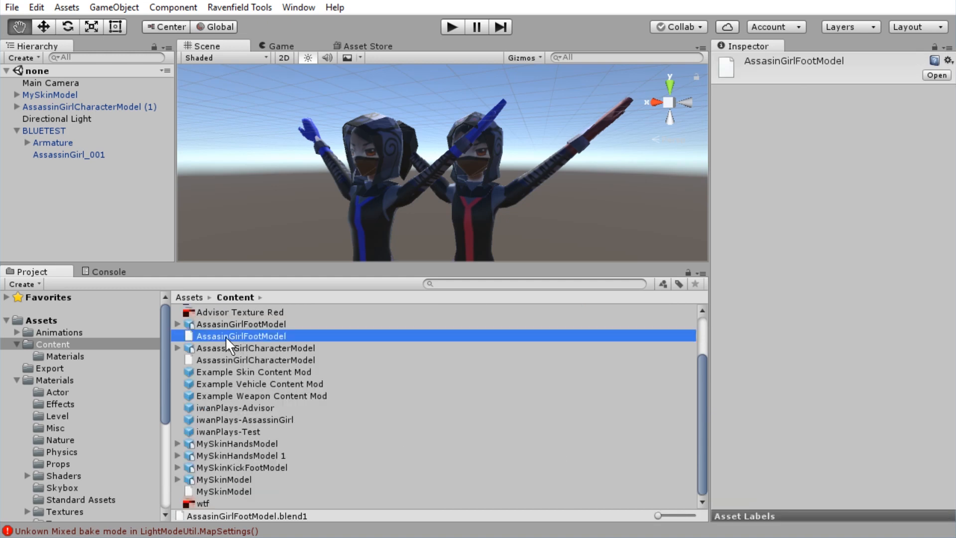
{"action": "left_click", "coordinate": [246, 327]}
{"action": "left_click", "coordinate": [278, 324]}
{"action": "key", "text": "ctrl+c"}
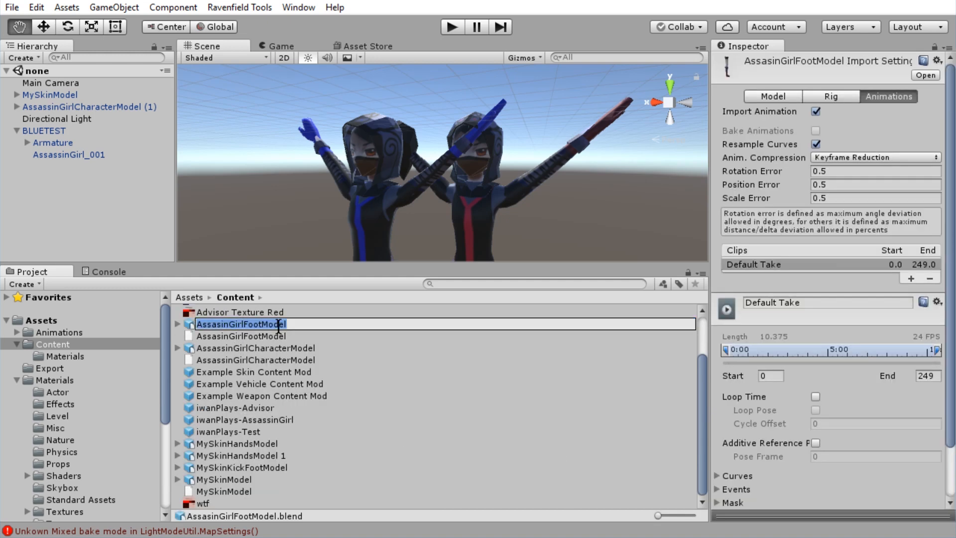
{"action": "key", "text": "Return"}
- Rename the duplicated hands model MySkinHandsModel 1 as AssasinGirlHandsModel
{"action": "scroll", "coordinate": [274, 455], "scroll_direction": "up", "scroll_amount": 3}
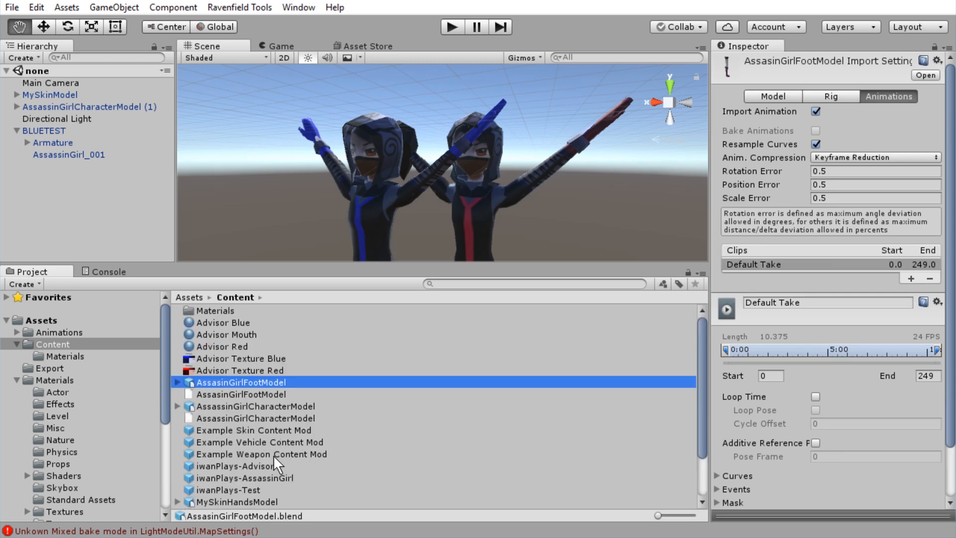
{"action": "scroll", "coordinate": [273, 438], "scroll_direction": "down", "scroll_amount": 3}
{"action": "left_click", "coordinate": [273, 455]}
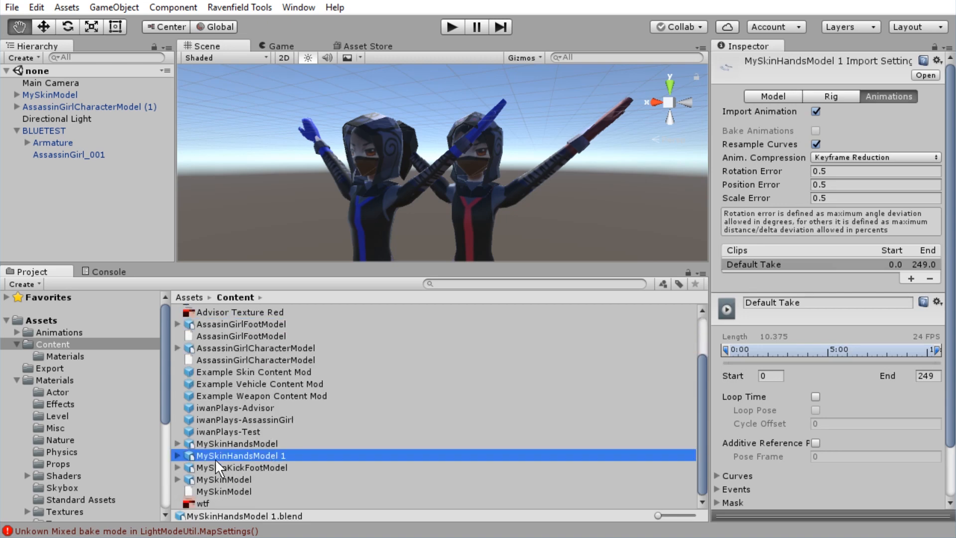
{"action": "left_click", "coordinate": [263, 456]}
{"action": "key", "text": "ctrl+v"}
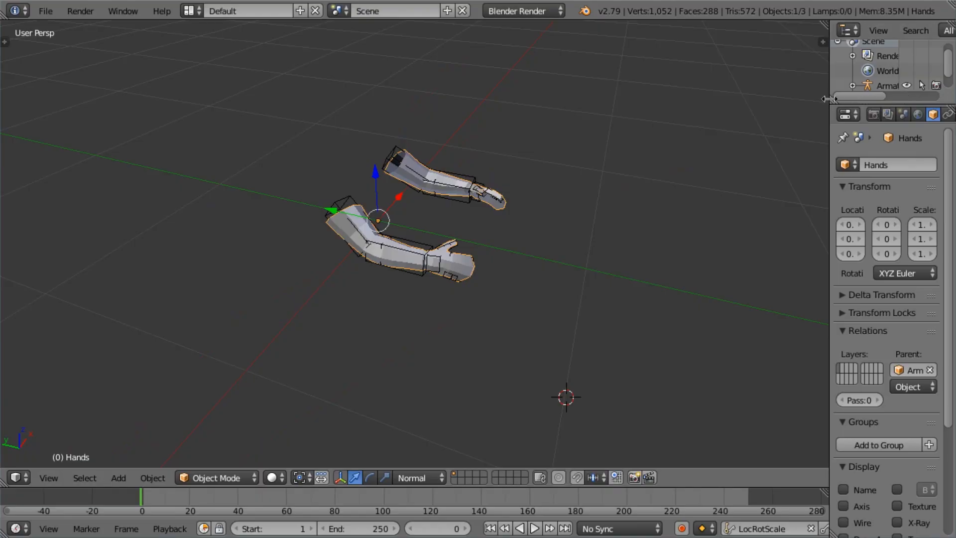
- In Blender, enlarge the Outliner and Properties areas, expand the Armature and review the Hands mesh's modifiers
{"action": "left_click_drag", "start_coordinate": [828, 99], "coordinate": [676, 121]}
{"action": "left_click_drag", "start_coordinate": [756, 105], "coordinate": [747, 245]}
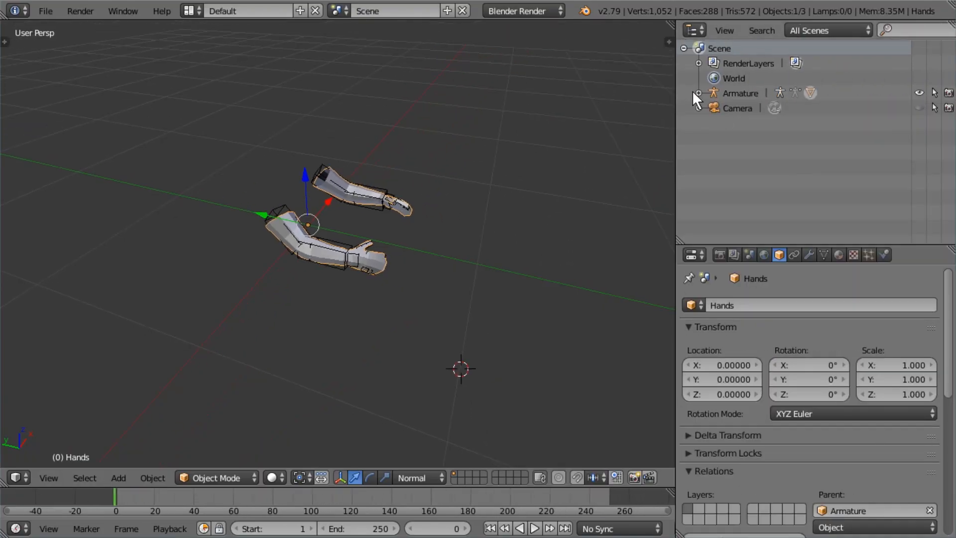
{"action": "left_click", "coordinate": [699, 93]}
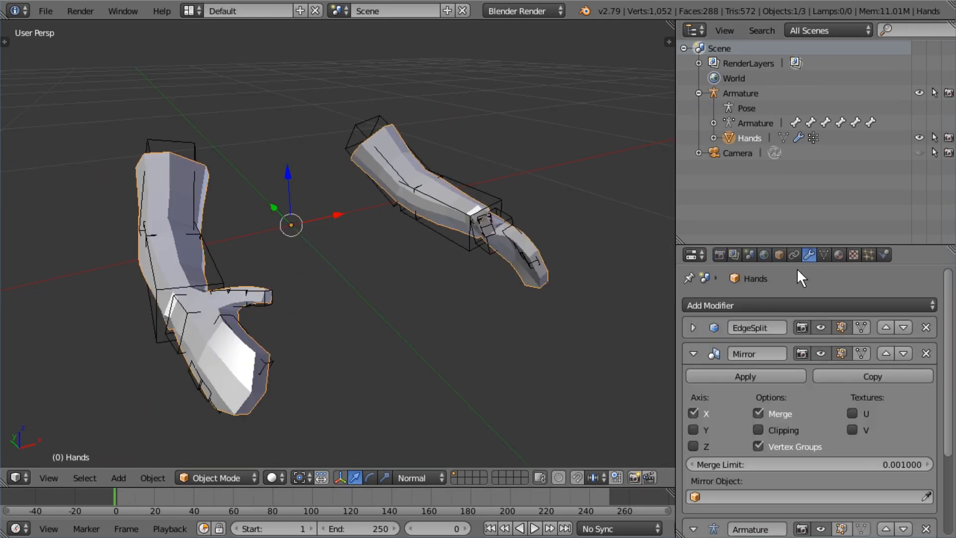
{"action": "scroll", "coordinate": [795, 271], "scroll_direction": "down", "scroll_amount": 5}
{"action": "scroll", "coordinate": [754, 315], "scroll_direction": "up", "scroll_amount": 5}
- Expand the Hands' EdgeSplit modifier and toggle its Edge Angle option to compare the shading
{"action": "left_click", "coordinate": [695, 331]}
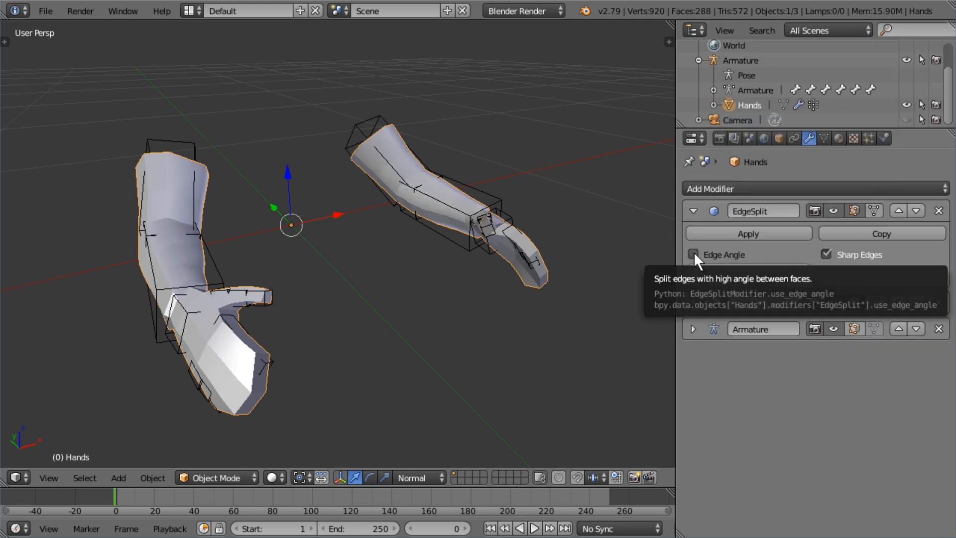
{"action": "left_click", "coordinate": [693, 255]}
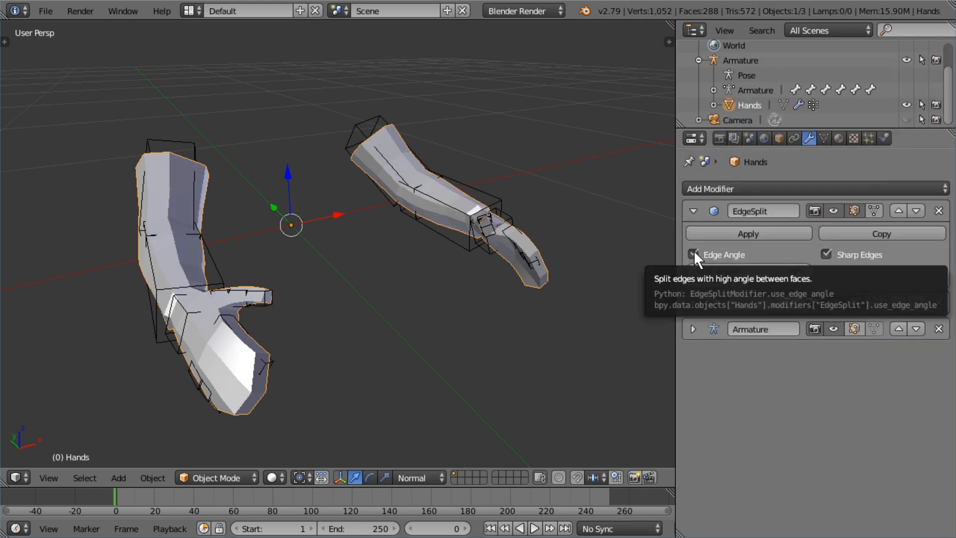
{"action": "left_click", "coordinate": [694, 251]}
{"action": "left_click", "coordinate": [693, 254]}
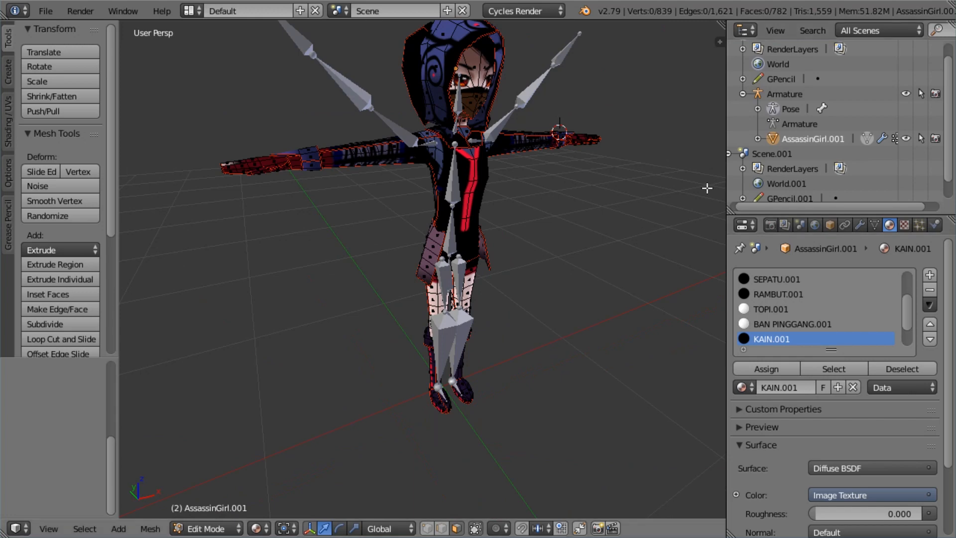
- Return AssassinGirl.001 to Object Mode and remove its Armature modifier that has no object assigned
{"action": "key", "text": "Tab"}
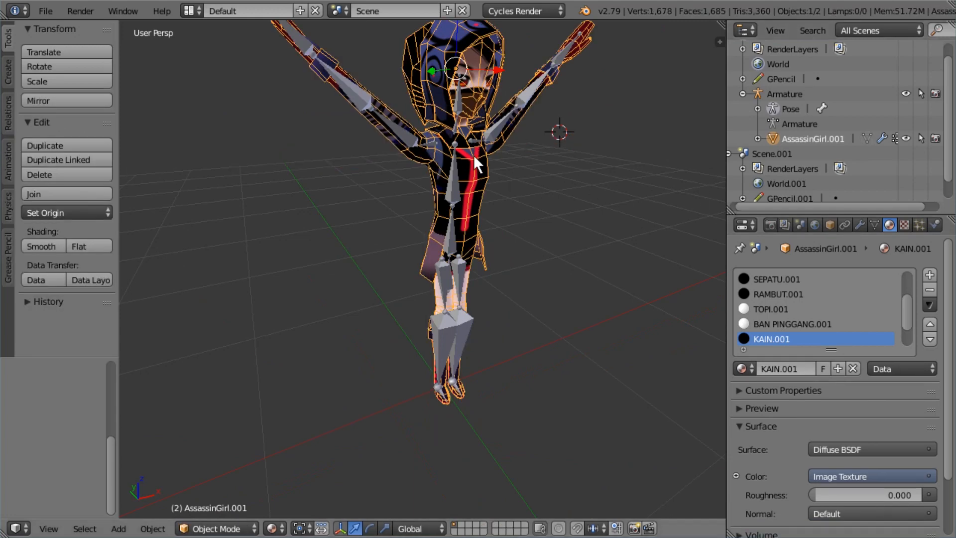
{"action": "left_click", "coordinate": [859, 225]}
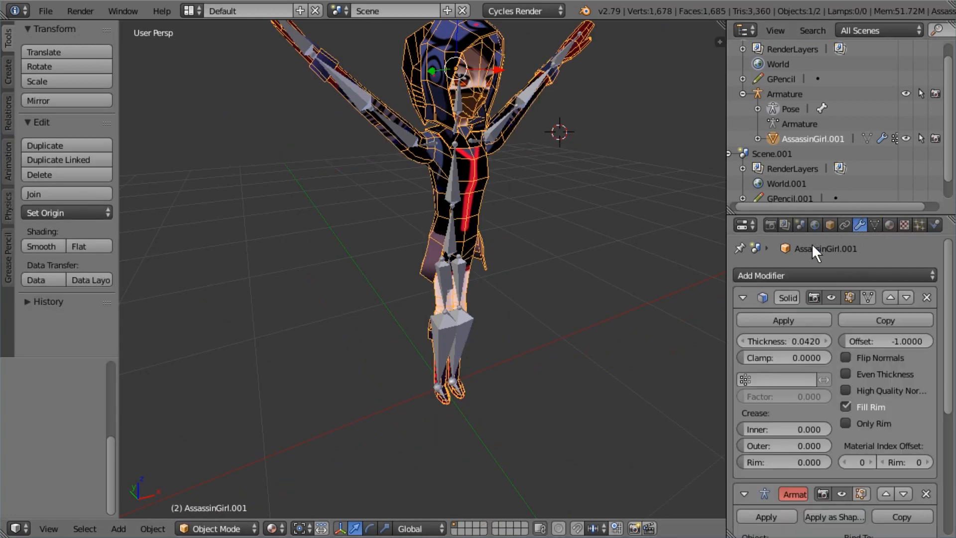
{"action": "left_click", "coordinate": [743, 297]}
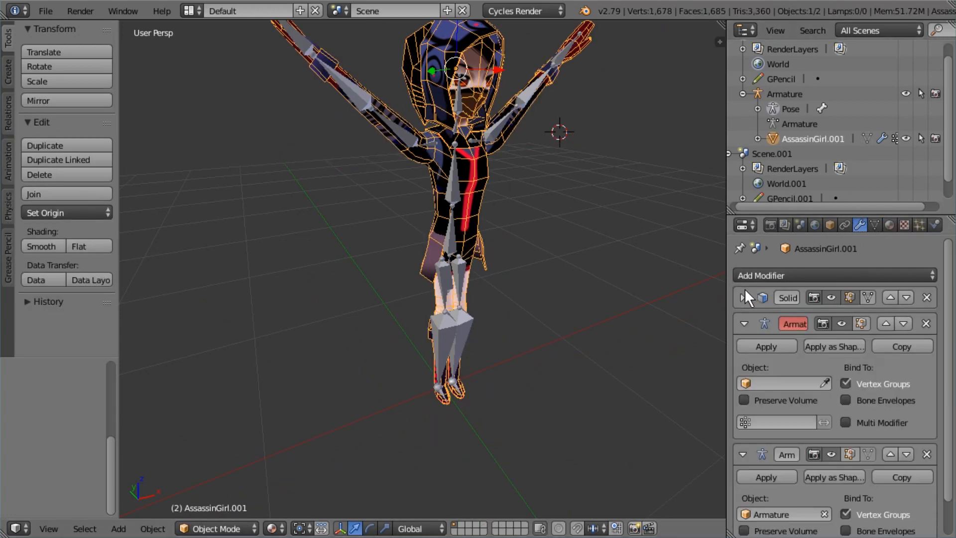
{"action": "left_click", "coordinate": [744, 324]}
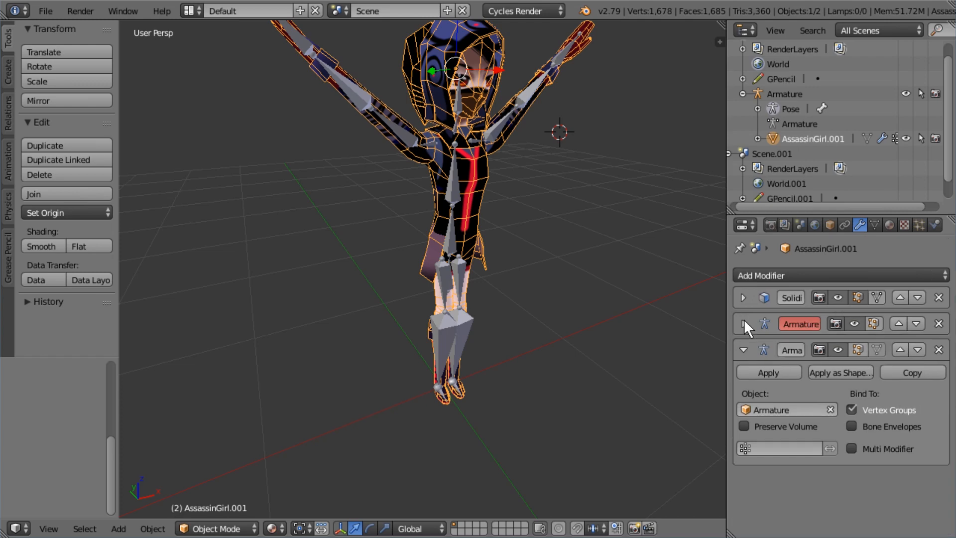
{"action": "left_click", "coordinate": [939, 323]}
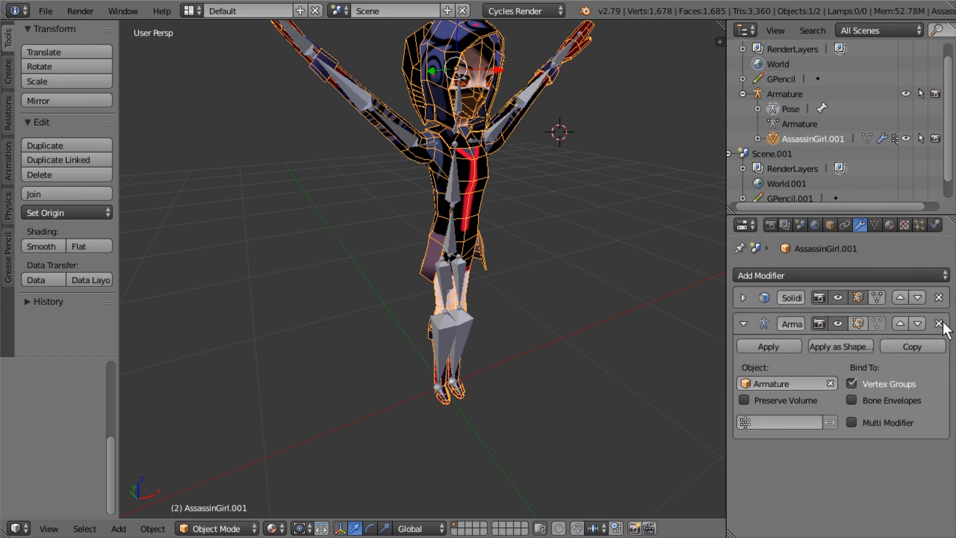
- Expand the character's Solidify modifier and toggle its viewport display to compare the mesh with and without thickness
{"action": "left_click", "coordinate": [743, 298]}
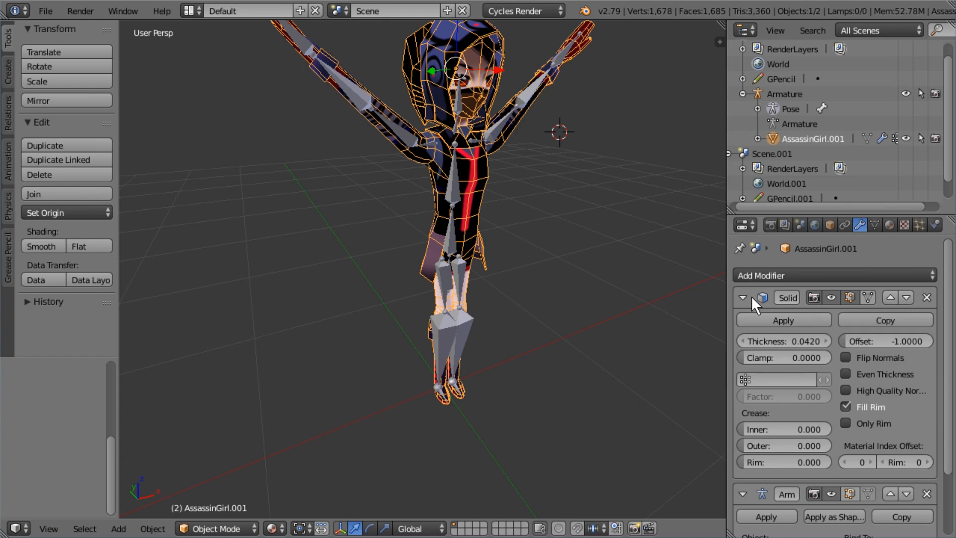
{"action": "left_click", "coordinate": [830, 296]}
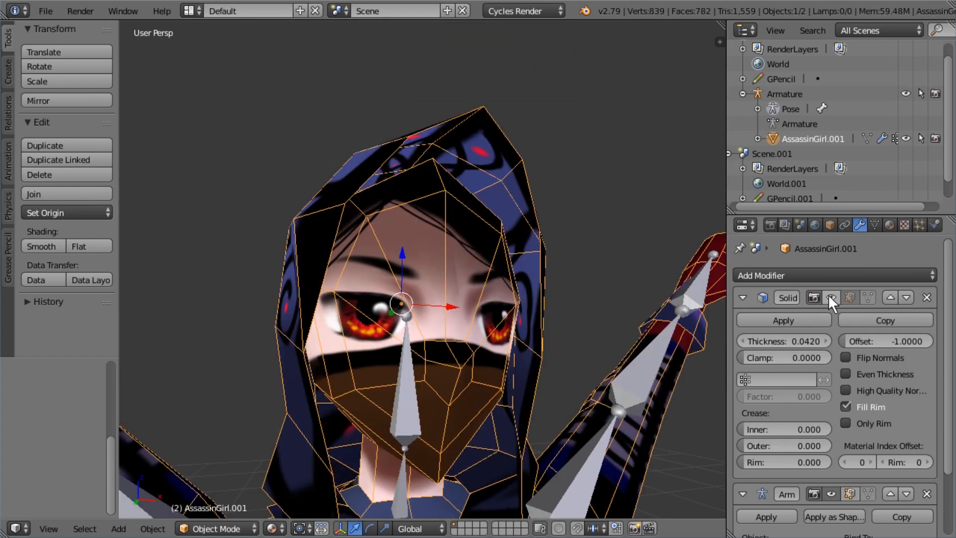
{"action": "left_click", "coordinate": [830, 296]}
{"action": "left_click", "coordinate": [830, 297]}
{"action": "left_click", "coordinate": [828, 297]}
{"action": "key", "text": "g"}
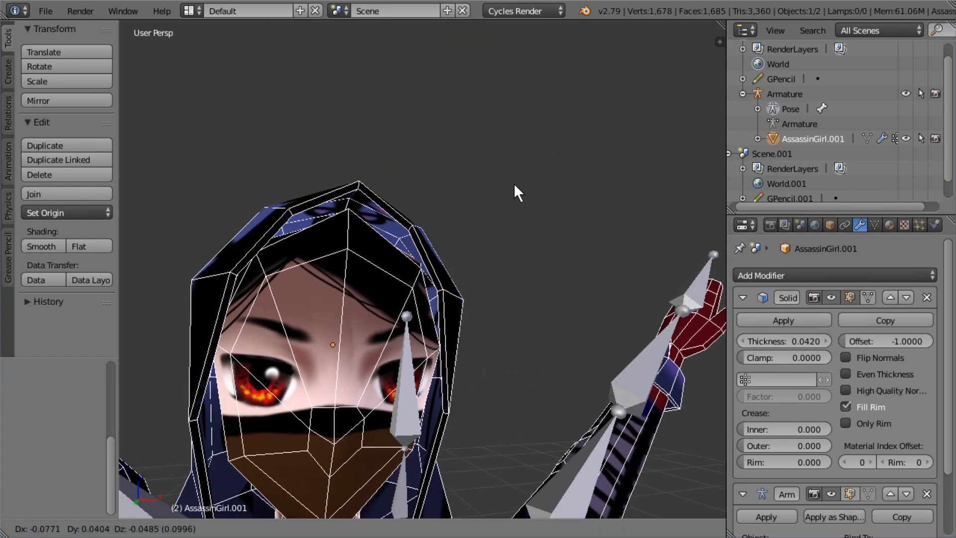
{"action": "right_click", "coordinate": [514, 183]}
- Add an Edge Split modifier to AssassinGirl.001 and move it above the Armature modifier
{"action": "left_click", "coordinate": [743, 298]}
{"action": "left_click", "coordinate": [741, 324]}
{"action": "left_click", "coordinate": [761, 277]}
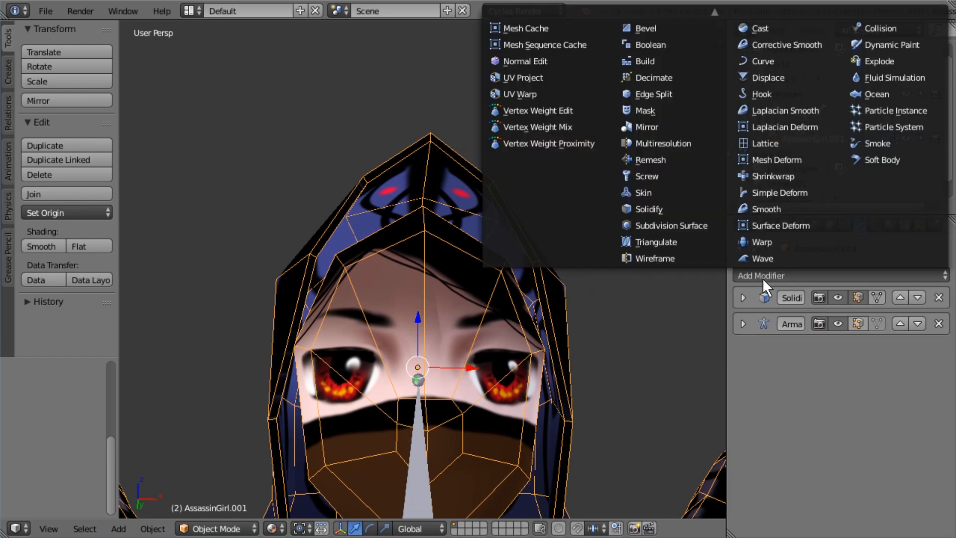
{"action": "left_click", "coordinate": [706, 92]}
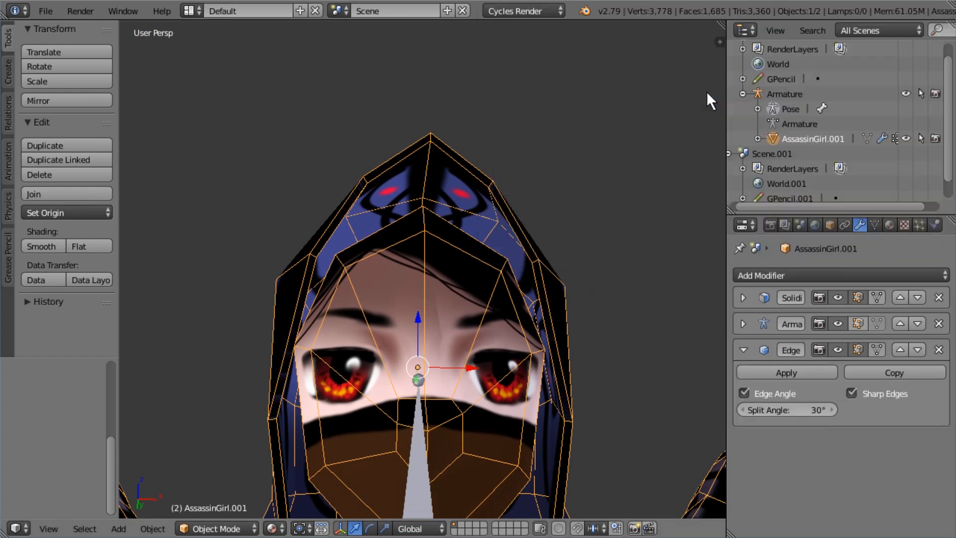
{"action": "left_click", "coordinate": [906, 349]}
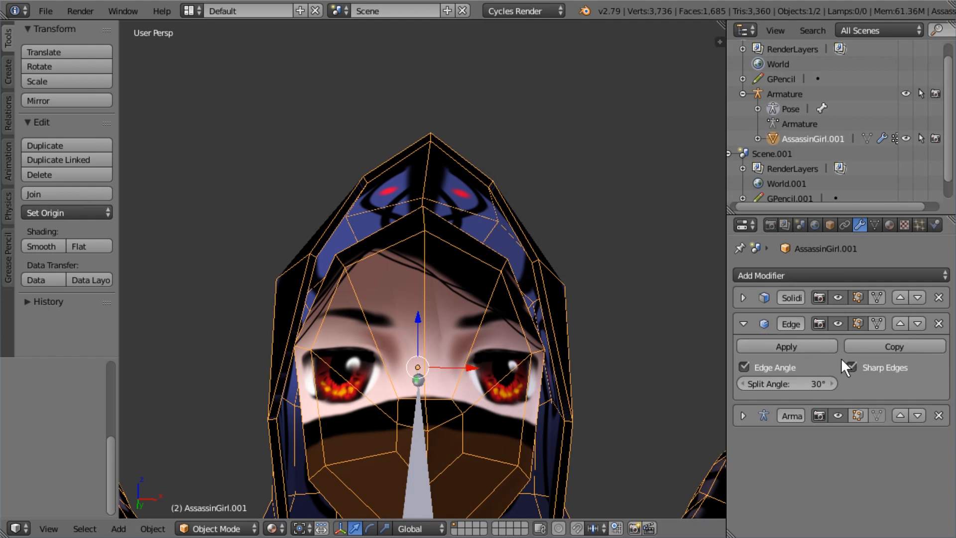
- Save over AssassinGirlCharacterModel.blend and switch to Unity to inspect the updated characters in the Scene view
{"action": "key", "text": "ctrl+s"}
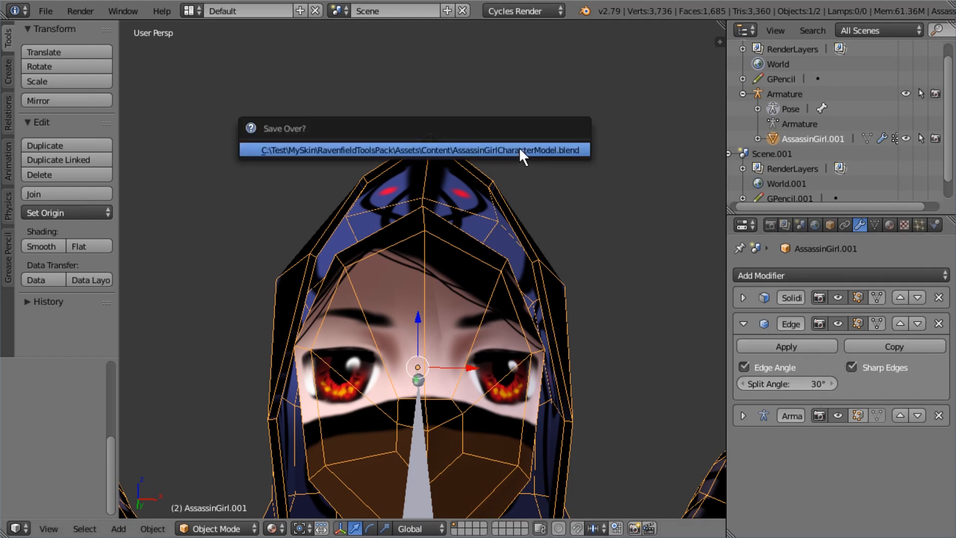
{"action": "left_click", "coordinate": [519, 148]}
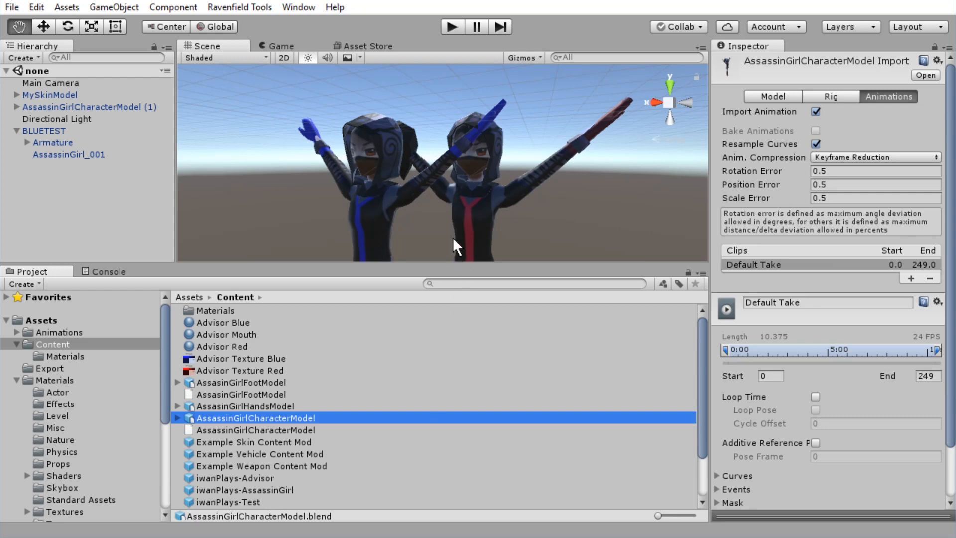
{"action": "right_click_drag", "start_coordinate": [453, 238], "coordinate": [578, 179]}
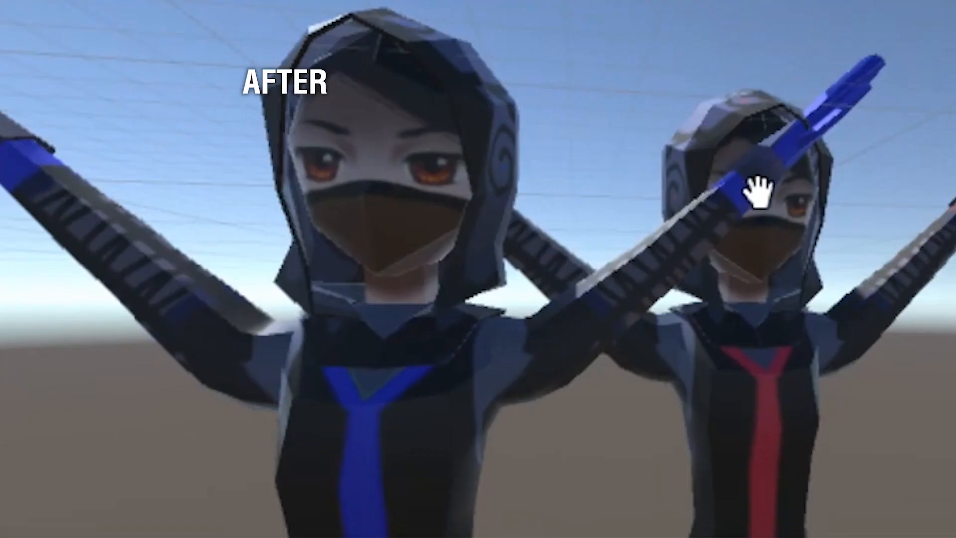
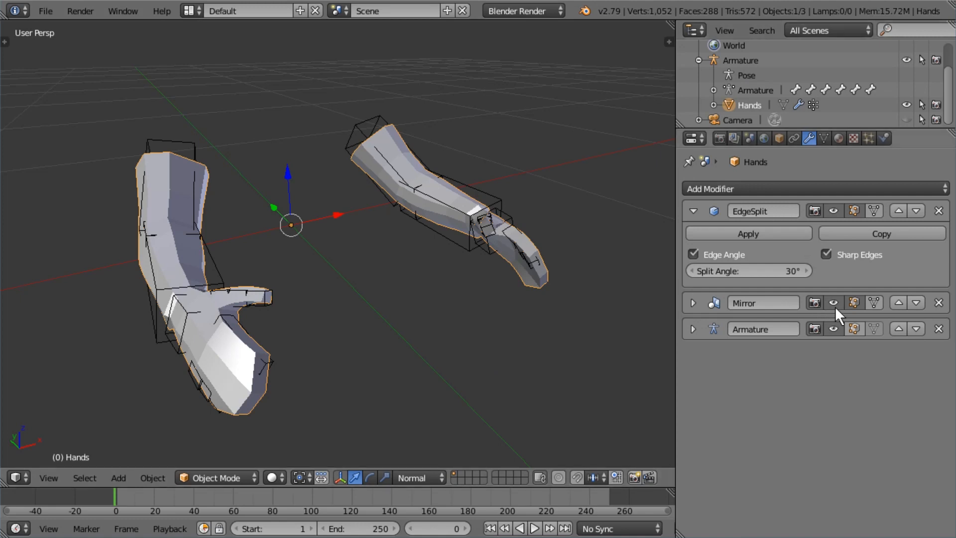
- Hide the Hands mesh's Mirror modifier in the viewport and append Scene from AssassinGirlCharacterModel.blend
{"action": "left_click", "coordinate": [835, 306]}
{"action": "left_click", "coordinate": [45, 10]}
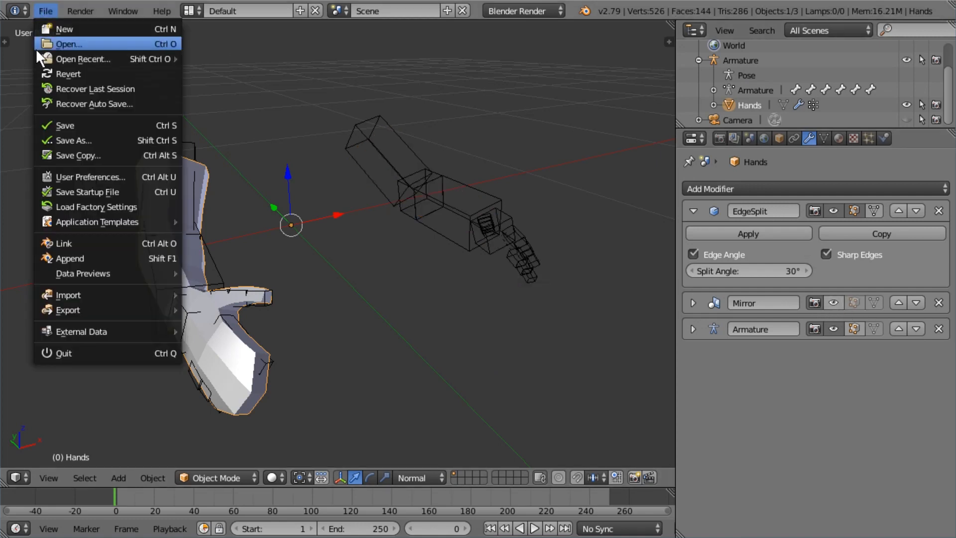
{"action": "left_click", "coordinate": [115, 256]}
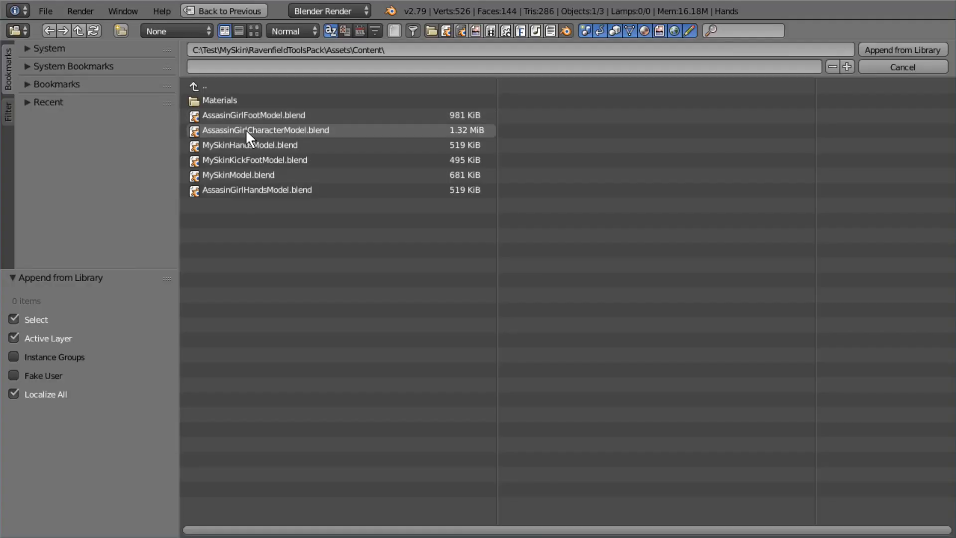
{"action": "double_click", "coordinate": [293, 130]}
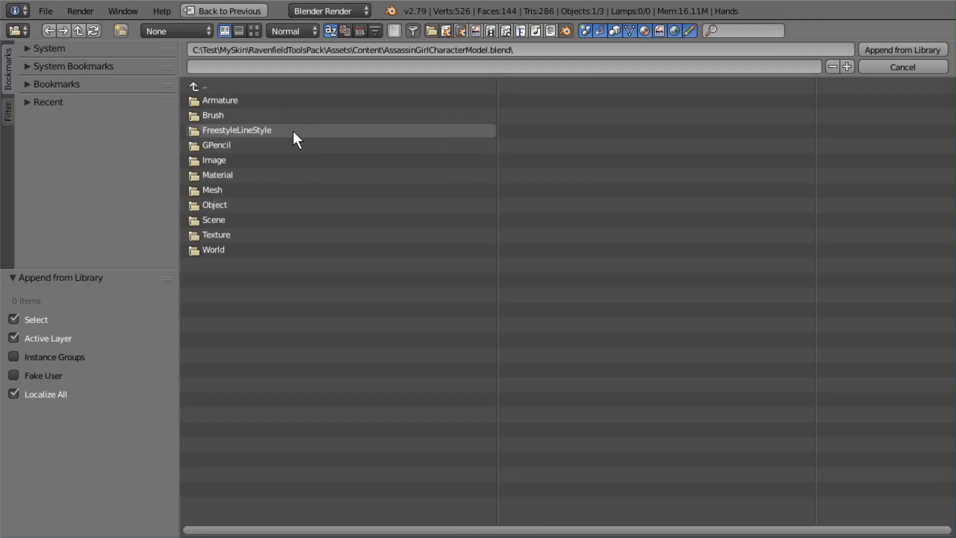
{"action": "double_click", "coordinate": [230, 218]}
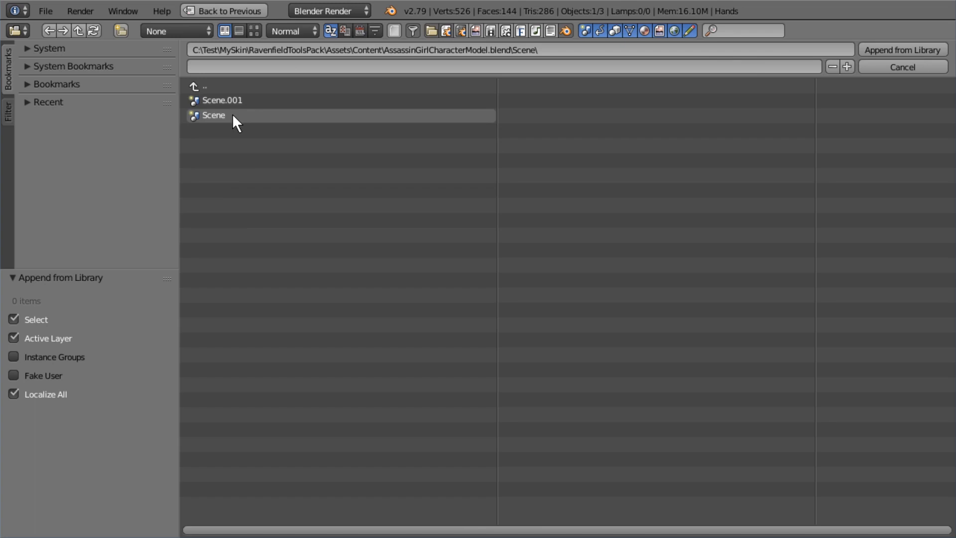
{"action": "double_click", "coordinate": [238, 117]}
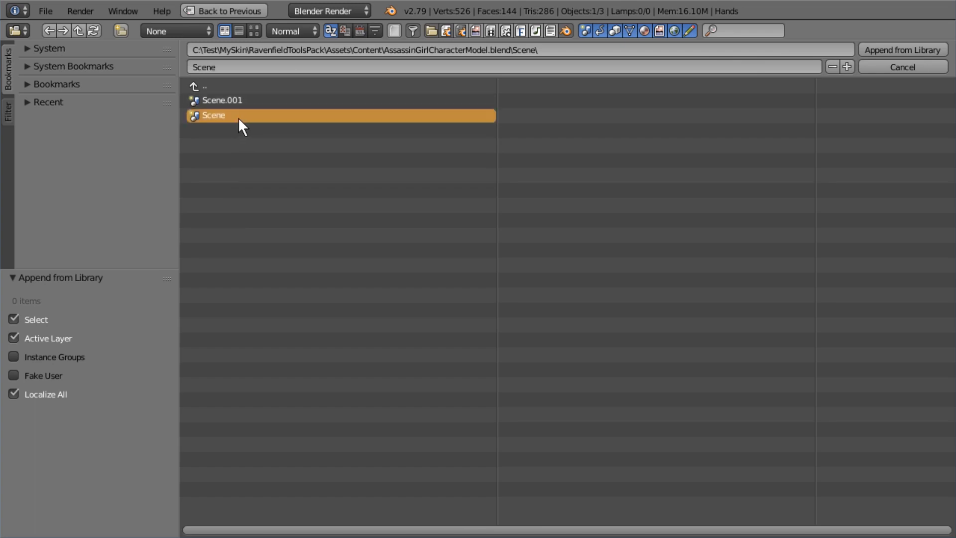
- Copy the Assassin Girl character with its armature from Scene.001 into the hands' Scene, and delete Scene.001
{"action": "left_click", "coordinate": [720, 167]}
{"action": "scroll", "coordinate": [722, 240], "scroll_direction": "down", "scroll_amount": 2}
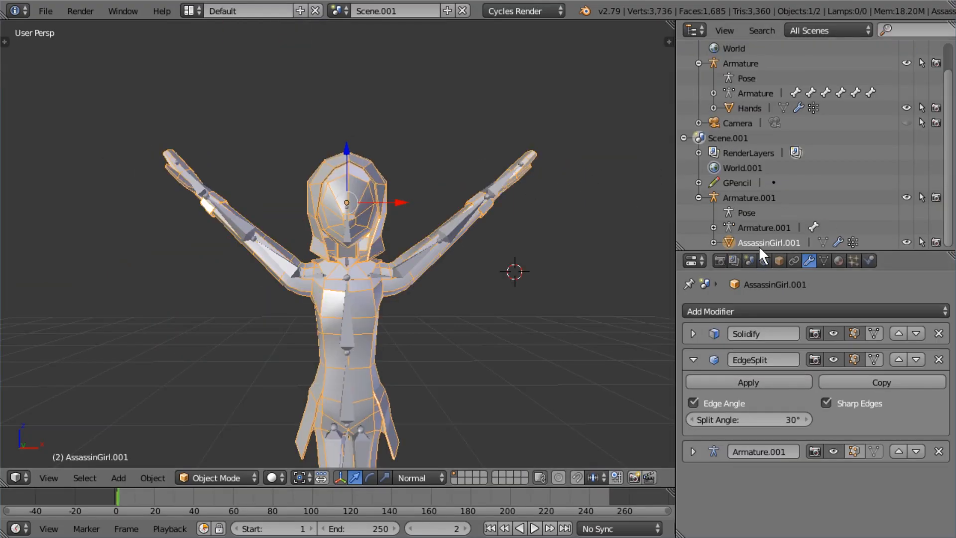
{"action": "key", "text": "ctrl+c"}
{"action": "scroll", "coordinate": [722, 135], "scroll_direction": "up", "scroll_amount": 2}
{"action": "left_click", "coordinate": [721, 48]}
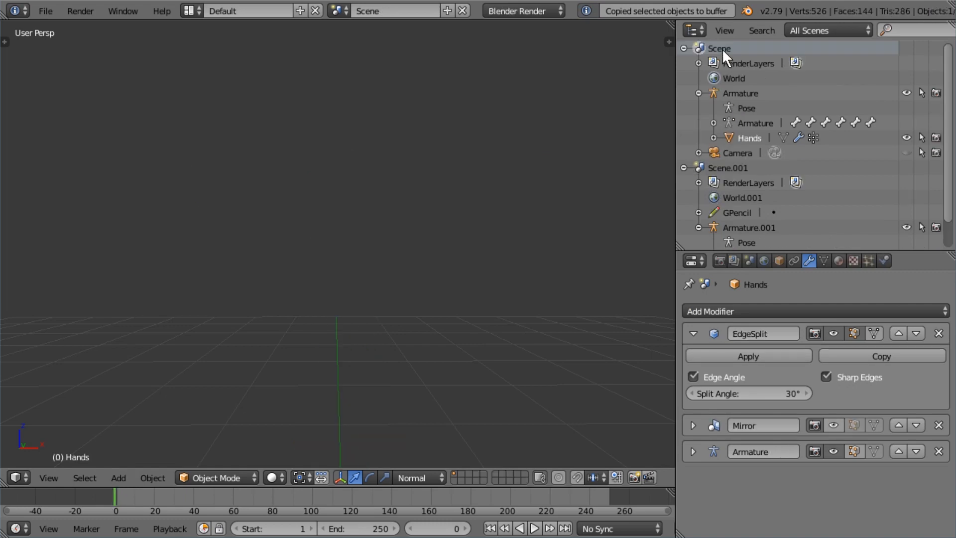
{"action": "key", "text": "ctrl+v"}
{"action": "right_click", "coordinate": [734, 181]}
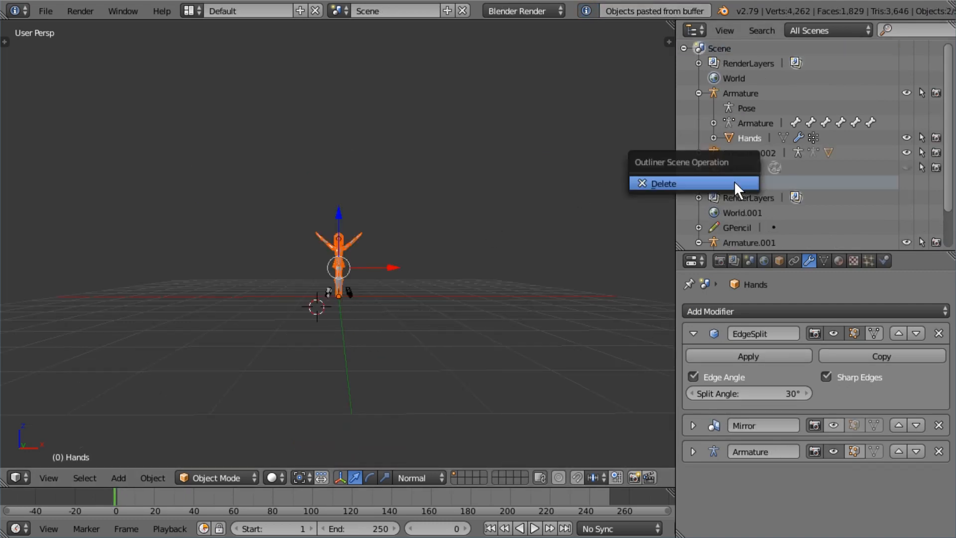
{"action": "left_click", "coordinate": [731, 180]}
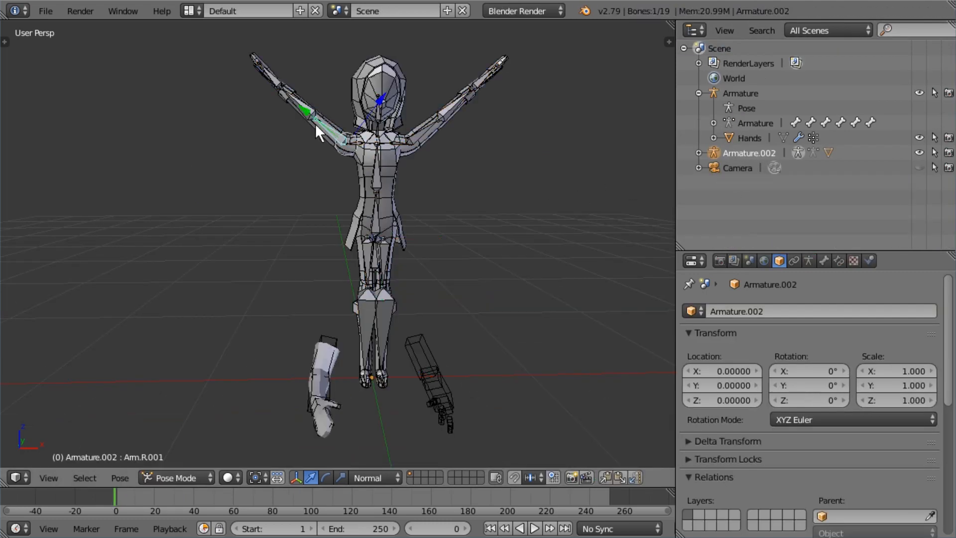
- Rotate the Arm.R.001 bone down until the character's right arm is roughly horizontal, and leave posing
{"action": "key", "text": "r"}
{"action": "left_click", "coordinate": [181, 220]}
{"action": "key", "text": "Tab"}
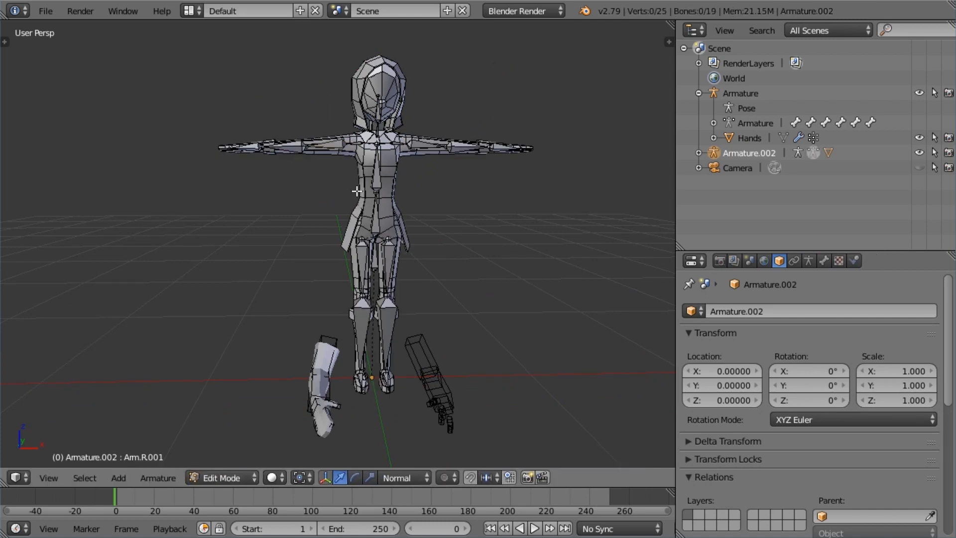
{"action": "key", "text": "Tab"}
- Lower Armature.002 to the height of the hands model and rotate it to about 76° around Z so the right arm points along the hands
{"action": "key", "text": "KP_3"}
{"action": "key", "text": "g"}
{"action": "left_click", "coordinate": [354, 295]}
{"action": "middle_click_drag", "start_coordinate": [354, 295], "coordinate": [417, 411]}
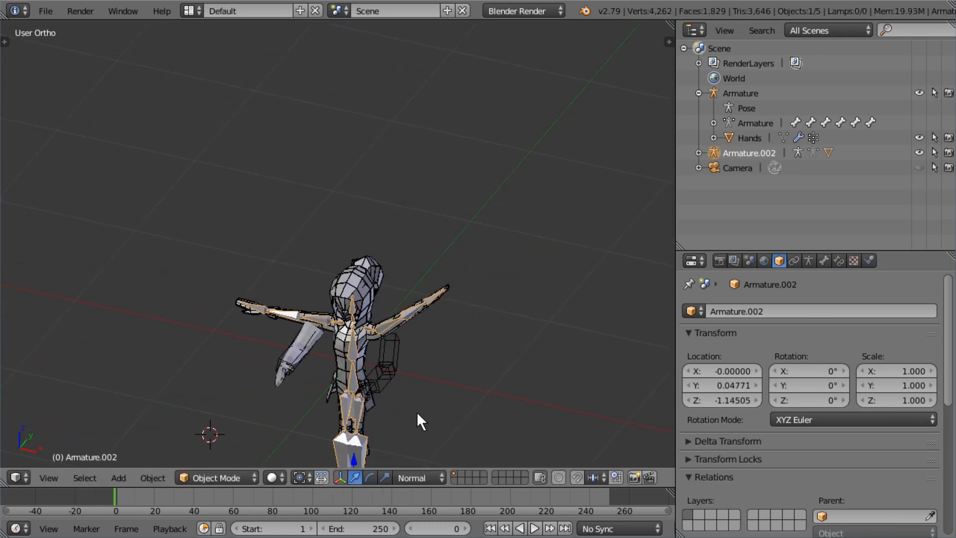
{"action": "key", "text": "KP_3"}
{"action": "key", "text": "KP_7"}
{"action": "key", "text": "r"}
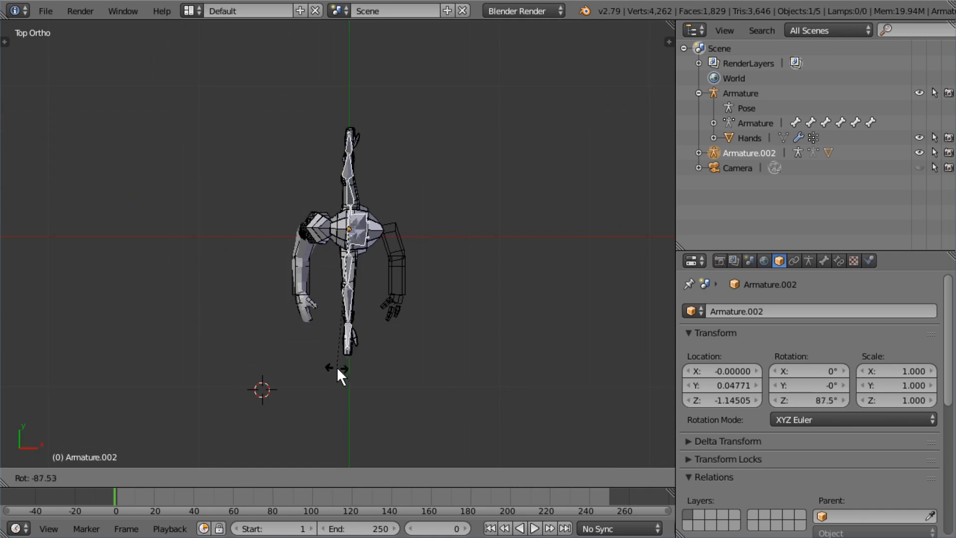
{"action": "left_click", "coordinate": [374, 338]}
{"action": "key", "text": "KP_3"}
{"action": "scroll", "coordinate": [310, 306], "scroll_direction": "up", "scroll_amount": 4}
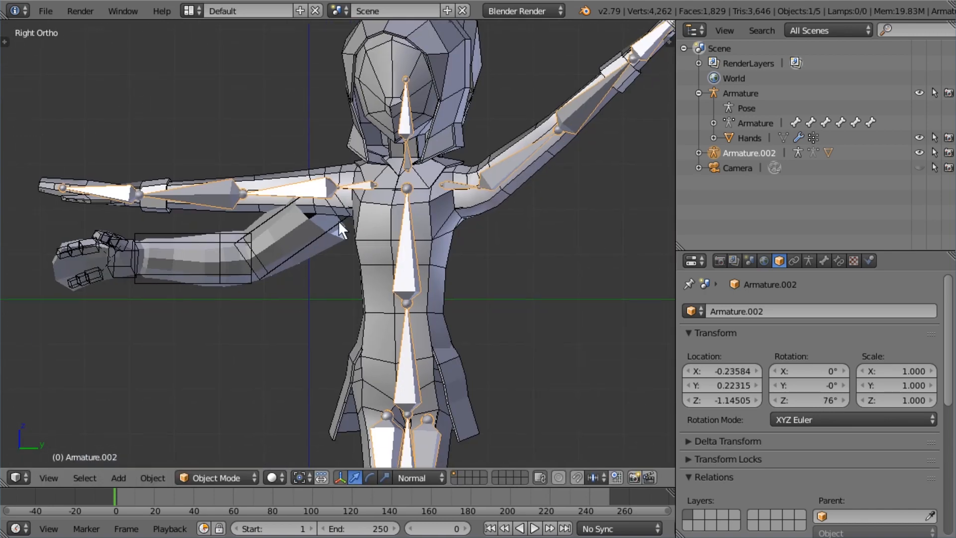
- Rotate the Arm.R.001 bone and reposition Armature.002 so the right upper arm lines up with the upper arm of the Hands mesh
{"action": "key", "text": "g"}
{"action": "left_click", "coordinate": [280, 211]}
{"action": "key", "text": "ctrl+Tab"}
{"action": "right_click", "coordinate": [280, 212]}
{"action": "key", "text": "r"}
{"action": "left_click", "coordinate": [234, 274]}
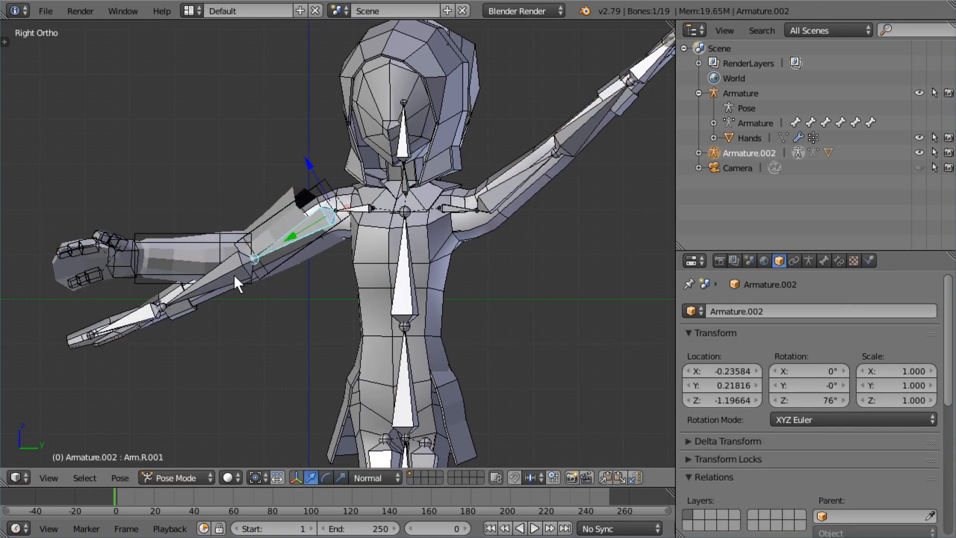
{"action": "key", "text": "ctrl+Tab"}
{"action": "key", "text": "g"}
{"action": "left_click", "coordinate": [381, 291]}
- Rotate the right forearm and hand bones in side view to follow the forearm and hand of the Hands model
{"action": "key", "text": "ctrl+Tab"}
{"action": "right_click", "coordinate": [213, 266]}
{"action": "key", "text": "r"}
{"action": "left_click", "coordinate": [168, 250]}
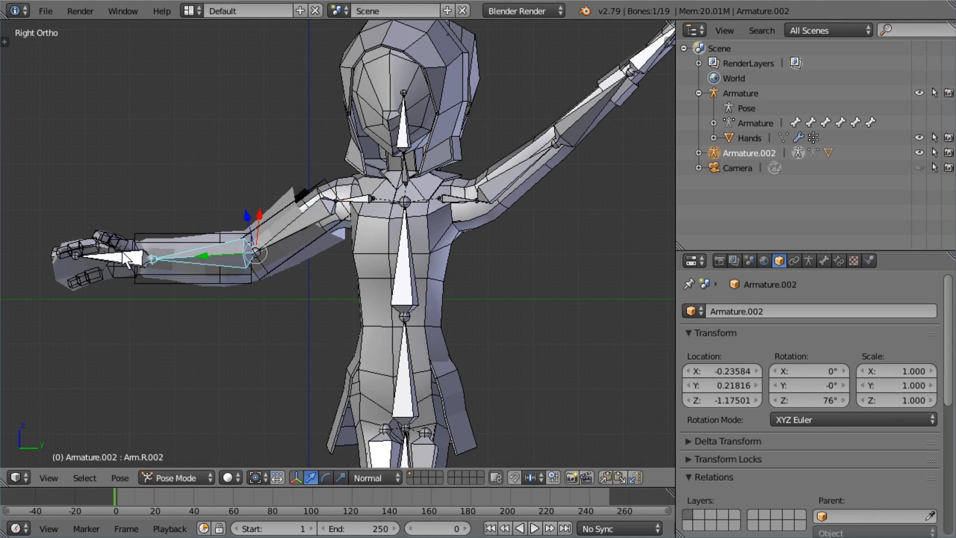
{"action": "right_click", "coordinate": [118, 256]}
{"action": "key", "text": "r"}
{"action": "left_click", "coordinate": [88, 254]}
- Twist the Arm.R.001 bone around its local Y axis to turn the character's right arm
{"action": "key", "text": "KP_1"}
{"action": "scroll", "coordinate": [306, 254], "scroll_direction": "up", "scroll_amount": 3}
{"action": "middle_click_drag", "start_coordinate": [307, 254], "coordinate": [321, 255], "text": "shift"}
{"action": "right_click", "coordinate": [246, 228]}
{"action": "key", "text": "r"}
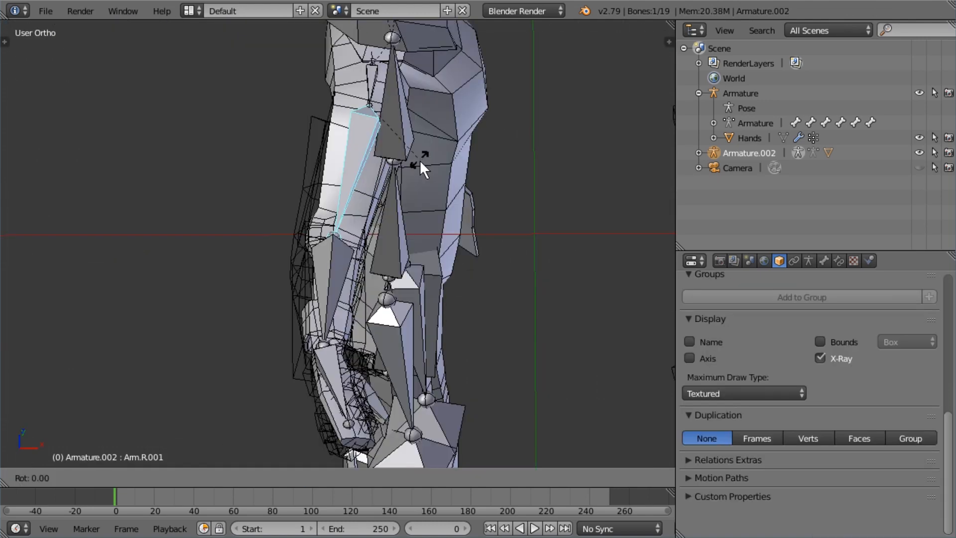
{"action": "key", "text": "y"}
{"action": "key", "text": "y"}
{"action": "left_click", "coordinate": [453, 71]}
- Rotate the Arm.R.002 forearm bone to match the Hands model's forearm from above and from the side
{"action": "right_click", "coordinate": [258, 285]}
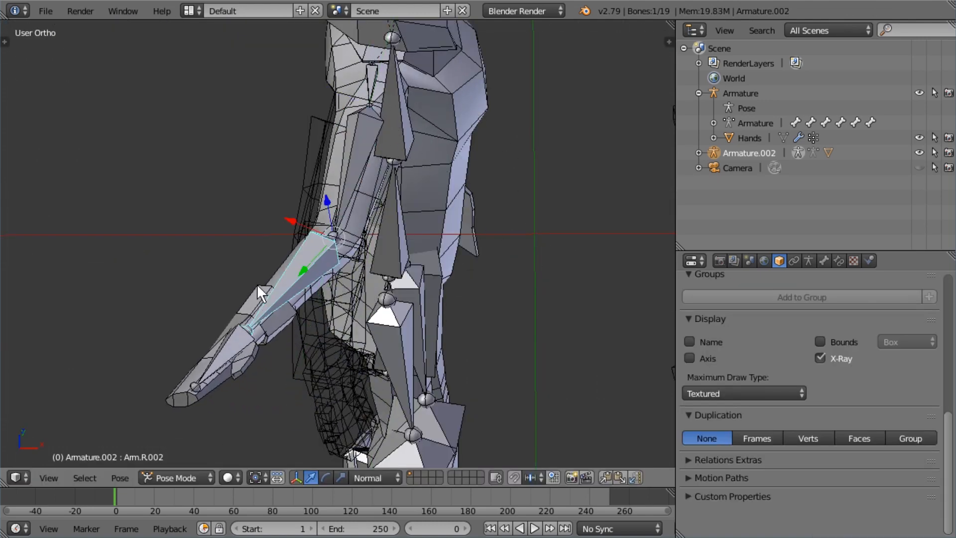
{"action": "key", "text": "r"}
{"action": "left_click", "coordinate": [374, 405]}
{"action": "key", "text": "KP_3"}
{"action": "key", "text": "r"}
{"action": "left_click", "coordinate": [149, 279]}
- Rotate the Arm.R.003 hand bone inward in top view to align with the hand of the Hands model
{"action": "right_click", "coordinate": [91, 262]}
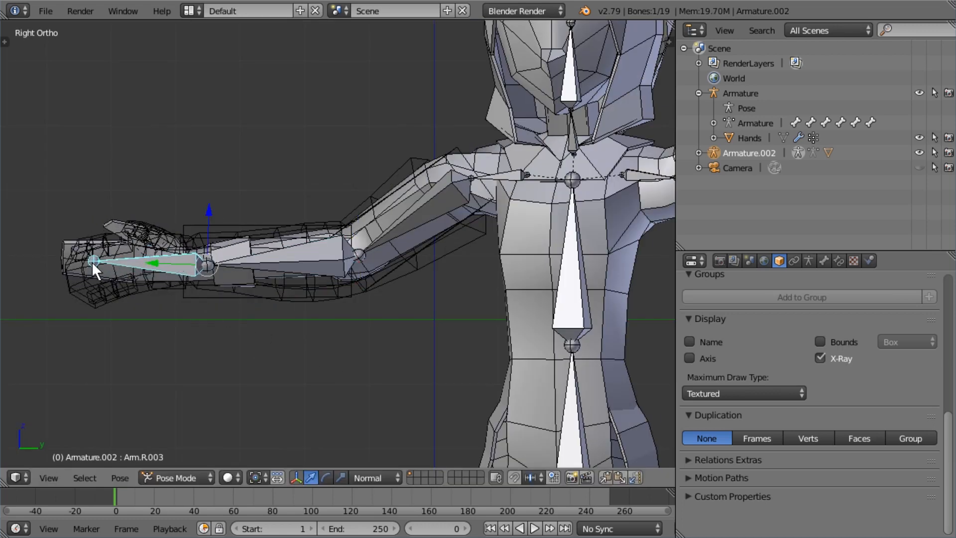
{"action": "key", "text": "KP_7"}
{"action": "middle_click_drag", "start_coordinate": [347, 296], "coordinate": [330, 219], "text": "shift"}
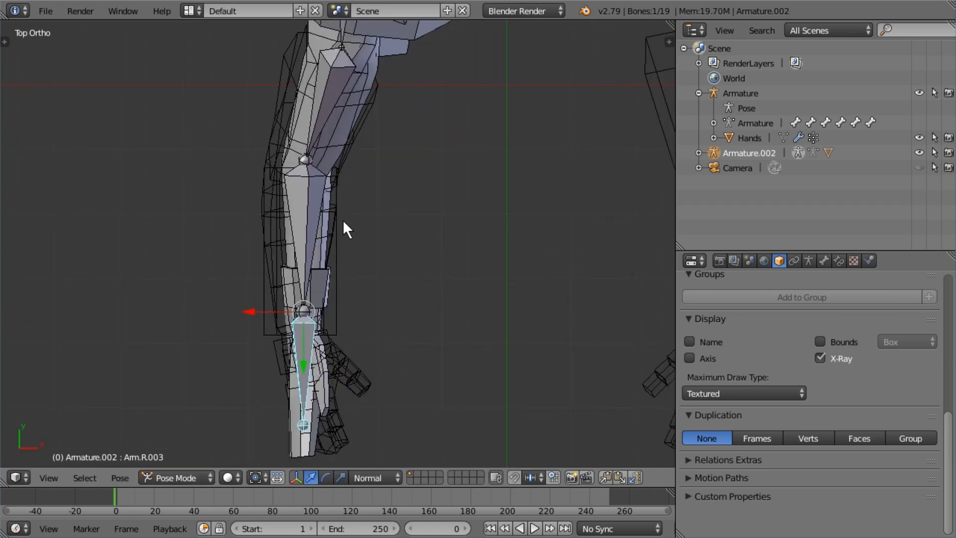
{"action": "key", "text": "r"}
{"action": "left_click", "coordinate": [317, 422]}
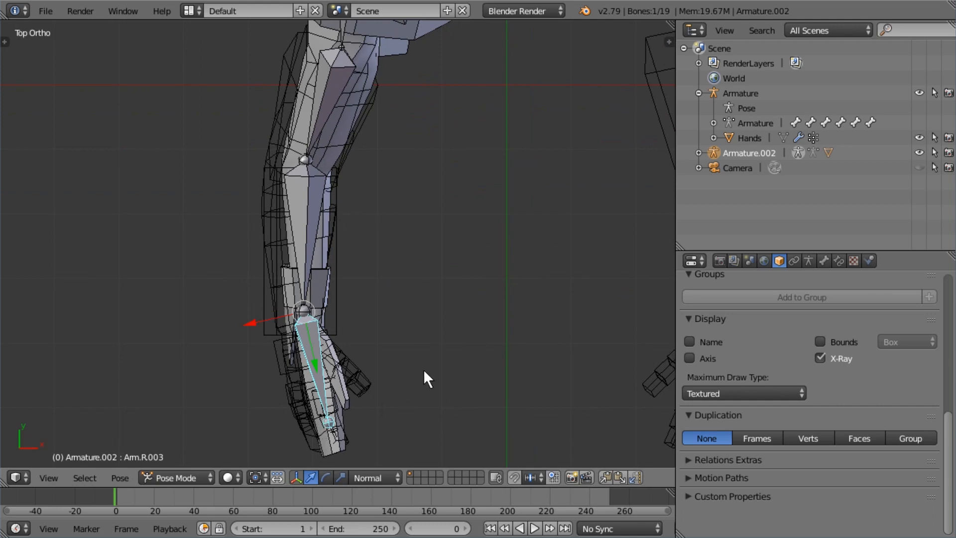
{"action": "middle_click_drag", "start_coordinate": [427, 357], "coordinate": [304, 316], "text": "shift"}
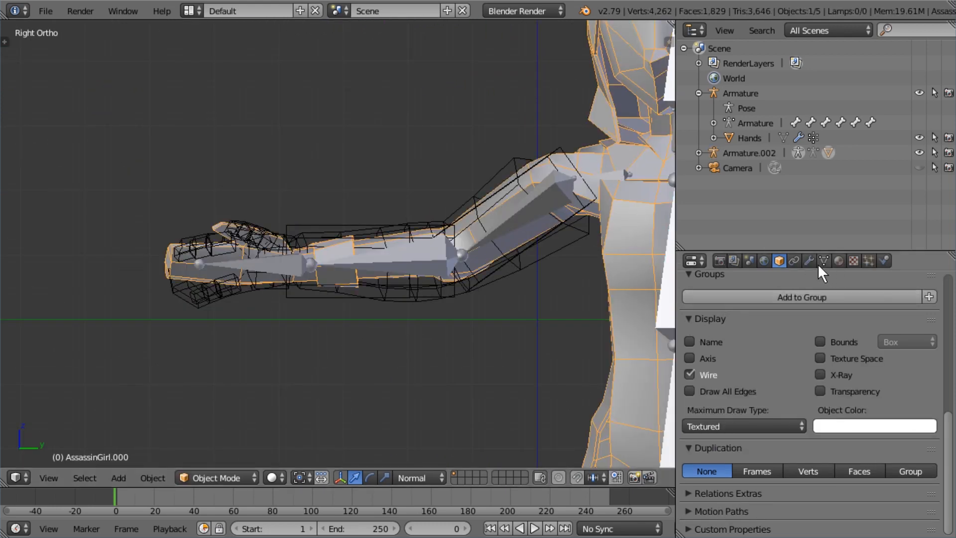
- Apply the Armature.001 modifier on the AssassinGirl.000 mesh to bake in the arm pose
{"action": "left_click", "coordinate": [811, 262]}
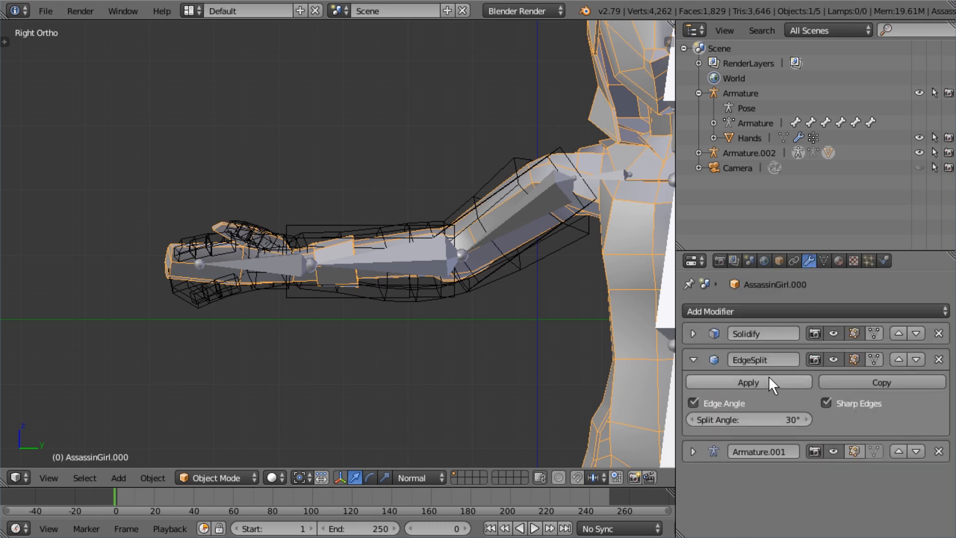
{"action": "left_click", "coordinate": [693, 359]}
{"action": "left_click", "coordinate": [693, 382]}
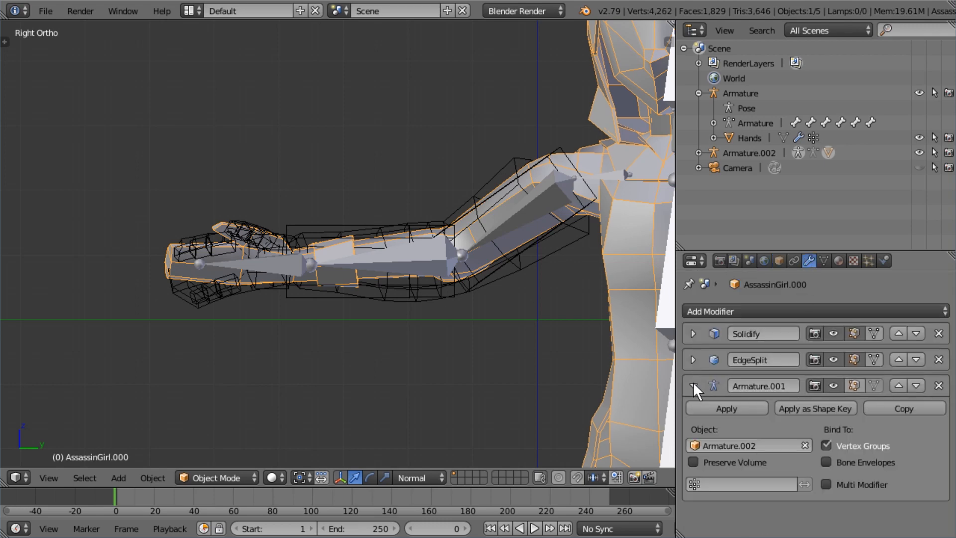
{"action": "left_click", "coordinate": [710, 400]}
- Try to clear the parent of AssassinGirl.000 without keeping its transformation, and undo it
{"action": "left_click", "coordinate": [699, 153]}
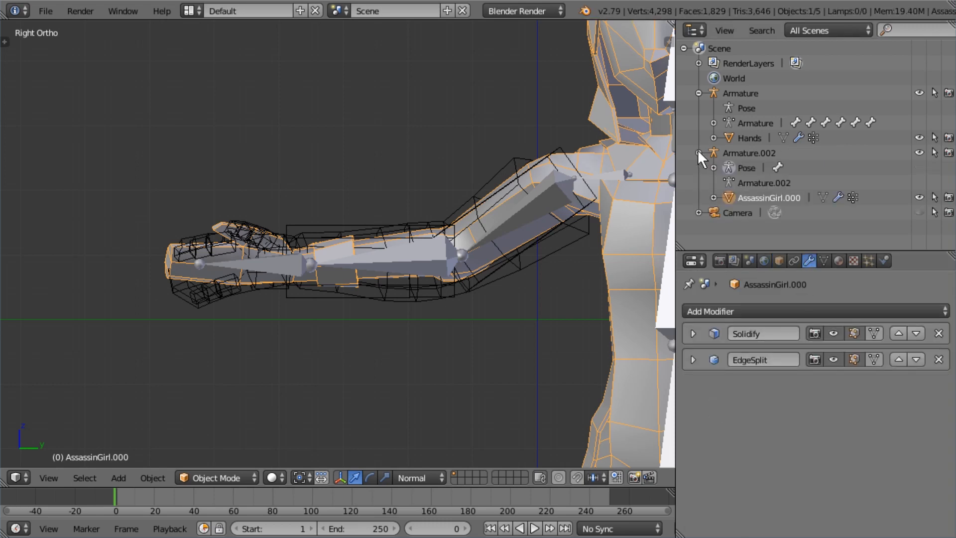
{"action": "key", "text": "alt+p"}
{"action": "left_click", "coordinate": [518, 210]}
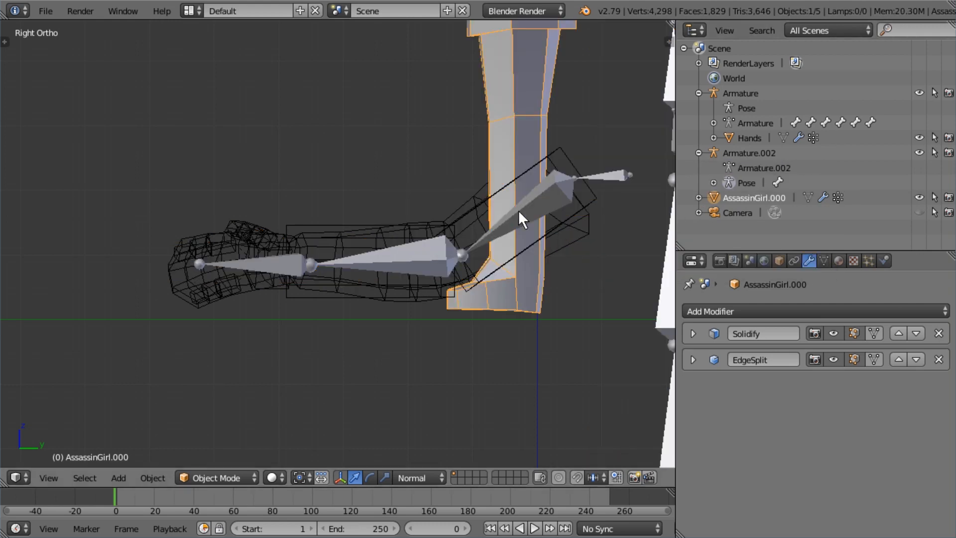
{"action": "scroll", "coordinate": [508, 198], "scroll_direction": "down", "scroll_amount": 6}
{"action": "key", "text": "ctrl+z"}
{"action": "scroll", "coordinate": [438, 219], "scroll_direction": "up", "scroll_amount": 4}
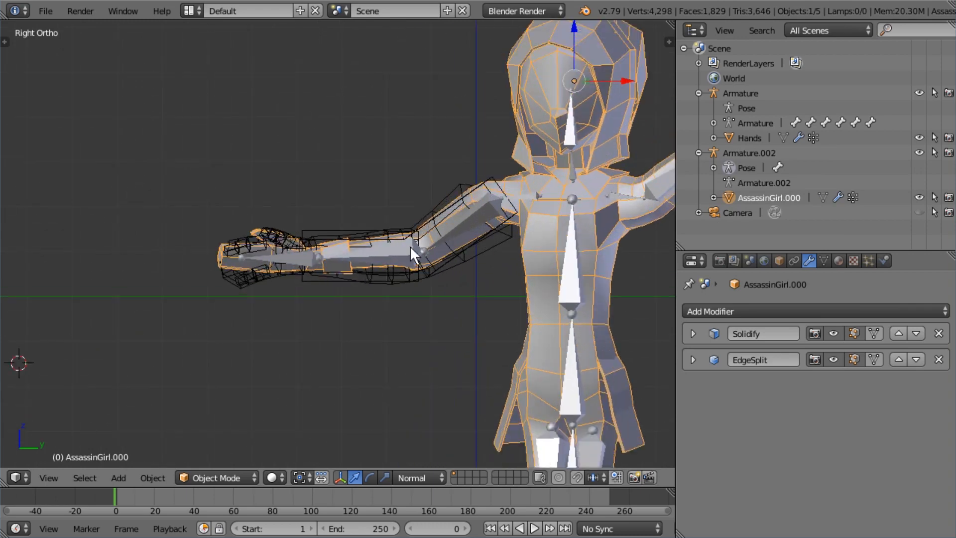
- Clear the parent of AssassinGirl.000 while keeping its transformation, and delete Armature.002
{"action": "key", "text": "alt+p"}
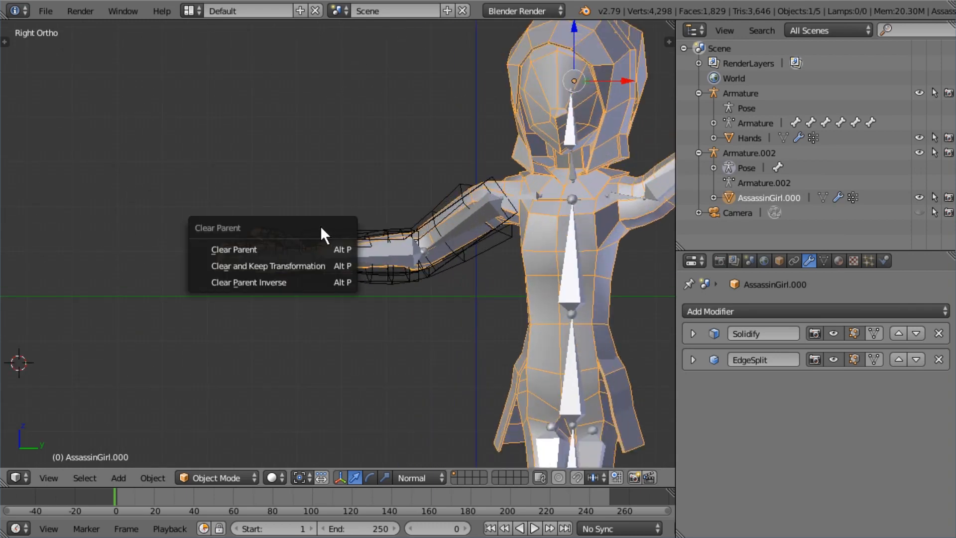
{"action": "left_click", "coordinate": [296, 265]}
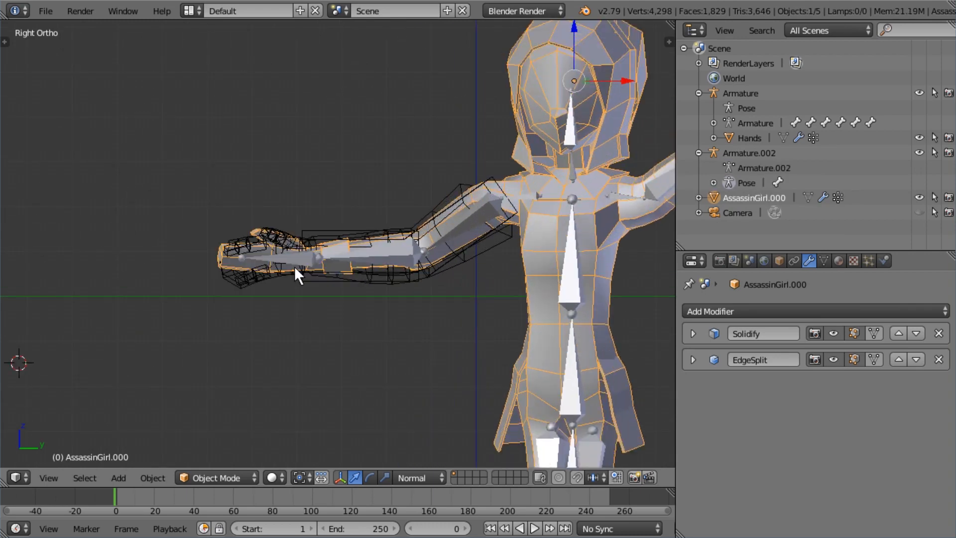
{"action": "left_click", "coordinate": [734, 153]}
{"action": "right_click", "coordinate": [735, 154]}
{"action": "left_click", "coordinate": [720, 204]}
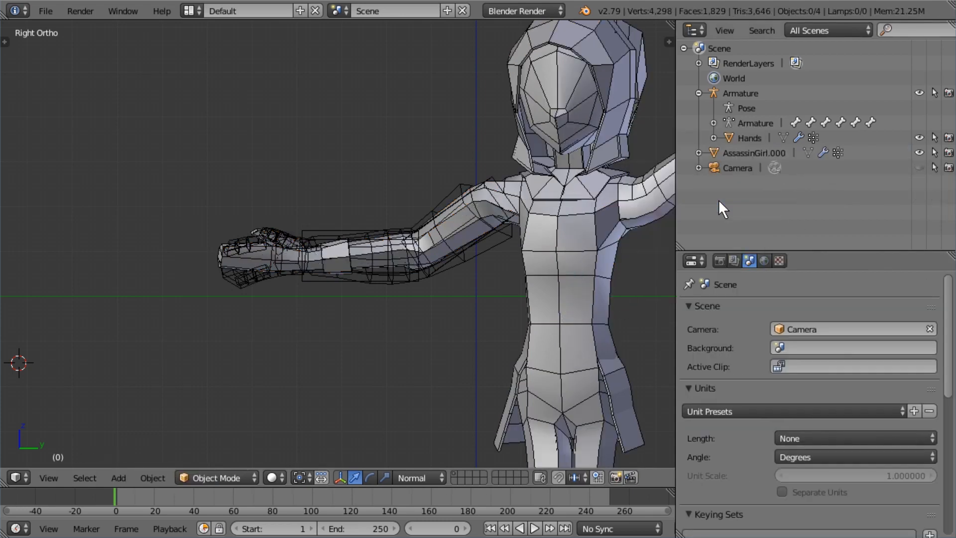
- Enter Edit Mode on AssassinGirl.000 and box-select the raised left arm, the left half of the body and the legs
{"action": "right_click", "coordinate": [533, 207]}
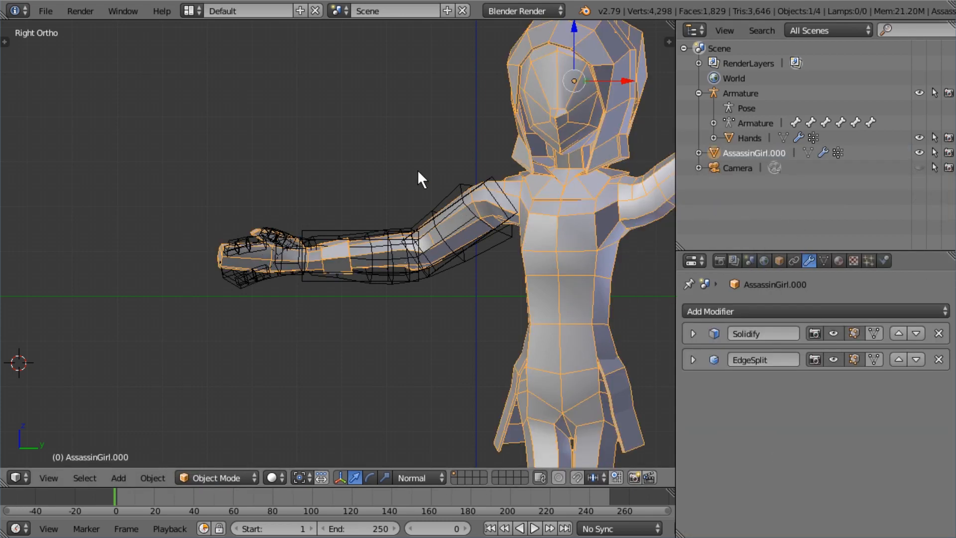
{"action": "scroll", "coordinate": [527, 218], "scroll_direction": "down", "scroll_amount": 3}
{"action": "scroll", "coordinate": [447, 255], "scroll_direction": "down", "scroll_amount": 1}
{"action": "middle_click_drag", "start_coordinate": [446, 255], "coordinate": [501, 255]}
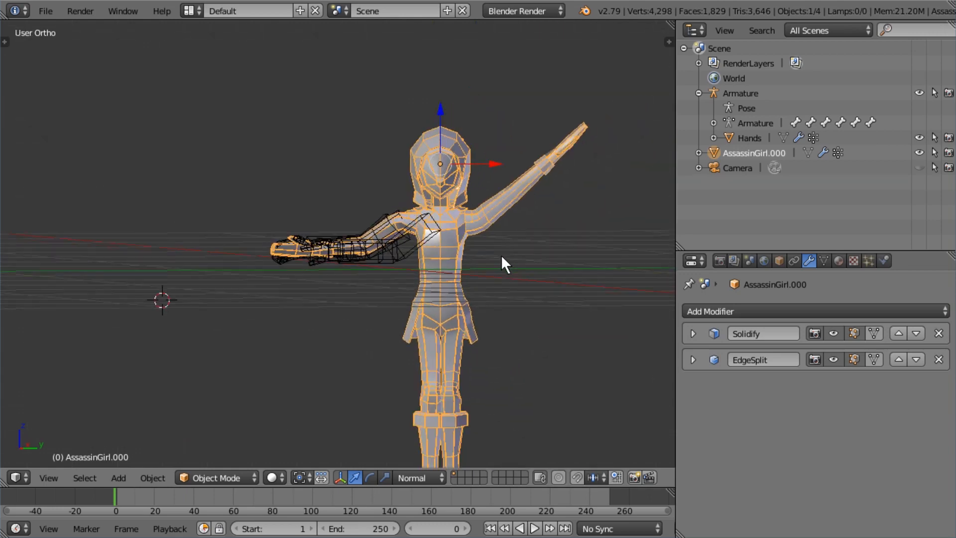
{"action": "key", "text": "KP_3"}
{"action": "key", "text": "Tab"}
{"action": "key", "text": "b"}
{"action": "left_click_drag", "start_coordinate": [569, 123], "coordinate": [407, 455]}
{"action": "scroll", "coordinate": [404, 458], "scroll_direction": "up", "scroll_amount": 4}
{"action": "key", "text": "b"}
{"action": "scroll", "coordinate": [380, 298], "scroll_direction": "down", "scroll_amount": 2}
{"action": "left_click_drag", "start_coordinate": [367, 262], "coordinate": [455, 449]}
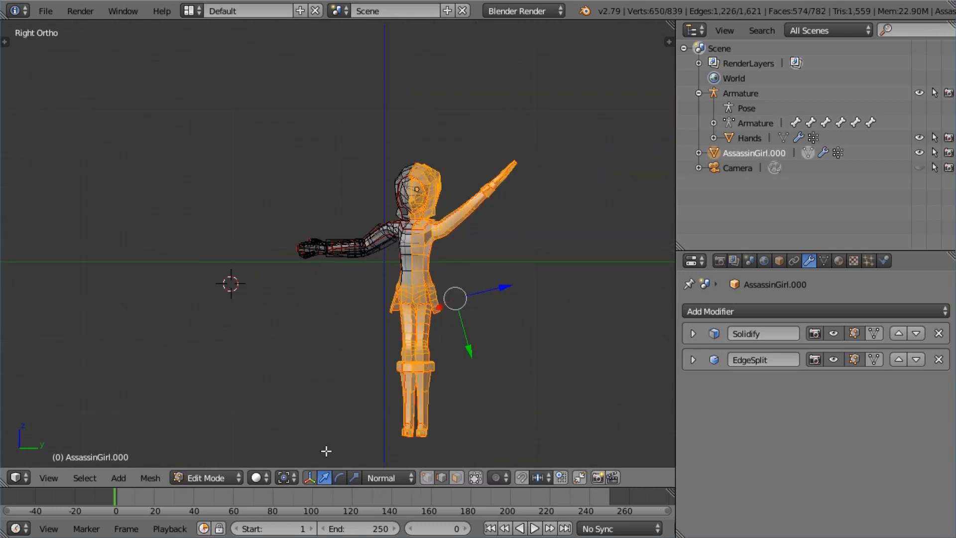
- Extend the face selection of AssassinGirl.000 over the rest of the torso, legs and head, leaving out the forward-reaching arm
{"action": "left_click", "coordinate": [477, 476]}
{"action": "key", "text": "b"}
{"action": "left_click_drag", "start_coordinate": [363, 257], "coordinate": [488, 441]}
{"action": "left_click", "coordinate": [478, 475]}
{"action": "key", "text": "b"}
{"action": "left_click_drag", "start_coordinate": [336, 143], "coordinate": [468, 219]}
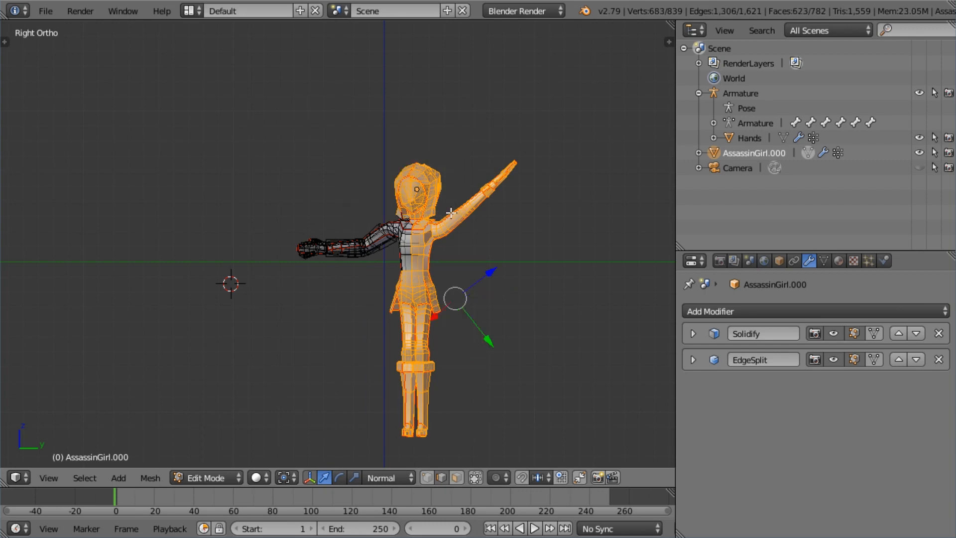
{"action": "scroll", "coordinate": [518, 309], "scroll_direction": "up", "scroll_amount": 3}
{"action": "scroll", "coordinate": [516, 301], "scroll_direction": "down", "scroll_amount": 4}
{"action": "key", "text": "KP_5"}
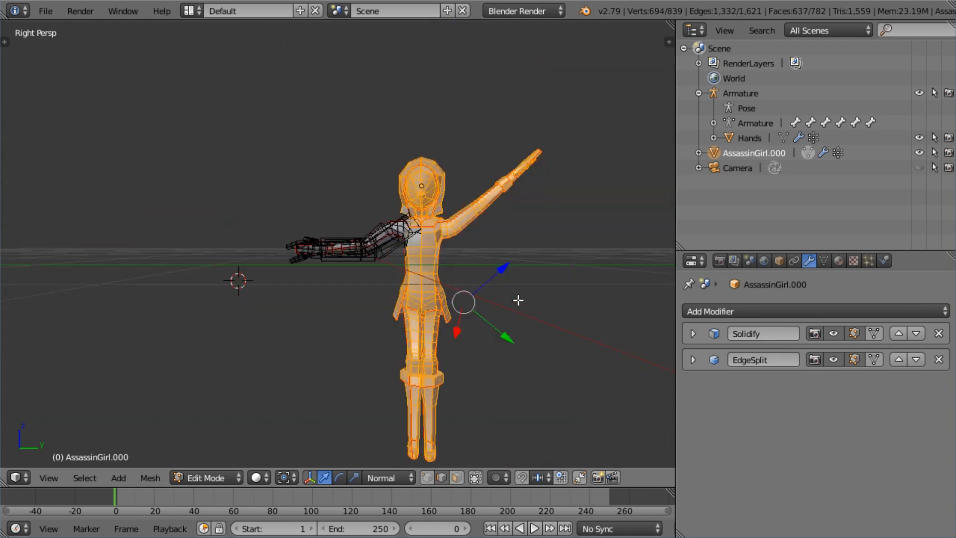
- Grow the selection up to the shoulder of the forward-reaching arm and delete the selected faces
{"action": "scroll", "coordinate": [491, 259], "scroll_direction": "up", "scroll_amount": 4}
{"action": "key", "text": "ctrl+KP_Add"}
{"action": "key", "text": "ctrl+KP_Add"}
{"action": "key", "text": "ctrl+KP_Add"}
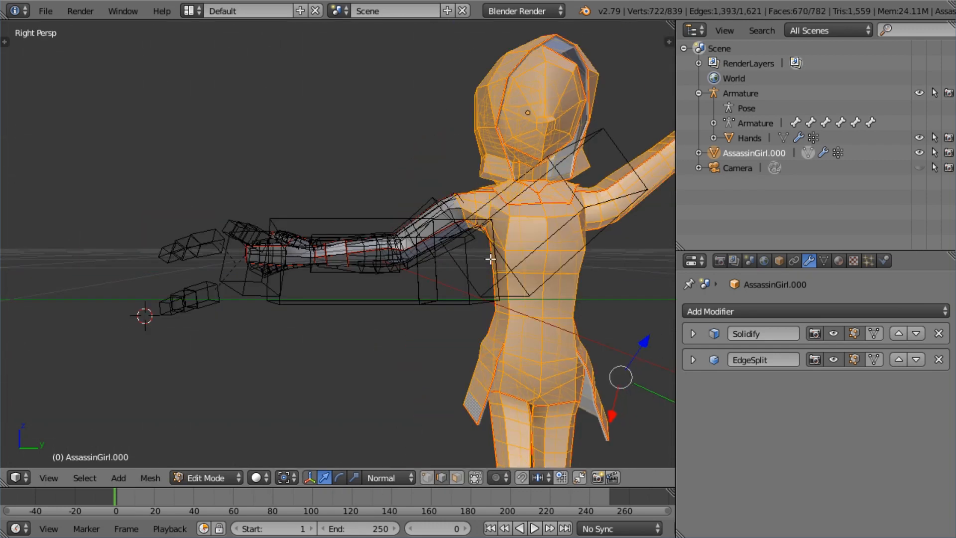
{"action": "key", "text": "x"}
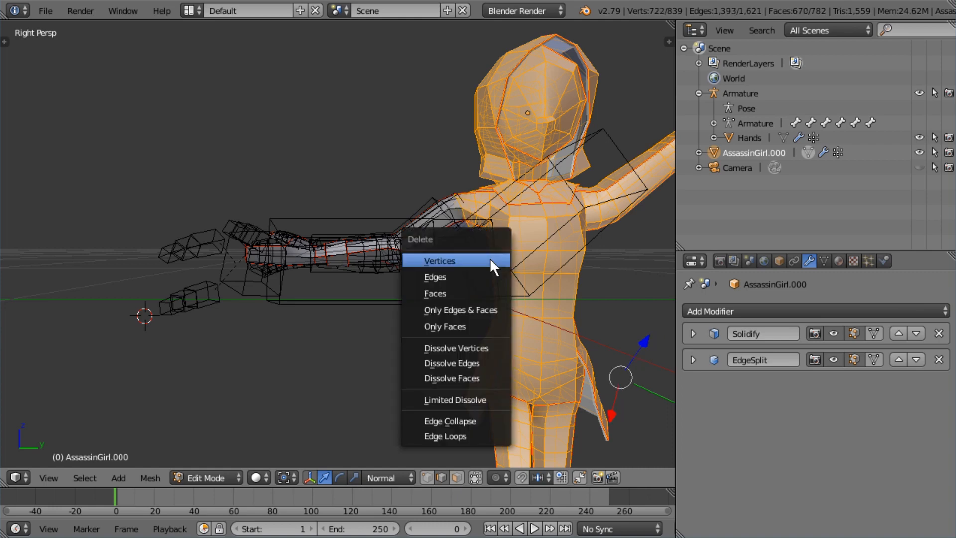
{"action": "left_click", "coordinate": [474, 293]}
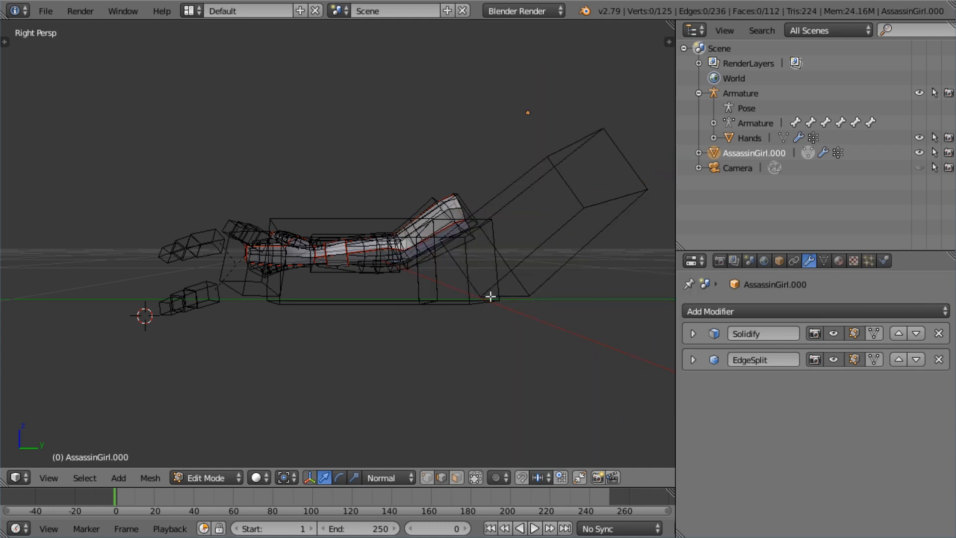
- Add a Mirror modifier on the X axis to the AssassinGirl.000 arm, after checking the modifiers of the Hands mesh
{"action": "scroll", "coordinate": [500, 257], "scroll_direction": "down", "scroll_amount": 6}
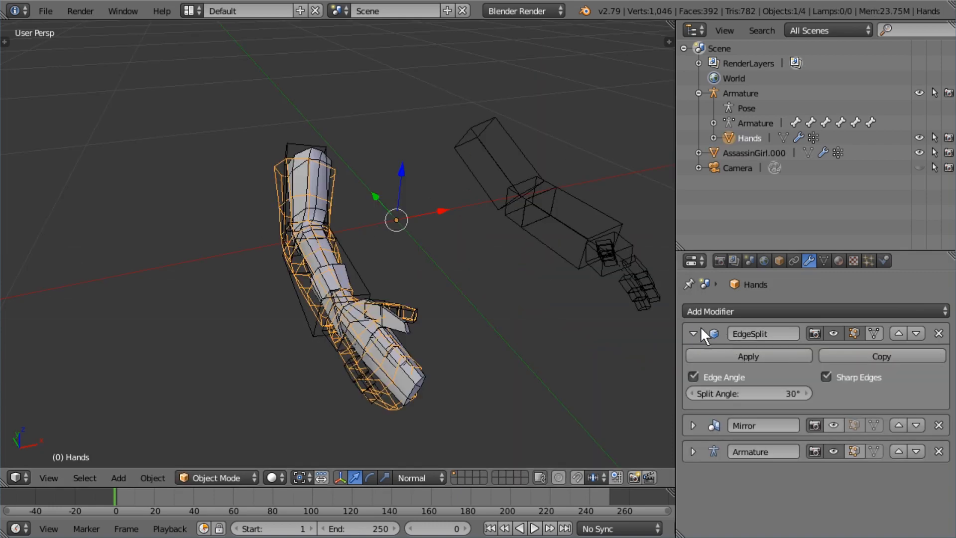
{"action": "left_click", "coordinate": [692, 333]}
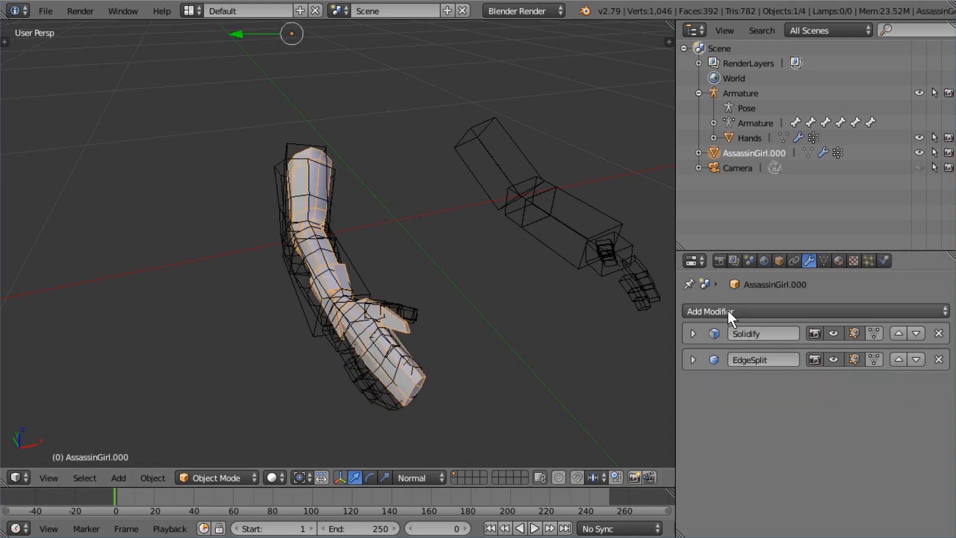
{"action": "left_click", "coordinate": [728, 310]}
{"action": "left_click", "coordinate": [681, 163]}
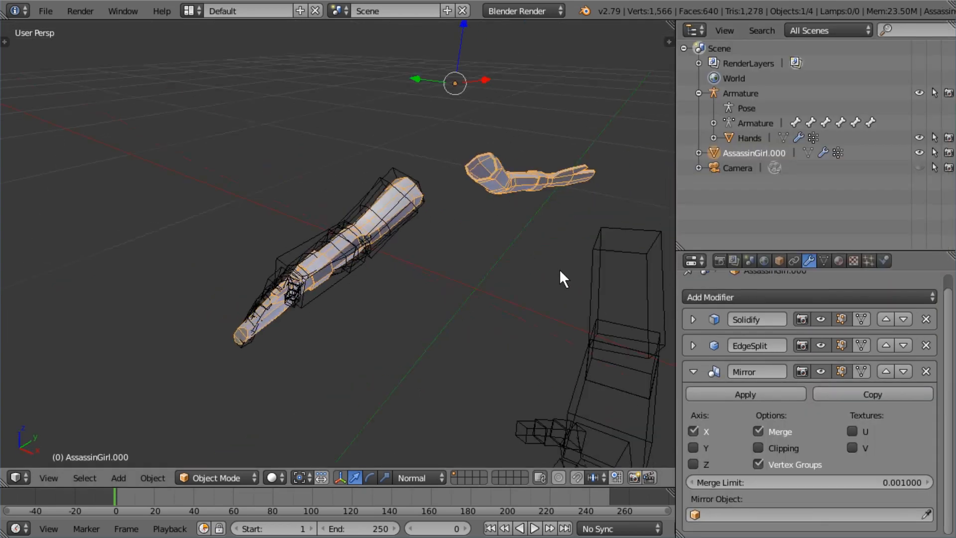
{"action": "middle_click_drag", "start_coordinate": [560, 268], "coordinate": [413, 263]}
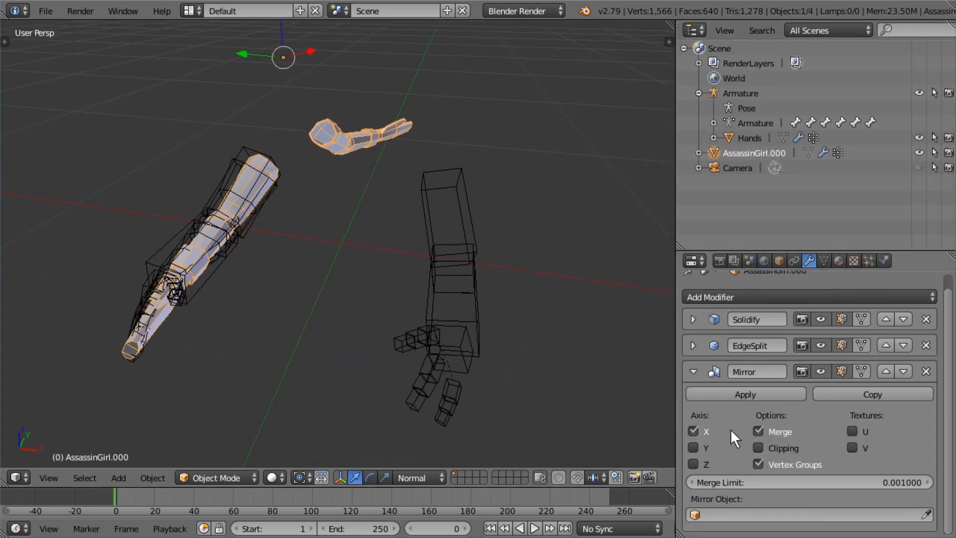
{"action": "right_click", "coordinate": [261, 217]}
{"action": "middle_click_drag", "start_coordinate": [350, 222], "coordinate": [324, 214]}
{"action": "right_click", "coordinate": [360, 168]}
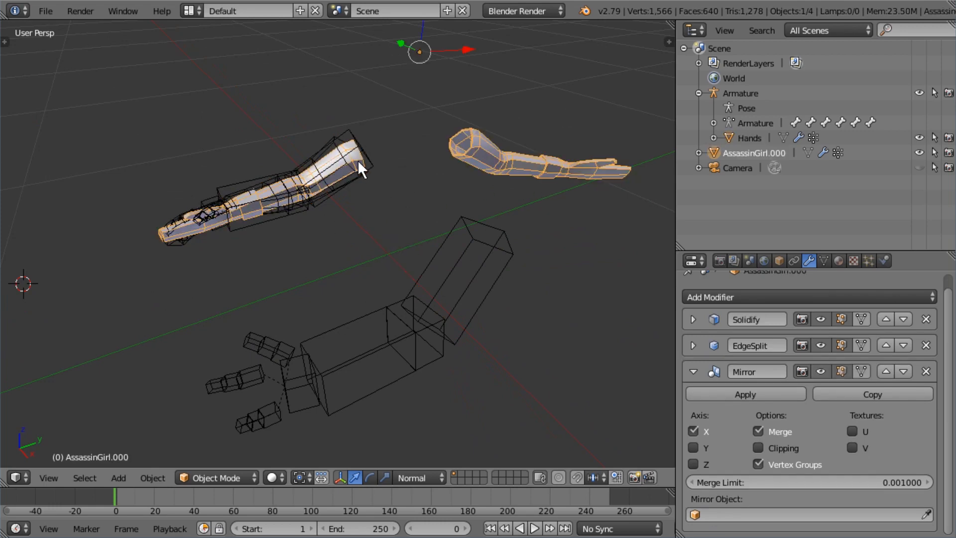
{"action": "middle_click_drag", "start_coordinate": [408, 79], "coordinate": [432, 180]}
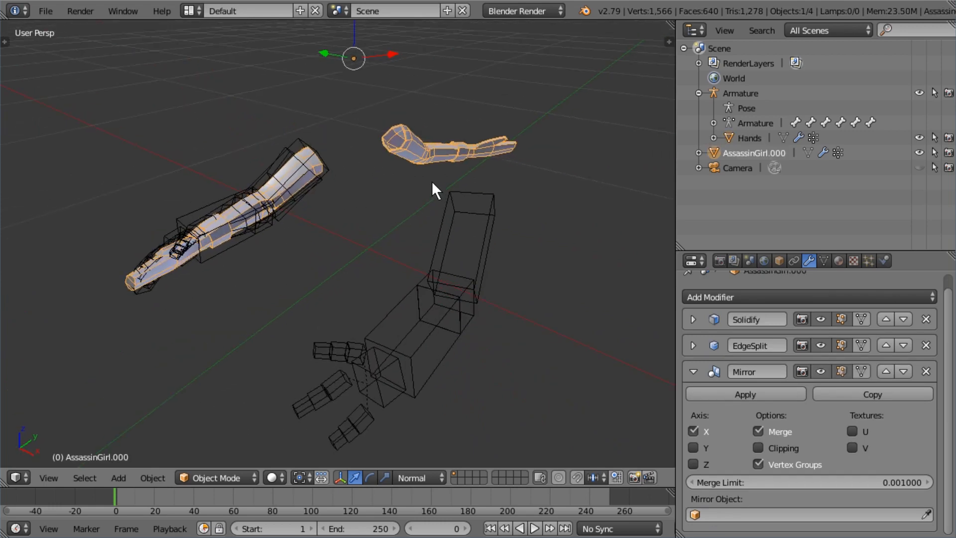
- Set the 3D cursor location to 0, 0, 0
{"action": "key", "text": "t"}
{"action": "key", "text": "t"}
{"action": "key", "text": "n"}
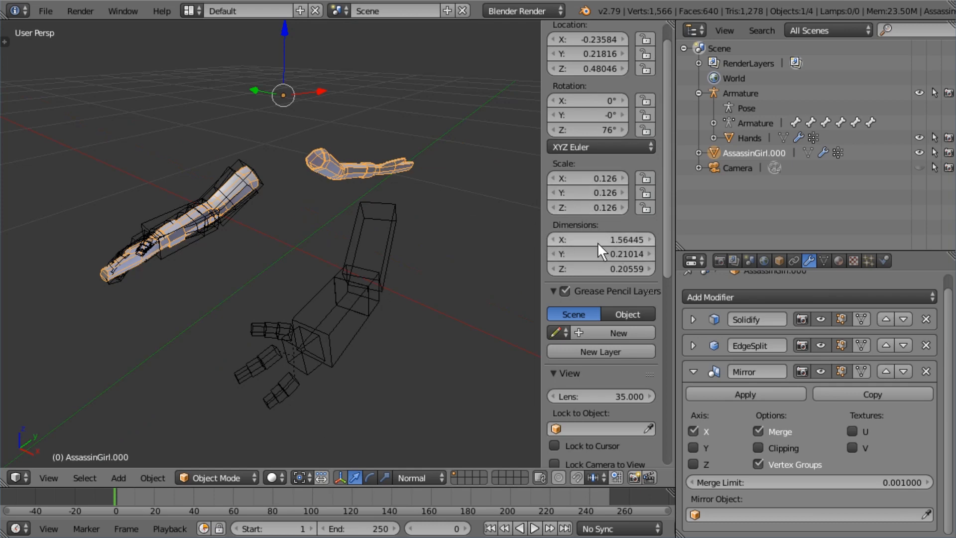
{"action": "scroll", "coordinate": [596, 241], "scroll_direction": "down", "scroll_amount": 5}
{"action": "scroll", "coordinate": [595, 240], "scroll_direction": "down", "scroll_amount": 5}
{"action": "left_click", "coordinate": [595, 272]}
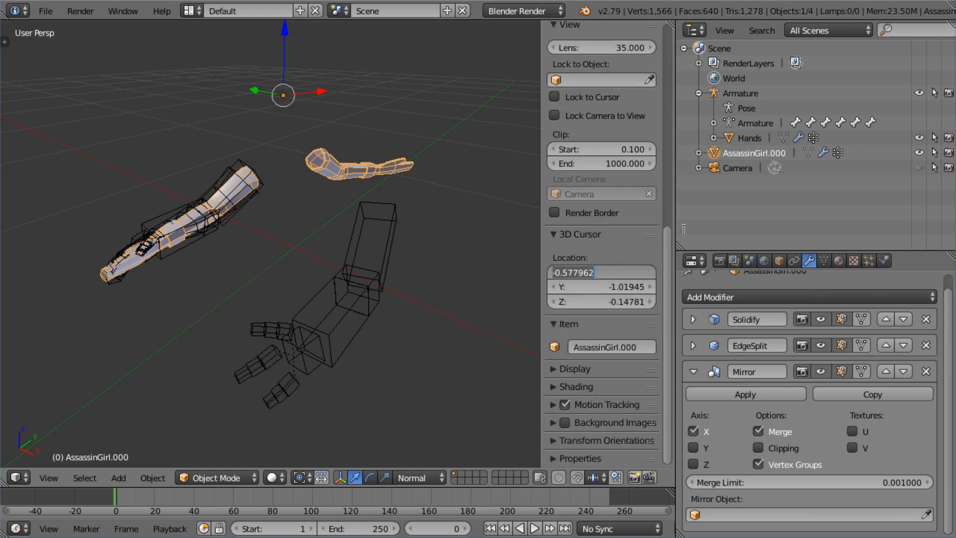
{"action": "type", "text": "0"}
{"action": "key", "text": "Tab"}
{"action": "type", "text": "0"}
{"action": "key", "text": "Tab"}
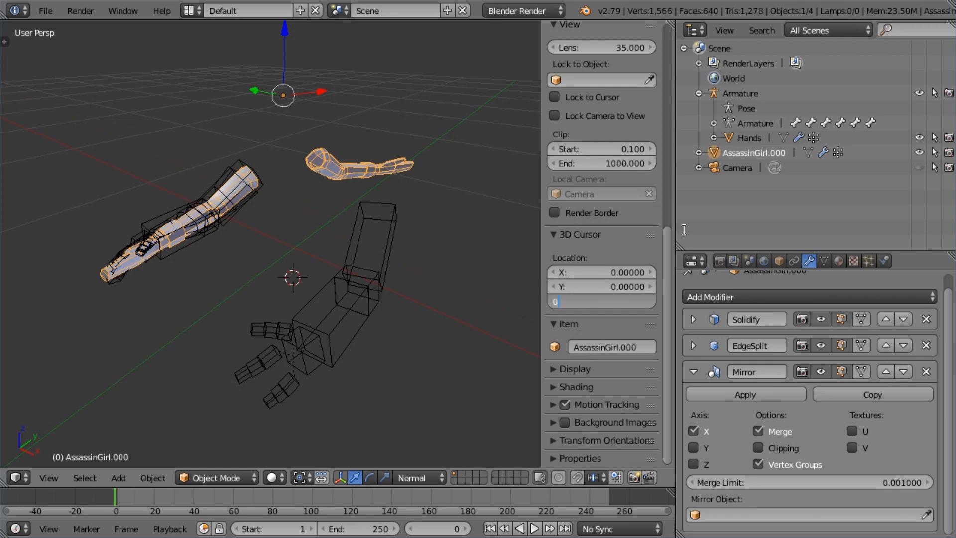
{"action": "type", "text": "0"}
{"action": "key", "text": "Return"}
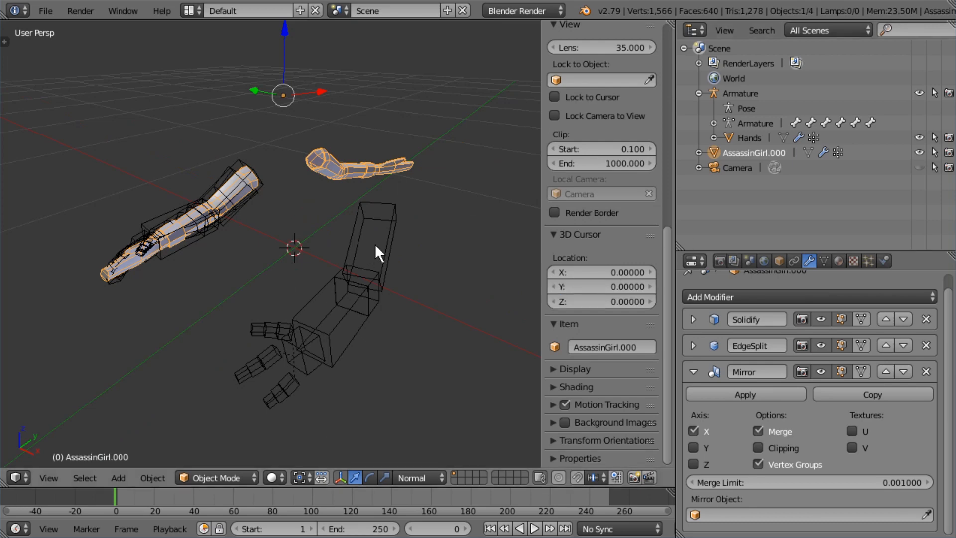
- Move the origin of AssassinGirl.000 to the 3D cursor
{"action": "key", "text": "shift+ctrl+alt+c"}
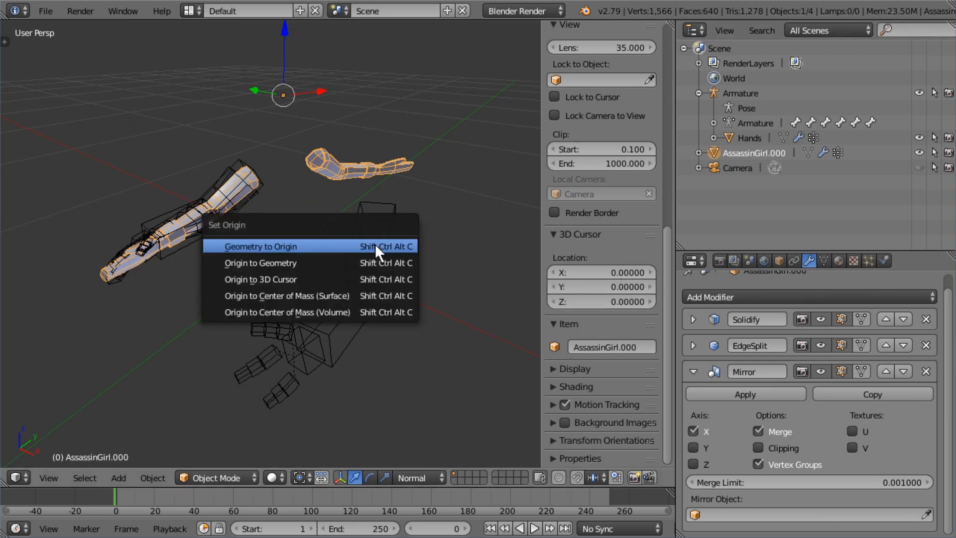
{"action": "left_click", "coordinate": [286, 280]}
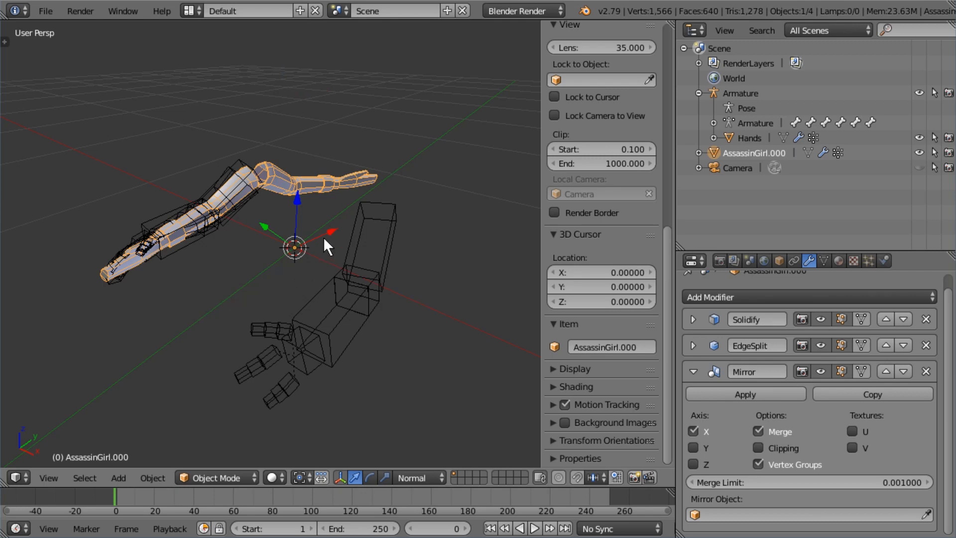
{"action": "scroll", "coordinate": [324, 237], "scroll_direction": "up", "scroll_amount": 2}
{"action": "middle_click_drag", "start_coordinate": [330, 235], "coordinate": [325, 277], "text": "shift"}
{"action": "scroll", "coordinate": [596, 147], "scroll_direction": "up", "scroll_amount": 10}
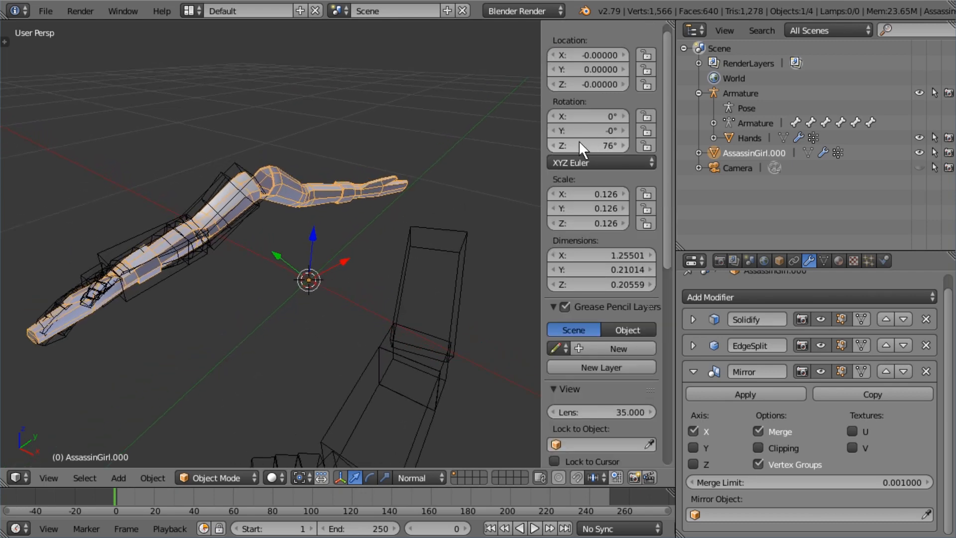
- Compare the transforms of Hands and AssassinGirl.000, and apply the rotation of AssassinGirl.000
{"action": "right_click", "coordinate": [136, 228]}
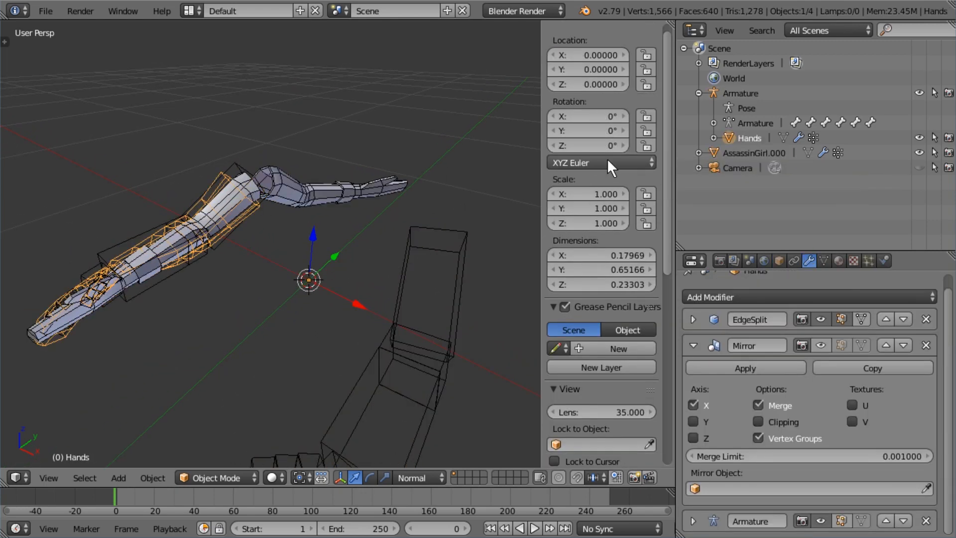
{"action": "right_click", "coordinate": [249, 193]}
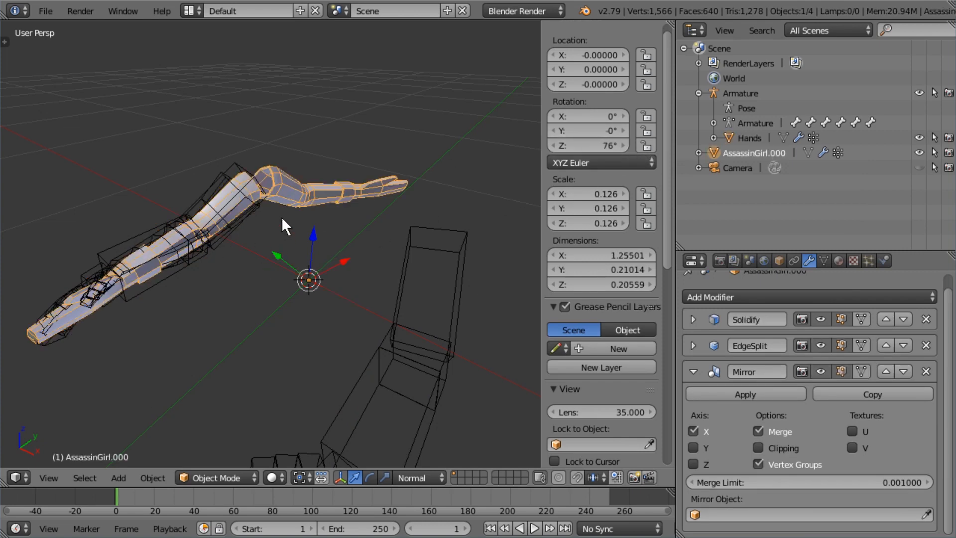
{"action": "key", "text": "ctrl+a"}
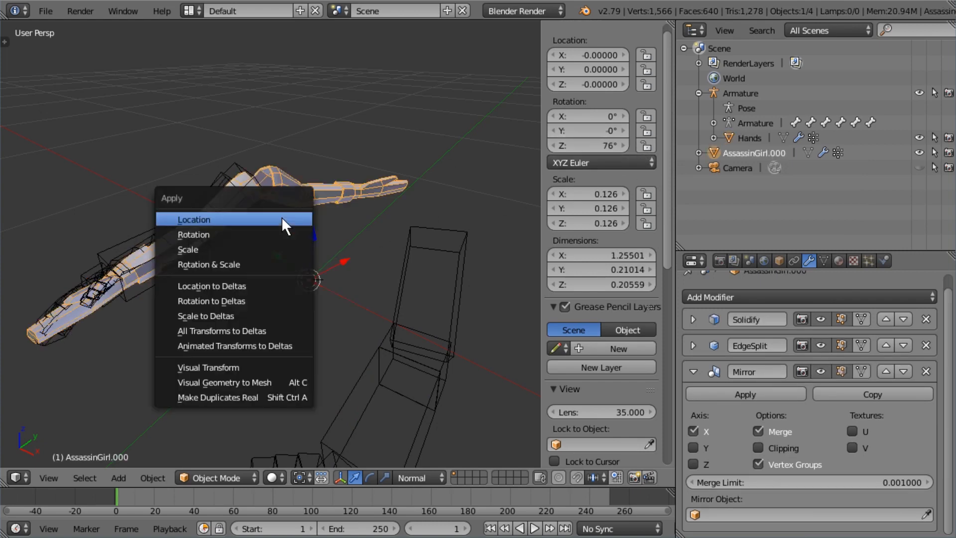
{"action": "left_click", "coordinate": [212, 234]}
{"action": "middle_click_drag", "start_coordinate": [415, 232], "coordinate": [389, 240]}
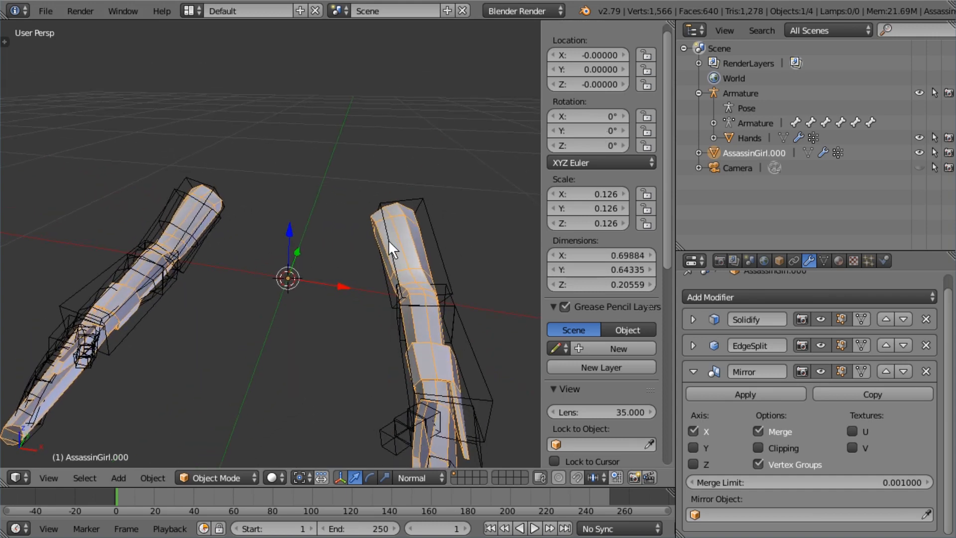
- Clear the parent of the Hands mesh while keeping its transformation
{"action": "right_click", "coordinate": [166, 324]}
{"action": "key", "text": "n"}
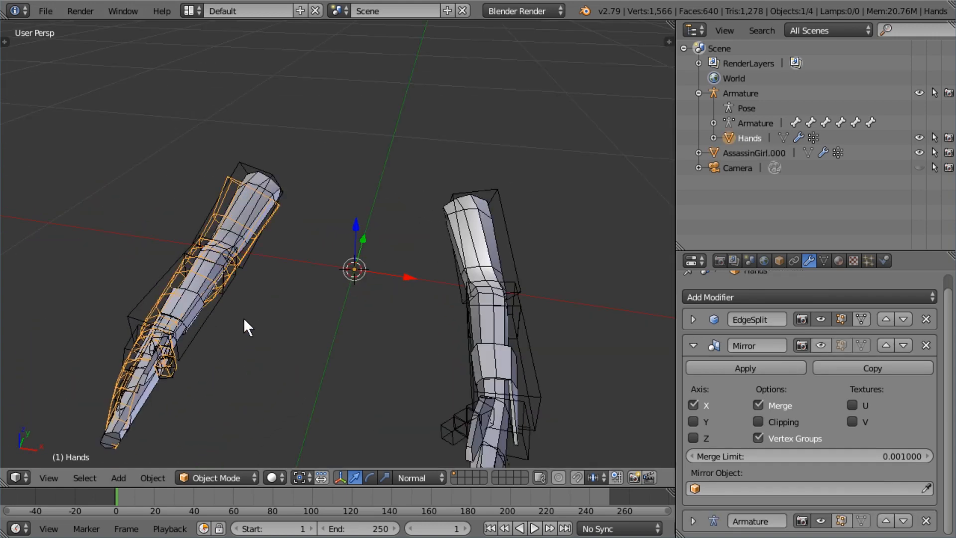
{"action": "key", "text": "alt+p"}
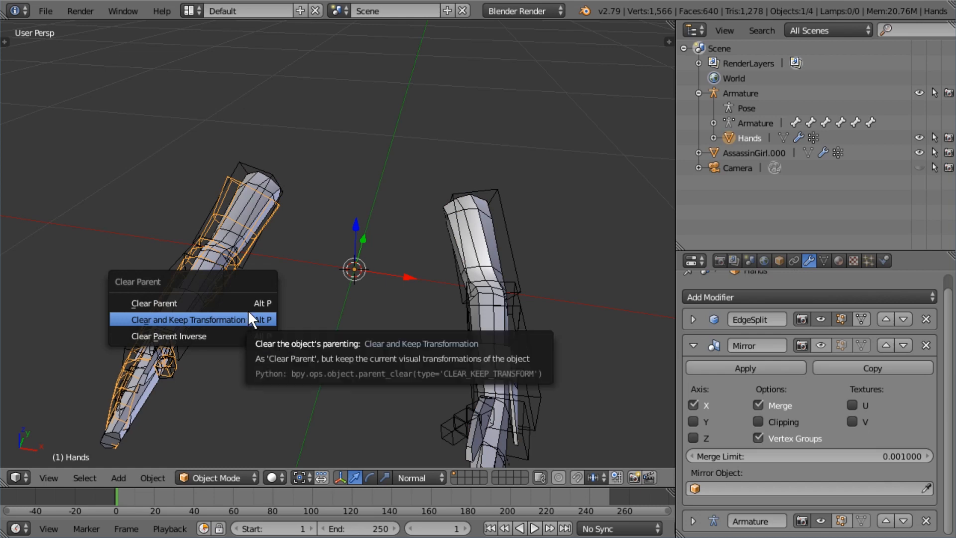
{"action": "left_click", "coordinate": [248, 311]}
- Parent AssassinGirl.000 to the Armature with automatic weights
{"action": "right_click", "coordinate": [229, 199]}
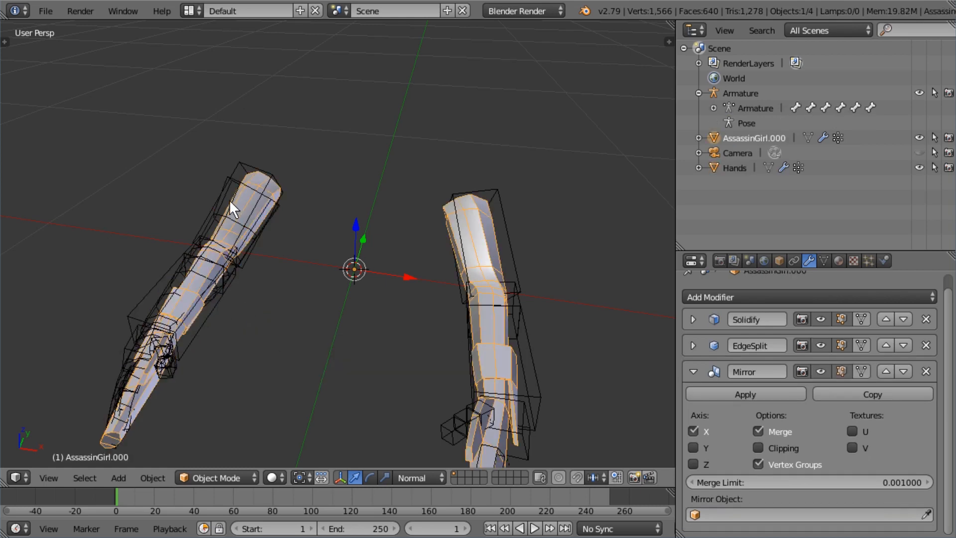
{"action": "right_click", "coordinate": [138, 303], "text": "shift"}
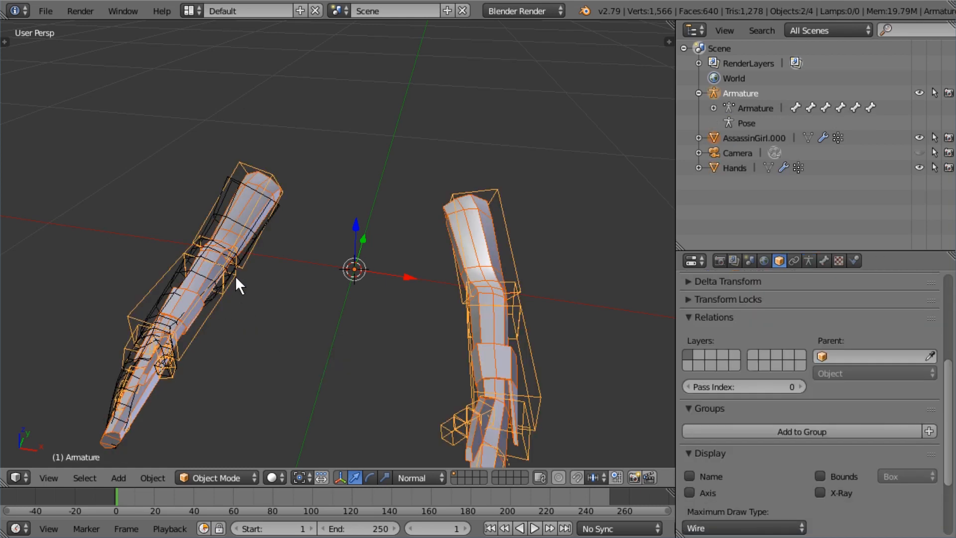
{"action": "key", "text": "ctrl+p"}
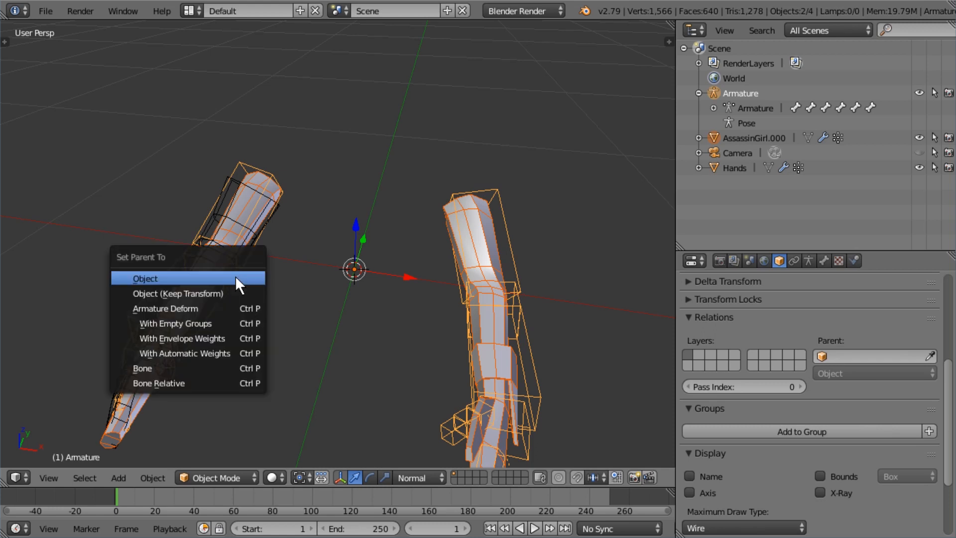
{"action": "left_click", "coordinate": [232, 354]}
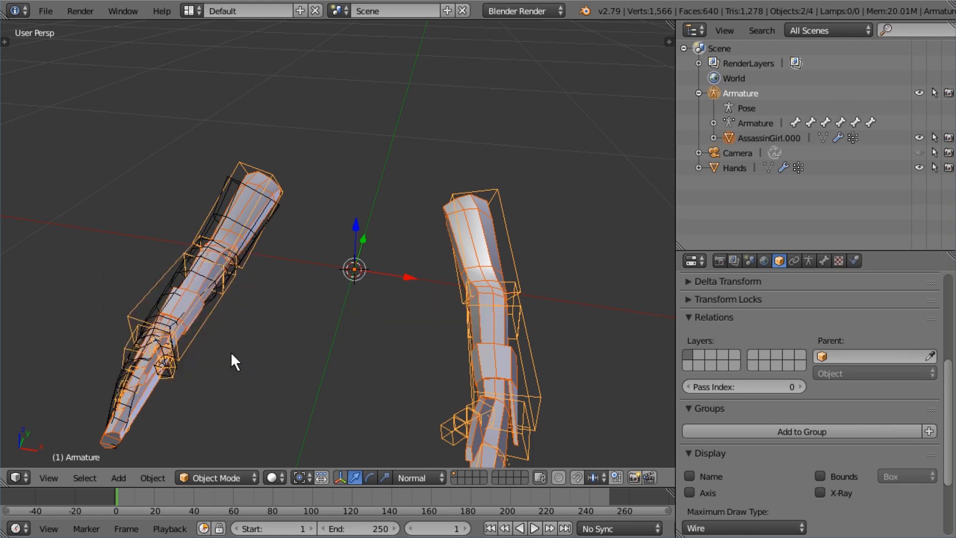
{"action": "key", "text": "ctrl+Tab"}
{"action": "key", "text": "ctrl+Tab"}
{"action": "key", "text": "Tab"}
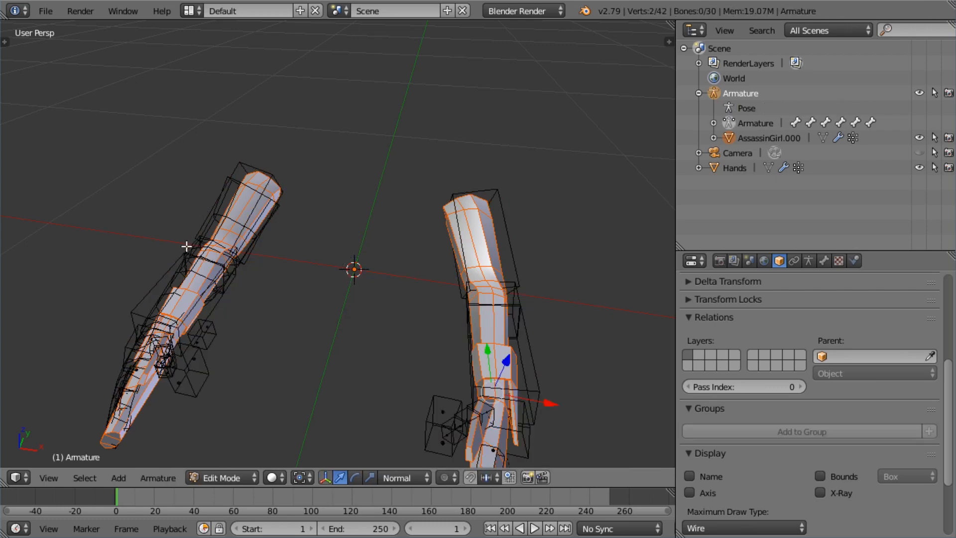
{"action": "right_click", "coordinate": [181, 261]}
{"action": "key", "text": "r"}
{"action": "key", "text": "Escape"}
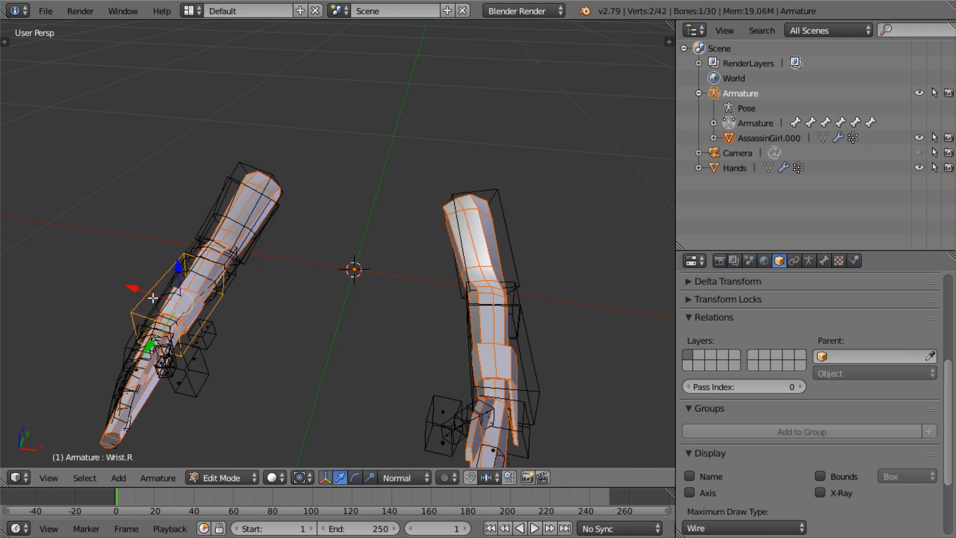
- In Pose Mode, trial-rotate the Wrist.R, Arm.R and Hand.R bones to check how the arm mesh deforms, cancelling each rotation
{"action": "key", "text": "ctrl+Tab"}
{"action": "key", "text": "r"}
{"action": "key", "text": "Escape"}
{"action": "right_click", "coordinate": [202, 211]}
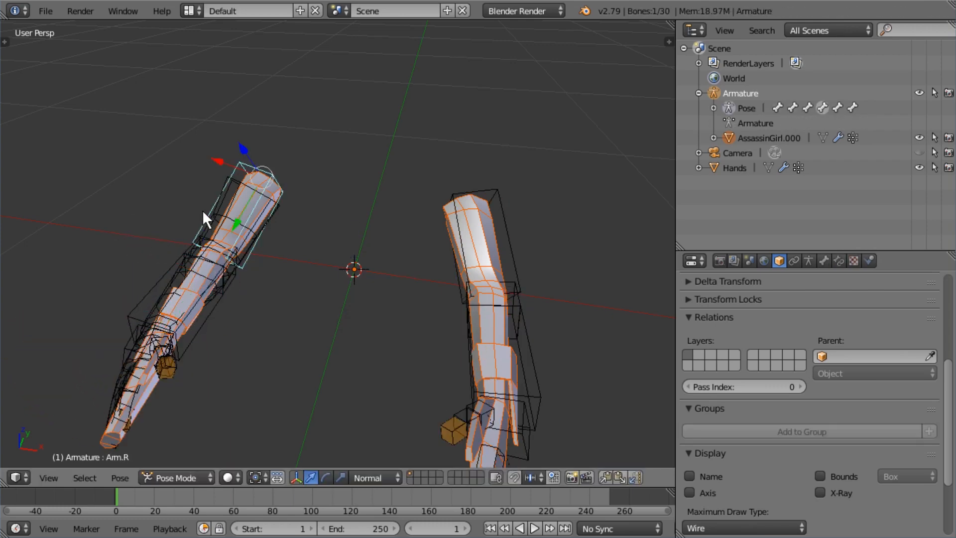
{"action": "key", "text": "r"}
{"action": "key", "text": "Escape"}
{"action": "right_click", "coordinate": [132, 351]}
{"action": "key", "text": "r"}
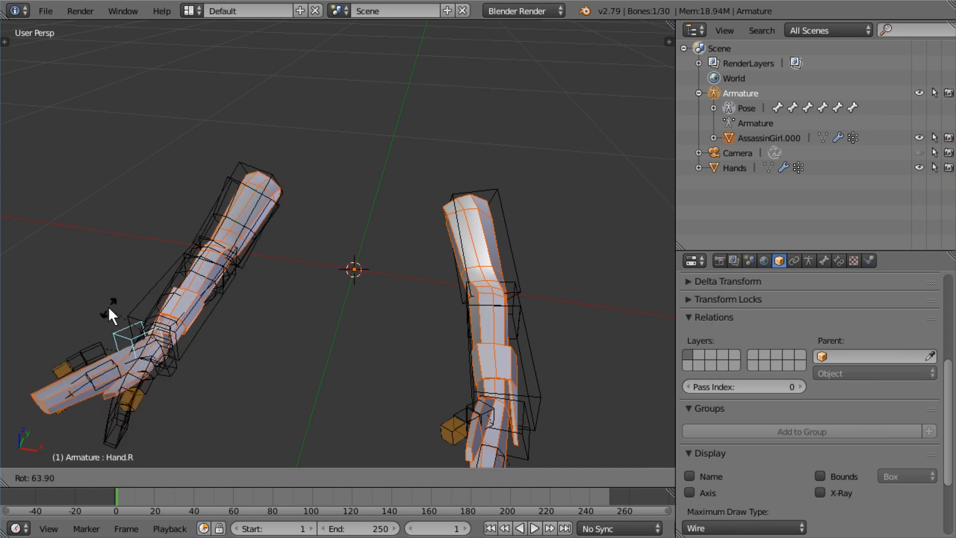
{"action": "key", "text": "Escape"}
- Trial-rotate the Thumb.R.001 bone to check how the thumb deforms, cancelling the rotation
{"action": "right_click", "coordinate": [171, 367]}
{"action": "key", "text": "r"}
{"action": "key", "text": "Escape"}
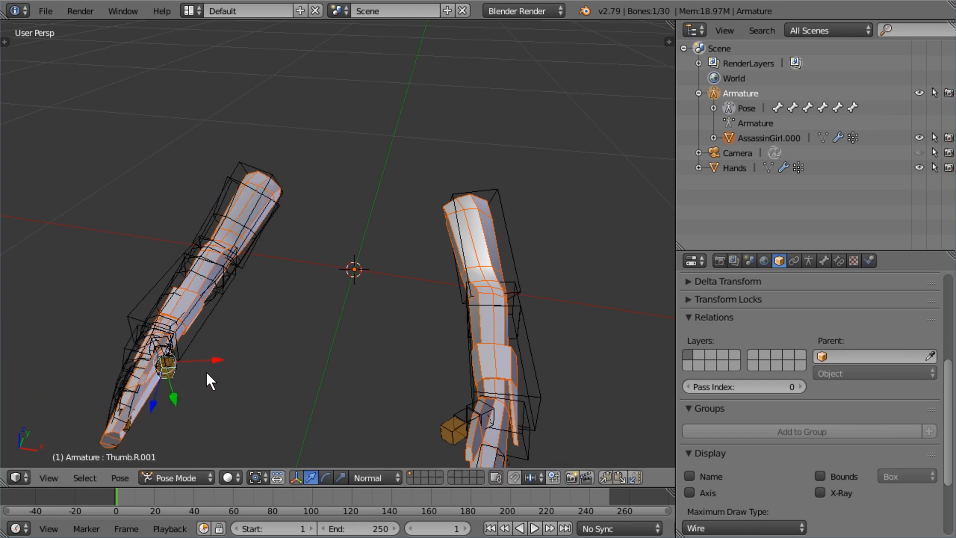
{"action": "scroll", "coordinate": [204, 370], "scroll_direction": "up", "scroll_amount": 4}
{"action": "middle_click_drag", "start_coordinate": [202, 351], "coordinate": [192, 291]}
{"action": "key", "text": "r"}
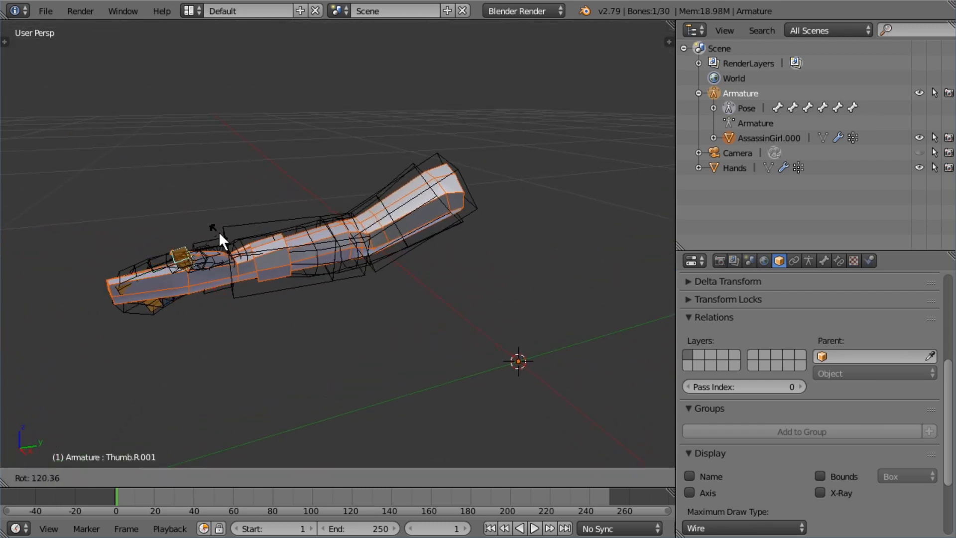
{"action": "key", "text": "Escape"}
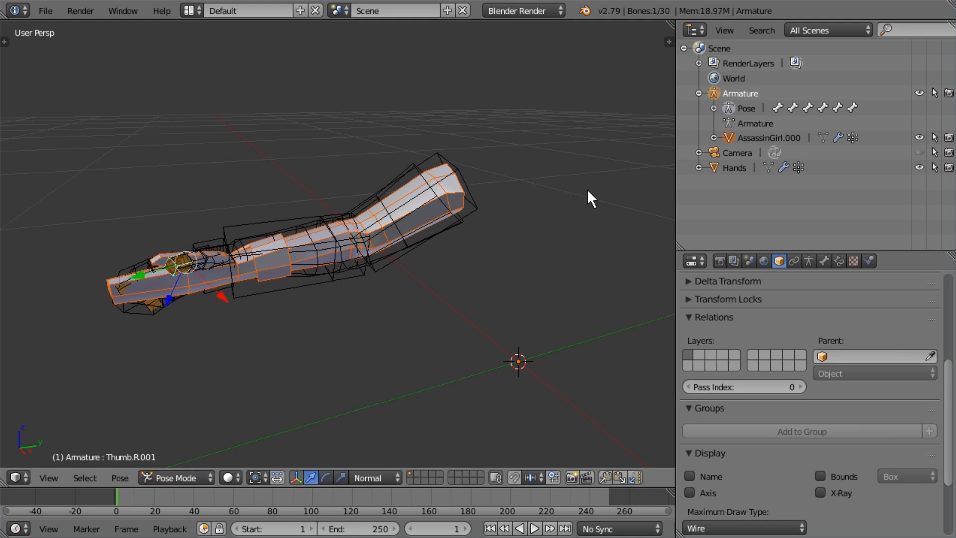
- Delete the original Hands mesh object from the scene
{"action": "left_click", "coordinate": [739, 172]}
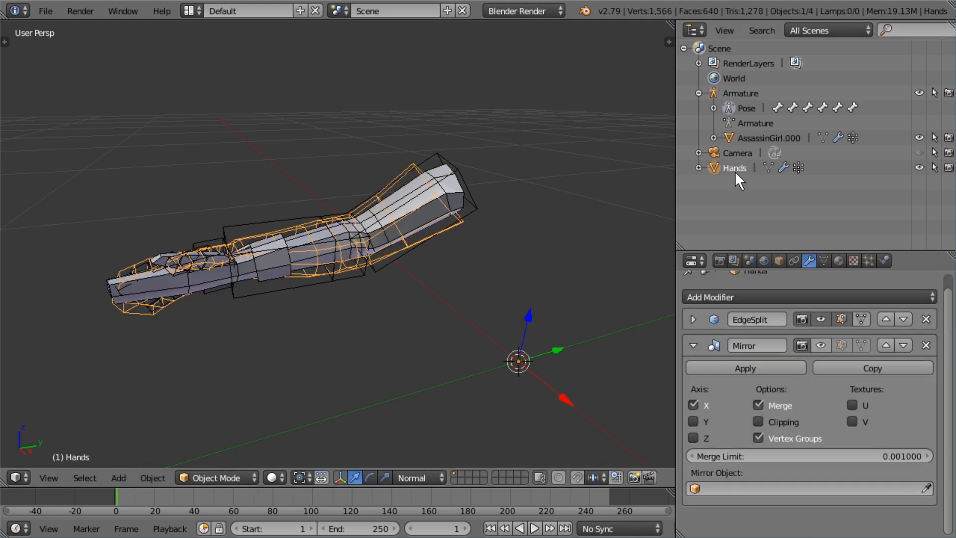
{"action": "right_click", "coordinate": [735, 171]}
{"action": "left_click", "coordinate": [735, 171]}
- Rename the AssassinGirl.000 mesh object to AssassinGirlHands and save the file
{"action": "left_click", "coordinate": [761, 137]}
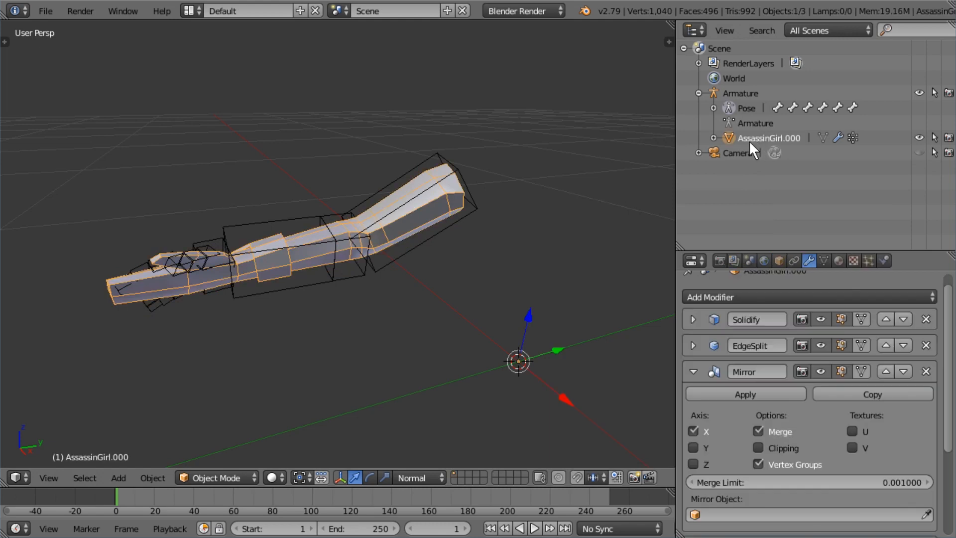
{"action": "double_click", "coordinate": [763, 139]}
{"action": "type", "text": "GirlHands"}
{"action": "key", "text": "Return"}
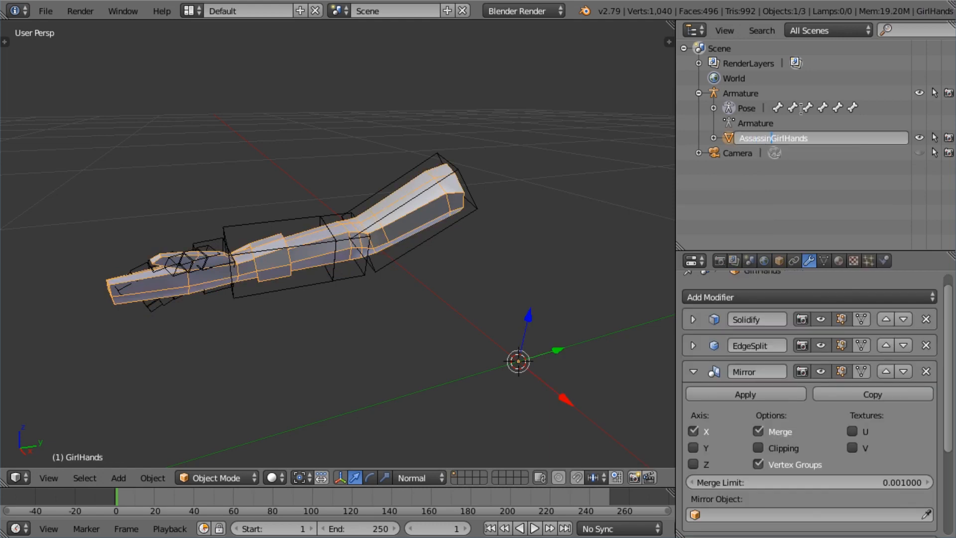
{"action": "key", "text": "Return"}
{"action": "middle_click_drag", "start_coordinate": [381, 244], "coordinate": [383, 235]}
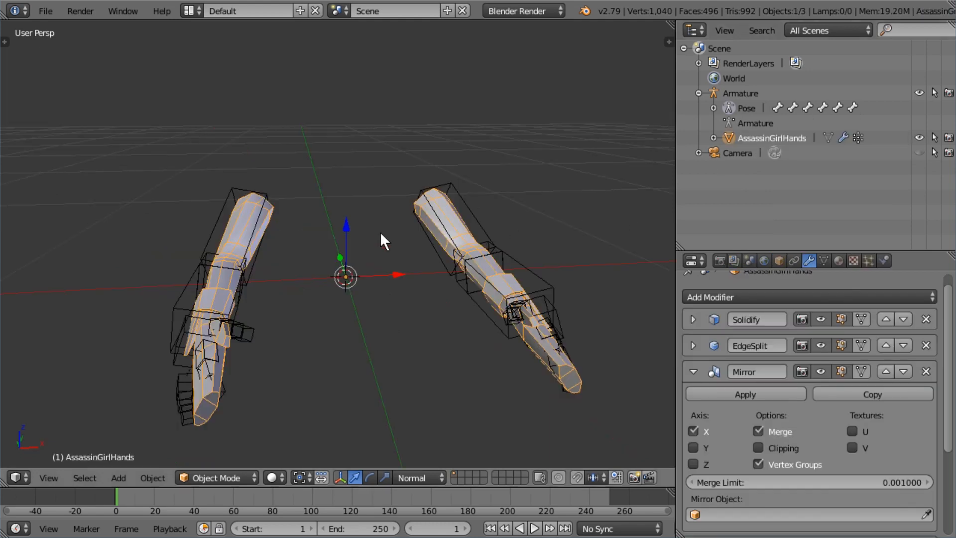
{"action": "key", "text": "ctrl+s"}
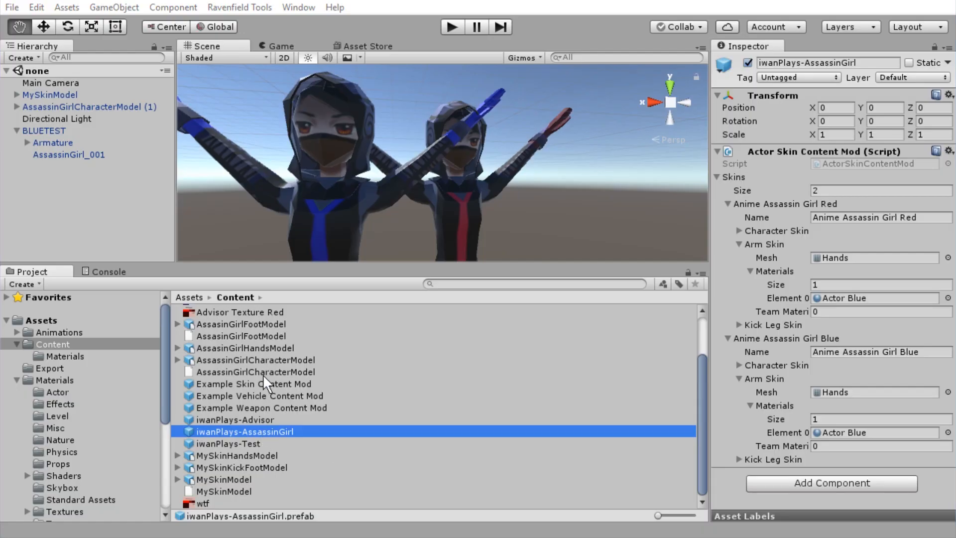
- Switch to Unity and refresh the AssasinGirlHandsModel asset in the Content folder
{"action": "left_click", "coordinate": [254, 348]}
{"action": "right_click", "coordinate": [254, 348]}
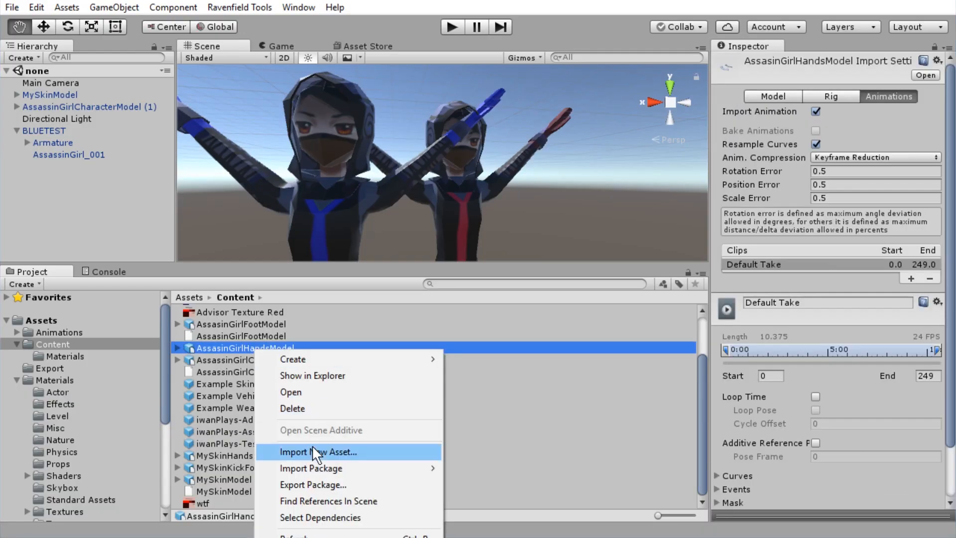
{"action": "left_click", "coordinate": [320, 522]}
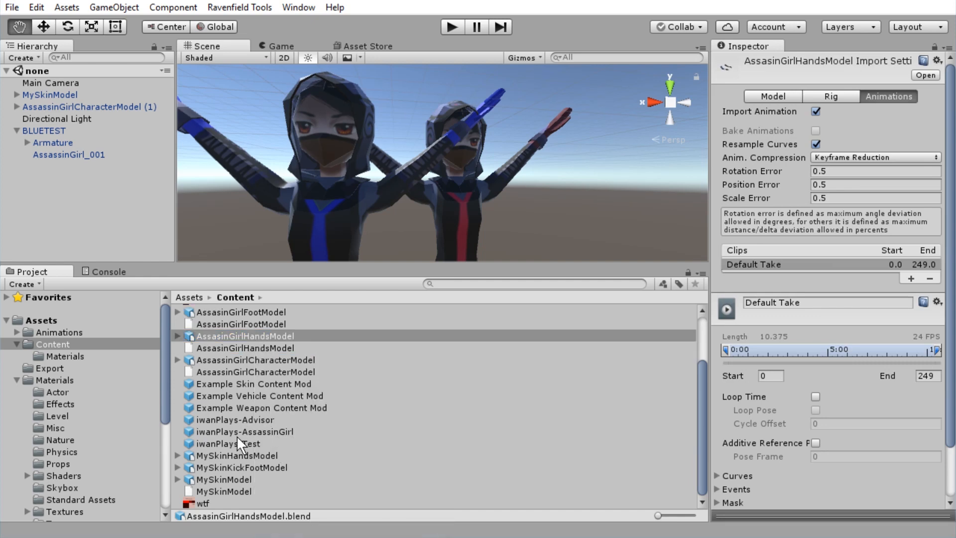
- In the iwanPlays-AssassinGirl prefab, assign the AssassinGirlHands mesh to the Arm Skin of both the Blue and Red skins
{"action": "left_click", "coordinate": [240, 443]}
{"action": "left_click", "coordinate": [239, 432]}
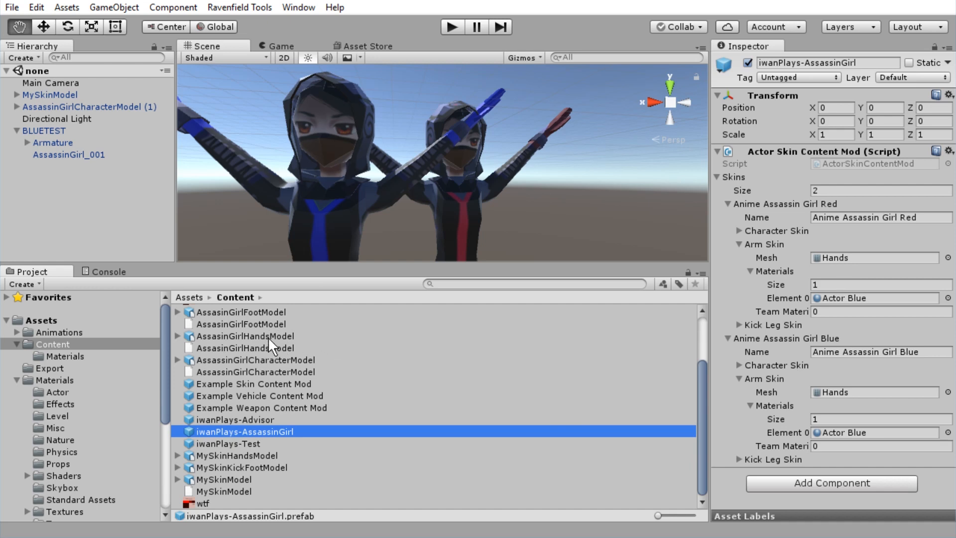
{"action": "left_click", "coordinate": [177, 336]}
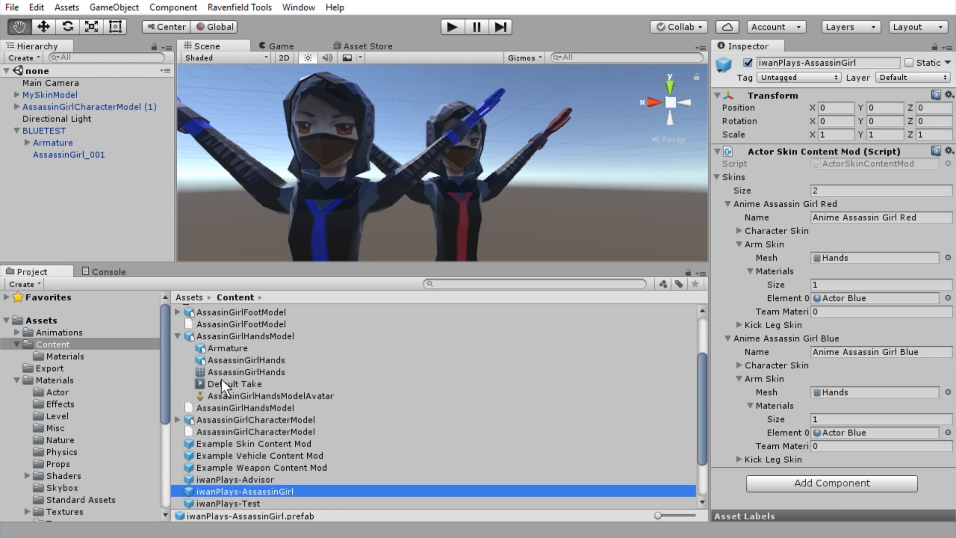
{"action": "left_click_drag", "start_coordinate": [227, 374], "coordinate": [843, 393]}
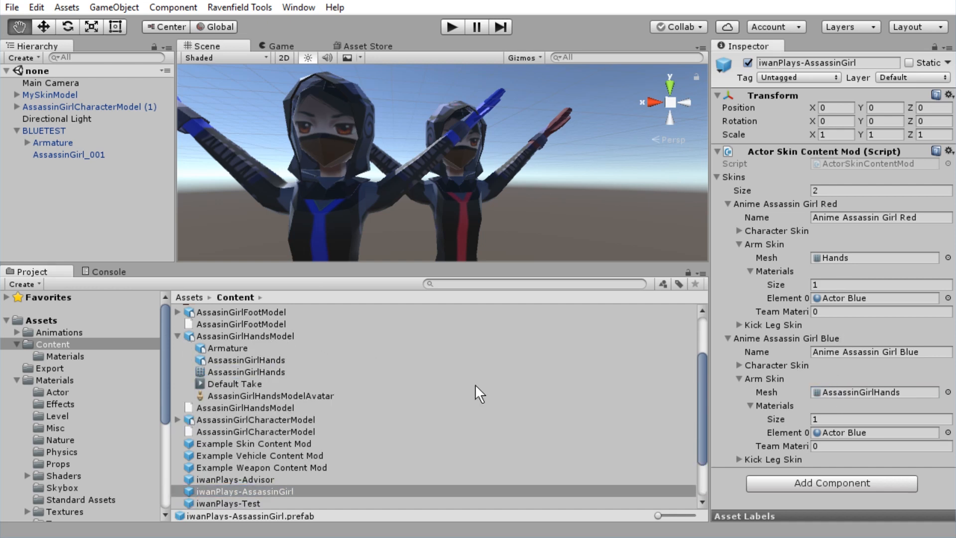
{"action": "left_click_drag", "start_coordinate": [256, 373], "coordinate": [889, 267]}
{"action": "left_click", "coordinate": [766, 272]}
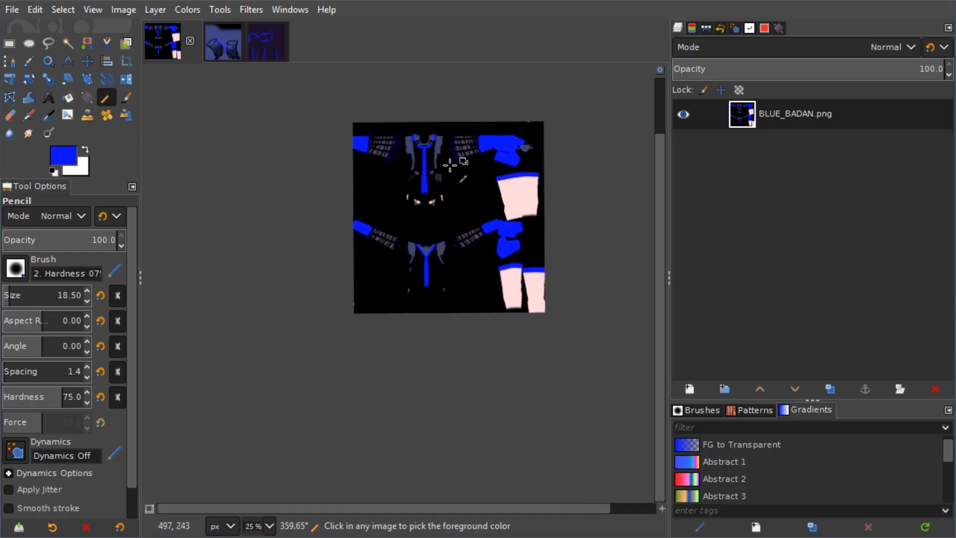
{"action": "scroll", "coordinate": [453, 219], "scroll_direction": "up", "scroll_amount": 2, "text": "ctrl"}
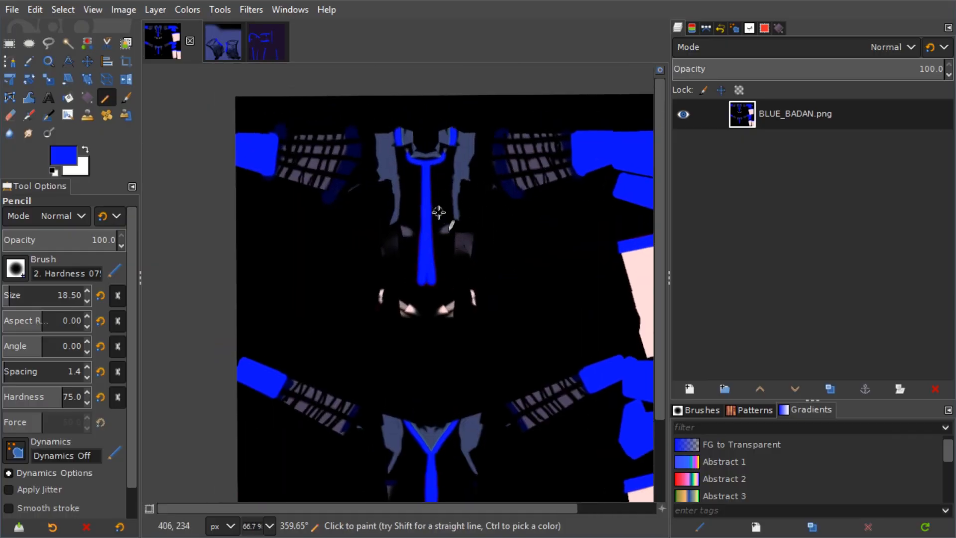
{"action": "key", "text": "F11"}
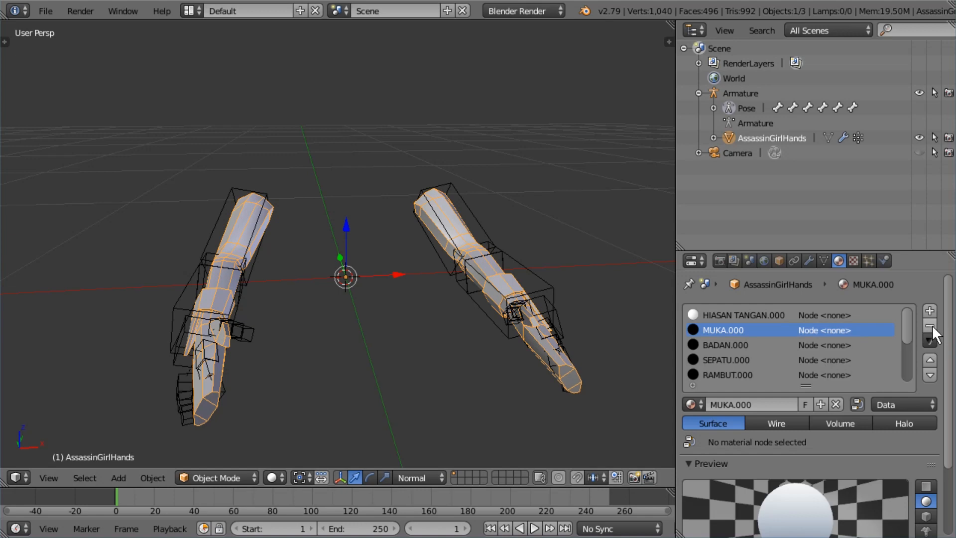
- In Blender, remove the surplus material slots from AssassinGirlHands, keeping only Material.001, and save over AssasinGirlHandsModel.blend
{"action": "left_click", "coordinate": [932, 326]}
{"action": "left_click", "coordinate": [932, 326]}
{"action": "left_click", "coordinate": [932, 326]}
{"action": "left_click", "coordinate": [931, 326]}
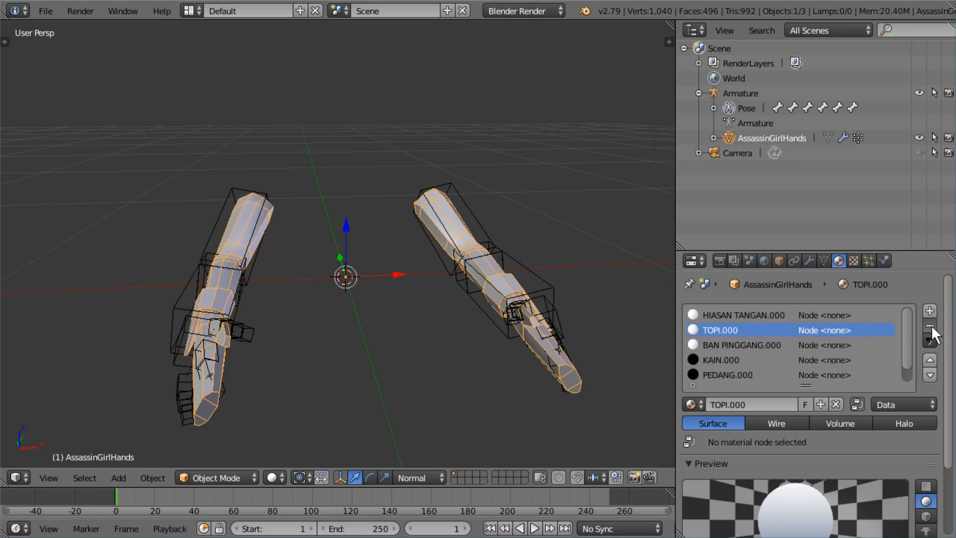
{"action": "left_click", "coordinate": [932, 326]}
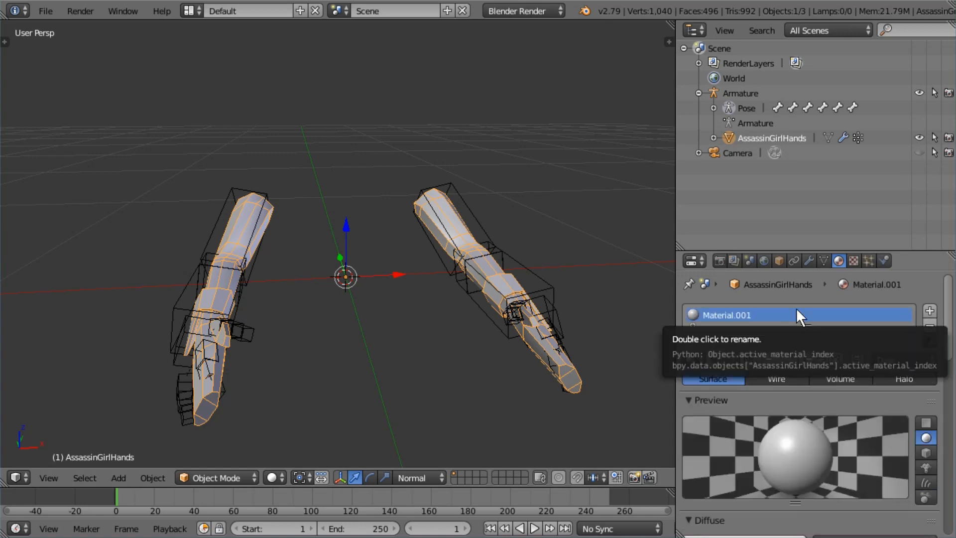
{"action": "key", "text": "ctrl+s"}
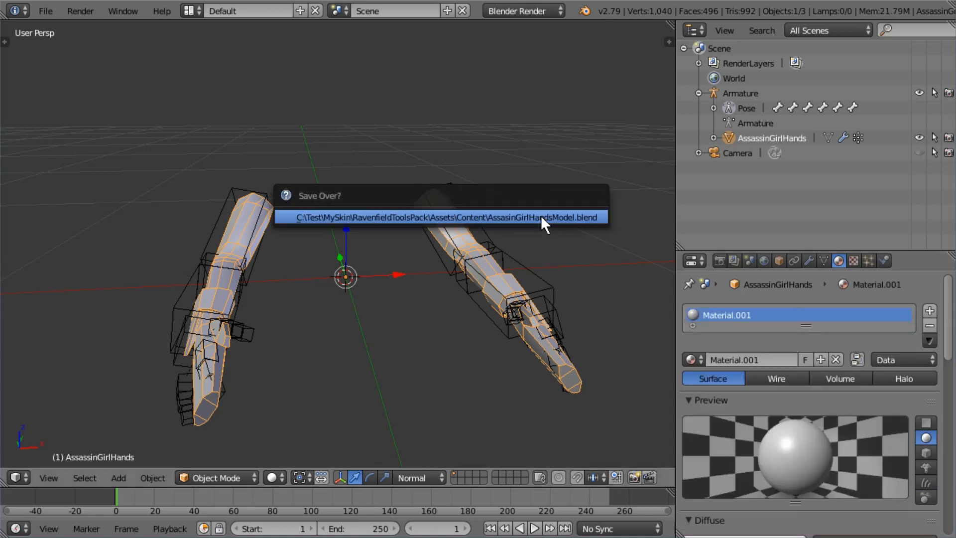
{"action": "left_click", "coordinate": [540, 219]}
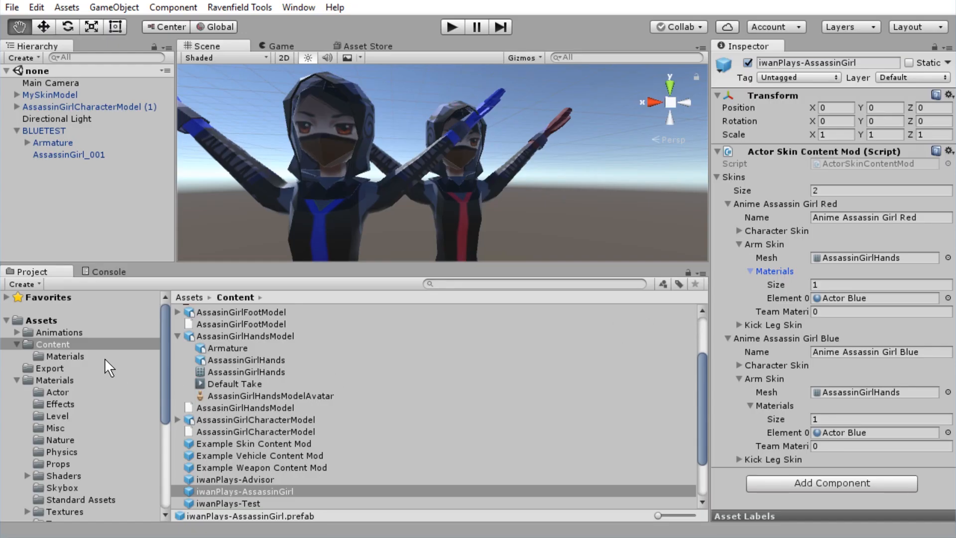
- In Unity, assign the BADAN_000 material to the Red skin's arms and the BLUE_BADAN material to the Blue skin's arms
{"action": "left_click", "coordinate": [105, 358]}
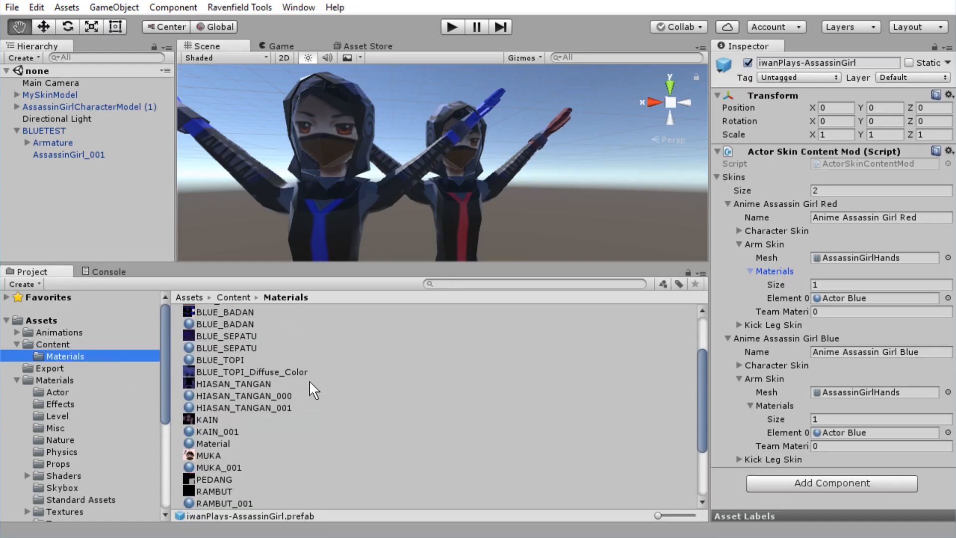
{"action": "scroll", "coordinate": [288, 383], "scroll_direction": "up", "scroll_amount": 2}
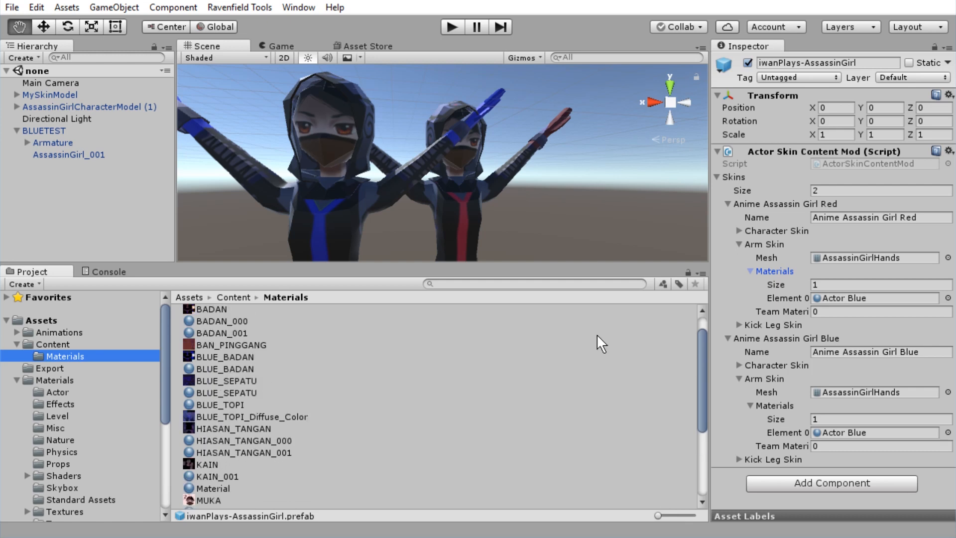
{"action": "scroll", "coordinate": [208, 441], "scroll_direction": "down", "scroll_amount": 2}
{"action": "scroll", "coordinate": [224, 438], "scroll_direction": "up", "scroll_amount": 3}
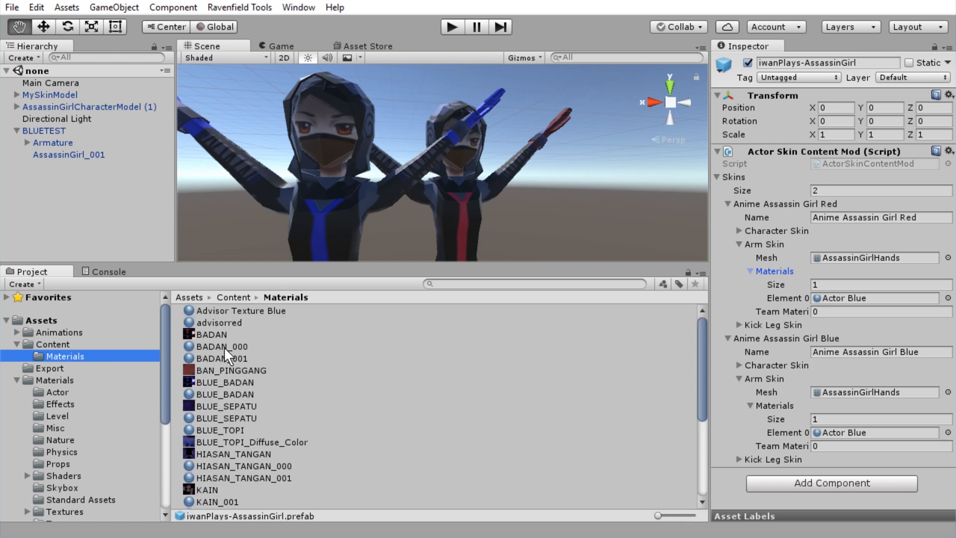
{"action": "left_click_drag", "start_coordinate": [224, 347], "coordinate": [827, 278]}
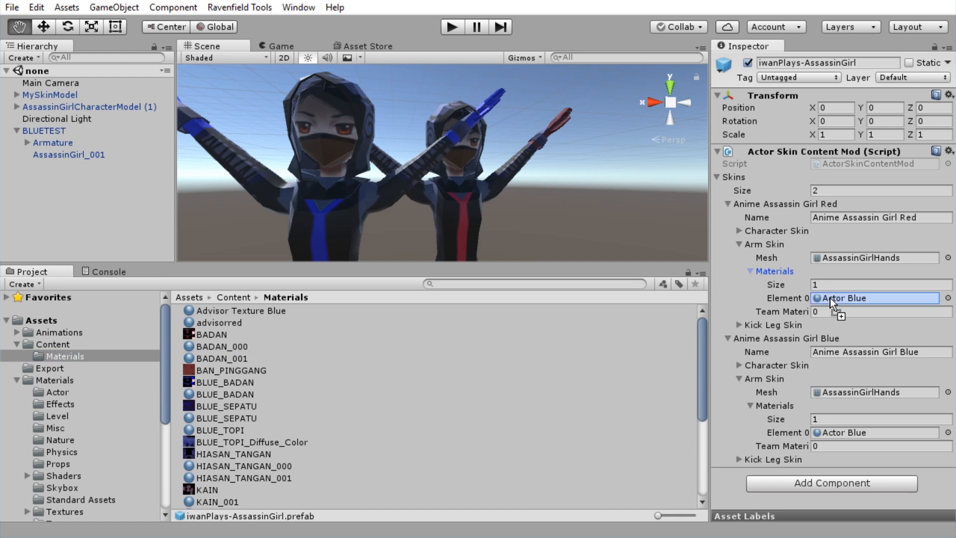
{"action": "left_click_drag", "start_coordinate": [830, 297], "coordinate": [830, 297]}
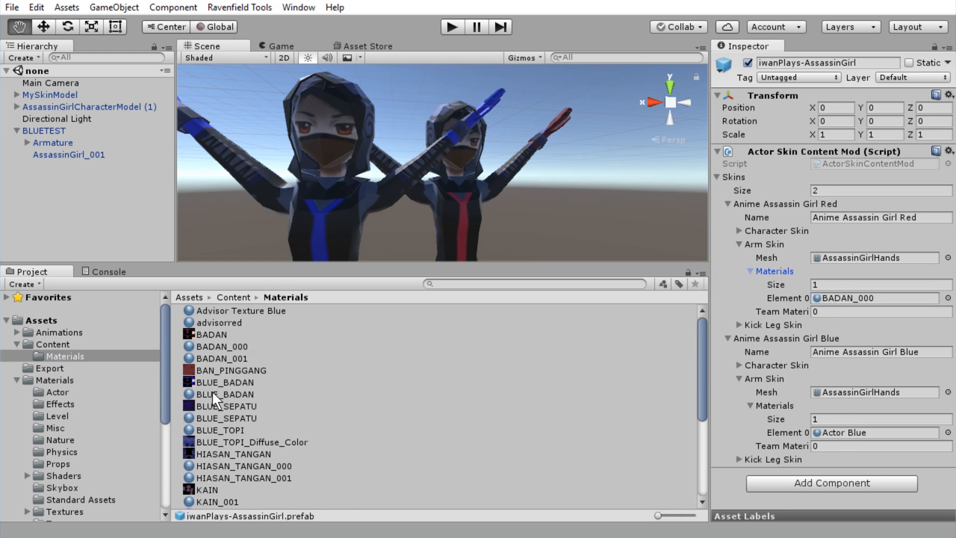
{"action": "left_click_drag", "start_coordinate": [232, 381], "coordinate": [838, 422]}
{"action": "left_click_drag", "start_coordinate": [839, 408], "coordinate": [828, 430]}
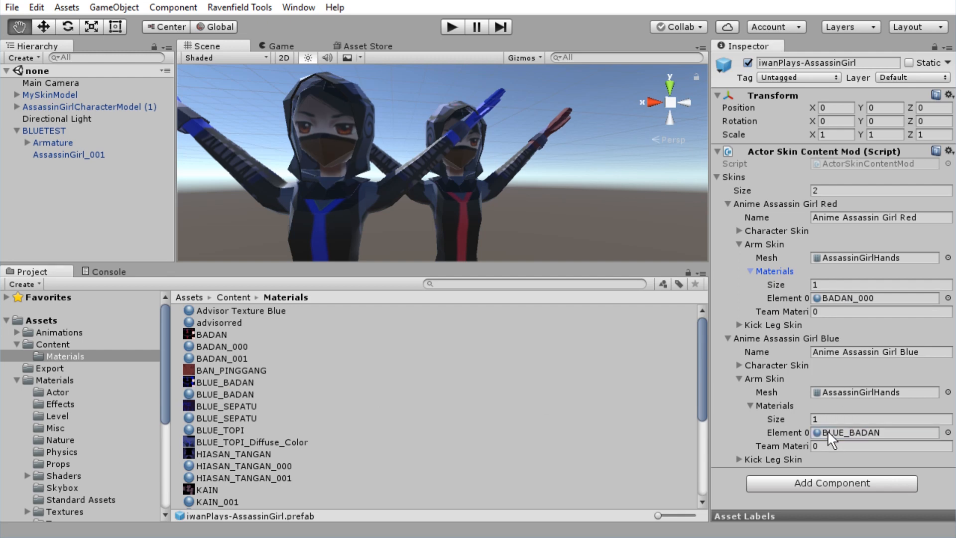
- Launch the skin mod in Ravenfield and cycle through the weapons to examine the first-person hands holding each one
{"action": "left_click", "coordinate": [256, 8]}
{"action": "left_click", "coordinate": [301, 85]}
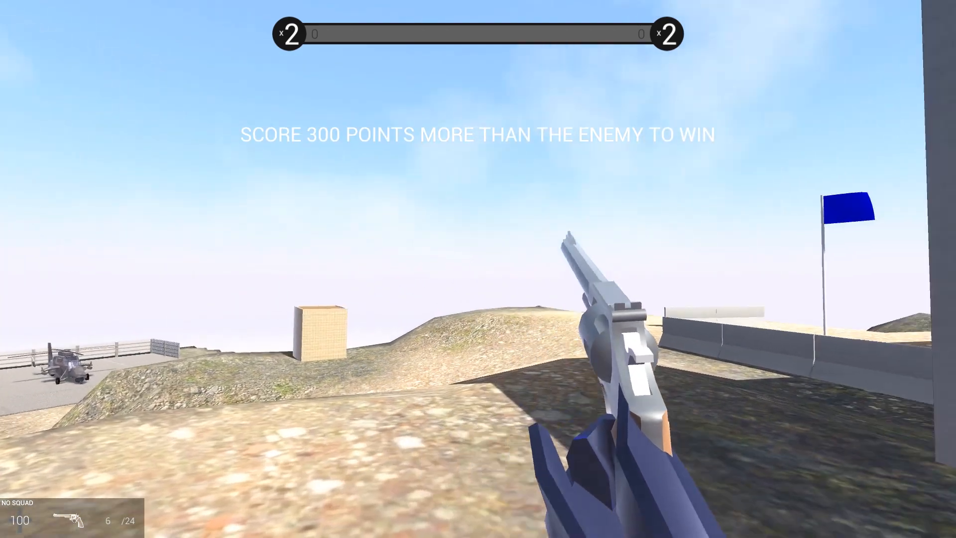
{"action": "key", "text": "3"}
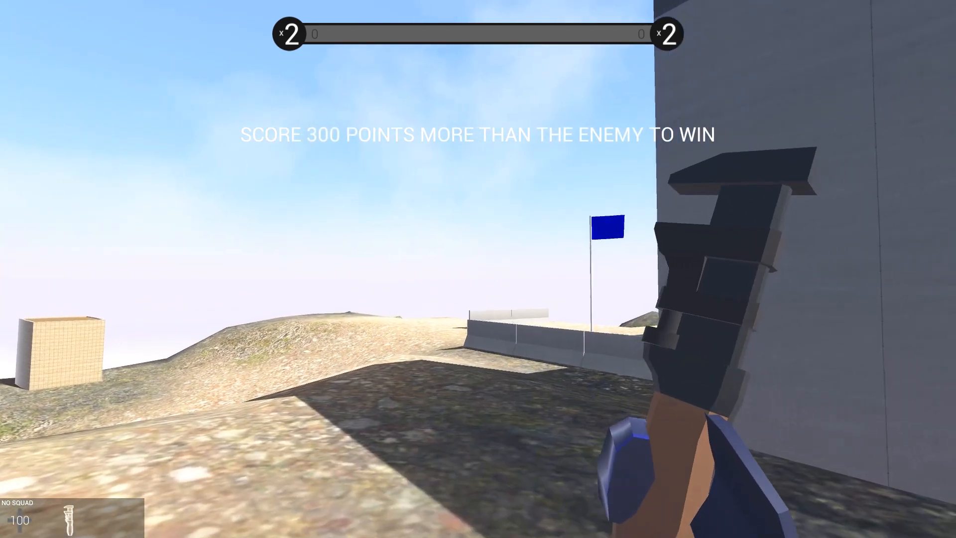
{"action": "key", "text": "1"}
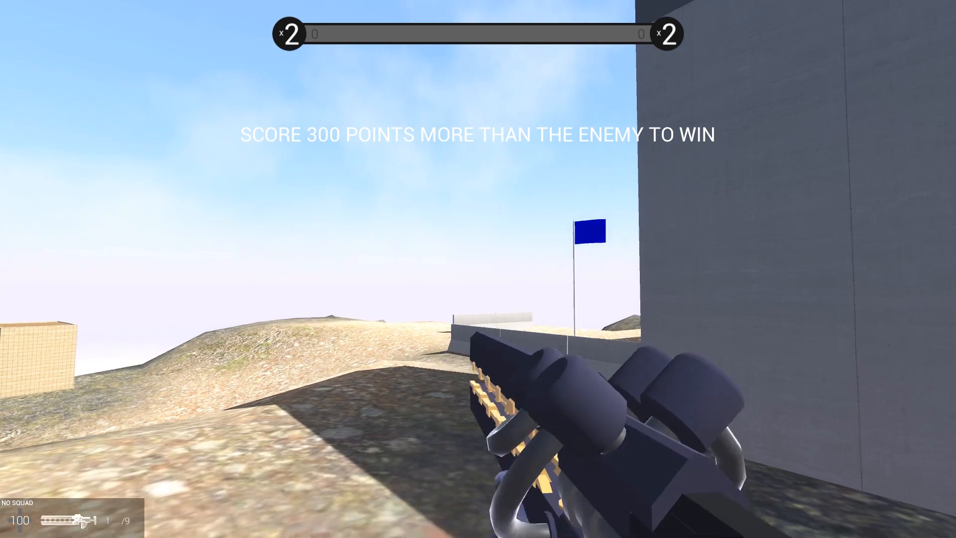
{"action": "key", "text": "2"}
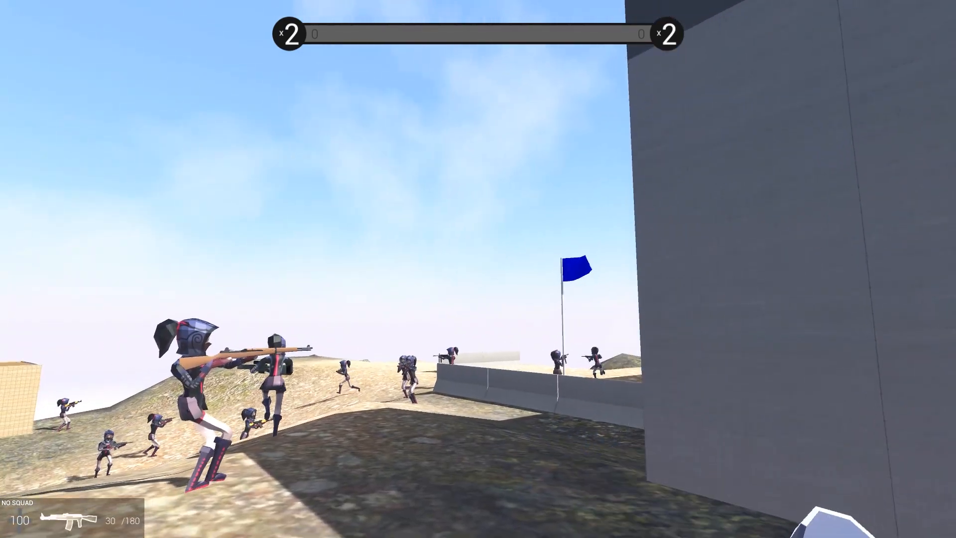
{"action": "key", "text": "2"}
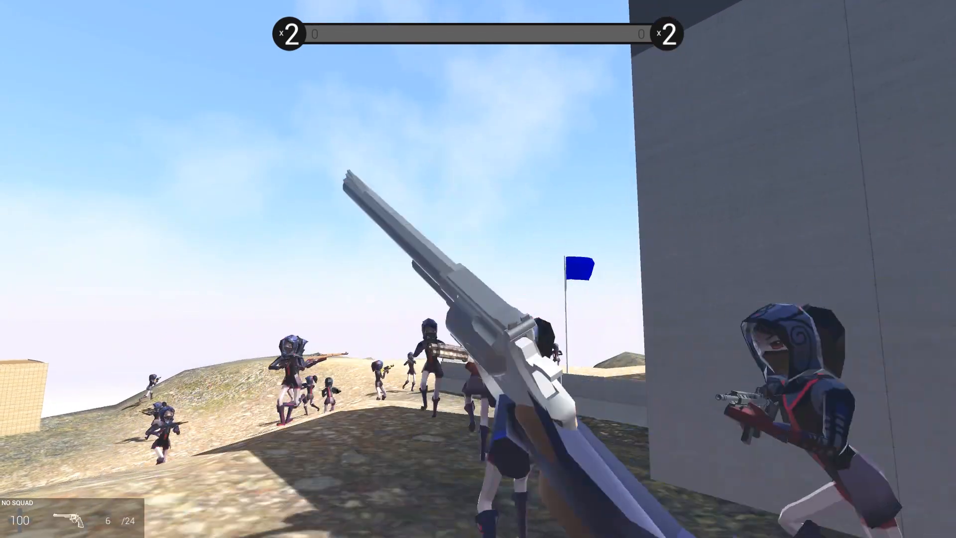
{"action": "key", "text": "3"}
{"action": "key", "text": "1"}
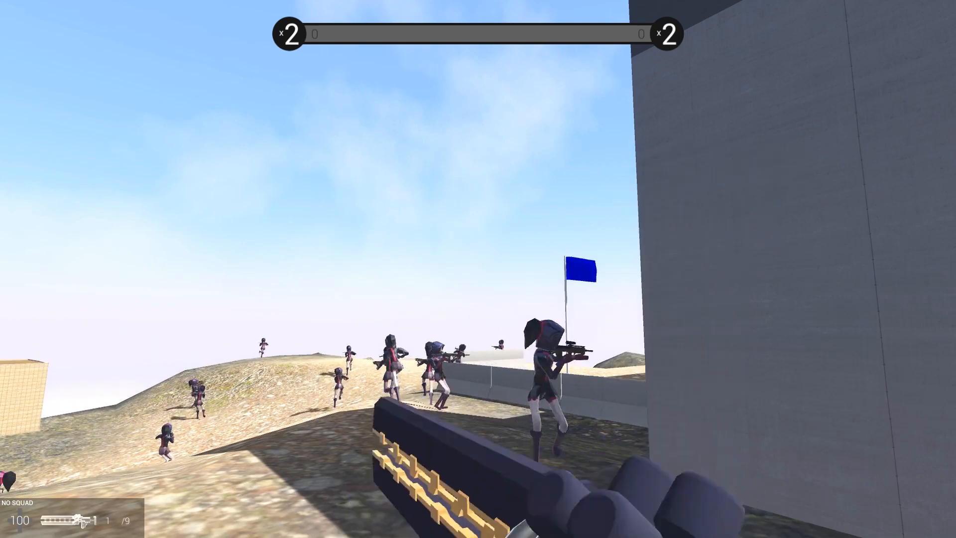
{"action": "key", "text": "2"}
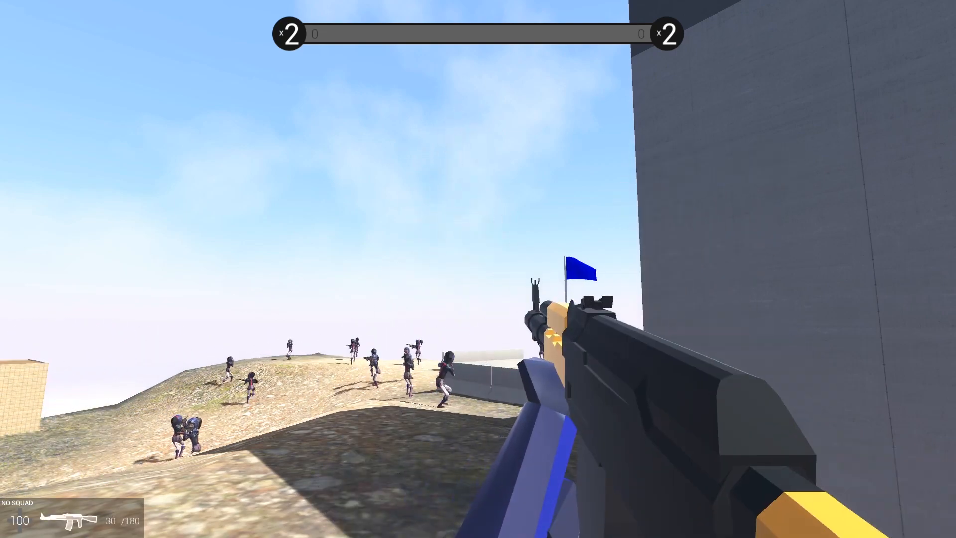
{"action": "key", "text": "3"}
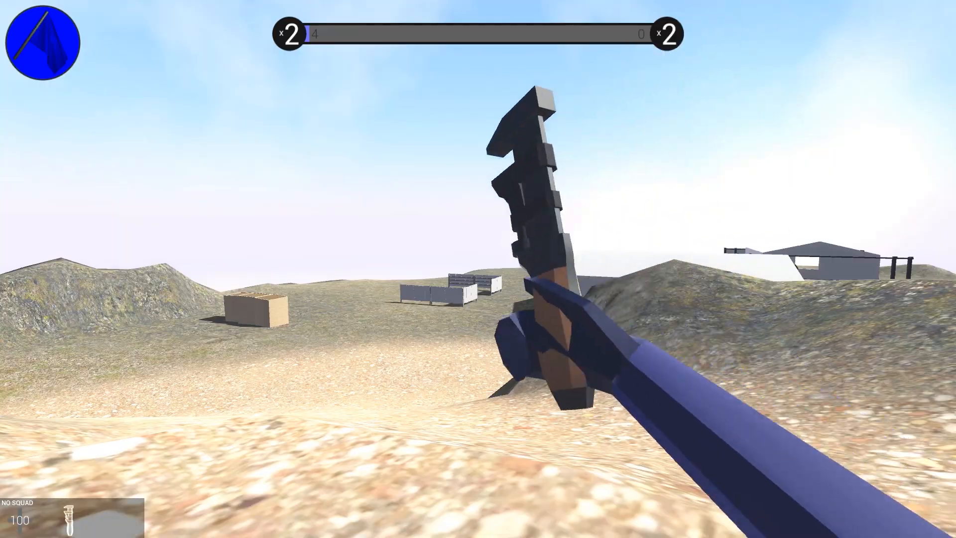
- Quit the match to the menu and review the character skins in the Instant Action configuration
{"action": "key", "text": "Escape"}
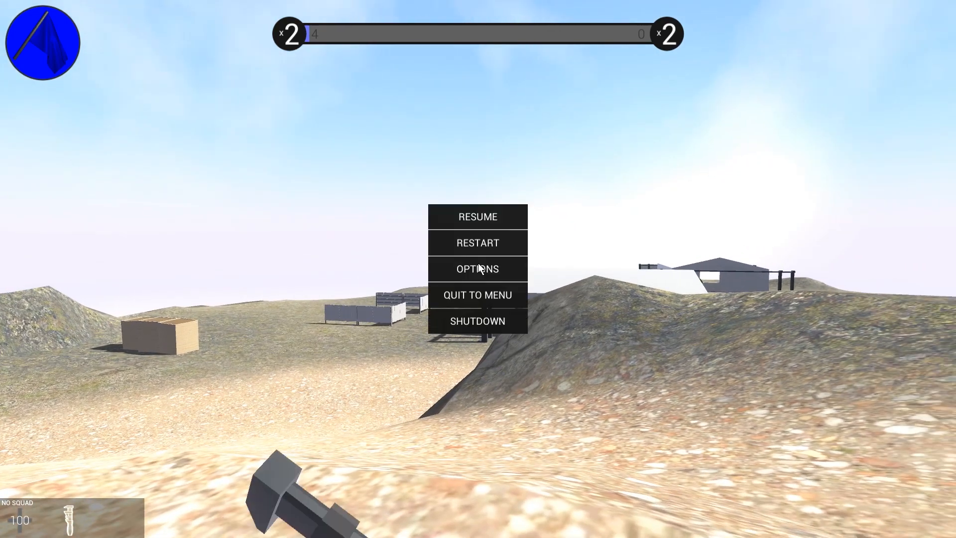
{"action": "left_click", "coordinate": [473, 295]}
{"action": "scroll", "coordinate": [368, 401], "scroll_direction": "up", "scroll_amount": 5}
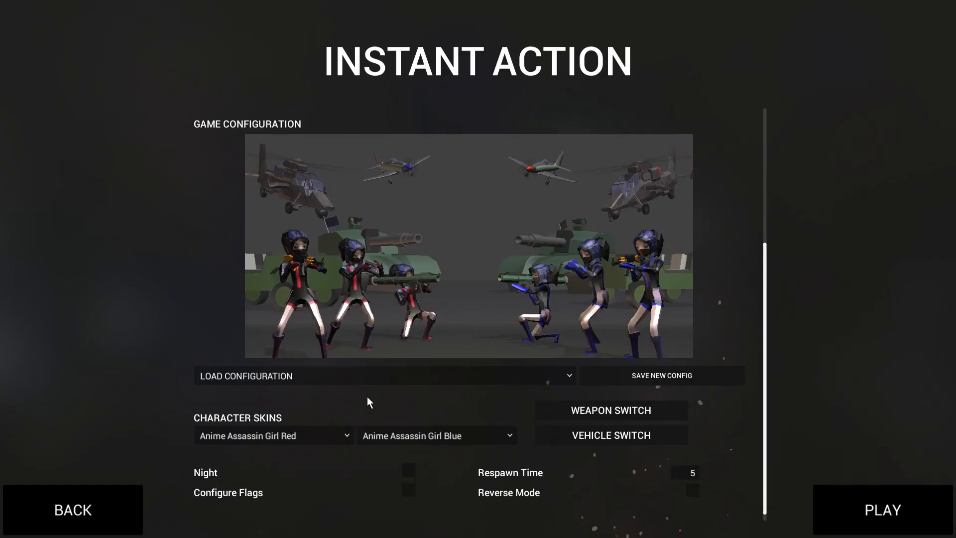
{"action": "scroll", "coordinate": [441, 357], "scroll_direction": "up", "scroll_amount": 3}
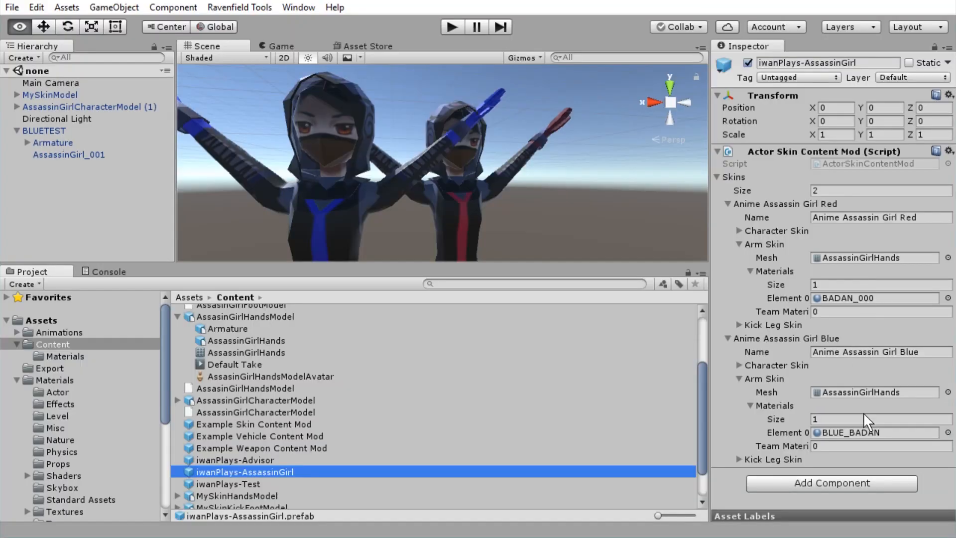
- Set the arm skin's team material to -1 for both the Red and Blue Assassin Girl skins
{"action": "left_click", "coordinate": [837, 311]}
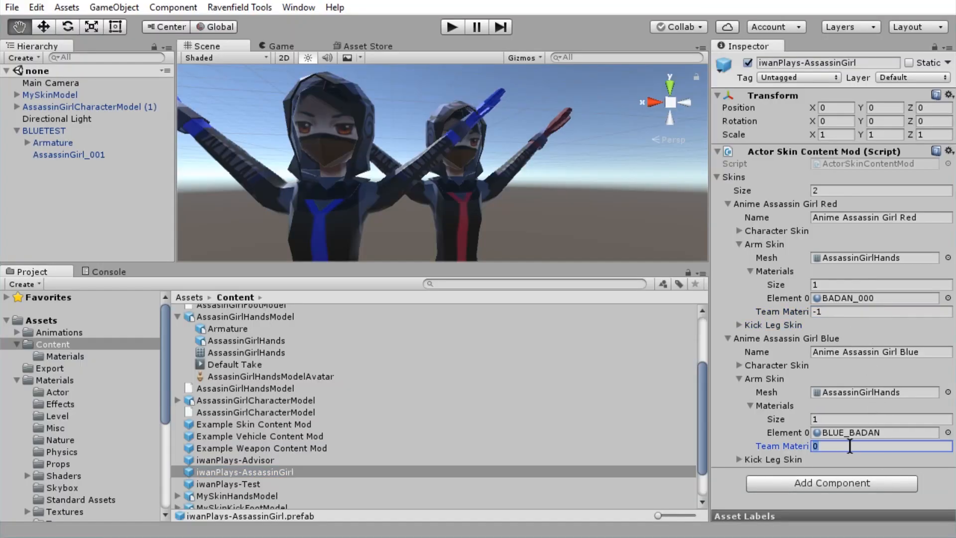
{"action": "type", "text": "-1"}
{"action": "key", "text": "Tab"}
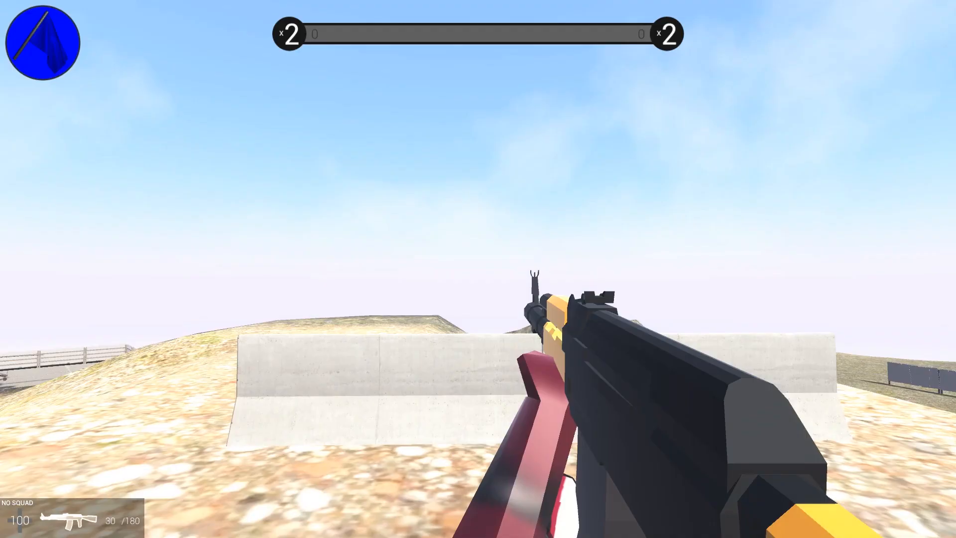
- In Ravenfield, switch between the rifle, revolver and wrench to inspect the red skin's first-person hands
{"action": "key", "text": "2"}
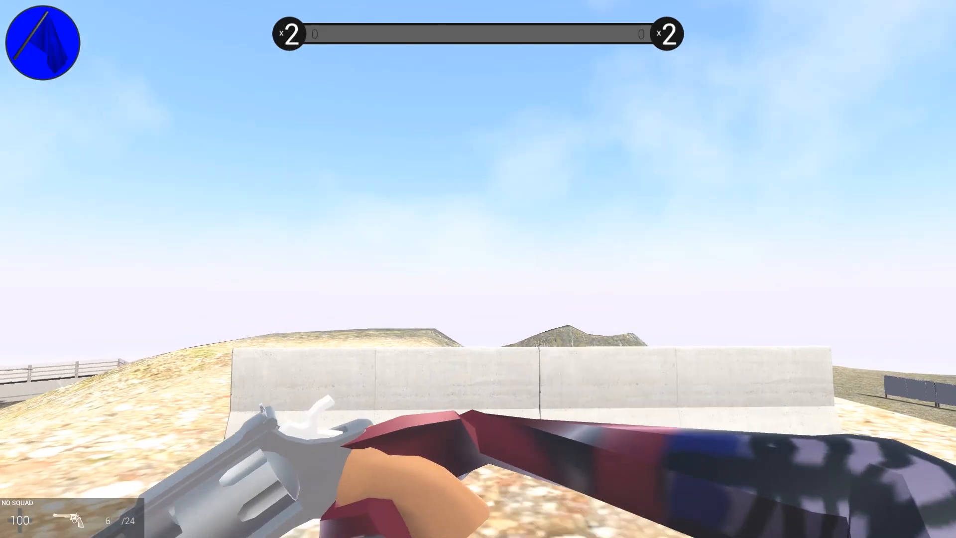
{"action": "key", "text": "3"}
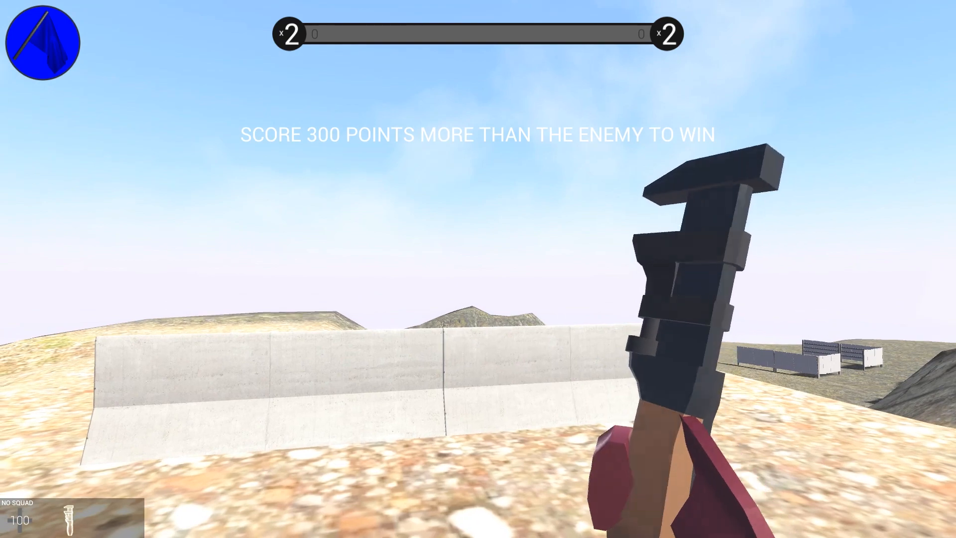
{"action": "key", "text": "1"}
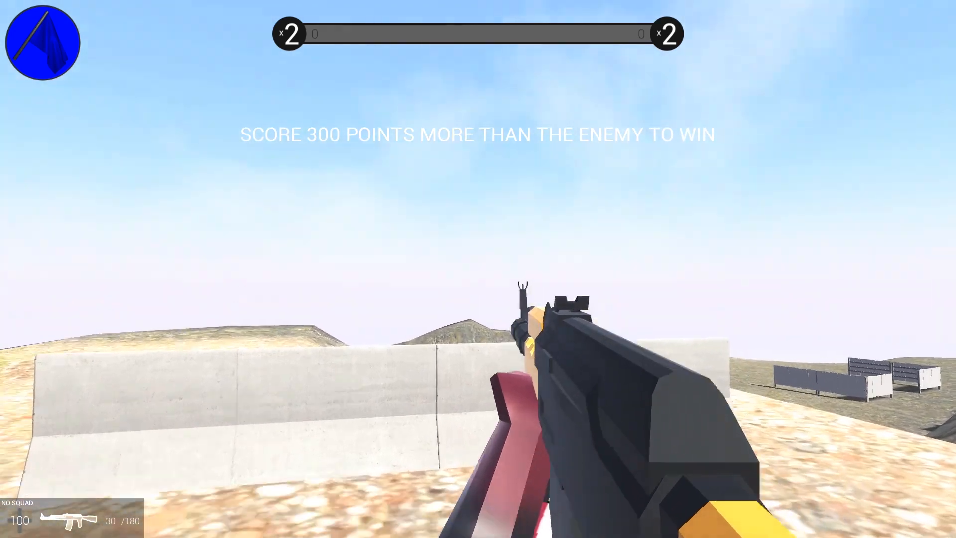
{"action": "right_click", "coordinate": [478, 269]}
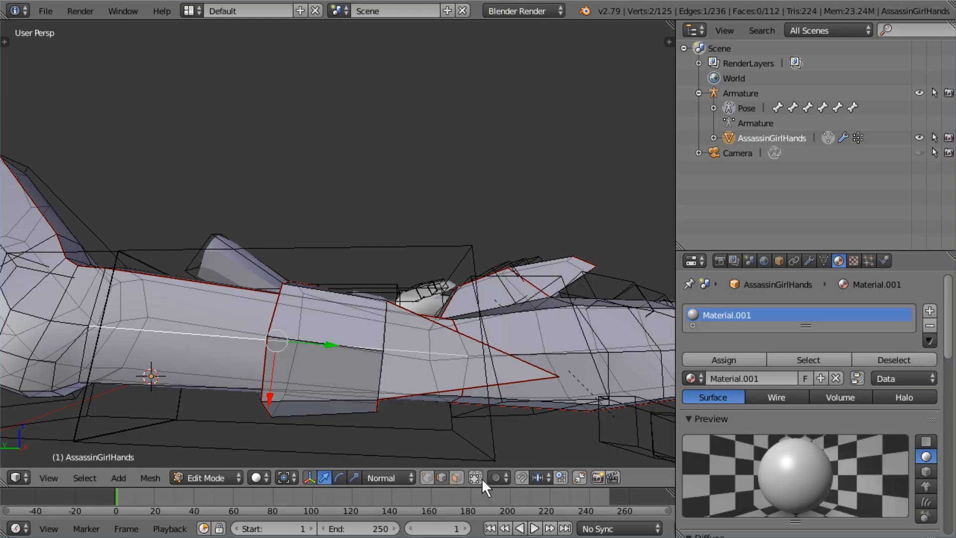
- In Blender, select the ring of cuff faces around the wrist of AssassinGirlHands and delete it
{"action": "left_click", "coordinate": [482, 478]}
{"action": "right_click", "coordinate": [297, 333]}
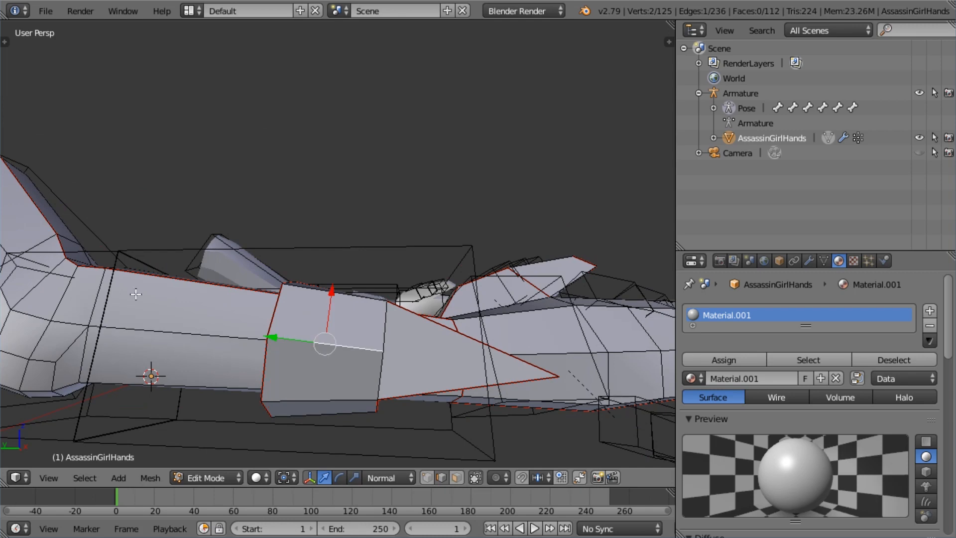
{"action": "left_click", "coordinate": [457, 478]}
{"action": "right_click", "coordinate": [308, 376]}
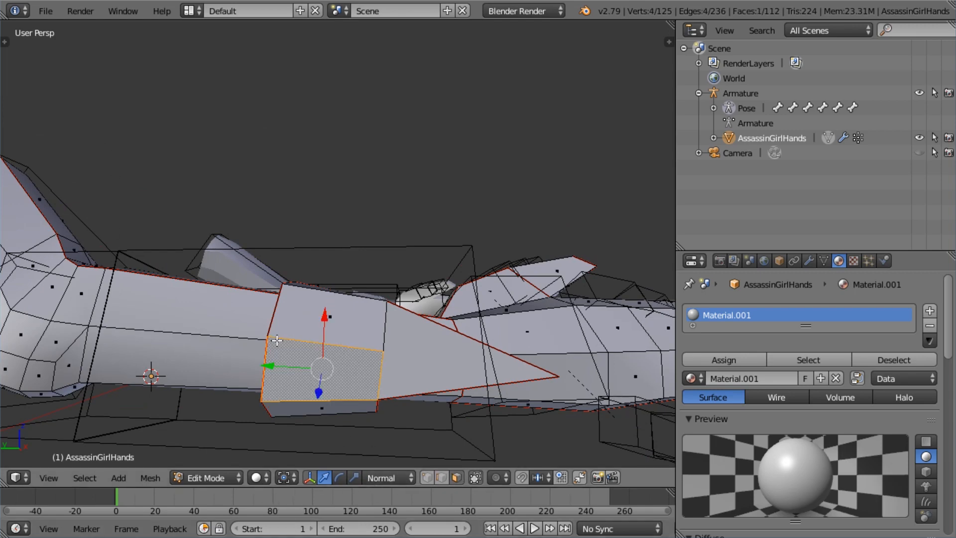
{"action": "middle_click_drag", "start_coordinate": [286, 354], "coordinate": [523, 397]}
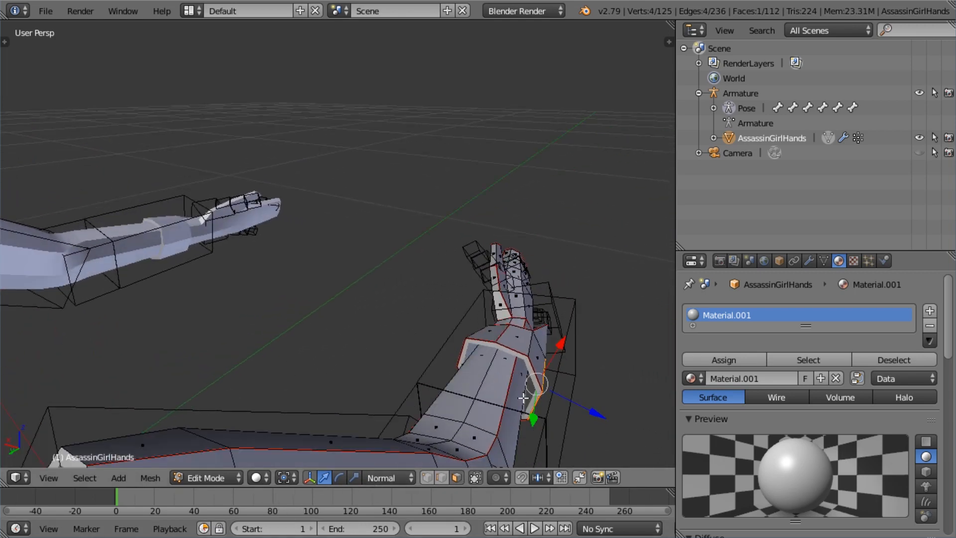
{"action": "right_click", "coordinate": [523, 347], "text": "alt+shift"}
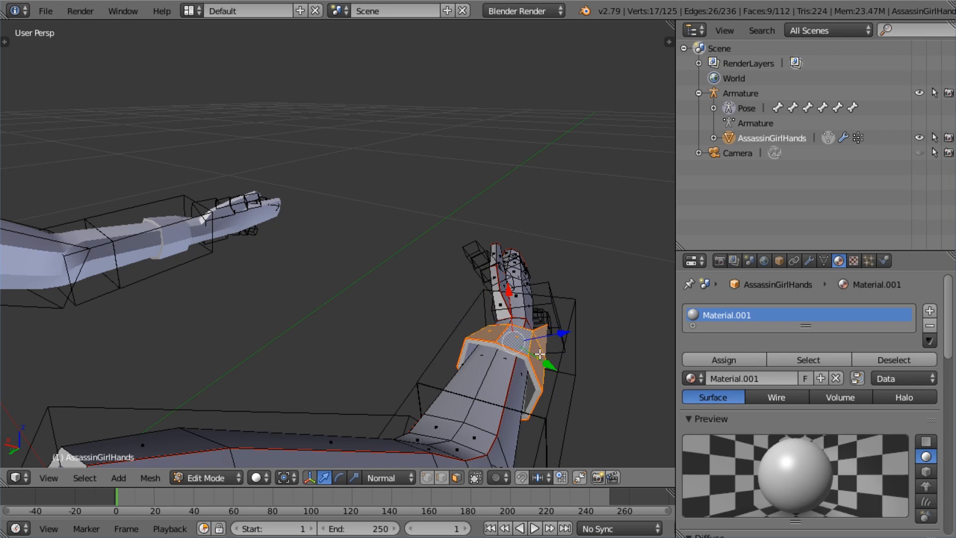
{"action": "key", "text": "shift+d"}
{"action": "right_click", "coordinate": [440, 358]}
{"action": "key", "text": "shift+f"}
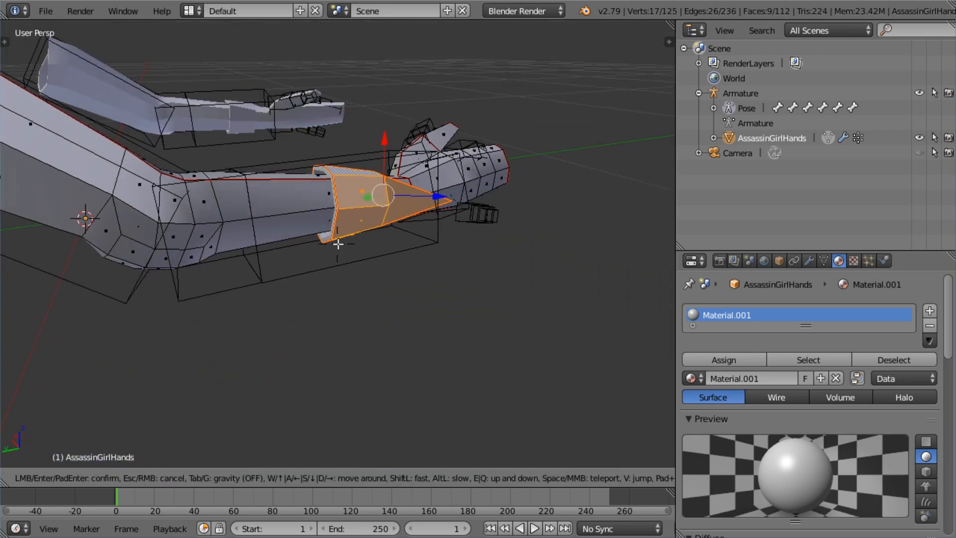
{"action": "left_click", "coordinate": [339, 244]}
{"action": "key", "text": "x"}
{"action": "left_click", "coordinate": [433, 181]}
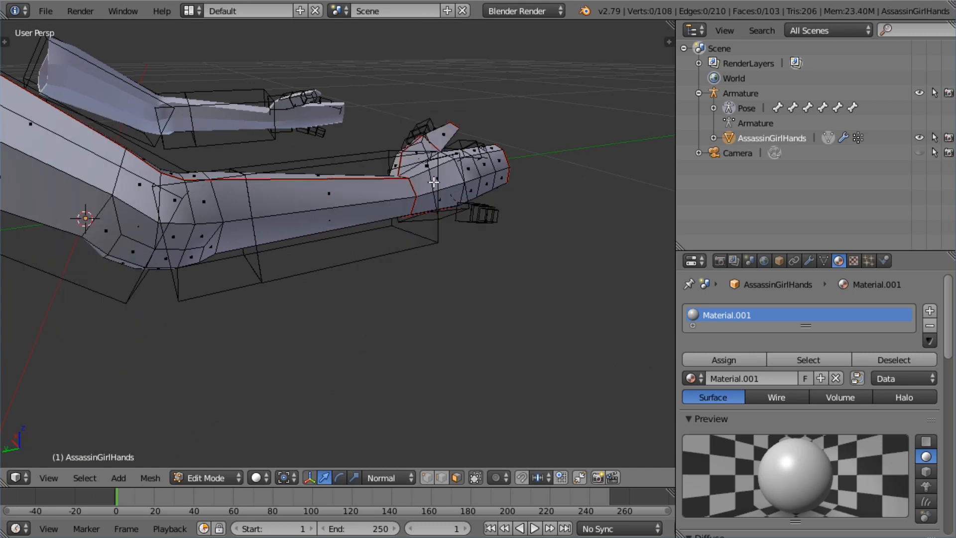
- Save over AssasinGirlHandsModel.blend and refresh the hands model in Unity
{"action": "key", "text": "ctrl+s"}
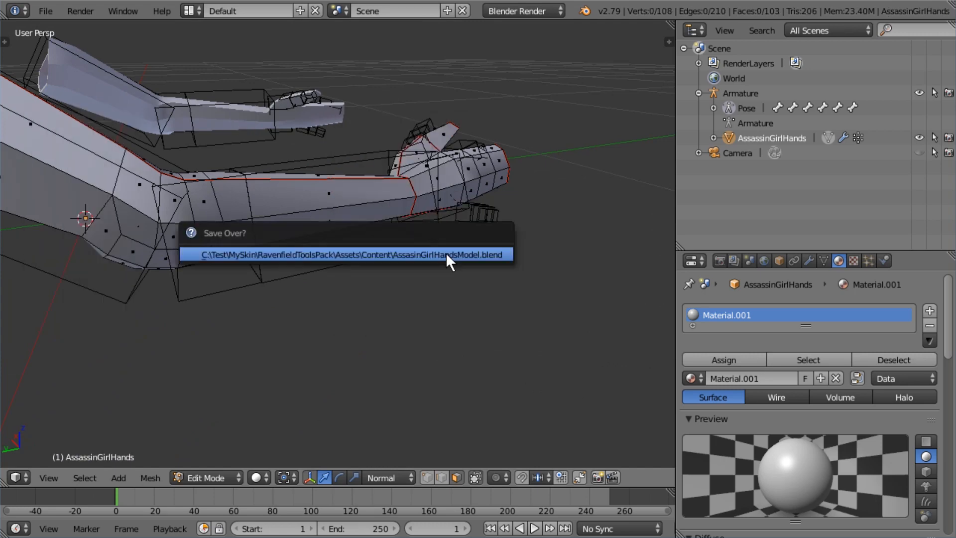
{"action": "left_click", "coordinate": [446, 252]}
{"action": "key", "text": "alt+Tab"}
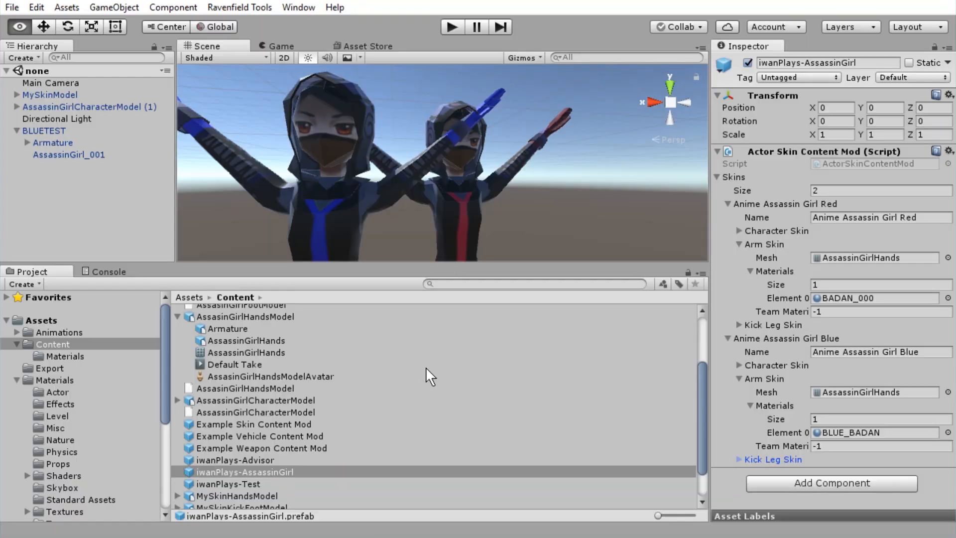
{"action": "scroll", "coordinate": [414, 326], "scroll_direction": "up", "scroll_amount": 4}
{"action": "right_click", "coordinate": [268, 408]}
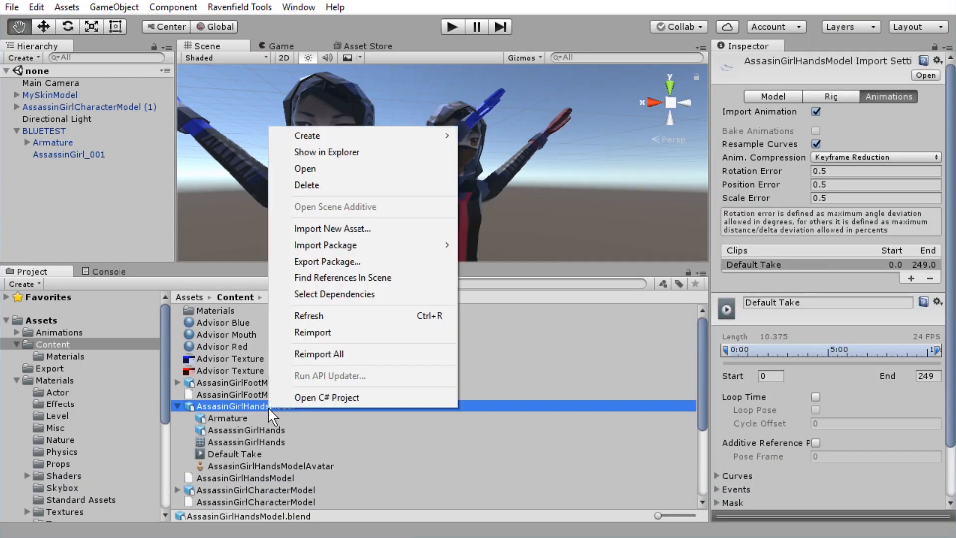
{"action": "left_click", "coordinate": [407, 319]}
{"action": "scroll", "coordinate": [360, 374], "scroll_direction": "down", "scroll_amount": 3}
{"action": "left_click", "coordinate": [282, 471]}
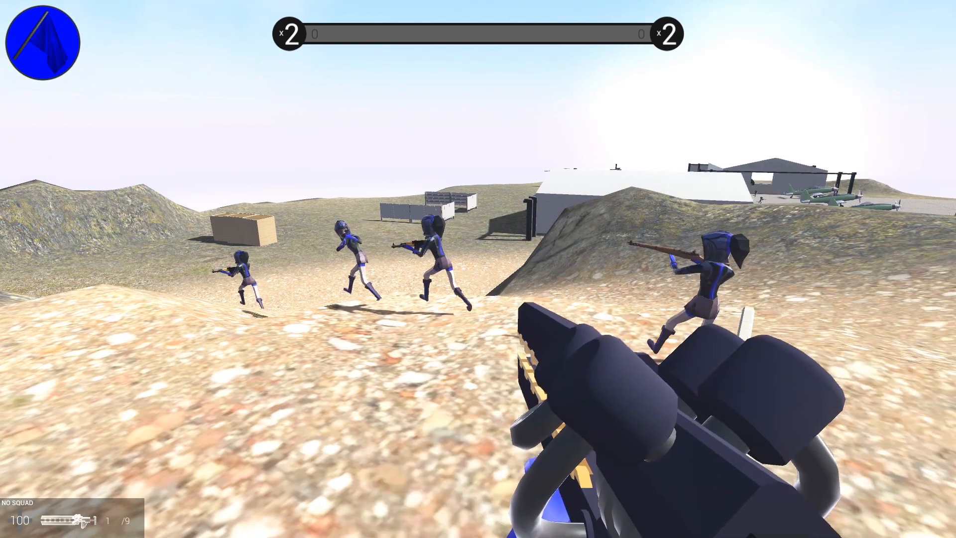
- Compare the first-person hands in Ravenfield with the blue and red character models in the Unity scene
{"action": "key", "text": "2"}
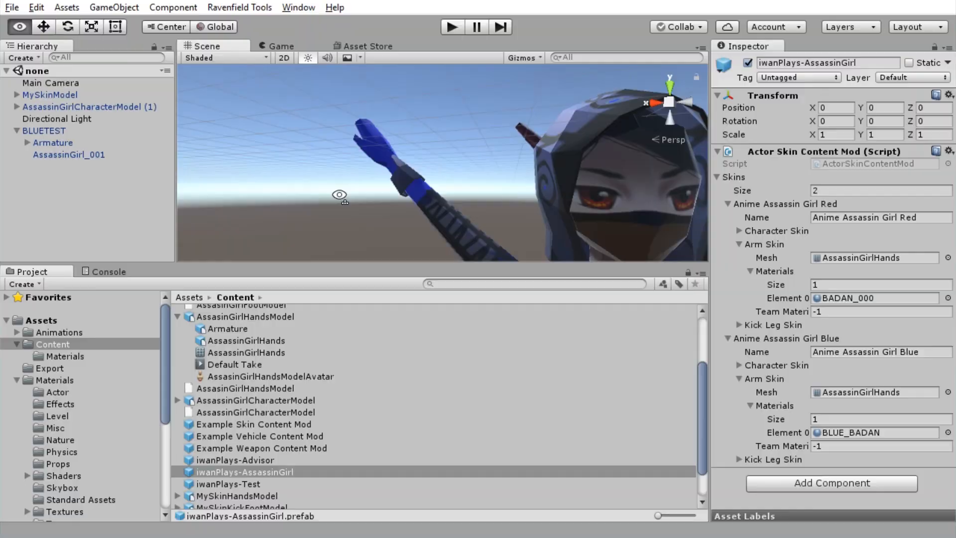
{"action": "left_click_drag", "start_coordinate": [339, 195], "coordinate": [503, 219], "text": "alt"}
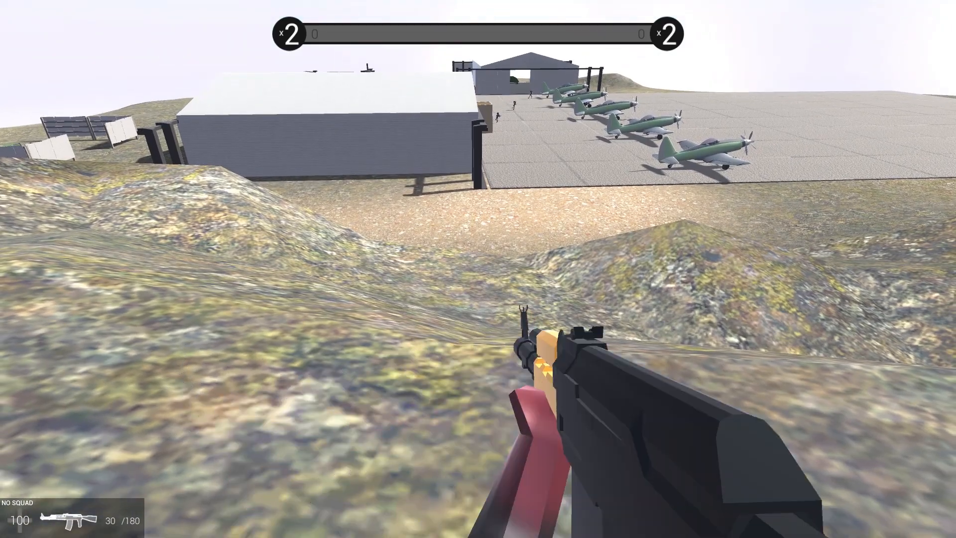
{"action": "key", "text": "v"}
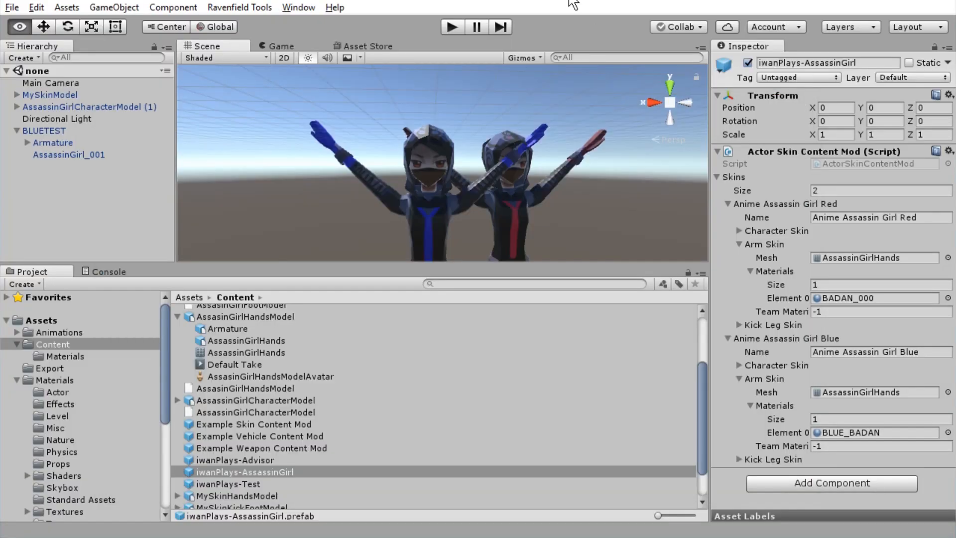
- In Unity, rename the first skin Anime Assassin Girl Blue and the second Anime Assassin Girl Red
{"action": "left_click", "coordinate": [923, 218]}
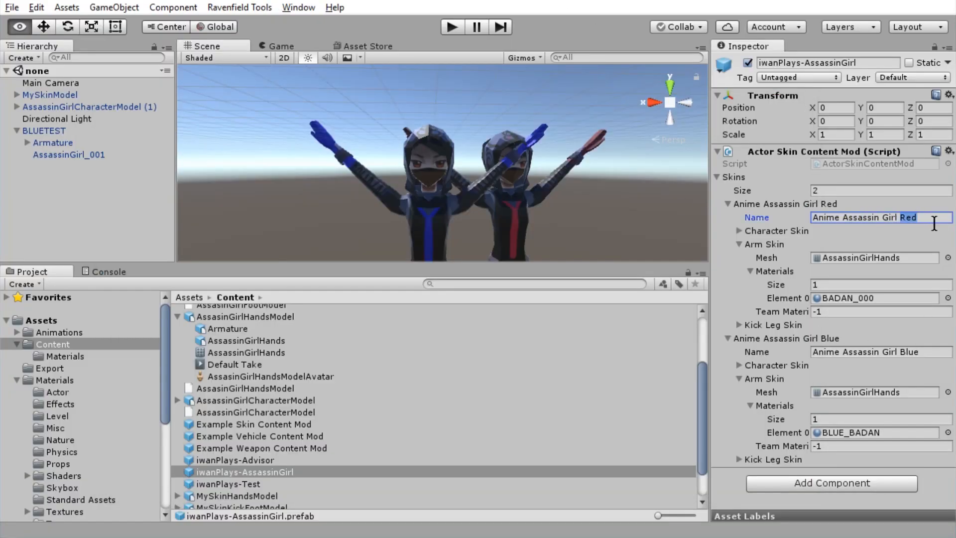
{"action": "type", "text": "Blue"}
{"action": "double_click", "coordinate": [920, 352]}
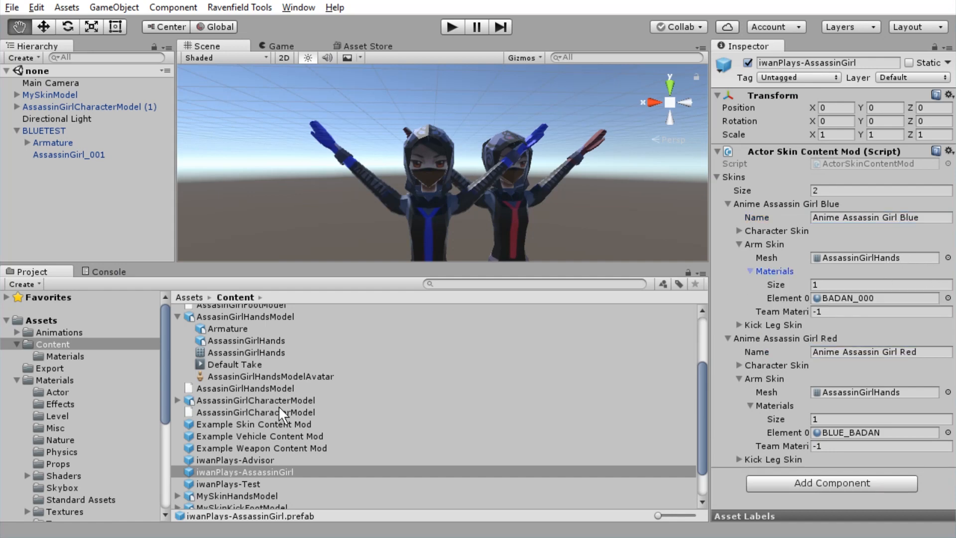
- Assign the BLUE_BADAN material to the arm skin of Anime Assassin Girl Blue
{"action": "scroll", "coordinate": [281, 413], "scroll_direction": "up", "scroll_amount": 10}
{"action": "double_click", "coordinate": [214, 312]}
{"action": "left_click", "coordinate": [53, 344]}
{"action": "left_click", "coordinate": [244, 472]}
{"action": "left_click", "coordinate": [65, 357]}
{"action": "left_click_drag", "start_coordinate": [224, 394], "coordinate": [866, 298]}
- Rename the BADAN_000 material BADAN and assign it to the arm skin of Anime Assassin Girl Red
{"action": "left_click", "coordinate": [215, 347]}
{"action": "type", "text": "BADAN"}
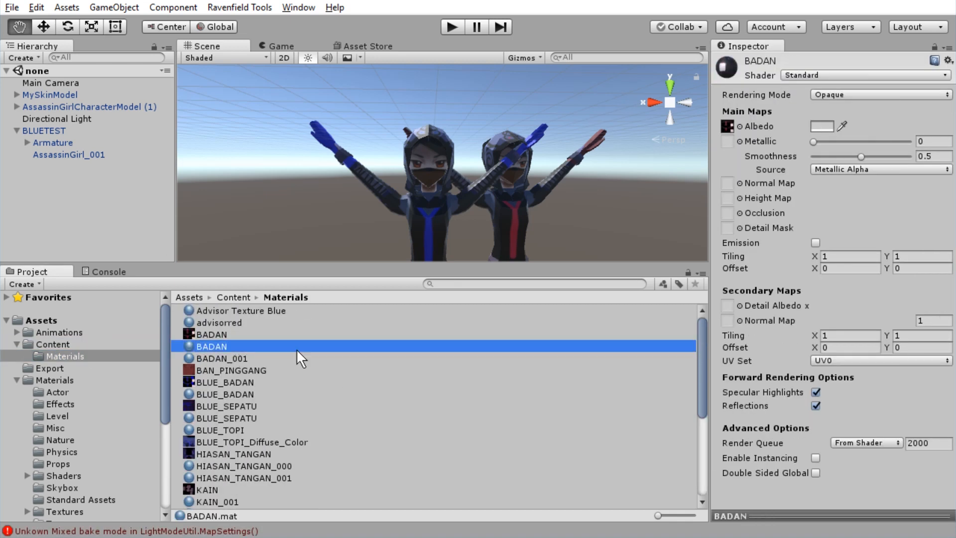
{"action": "left_click", "coordinate": [53, 344]}
{"action": "scroll", "coordinate": [253, 455], "scroll_direction": "down", "scroll_amount": 10}
{"action": "left_click", "coordinate": [245, 472]}
{"action": "left_click", "coordinate": [64, 356]}
{"action": "left_click_drag", "start_coordinate": [217, 347], "coordinate": [849, 433]}
{"action": "left_click", "coordinate": [740, 244]}
{"action": "left_click", "coordinate": [739, 312]}
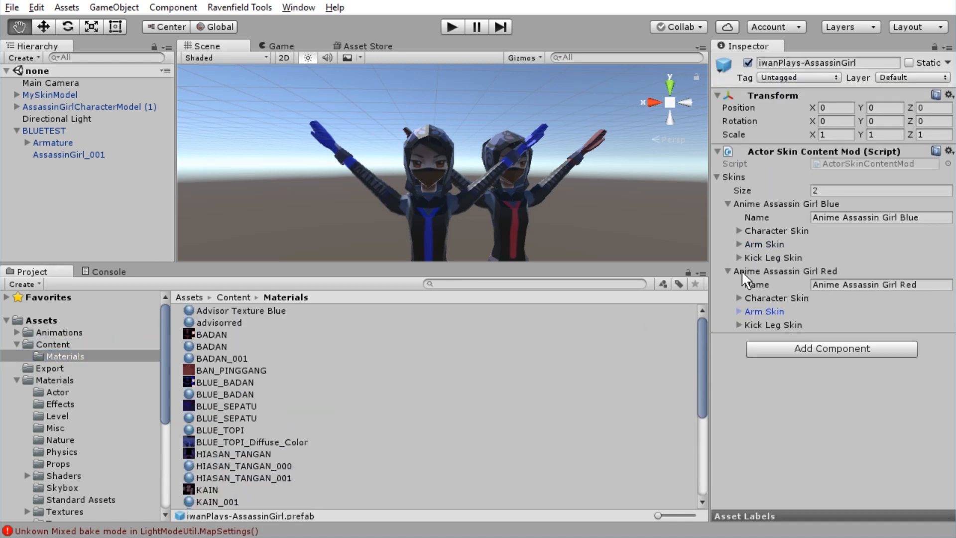
- Assign BLUE_BADAN and BLUE_SEPATU to the kick leg skin of Anime Assassin Girl Blue
{"action": "left_click", "coordinate": [739, 324]}
{"action": "left_click", "coordinate": [740, 257]}
{"action": "left_click", "coordinate": [851, 451]}
{"action": "left_click_drag", "start_coordinate": [225, 394], "coordinate": [851, 304]}
- Rename the red shoe material RED_SEPATU and assign it to Element 1 of the Red skin's kick leg
{"action": "scroll", "coordinate": [230, 441], "scroll_direction": "down", "scroll_amount": 10}
{"action": "left_click", "coordinate": [230, 433]}
{"action": "type", "text": "RED_SEPATU"}
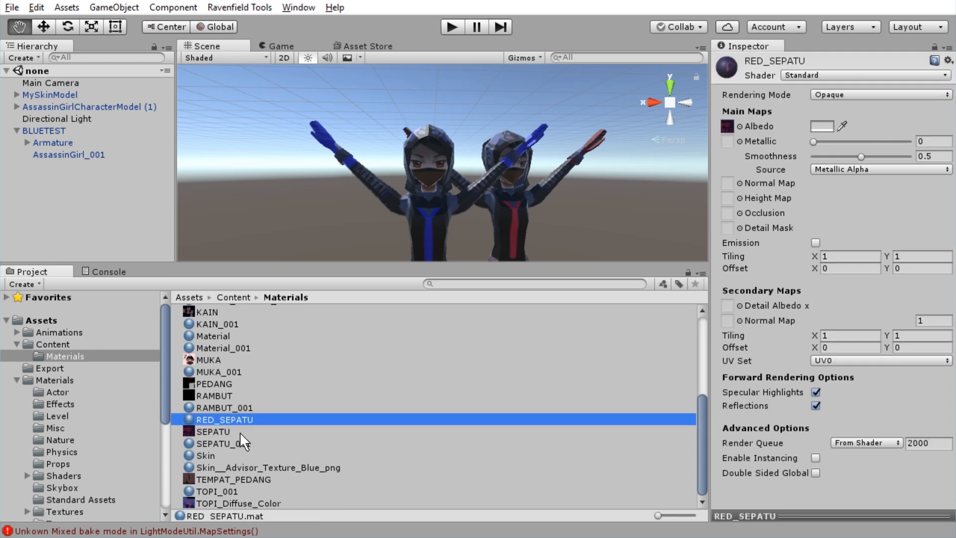
{"action": "left_click", "coordinate": [53, 345]}
{"action": "left_click", "coordinate": [245, 432]}
{"action": "left_click", "coordinate": [866, 325]}
{"action": "left_click_drag", "start_coordinate": [225, 419], "coordinate": [866, 473]}
- Rename the BADAN material RED_BADAN and assign it to Element 0 of the Red skin's kick leg
{"action": "left_click", "coordinate": [215, 348]}
{"action": "type", "text": "RED_BADAN"}
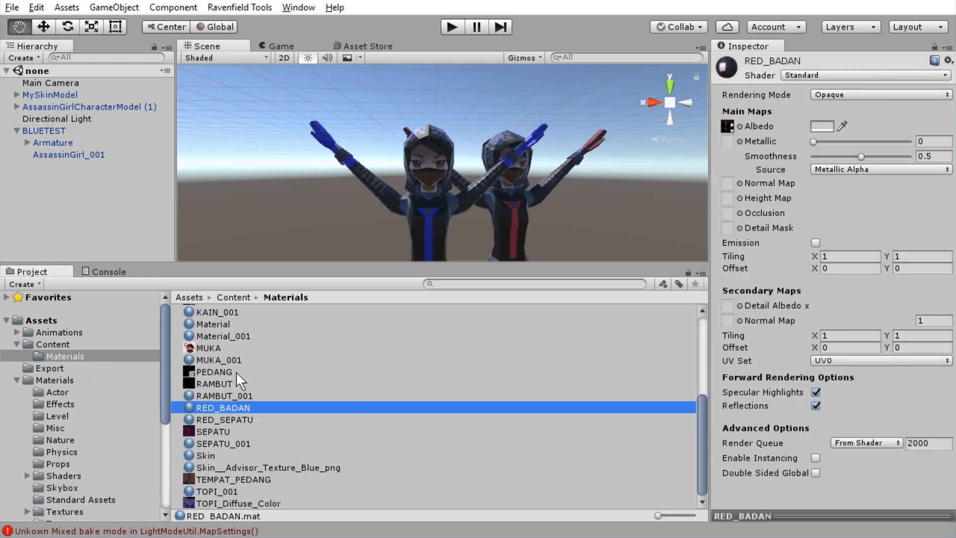
{"action": "left_click", "coordinate": [53, 344]}
{"action": "left_click", "coordinate": [245, 432]}
{"action": "left_click", "coordinate": [93, 356]}
{"action": "left_click_drag", "start_coordinate": [224, 407], "coordinate": [849, 330]}
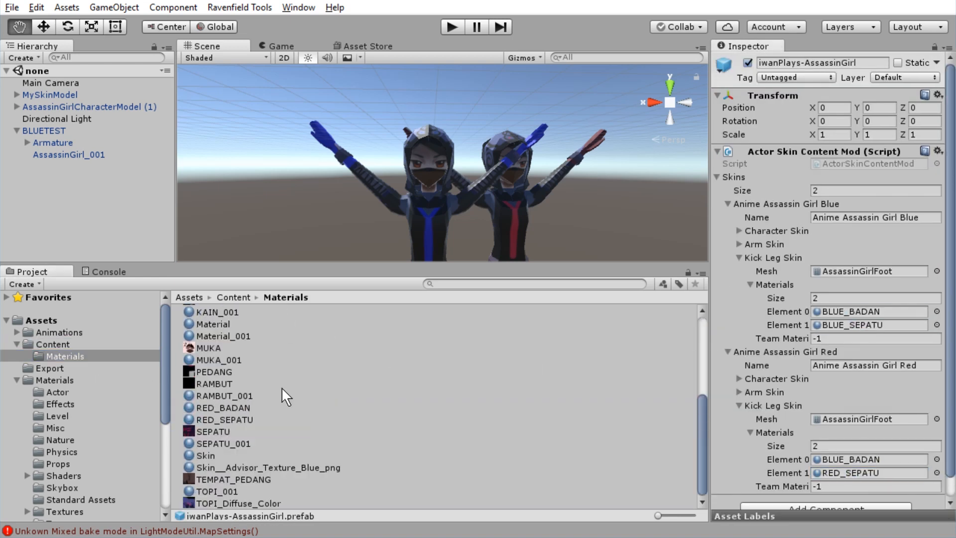
- Collapse the kick leg settings and expand the character skin material lists of both skins
{"action": "left_click", "coordinate": [739, 258]}
{"action": "left_click", "coordinate": [738, 324]}
{"action": "left_click", "coordinate": [739, 298]}
{"action": "left_click", "coordinate": [738, 231]}
{"action": "left_click", "coordinate": [750, 365]}
{"action": "left_click", "coordinate": [751, 256]}
{"action": "scroll", "coordinate": [868, 376], "scroll_direction": "down", "scroll_amount": 5}
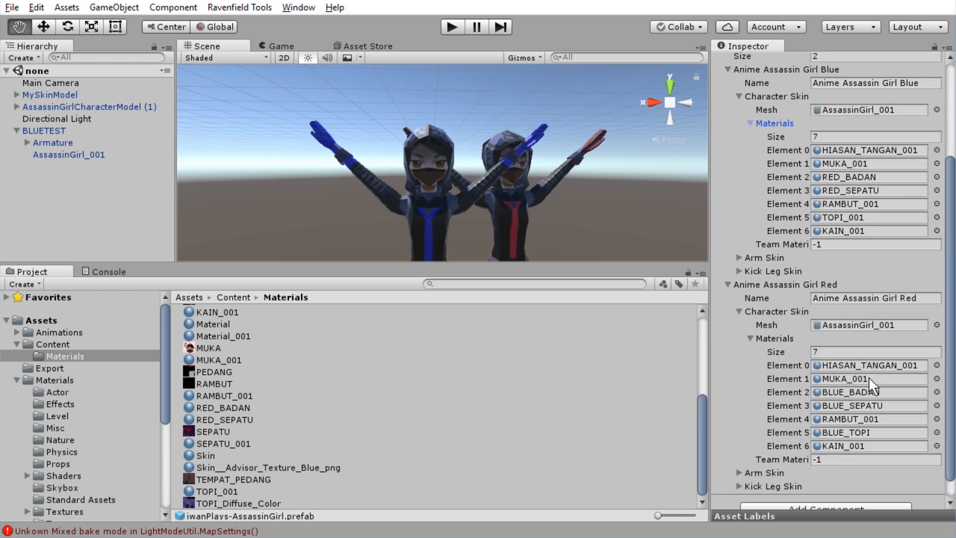
- Rename the TOPI_001 material RED_TOPI
{"action": "left_click", "coordinate": [848, 434]}
{"action": "scroll", "coordinate": [319, 448], "scroll_direction": "down", "scroll_amount": 5}
{"action": "right_click", "coordinate": [229, 493]}
{"action": "left_click", "coordinate": [216, 493]}
{"action": "type", "text": "RED_"}
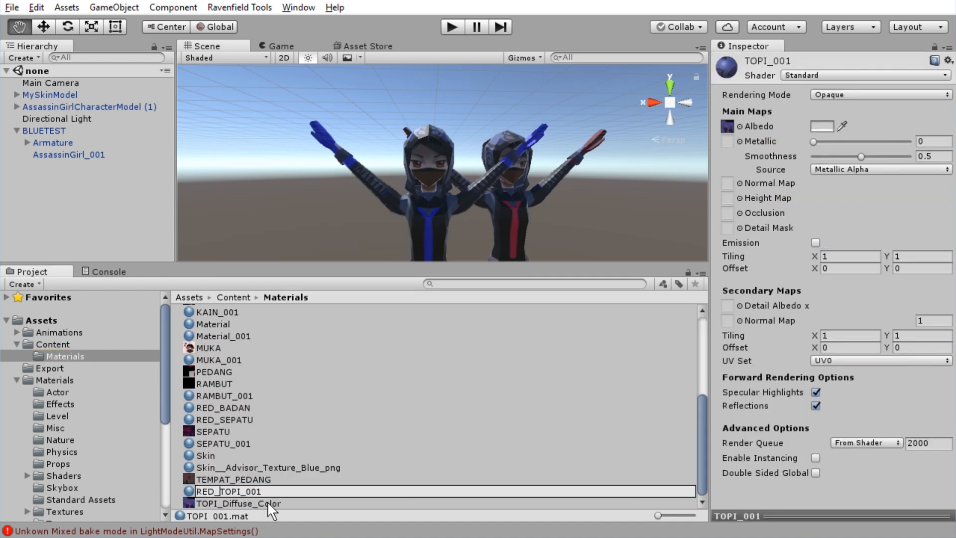
{"action": "key", "text": "BackSpace"}
{"action": "key", "text": "BackSpace"}
{"action": "key", "text": "BackSpace"}
{"action": "key", "text": "BackSpace"}
{"action": "key", "text": "Return"}
- Assign RED_BADAN, RED_SEPATU and RED_TOPI to Elements 2, 3 and 5 of the Red skin's character materials
{"action": "left_click", "coordinate": [53, 344]}
{"action": "left_click", "coordinate": [319, 432]}
{"action": "left_click", "coordinate": [65, 357]}
{"action": "scroll", "coordinate": [826, 313], "scroll_direction": "down", "scroll_amount": 5}
{"action": "scroll", "coordinate": [438, 433], "scroll_direction": "down", "scroll_amount": 3}
{"action": "left_click", "coordinate": [867, 195]}
{"action": "left_click_drag", "start_coordinate": [224, 432], "coordinate": [849, 384]}
{"action": "left_click", "coordinate": [866, 169]}
{"action": "left_click", "coordinate": [856, 156]}
{"action": "left_click_drag", "start_coordinate": [229, 408], "coordinate": [844, 371]}
- Assign BLUE_BADAN, BLUE_SEPATU and BLUE_TOPI to Elements 2, 3 and 5 of the Blue skin's character materials
{"action": "scroll", "coordinate": [318, 398], "scroll_direction": "up", "scroll_amount": 5}
{"action": "left_click_drag", "start_coordinate": [239, 382], "coordinate": [846, 155]}
{"action": "left_click_drag", "start_coordinate": [238, 406], "coordinate": [846, 196]}
{"action": "scroll", "coordinate": [375, 395], "scroll_direction": "down", "scroll_amount": 5}
{"action": "left_click", "coordinate": [53, 344]}
{"action": "left_click", "coordinate": [295, 430]}
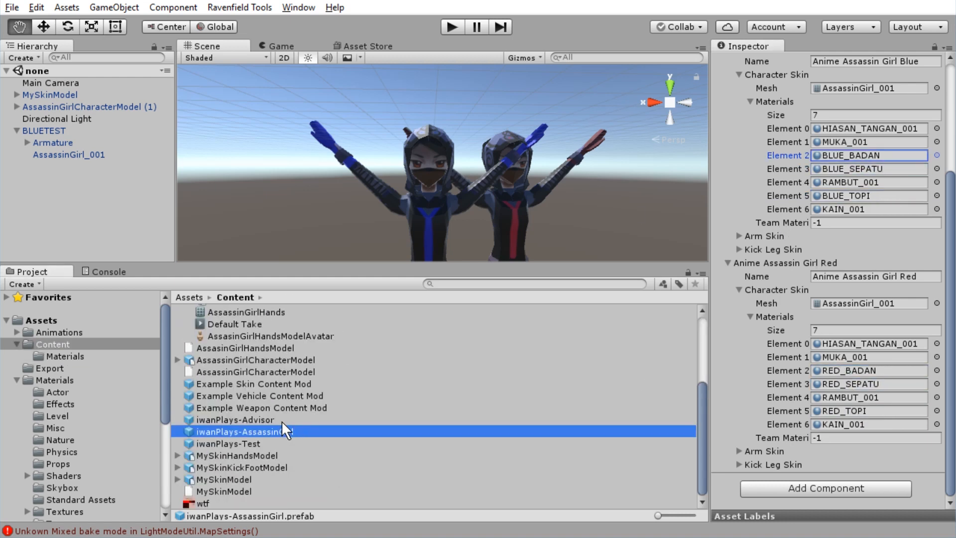
- In Blender, remove the invalid Armature modifier from AssassinGirlFoot, keeping Solidify and Armature.001
{"action": "scroll", "coordinate": [280, 460], "scroll_direction": "up", "scroll_amount": 4}
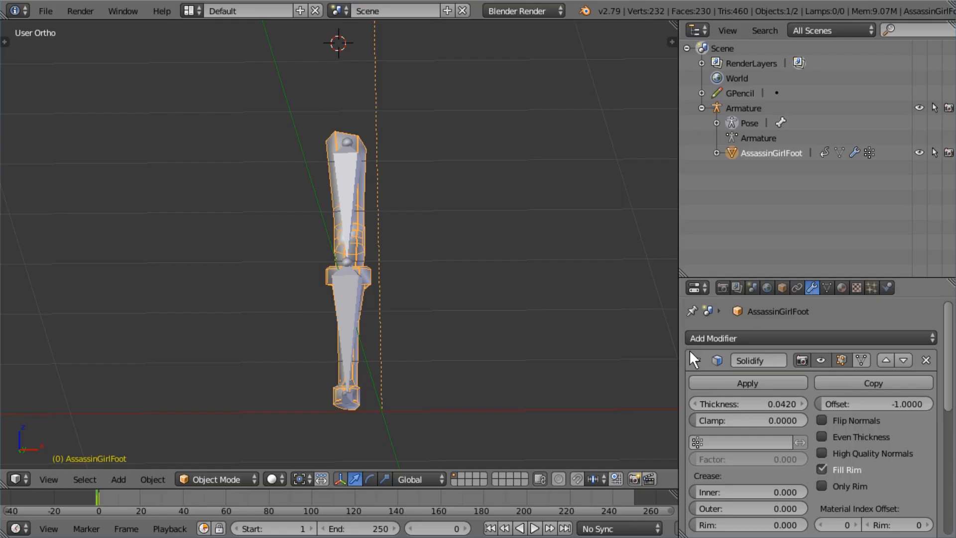
{"action": "left_click", "coordinate": [695, 356]}
{"action": "left_click", "coordinate": [697, 386]}
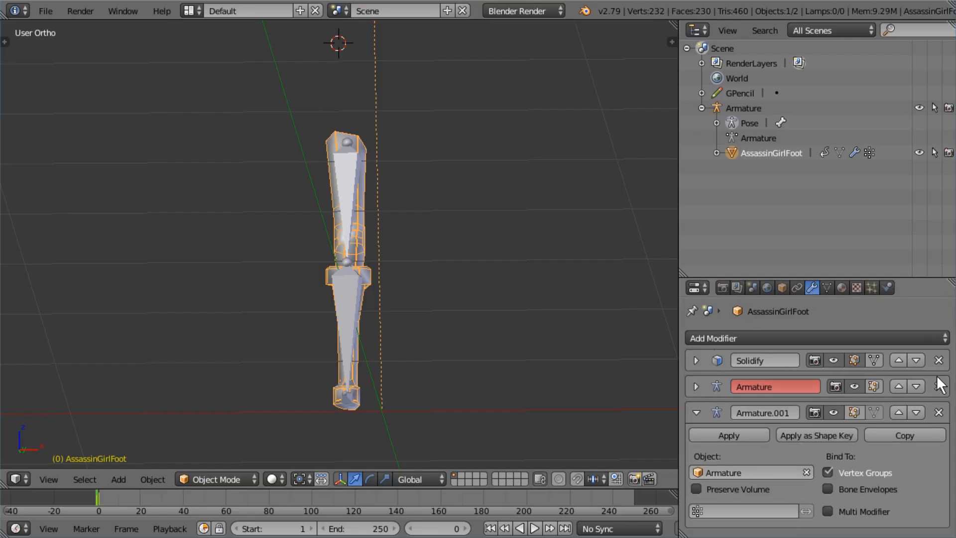
{"action": "left_click", "coordinate": [938, 386]}
{"action": "left_click", "coordinate": [696, 386]}
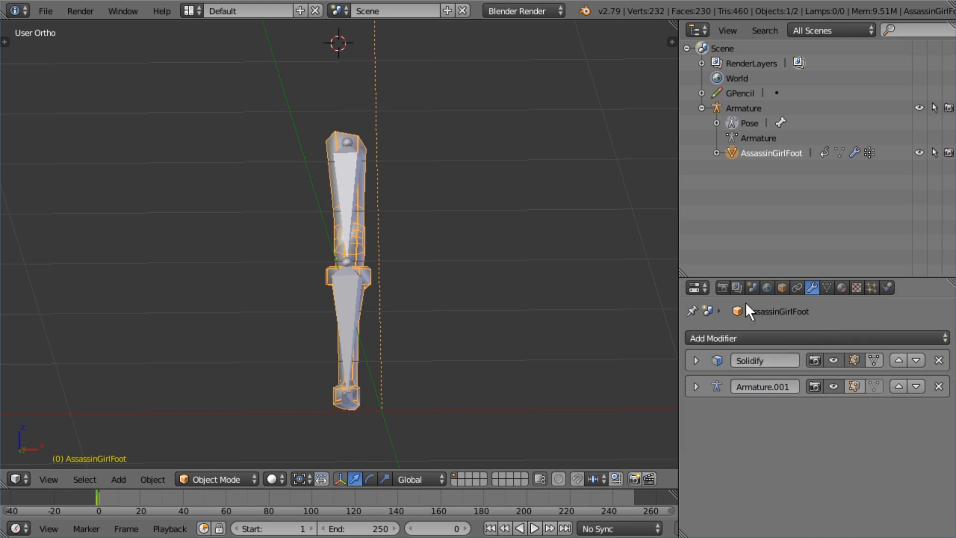
- Add an Edge Split modifier to AssassinGirlFoot and move it up above Armature.001
{"action": "left_click", "coordinate": [720, 338]}
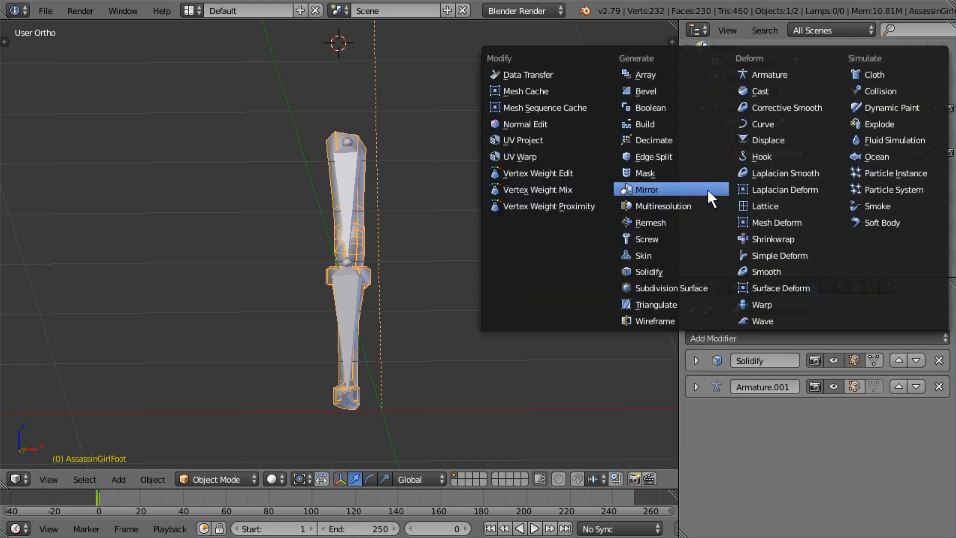
{"action": "left_click", "coordinate": [683, 157]}
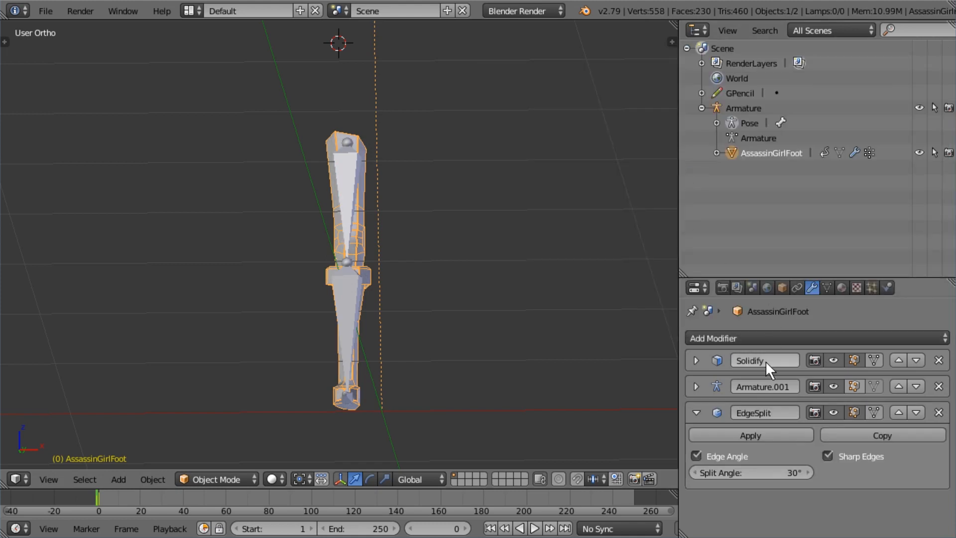
{"action": "left_click", "coordinate": [898, 412]}
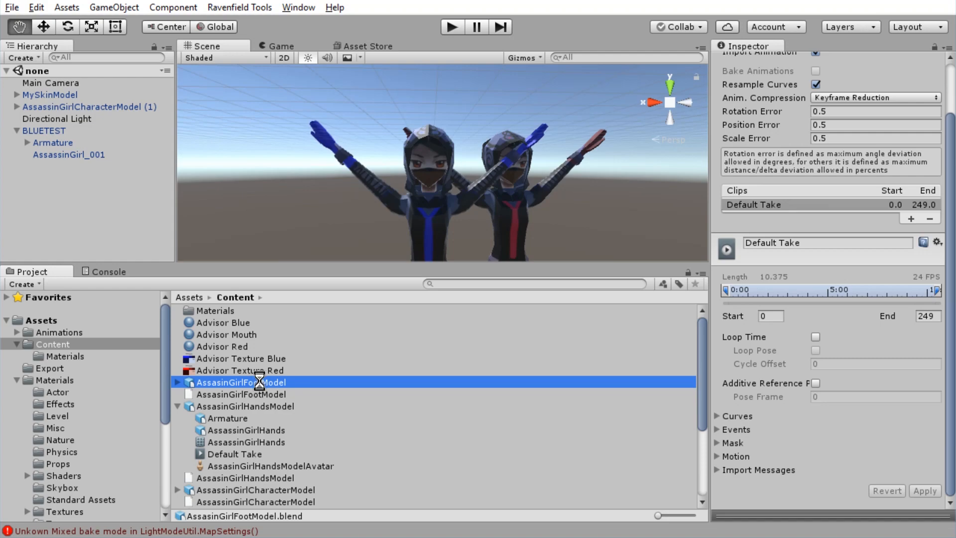
- In Unity, select the iwanPlays-AssassinGirl prefab and launch it as a content mod test in Ravenfield
{"action": "scroll", "coordinate": [264, 383], "scroll_direction": "down", "scroll_amount": 2}
{"action": "left_click", "coordinate": [259, 443]}
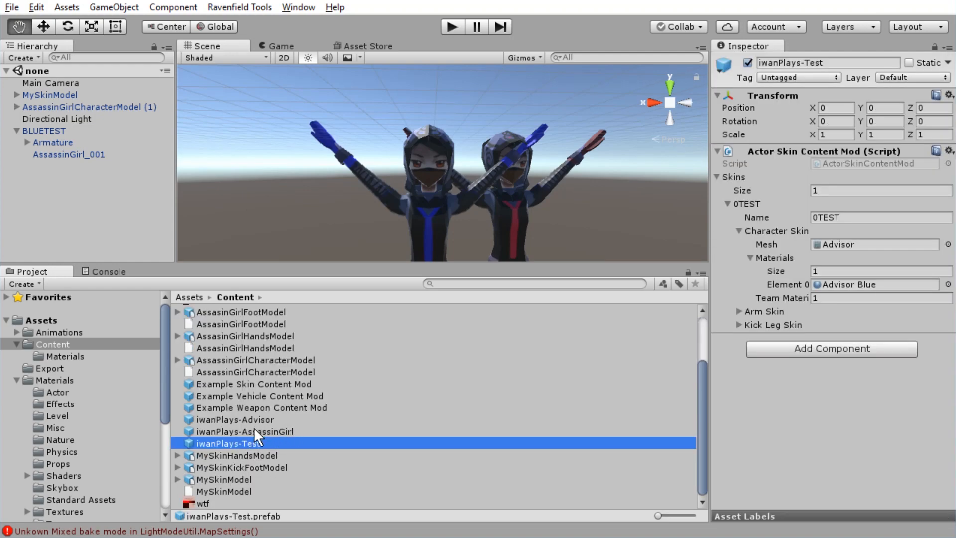
{"action": "left_click", "coordinate": [254, 429]}
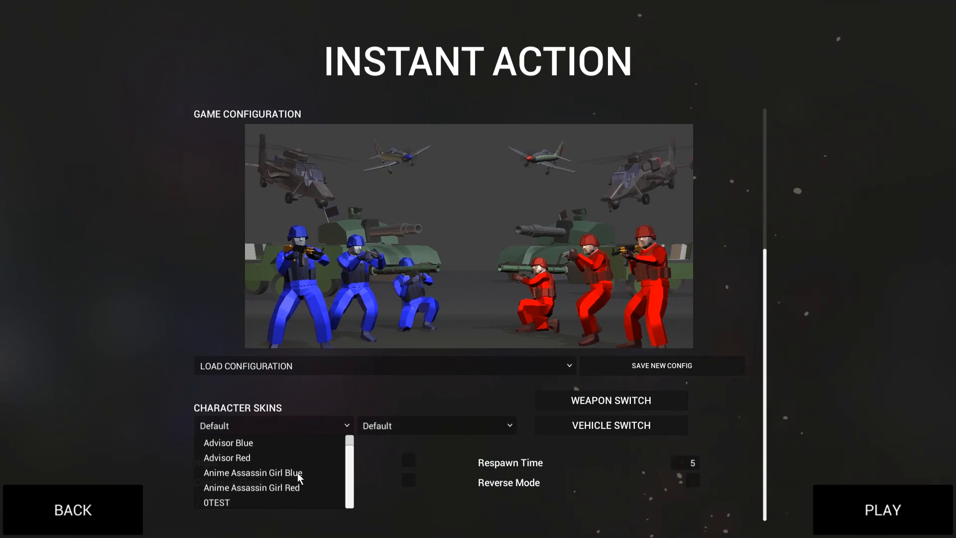
- Assign Anime Assassin Girl Blue and Anime Assassin Girl Red to the two teams and examine the blue skin's first-person model in a match
{"action": "left_click", "coordinate": [282, 471]}
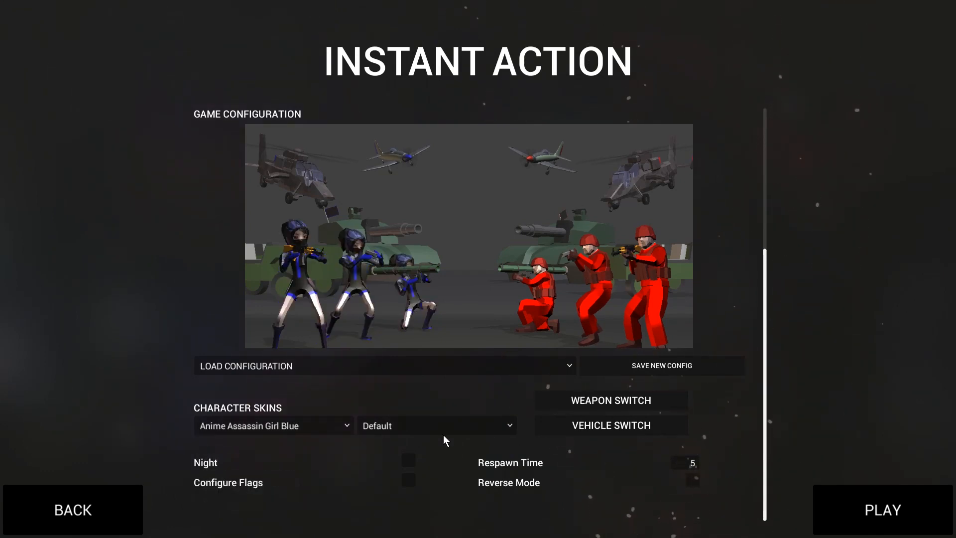
{"action": "left_click", "coordinate": [399, 425]}
{"action": "scroll", "coordinate": [428, 478], "scroll_direction": "down", "scroll_amount": 1}
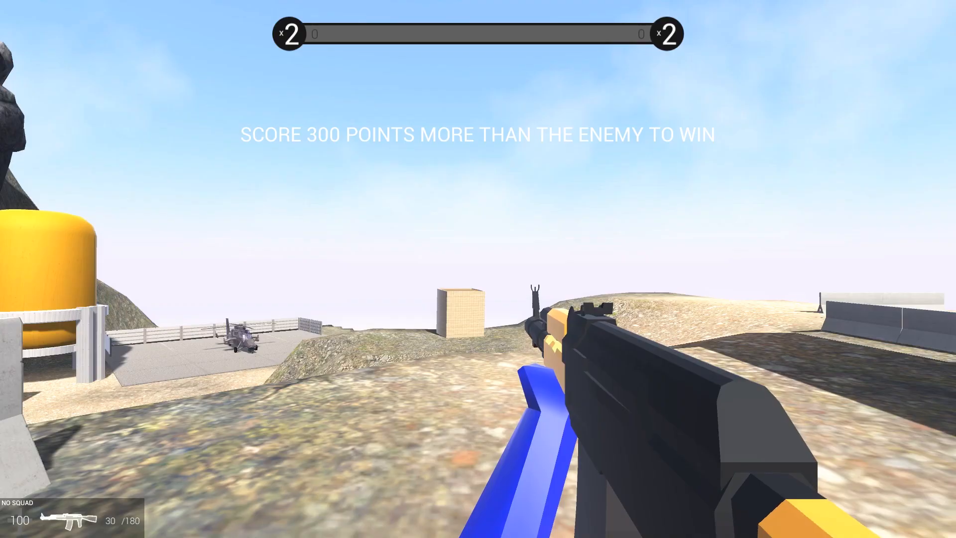
{"action": "key", "text": "v"}
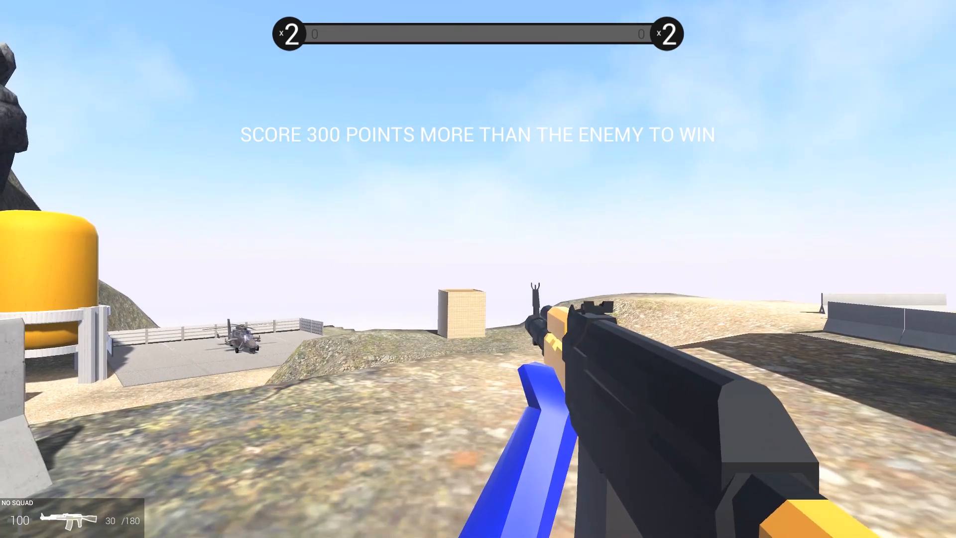
{"action": "key", "text": "v"}
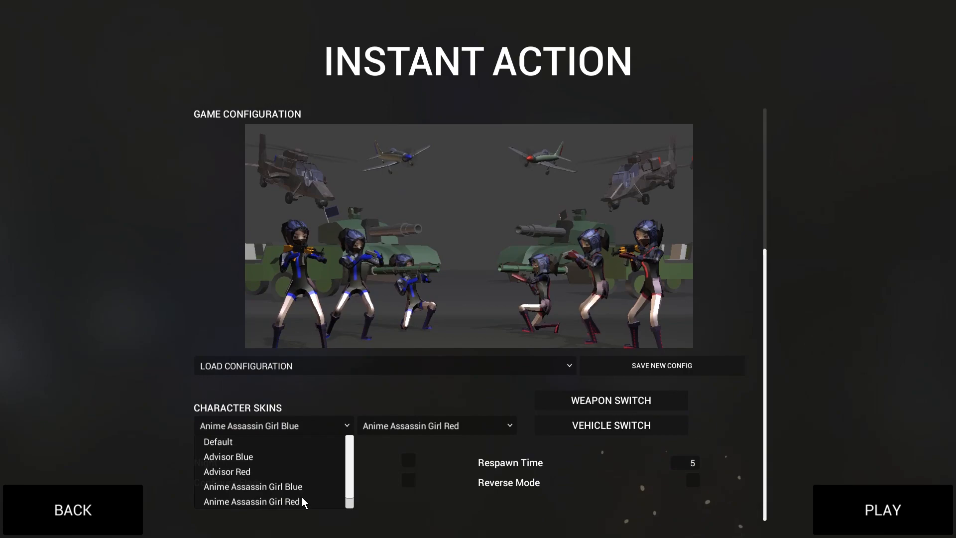
- Set the first team's skin to Anime Assassin Girl Red and examine its first-person hands in a match
{"action": "left_click", "coordinate": [306, 503]}
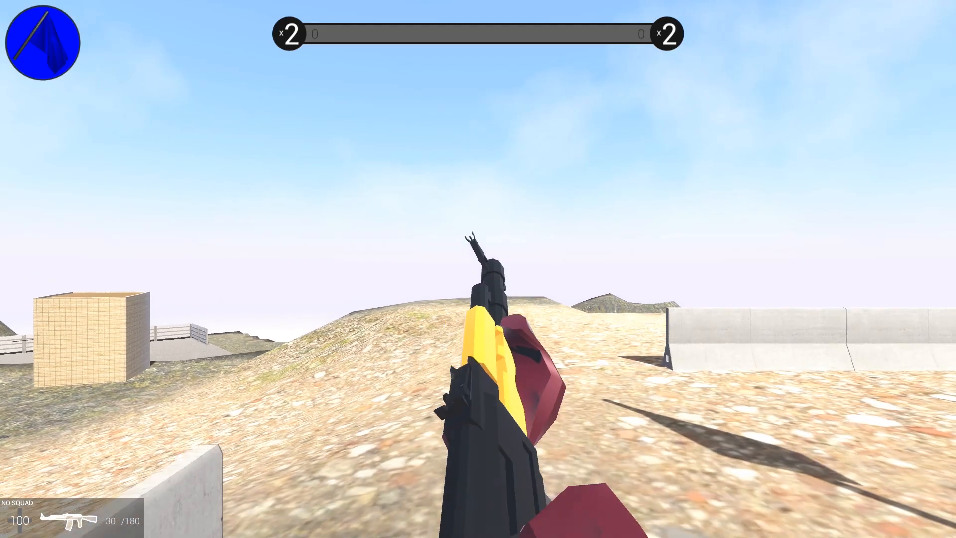
{"action": "scroll", "coordinate": [478, 269], "scroll_direction": "down", "scroll_amount": 3}
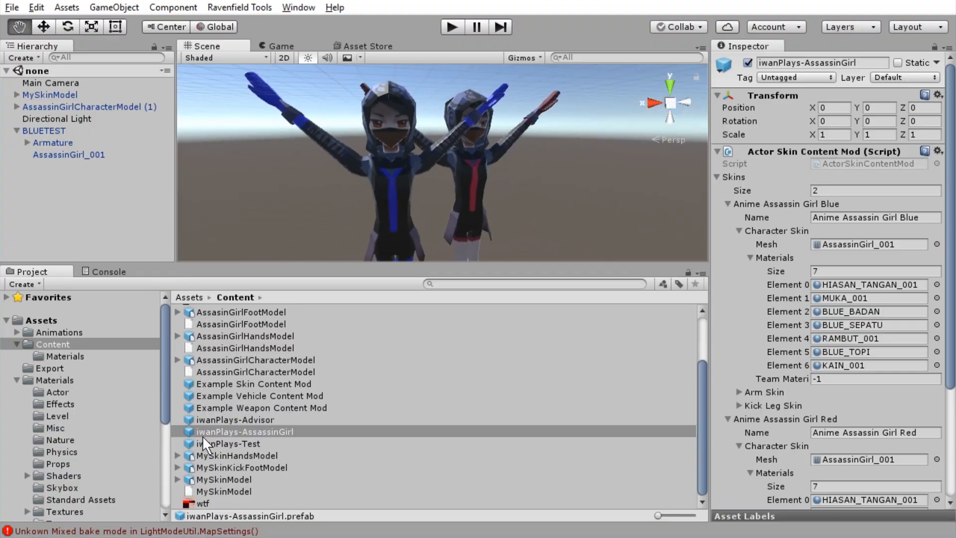
- In Unity, connect the Steam Workshop uploader for the iwanPlays-AssassinGirl prefab and load the Anime Assassin Girl item
{"action": "left_click", "coordinate": [221, 433]}
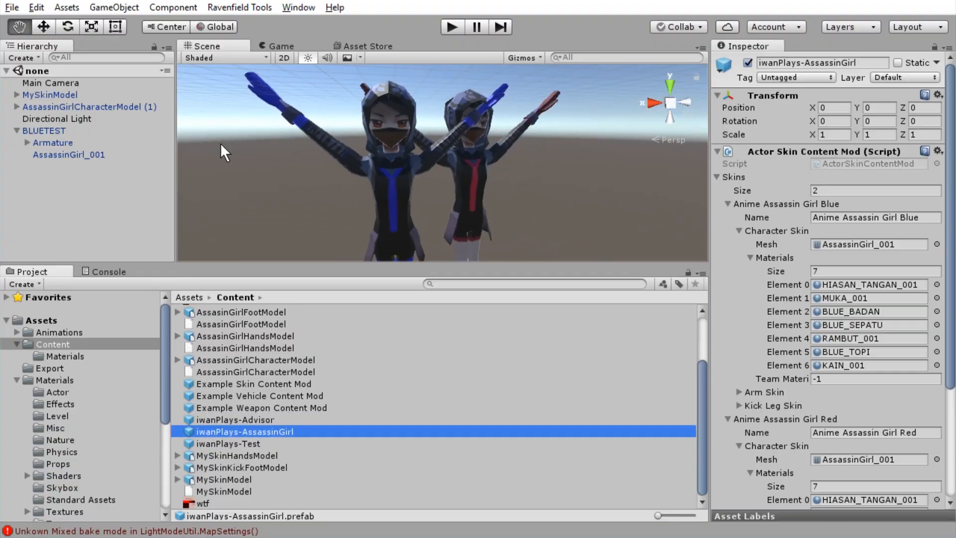
{"action": "left_click", "coordinate": [246, 8]}
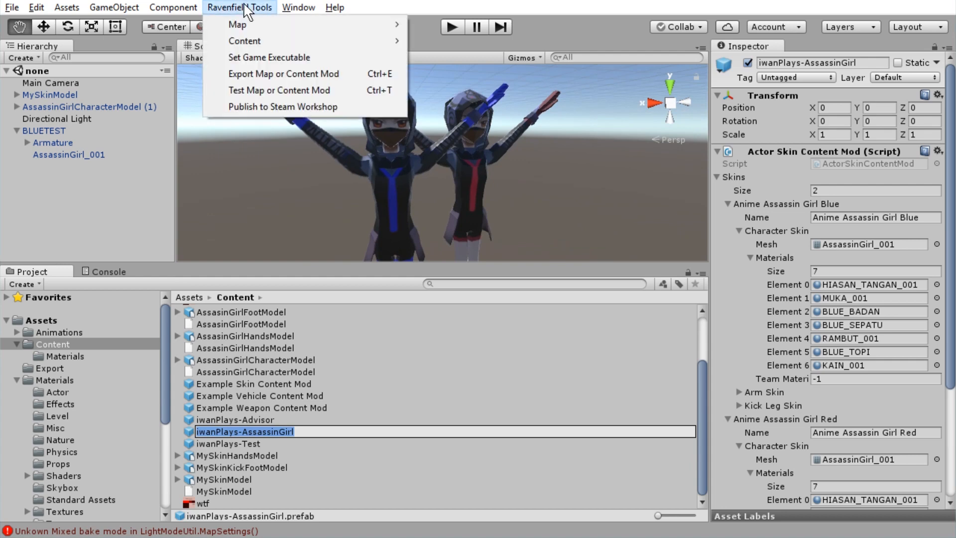
{"action": "left_click", "coordinate": [285, 106]}
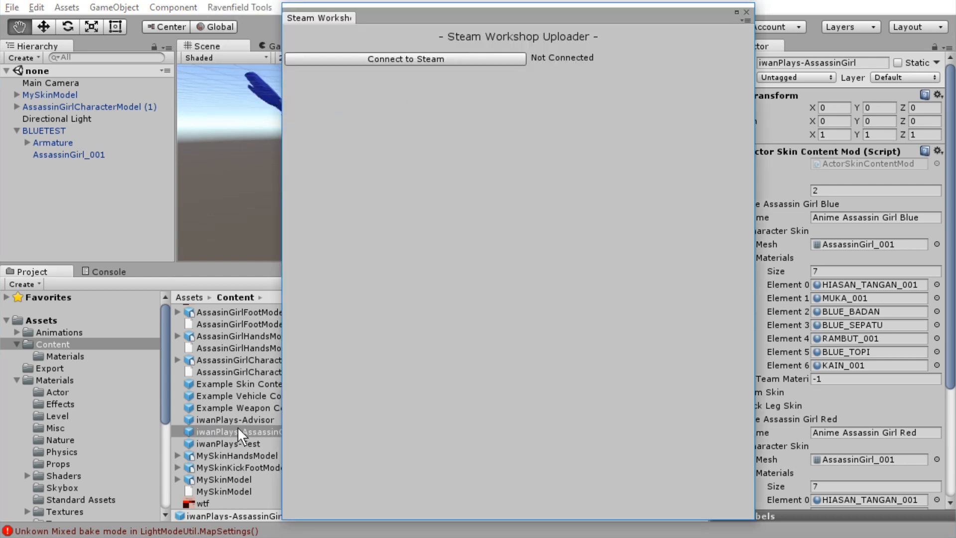
{"action": "left_click", "coordinate": [442, 60]}
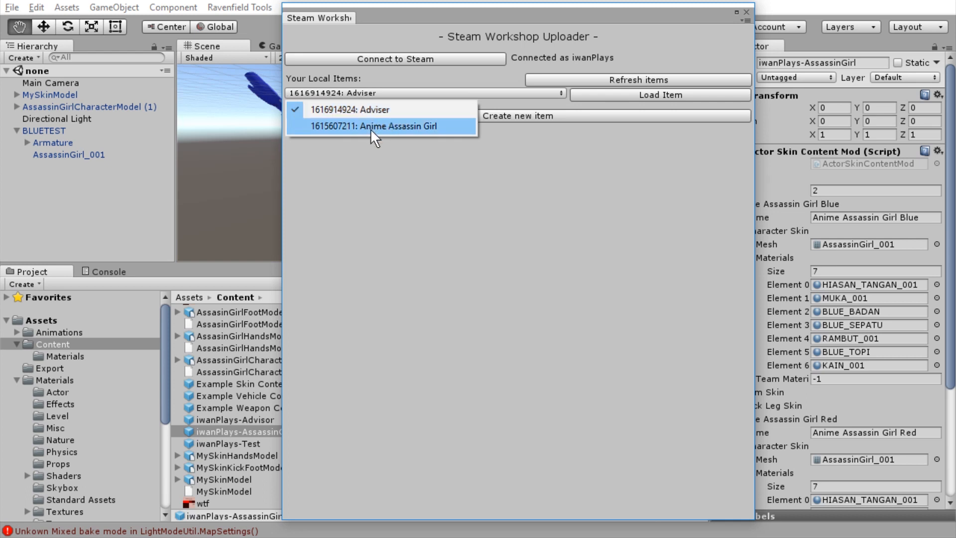
{"action": "left_click", "coordinate": [370, 128]}
{"action": "left_click", "coordinate": [648, 93]}
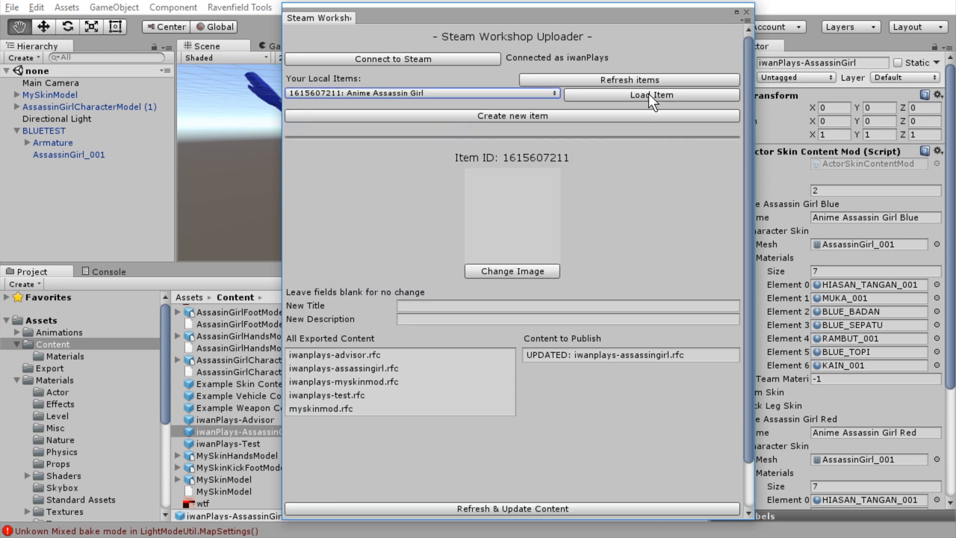
- Remove the existing entry from the content to publish and add iwanplays-assassingirl.rfc again from the exported content
{"action": "scroll", "coordinate": [637, 149], "scroll_direction": "down", "scroll_amount": 3}
{"action": "left_click", "coordinate": [578, 301]}
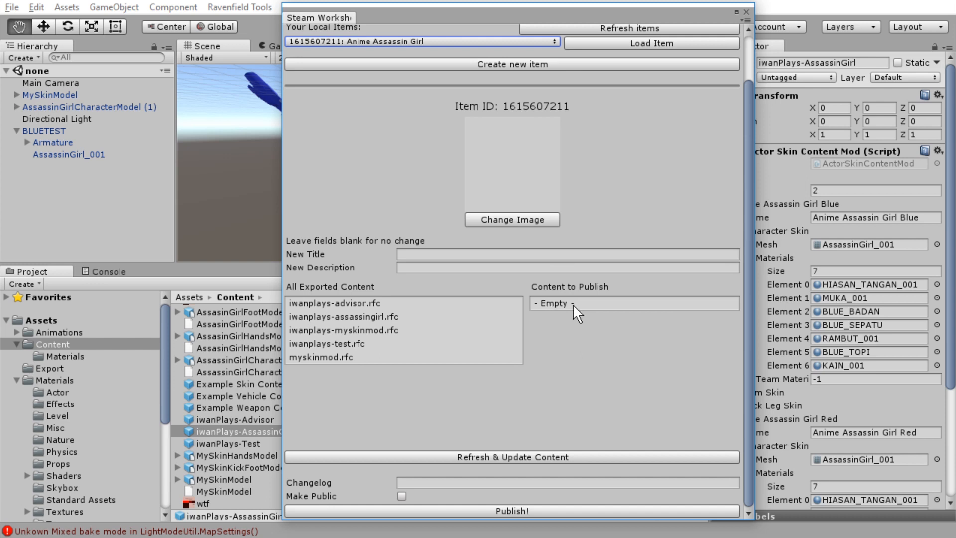
{"action": "left_click", "coordinate": [353, 317]}
{"action": "scroll", "coordinate": [354, 316], "scroll_direction": "up", "scroll_amount": 2}
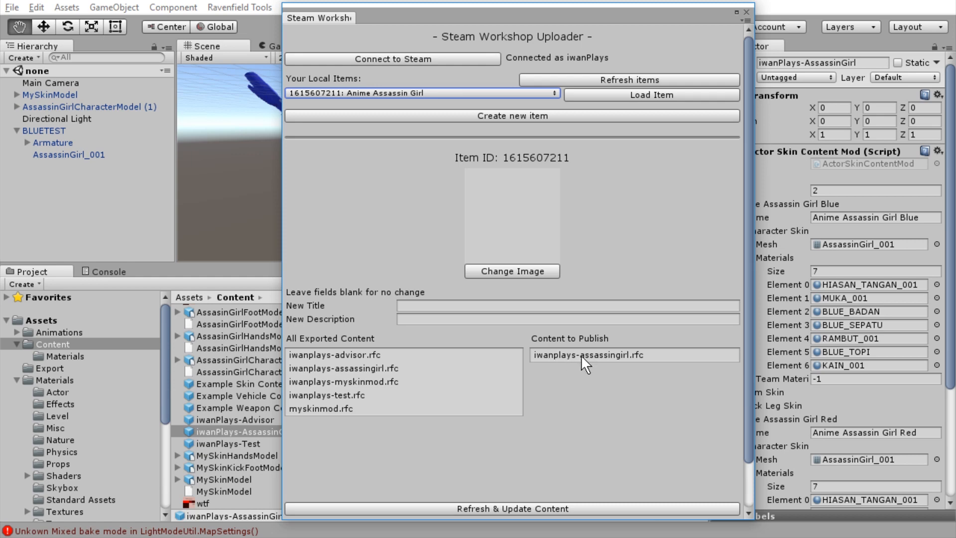
- Enter the changelog "added blue, added arms, made lowpolylooking" and publish the item without making it public
{"action": "scroll", "coordinate": [647, 438], "scroll_direction": "down", "scroll_amount": 2}
{"action": "left_click", "coordinate": [569, 482]}
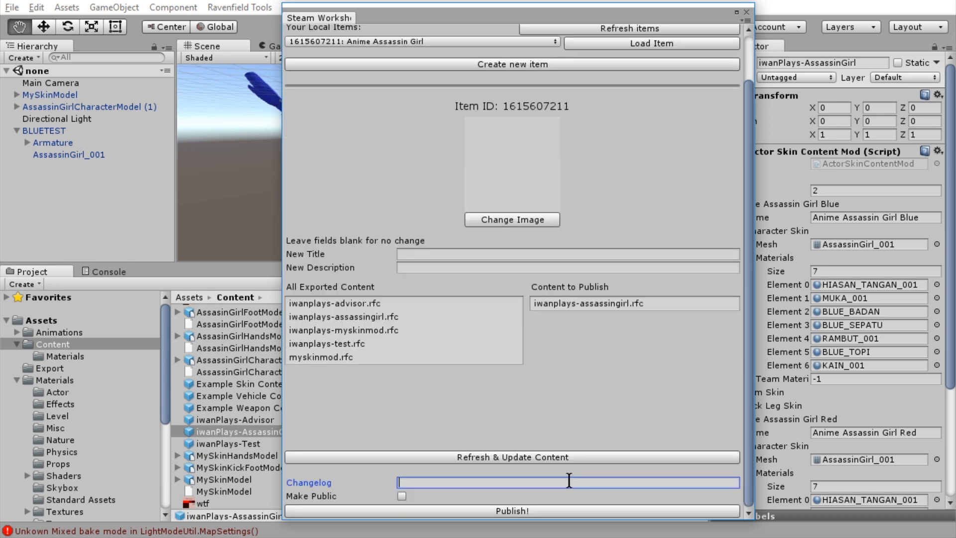
{"action": "type", "text": "added blue, added arms, made lowpolylooking"}
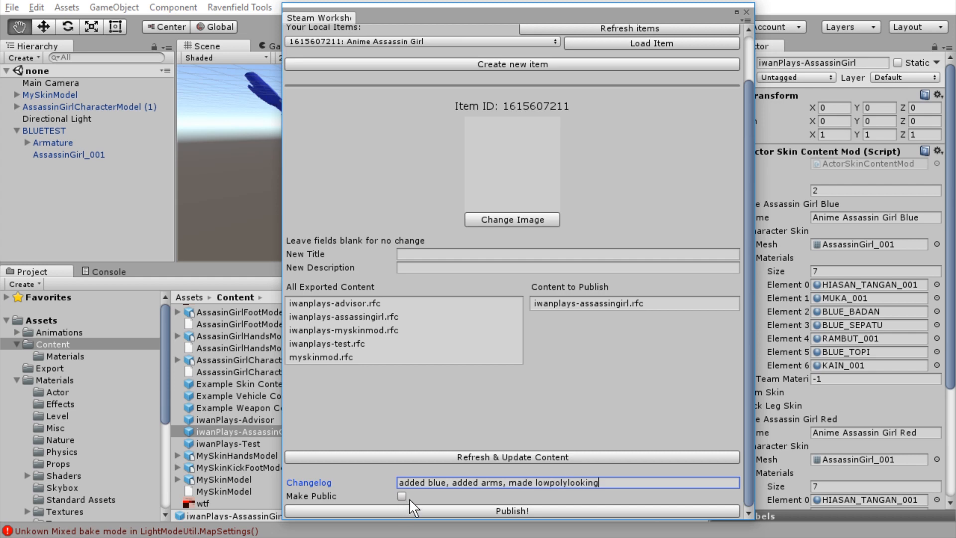
{"action": "scroll", "coordinate": [718, 384], "scroll_direction": "up", "scroll_amount": 2}
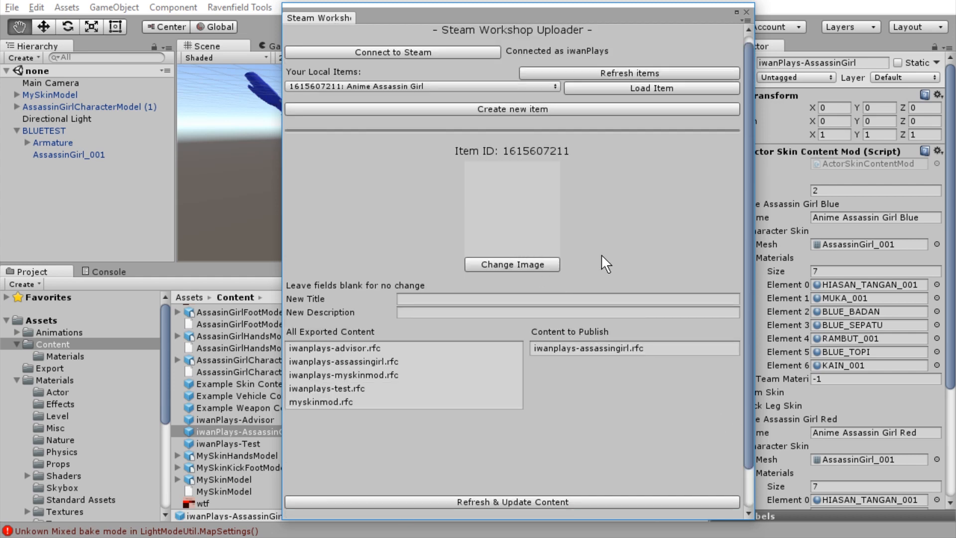
{"action": "scroll", "coordinate": [612, 244], "scroll_direction": "down", "scroll_amount": 2}
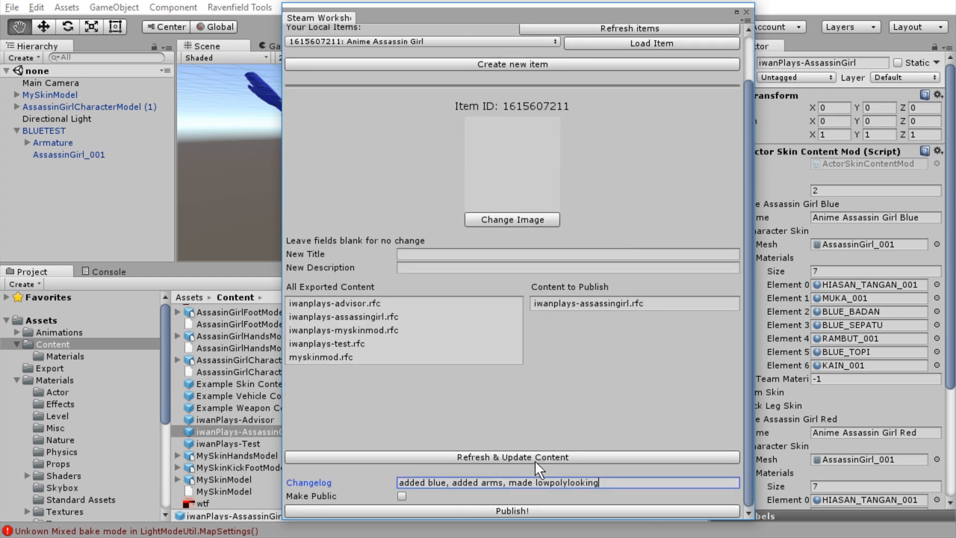
{"action": "left_click", "coordinate": [516, 510]}
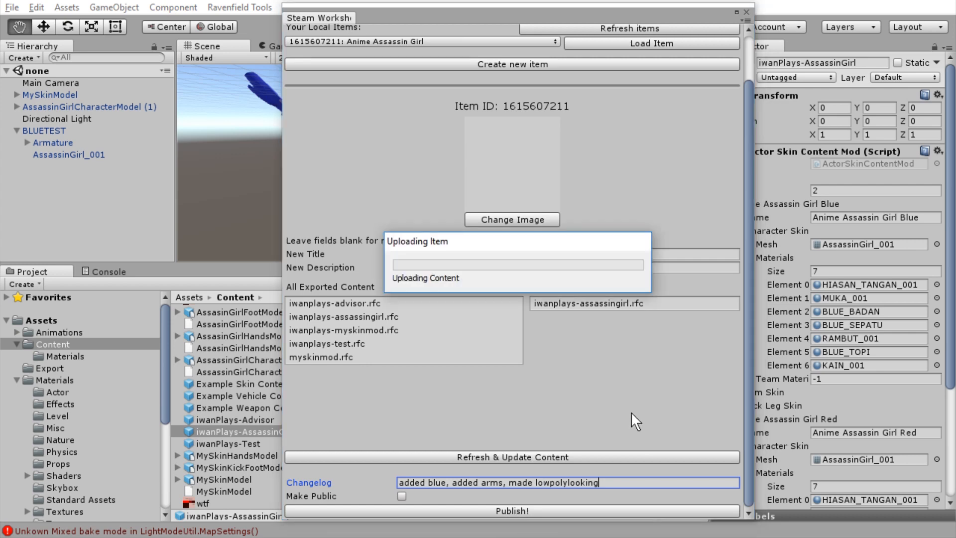
{"action": "left_click", "coordinate": [580, 296]}
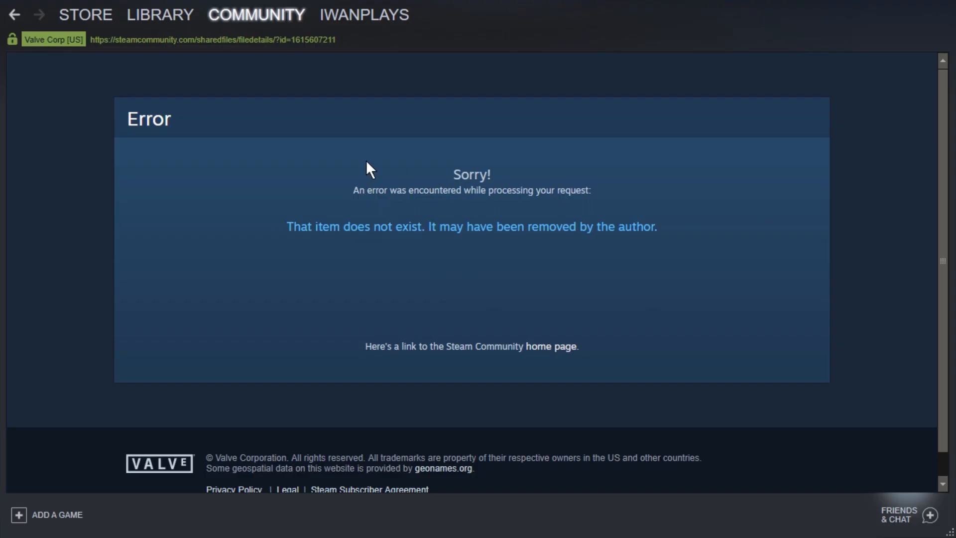
- In Steam, reload the Anime Assassin Girl Workshop page and look over its preview image and details
{"action": "right_click", "coordinate": [574, 189]}
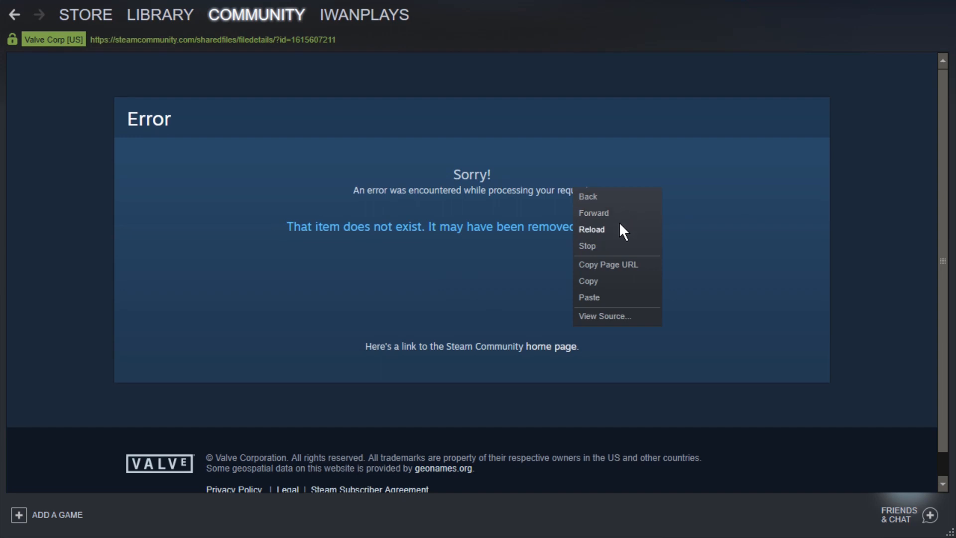
{"action": "left_click", "coordinate": [619, 228]}
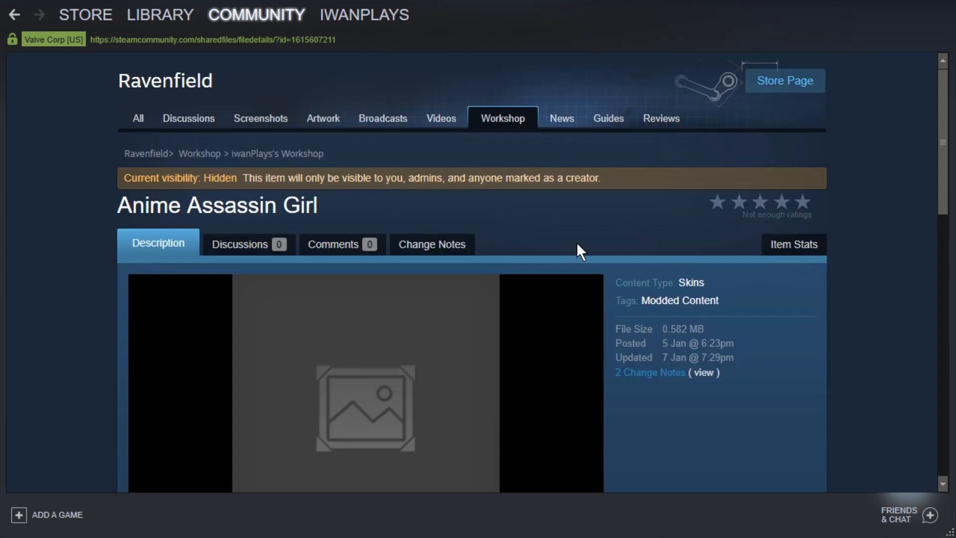
{"action": "scroll", "coordinate": [548, 227], "scroll_direction": "down", "scroll_amount": 3}
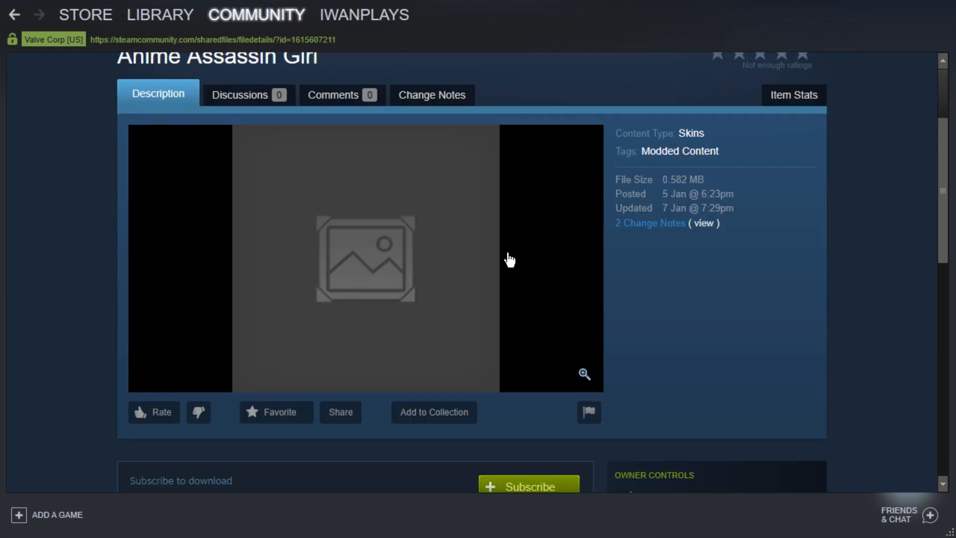
{"action": "scroll", "coordinate": [523, 262], "scroll_direction": "up", "scroll_amount": 3}
- Open the Adviser item from the author's Ravenfield Workshop items and review its title and description editor
{"action": "left_click", "coordinate": [278, 161]}
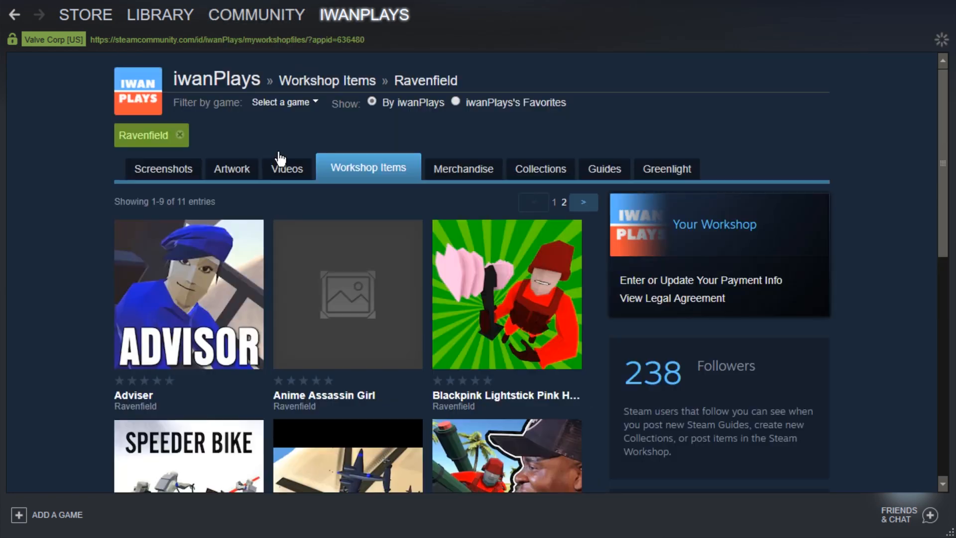
{"action": "left_click", "coordinate": [189, 276]}
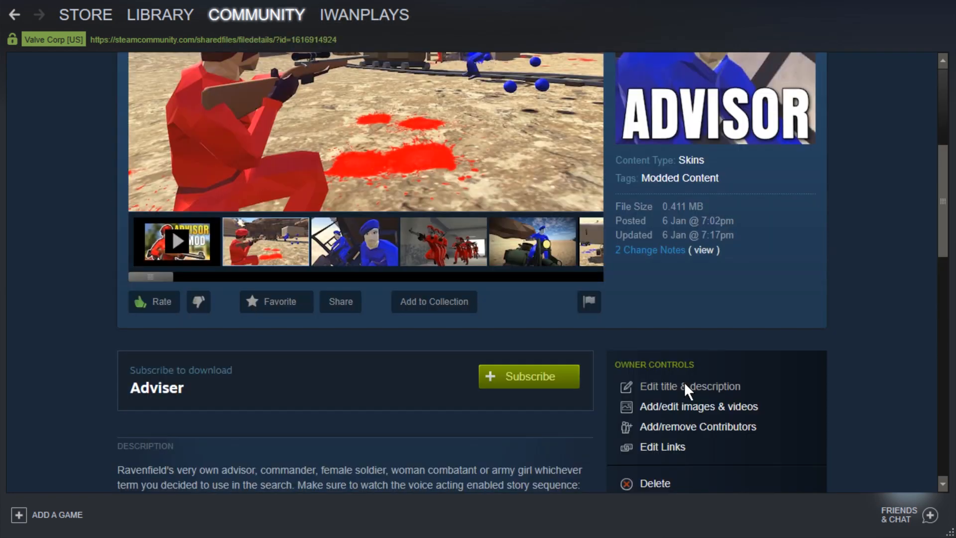
{"action": "left_click", "coordinate": [684, 387]}
{"action": "scroll", "coordinate": [340, 299], "scroll_direction": "down", "scroll_amount": 3}
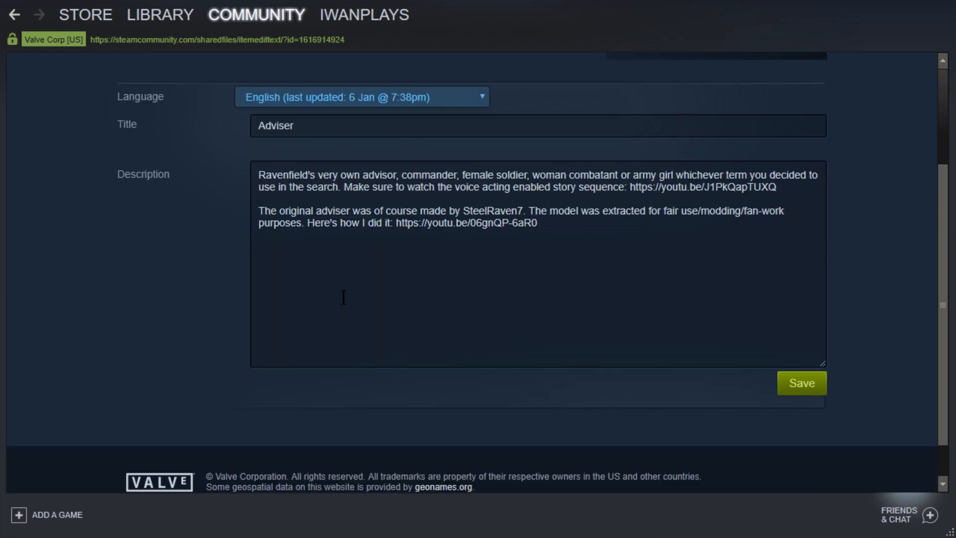
{"action": "scroll", "coordinate": [343, 297], "scroll_direction": "up", "scroll_amount": 3}
{"action": "left_click", "coordinate": [383, 252]}
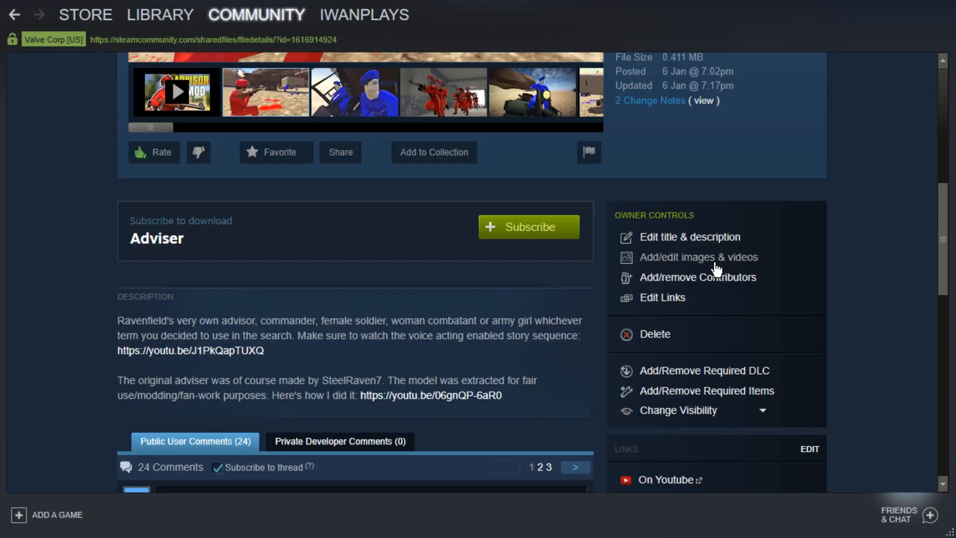
- Review the Adviser item's attached video and preview images, and save the page without changes
{"action": "left_click", "coordinate": [667, 258]}
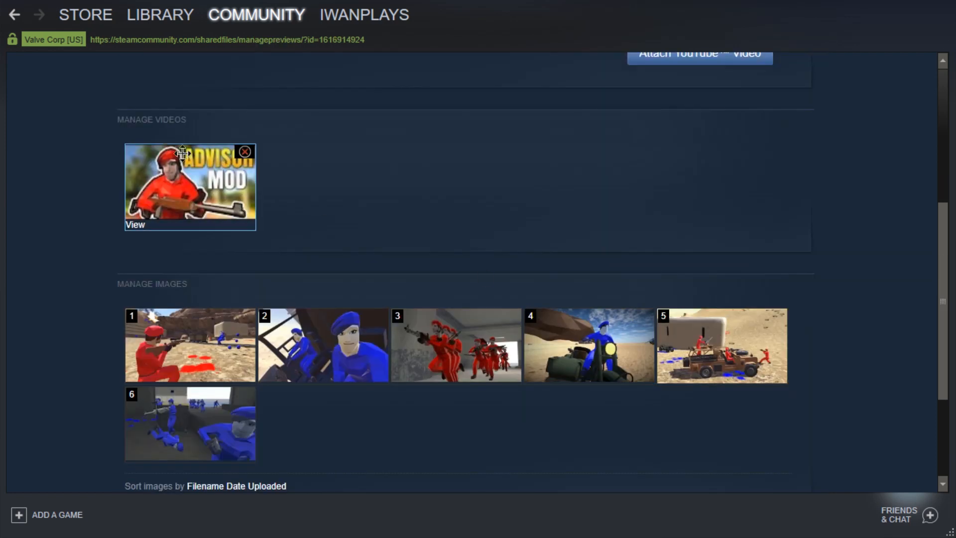
{"action": "scroll", "coordinate": [179, 177], "scroll_direction": "down", "scroll_amount": 3}
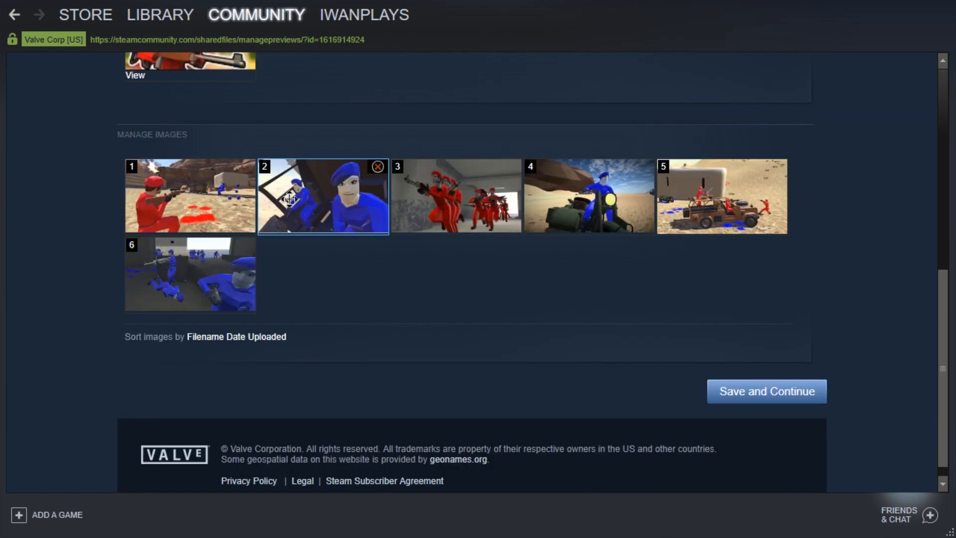
{"action": "left_click", "coordinate": [768, 388]}
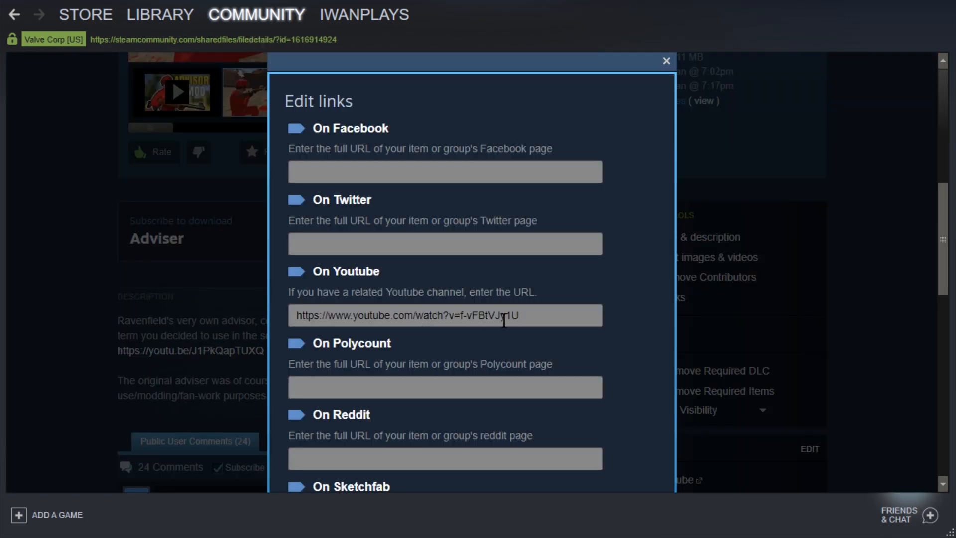
- Review and update the Adviser item's external links, and open its visibility options
{"action": "scroll", "coordinate": [547, 299], "scroll_direction": "down", "scroll_amount": 5}
{"action": "scroll", "coordinate": [583, 348], "scroll_direction": "up", "scroll_amount": 3}
{"action": "scroll", "coordinate": [656, 382], "scroll_direction": "down", "scroll_amount": 3}
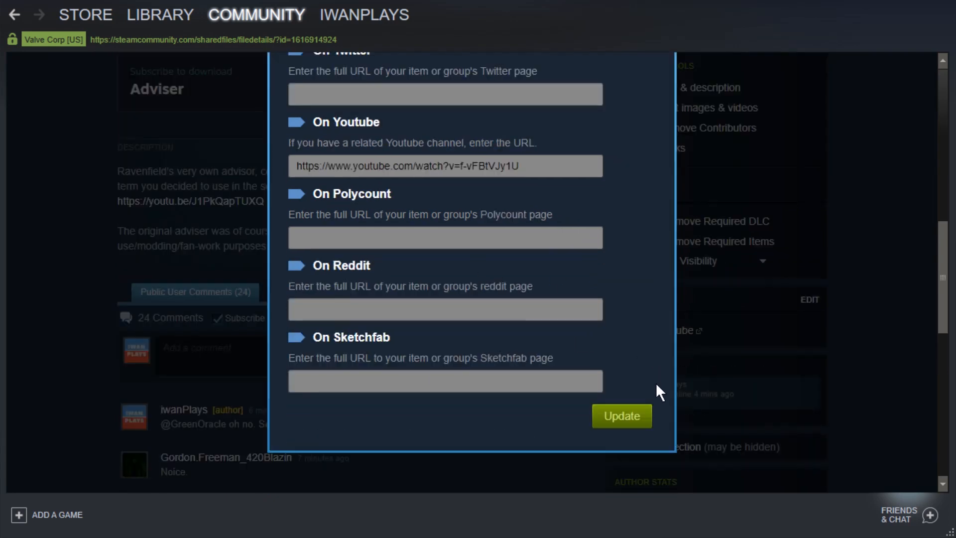
{"action": "left_click", "coordinate": [620, 416]}
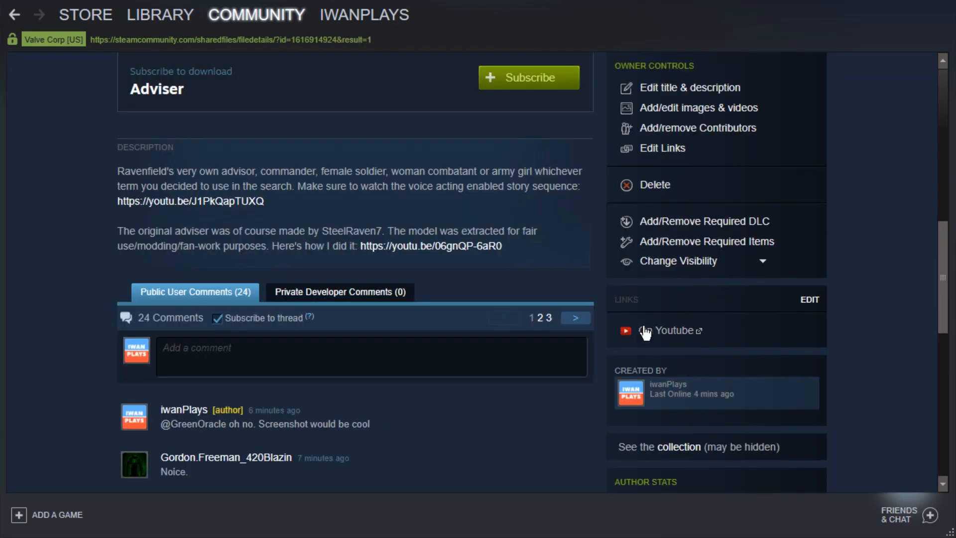
{"action": "left_click", "coordinate": [763, 263]}
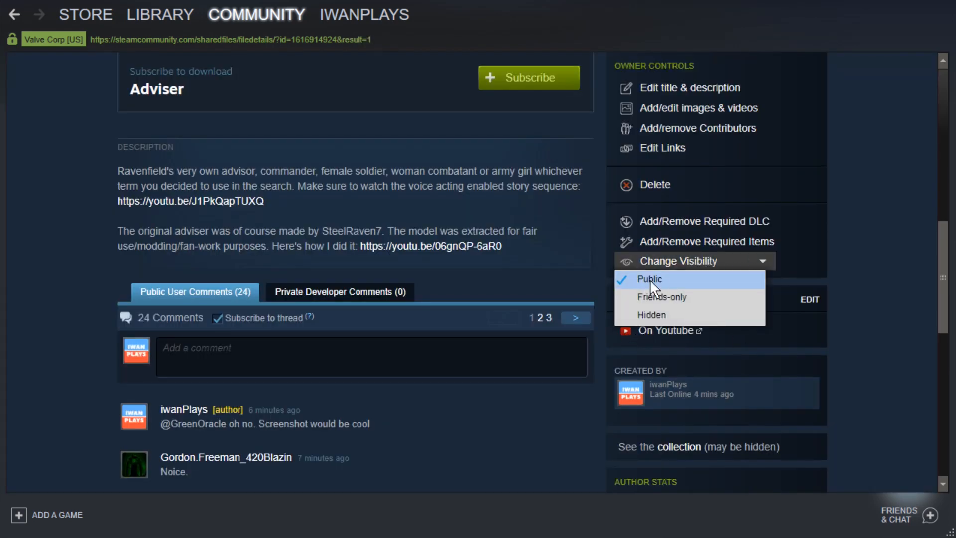